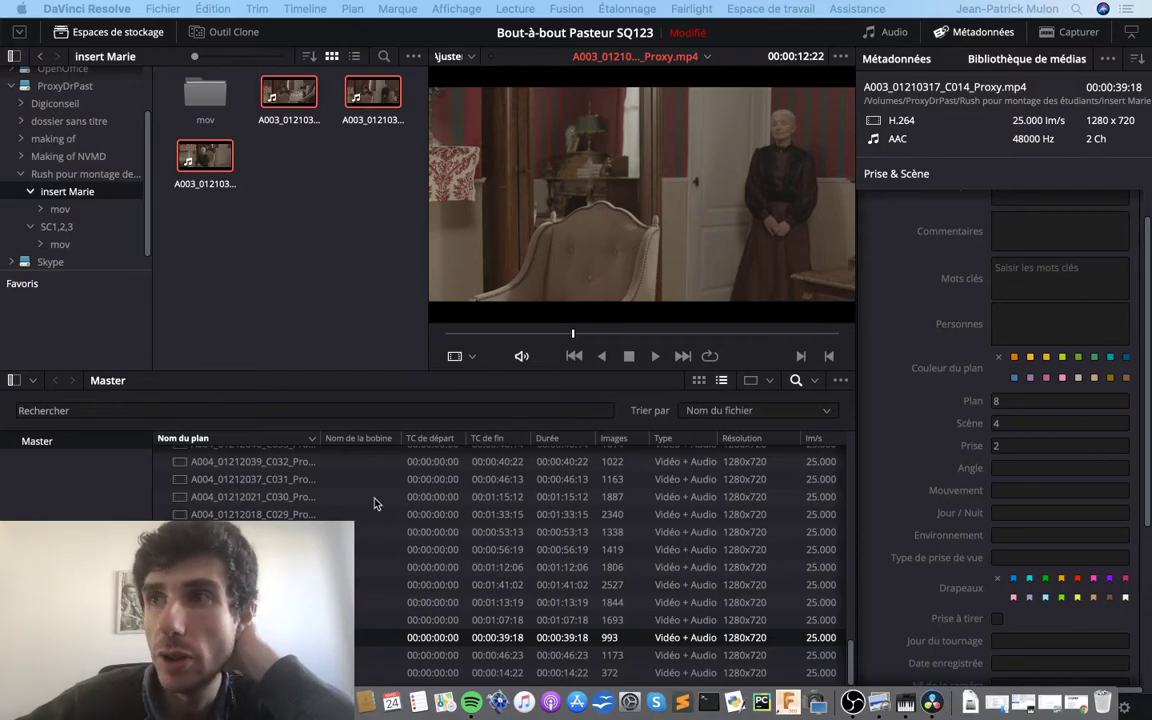
Step: Step through clips C044, C022, C034 and C015, checking their Plan, Scène and Prise metadata
{"action": "scroll", "coordinate": [370, 600], "scroll_direction": "up", "scroll_amount": 5}
{"action": "key", "text": "Up"}
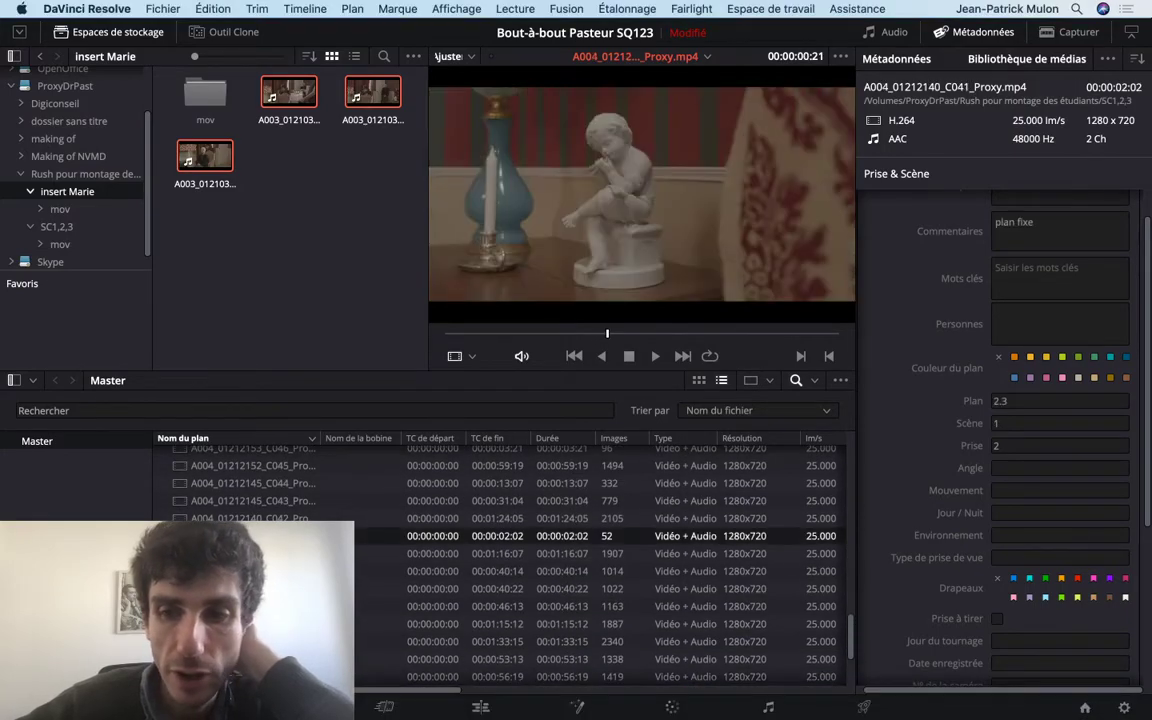
{"action": "key", "text": "Up"}
{"action": "key", "text": "Up"}
{"action": "key", "text": "Up"}
{"action": "key", "text": "Up"}
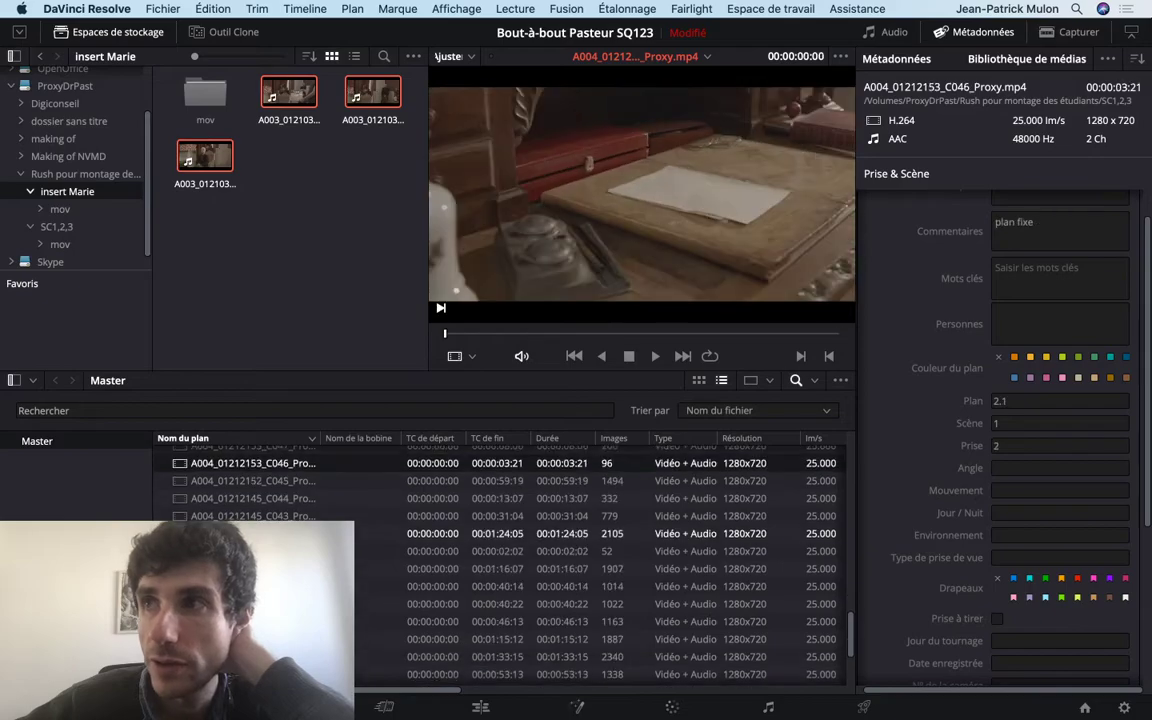
{"action": "key", "text": "Up"}
{"action": "key", "text": "Up"}
{"action": "key", "text": "Up"}
{"action": "key", "text": "Up"}
{"action": "key", "text": "Up"}
{"action": "key", "text": "Up"}
{"action": "key", "text": "Up"}
{"action": "key", "text": "Up"}
{"action": "key", "text": "Up"}
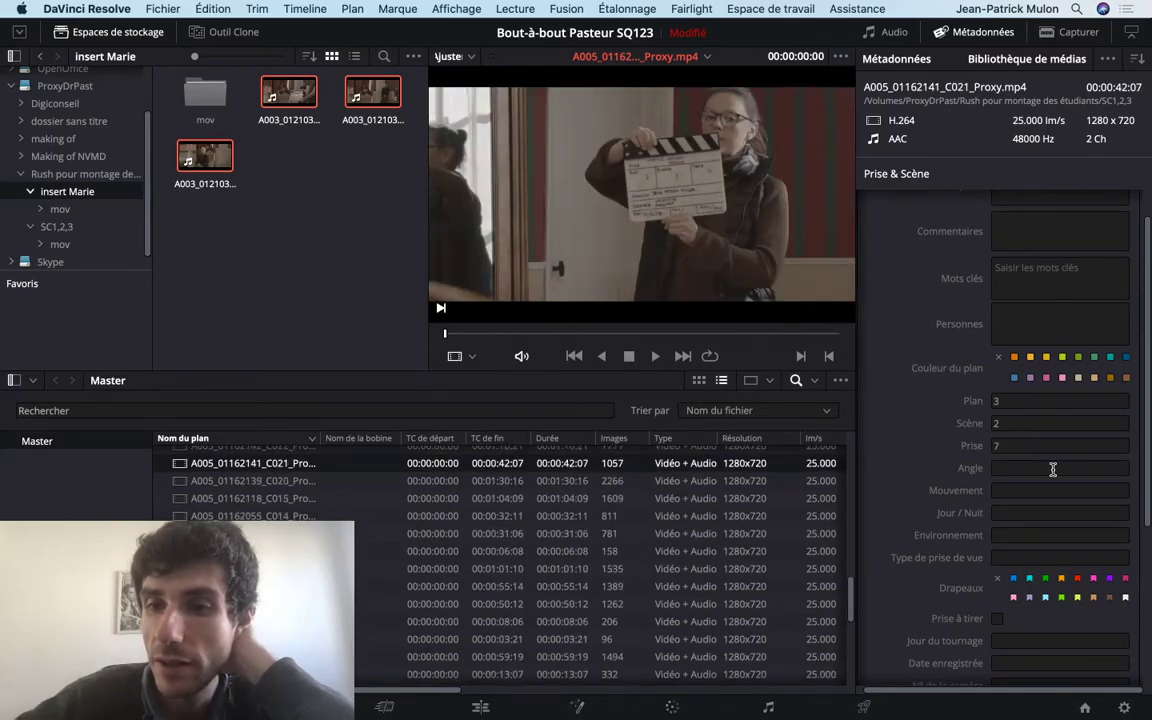
{"action": "key", "text": "Up"}
{"action": "key", "text": "Up"}
{"action": "key", "text": "Up"}
{"action": "key", "text": "Up"}
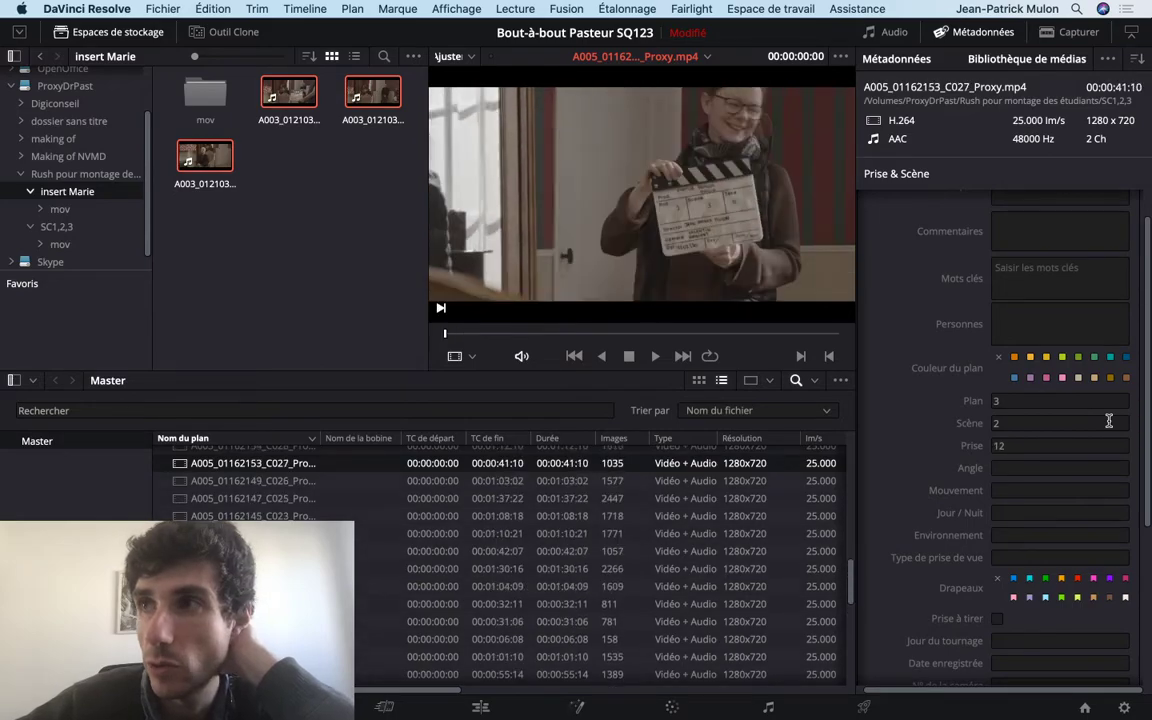
{"action": "key", "text": "Up"}
{"action": "key", "text": "Up"}
{"action": "key", "text": "Up"}
{"action": "key", "text": "Up"}
{"action": "key", "text": "Up"}
{"action": "key", "text": "Up"}
{"action": "key", "text": "Up"}
{"action": "key", "text": "Down"}
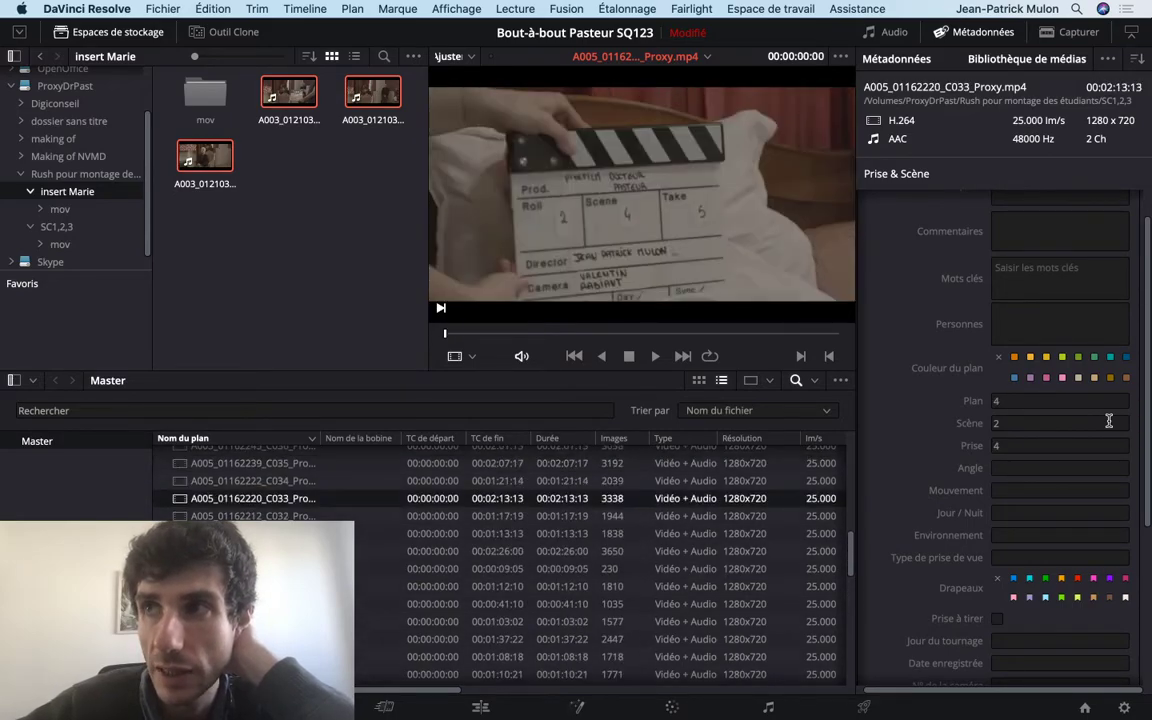
{"action": "key", "text": "Down"}
{"action": "key", "text": "Down"}
{"action": "key", "text": "Down"}
{"action": "key", "text": "Down"}
{"action": "key", "text": "Down"}
{"action": "key", "text": "Down"}
{"action": "key", "text": "Down"}
{"action": "key", "text": "Down"}
{"action": "key", "text": "Down"}
{"action": "key", "text": "Down"}
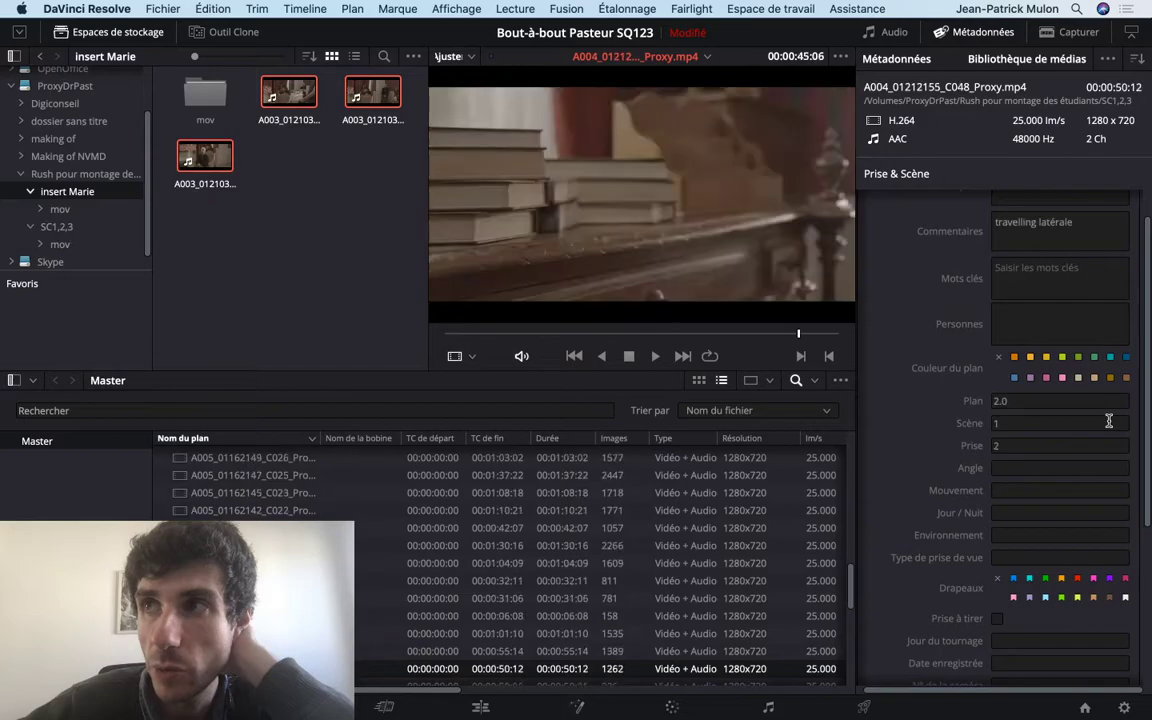
{"action": "key", "text": "Down"}
{"action": "key", "text": "Down"}
{"action": "key", "text": "Down"}
Step: Compare neighbouring clips, then scrub through A003 C012 to preview its footage
{"action": "key", "text": "Down"}
{"action": "key", "text": "Down"}
{"action": "key", "text": "Down"}
{"action": "key", "text": "Down"}
{"action": "key", "text": "Down"}
{"action": "key", "text": "Down"}
{"action": "key", "text": "Down"}
{"action": "key", "text": "Down"}
{"action": "key", "text": "Down"}
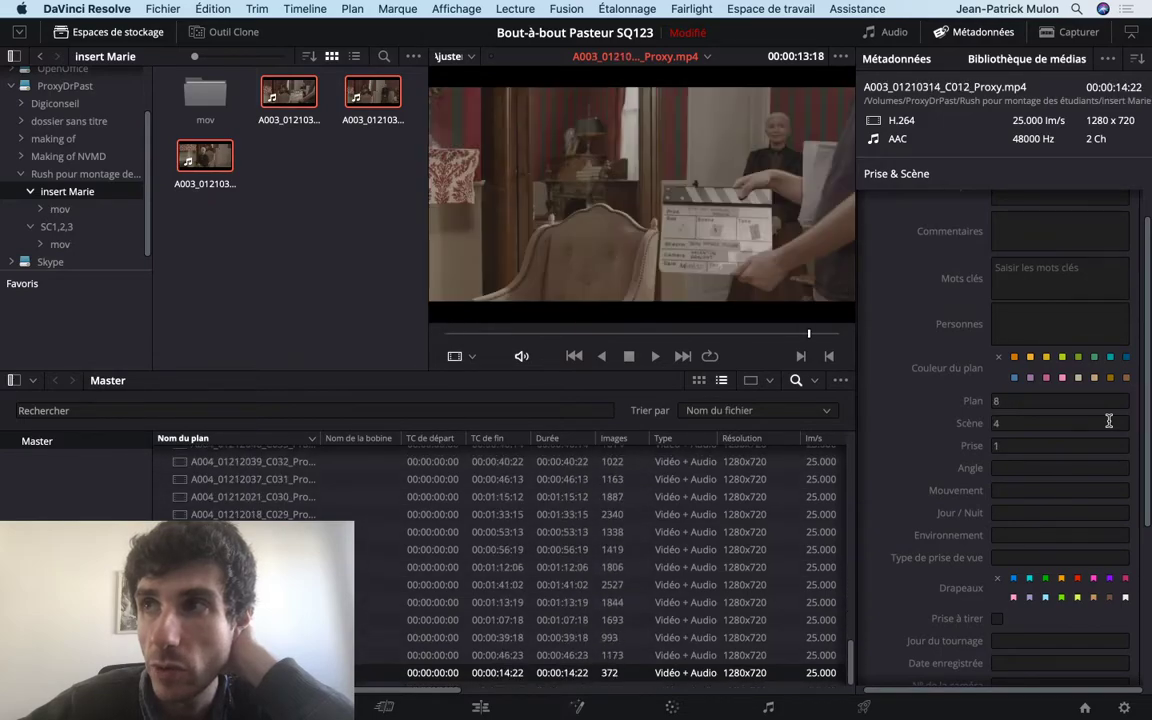
{"action": "key", "text": "Up"}
{"action": "key", "text": "Down"}
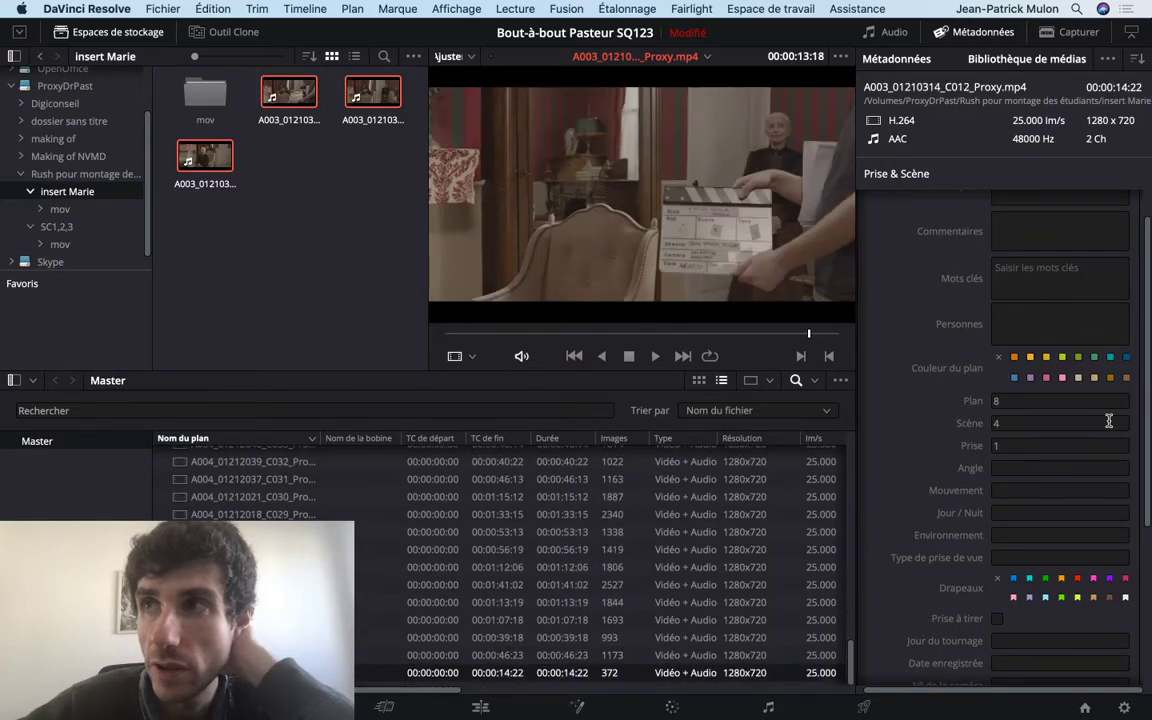
{"action": "key", "text": "Up"}
{"action": "key", "text": "Up"}
{"action": "key", "text": "Down"}
{"action": "key", "text": "Down"}
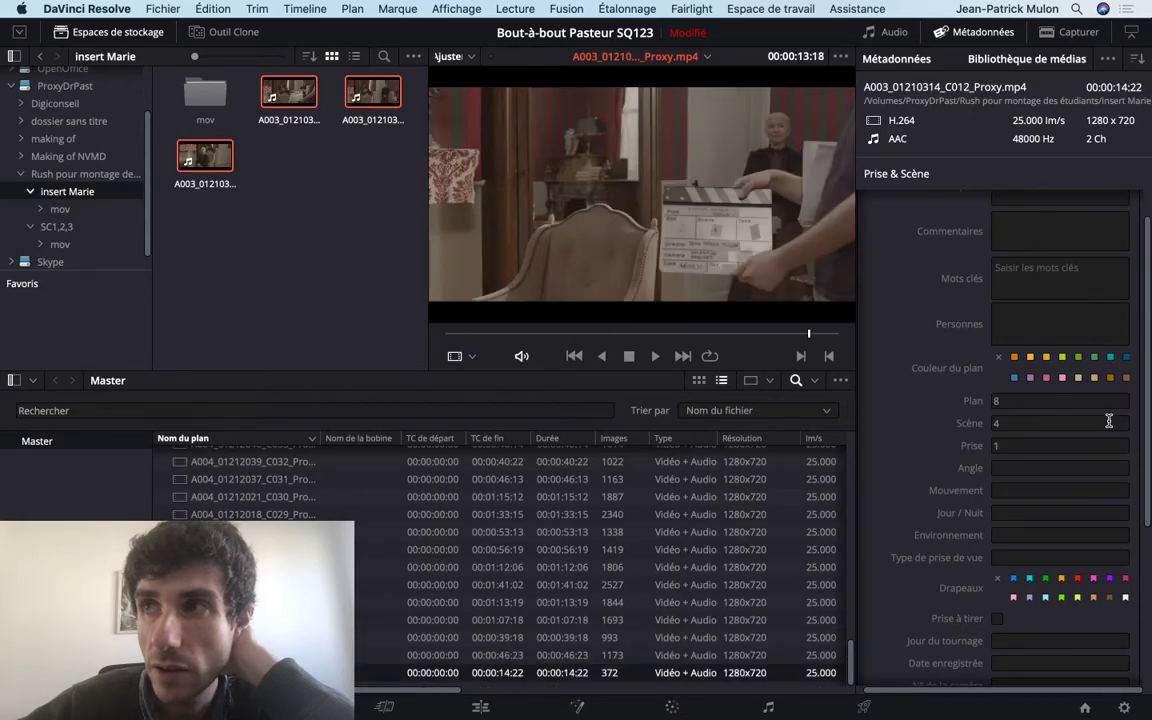
{"action": "key", "text": "Up"}
{"action": "key", "text": "Up"}
{"action": "key", "text": "Up"}
{"action": "key", "text": "Down"}
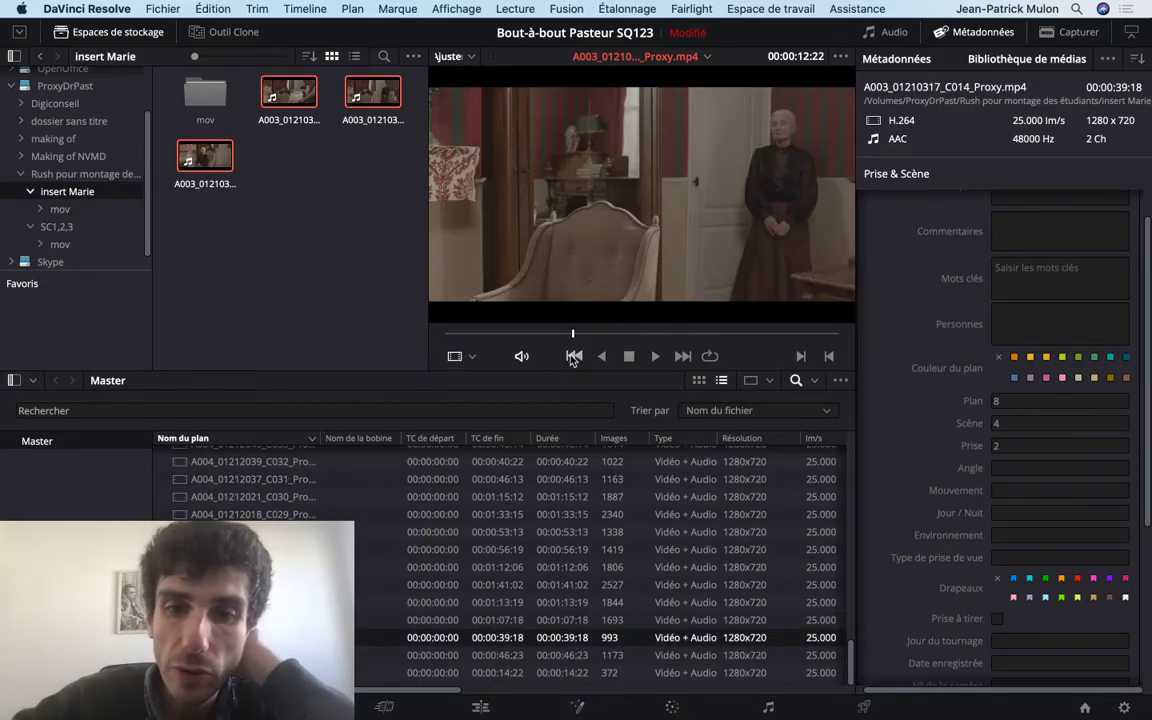
{"action": "left_click_drag", "start_coordinate": [576, 334], "coordinate": [596, 330]}
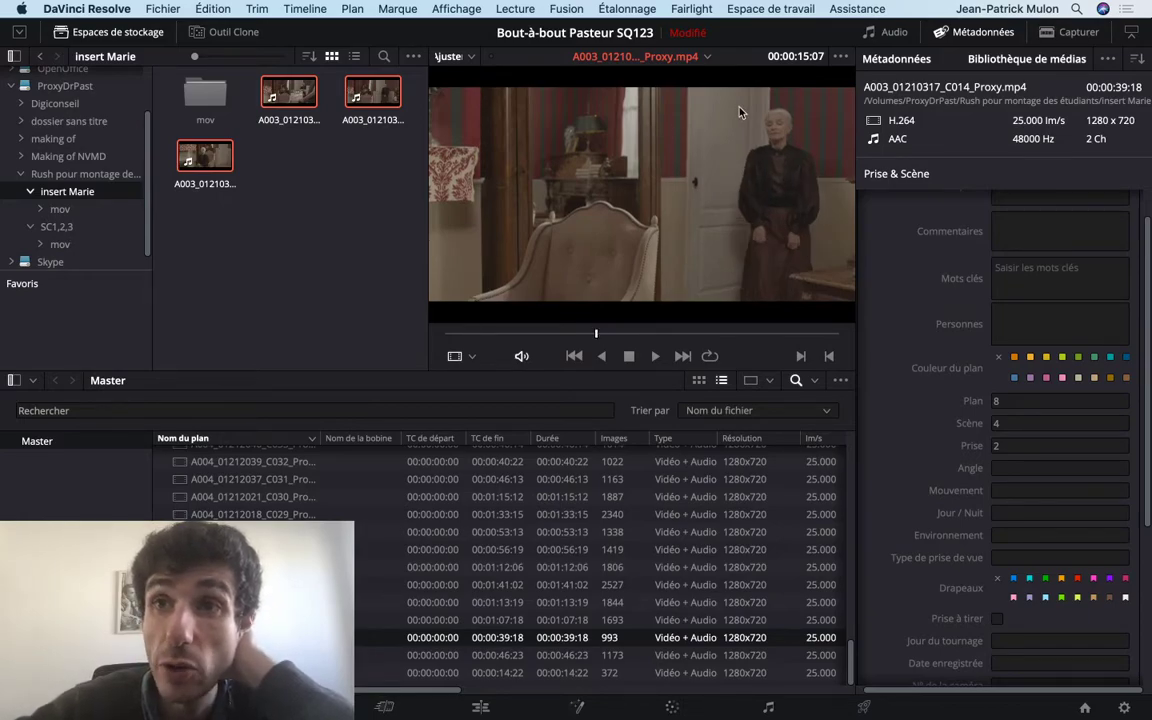
{"action": "key", "text": "Home"}
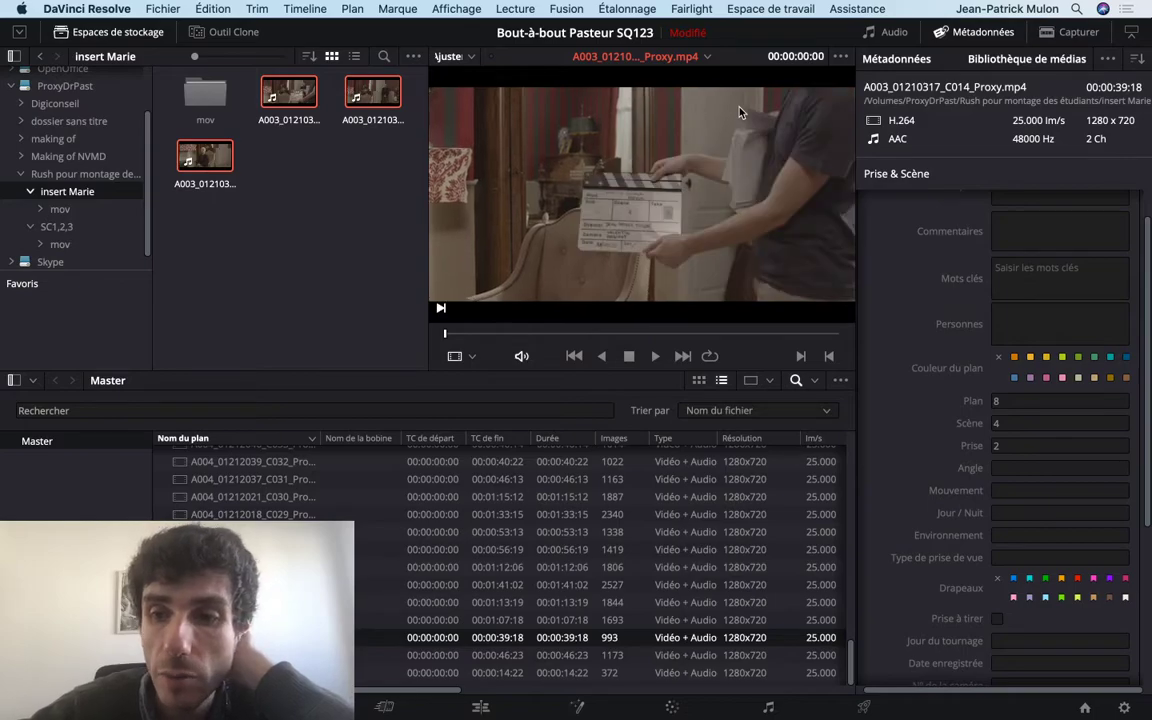
Step: Check clips A004 C025, A005 C021, C046 and C066, then switch to the Cut page
{"action": "left_click", "coordinate": [472, 601]}
{"action": "key", "text": "Up"}
{"action": "key", "text": "Up"}
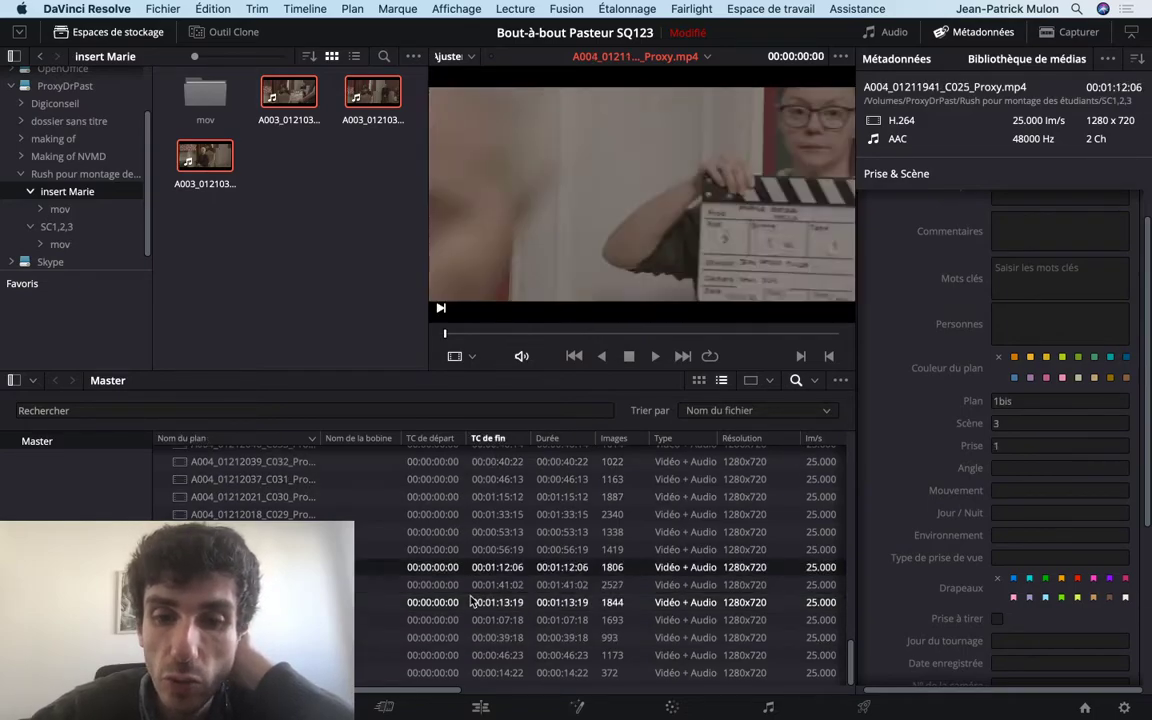
{"action": "key", "text": "Up"}
{"action": "key", "text": "Up"}
{"action": "key", "text": "Up"}
{"action": "key", "text": "Up"}
{"action": "key", "text": "Up"}
{"action": "key", "text": "Up"}
{"action": "key", "text": "Up"}
{"action": "key", "text": "Up"}
{"action": "key", "text": "Up"}
{"action": "key", "text": "Up"}
{"action": "key", "text": "Up"}
{"action": "key", "text": "Up"}
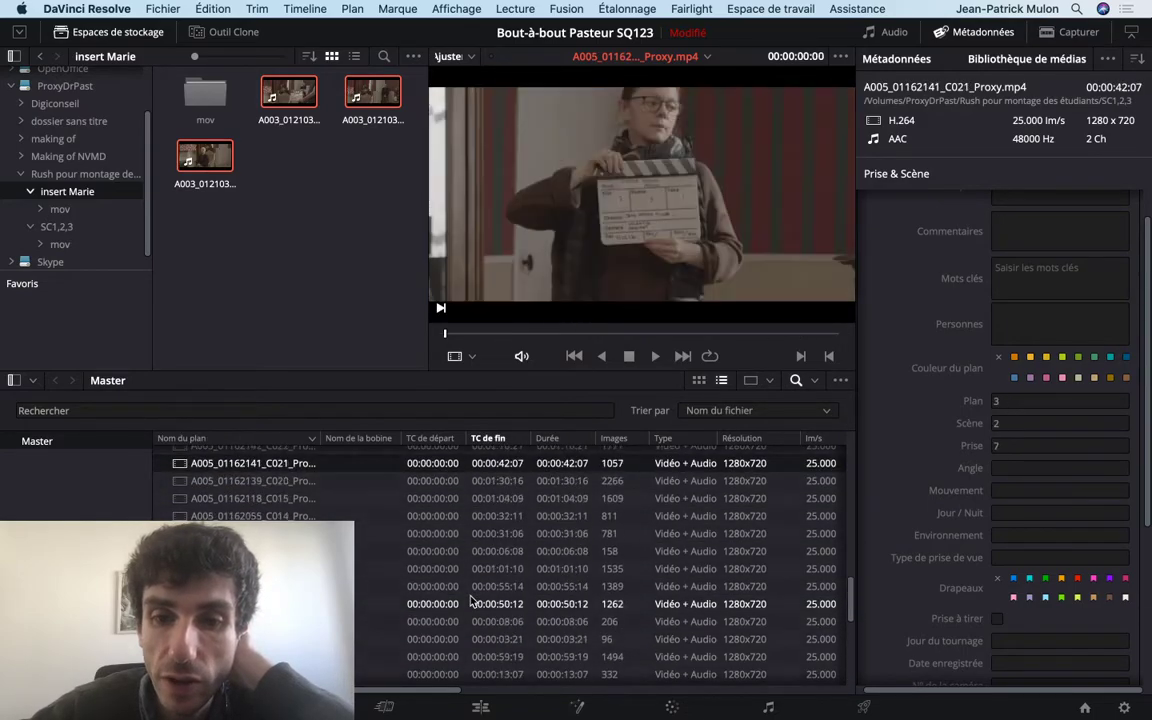
{"action": "key", "text": "Up"}
{"action": "key", "text": "Up"}
{"action": "key", "text": "Up"}
{"action": "key", "text": "Up"}
{"action": "key", "text": "Up"}
{"action": "key", "text": "Up"}
{"action": "key", "text": "Up"}
{"action": "key", "text": "Up"}
{"action": "key", "text": "Up"}
{"action": "key", "text": "Up"}
{"action": "key", "text": "Up"}
{"action": "key", "text": "Up"}
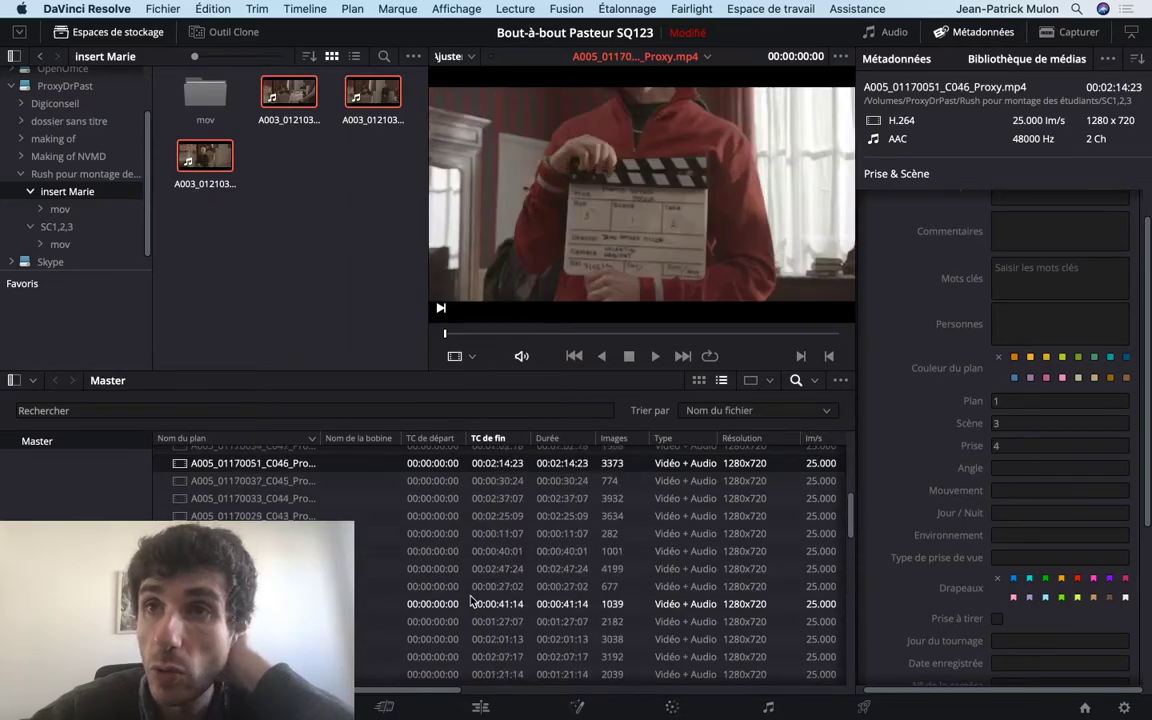
{"action": "key", "text": "Up"}
{"action": "key", "text": "Up"}
{"action": "key", "text": "Up"}
{"action": "key", "text": "Up"}
{"action": "key", "text": "Up"}
{"action": "key", "text": "Up"}
{"action": "key", "text": "Up"}
{"action": "key", "text": "Up"}
{"action": "key", "text": "Up"}
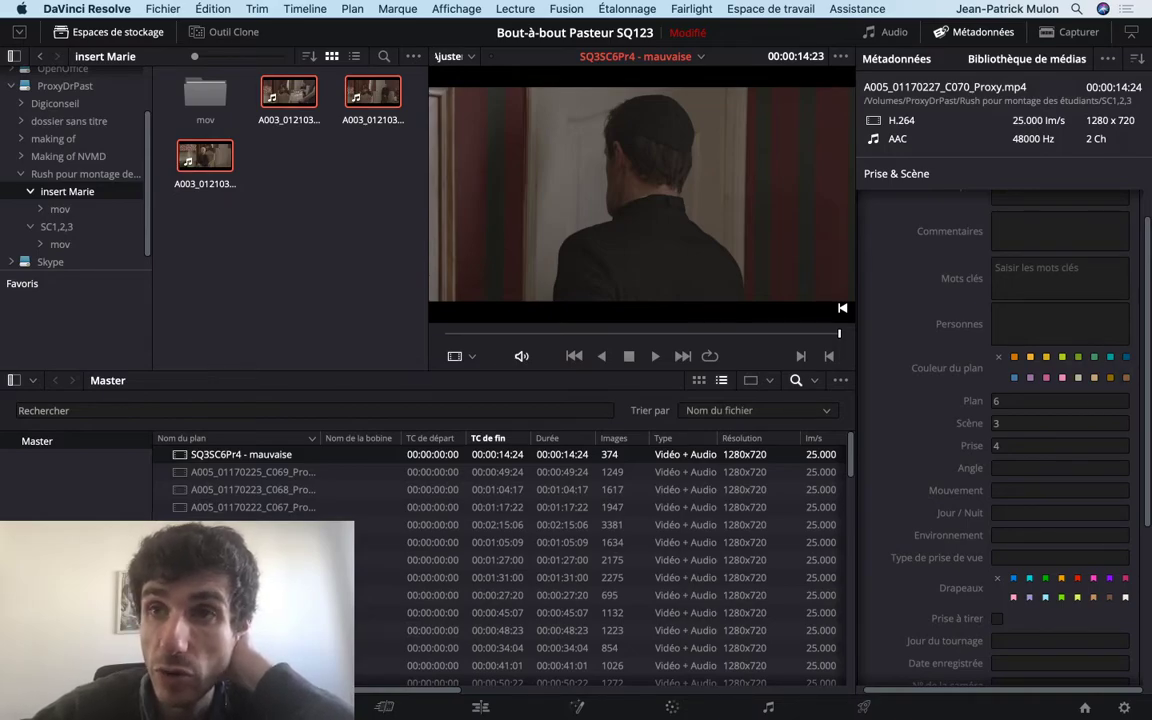
{"action": "left_click", "coordinate": [432, 524]}
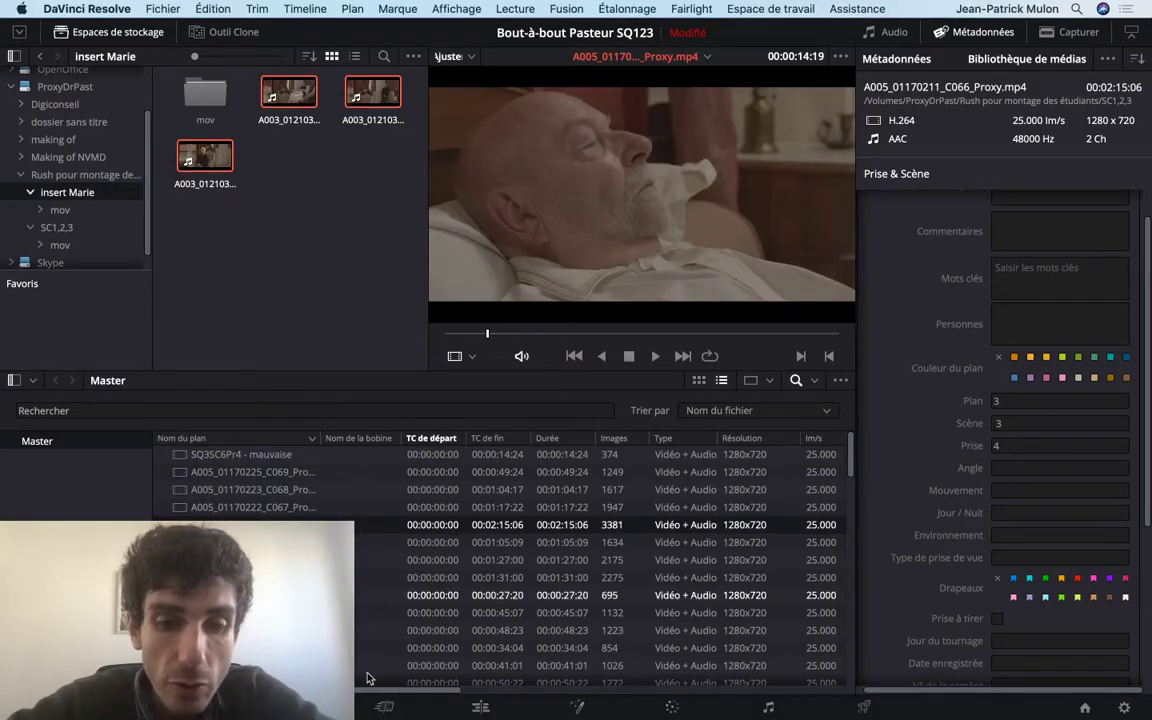
{"action": "left_click", "coordinate": [383, 708]}
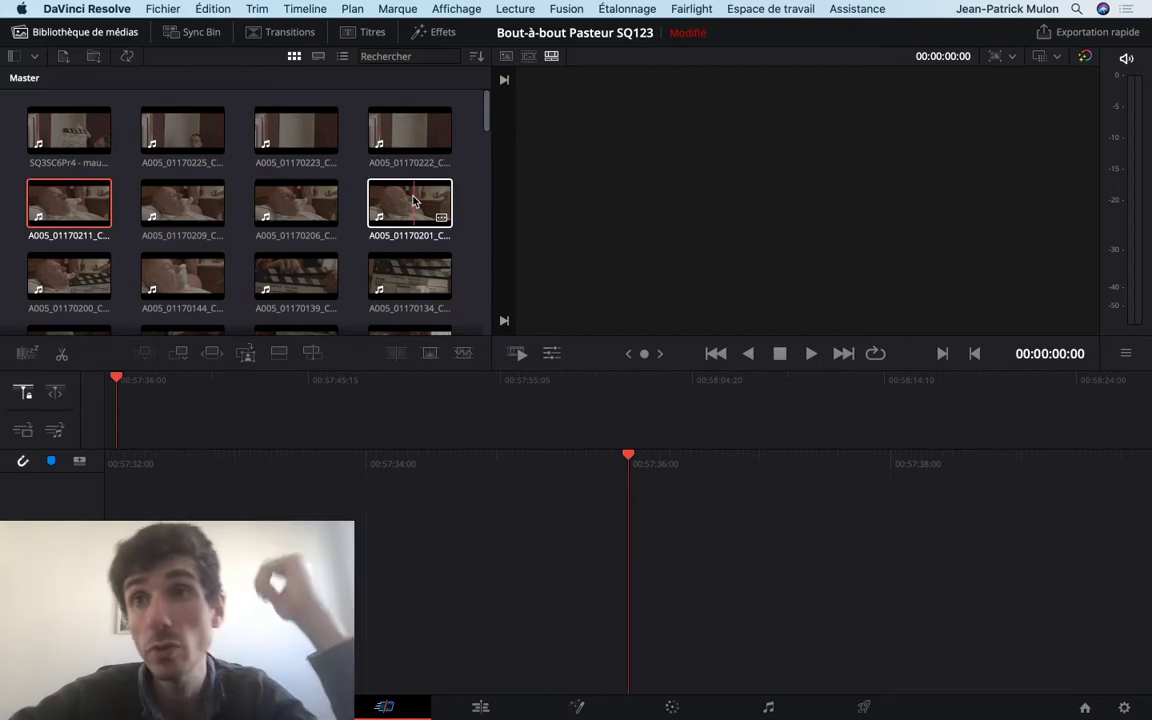
Step: Switch the Master bin to list view and scroll across to the Plan, Scène and Prise columns
{"action": "left_click", "coordinate": [345, 57]}
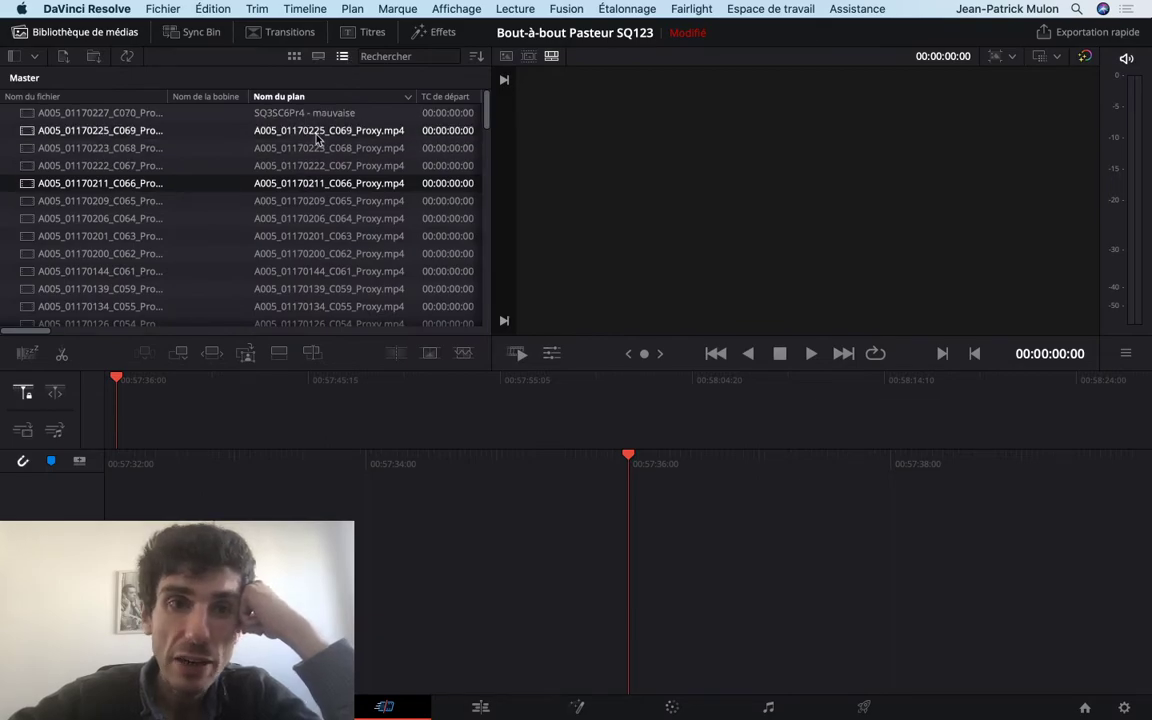
{"action": "scroll", "coordinate": [350, 155], "scroll_direction": "right", "scroll_amount": 3}
{"action": "scroll", "coordinate": [378, 168], "scroll_direction": "right", "scroll_amount": 5}
{"action": "scroll", "coordinate": [380, 165], "scroll_direction": "right", "scroll_amount": 5}
{"action": "scroll", "coordinate": [378, 170], "scroll_direction": "right", "scroll_amount": 5}
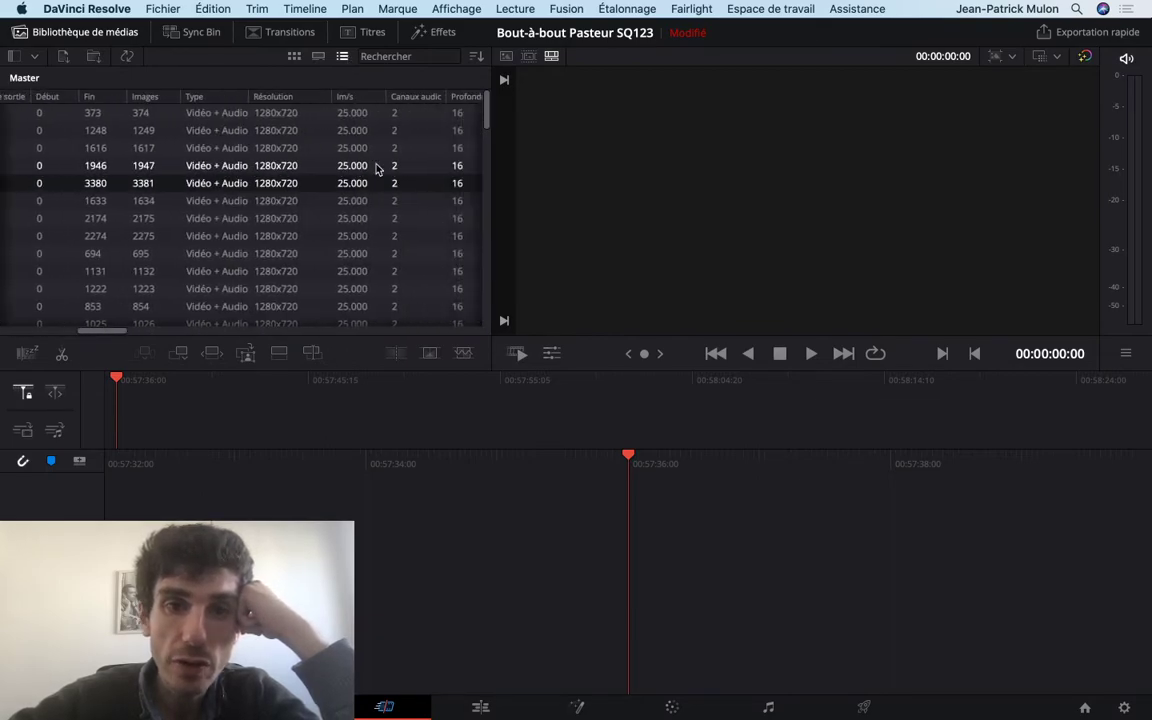
{"action": "scroll", "coordinate": [378, 168], "scroll_direction": "right", "scroll_amount": 5}
{"action": "scroll", "coordinate": [378, 168], "scroll_direction": "right", "scroll_amount": 3}
{"action": "scroll", "coordinate": [378, 168], "scroll_direction": "right", "scroll_amount": 3}
{"action": "scroll", "coordinate": [378, 168], "scroll_direction": "right", "scroll_amount": 5}
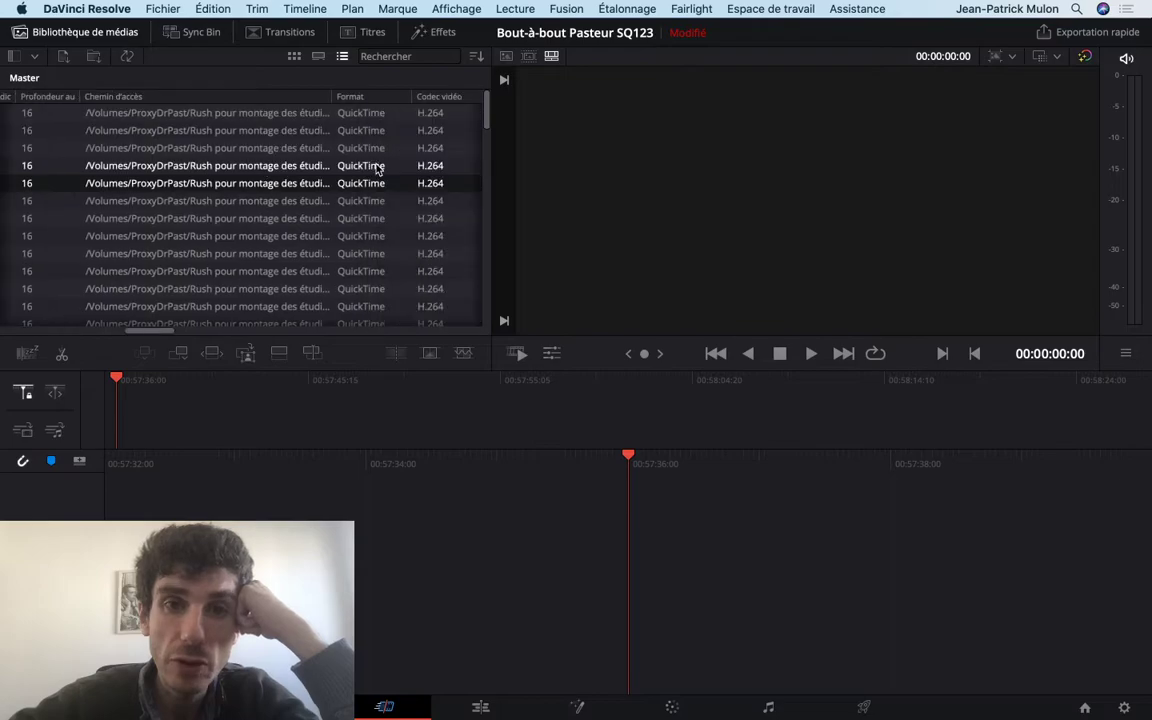
{"action": "scroll", "coordinate": [378, 168], "scroll_direction": "right", "scroll_amount": 5}
{"action": "scroll", "coordinate": [378, 168], "scroll_direction": "right", "scroll_amount": 5}
{"action": "scroll", "coordinate": [378, 168], "scroll_direction": "right", "scroll_amount": 3}
{"action": "scroll", "coordinate": [378, 168], "scroll_direction": "right", "scroll_amount": 5}
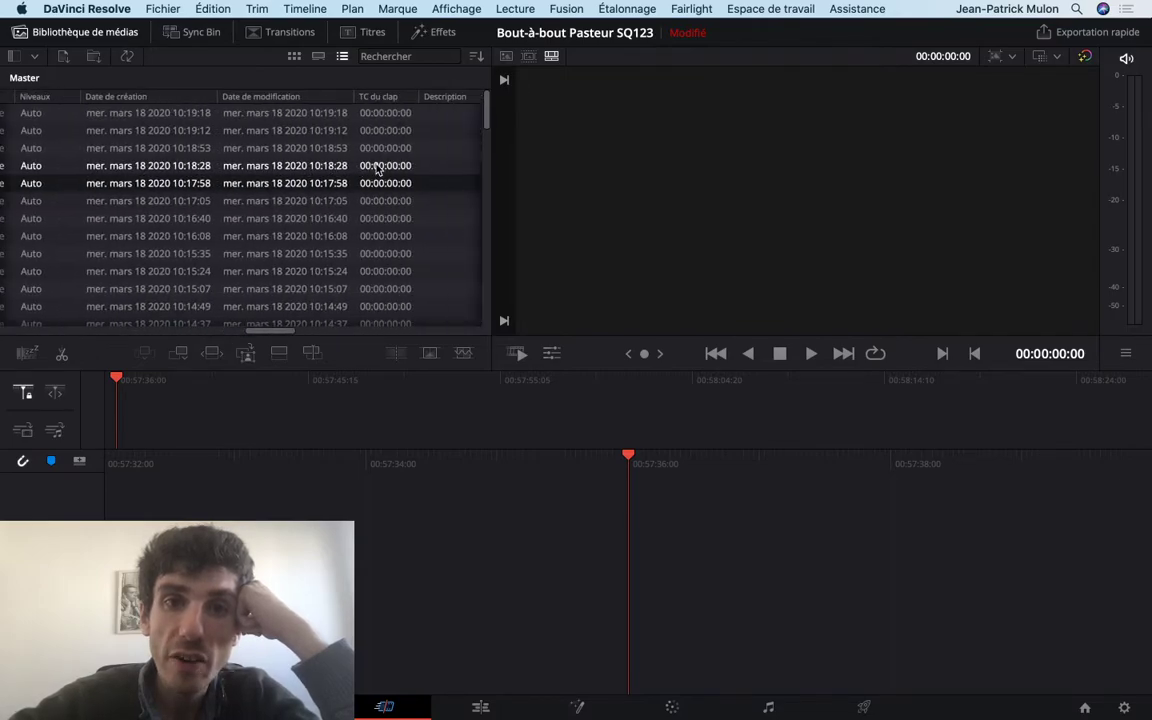
{"action": "scroll", "coordinate": [378, 168], "scroll_direction": "right", "scroll_amount": 5}
{"action": "scroll", "coordinate": [378, 168], "scroll_direction": "right", "scroll_amount": 5}
{"action": "scroll", "coordinate": [378, 168], "scroll_direction": "right", "scroll_amount": 3}
{"action": "scroll", "coordinate": [378, 168], "scroll_direction": "right", "scroll_amount": 3}
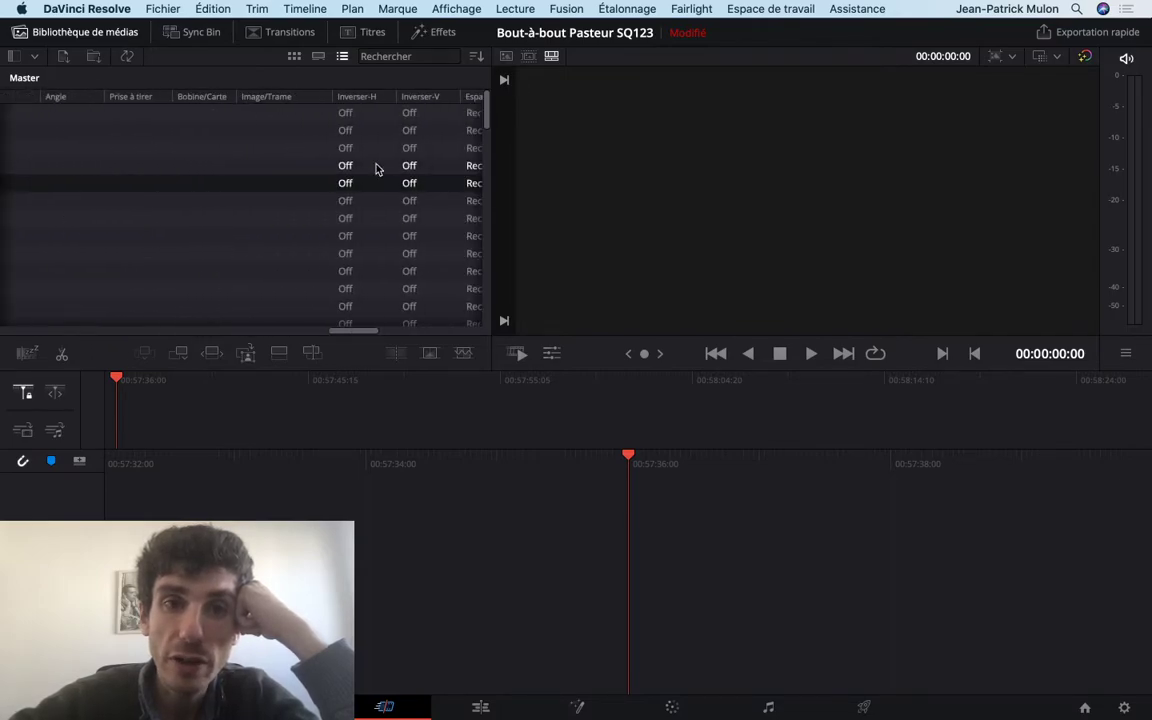
{"action": "scroll", "coordinate": [378, 168], "scroll_direction": "left", "scroll_amount": 5}
{"action": "scroll", "coordinate": [376, 170], "scroll_direction": "left", "scroll_amount": 5}
{"action": "scroll", "coordinate": [360, 166], "scroll_direction": "left", "scroll_amount": 3}
{"action": "scroll", "coordinate": [334, 163], "scroll_direction": "left", "scroll_amount": 5}
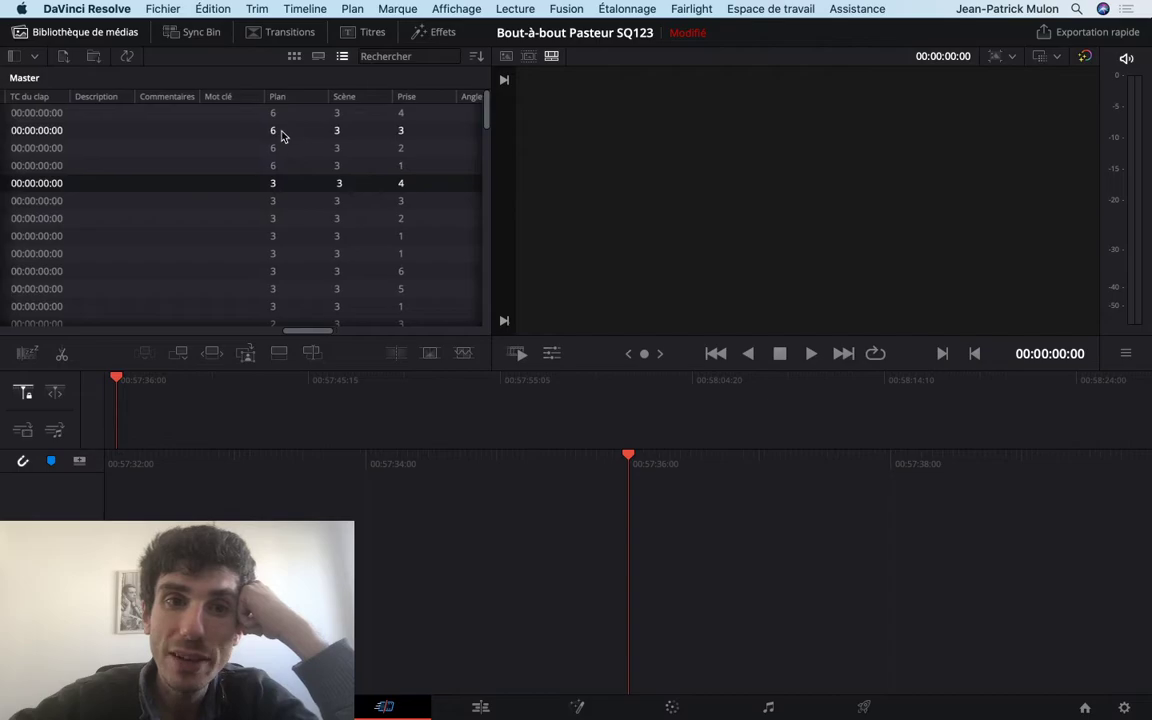
{"action": "scroll", "coordinate": [283, 135], "scroll_direction": "left", "scroll_amount": 2}
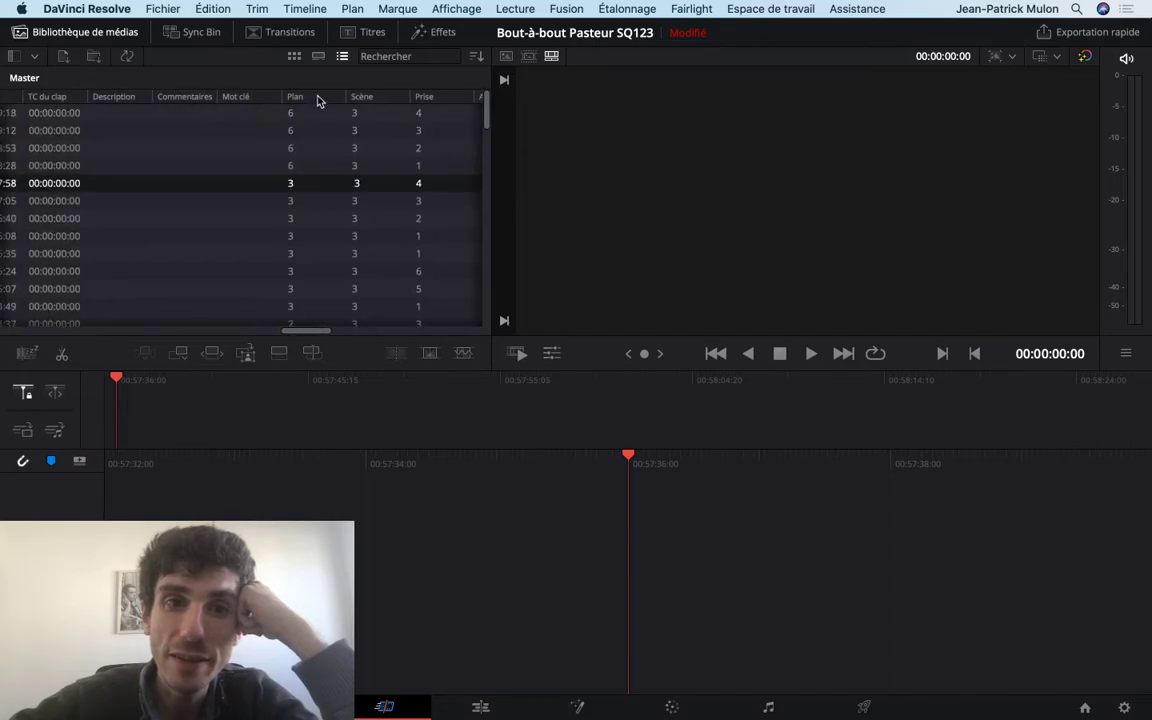
Step: Sort clips by ascending Plan and move the Plan column beside Commentaires
{"action": "left_click", "coordinate": [318, 100]}
{"action": "mouse_move", "coordinate": [319, 100]}
{"action": "left_mouse_down"}
{"action": "mouse_move", "coordinate": [142, 120]}
{"action": "mouse_move", "coordinate": [193, 97]}
{"action": "mouse_move", "coordinate": [18, 127]}
{"action": "left_mouse_up"}
{"action": "left_click_drag", "start_coordinate": [127, 107], "coordinate": [59, 147]}
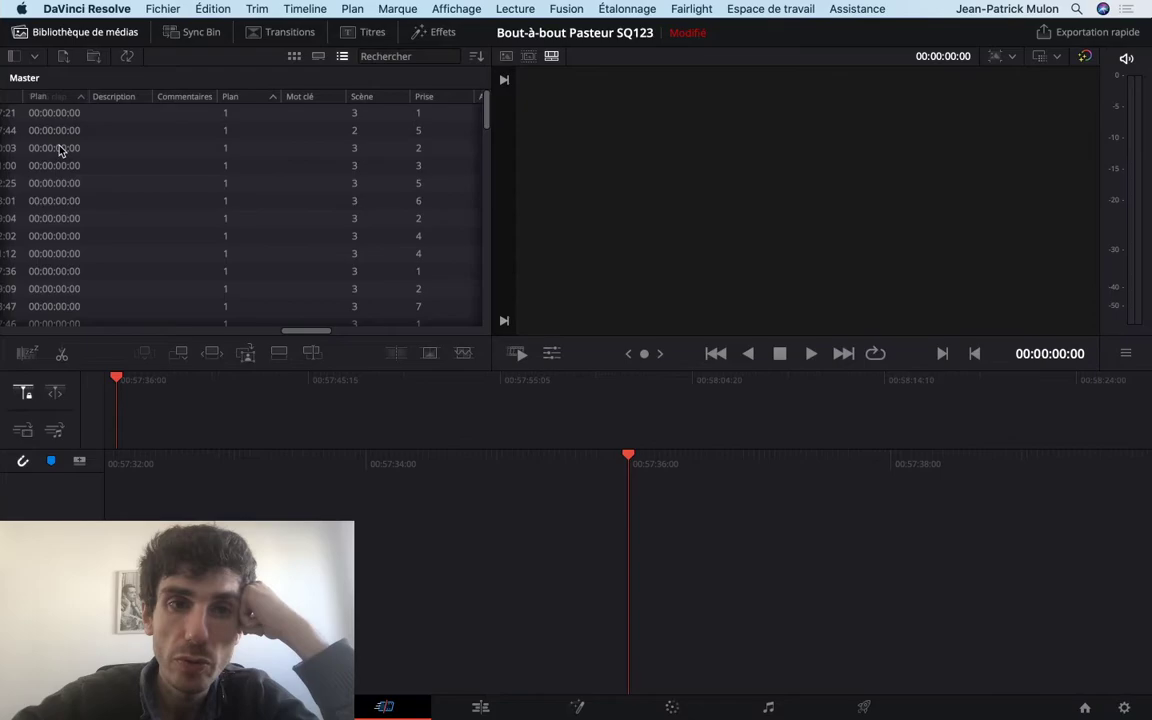
{"action": "left_click_drag", "start_coordinate": [121, 104], "coordinate": [231, 104]}
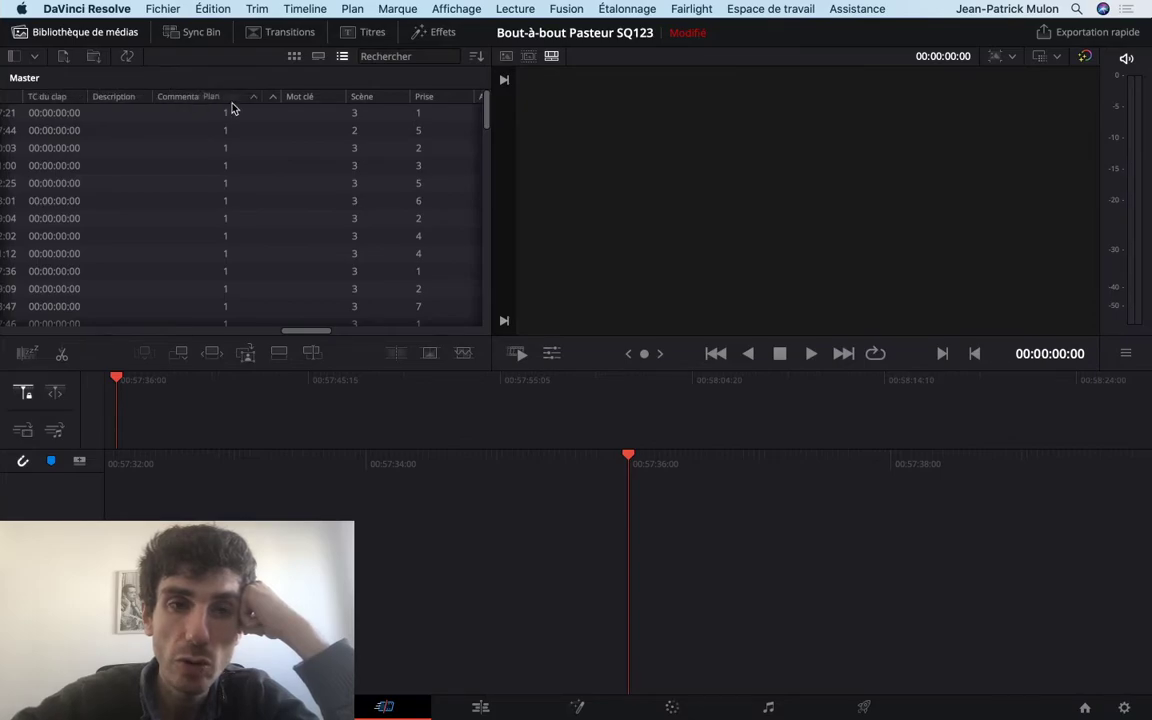
{"action": "scroll", "coordinate": [231, 108], "scroll_direction": "left", "scroll_amount": 10}
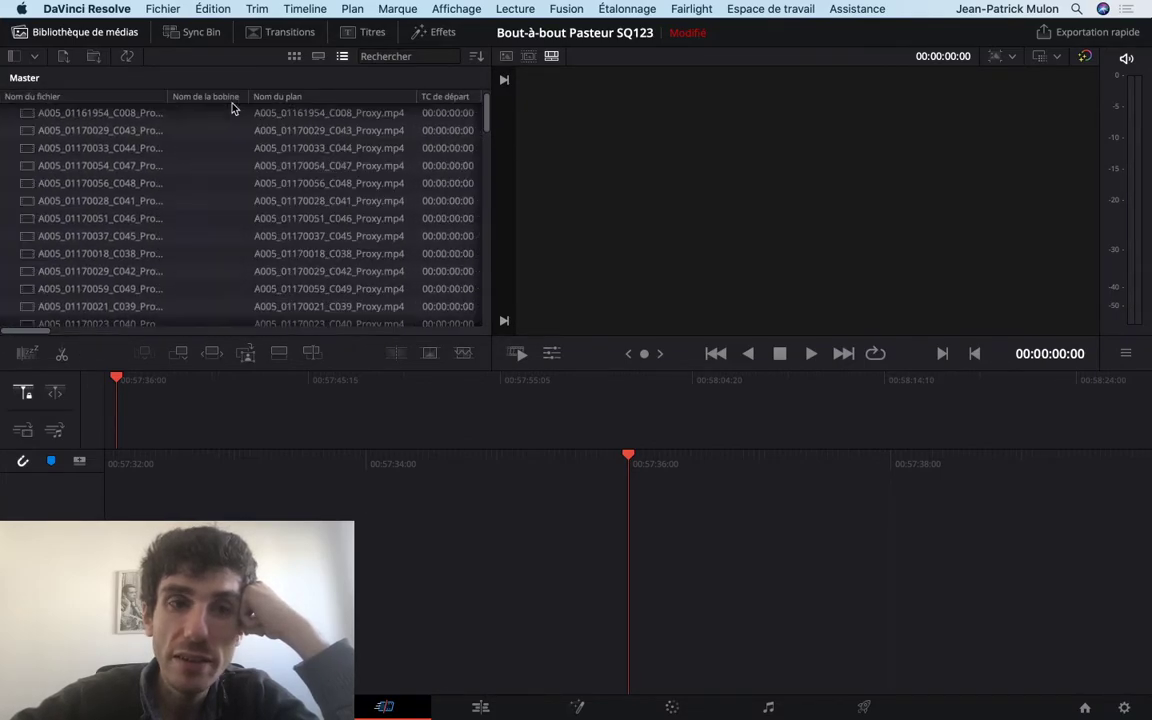
Step: Hide the Nom du fichier column so the list shows clip names
{"action": "right_click", "coordinate": [232, 103]}
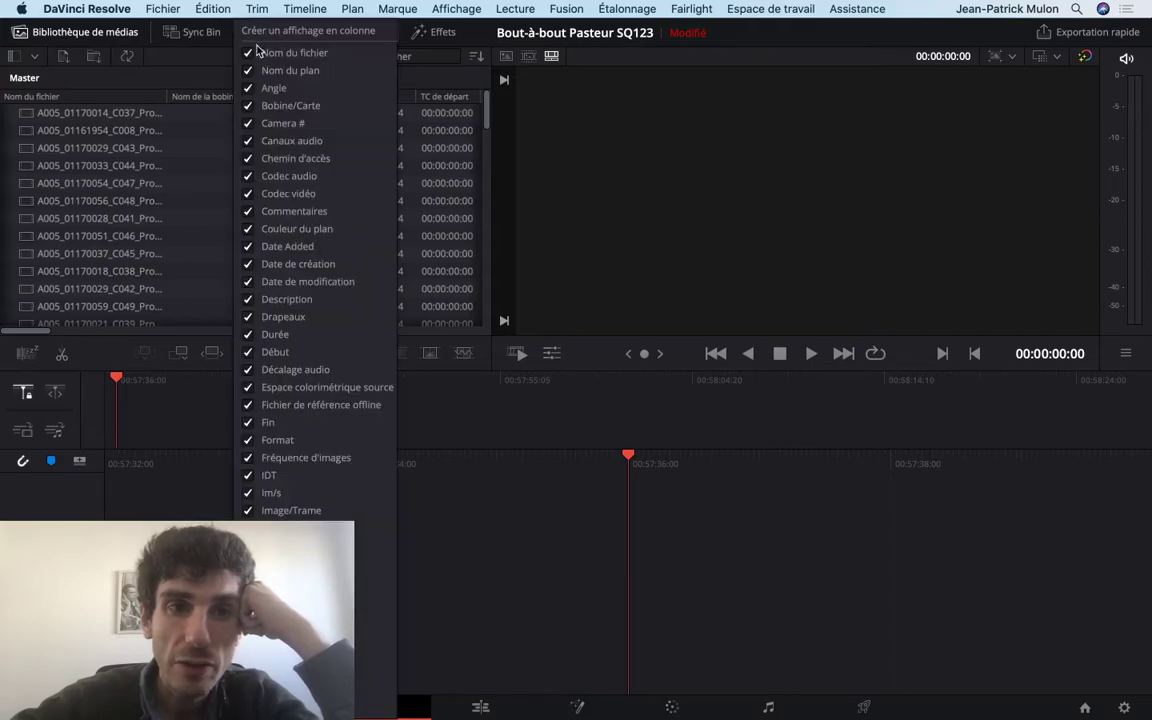
{"action": "scroll", "coordinate": [296, 299], "scroll_direction": "down", "scroll_amount": 5}
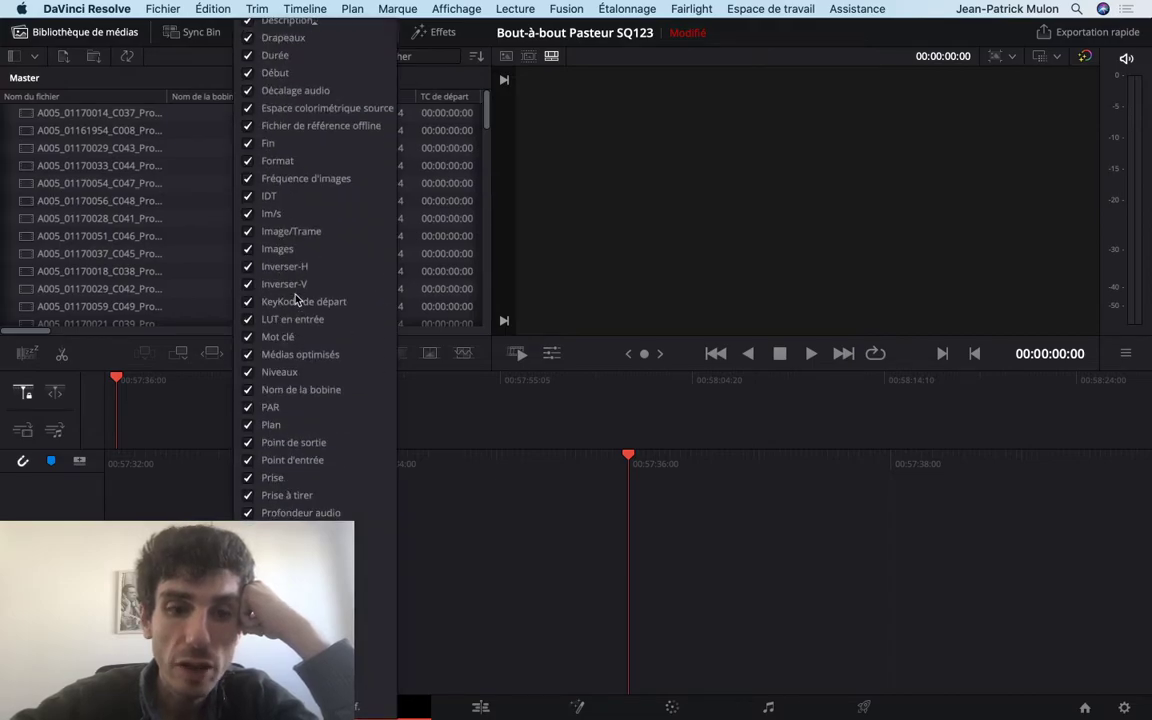
{"action": "scroll", "coordinate": [296, 305], "scroll_direction": "up", "scroll_amount": 5}
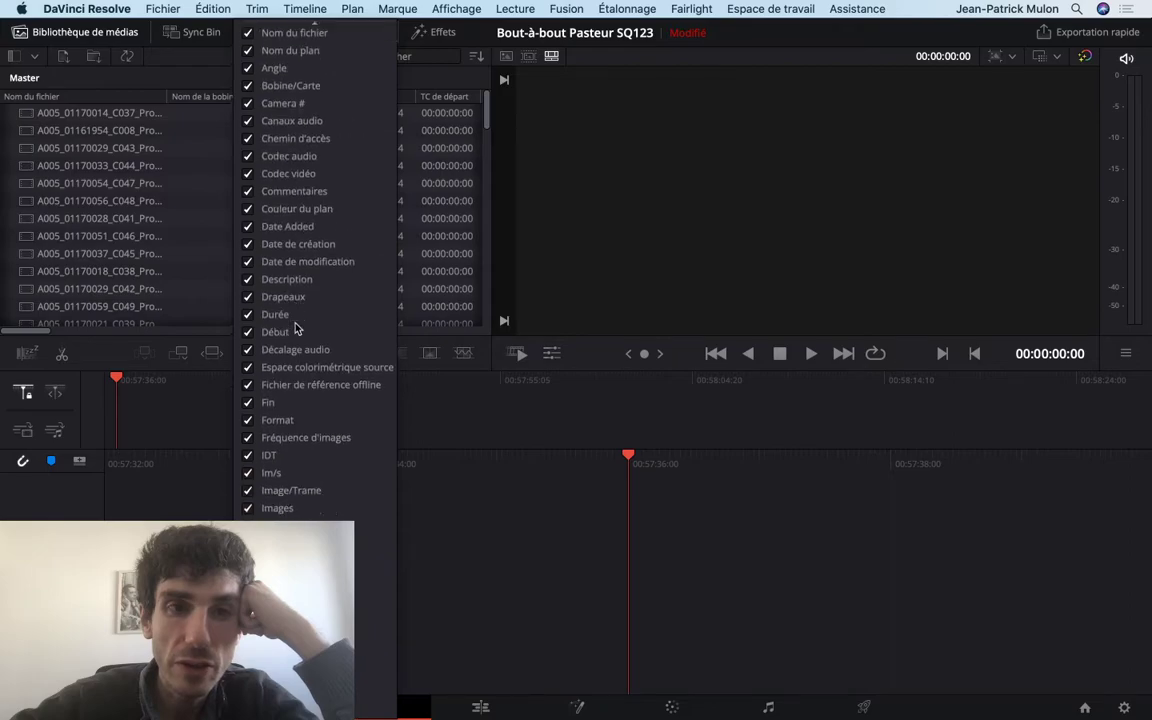
{"action": "left_click", "coordinate": [245, 55]}
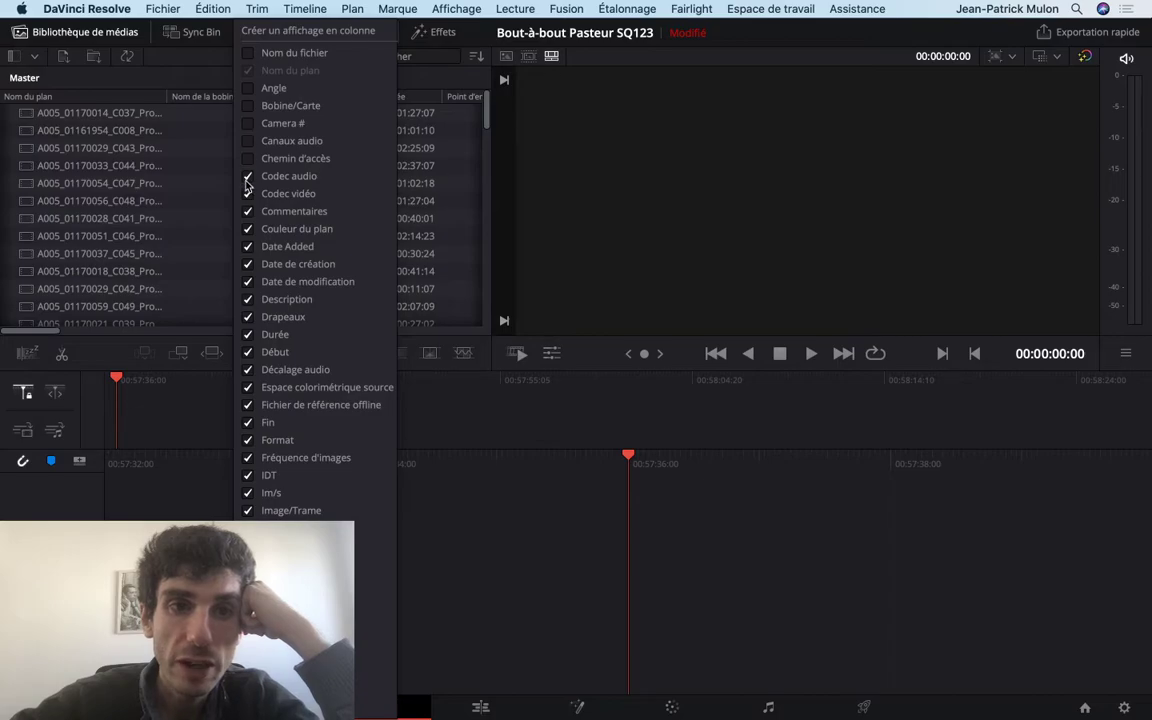
{"action": "key", "text": "Escape"}
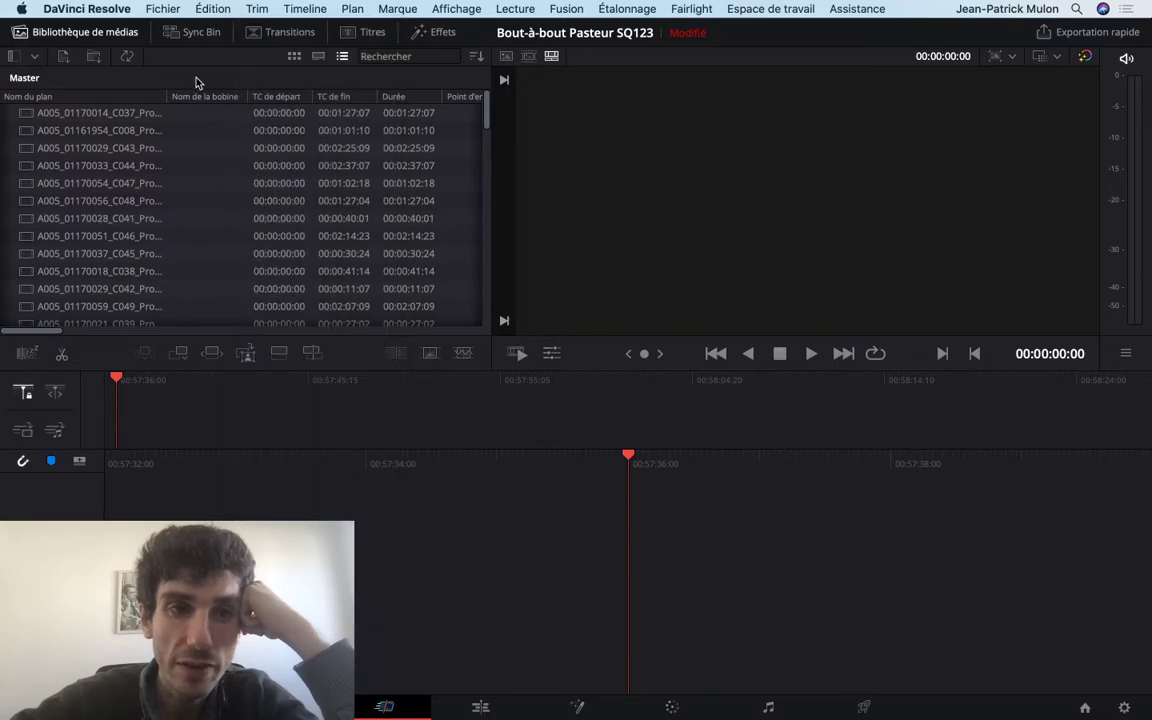
Step: Start creating a custom column layout, then cancel it
{"action": "right_click", "coordinate": [198, 97]}
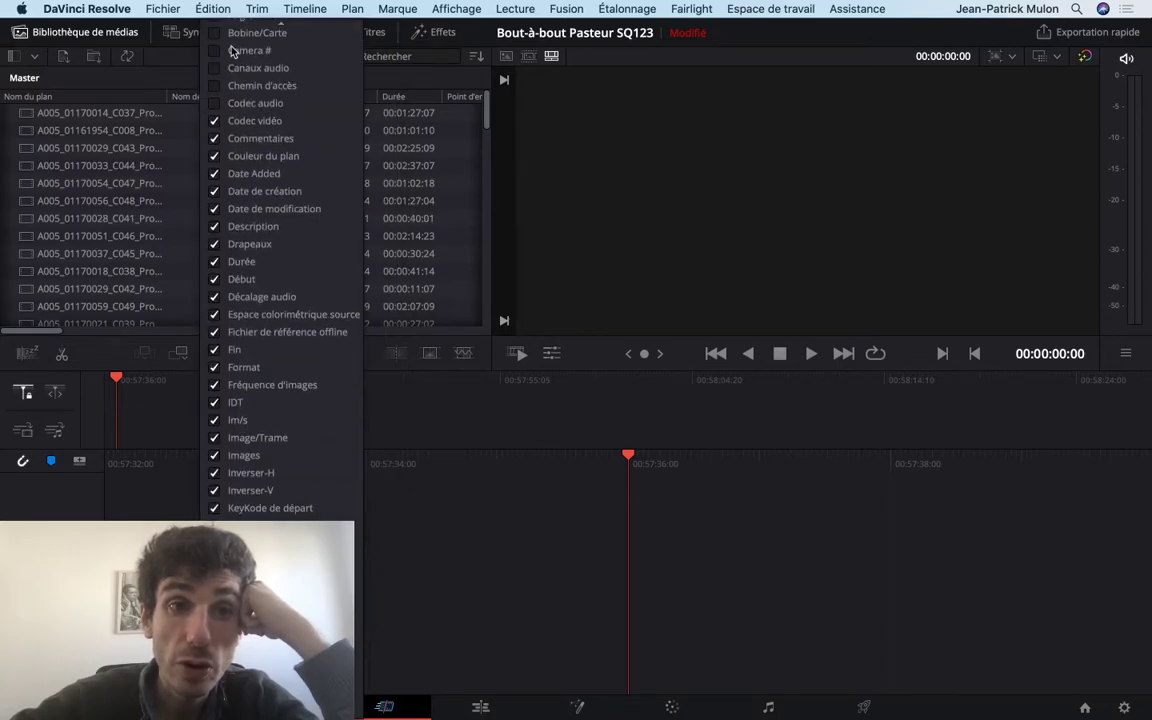
{"action": "left_click", "coordinate": [237, 31]}
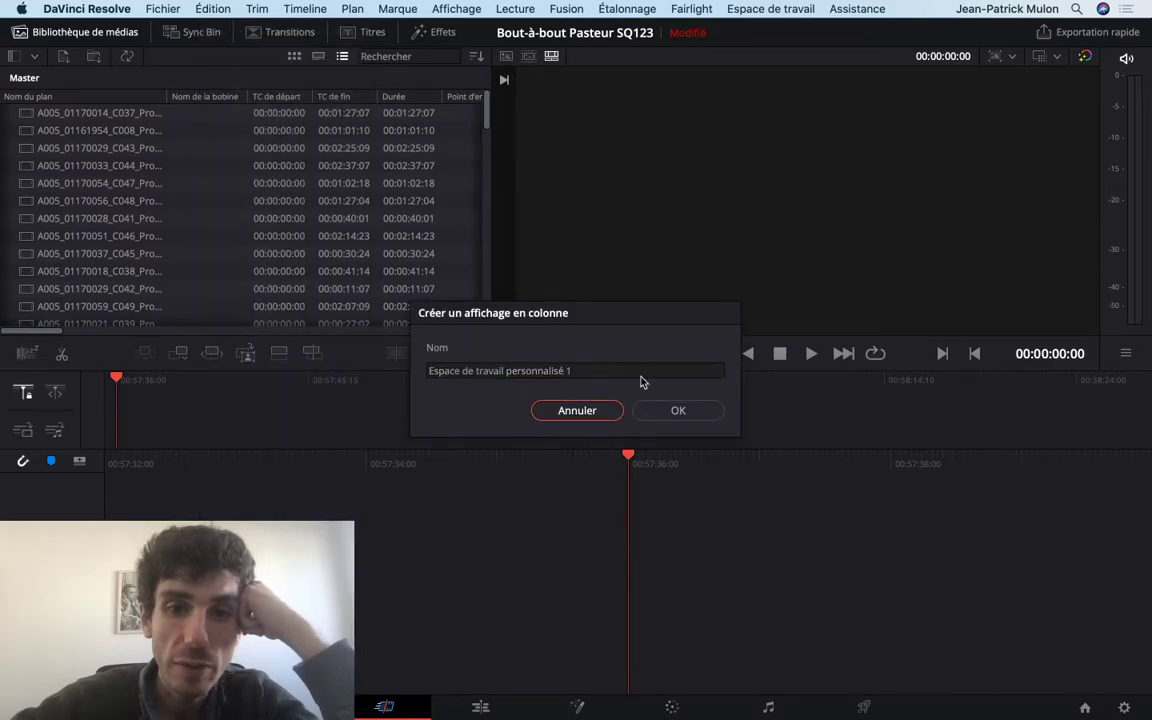
{"action": "left_click", "coordinate": [577, 411]}
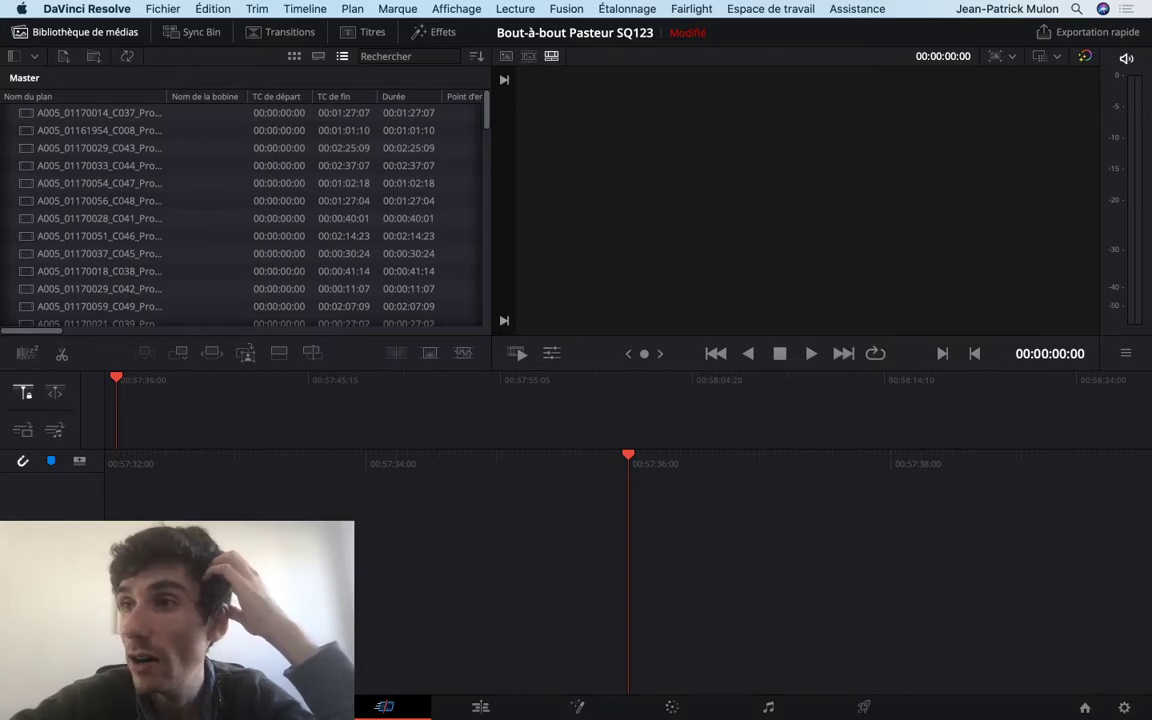
Step: Hide the Drapeaux, Durée, Fréquence d'images, Image/Trame and Inverser-H columns
{"action": "right_click", "coordinate": [240, 100]}
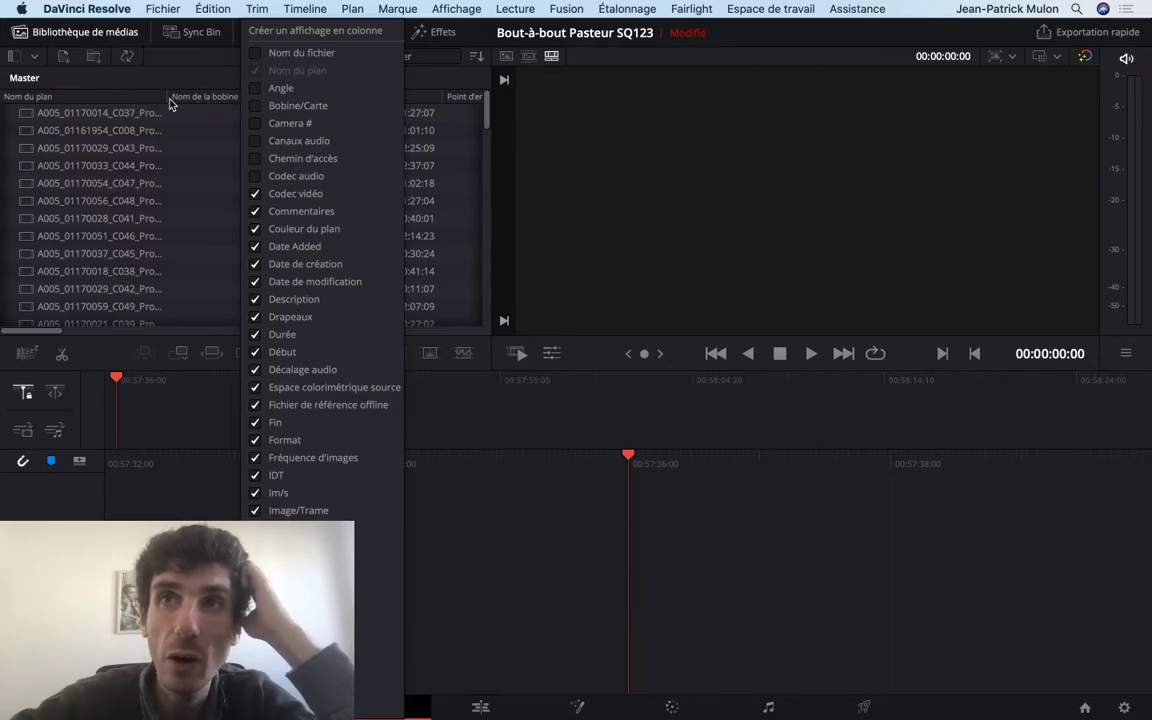
{"action": "scroll", "coordinate": [295, 405], "scroll_direction": "down", "scroll_amount": 5}
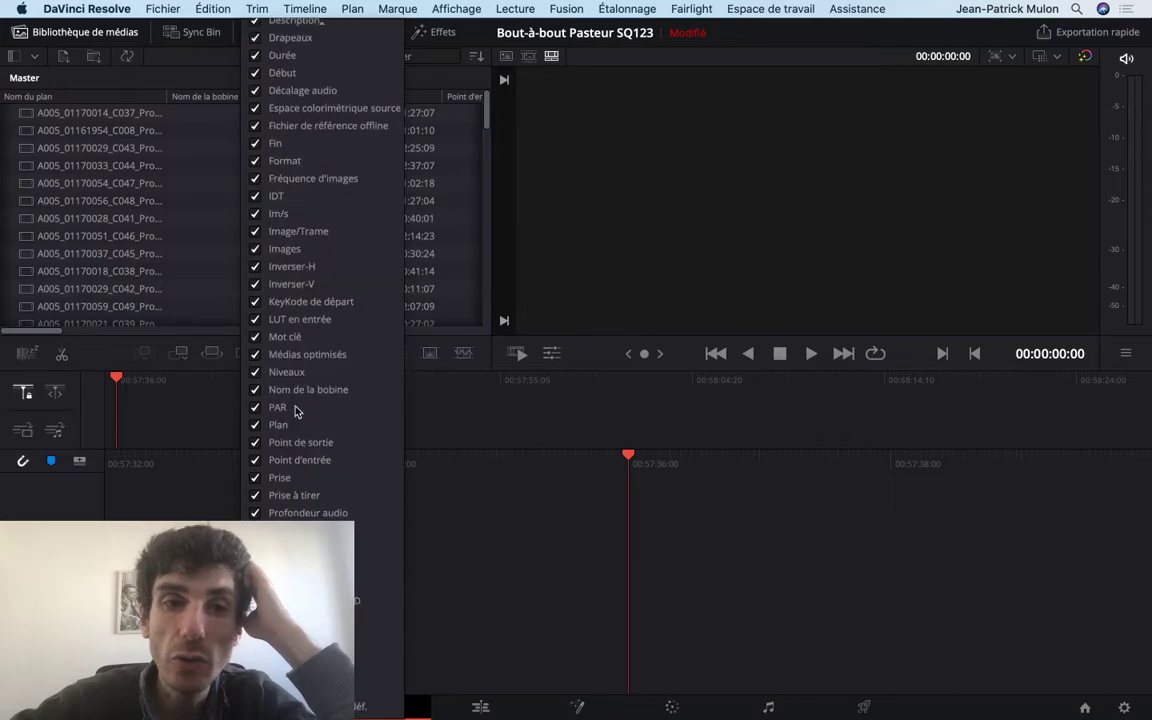
{"action": "scroll", "coordinate": [266, 143], "scroll_direction": "up", "scroll_amount": 4}
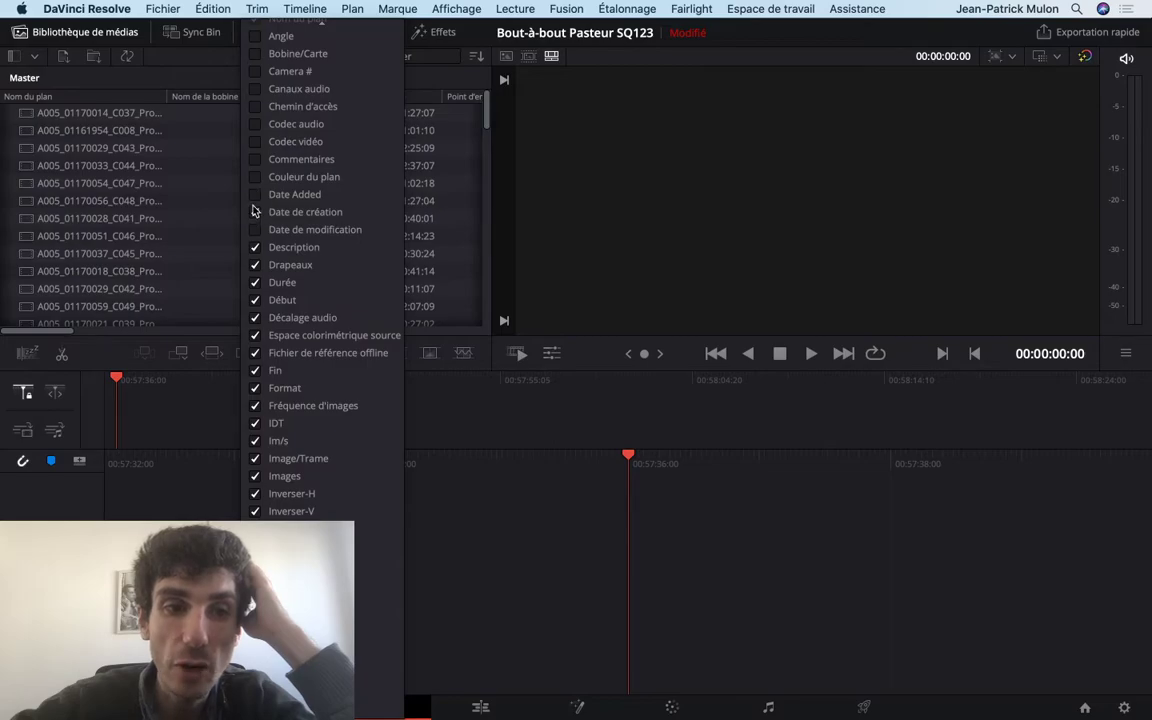
{"action": "scroll", "coordinate": [262, 290], "scroll_direction": "down", "scroll_amount": 1}
{"action": "scroll", "coordinate": [263, 141], "scroll_direction": "down", "scroll_amount": 2}
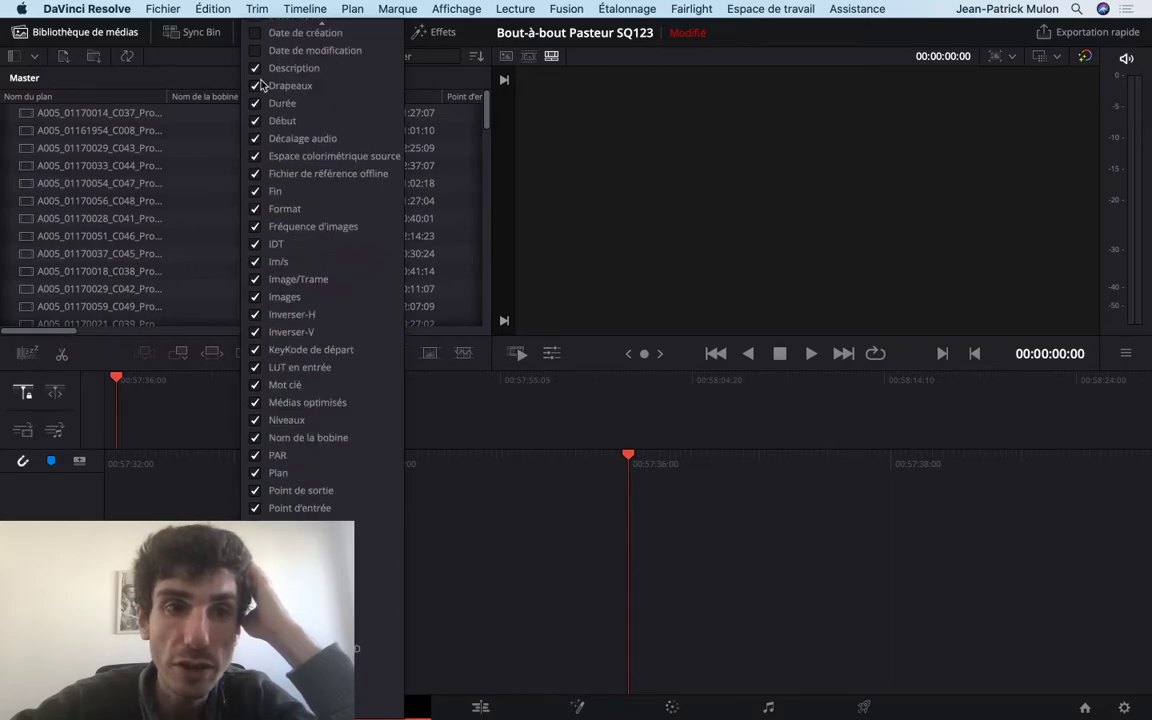
{"action": "left_click", "coordinate": [260, 86]}
{"action": "left_click", "coordinate": [259, 103]}
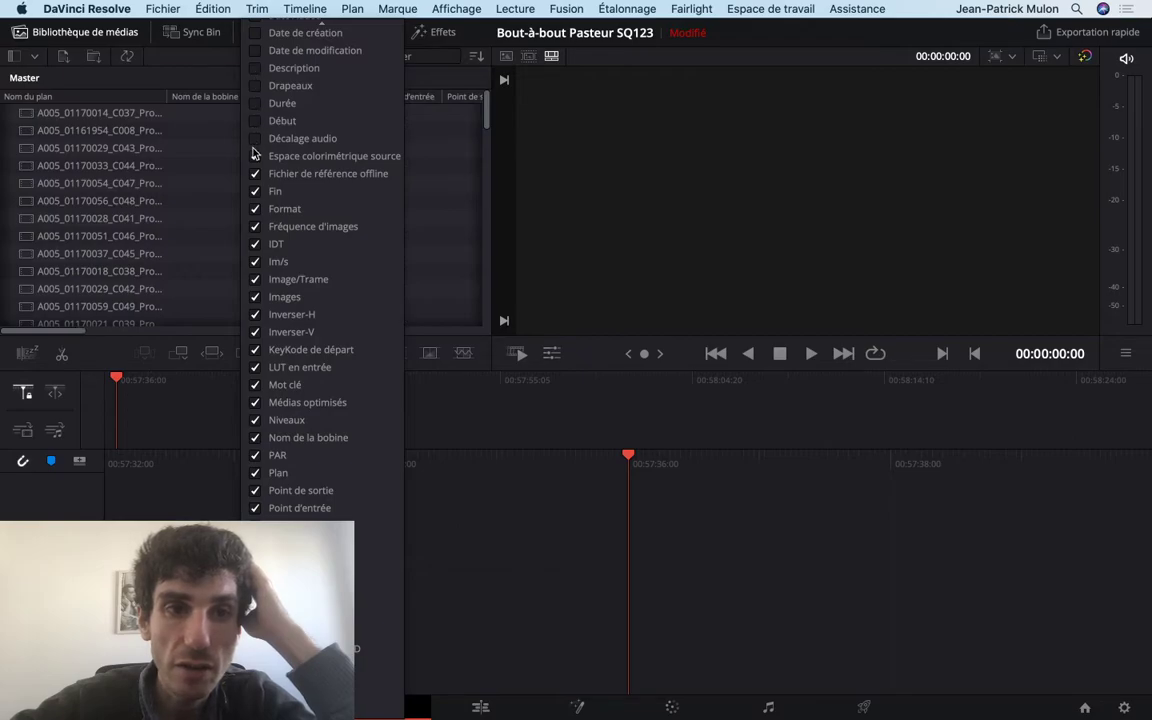
{"action": "left_click", "coordinate": [255, 234]}
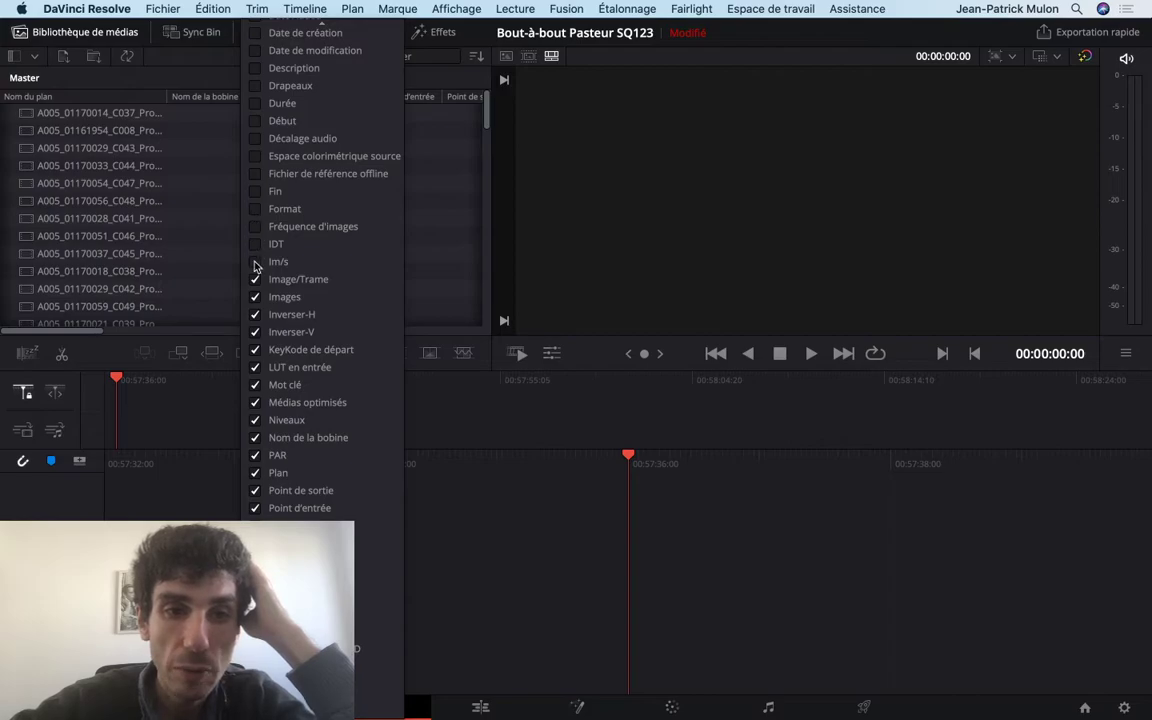
{"action": "left_click", "coordinate": [255, 279]}
{"action": "left_click", "coordinate": [255, 315]}
Step: Hide the Niveaux, Nom de la bobine, Point de sortie, Point d'entrée and Profondeur audio columns
{"action": "scroll", "coordinate": [255, 317], "scroll_direction": "down", "scroll_amount": 2}
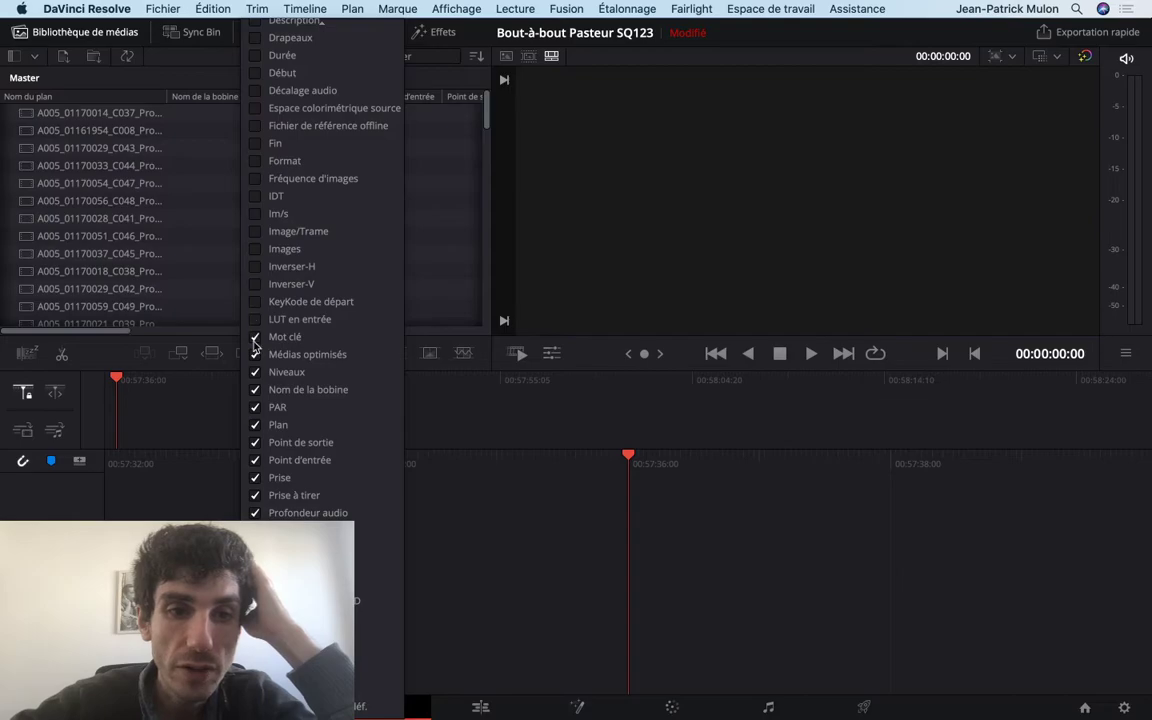
{"action": "left_click", "coordinate": [255, 372]}
{"action": "left_click", "coordinate": [255, 390]}
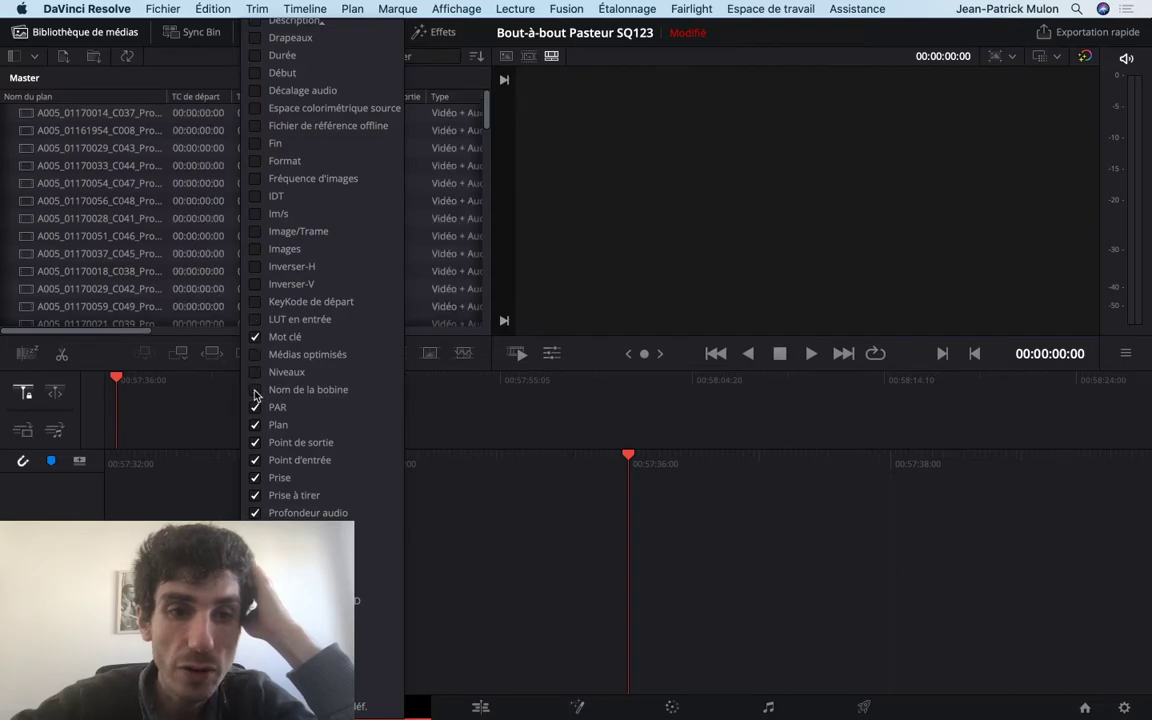
{"action": "left_click", "coordinate": [255, 442]}
{"action": "left_click", "coordinate": [255, 460]}
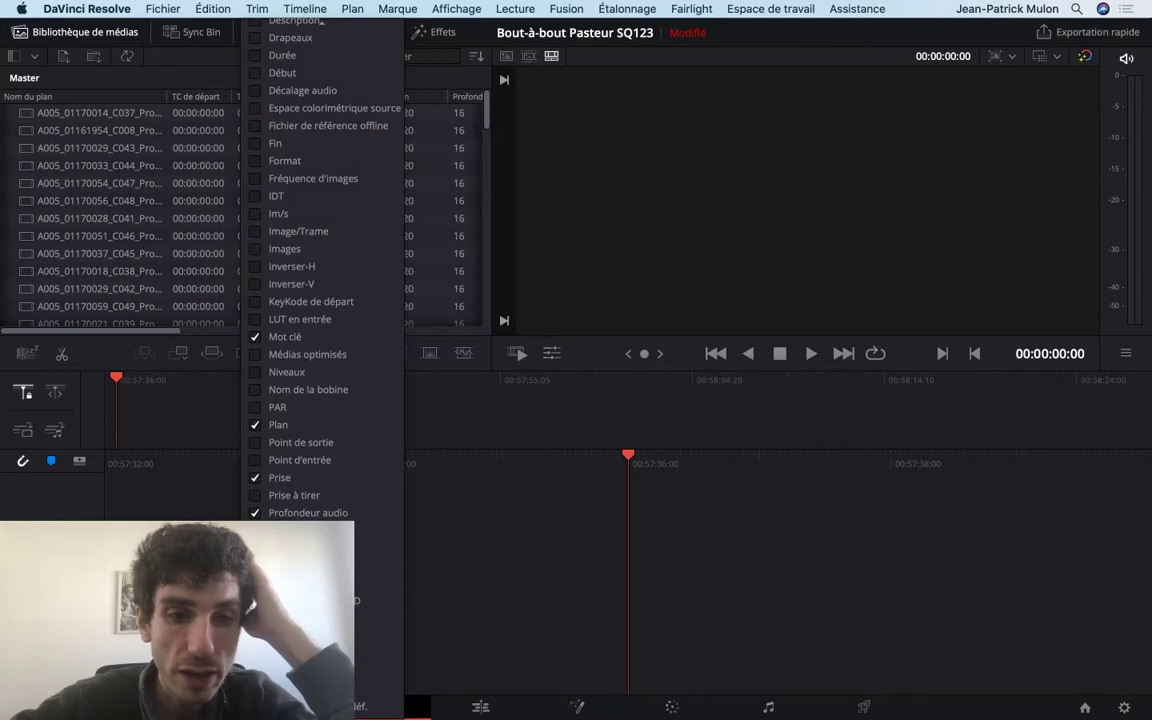
{"action": "left_click", "coordinate": [255, 512]}
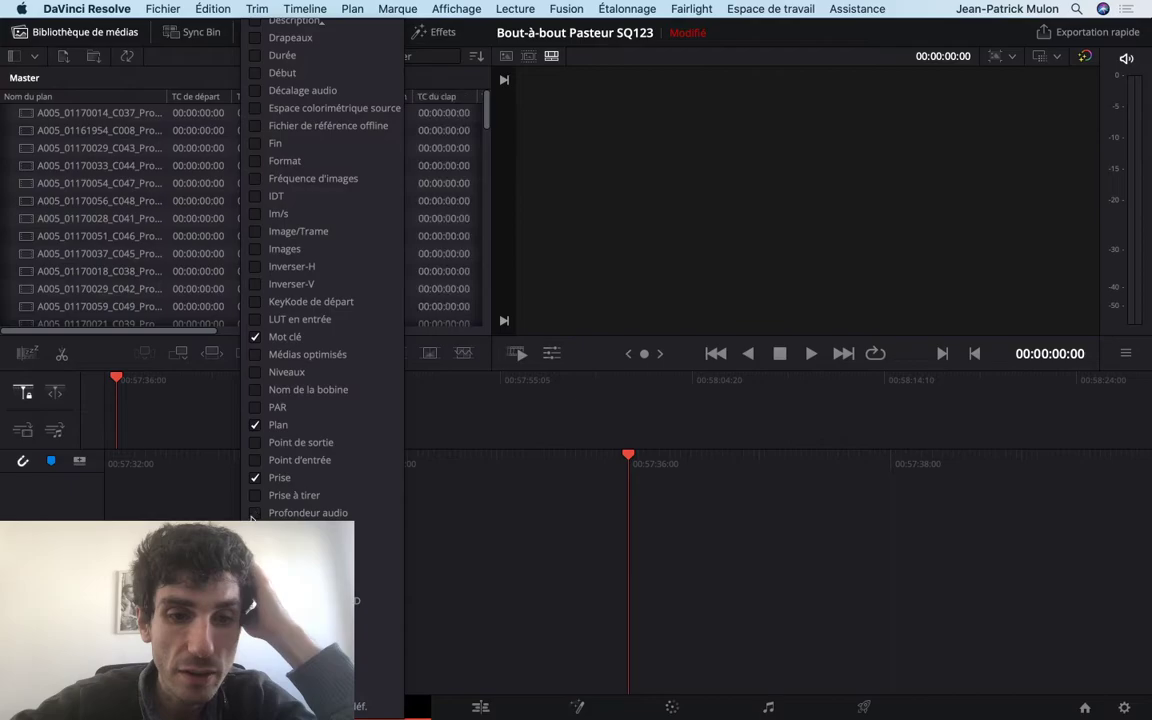
Step: Review the remaining column choices and turn the Commentaires column back on
{"action": "scroll", "coordinate": [300, 300], "scroll_direction": "up", "scroll_amount": 1}
{"action": "scroll", "coordinate": [356, 613], "scroll_direction": "down", "scroll_amount": 1}
{"action": "scroll", "coordinate": [356, 616], "scroll_direction": "up", "scroll_amount": 1}
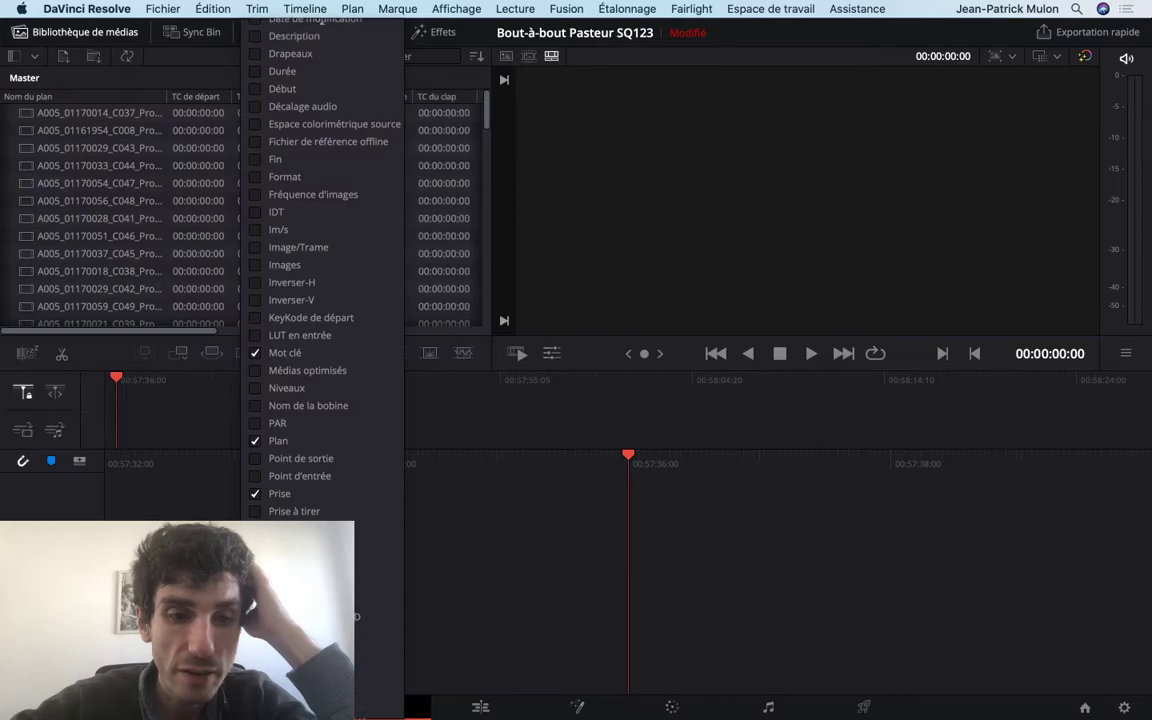
{"action": "scroll", "coordinate": [356, 616], "scroll_direction": "right", "scroll_amount": 5}
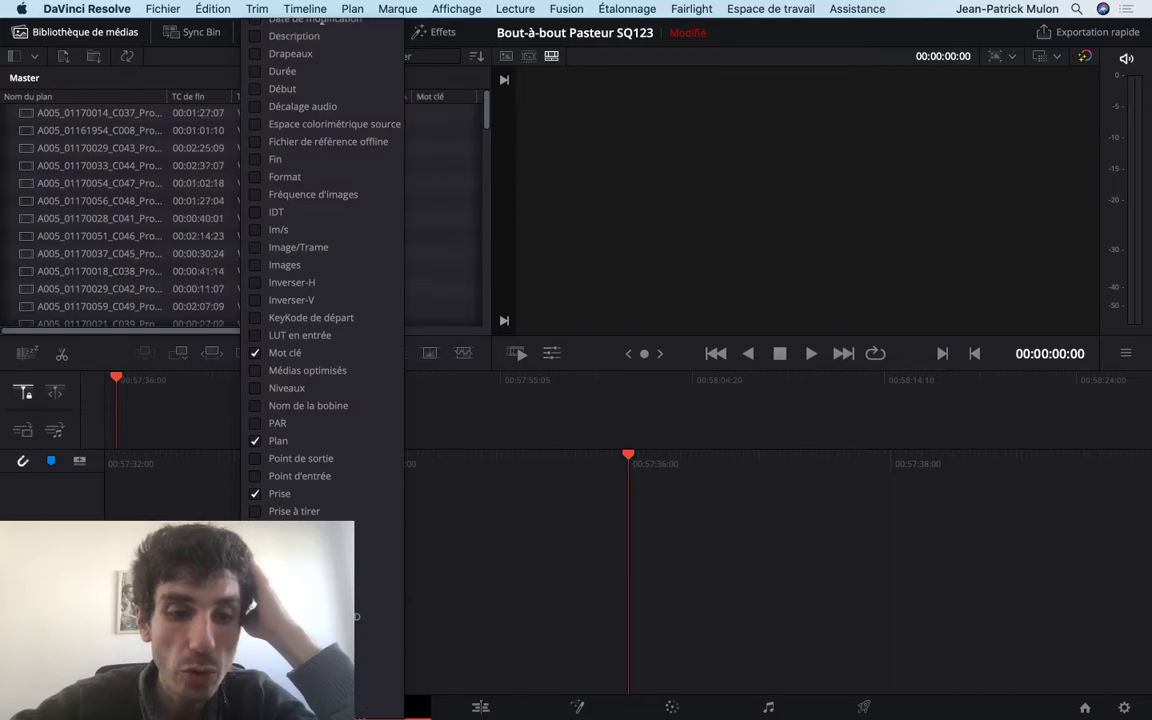
{"action": "scroll", "coordinate": [356, 616], "scroll_direction": "right", "scroll_amount": 1}
{"action": "scroll", "coordinate": [356, 605], "scroll_direction": "down", "scroll_amount": 1}
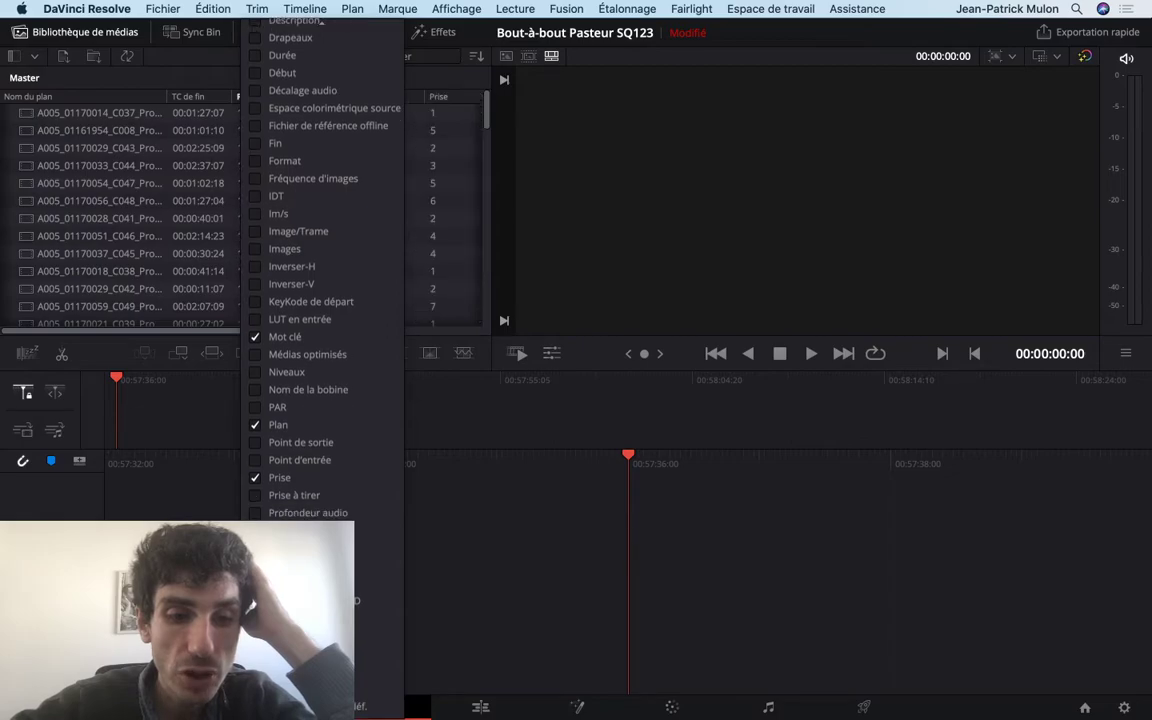
{"action": "scroll", "coordinate": [356, 600], "scroll_direction": "right", "scroll_amount": 2}
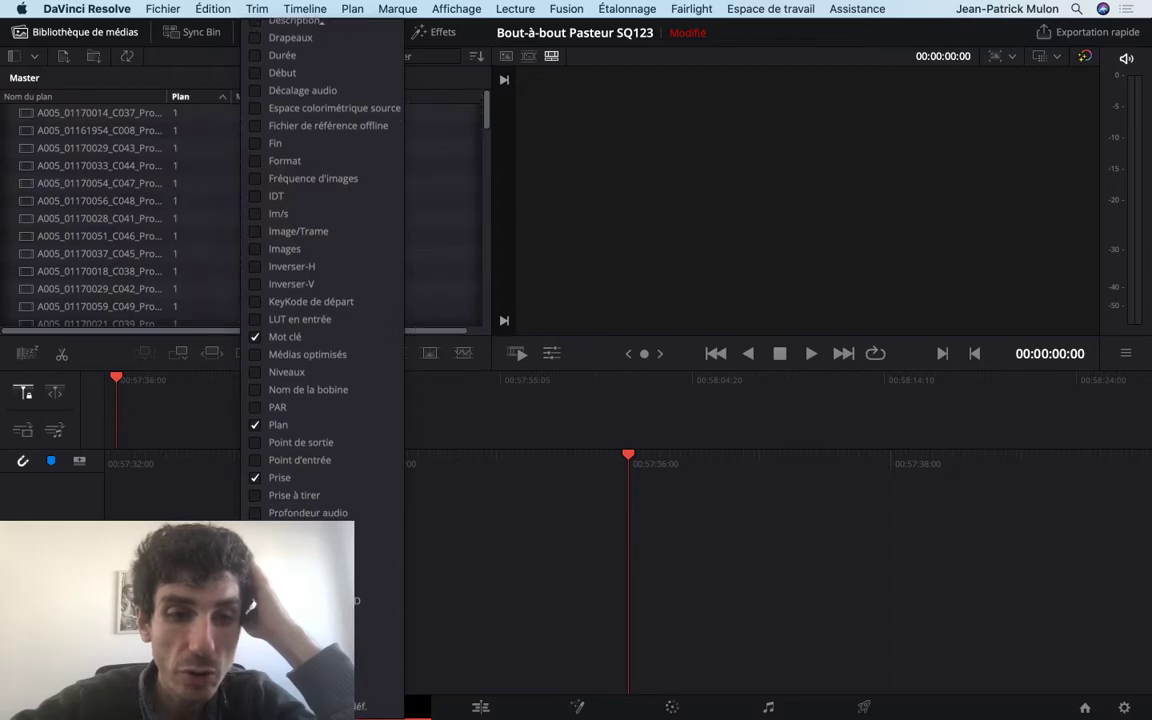
{"action": "scroll", "coordinate": [356, 600], "scroll_direction": "up", "scroll_amount": 10}
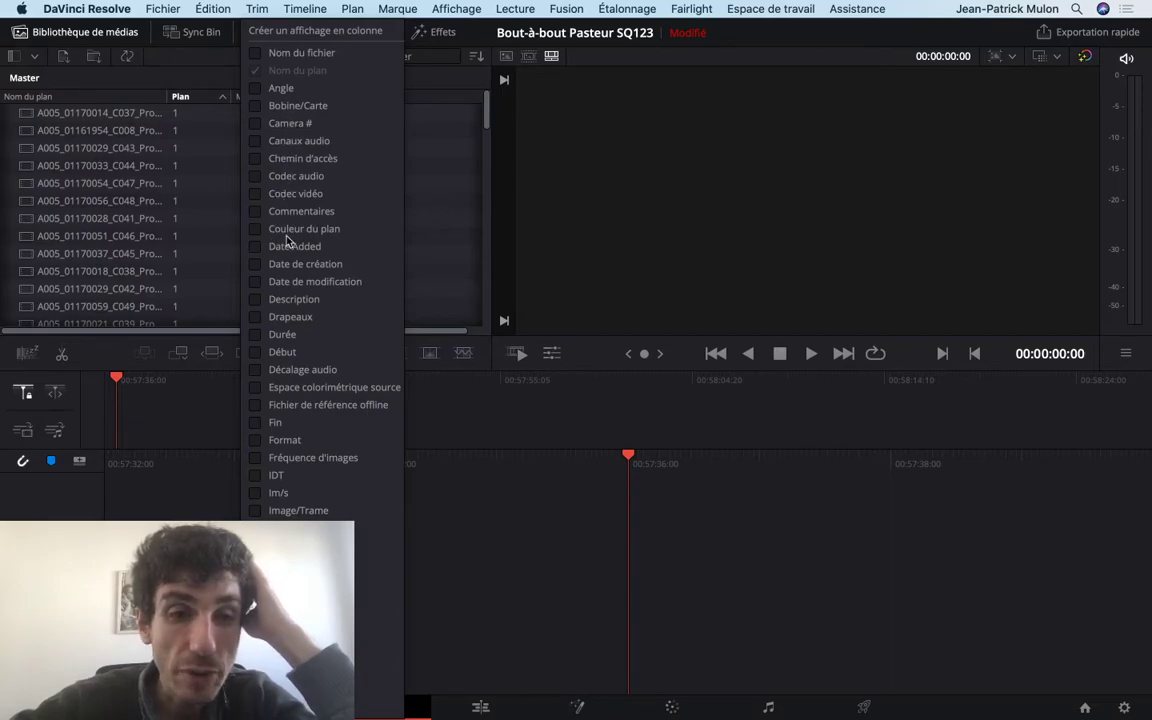
{"action": "scroll", "coordinate": [297, 289], "scroll_direction": "down", "scroll_amount": 5}
{"action": "scroll", "coordinate": [297, 289], "scroll_direction": "up", "scroll_amount": 4}
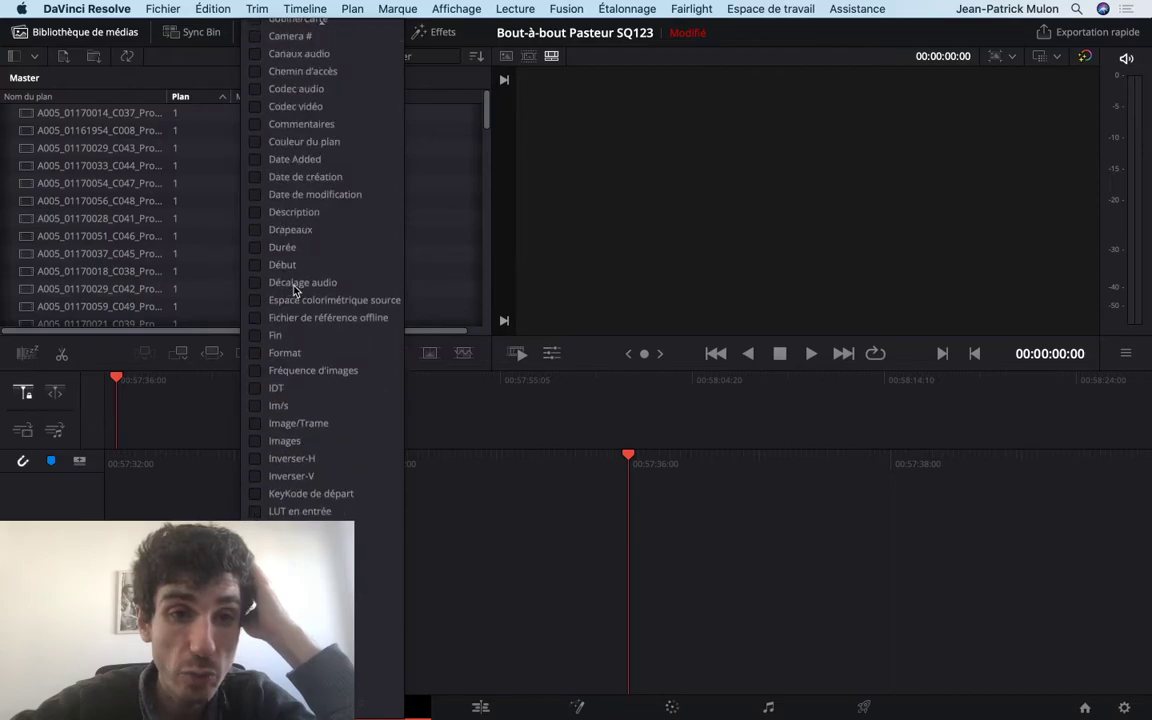
{"action": "scroll", "coordinate": [300, 243], "scroll_direction": "down", "scroll_amount": 1}
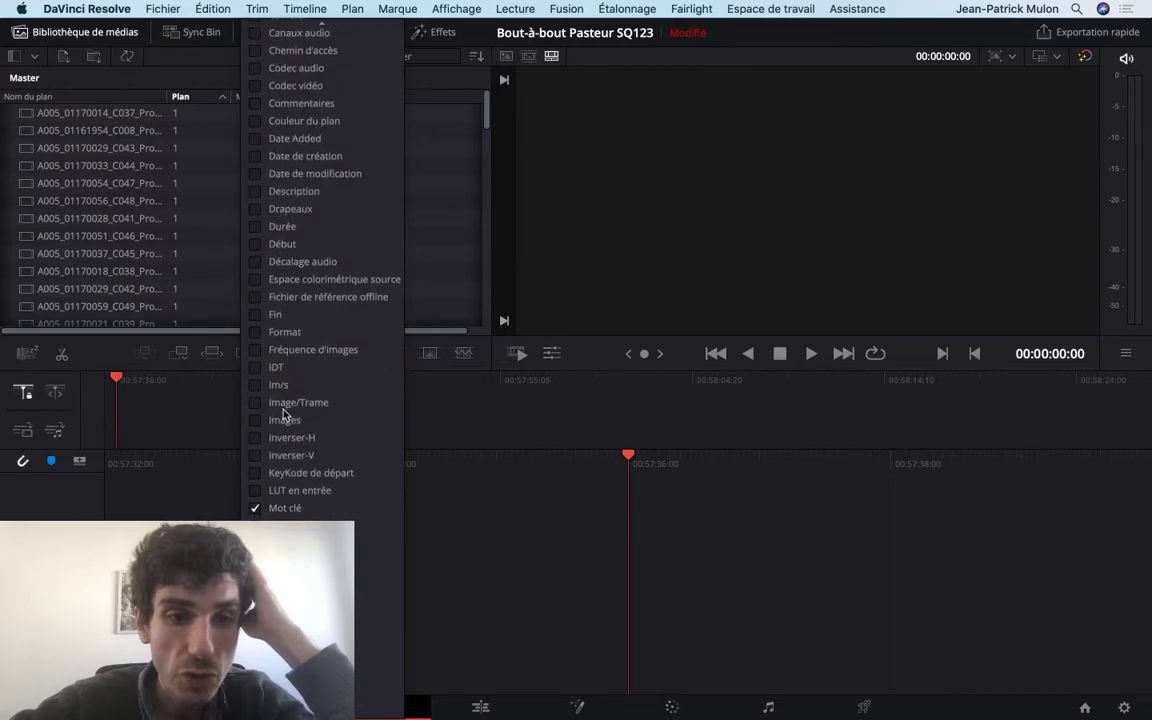
{"action": "scroll", "coordinate": [284, 413], "scroll_direction": "down", "scroll_amount": 2}
{"action": "scroll", "coordinate": [284, 413], "scroll_direction": "down", "scroll_amount": 2}
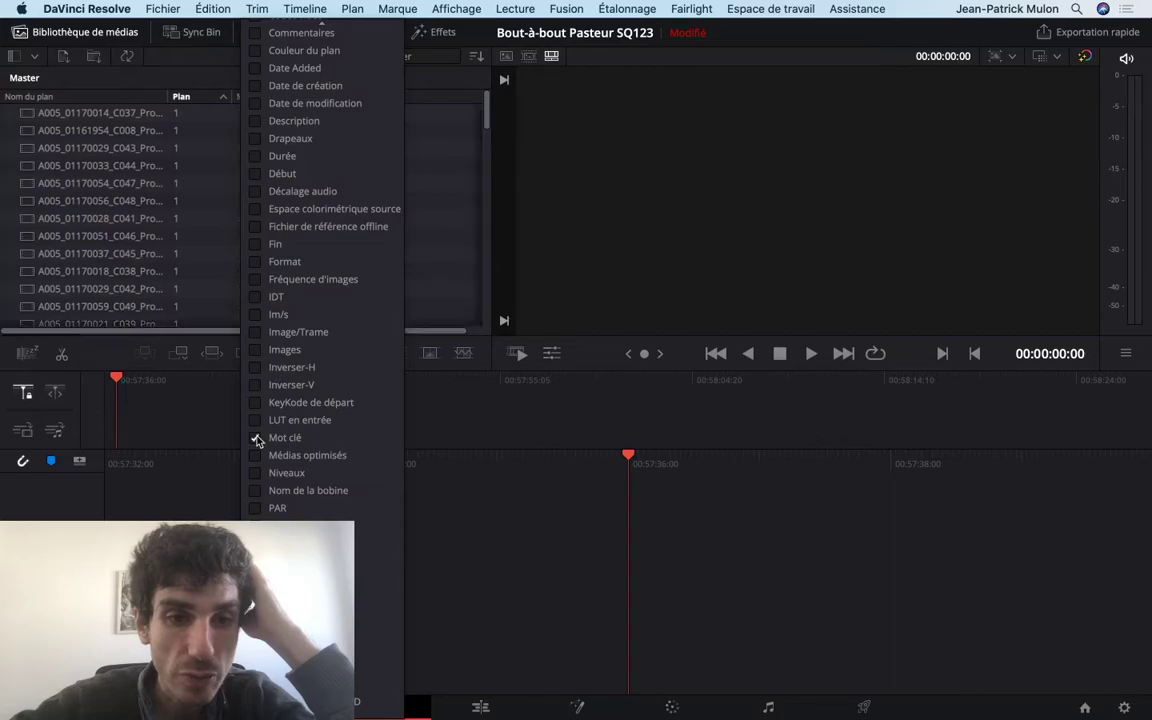
{"action": "scroll", "coordinate": [257, 440], "scroll_direction": "down", "scroll_amount": 3}
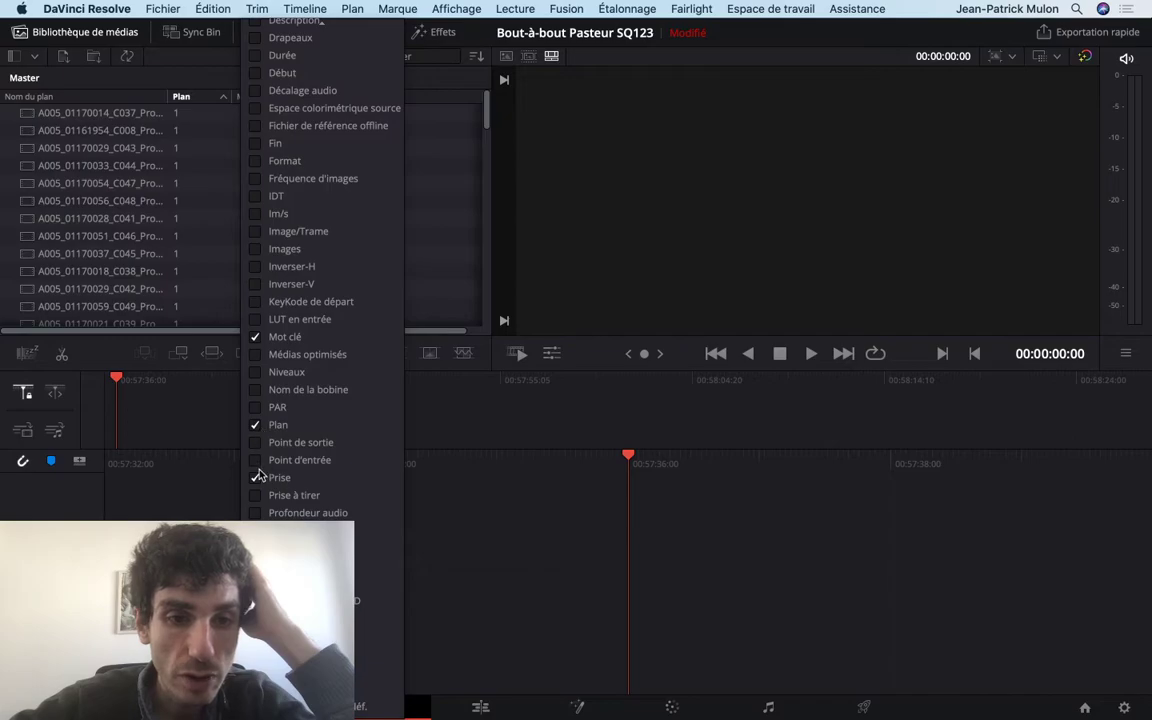
{"action": "scroll", "coordinate": [262, 500], "scroll_direction": "down", "scroll_amount": 1}
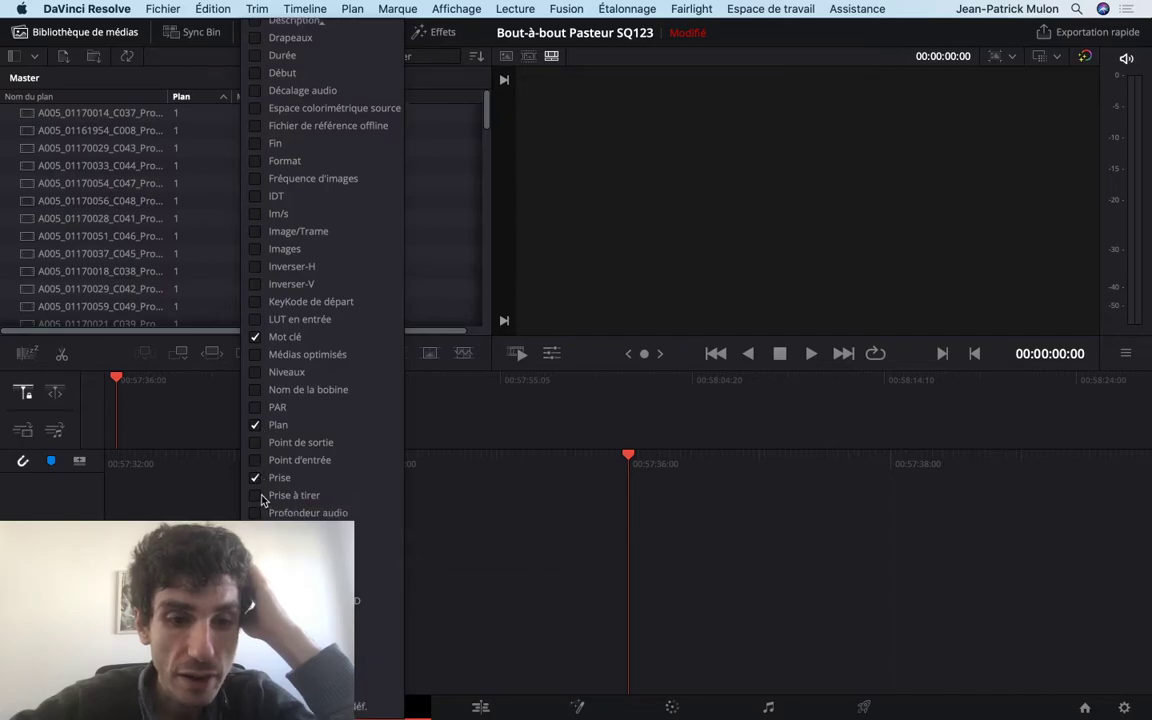
{"action": "scroll", "coordinate": [262, 500], "scroll_direction": "up", "scroll_amount": 2}
{"action": "scroll", "coordinate": [262, 500], "scroll_direction": "up", "scroll_amount": 10}
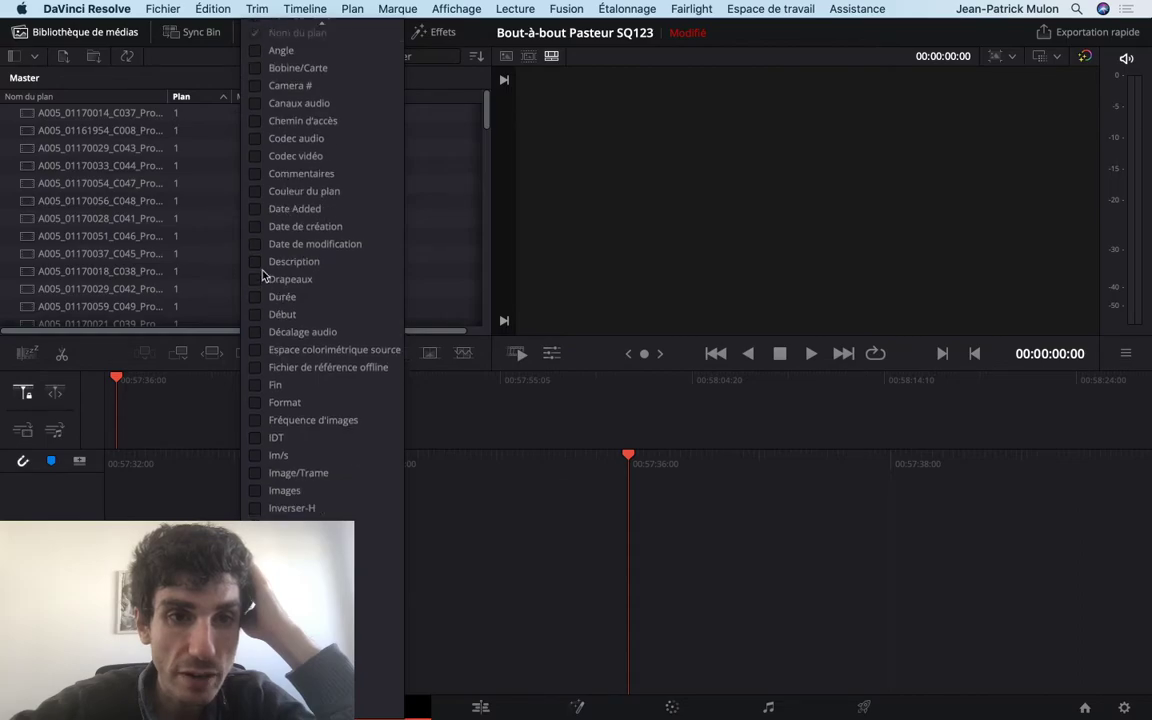
{"action": "left_click", "coordinate": [256, 174]}
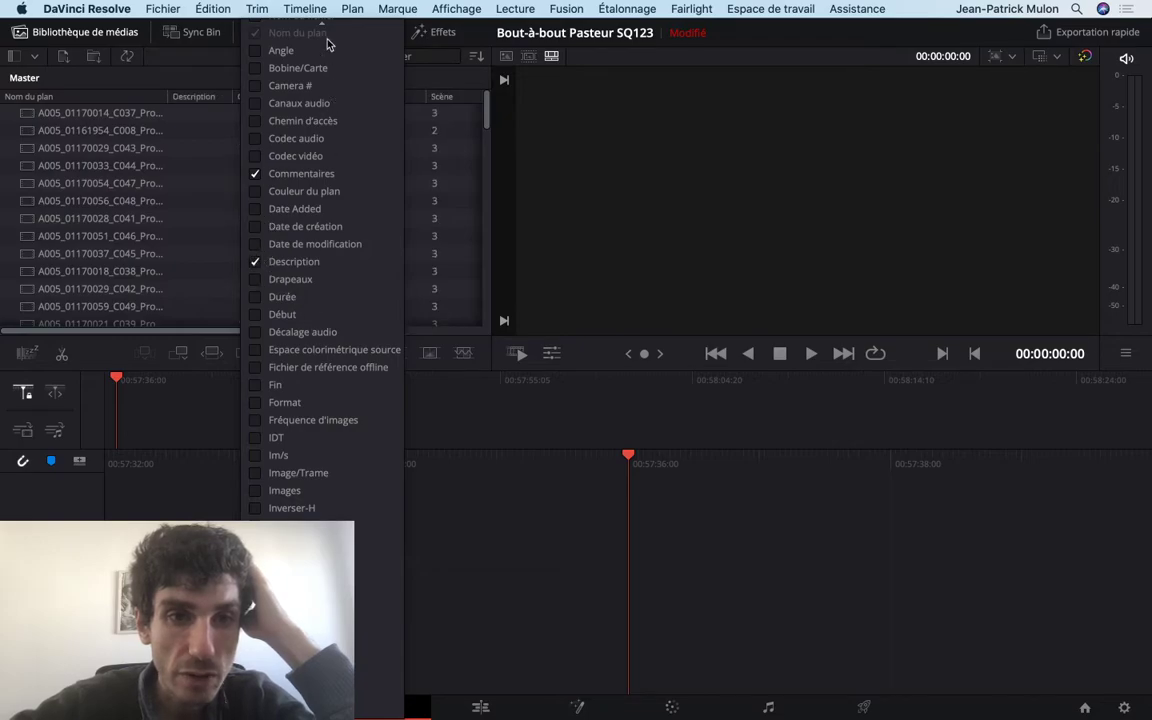
{"action": "scroll", "coordinate": [365, 275], "scroll_direction": "up", "scroll_amount": 2}
Step: Drag the column headers so clip name is followed by Scène, Prise, then Plan
{"action": "left_click", "coordinate": [446, 151]}
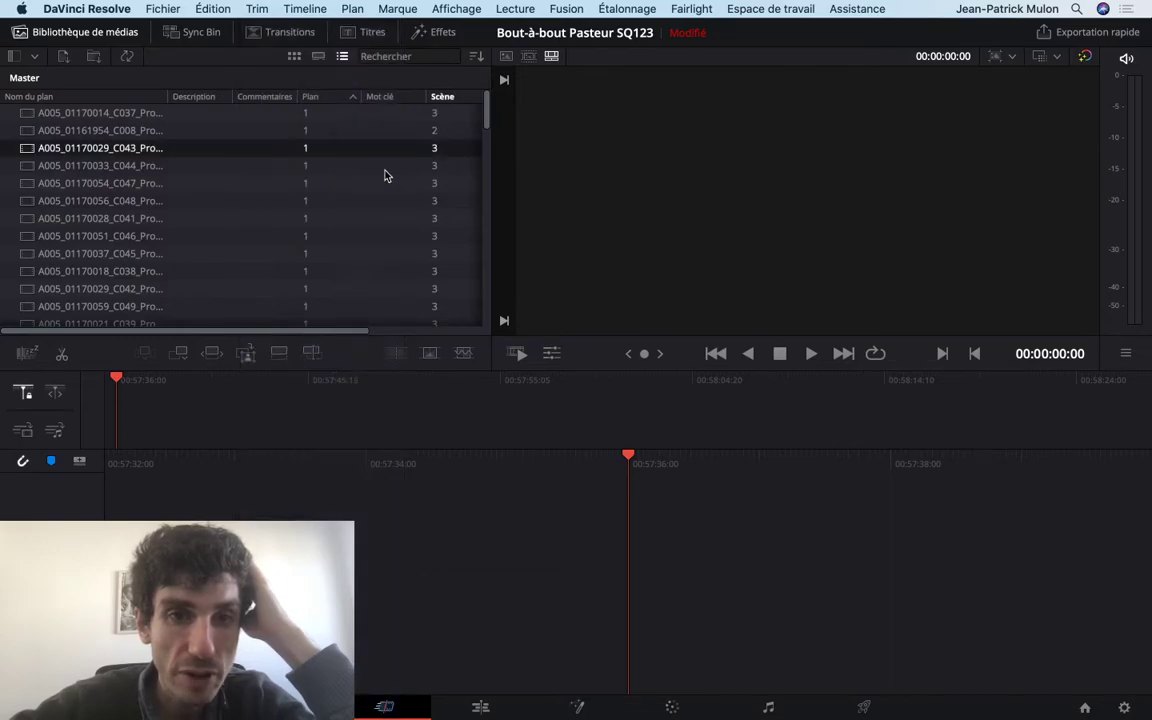
{"action": "scroll", "coordinate": [386, 175], "scroll_direction": "right", "scroll_amount": 2}
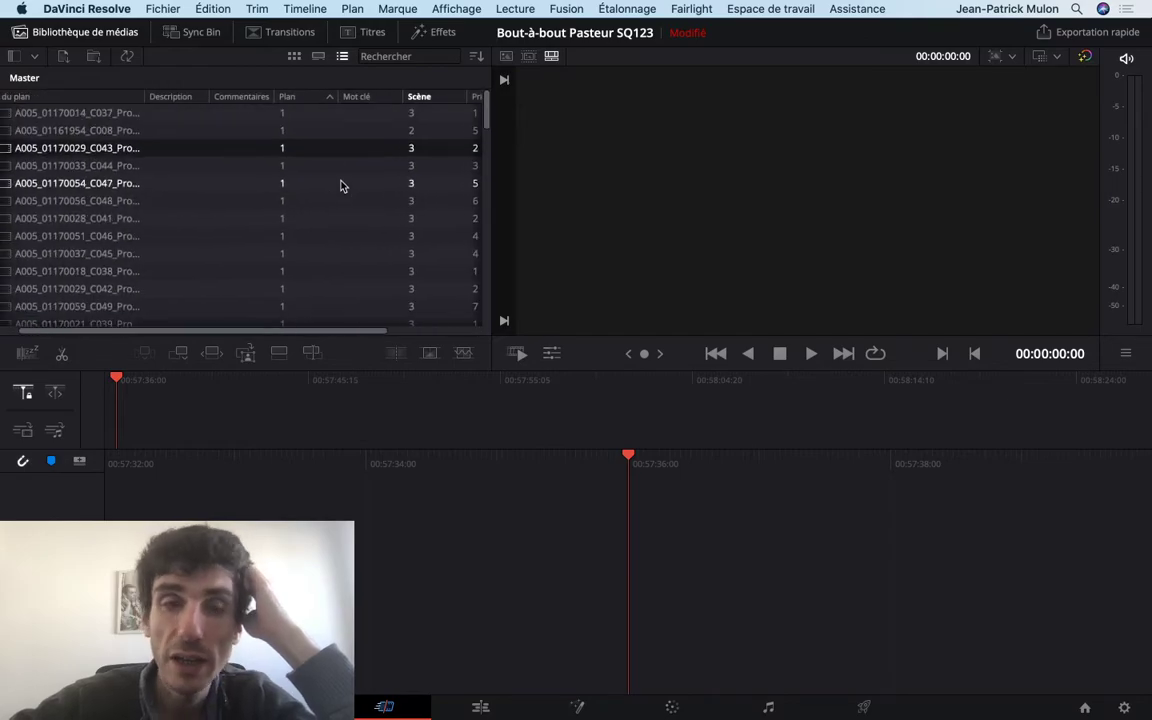
{"action": "mouse_move", "coordinate": [311, 110]}
{"action": "left_mouse_down"}
{"action": "mouse_move", "coordinate": [204, 108]}
{"action": "mouse_move", "coordinate": [288, 96]}
{"action": "left_mouse_up"}
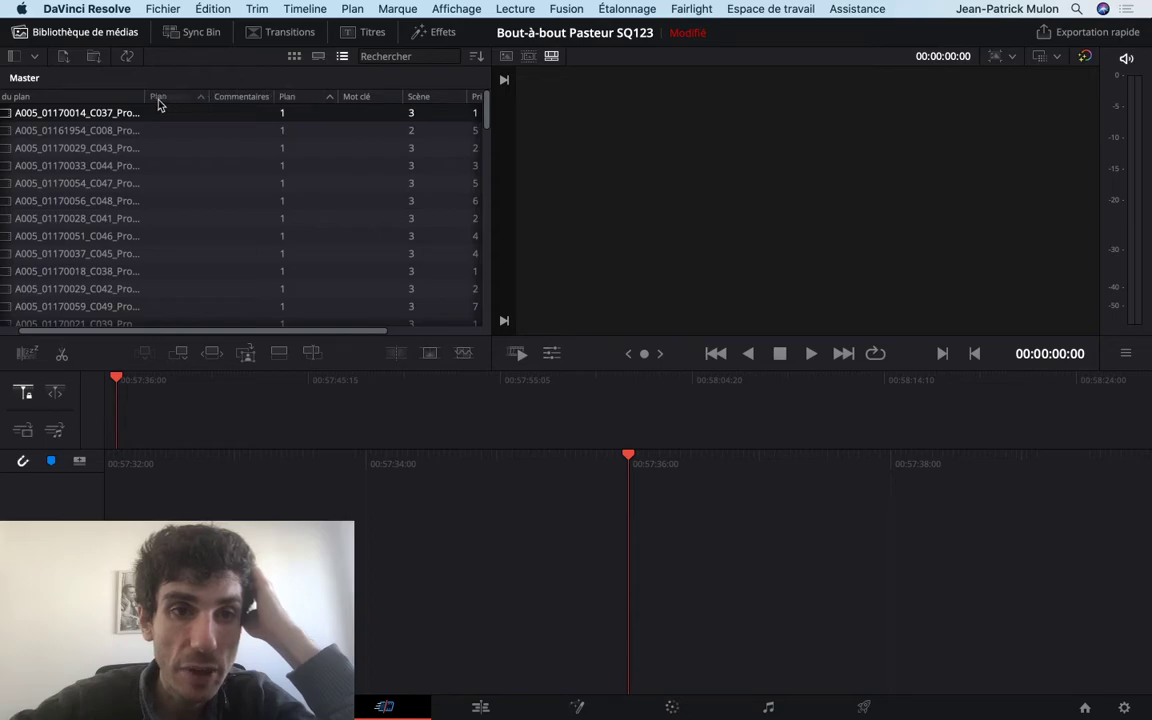
{"action": "left_click_drag", "start_coordinate": [158, 103], "coordinate": [135, 108]}
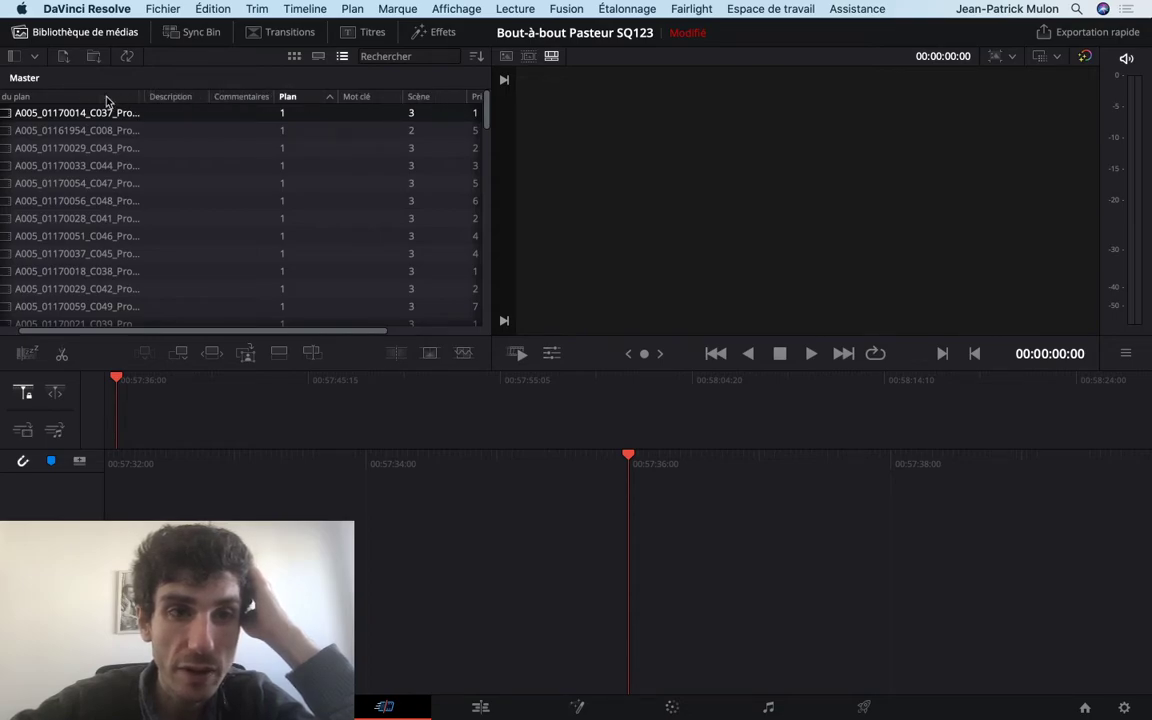
{"action": "left_click_drag", "start_coordinate": [113, 100], "coordinate": [193, 105]}
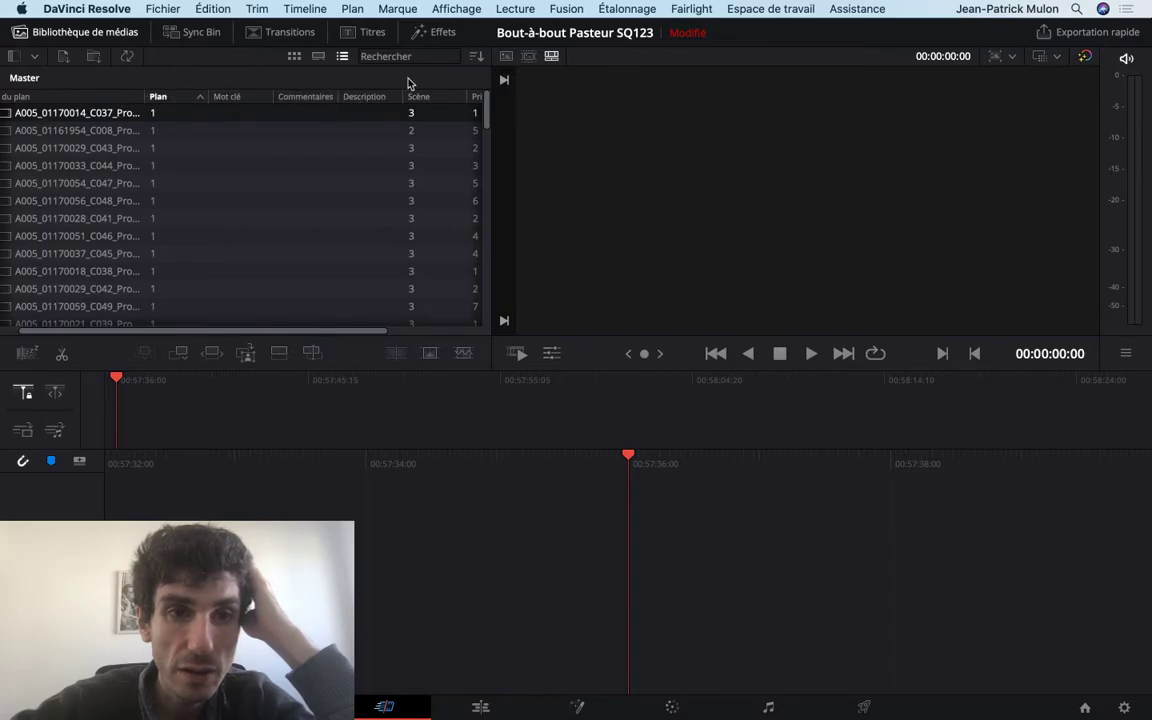
{"action": "left_click_drag", "start_coordinate": [425, 103], "coordinate": [198, 103]}
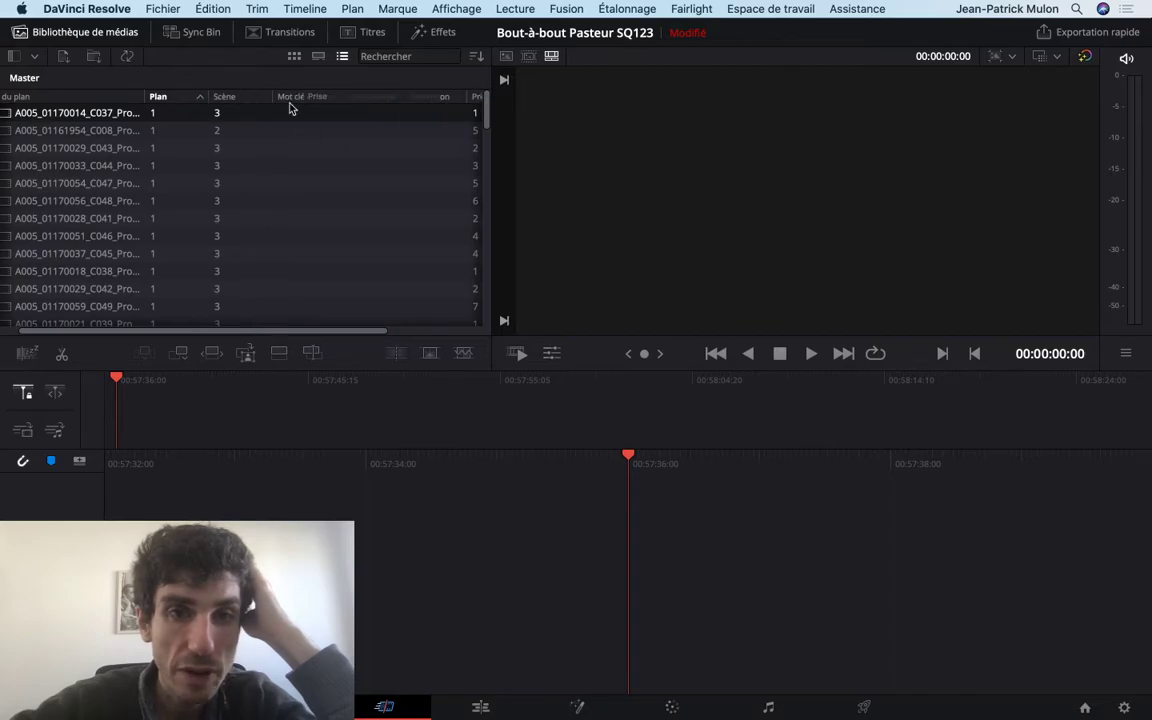
{"action": "left_click_drag", "start_coordinate": [190, 103], "coordinate": [430, 113]}
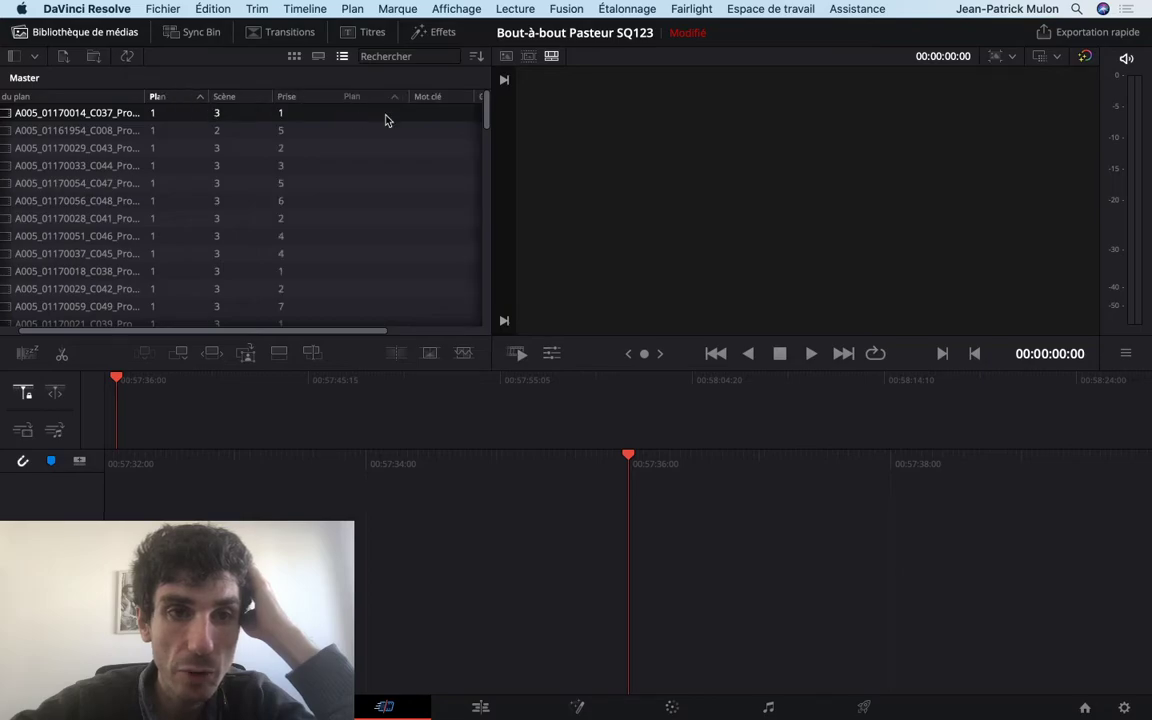
{"action": "left_click", "coordinate": [300, 135]}
Step: Sort the clips by ascending Scène and browse the scene 1 clips
{"action": "scroll", "coordinate": [296, 141], "scroll_direction": "left", "scroll_amount": 2}
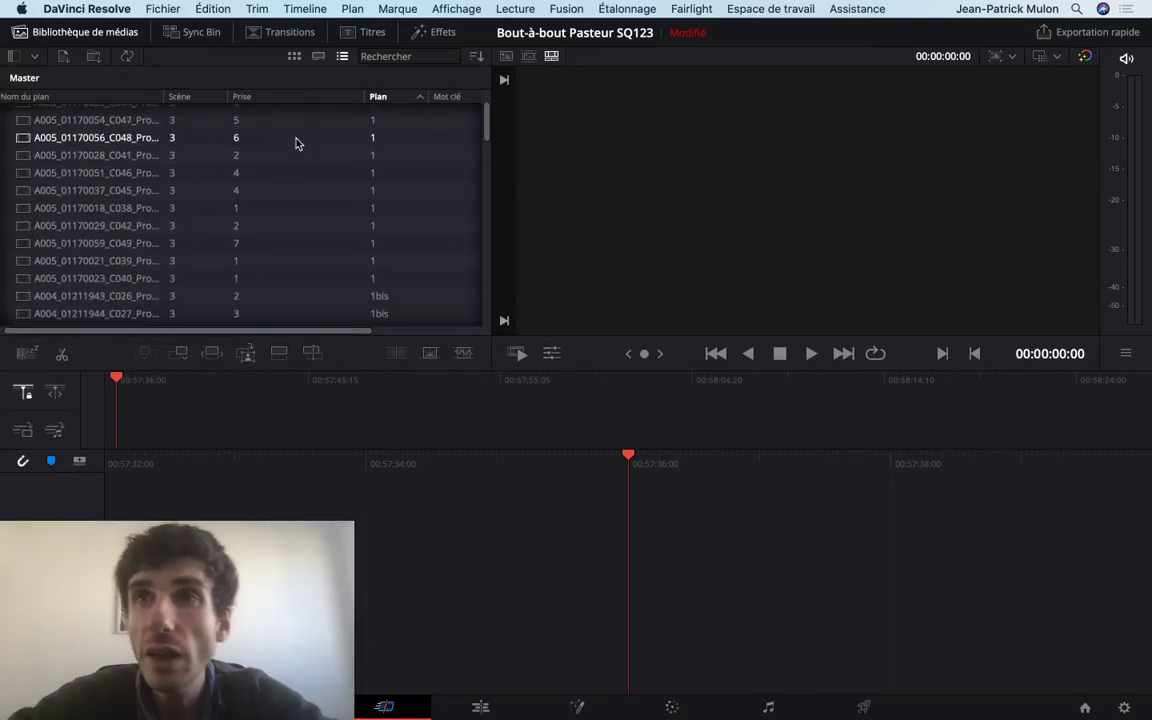
{"action": "scroll", "coordinate": [296, 143], "scroll_direction": "down", "scroll_amount": 3}
{"action": "scroll", "coordinate": [296, 143], "scroll_direction": "down", "scroll_amount": 3}
{"action": "scroll", "coordinate": [296, 143], "scroll_direction": "down", "scroll_amount": 3}
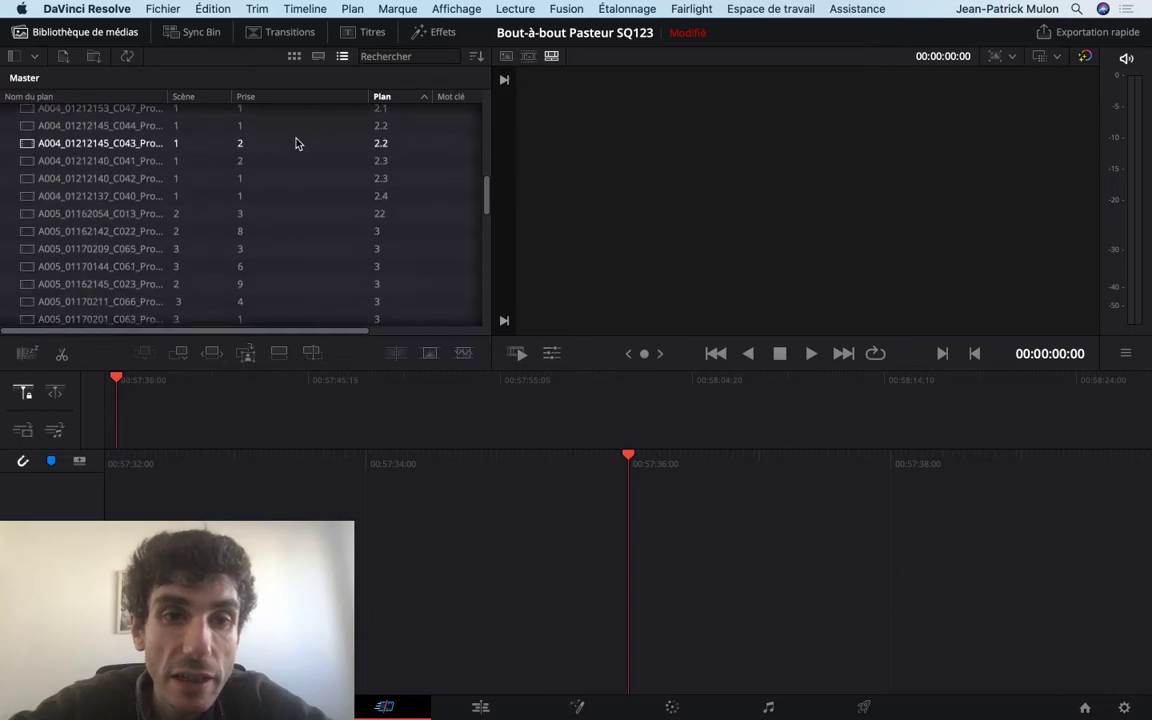
{"action": "scroll", "coordinate": [296, 143], "scroll_direction": "up", "scroll_amount": 10}
{"action": "scroll", "coordinate": [296, 143], "scroll_direction": "down", "scroll_amount": 3}
{"action": "scroll", "coordinate": [296, 143], "scroll_direction": "up", "scroll_amount": 3}
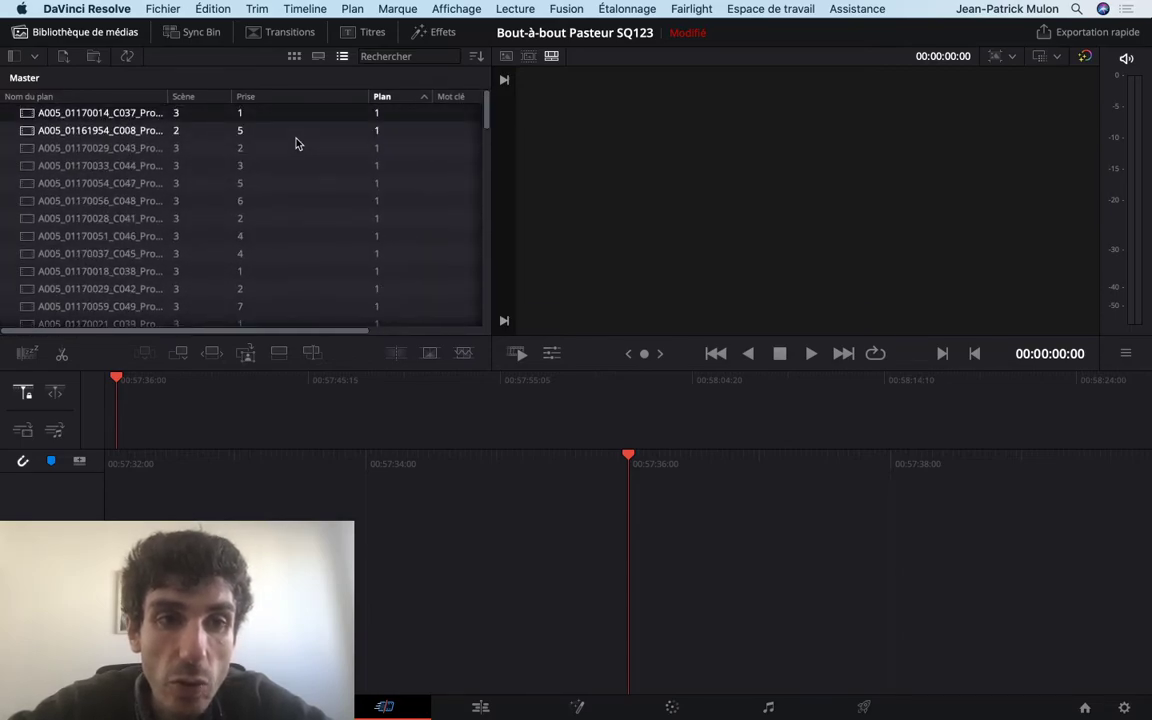
{"action": "scroll", "coordinate": [296, 143], "scroll_direction": "right", "scroll_amount": 1}
{"action": "left_click", "coordinate": [188, 97]}
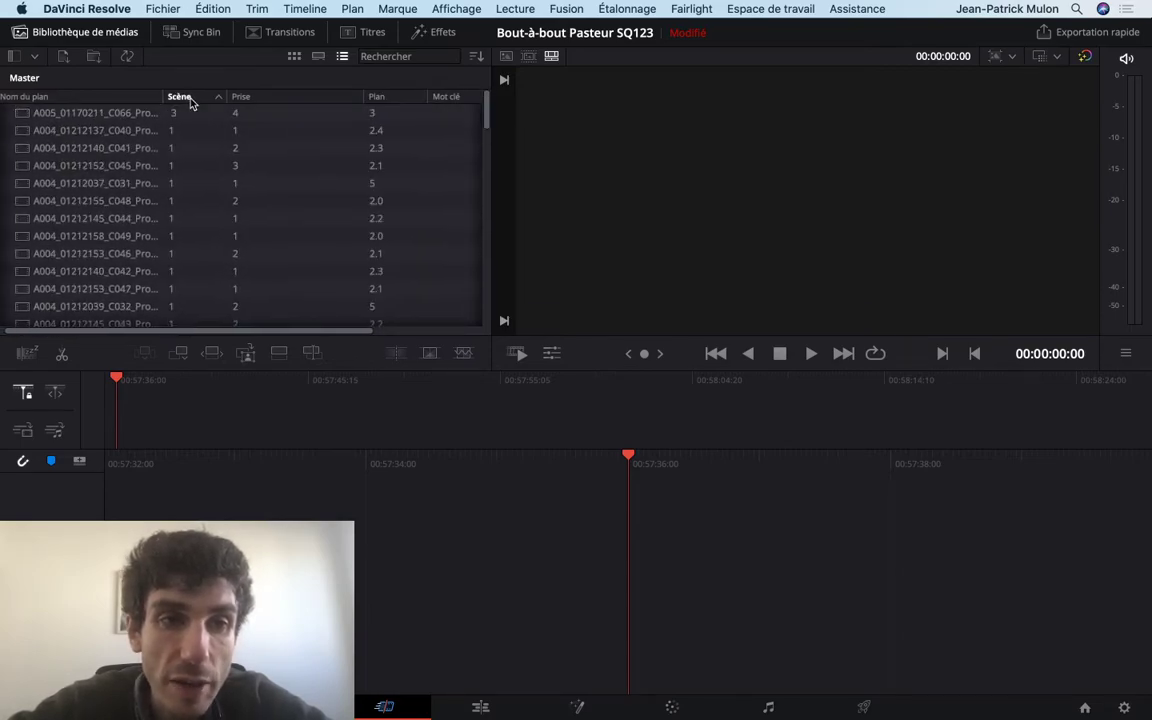
{"action": "left_click", "coordinate": [239, 218]}
{"action": "left_click", "coordinate": [221, 200]}
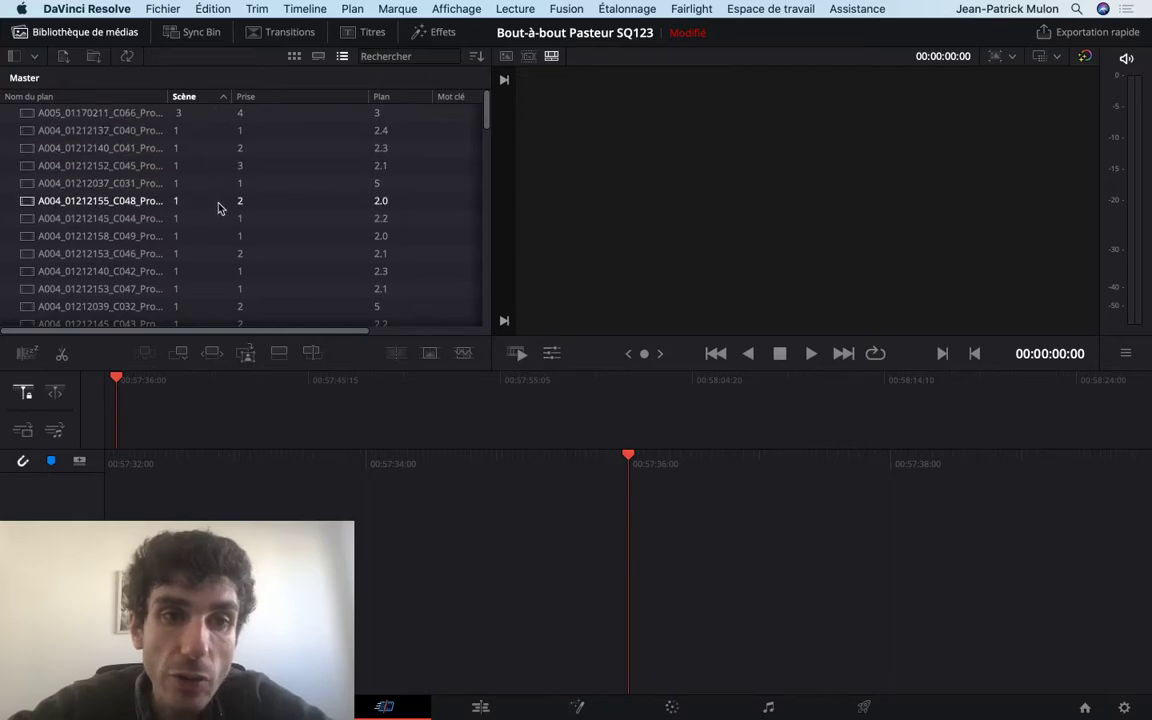
{"action": "scroll", "coordinate": [219, 207], "scroll_direction": "up", "scroll_amount": 1}
{"action": "scroll", "coordinate": [220, 207], "scroll_direction": "down", "scroll_amount": 3}
{"action": "scroll", "coordinate": [220, 207], "scroll_direction": "down", "scroll_amount": 3}
{"action": "scroll", "coordinate": [220, 207], "scroll_direction": "down", "scroll_amount": 3}
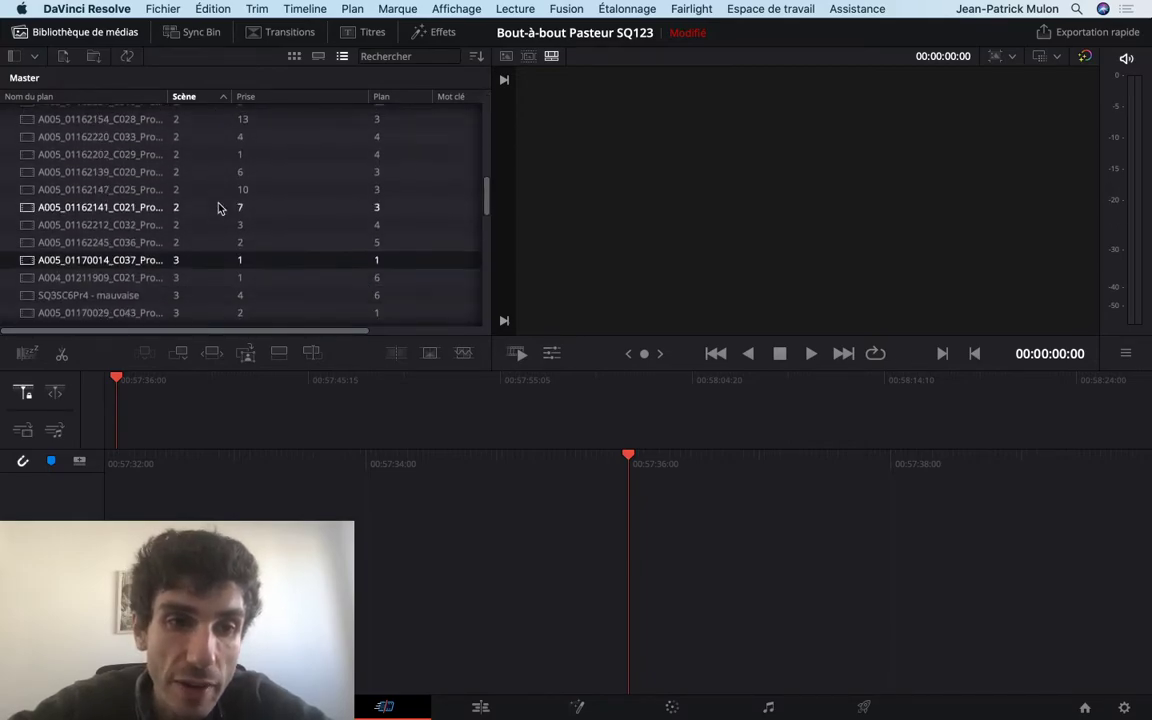
{"action": "scroll", "coordinate": [220, 207], "scroll_direction": "down", "scroll_amount": 3}
{"action": "scroll", "coordinate": [220, 207], "scroll_direction": "down", "scroll_amount": 2}
{"action": "scroll", "coordinate": [220, 207], "scroll_direction": "down", "scroll_amount": 2}
{"action": "scroll", "coordinate": [220, 207], "scroll_direction": "down", "scroll_amount": 2}
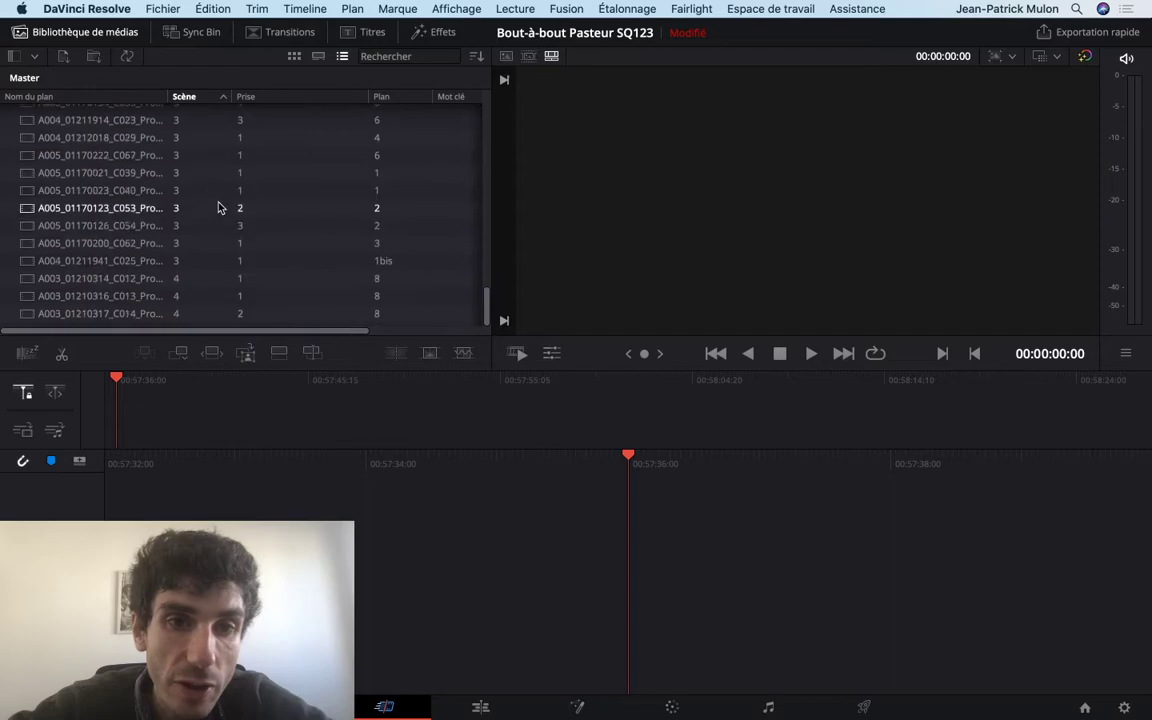
{"action": "scroll", "coordinate": [222, 198], "scroll_direction": "down", "scroll_amount": 2}
{"action": "scroll", "coordinate": [224, 188], "scroll_direction": "right", "scroll_amount": 1}
{"action": "scroll", "coordinate": [224, 188], "scroll_direction": "left", "scroll_amount": 1}
{"action": "scroll", "coordinate": [224, 188], "scroll_direction": "up", "scroll_amount": 2}
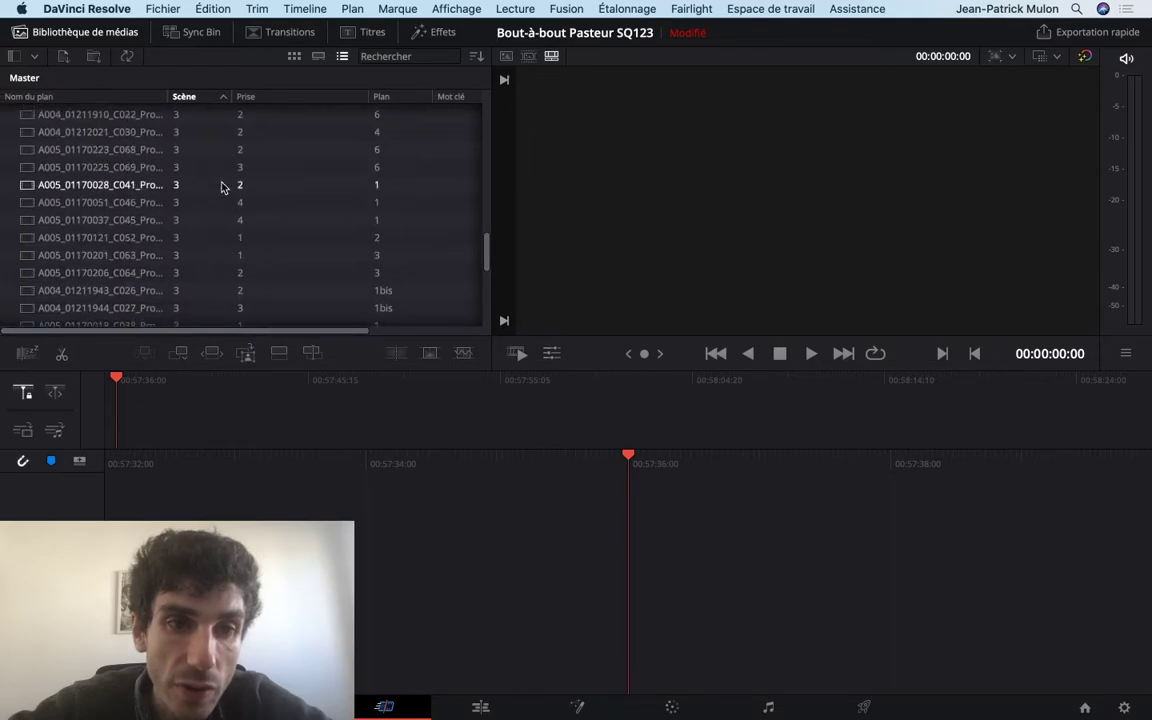
{"action": "type", "text": "3"}
{"action": "scroll", "coordinate": [224, 188], "scroll_direction": "up", "scroll_amount": 5}
{"action": "scroll", "coordinate": [222, 188], "scroll_direction": "up", "scroll_amount": 5}
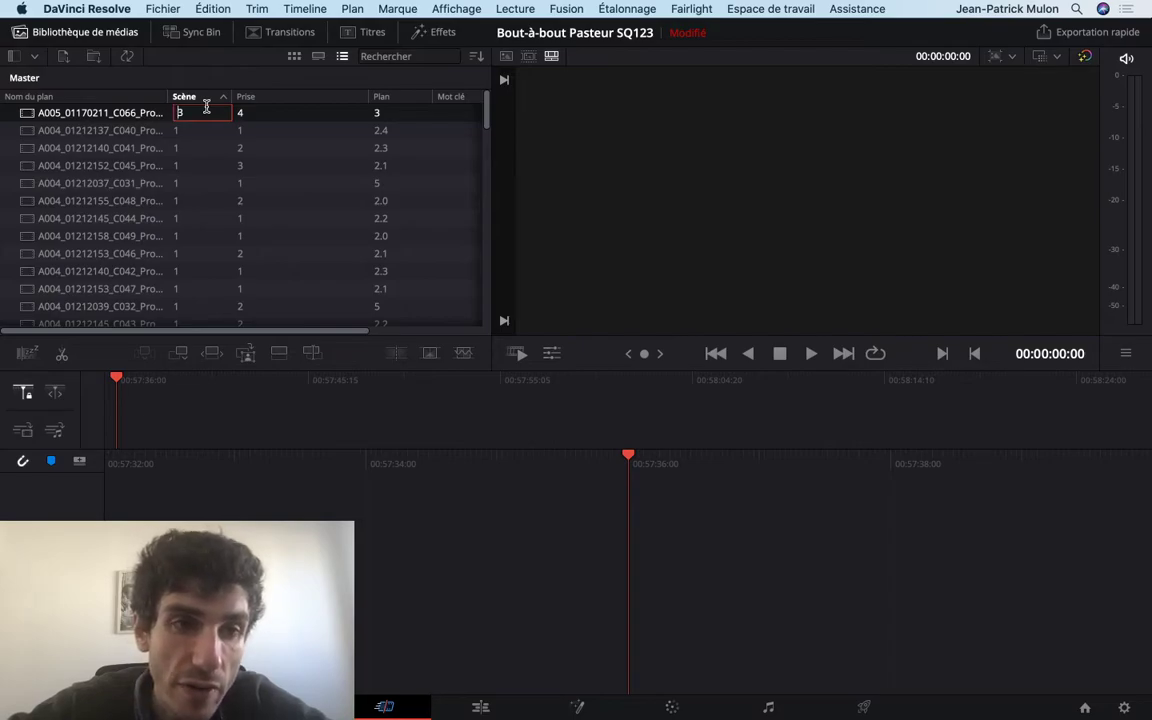
Step: Enter scene number 3 for clip C066
{"action": "key", "text": "Return"}
{"action": "scroll", "coordinate": [221, 194], "scroll_direction": "down", "scroll_amount": 5}
{"action": "scroll", "coordinate": [222, 195], "scroll_direction": "down", "scroll_amount": 5}
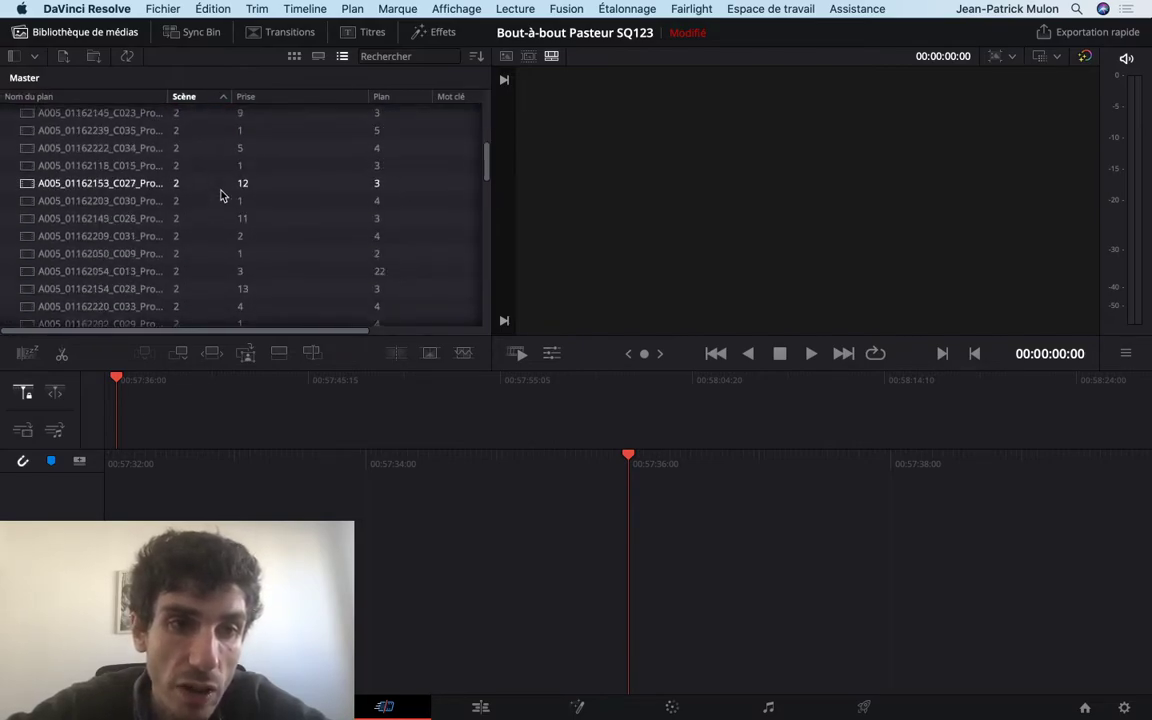
{"action": "scroll", "coordinate": [221, 194], "scroll_direction": "down", "scroll_amount": 3}
Step: Try sorting by Prise, then sort by Scène again and scroll through the list
{"action": "left_click", "coordinate": [260, 99]}
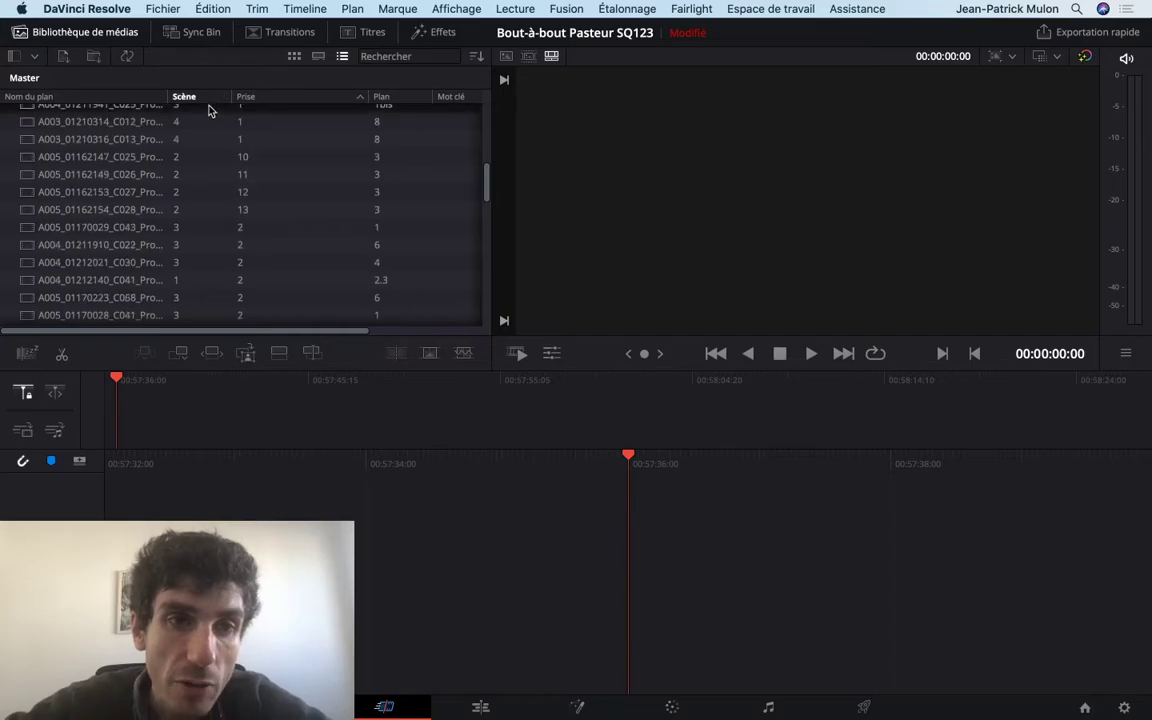
{"action": "left_click", "coordinate": [210, 99]}
{"action": "scroll", "coordinate": [220, 129], "scroll_direction": "up", "scroll_amount": 3}
{"action": "scroll", "coordinate": [222, 140], "scroll_direction": "up", "scroll_amount": 5}
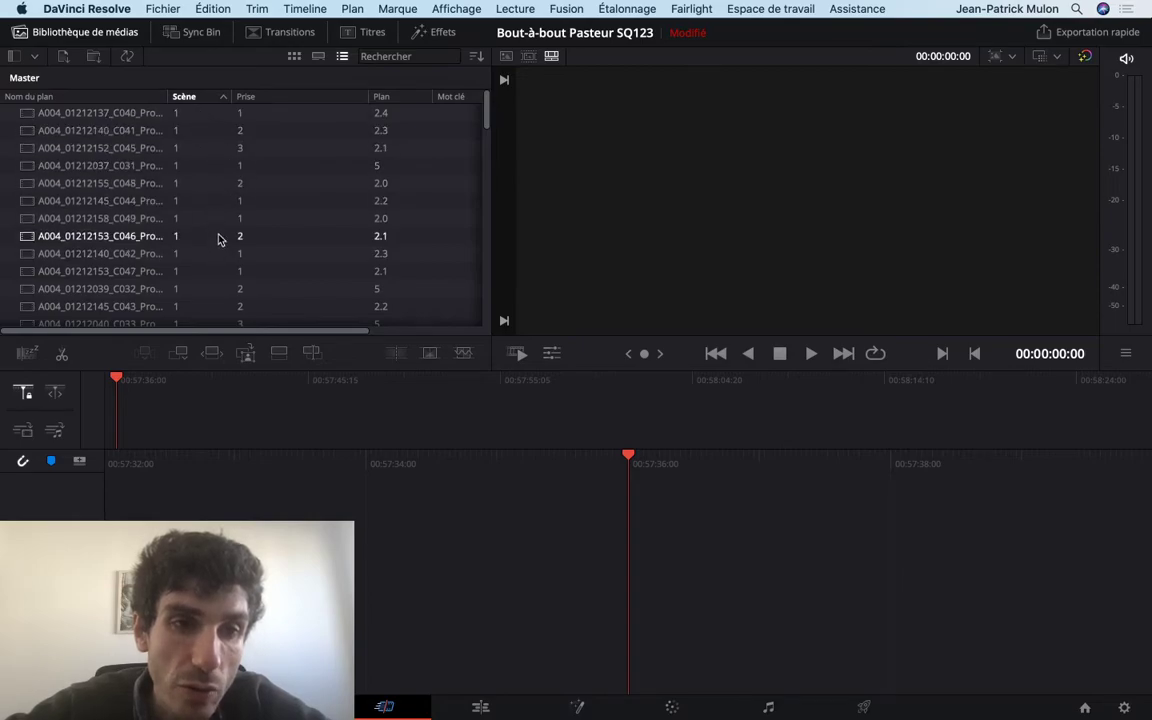
{"action": "scroll", "coordinate": [219, 239], "scroll_direction": "down", "scroll_amount": 2}
{"action": "scroll", "coordinate": [220, 239], "scroll_direction": "down", "scroll_amount": 1}
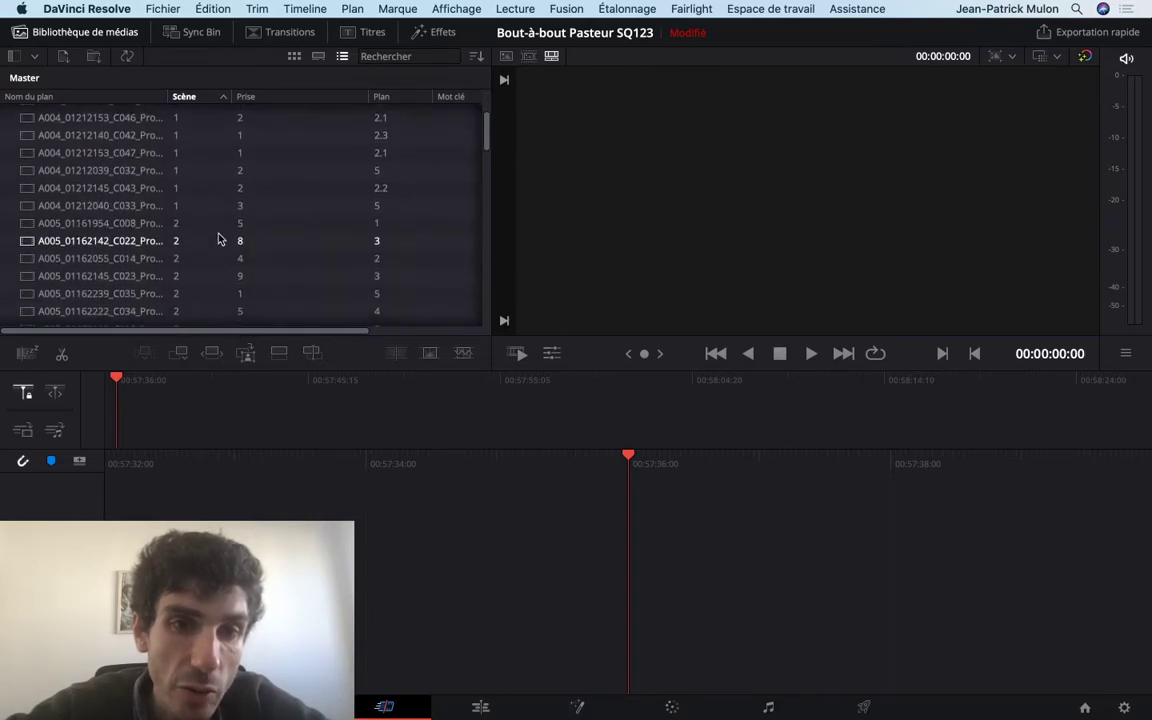
{"action": "scroll", "coordinate": [220, 239], "scroll_direction": "up", "scroll_amount": 3}
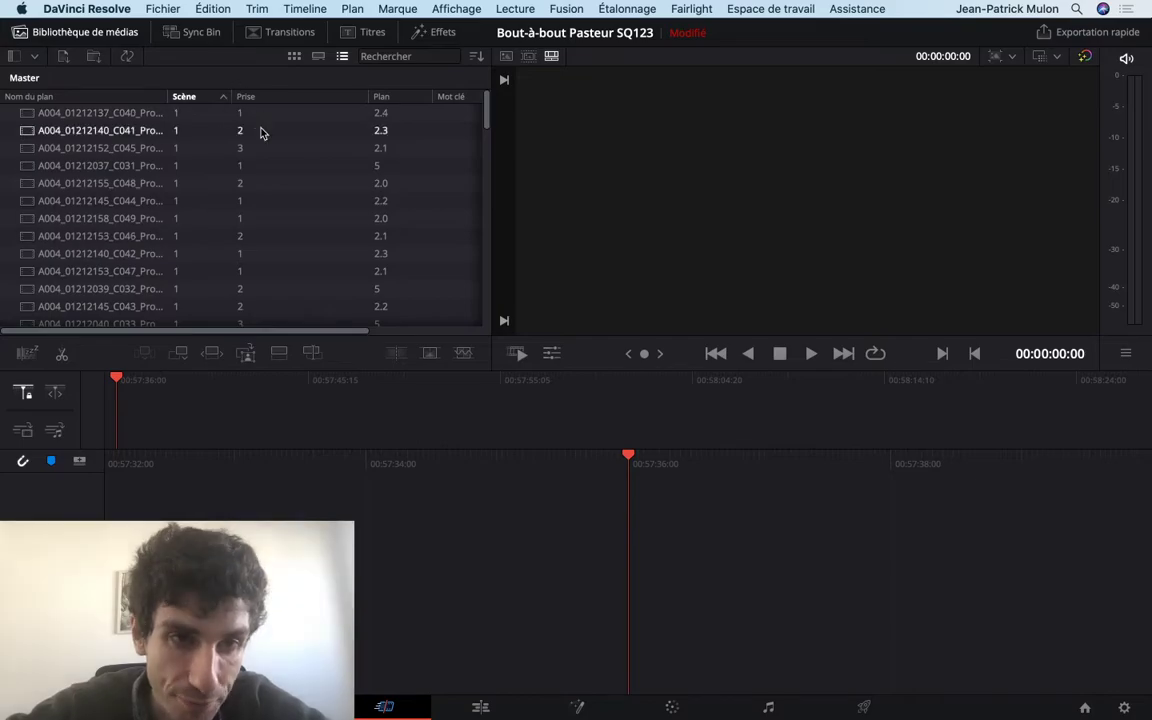
Step: Drag the Plan column between Scène and Prise, then scroll through the clip list to review it
{"action": "left_click_drag", "start_coordinate": [380, 100], "coordinate": [249, 101]}
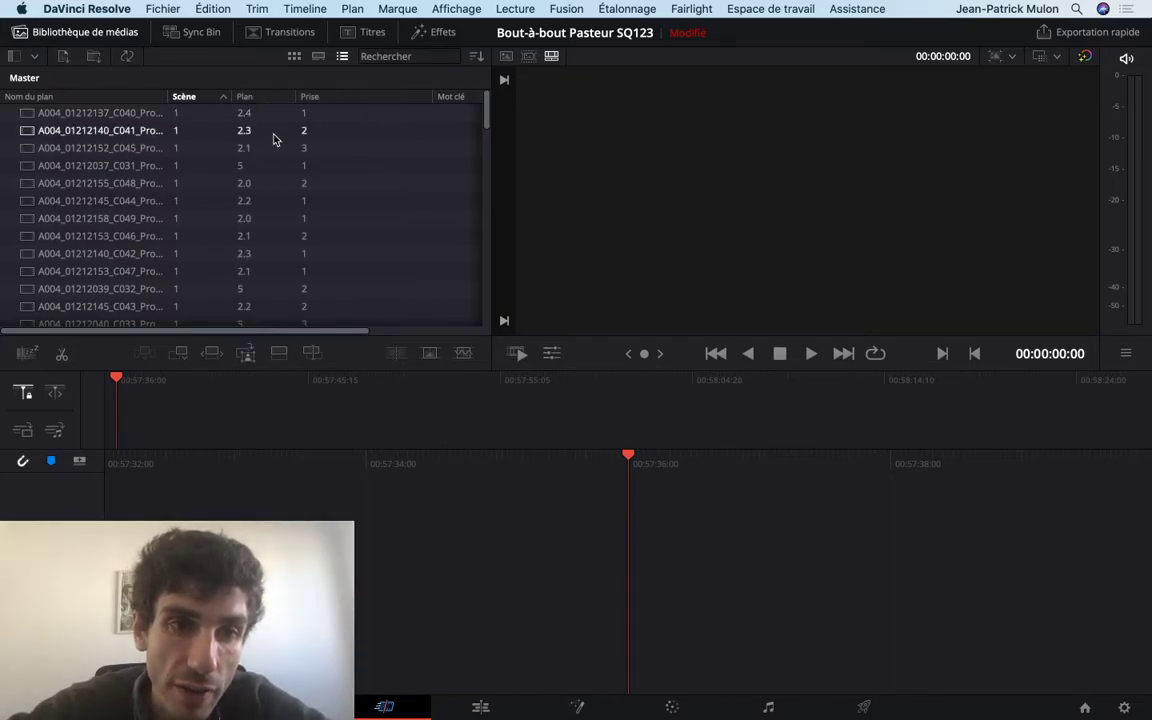
{"action": "scroll", "coordinate": [273, 140], "scroll_direction": "down", "scroll_amount": 1}
{"action": "scroll", "coordinate": [273, 140], "scroll_direction": "down", "scroll_amount": 1}
{"action": "scroll", "coordinate": [273, 140], "scroll_direction": "down", "scroll_amount": 2}
{"action": "scroll", "coordinate": [273, 140], "scroll_direction": "down", "scroll_amount": 2}
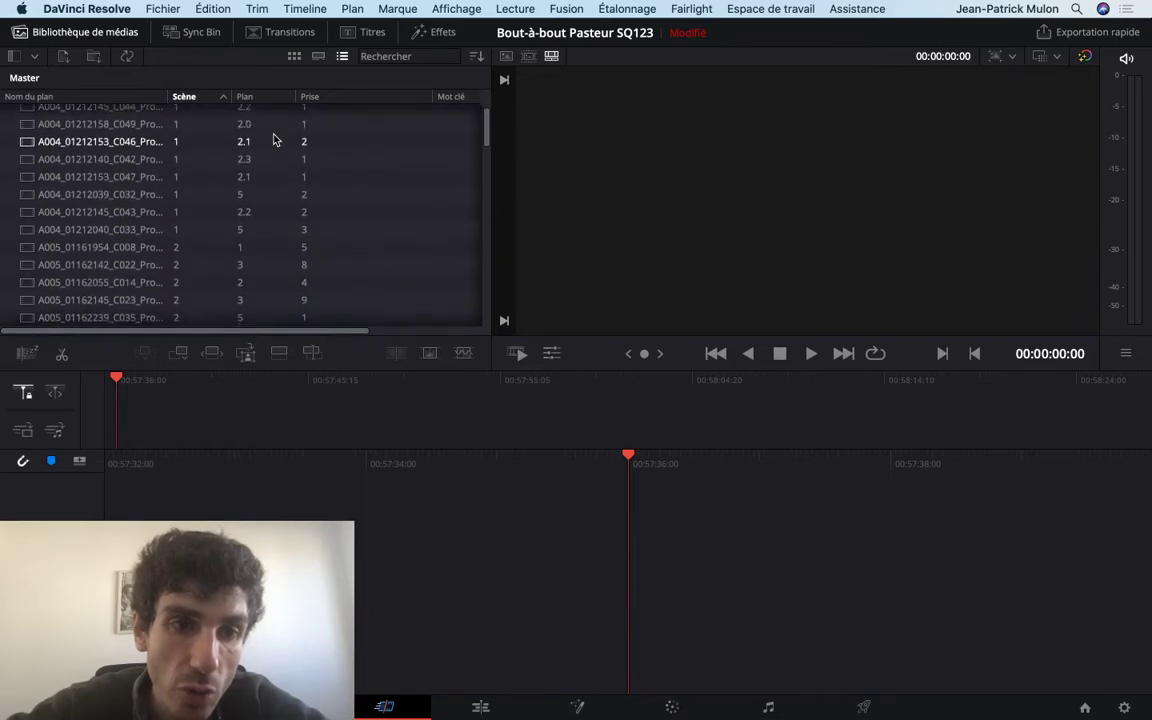
{"action": "scroll", "coordinate": [273, 140], "scroll_direction": "down", "scroll_amount": 1}
{"action": "scroll", "coordinate": [272, 145], "scroll_direction": "down", "scroll_amount": 2}
{"action": "scroll", "coordinate": [247, 234], "scroll_direction": "down", "scroll_amount": 2}
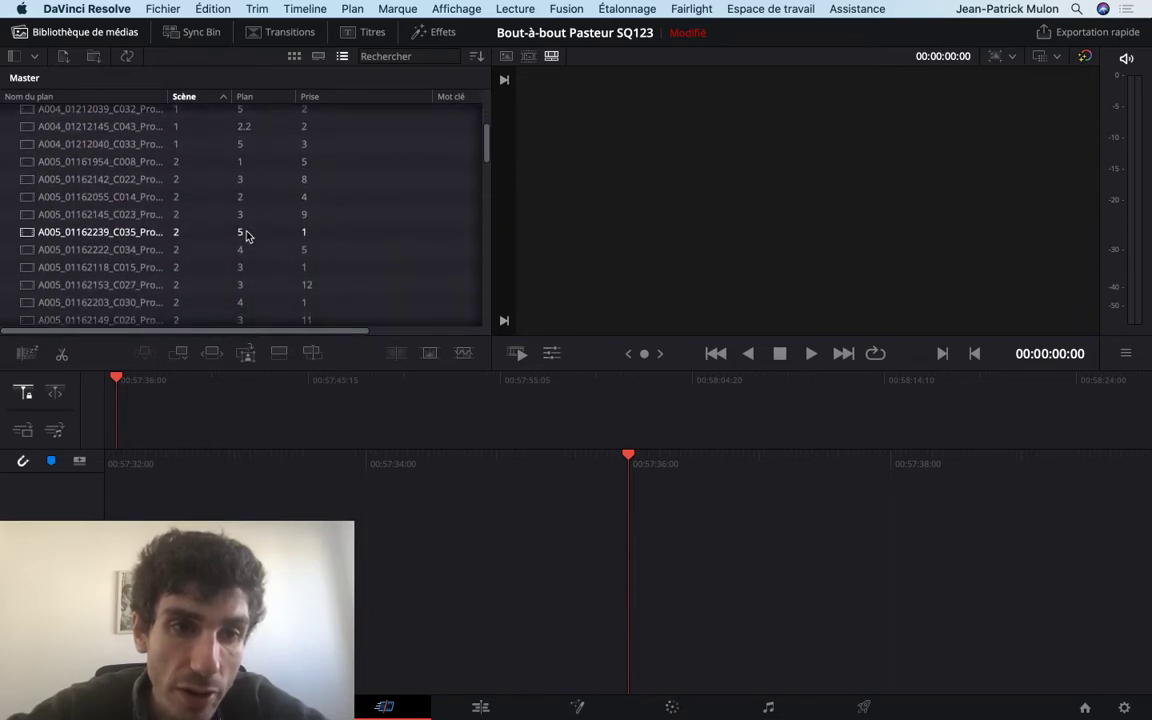
{"action": "scroll", "coordinate": [247, 234], "scroll_direction": "down", "scroll_amount": 2}
{"action": "scroll", "coordinate": [247, 234], "scroll_direction": "down", "scroll_amount": 1}
{"action": "scroll", "coordinate": [247, 234], "scroll_direction": "down", "scroll_amount": 1}
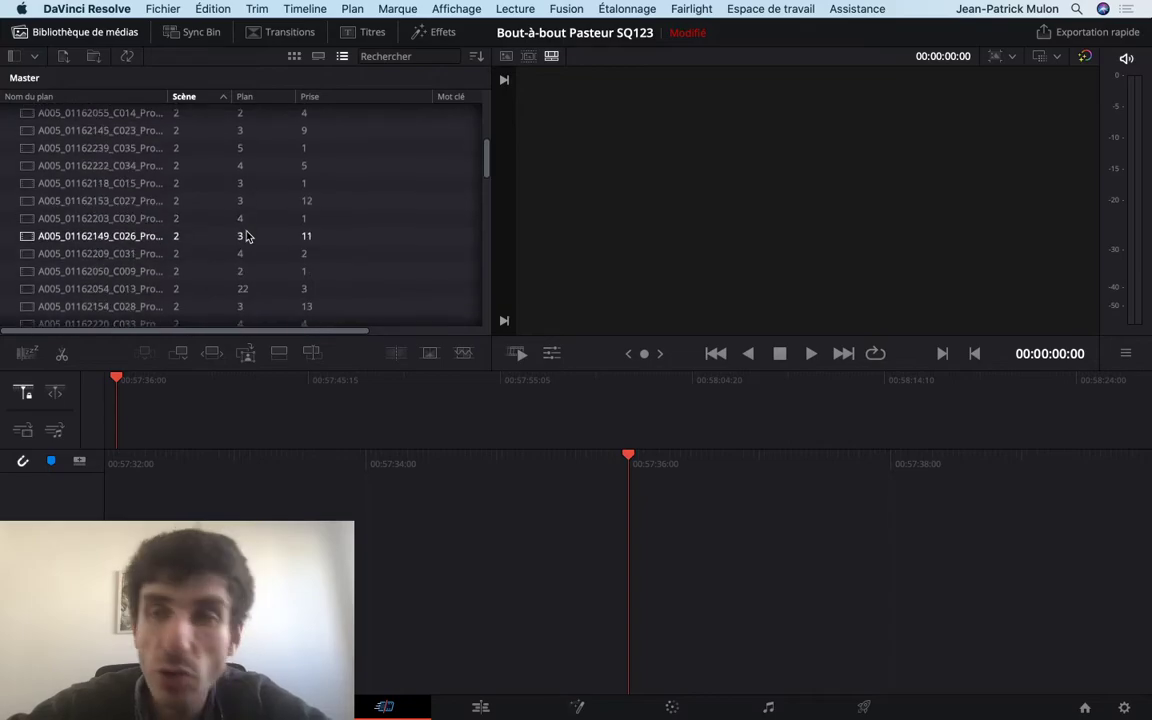
{"action": "scroll", "coordinate": [236, 265], "scroll_direction": "up", "scroll_amount": 2}
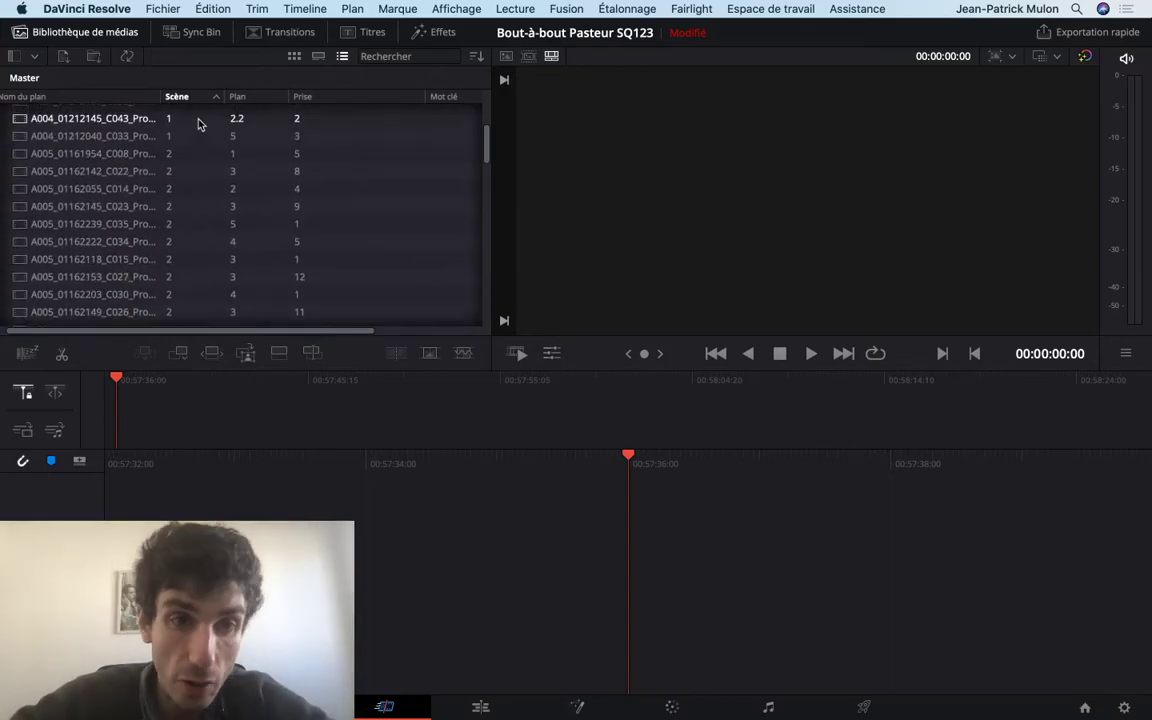
{"action": "scroll", "coordinate": [283, 136], "scroll_direction": "down", "scroll_amount": 2}
{"action": "scroll", "coordinate": [303, 116], "scroll_direction": "down", "scroll_amount": 2}
{"action": "scroll", "coordinate": [287, 113], "scroll_direction": "down", "scroll_amount": 2}
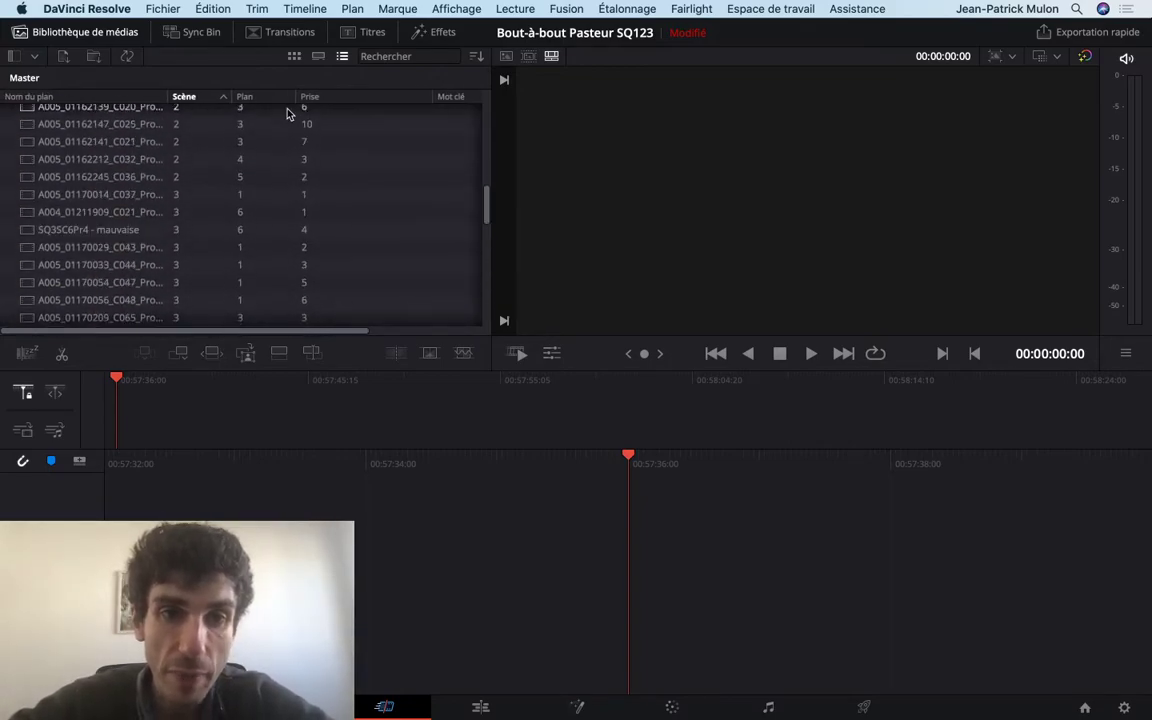
{"action": "scroll", "coordinate": [291, 139], "scroll_direction": "up", "scroll_amount": 2}
{"action": "scroll", "coordinate": [300, 141], "scroll_direction": "up", "scroll_amount": 2}
{"action": "scroll", "coordinate": [300, 141], "scroll_direction": "up", "scroll_amount": 1}
{"action": "scroll", "coordinate": [295, 140], "scroll_direction": "up", "scroll_amount": 2}
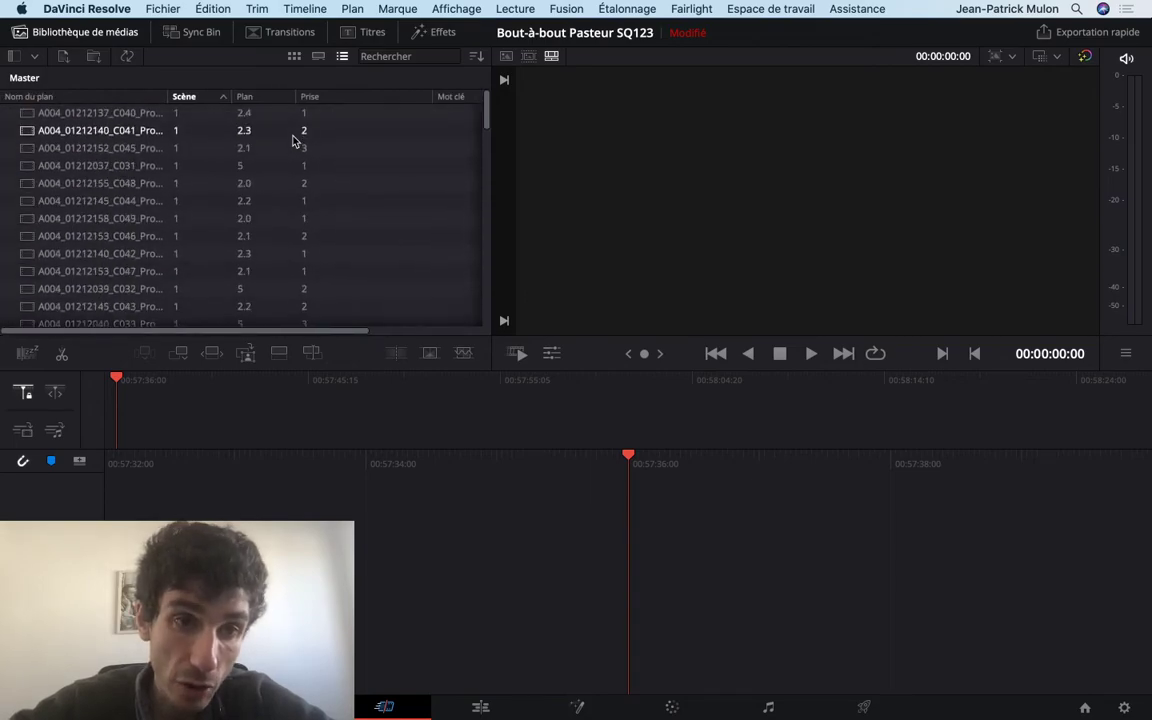
{"action": "scroll", "coordinate": [295, 138], "scroll_direction": "down", "scroll_amount": 3}
{"action": "scroll", "coordinate": [295, 132], "scroll_direction": "down", "scroll_amount": 2}
{"action": "scroll", "coordinate": [295, 130], "scroll_direction": "up", "scroll_amount": 2}
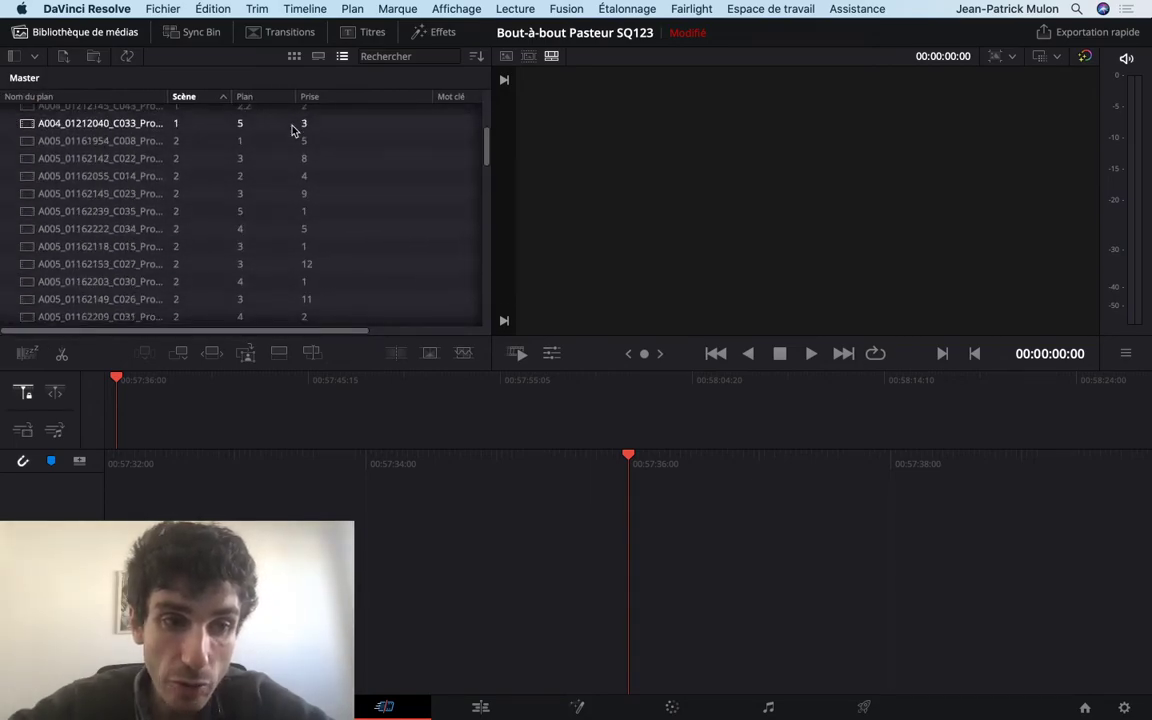
{"action": "scroll", "coordinate": [296, 129], "scroll_direction": "up", "scroll_amount": 3}
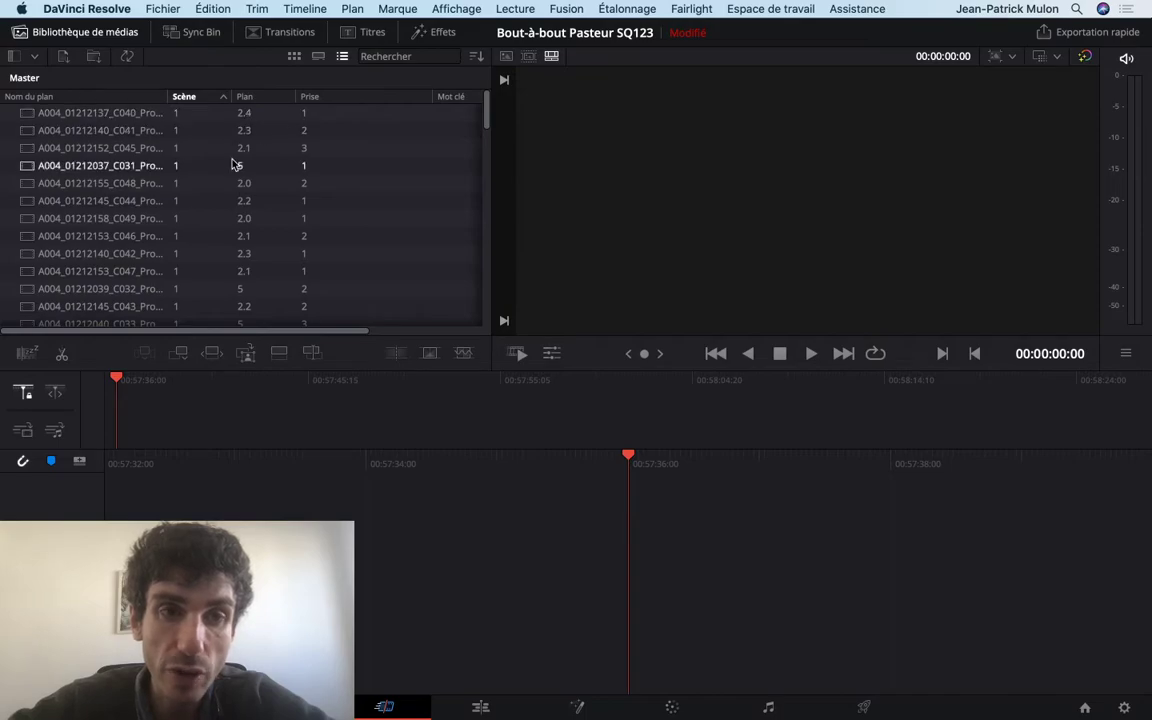
{"action": "scroll", "coordinate": [235, 163], "scroll_direction": "down", "scroll_amount": 1}
{"action": "scroll", "coordinate": [300, 130], "scroll_direction": "up", "scroll_amount": 1}
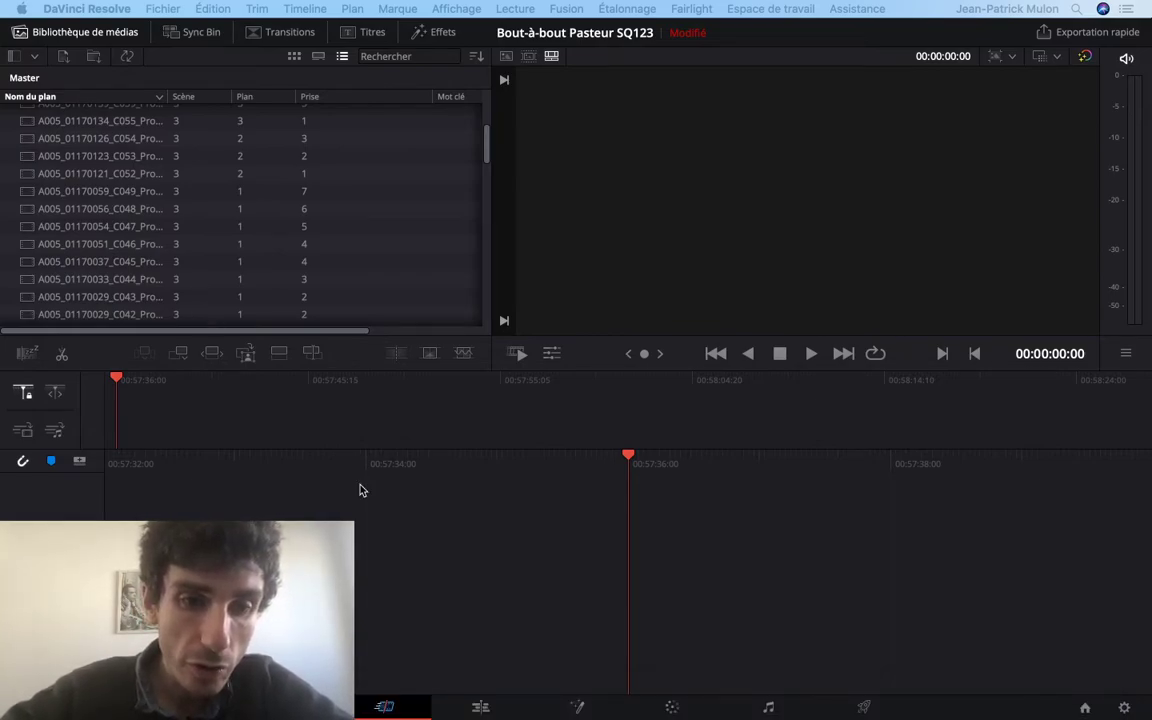
Step: Scroll through the Master bin clip list to review the current clip order
{"action": "mouse_move", "coordinate": [394, 714]}
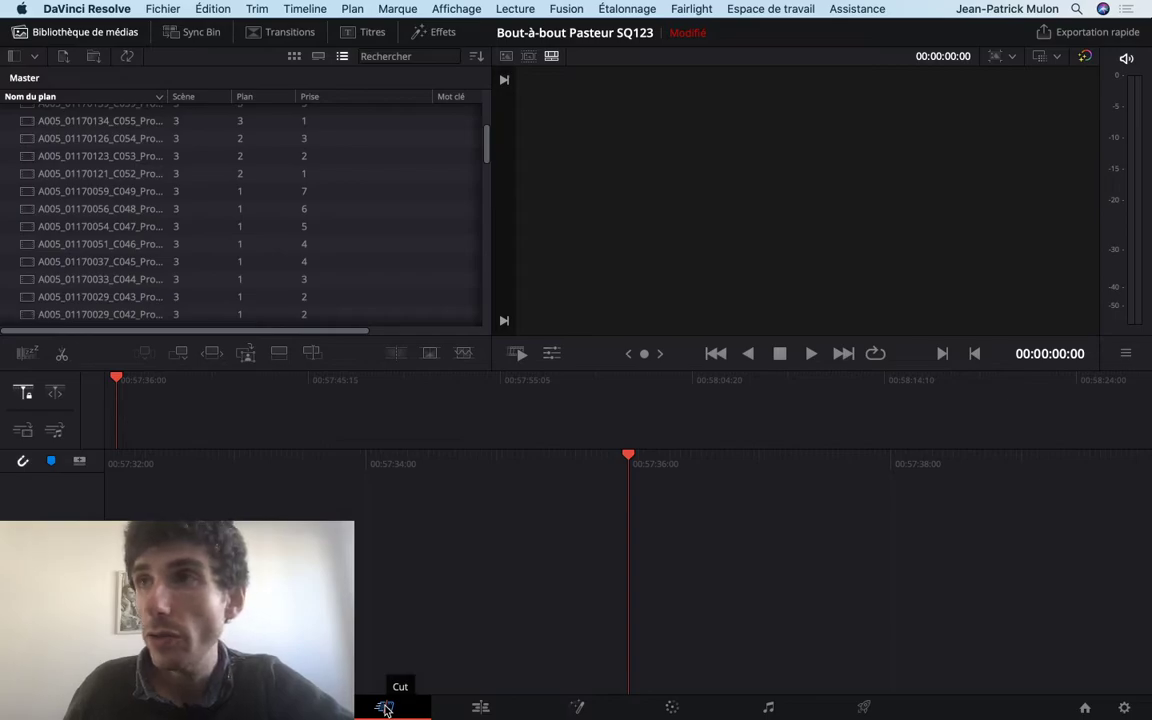
{"action": "scroll", "coordinate": [213, 283], "scroll_direction": "down", "scroll_amount": 3}
{"action": "scroll", "coordinate": [213, 283], "scroll_direction": "down", "scroll_amount": 3}
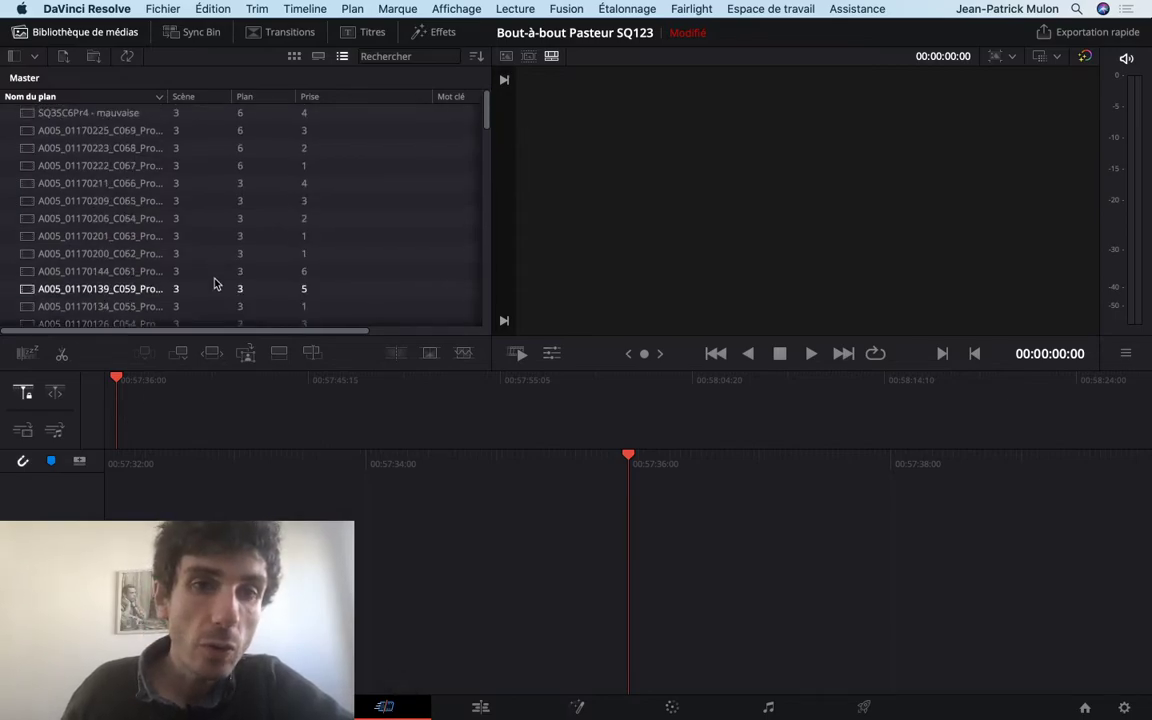
{"action": "scroll", "coordinate": [215, 283], "scroll_direction": "down", "scroll_amount": 3}
{"action": "scroll", "coordinate": [219, 284], "scroll_direction": "down", "scroll_amount": 3}
{"action": "scroll", "coordinate": [217, 283], "scroll_direction": "up", "scroll_amount": 3}
{"action": "scroll", "coordinate": [216, 283], "scroll_direction": "up", "scroll_amount": 3}
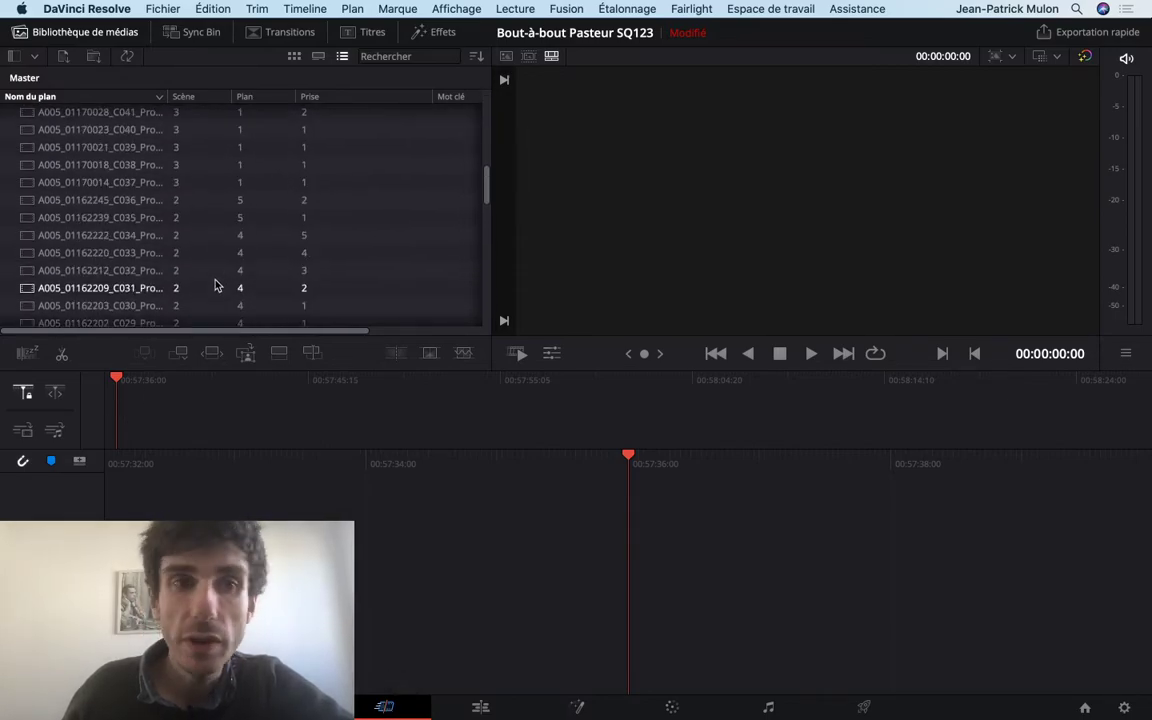
{"action": "scroll", "coordinate": [210, 270], "scroll_direction": "up", "scroll_amount": 3}
{"action": "scroll", "coordinate": [208, 267], "scroll_direction": "up", "scroll_amount": 2}
{"action": "scroll", "coordinate": [341, 263], "scroll_direction": "down", "scroll_amount": 5}
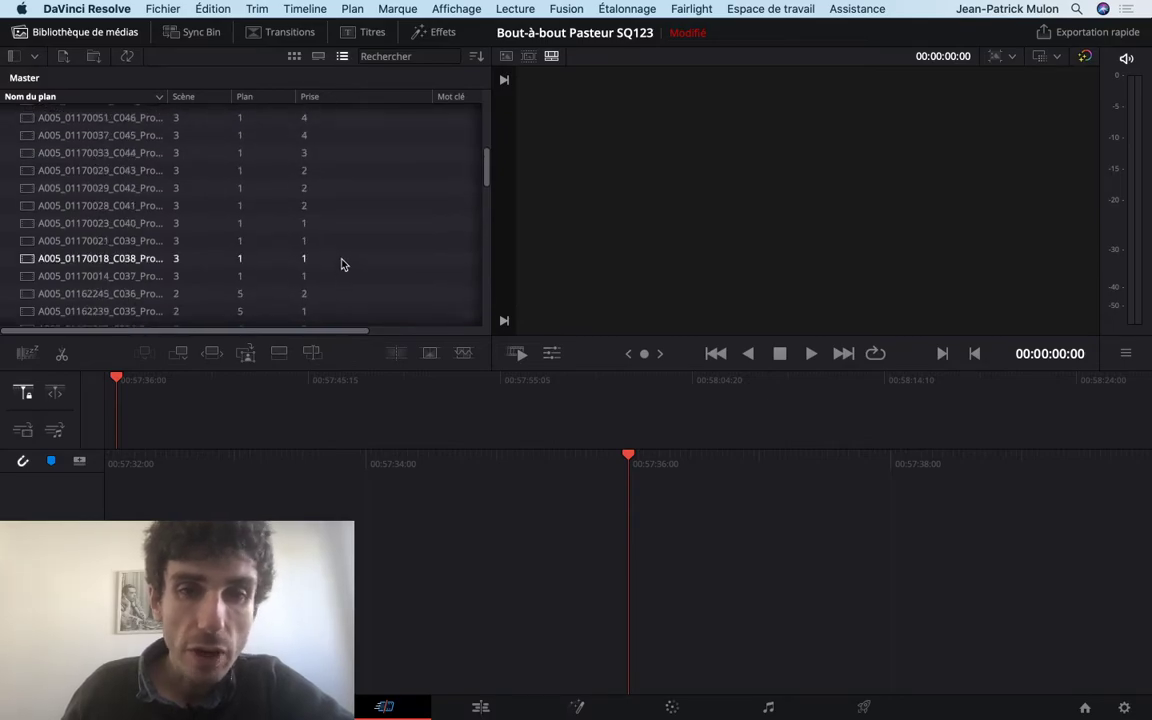
{"action": "scroll", "coordinate": [341, 263], "scroll_direction": "down", "scroll_amount": 5}
{"action": "scroll", "coordinate": [341, 263], "scroll_direction": "down", "scroll_amount": 5}
{"action": "scroll", "coordinate": [341, 263], "scroll_direction": "down", "scroll_amount": 5}
{"action": "scroll", "coordinate": [341, 263], "scroll_direction": "up", "scroll_amount": 5}
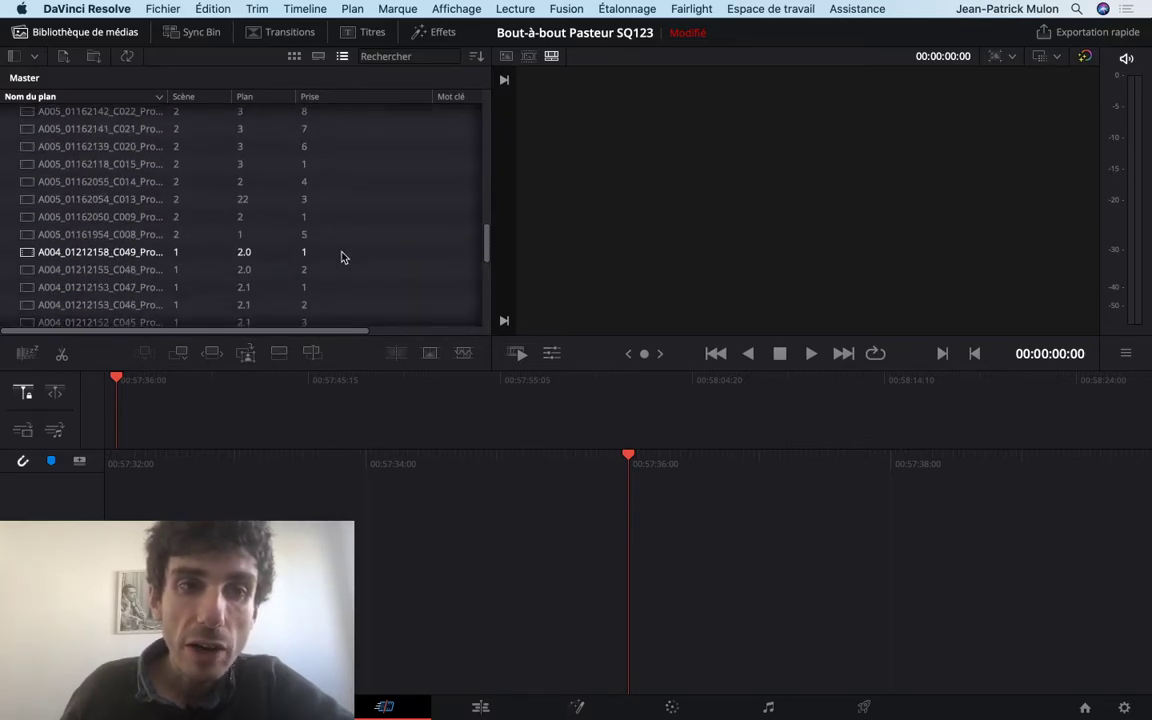
{"action": "scroll", "coordinate": [342, 255], "scroll_direction": "up", "scroll_amount": 5}
{"action": "scroll", "coordinate": [342, 255], "scroll_direction": "up", "scroll_amount": 5}
{"action": "scroll", "coordinate": [300, 230], "scroll_direction": "up", "scroll_amount": 3}
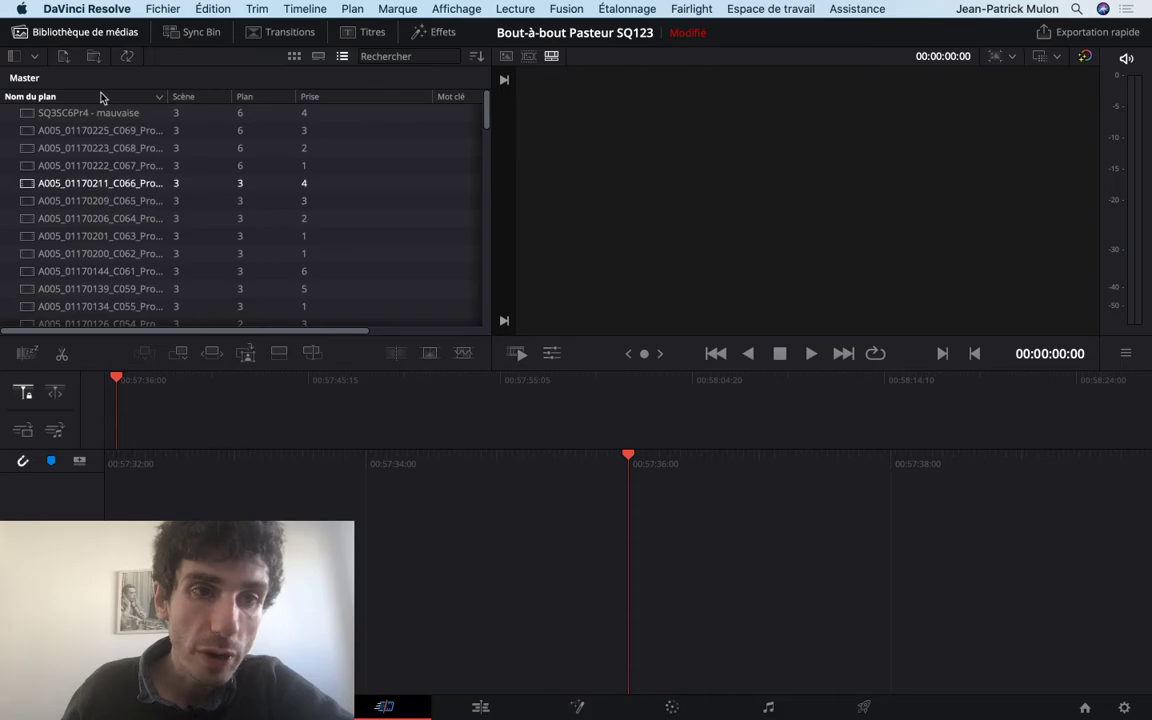
Step: Sort the clips by Scène ascending so the scene 1 A004 clips precede scene 2
{"action": "left_click", "coordinate": [183, 96]}
{"action": "scroll", "coordinate": [192, 207], "scroll_direction": "down", "scroll_amount": 3}
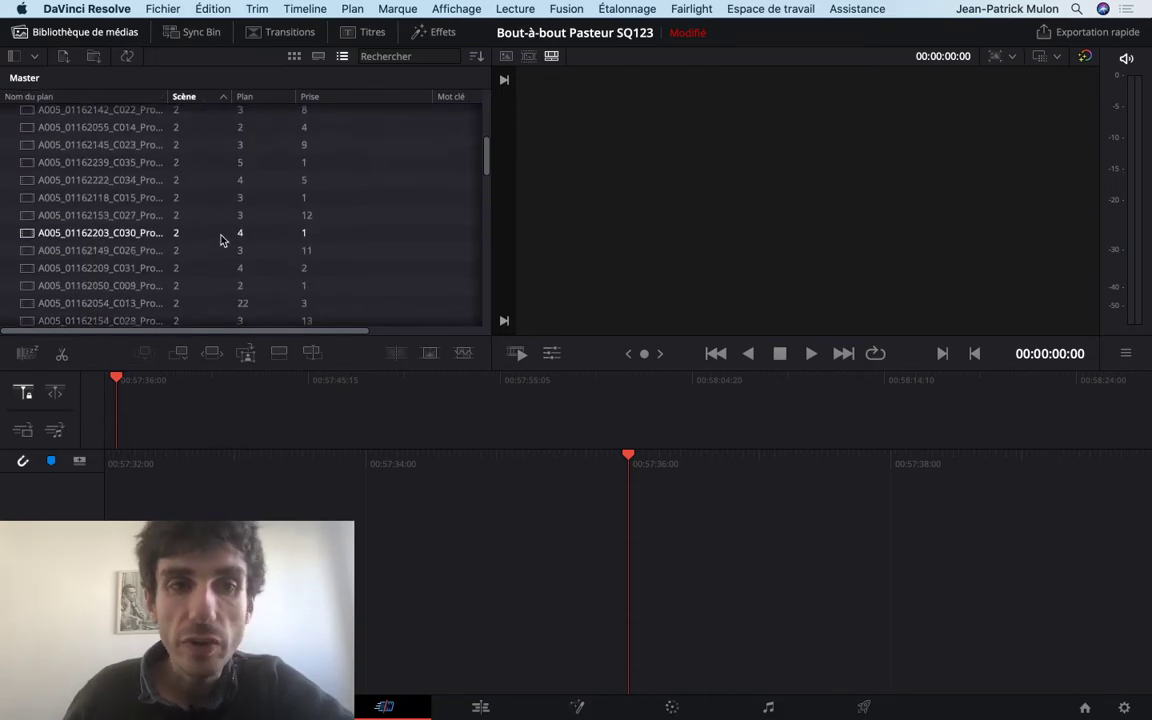
{"action": "scroll", "coordinate": [218, 239], "scroll_direction": "down", "scroll_amount": 3}
{"action": "scroll", "coordinate": [213, 218], "scroll_direction": "down", "scroll_amount": 3}
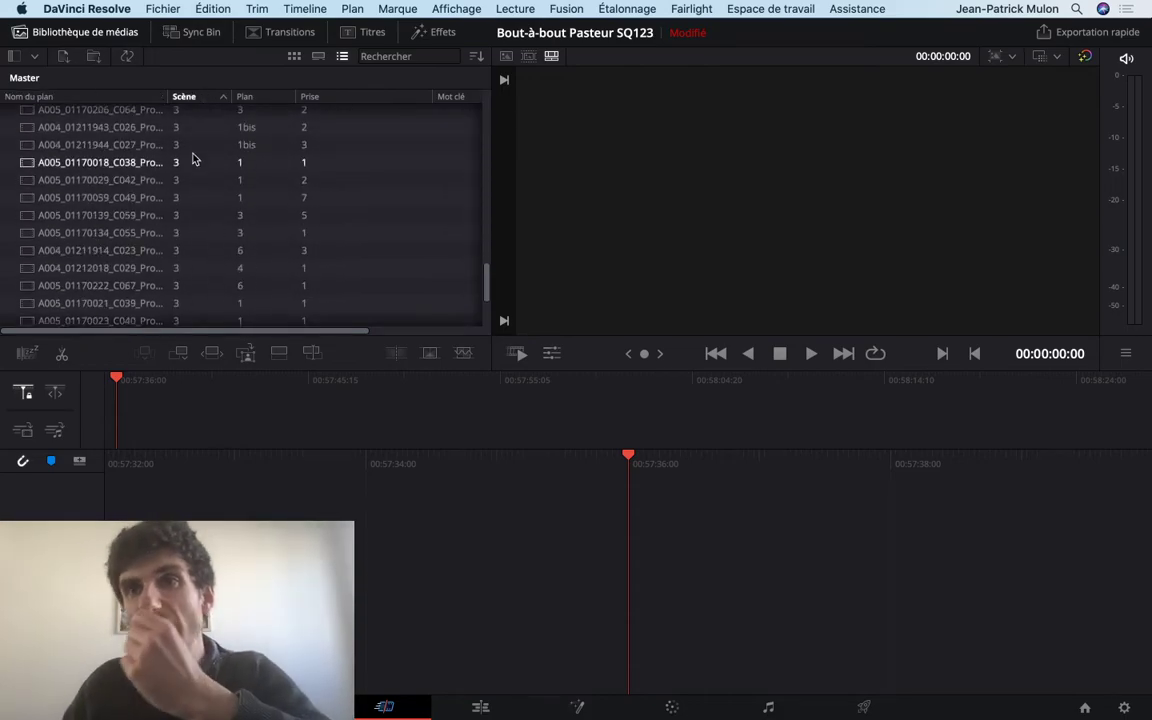
{"action": "scroll", "coordinate": [193, 159], "scroll_direction": "up", "scroll_amount": 3}
{"action": "scroll", "coordinate": [193, 159], "scroll_direction": "up", "scroll_amount": 3}
{"action": "scroll", "coordinate": [191, 157], "scroll_direction": "up", "scroll_amount": 5}
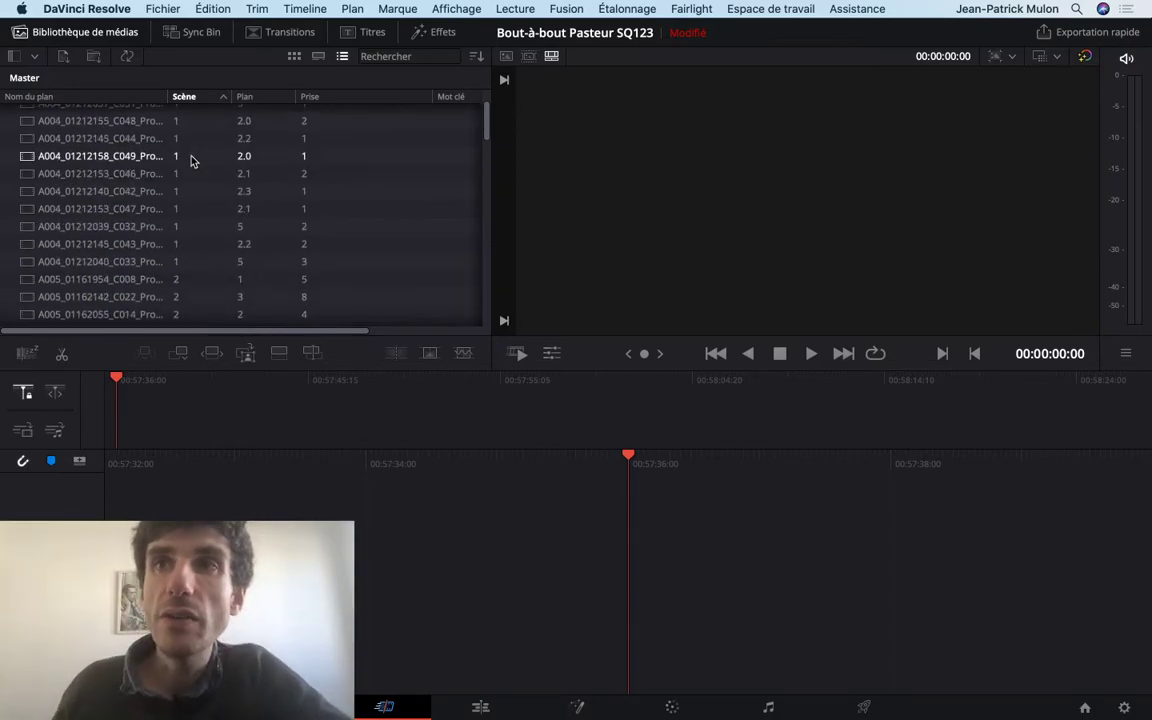
{"action": "scroll", "coordinate": [198, 154], "scroll_direction": "up", "scroll_amount": 3}
{"action": "scroll", "coordinate": [205, 180], "scroll_direction": "up", "scroll_amount": 3}
{"action": "scroll", "coordinate": [210, 205], "scroll_direction": "down", "scroll_amount": 3}
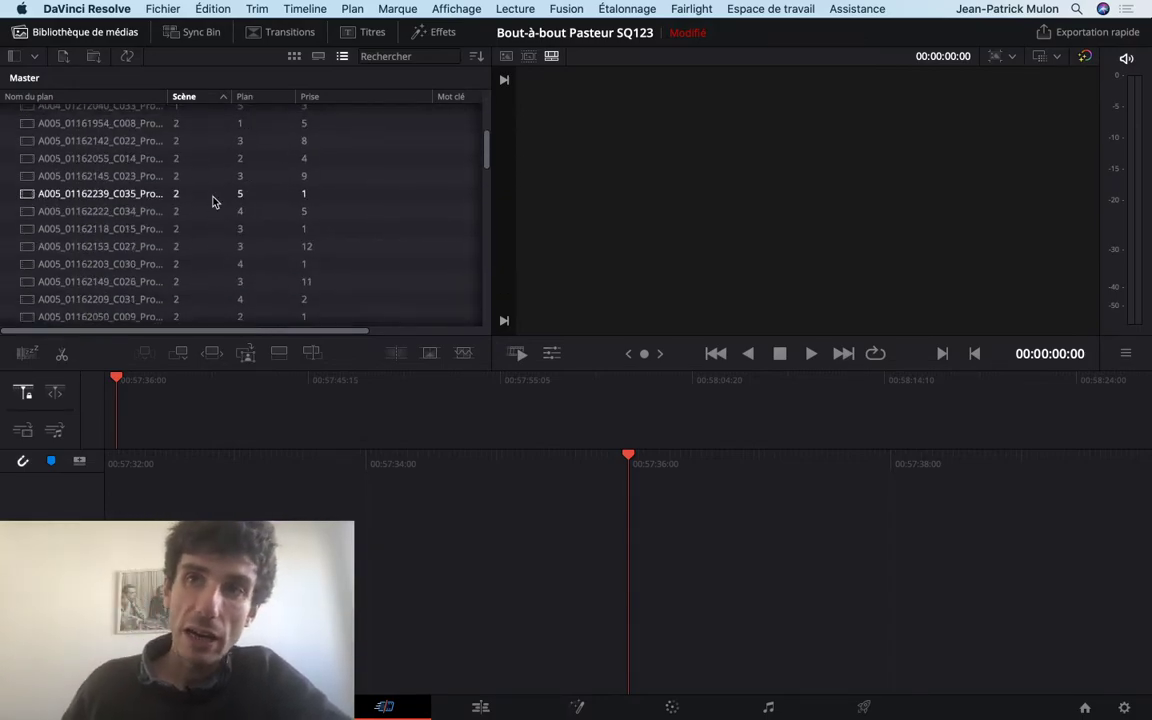
{"action": "scroll", "coordinate": [211, 196], "scroll_direction": "down", "scroll_amount": 3}
{"action": "scroll", "coordinate": [211, 193], "scroll_direction": "down", "scroll_amount": 3}
{"action": "scroll", "coordinate": [212, 193], "scroll_direction": "down", "scroll_amount": 3}
{"action": "scroll", "coordinate": [212, 193], "scroll_direction": "down", "scroll_amount": 2}
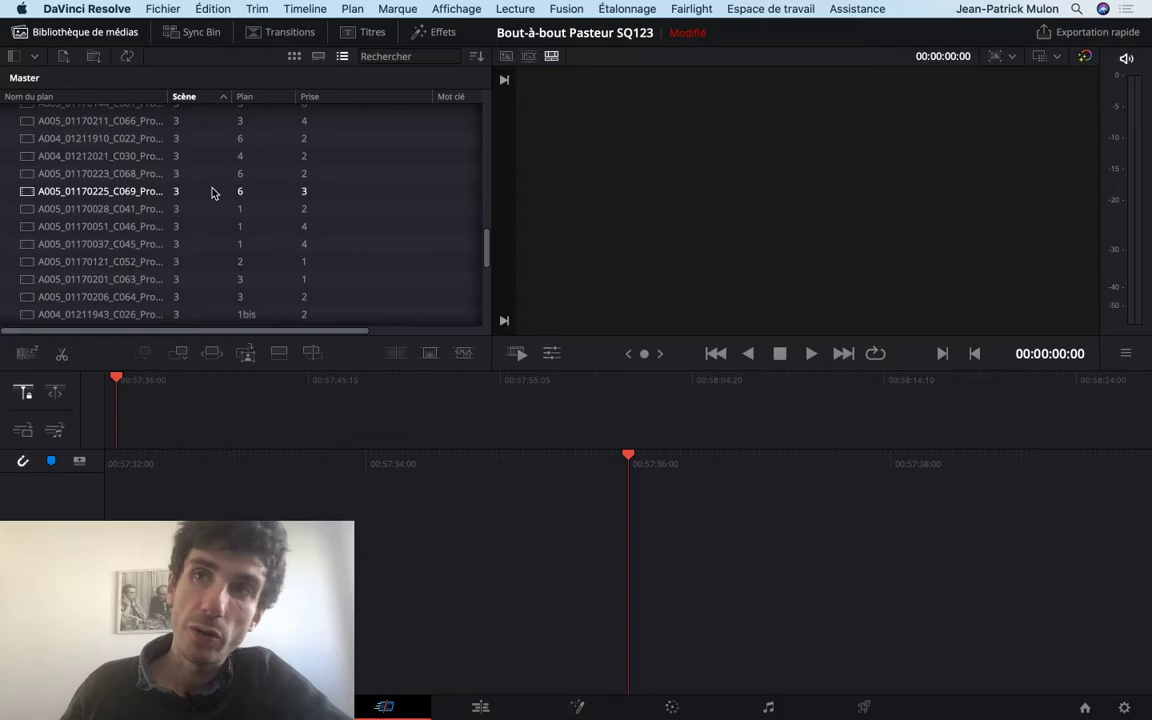
{"action": "scroll", "coordinate": [211, 190], "scroll_direction": "down", "scroll_amount": 3}
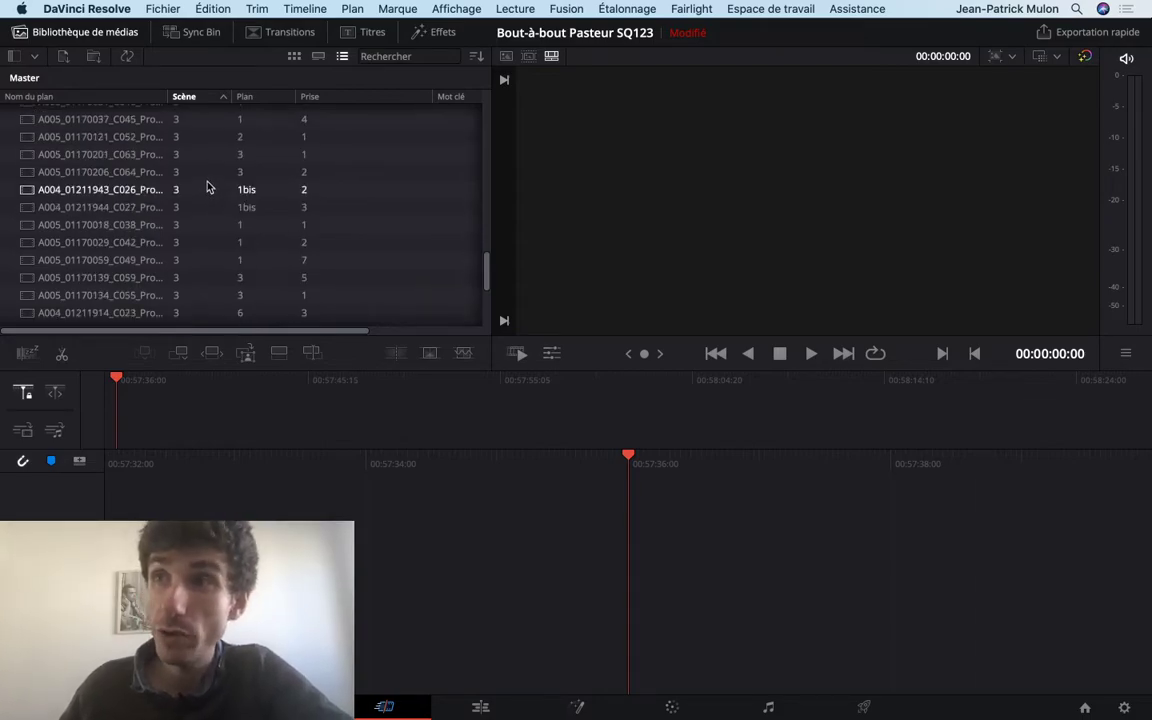
{"action": "scroll", "coordinate": [208, 187], "scroll_direction": "down", "scroll_amount": 3}
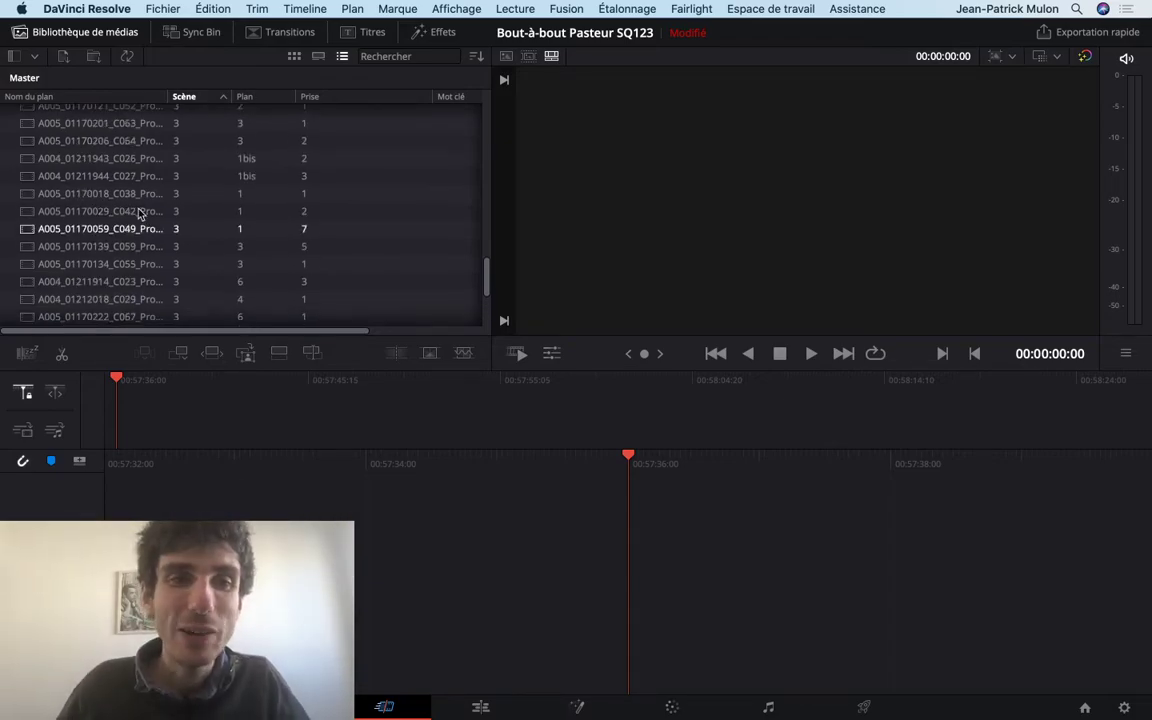
{"action": "scroll", "coordinate": [85, 210], "scroll_direction": "up", "scroll_amount": 5}
{"action": "scroll", "coordinate": [28, 167], "scroll_direction": "up", "scroll_amount": 5}
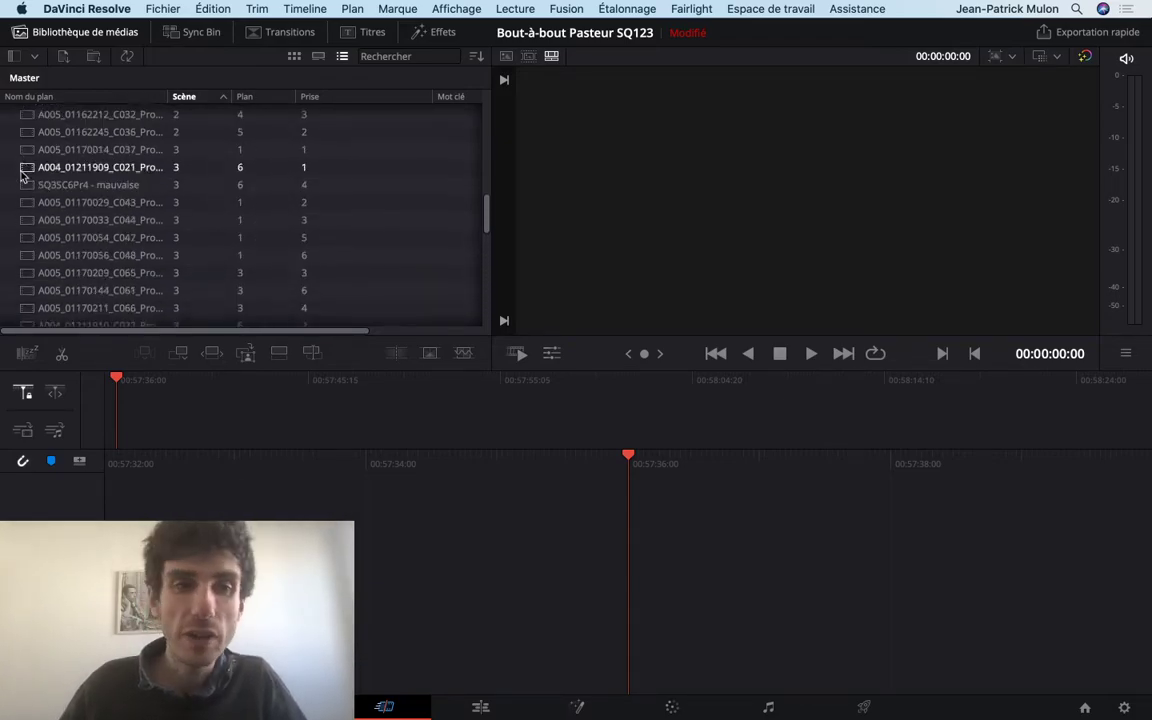
{"action": "scroll", "coordinate": [28, 167], "scroll_direction": "up", "scroll_amount": 5}
{"action": "scroll", "coordinate": [28, 167], "scroll_direction": "up", "scroll_amount": 5}
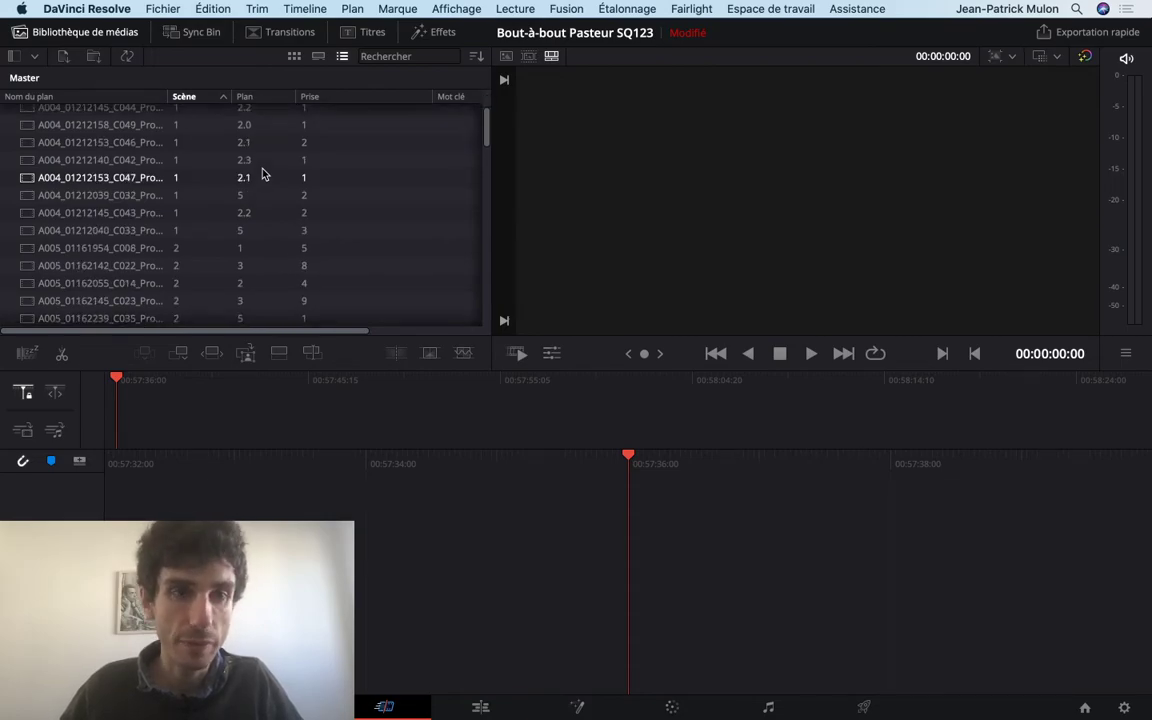
{"action": "scroll", "coordinate": [260, 172], "scroll_direction": "down", "scroll_amount": 5}
{"action": "scroll", "coordinate": [256, 165], "scroll_direction": "down", "scroll_amount": 3}
{"action": "scroll", "coordinate": [252, 155], "scroll_direction": "up", "scroll_amount": 8}
{"action": "scroll", "coordinate": [249, 147], "scroll_direction": "up", "scroll_amount": 2}
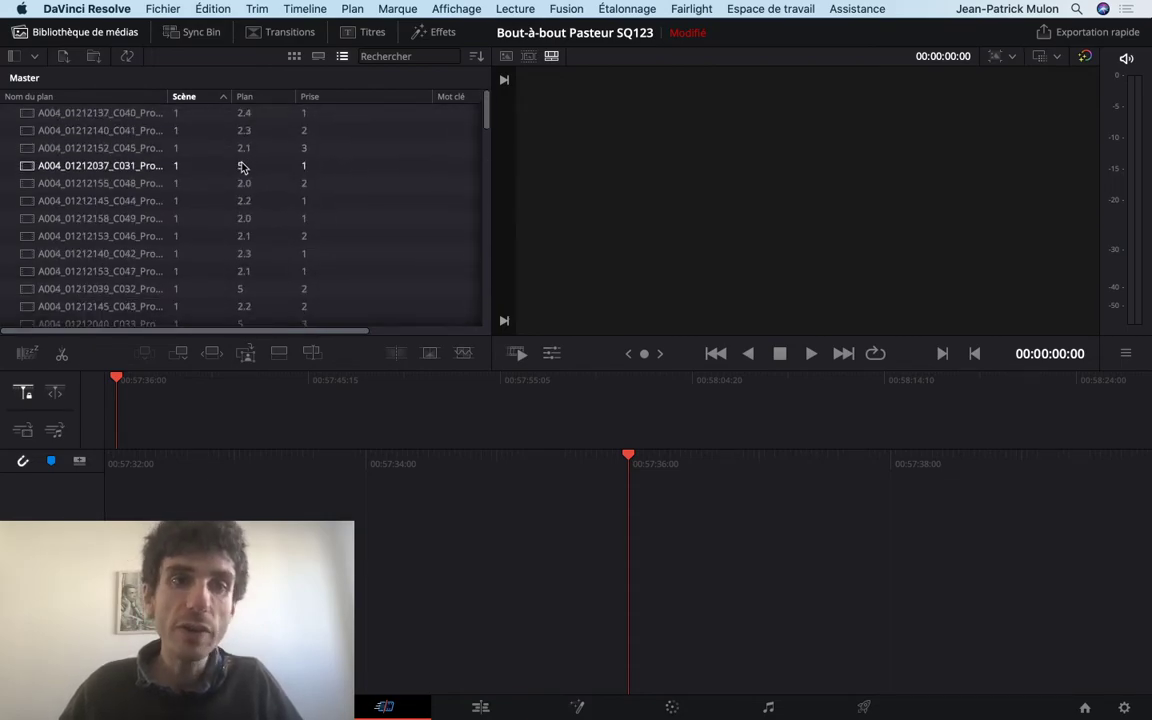
{"action": "scroll", "coordinate": [252, 130], "scroll_direction": "down", "scroll_amount": 7}
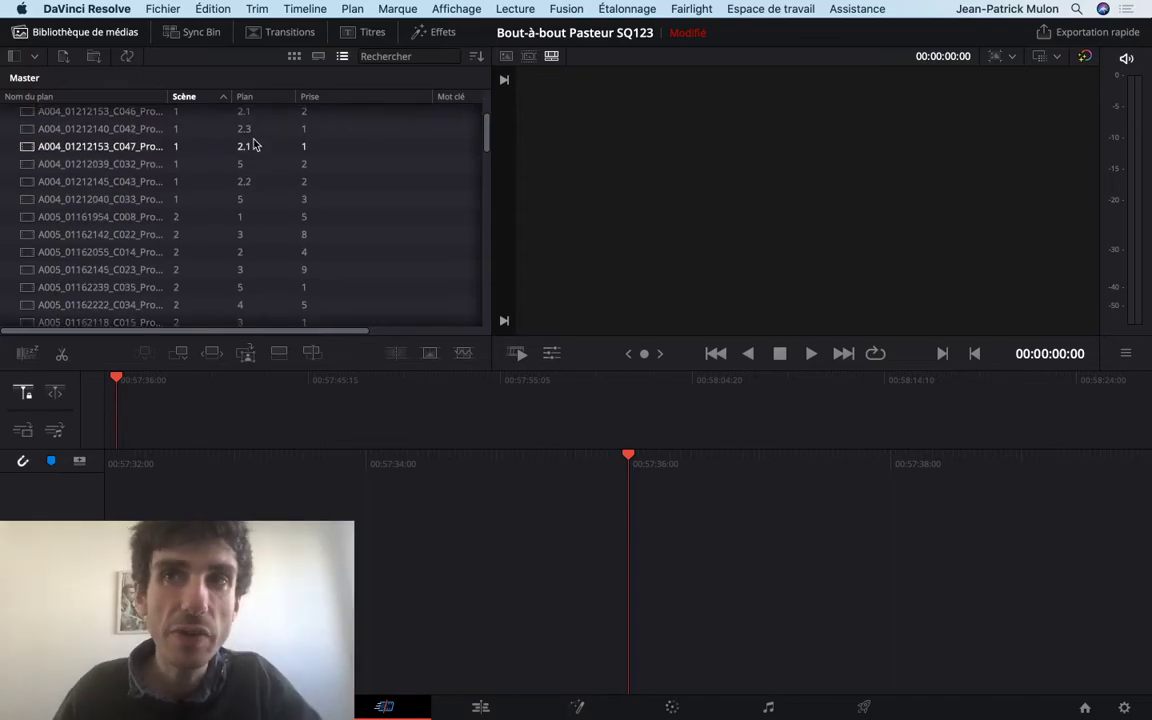
{"action": "scroll", "coordinate": [252, 141], "scroll_direction": "down", "scroll_amount": 6}
{"action": "scroll", "coordinate": [270, 170], "scroll_direction": "up", "scroll_amount": 4}
{"action": "scroll", "coordinate": [293, 196], "scroll_direction": "up", "scroll_amount": 9}
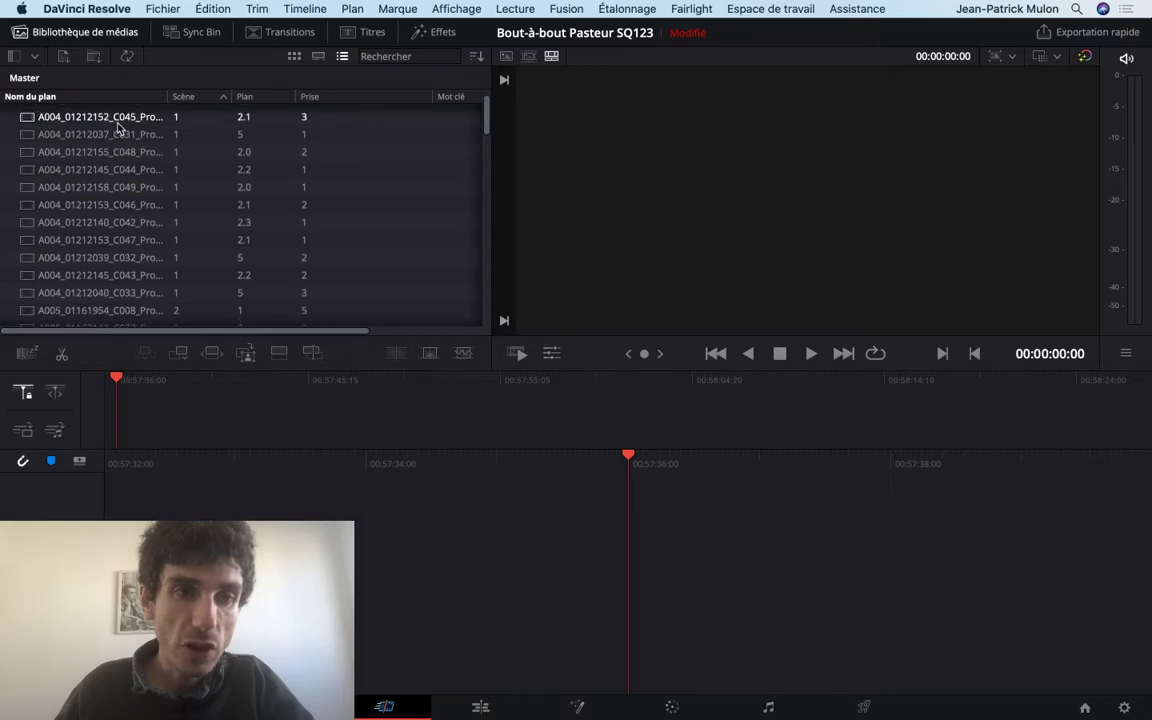
Step: Re-sort the clips by ascending Scène and locate the scene 1 clips
{"action": "left_click", "coordinate": [195, 97]}
{"action": "left_click", "coordinate": [200, 101]}
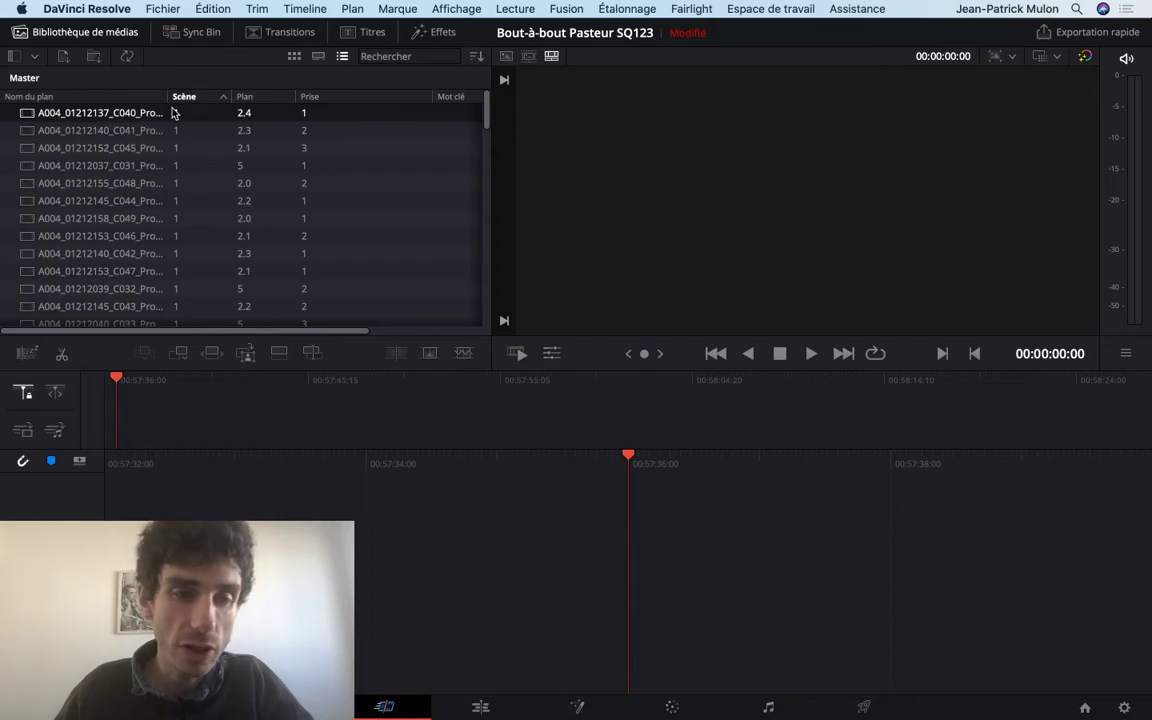
{"action": "scroll", "coordinate": [172, 128], "scroll_direction": "down", "scroll_amount": 2}
{"action": "scroll", "coordinate": [172, 128], "scroll_direction": "down", "scroll_amount": 2}
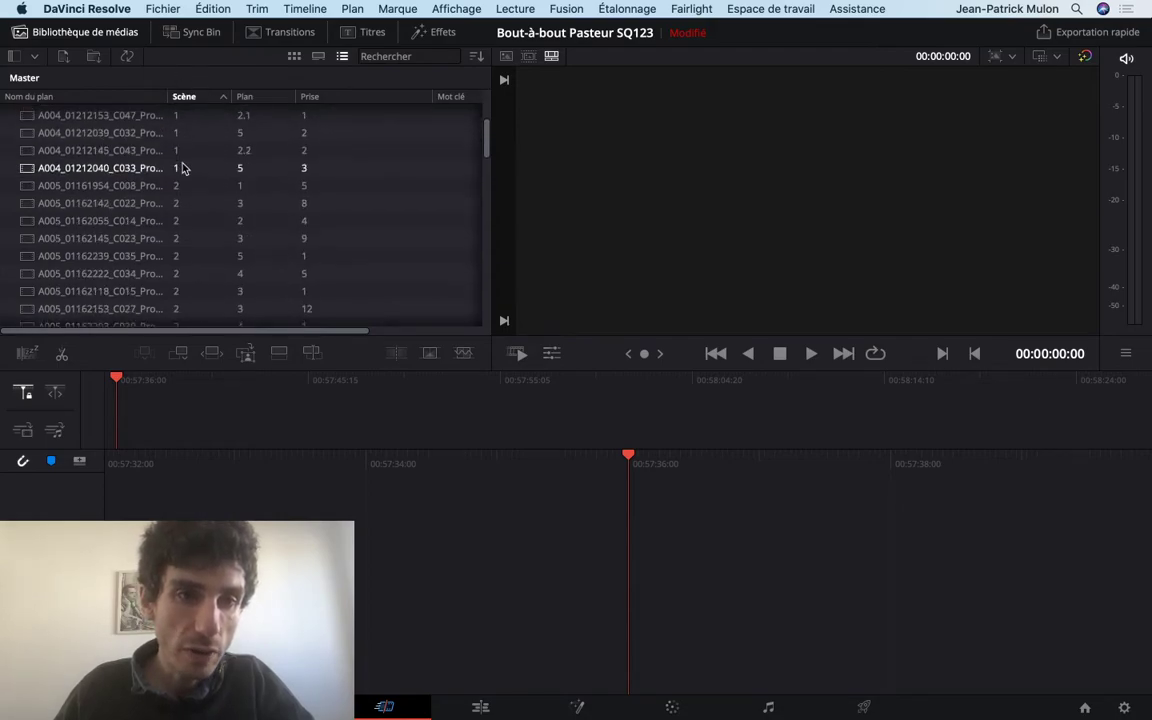
{"action": "scroll", "coordinate": [135, 190], "scroll_direction": "up", "scroll_amount": 2}
{"action": "scroll", "coordinate": [128, 188], "scroll_direction": "down", "scroll_amount": 2}
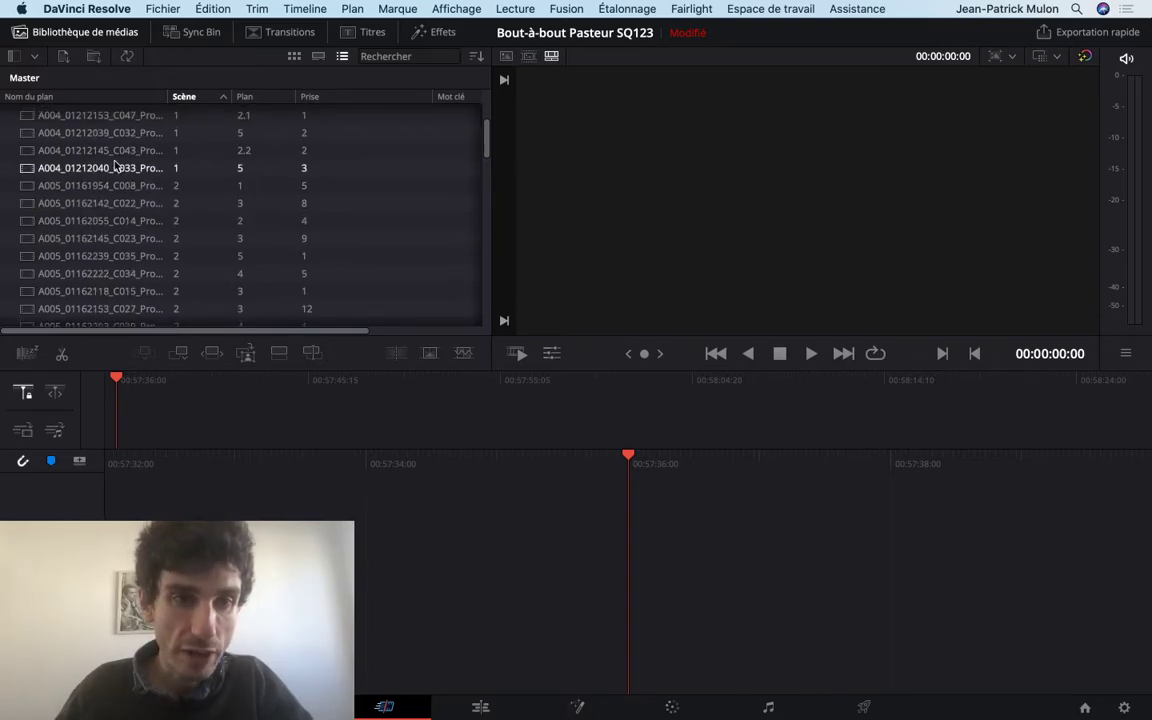
{"action": "scroll", "coordinate": [120, 170], "scroll_direction": "up", "scroll_amount": 5}
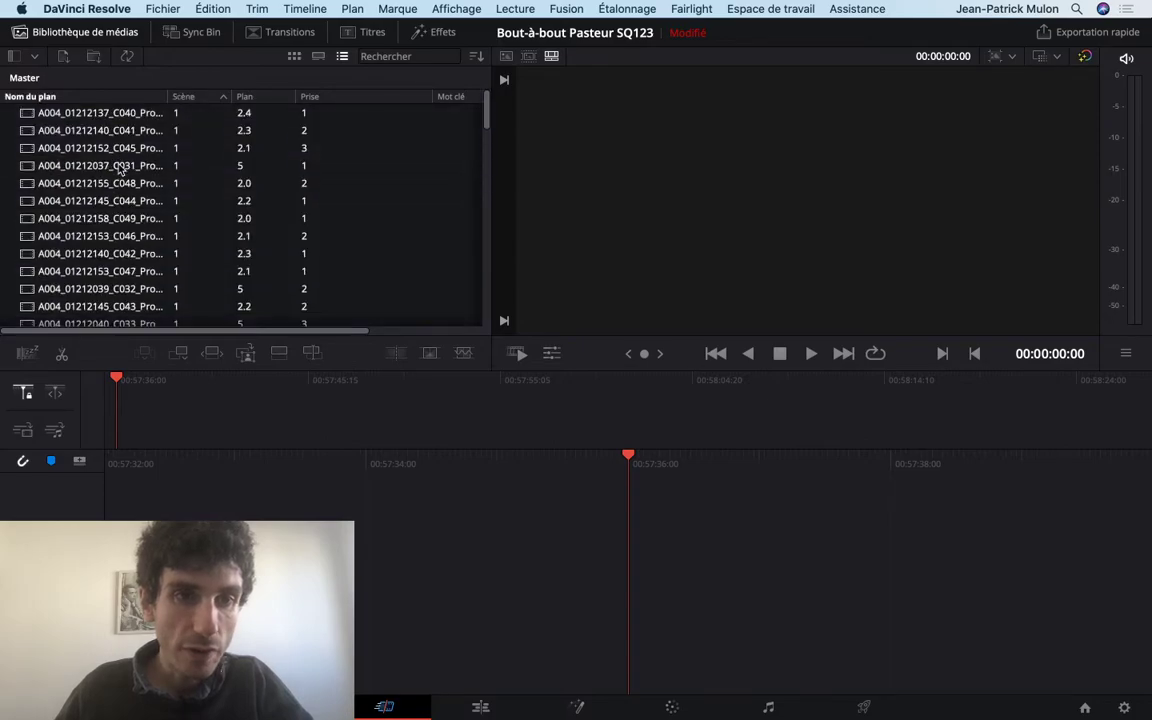
{"action": "scroll", "coordinate": [120, 169], "scroll_direction": "down", "scroll_amount": 4}
{"action": "scroll", "coordinate": [120, 169], "scroll_direction": "up", "scroll_amount": 4}
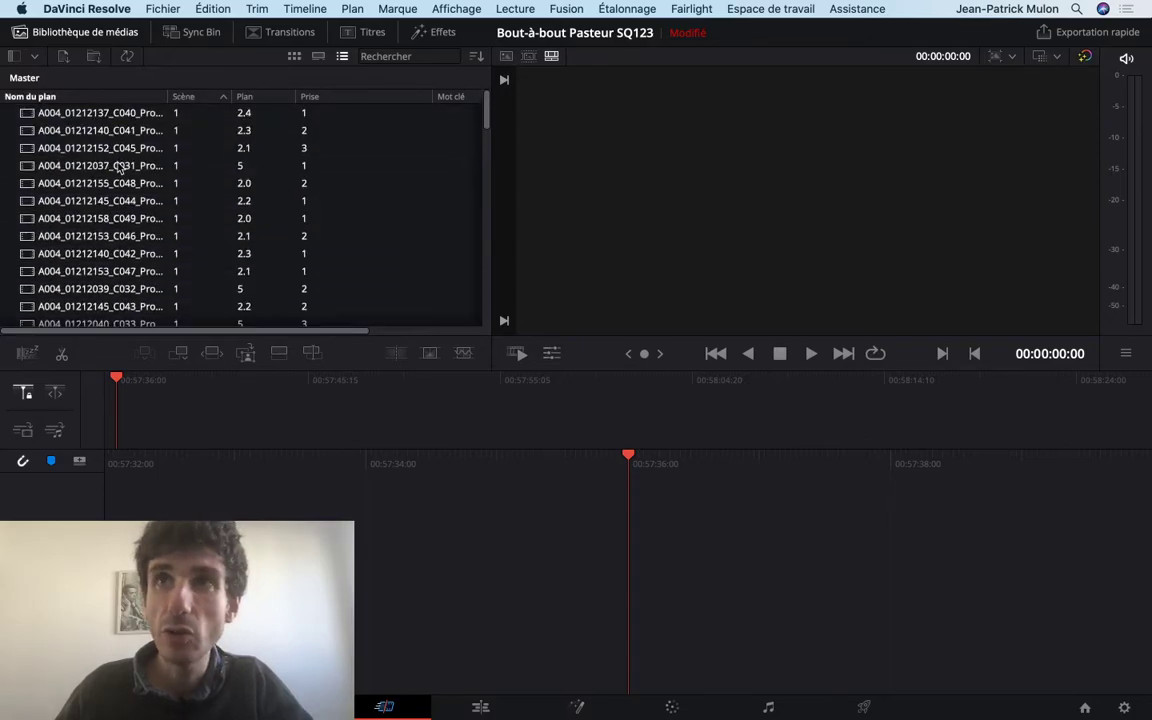
Step: Move the selected scene 1 clips into a new bin and rename it SQ1
{"action": "right_click", "coordinate": [69, 207]}
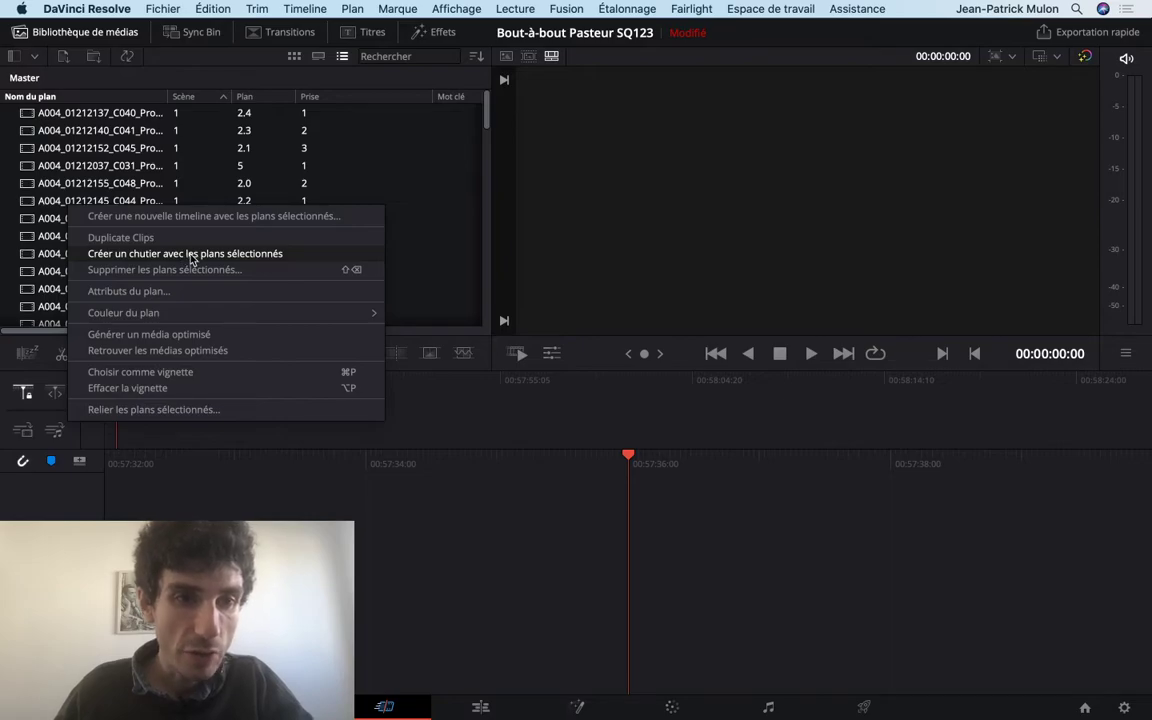
{"action": "left_click", "coordinate": [190, 256]}
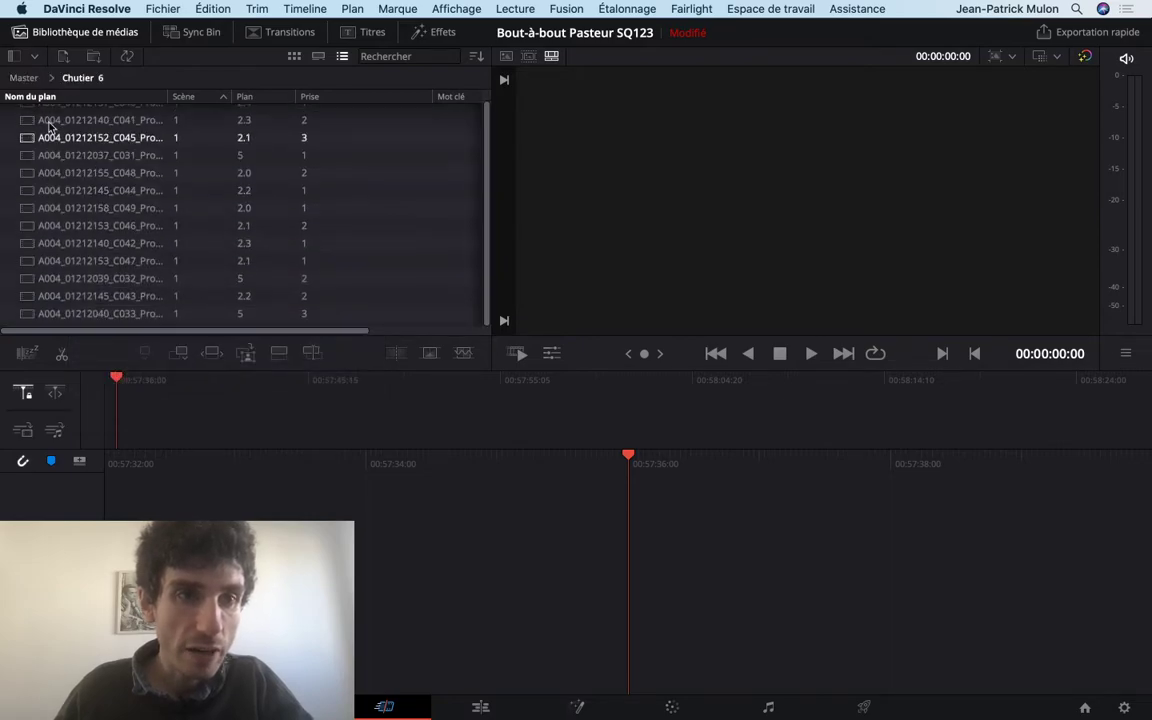
{"action": "left_click", "coordinate": [24, 78]}
{"action": "scroll", "coordinate": [80, 140], "scroll_direction": "up", "scroll_amount": 1}
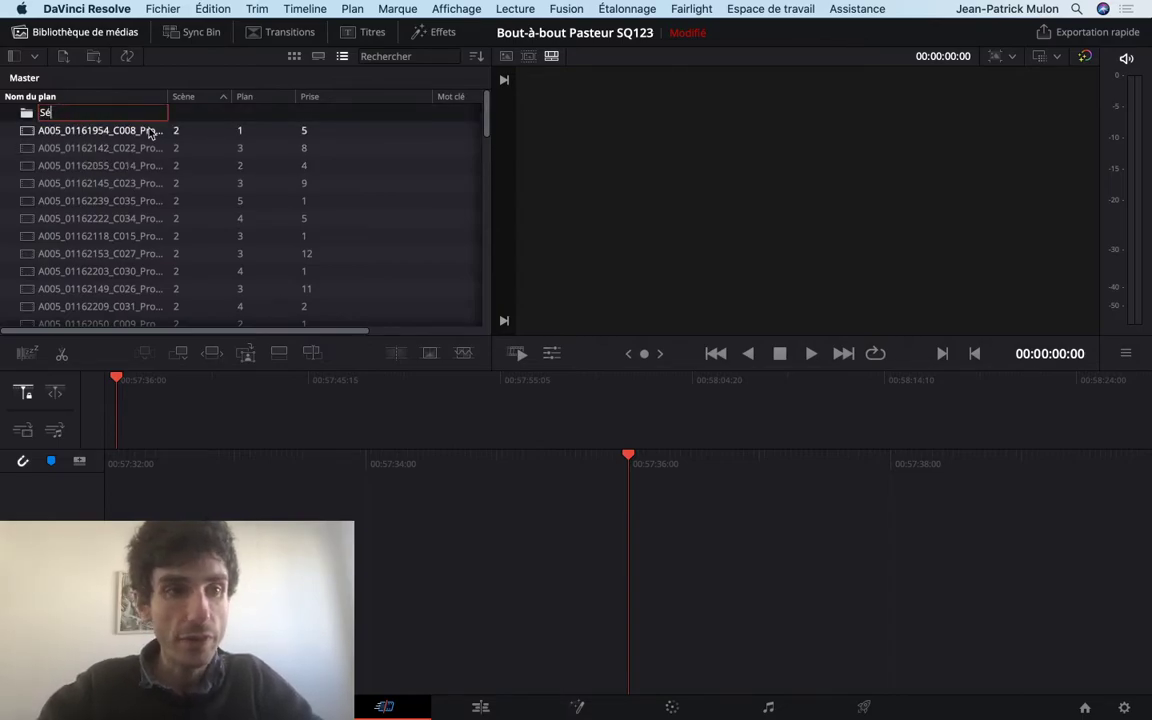
{"action": "type", "text": "Q1"}
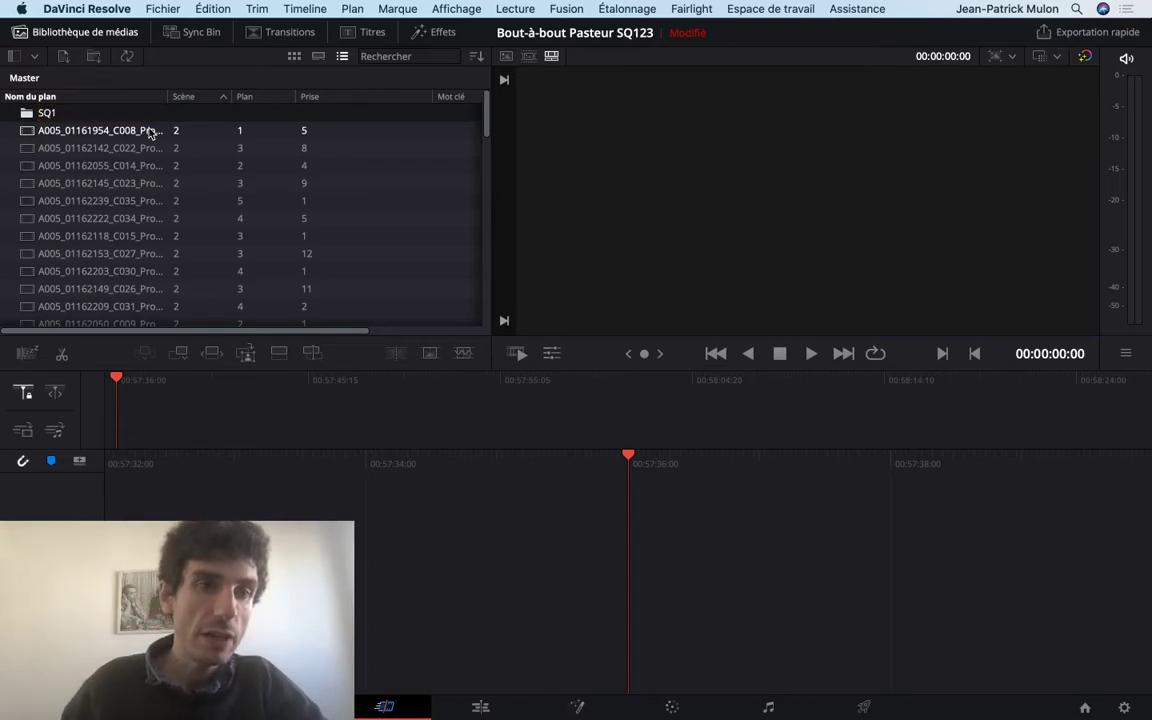
{"action": "key", "text": "Return"}
{"action": "scroll", "coordinate": [205, 174], "scroll_direction": "down", "scroll_amount": 2}
{"action": "scroll", "coordinate": [80, 150], "scroll_direction": "up", "scroll_amount": 2}
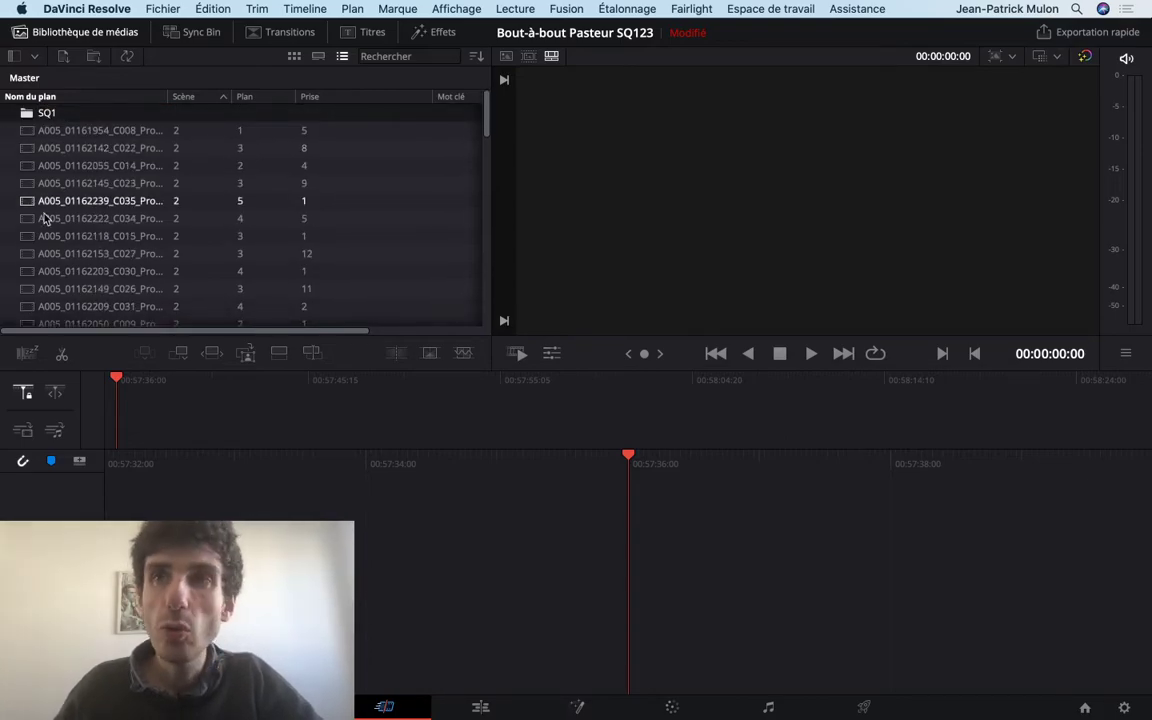
Step: Select the scene 2 clips from C008 through C036
{"action": "left_click", "coordinate": [98, 132]}
{"action": "scroll", "coordinate": [98, 135], "scroll_direction": "down", "scroll_amount": 3}
{"action": "scroll", "coordinate": [100, 145], "scroll_direction": "down", "scroll_amount": 3}
{"action": "scroll", "coordinate": [100, 150], "scroll_direction": "down", "scroll_amount": 3}
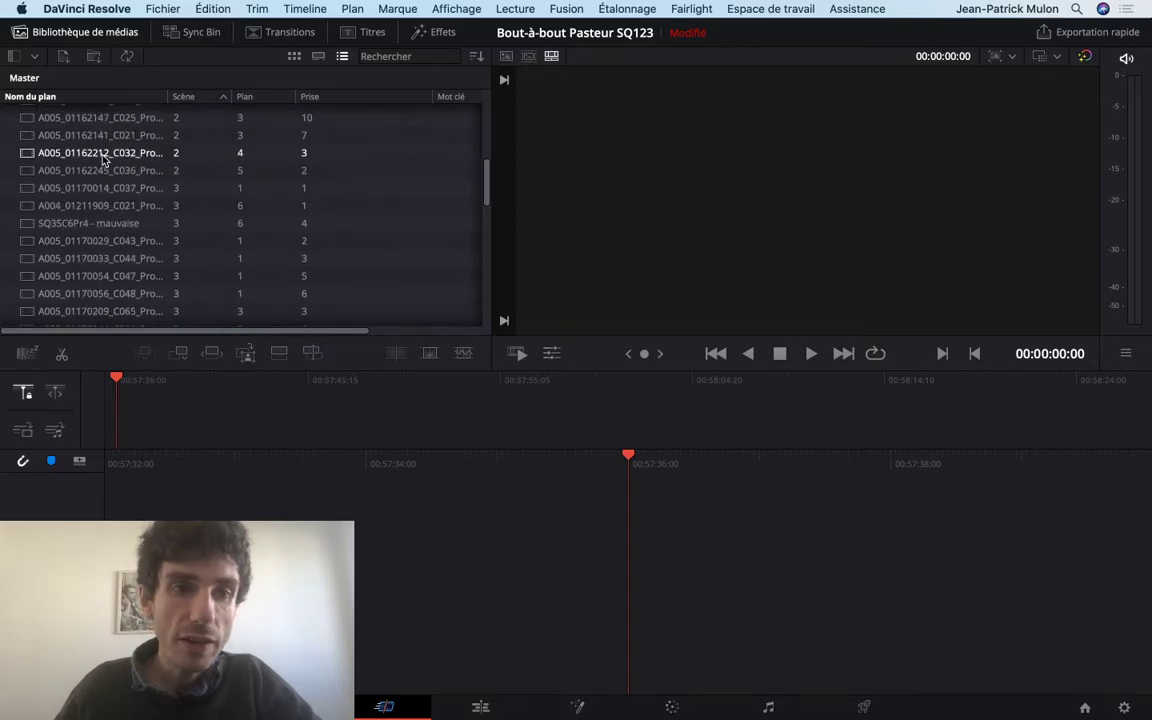
{"action": "scroll", "coordinate": [103, 160], "scroll_direction": "down", "scroll_amount": 3}
{"action": "left_click", "coordinate": [104, 143]}
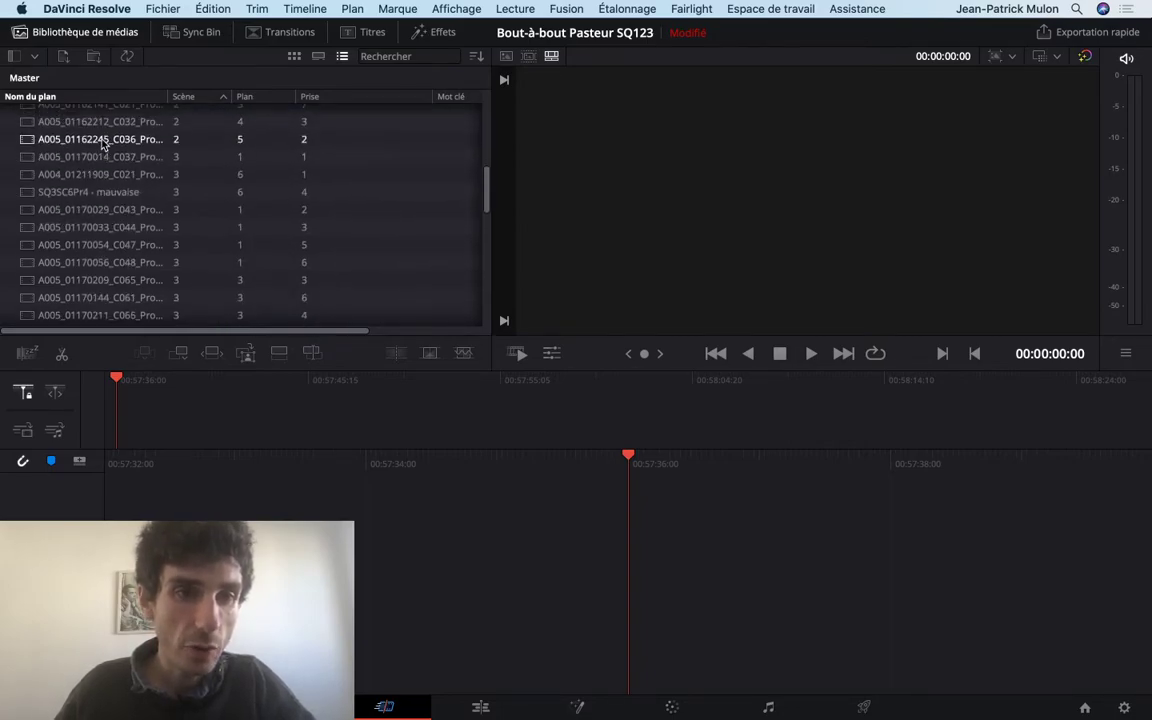
{"action": "scroll", "coordinate": [103, 145], "scroll_direction": "up", "scroll_amount": 8}
{"action": "scroll", "coordinate": [103, 145], "scroll_direction": "up", "scroll_amount": 4}
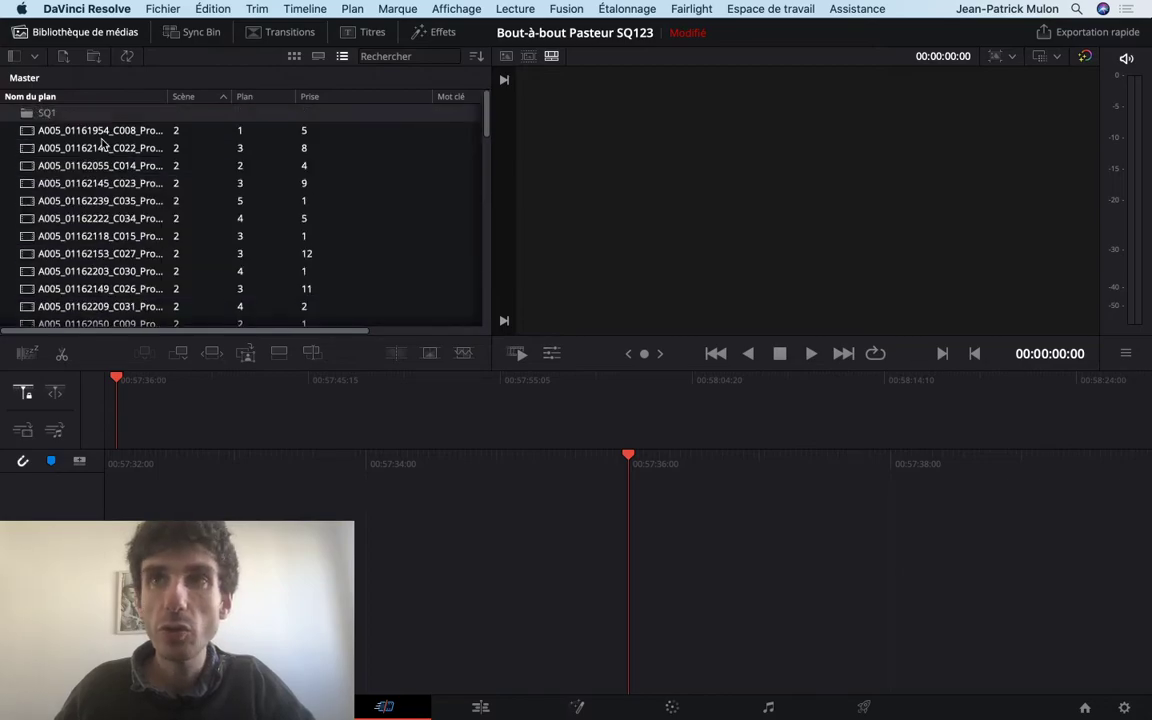
Step: Move the selected scene 2 clips into a new bin and rename Chutier 7 to SQ2
{"action": "right_click", "coordinate": [91, 205]}
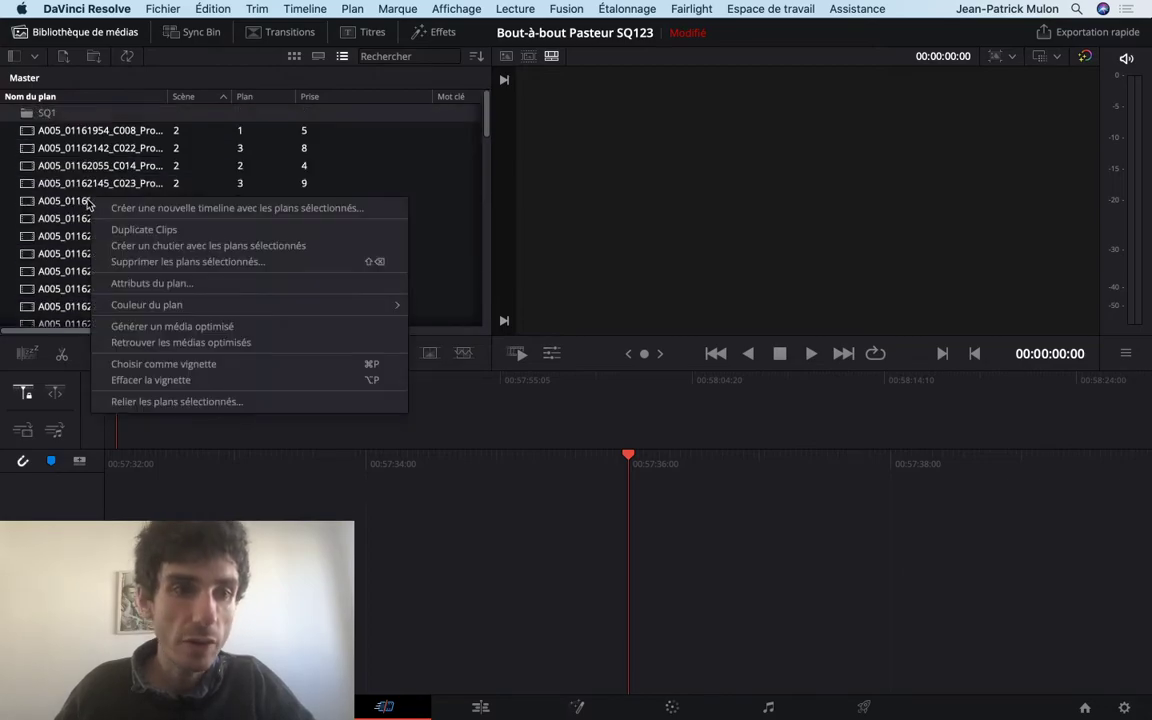
{"action": "left_click", "coordinate": [170, 246]}
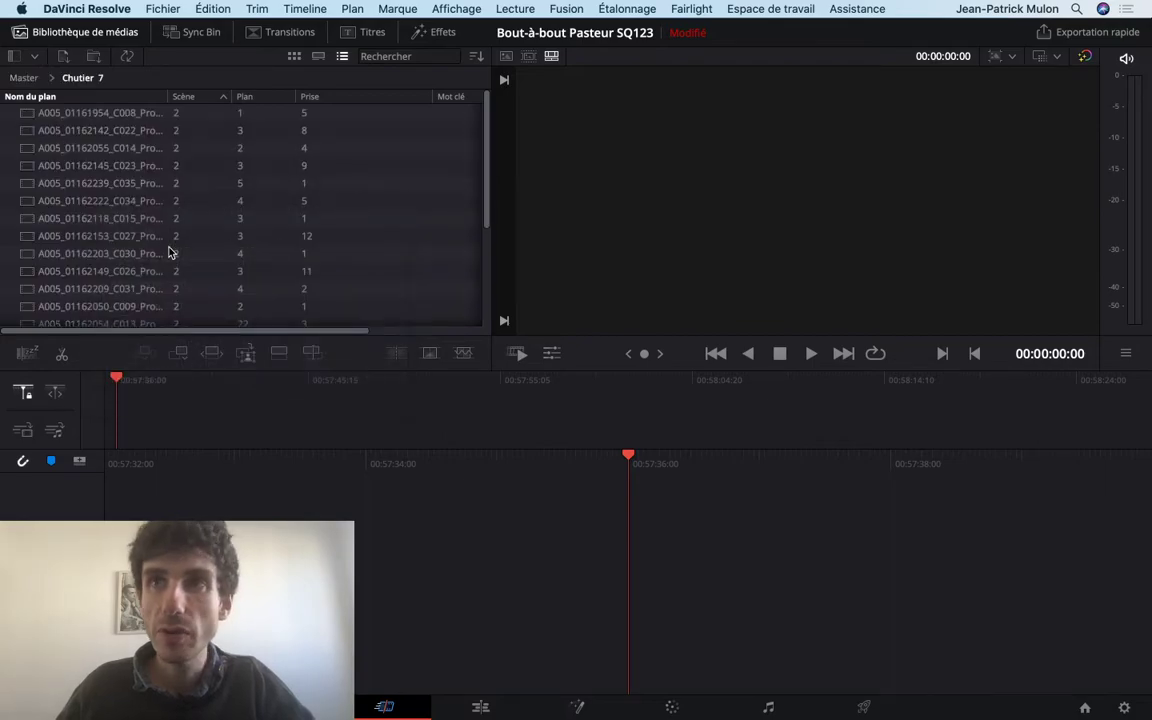
{"action": "left_click", "coordinate": [25, 78]}
{"action": "left_click", "coordinate": [64, 130]}
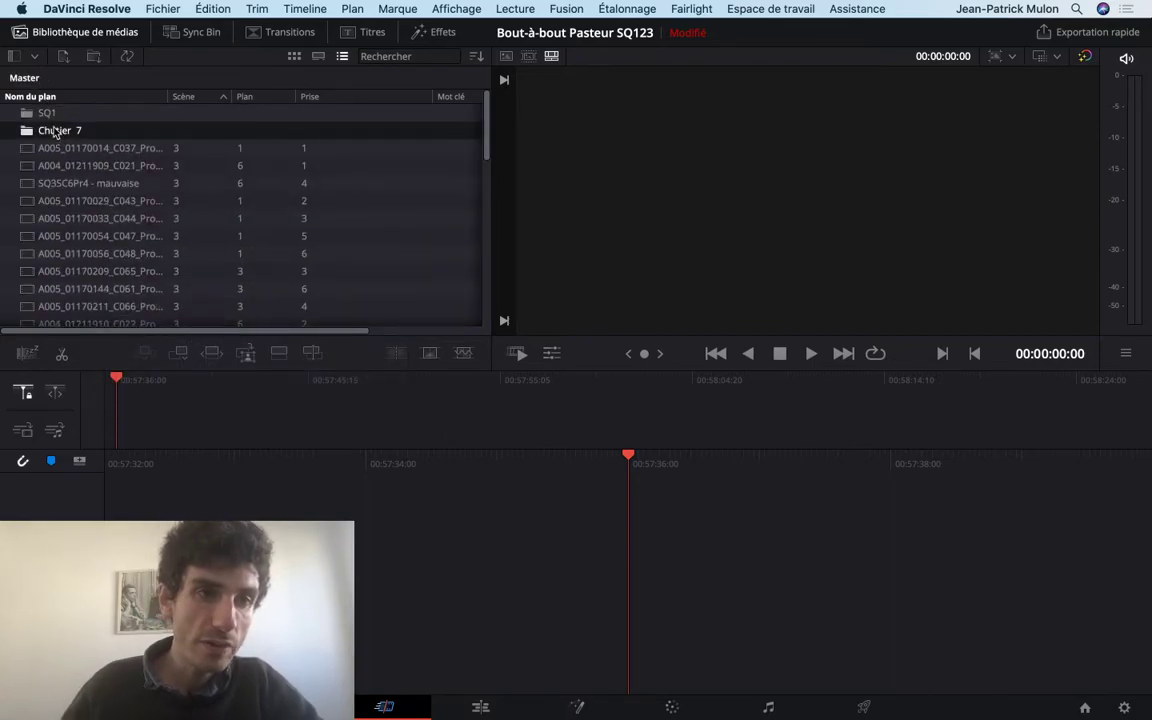
{"action": "left_click", "coordinate": [55, 131]}
{"action": "type", "text": "SQ3"}
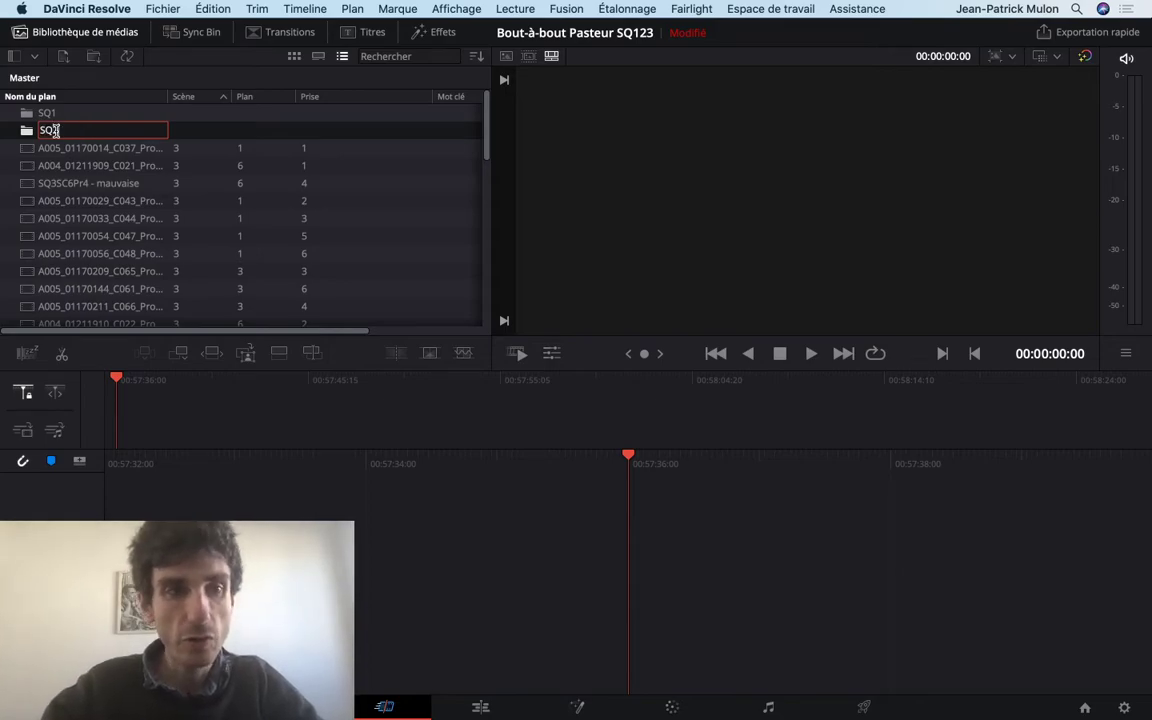
{"action": "key", "text": "Return"}
Step: Extend the selection to include all scene 3 clips down to the last one
{"action": "scroll", "coordinate": [100, 195], "scroll_direction": "down", "scroll_amount": 1}
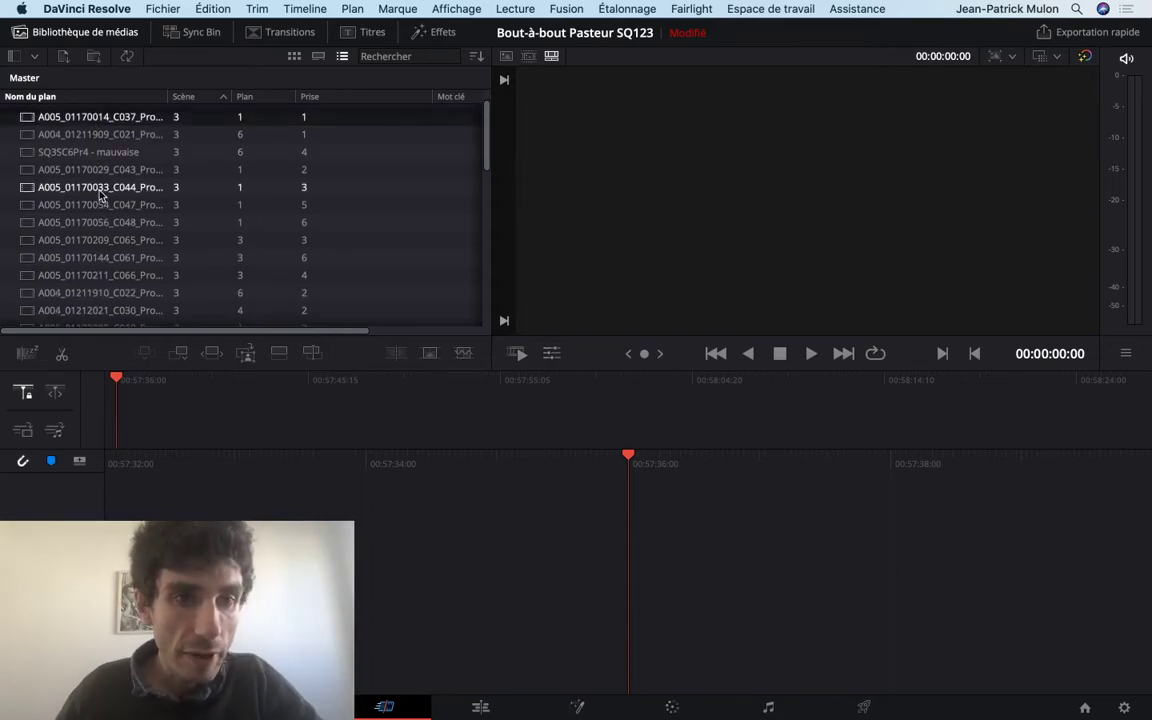
{"action": "scroll", "coordinate": [100, 195], "scroll_direction": "down", "scroll_amount": 3}
{"action": "scroll", "coordinate": [100, 195], "scroll_direction": "down", "scroll_amount": 3}
{"action": "scroll", "coordinate": [100, 200], "scroll_direction": "down", "scroll_amount": 3}
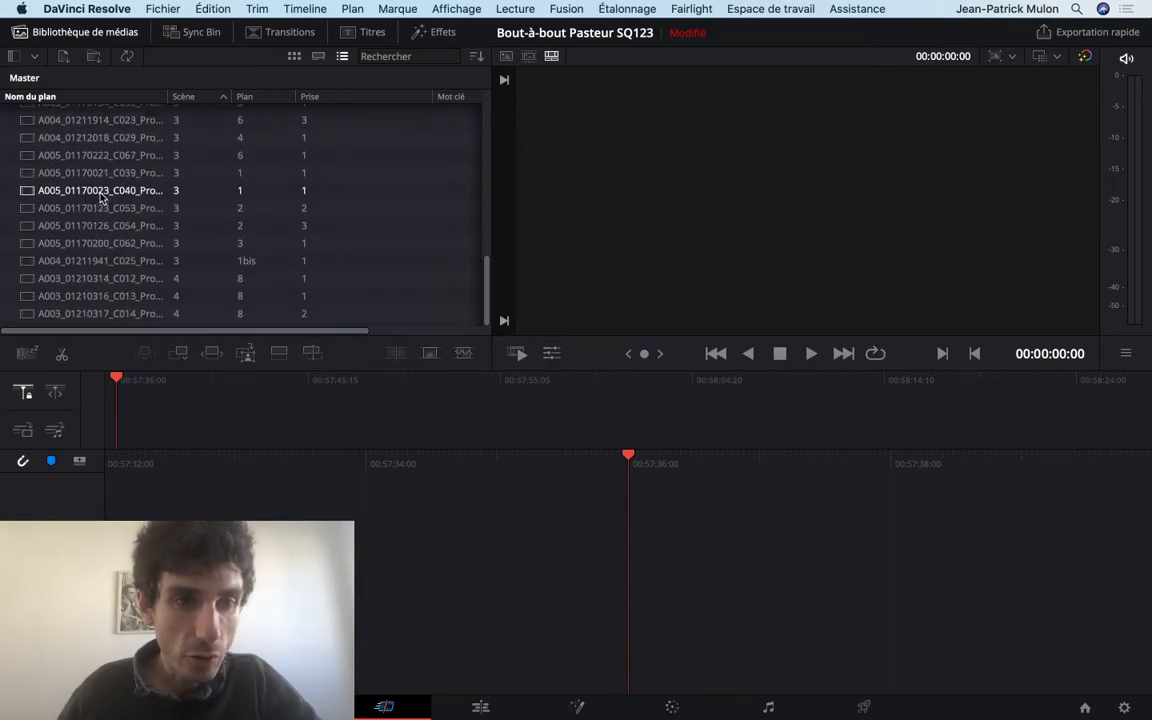
{"action": "left_click", "coordinate": [98, 257]}
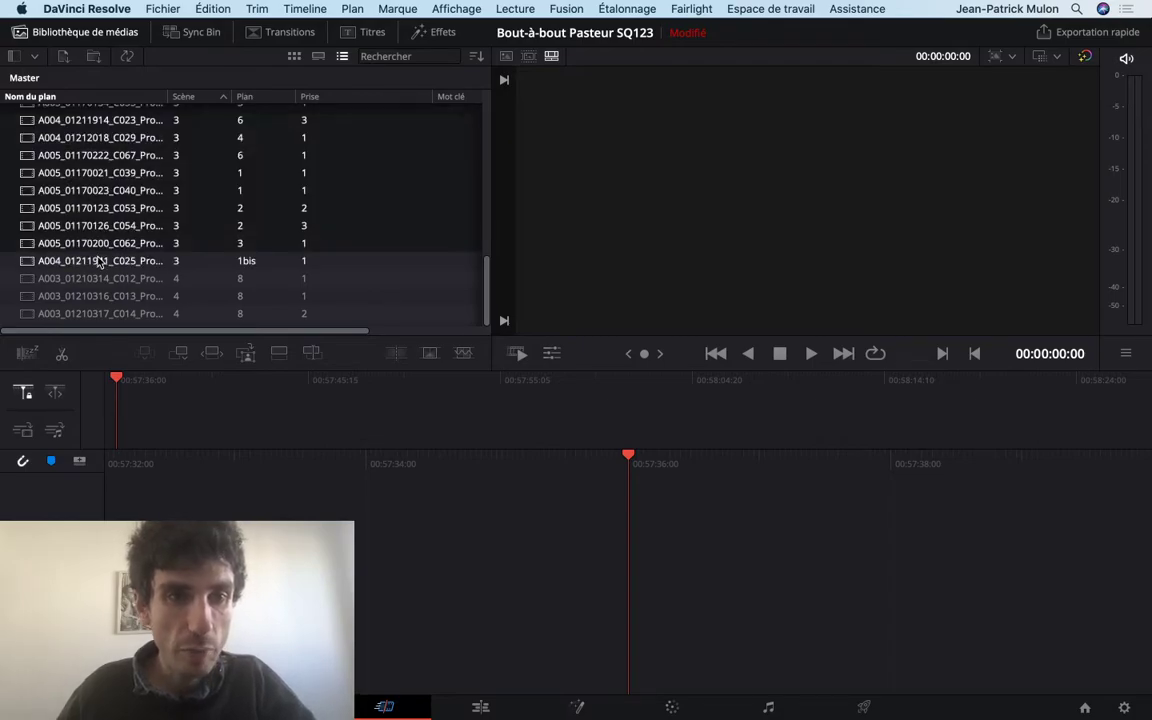
Step: Move the scene 3 clips into a new bin and start renaming Chutier 8 to SQ3
{"action": "right_click", "coordinate": [104, 224]}
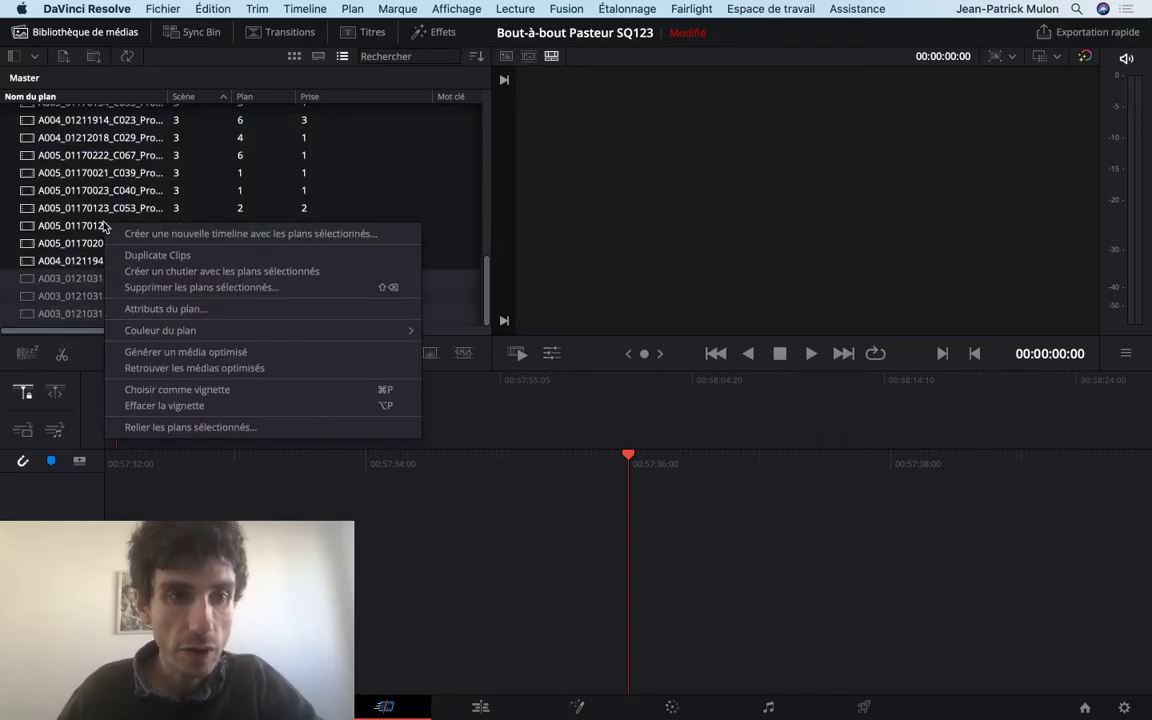
{"action": "left_click", "coordinate": [168, 271]}
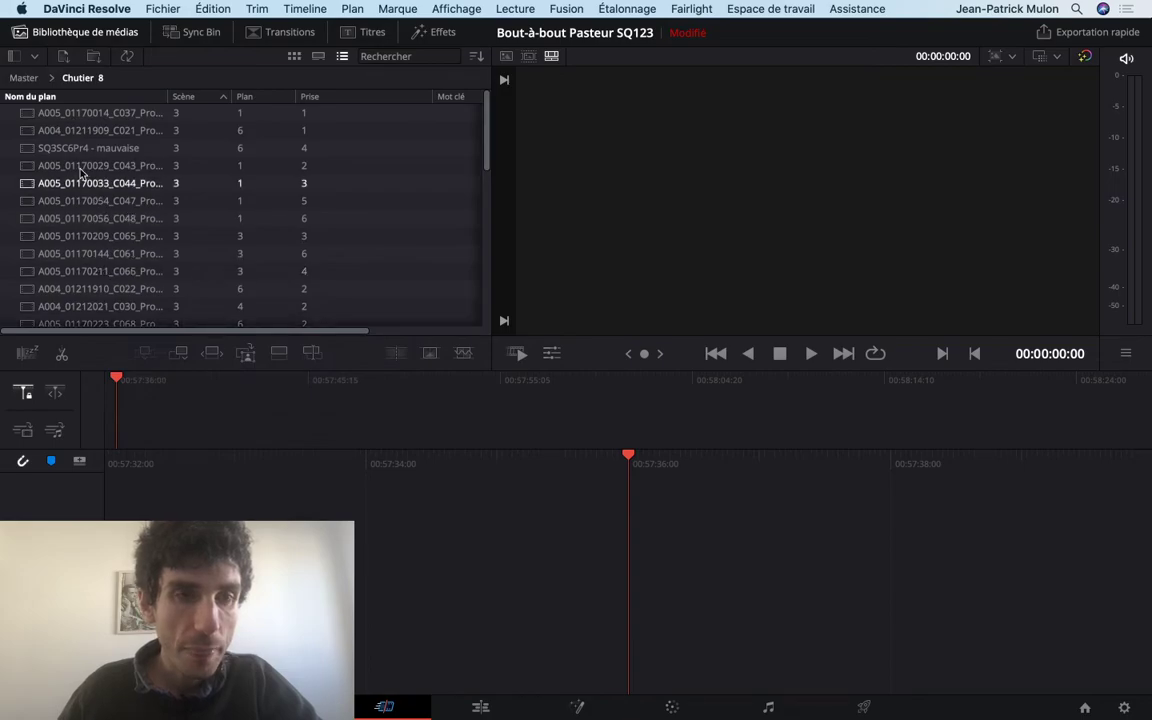
{"action": "left_click", "coordinate": [24, 79]}
{"action": "left_click", "coordinate": [63, 150]}
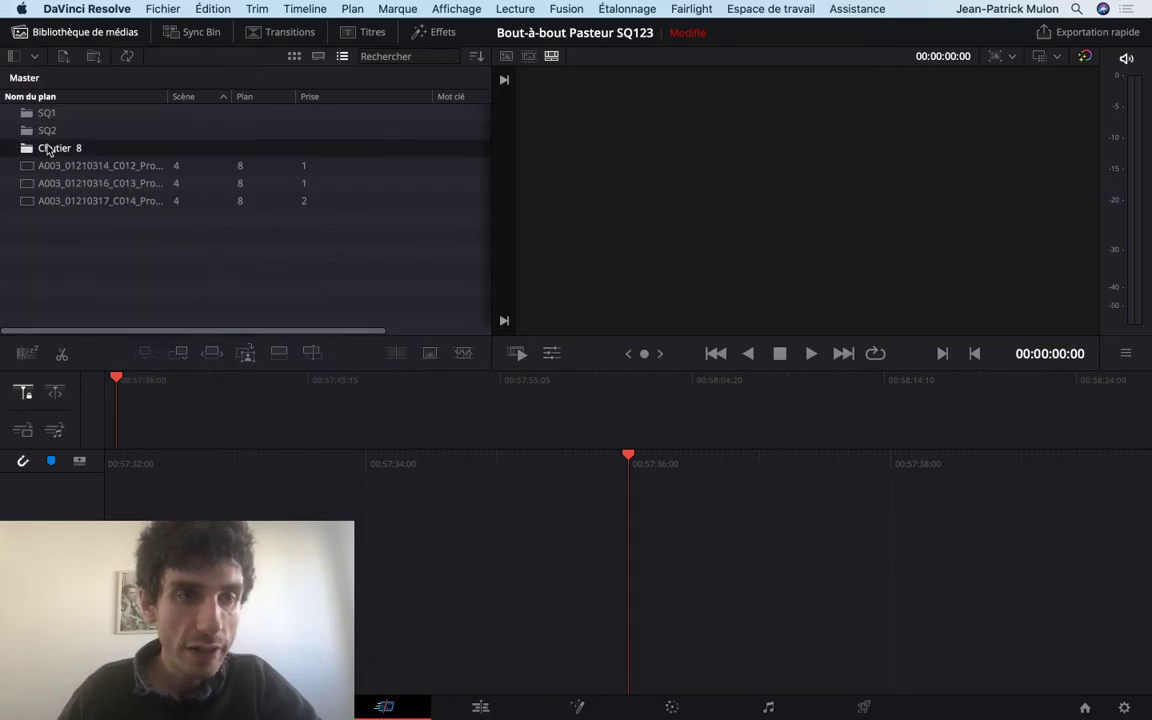
{"action": "left_click", "coordinate": [60, 148]}
{"action": "type", "text": "SQ3"}
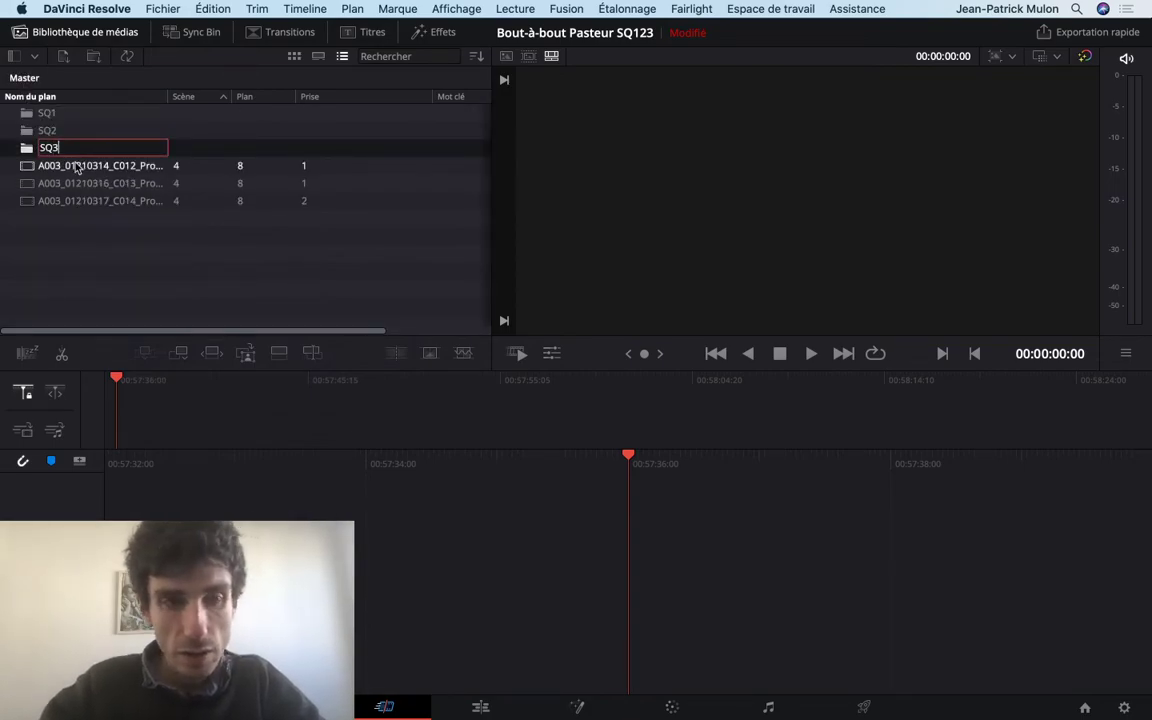
Step: Put the three leftover scene 4 clips into a new bin named 'SQ4 (plans de coupe)'
{"action": "left_click", "coordinate": [92, 283]}
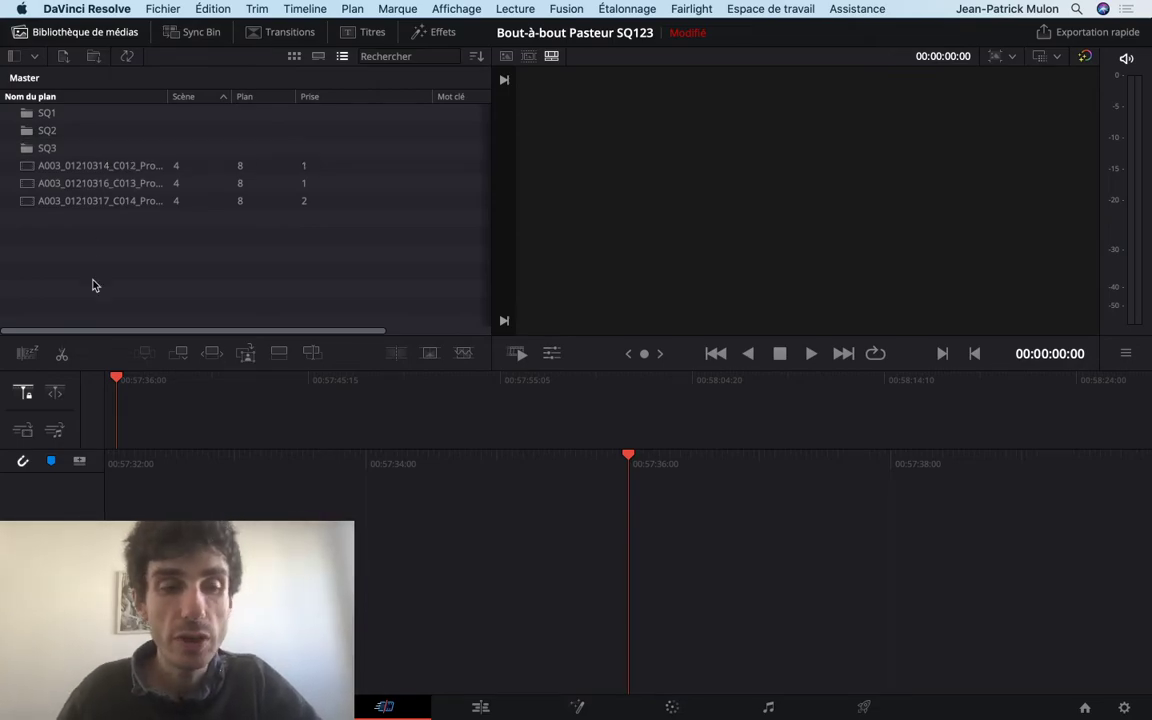
{"action": "left_click_drag", "start_coordinate": [97, 230], "coordinate": [91, 174]}
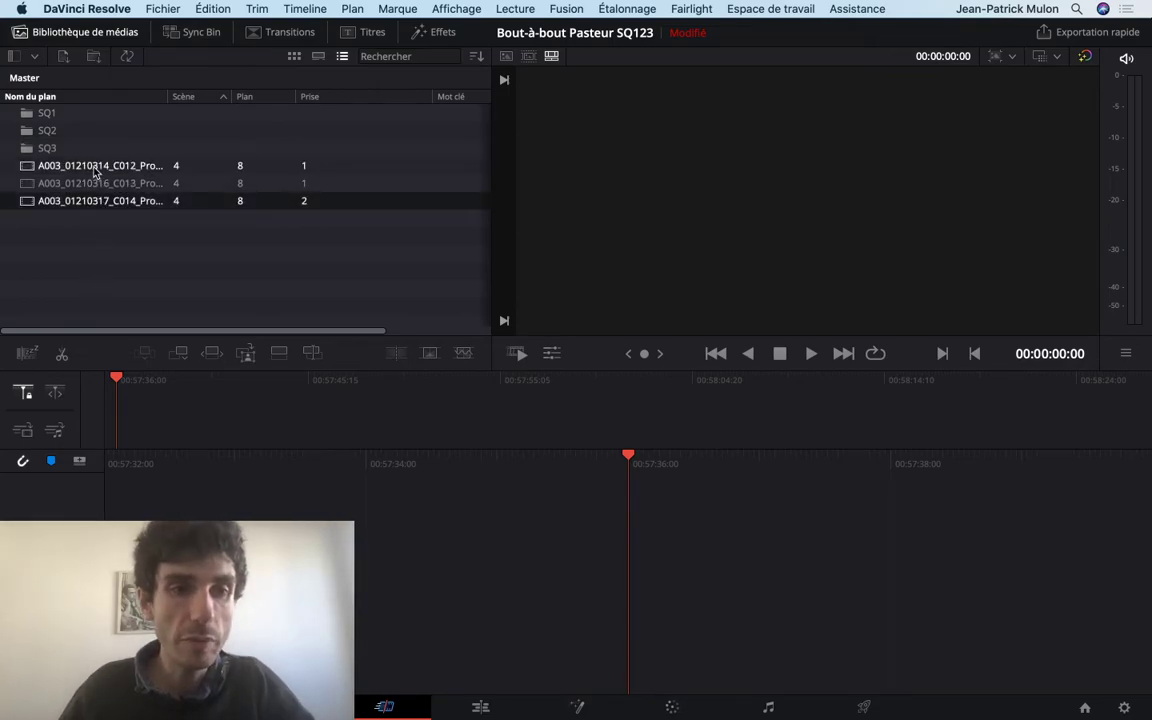
{"action": "right_click", "coordinate": [91, 183]}
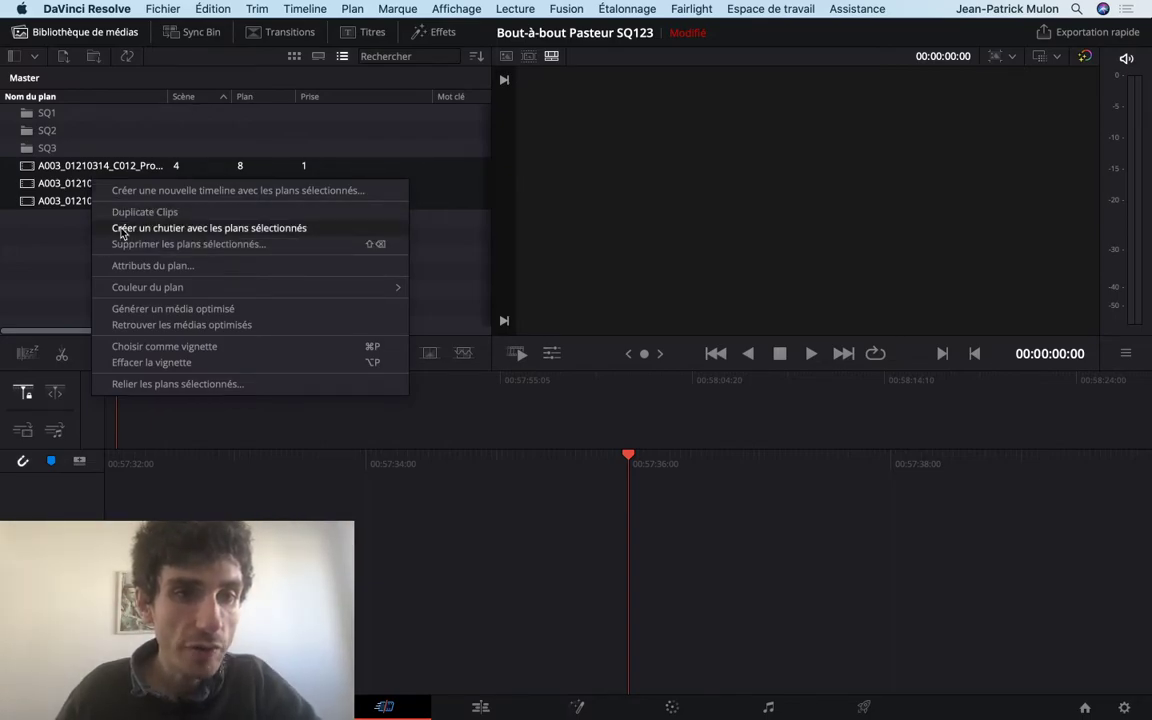
{"action": "left_click", "coordinate": [122, 230]}
{"action": "left_click", "coordinate": [42, 79]}
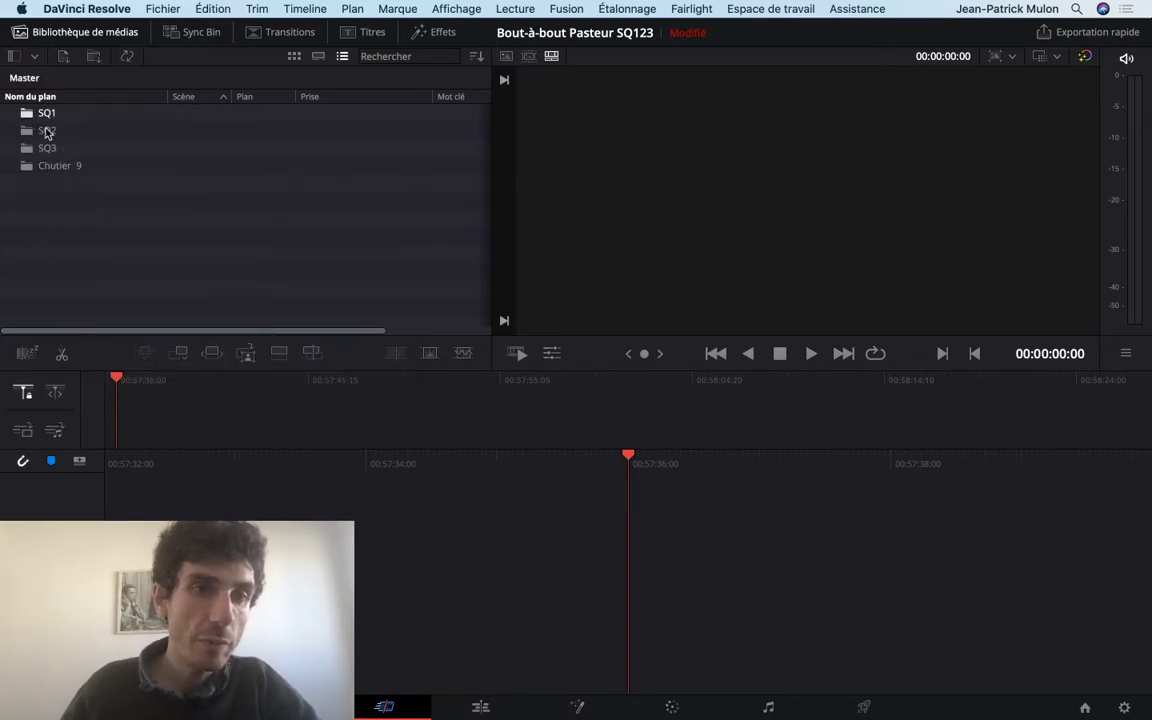
{"action": "double_click", "coordinate": [55, 166]}
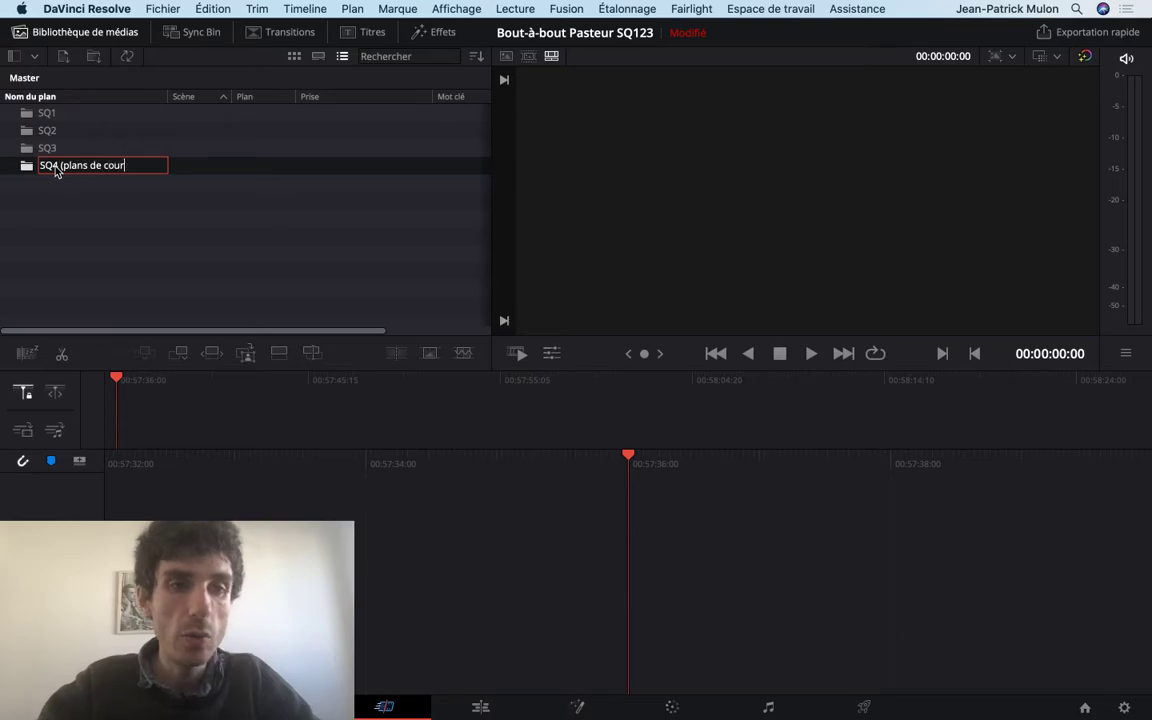
{"action": "type", "text": ")"}
{"action": "key", "text": "Return"}
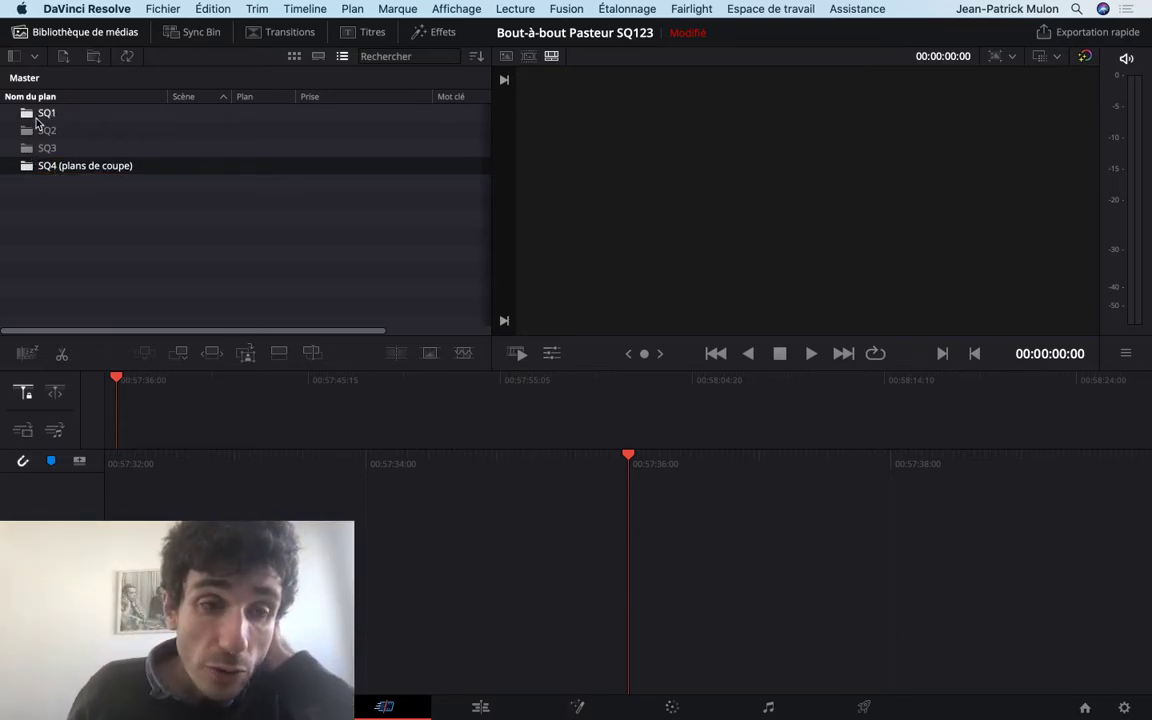
Step: Open the SQ1, SQ2 and SQ3 bins in turn, ending in SQ1 with its first clip selected
{"action": "double_click", "coordinate": [40, 115]}
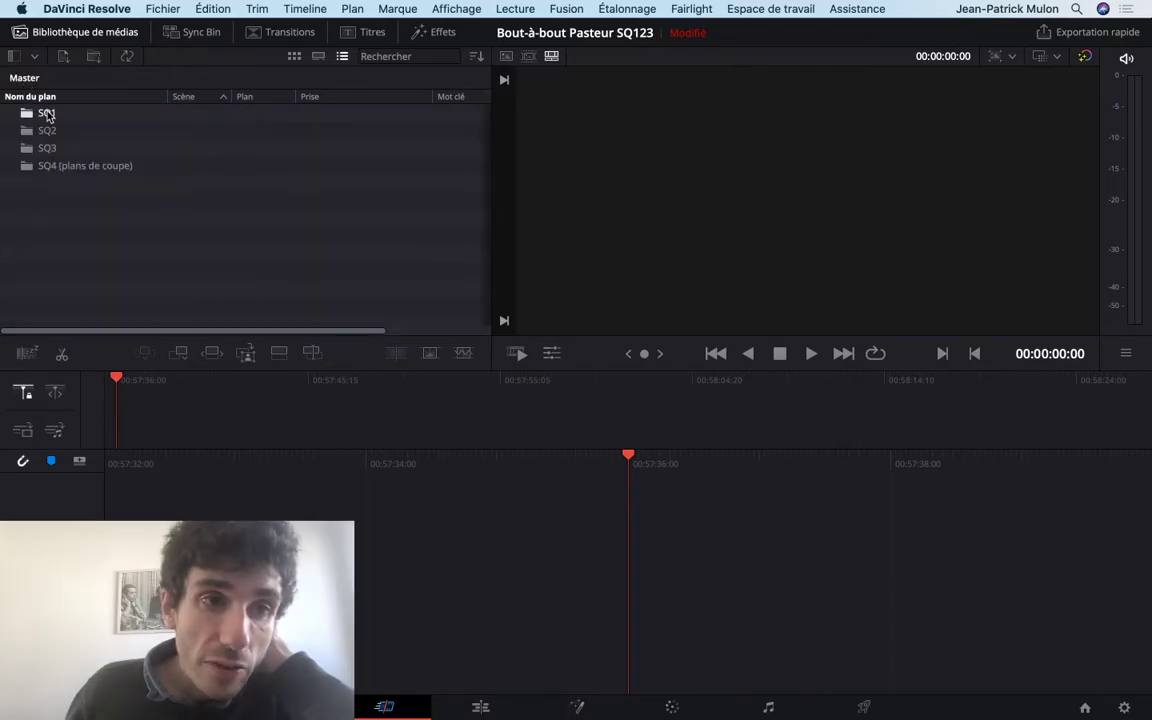
{"action": "double_click", "coordinate": [47, 130]}
{"action": "left_click", "coordinate": [24, 78]}
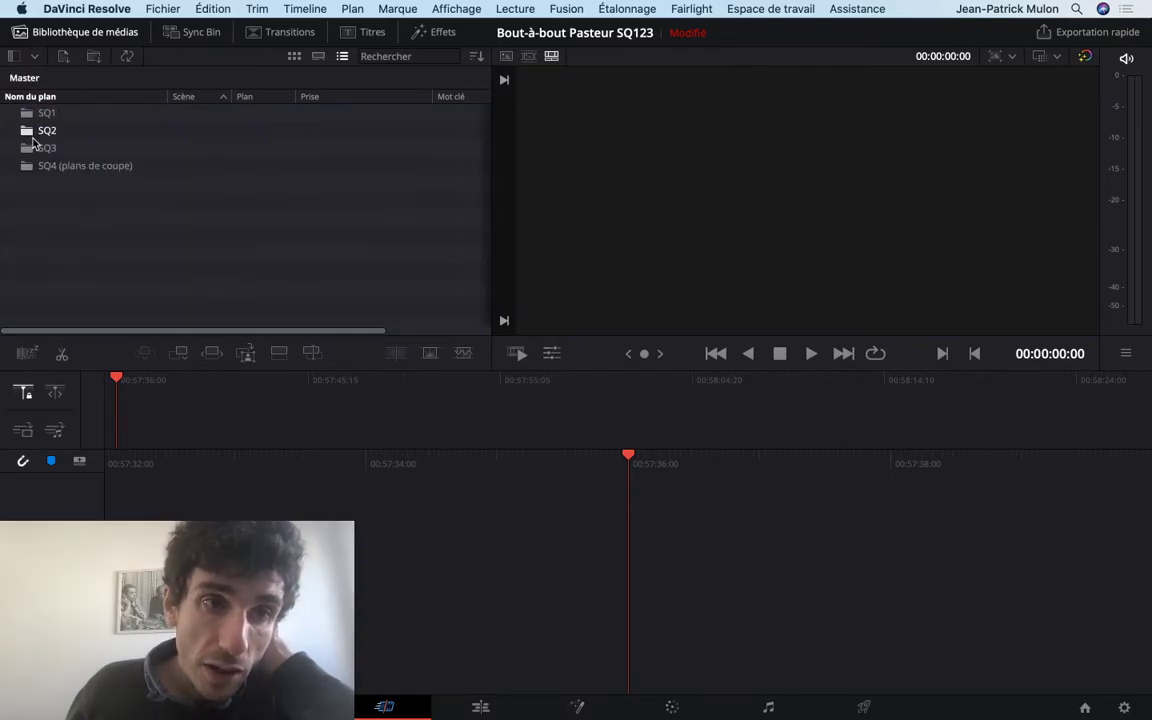
{"action": "double_click", "coordinate": [40, 147]}
{"action": "left_click", "coordinate": [24, 78]}
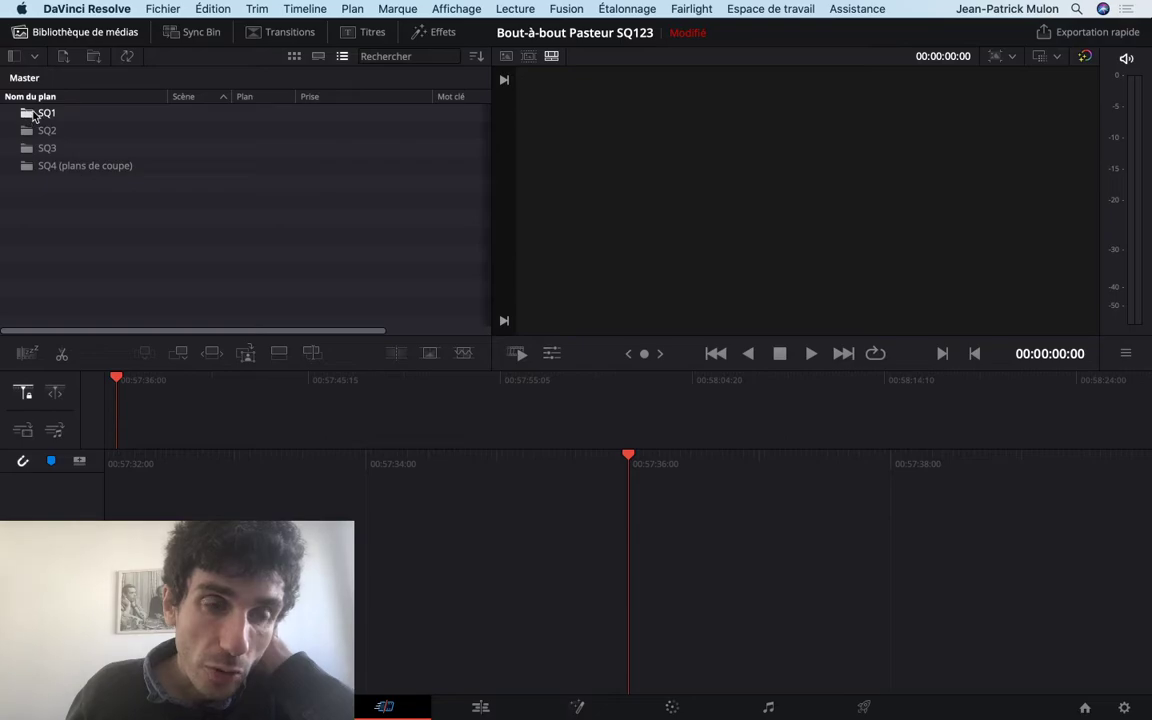
{"action": "double_click", "coordinate": [40, 114]}
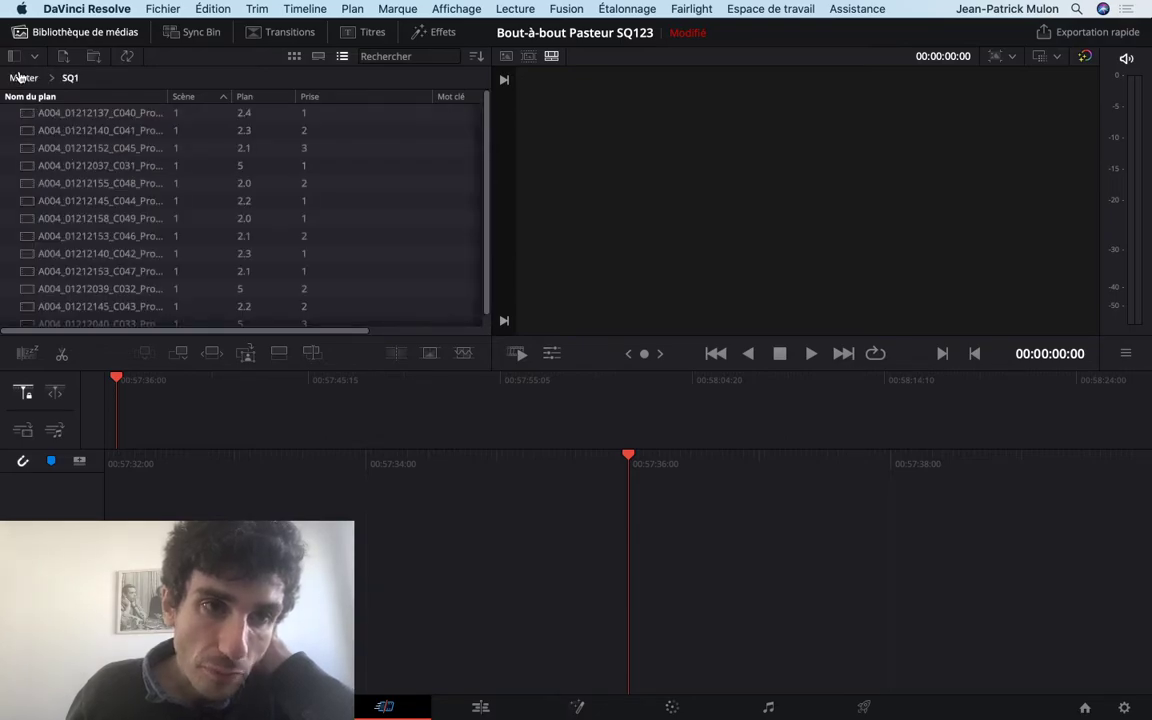
{"action": "left_click", "coordinate": [28, 78]}
{"action": "double_click", "coordinate": [47, 113]}
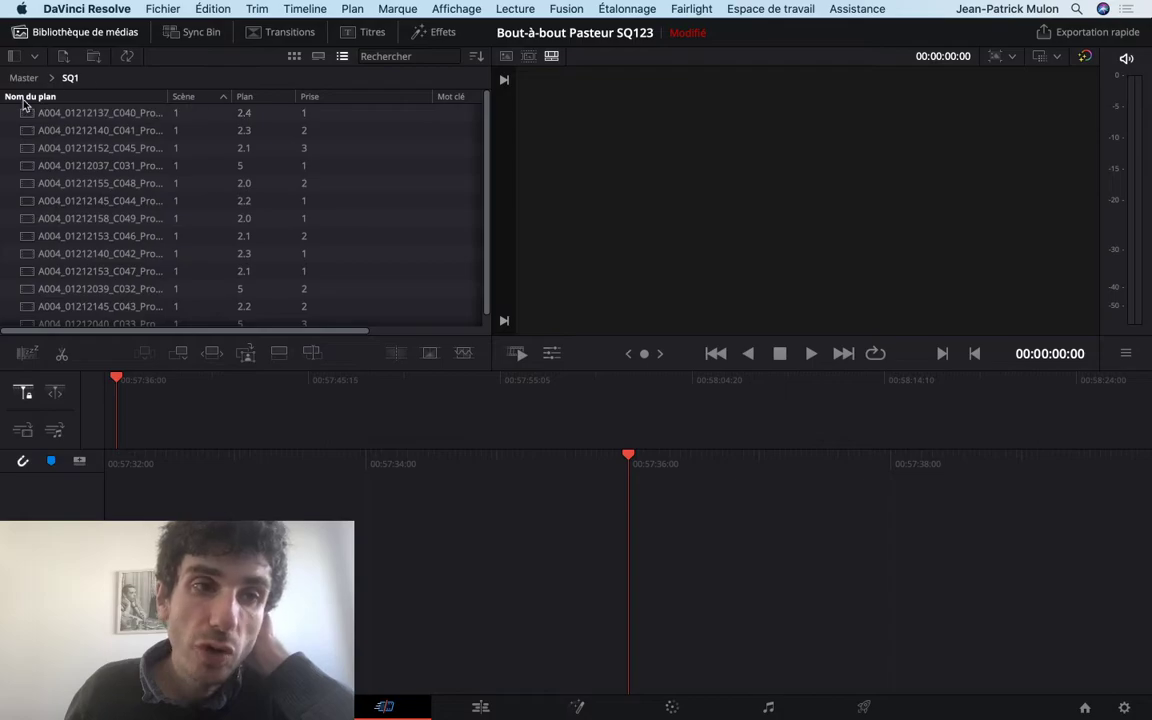
{"action": "left_click", "coordinate": [92, 112]}
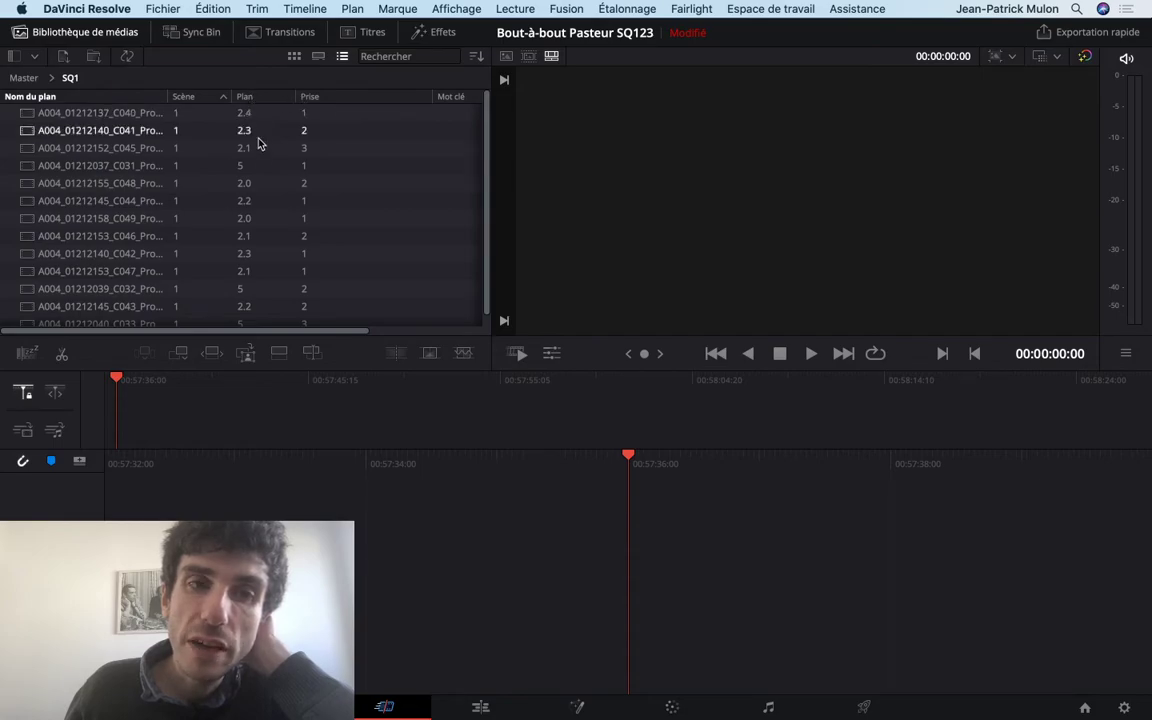
{"action": "scroll", "coordinate": [243, 261], "scroll_direction": "down", "scroll_amount": 1}
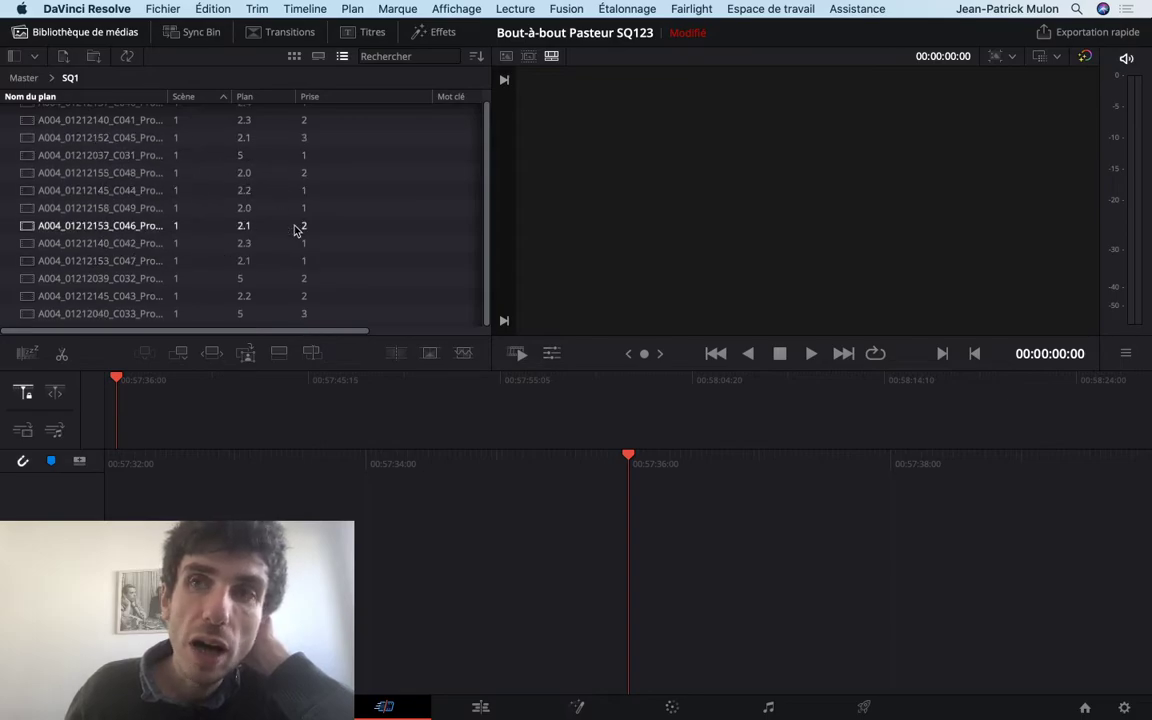
{"action": "scroll", "coordinate": [300, 225], "scroll_direction": "up", "scroll_amount": 1}
{"action": "scroll", "coordinate": [300, 225], "scroll_direction": "down", "scroll_amount": 1}
{"action": "right_click", "coordinate": [187, 103]}
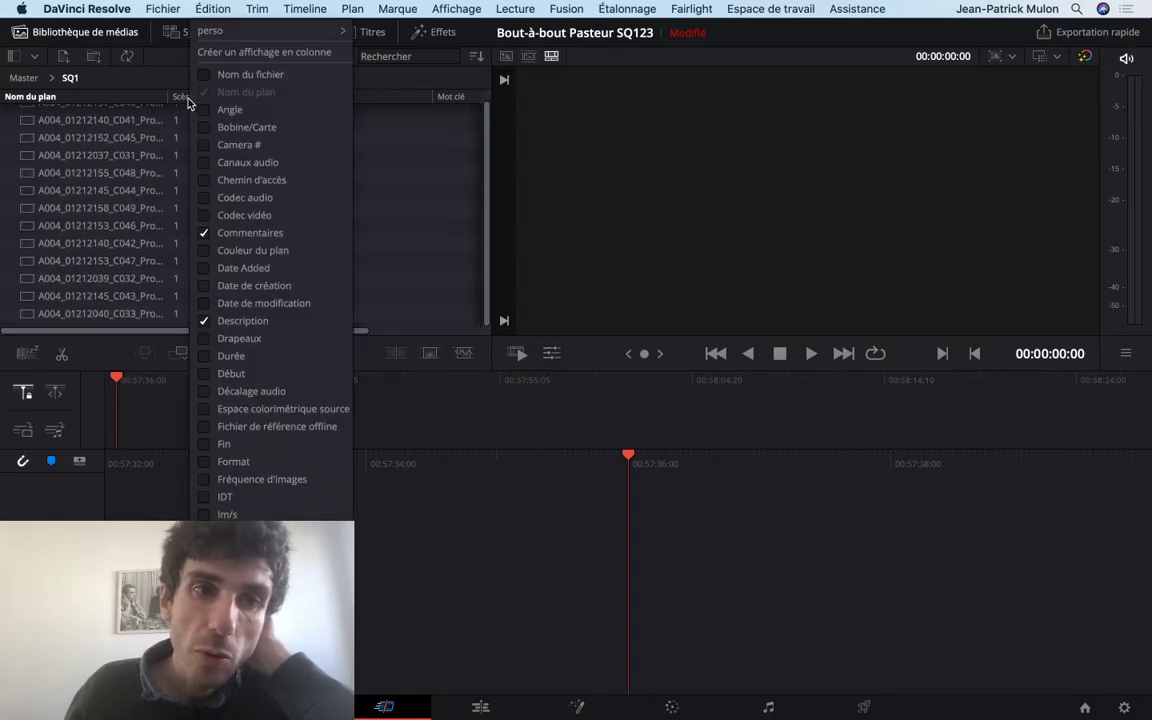
{"action": "scroll", "coordinate": [276, 472], "scroll_direction": "down", "scroll_amount": 4}
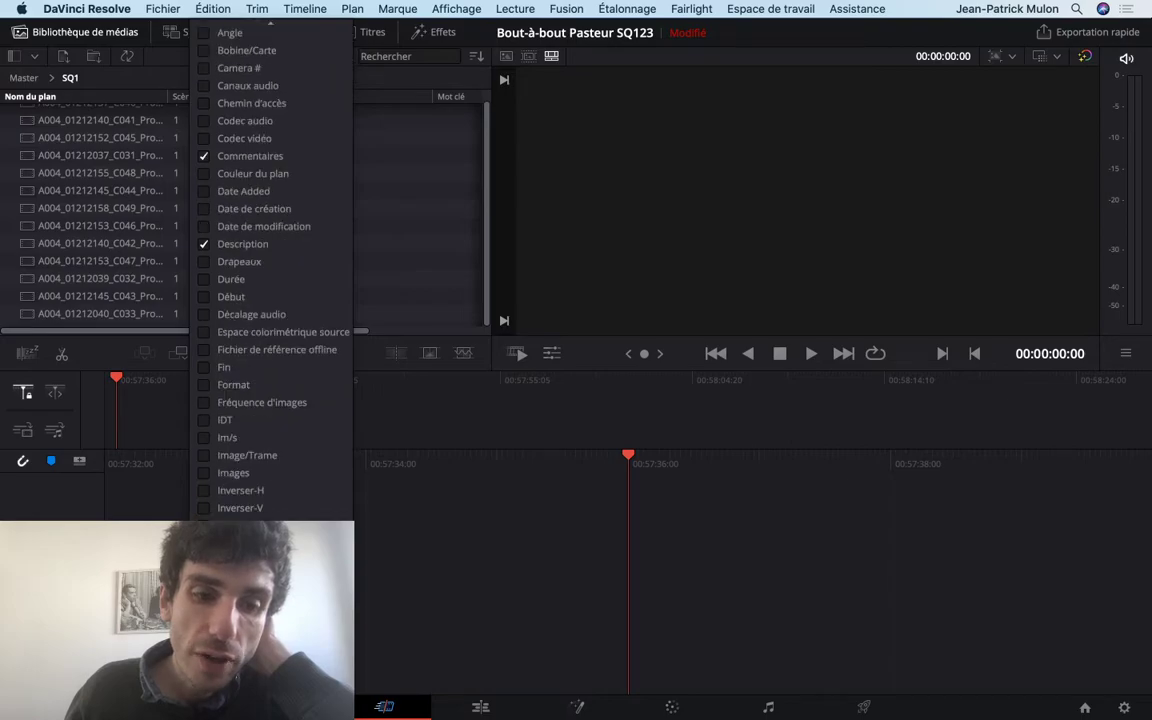
{"action": "scroll", "coordinate": [276, 450], "scroll_direction": "down", "scroll_amount": 5}
{"action": "scroll", "coordinate": [276, 450], "scroll_direction": "down", "scroll_amount": 2}
{"action": "scroll", "coordinate": [276, 450], "scroll_direction": "down", "scroll_amount": 3}
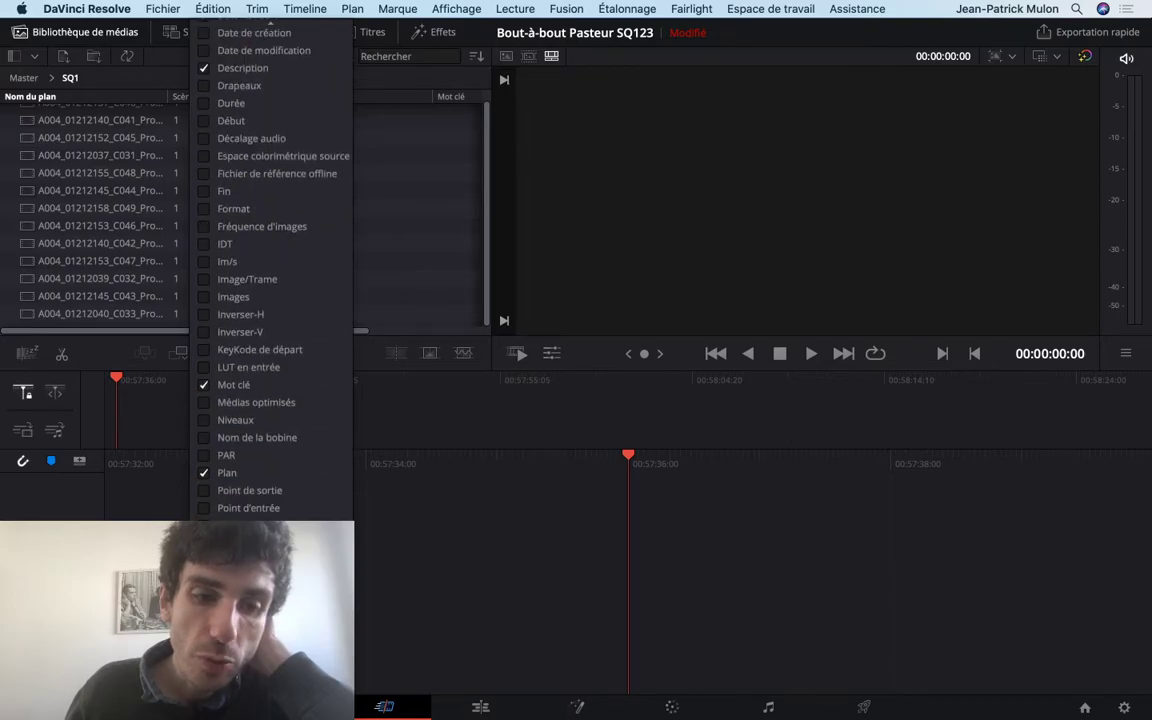
{"action": "left_click", "coordinate": [420, 148]}
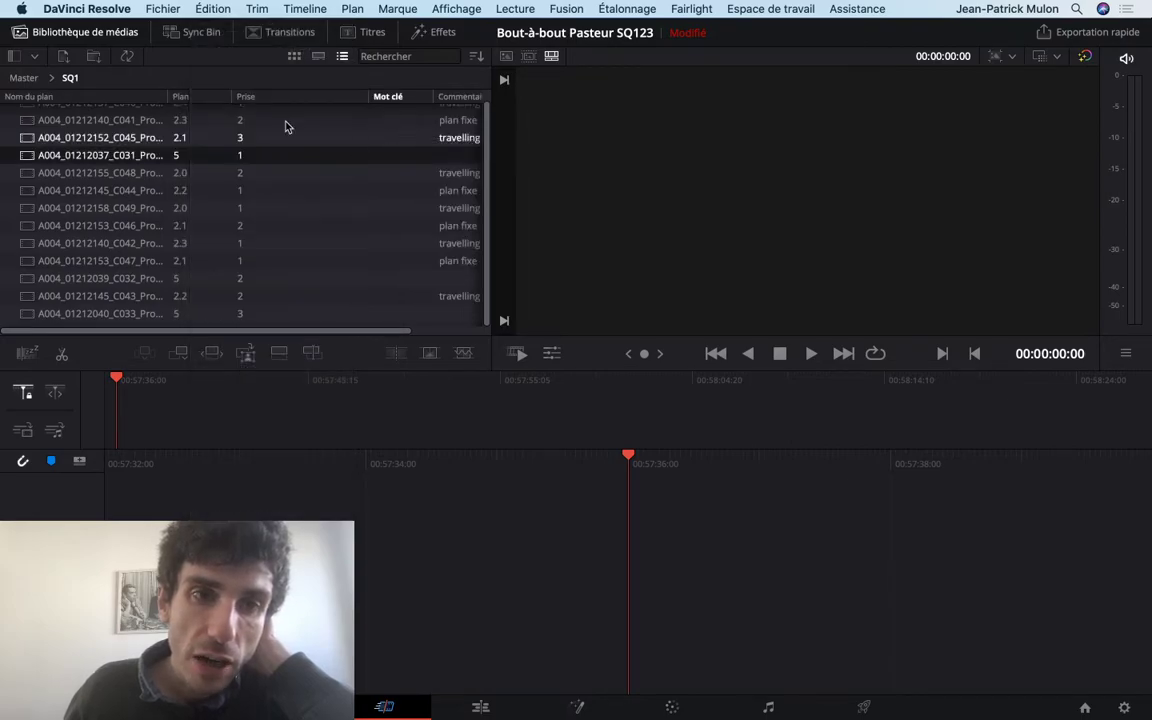
{"action": "scroll", "coordinate": [203, 113], "scroll_direction": "up", "scroll_amount": 1}
{"action": "left_click", "coordinate": [202, 97]}
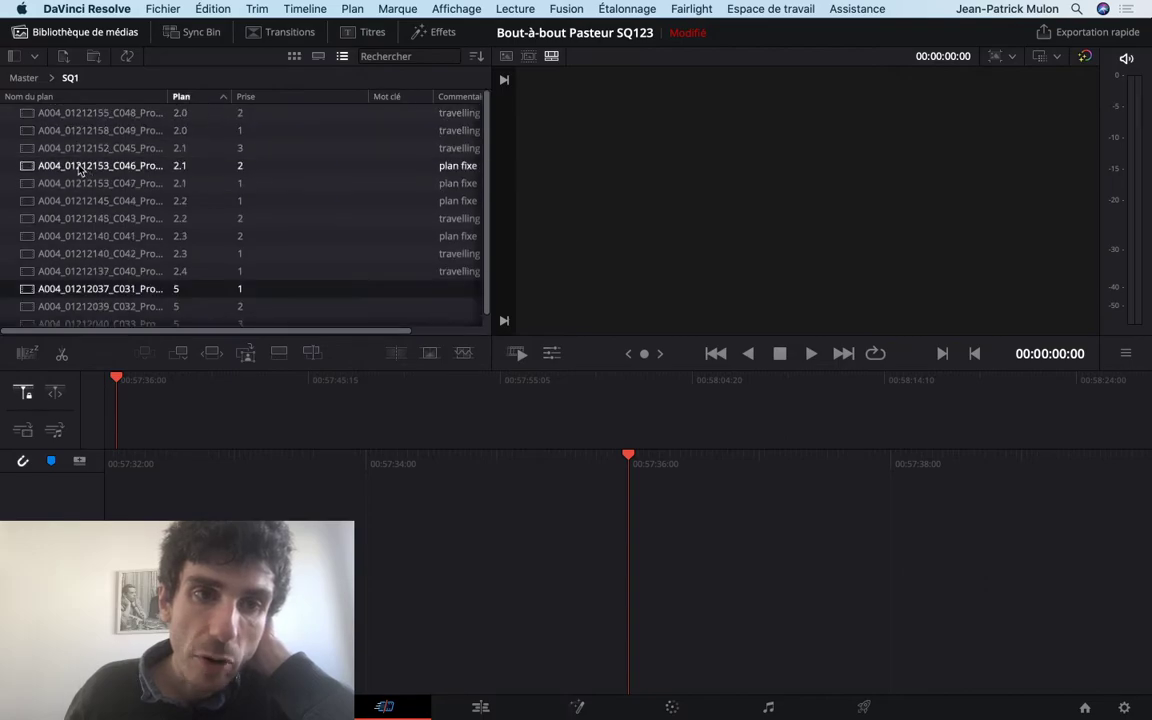
{"action": "scroll", "coordinate": [240, 215], "scroll_direction": "down", "scroll_amount": 1}
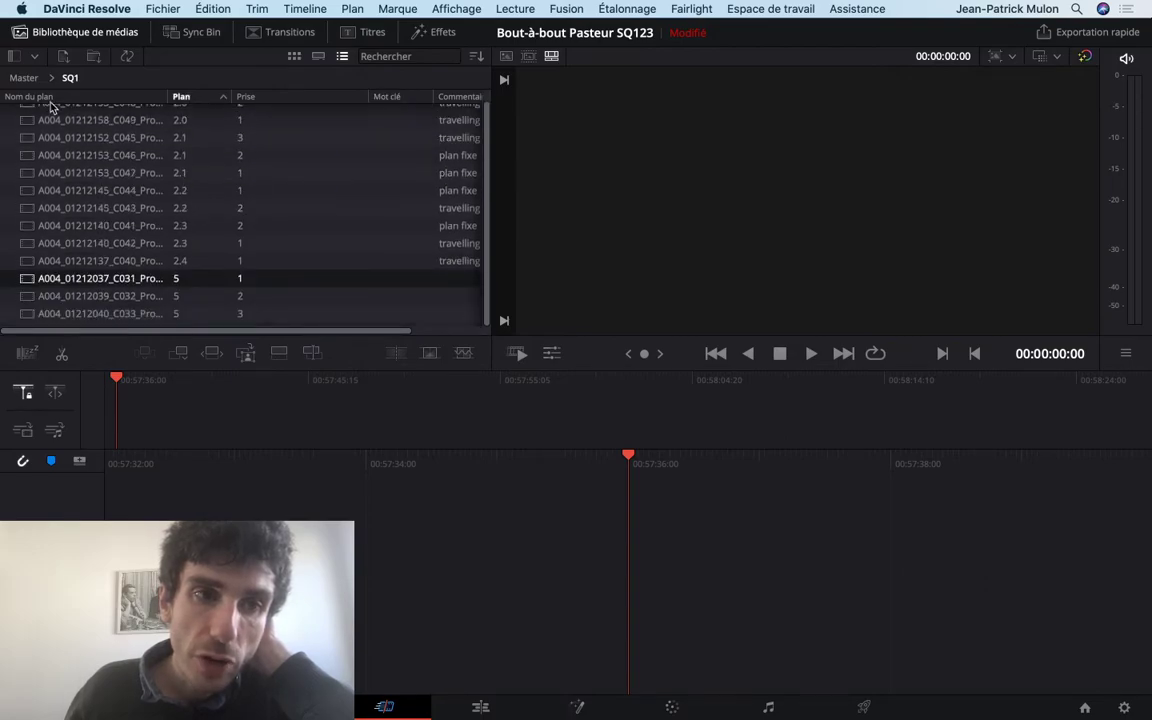
{"action": "left_click", "coordinate": [24, 79]}
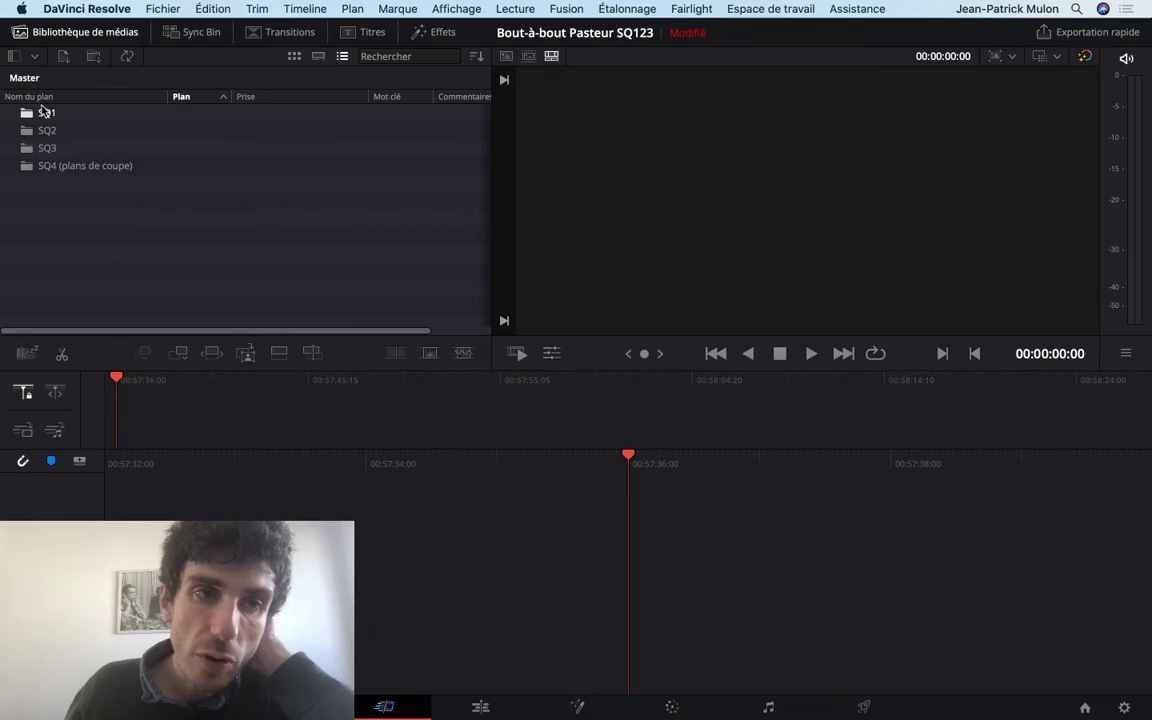
{"action": "double_click", "coordinate": [44, 112]}
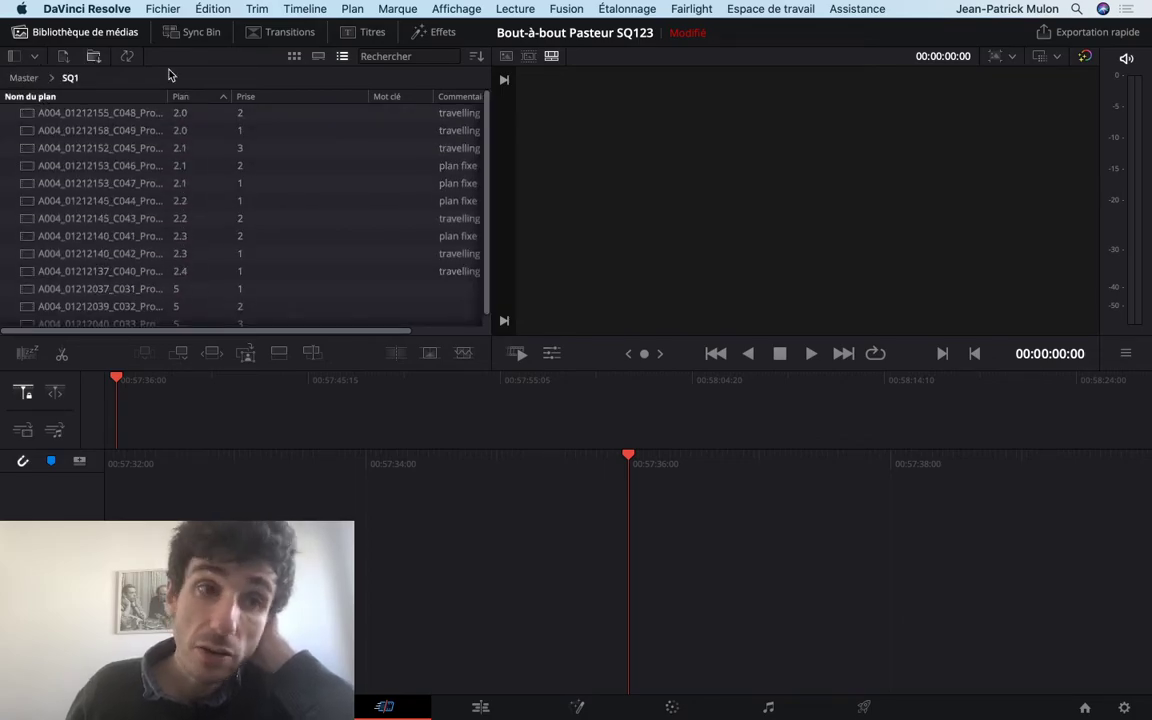
{"action": "key", "text": "cmd+Tab"}
{"action": "scroll", "coordinate": [405, 284], "scroll_direction": "up", "scroll_amount": 5}
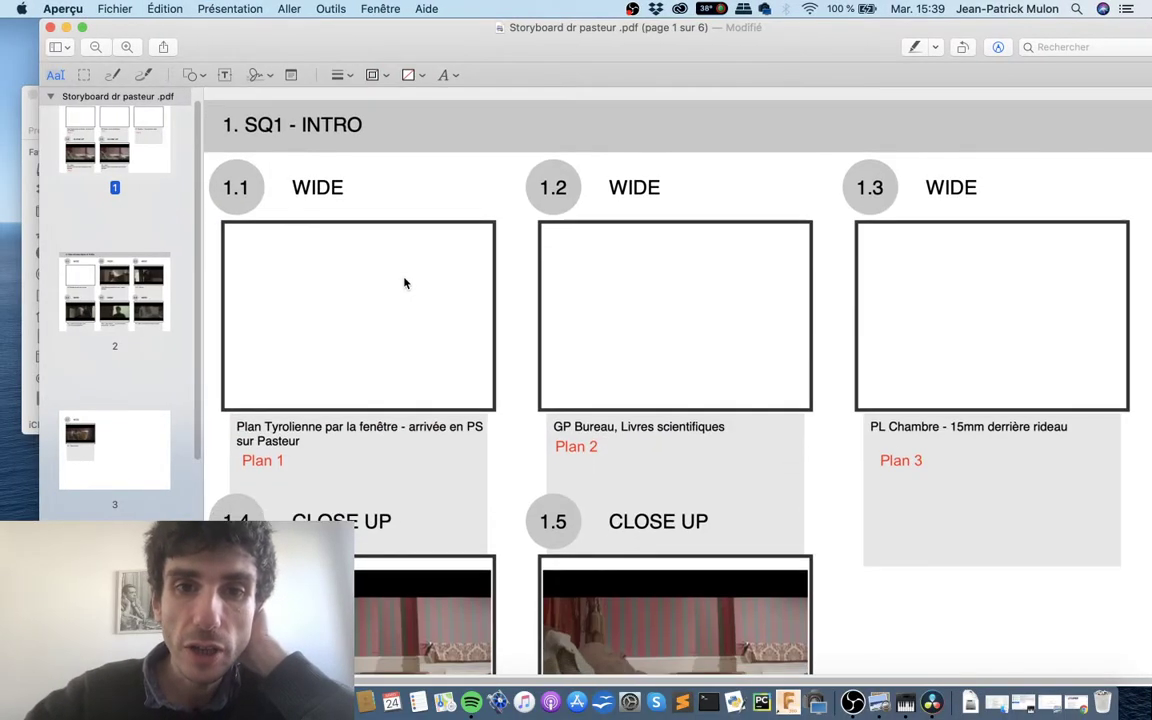
{"action": "scroll", "coordinate": [405, 284], "scroll_direction": "down", "scroll_amount": 2}
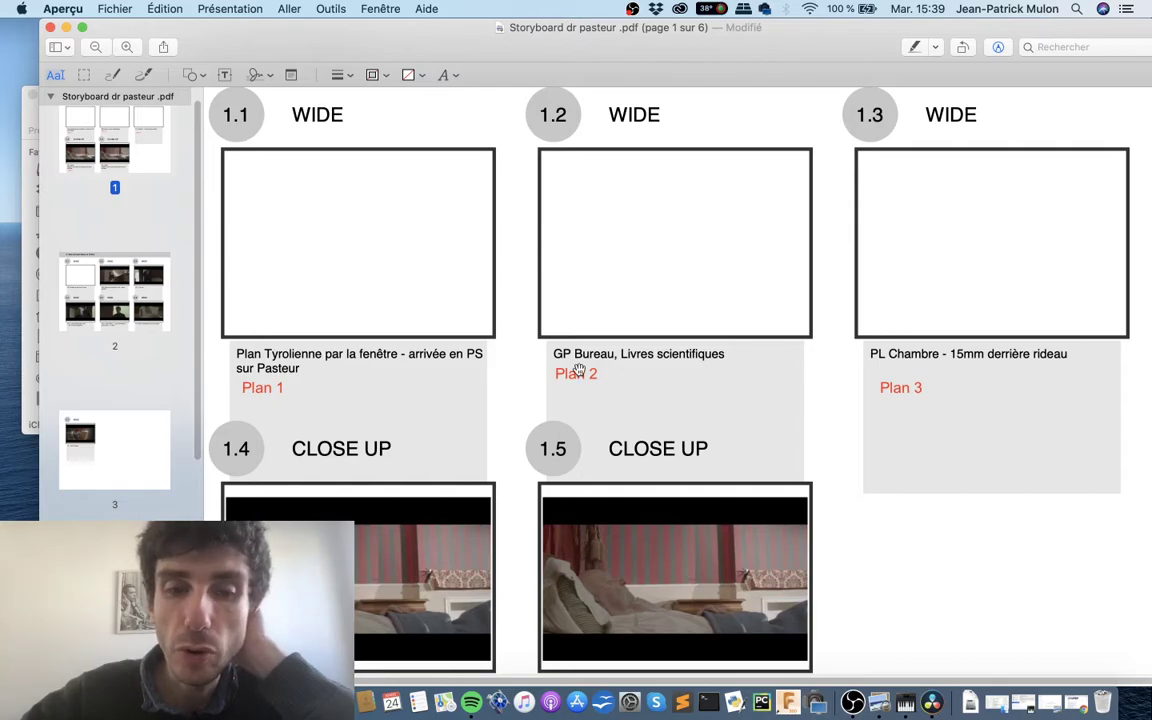
{"action": "scroll", "coordinate": [436, 370], "scroll_direction": "down", "scroll_amount": 5}
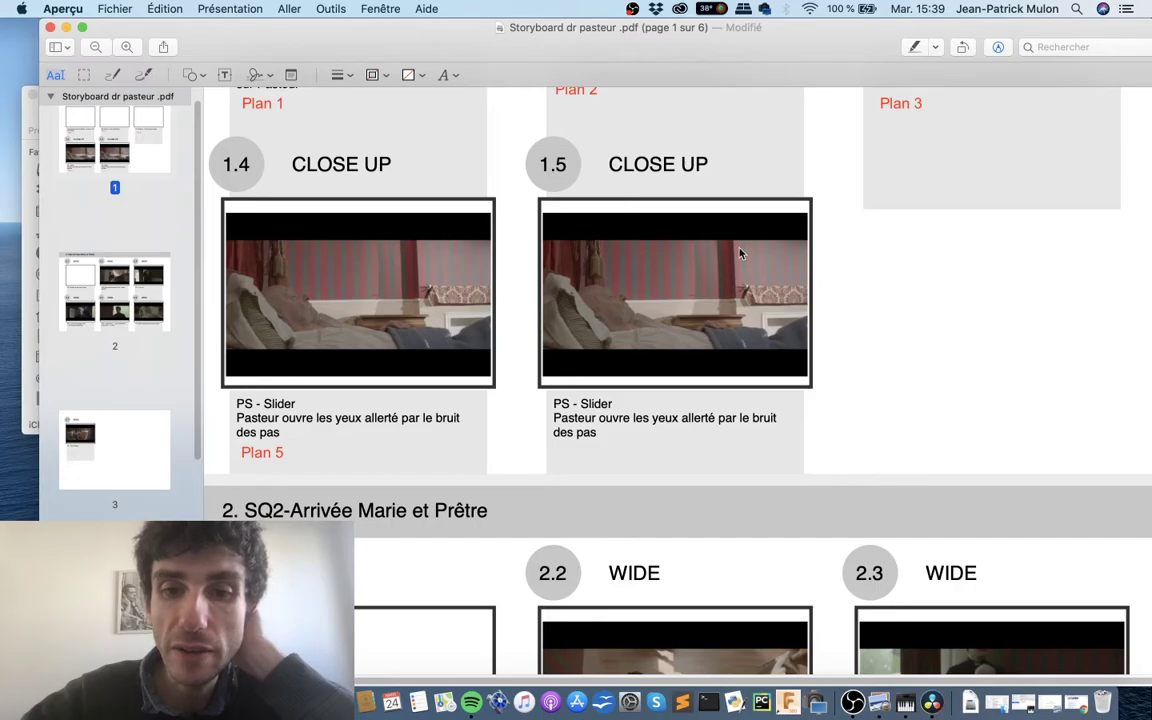
{"action": "key", "text": "ctrl+Right"}
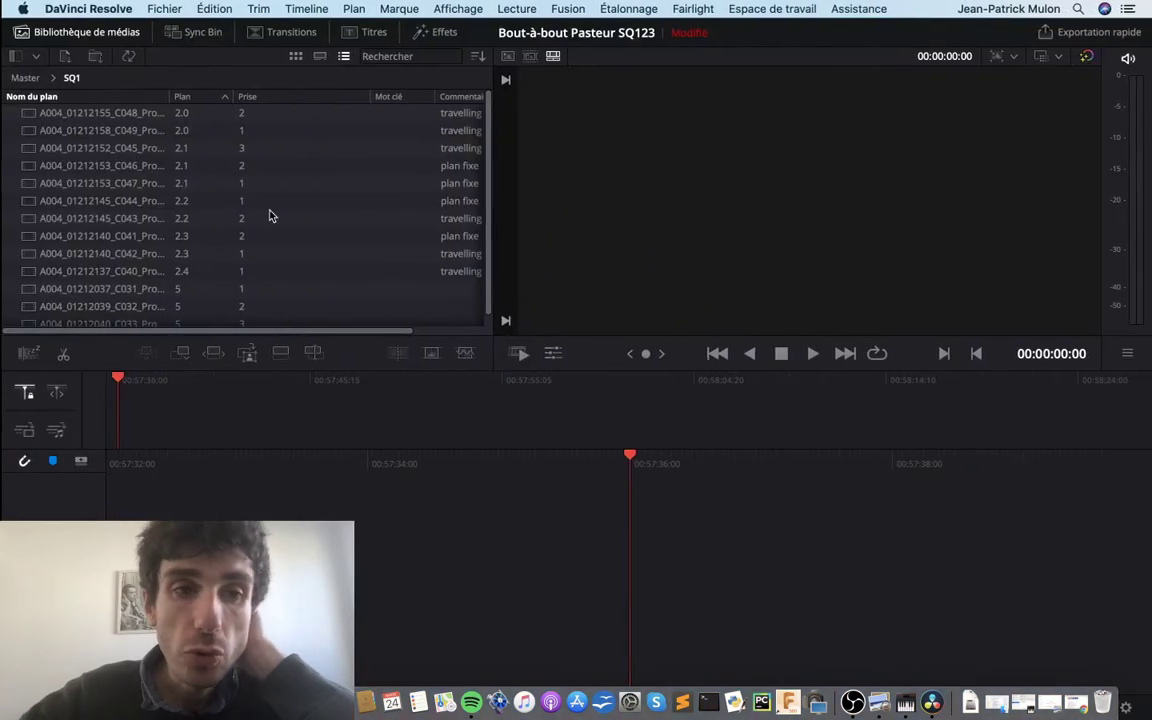
Step: In the SQ2 bin, correct clip C013's Plan value from 22 to 2
{"action": "left_click", "coordinate": [25, 80]}
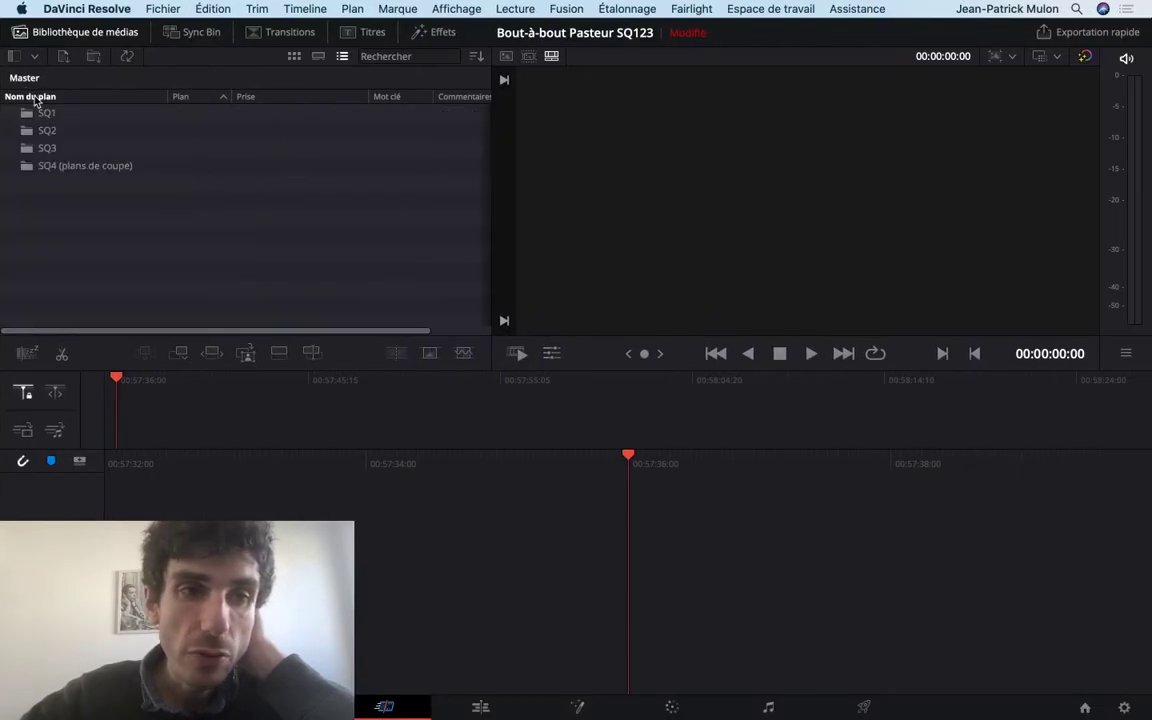
{"action": "double_click", "coordinate": [44, 131]}
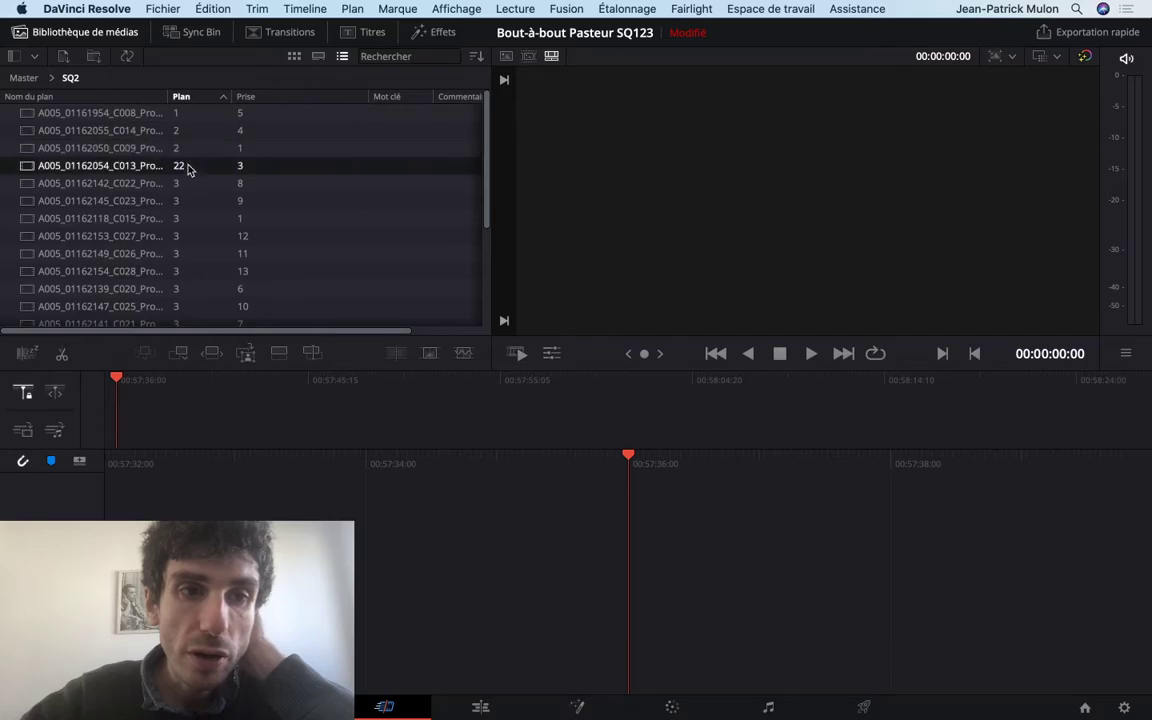
{"action": "key", "text": "BackSpace"}
{"action": "key", "text": "Return"}
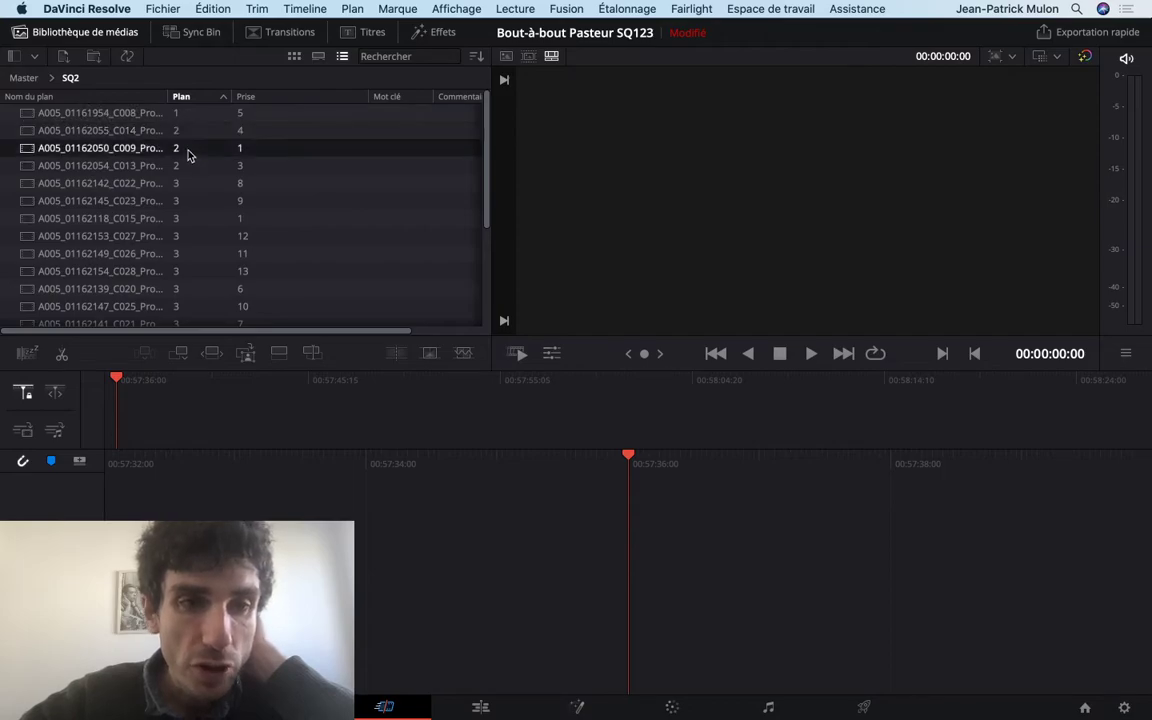
{"action": "scroll", "coordinate": [193, 190], "scroll_direction": "down", "scroll_amount": 2}
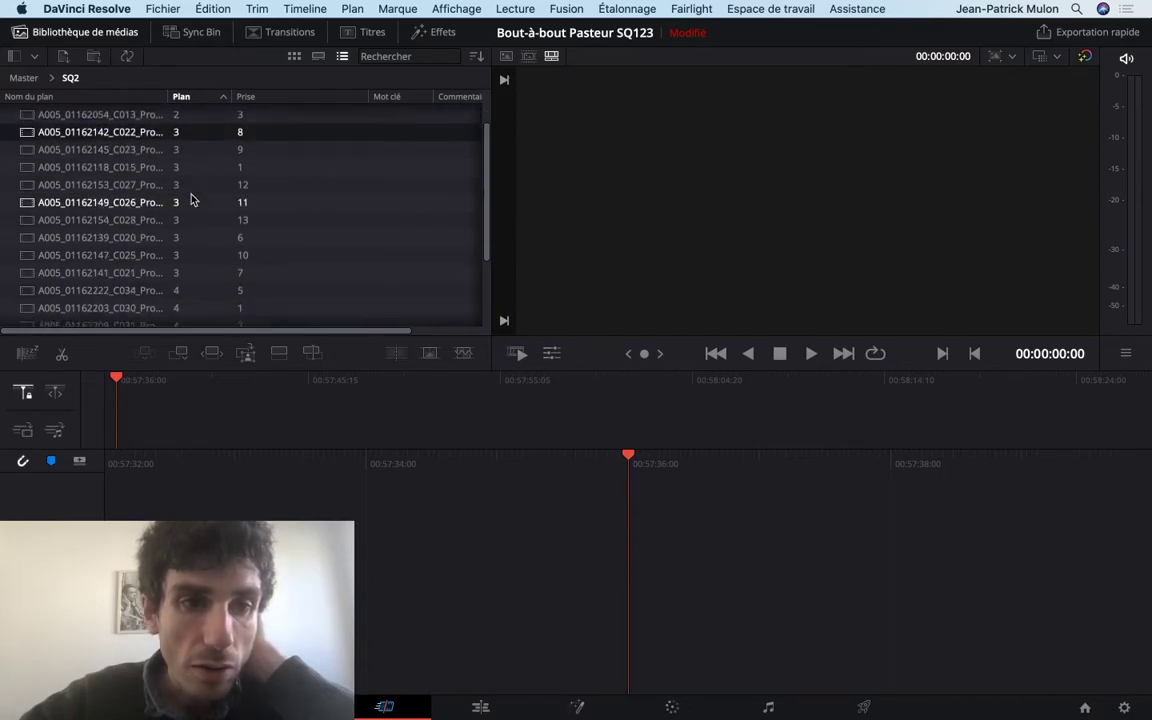
{"action": "scroll", "coordinate": [193, 198], "scroll_direction": "down", "scroll_amount": 3}
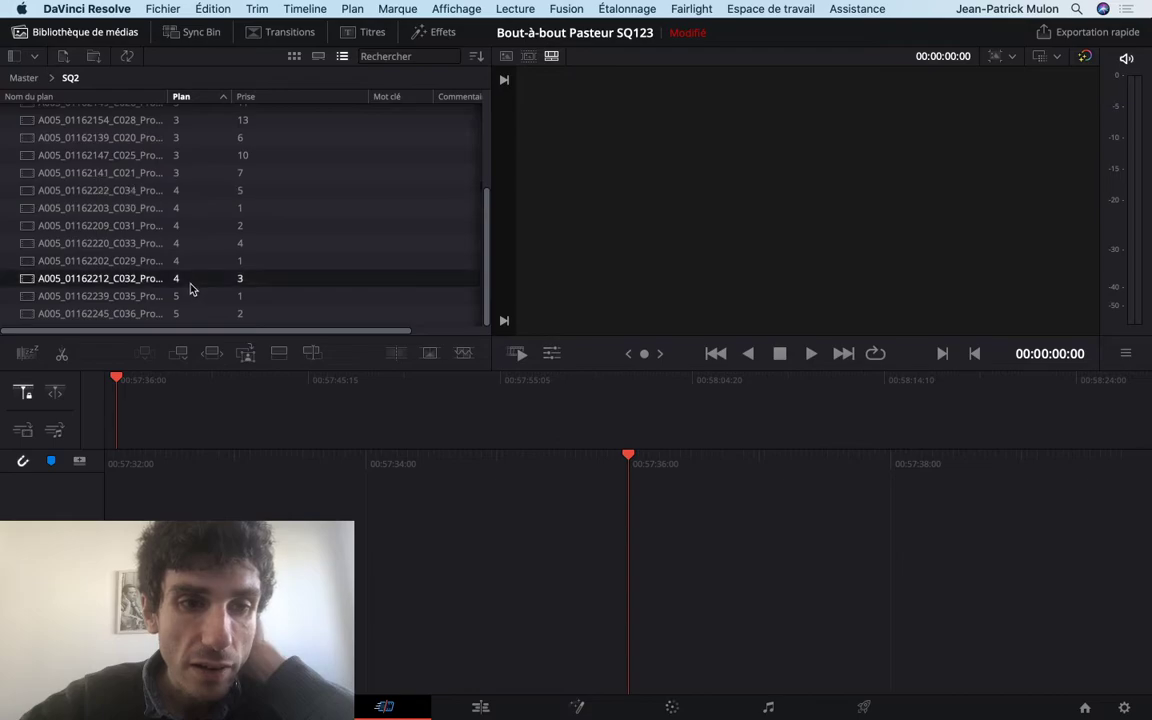
{"action": "key", "text": "ctrl+Left"}
{"action": "scroll", "coordinate": [334, 391], "scroll_direction": "down", "scroll_amount": 5}
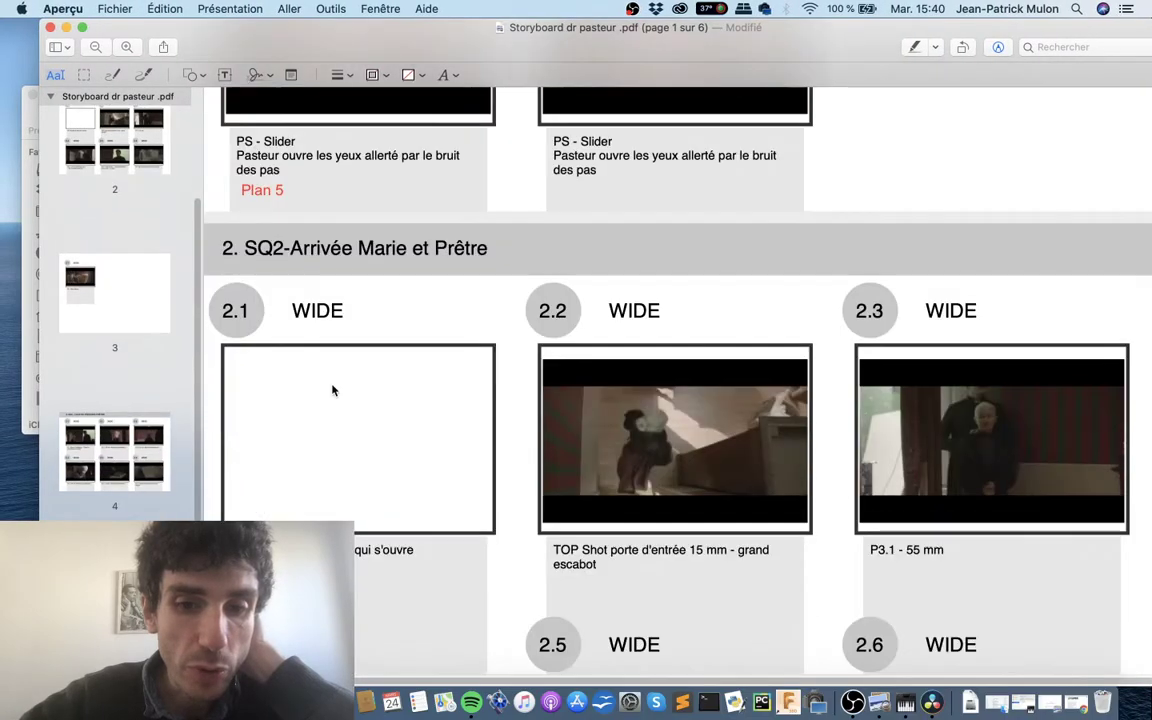
{"action": "scroll", "coordinate": [334, 391], "scroll_direction": "down", "scroll_amount": 3}
{"action": "scroll", "coordinate": [334, 391], "scroll_direction": "down", "scroll_amount": 2}
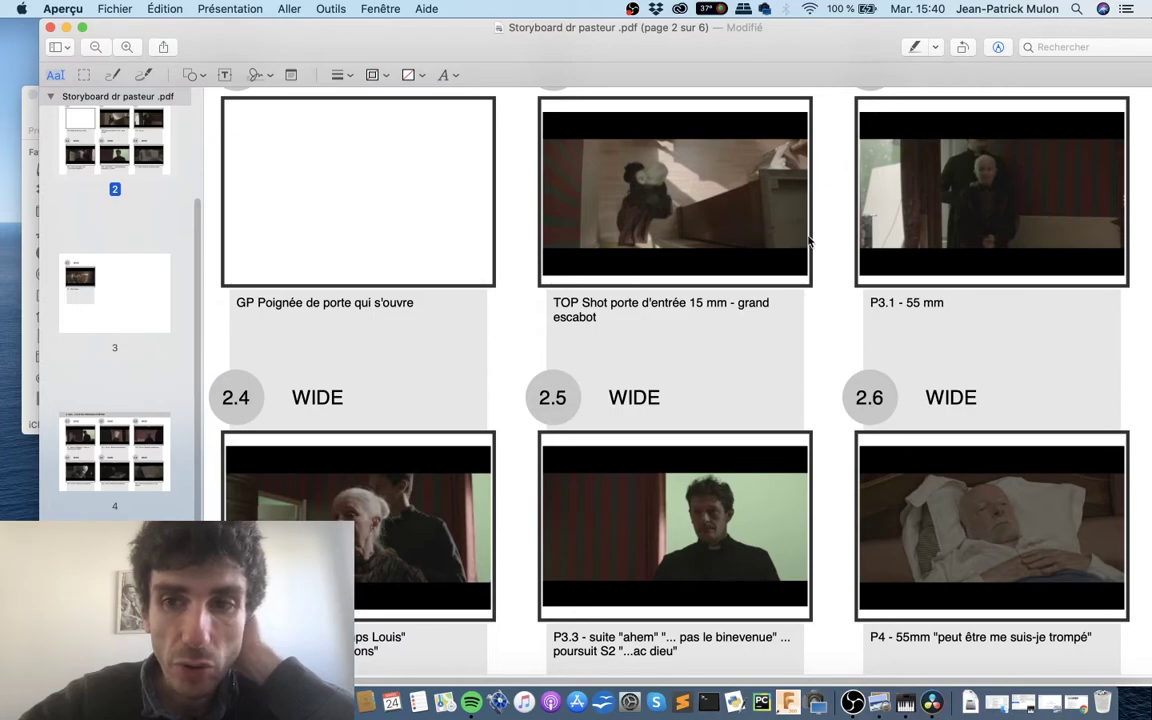
{"action": "scroll", "coordinate": [600, 450], "scroll_direction": "down", "scroll_amount": 5}
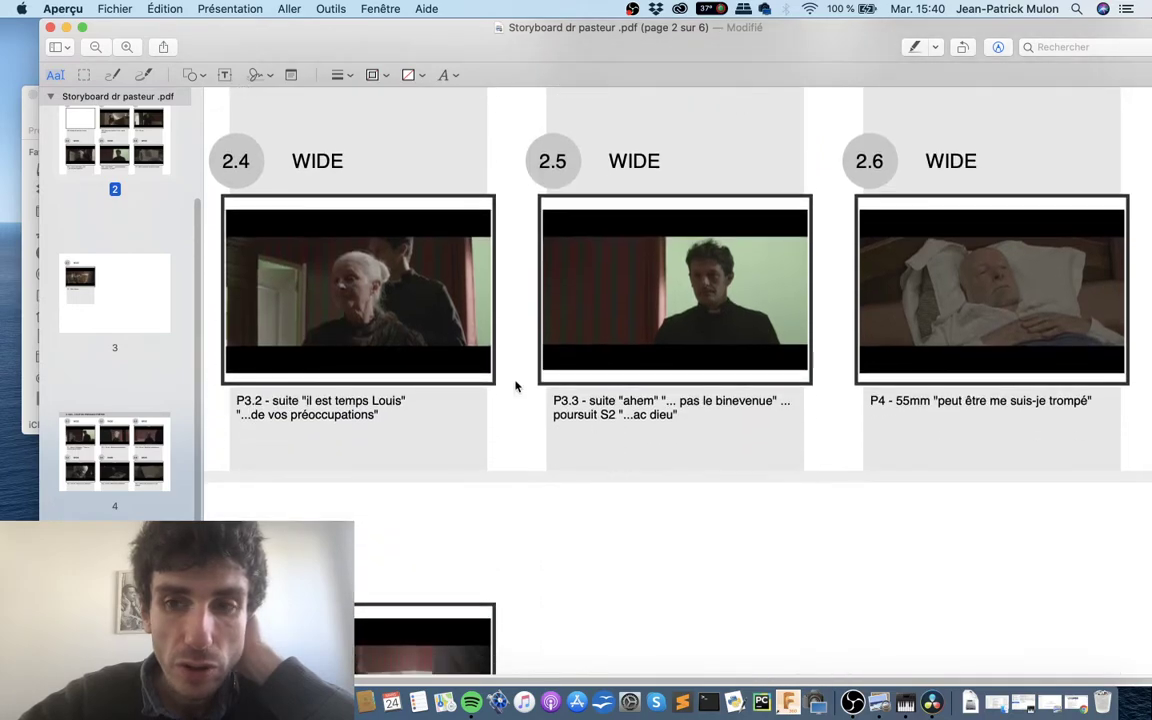
{"action": "scroll", "coordinate": [575, 370], "scroll_direction": "up", "scroll_amount": 2}
{"action": "scroll", "coordinate": [580, 340], "scroll_direction": "up", "scroll_amount": 5}
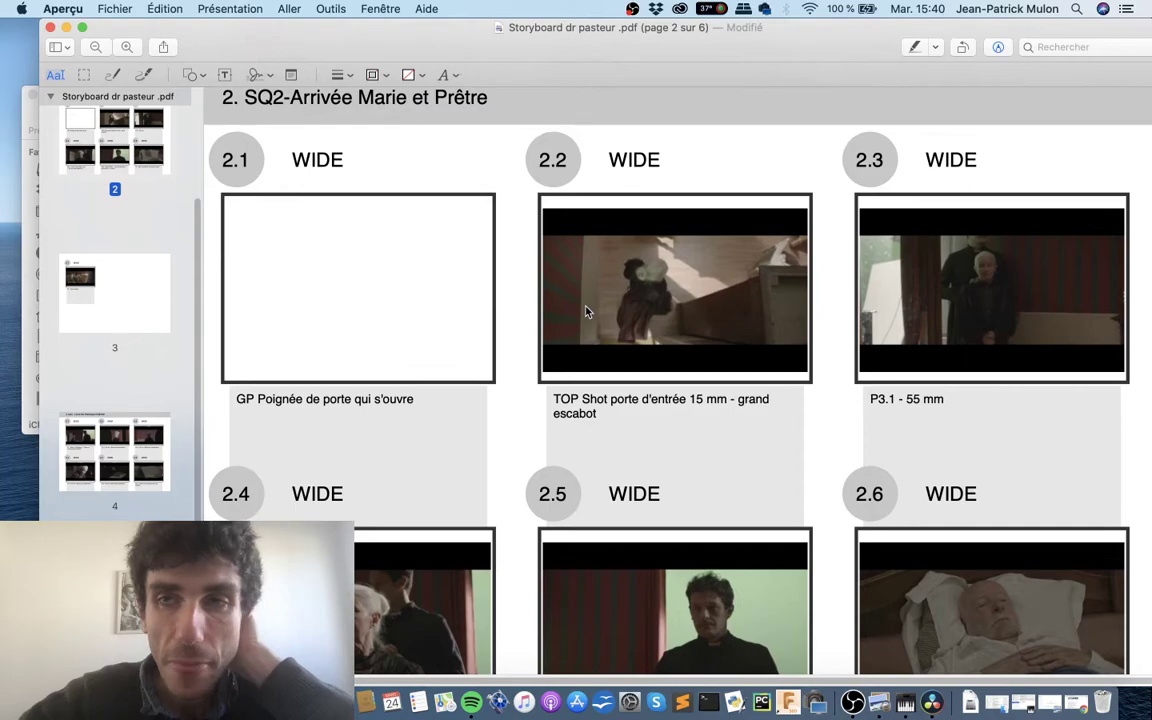
{"action": "scroll", "coordinate": [587, 312], "scroll_direction": "up", "scroll_amount": 2}
{"action": "scroll", "coordinate": [587, 312], "scroll_direction": "down", "scroll_amount": 3}
{"action": "scroll", "coordinate": [587, 312], "scroll_direction": "up", "scroll_amount": 2}
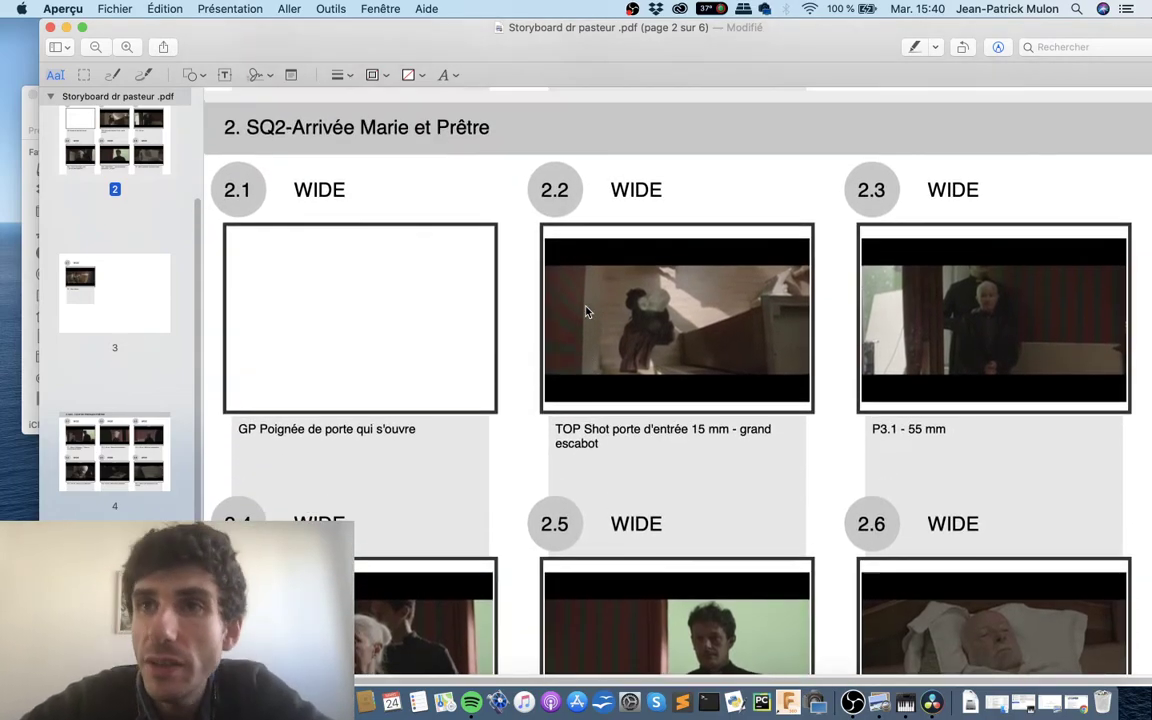
{"action": "scroll", "coordinate": [587, 312], "scroll_direction": "down", "scroll_amount": 1}
{"action": "scroll", "coordinate": [587, 312], "scroll_direction": "down", "scroll_amount": 3}
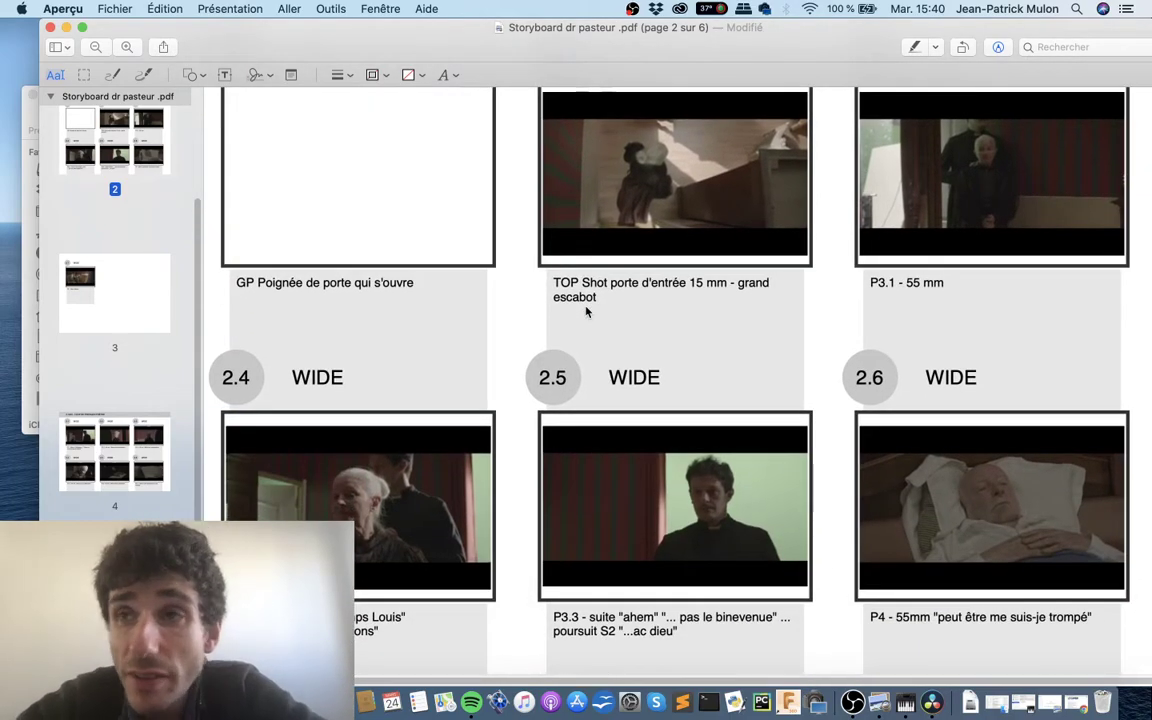
{"action": "scroll", "coordinate": [587, 310], "scroll_direction": "up", "scroll_amount": 1}
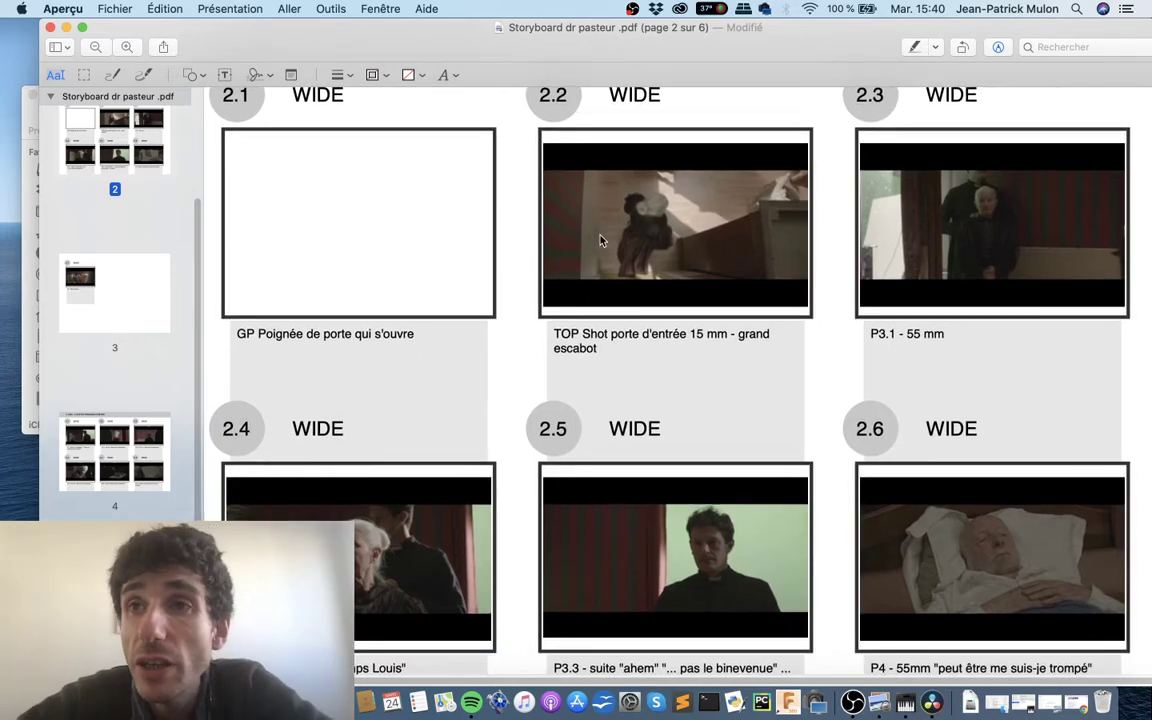
{"action": "scroll", "coordinate": [580, 263], "scroll_direction": "up", "scroll_amount": 4}
{"action": "scroll", "coordinate": [578, 264], "scroll_direction": "up", "scroll_amount": 3}
{"action": "scroll", "coordinate": [576, 265], "scroll_direction": "up", "scroll_amount": 1}
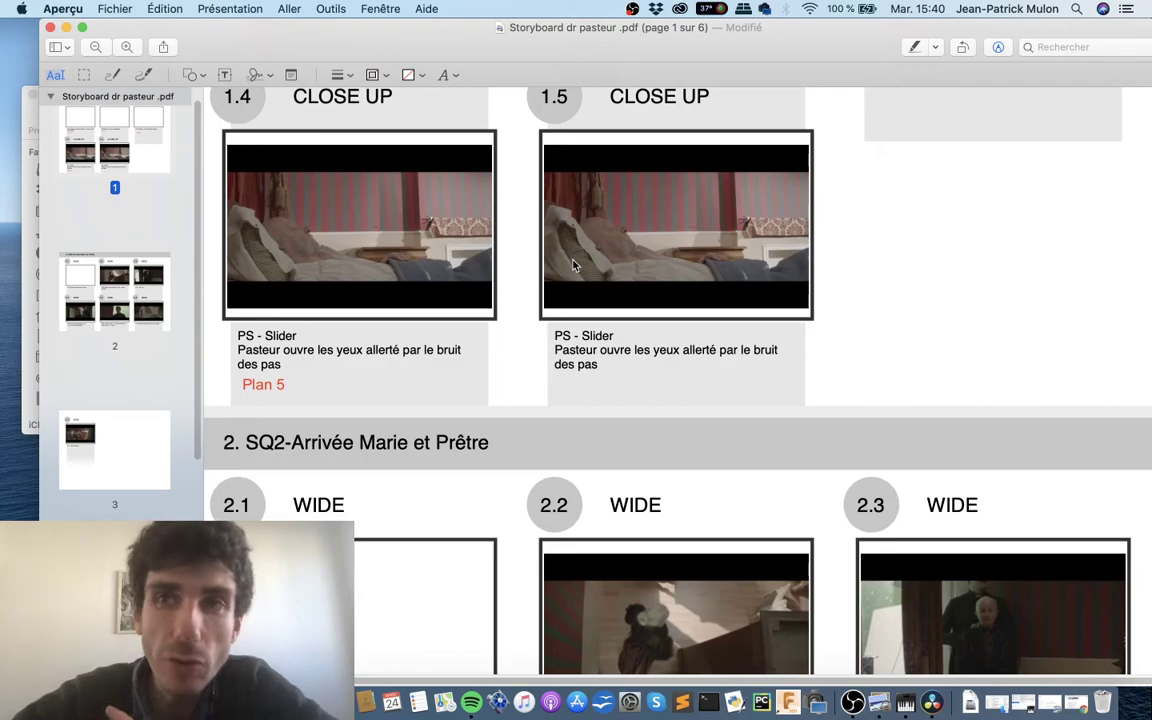
{"action": "scroll", "coordinate": [596, 172], "scroll_direction": "down", "scroll_amount": 1}
{"action": "scroll", "coordinate": [596, 173], "scroll_direction": "down", "scroll_amount": 3}
{"action": "scroll", "coordinate": [596, 175], "scroll_direction": "down", "scroll_amount": 3}
{"action": "scroll", "coordinate": [597, 173], "scroll_direction": "down", "scroll_amount": 2}
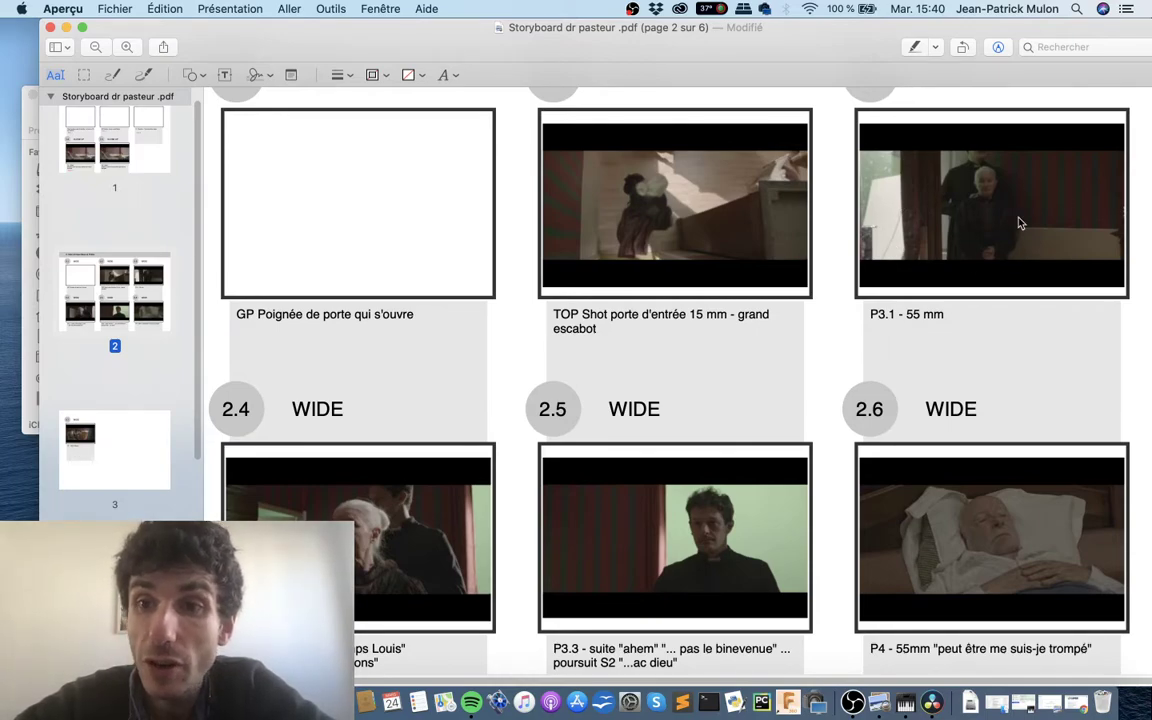
Step: Set the annotation text style to red Arial 17 pt
{"action": "scroll", "coordinate": [963, 252], "scroll_direction": "up", "scroll_amount": 3}
{"action": "scroll", "coordinate": [965, 255], "scroll_direction": "up", "scroll_amount": 3}
{"action": "scroll", "coordinate": [965, 255], "scroll_direction": "up", "scroll_amount": 1}
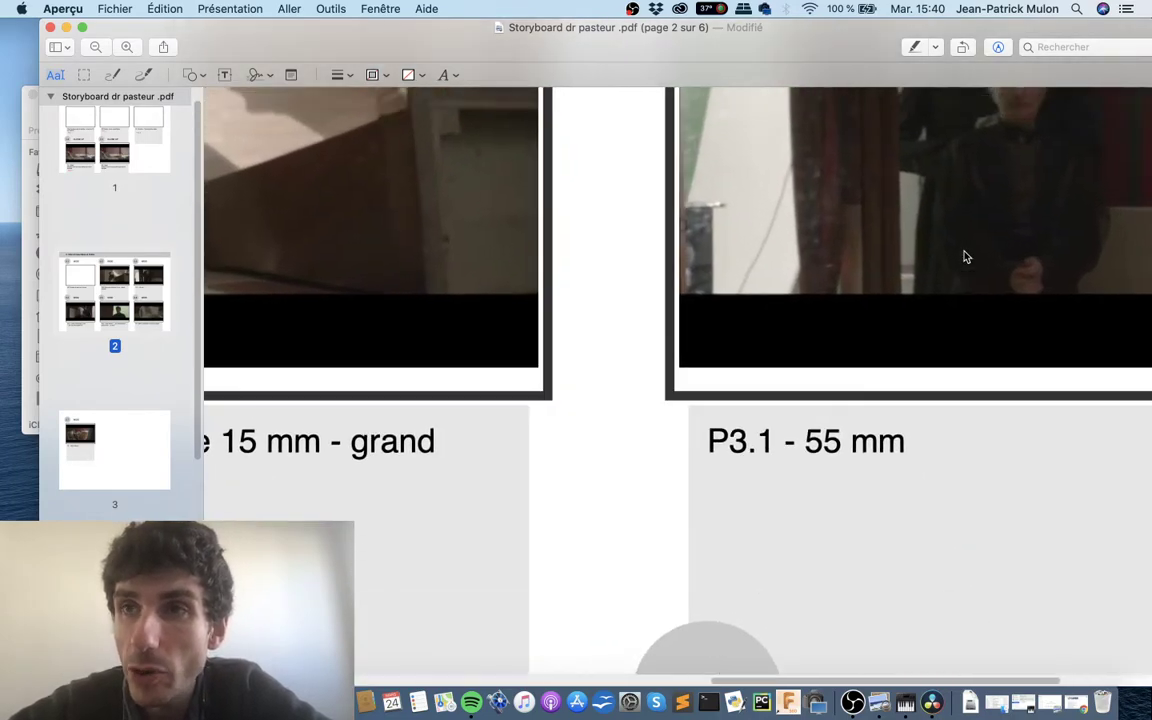
{"action": "scroll", "coordinate": [966, 257], "scroll_direction": "up", "scroll_amount": 3}
{"action": "scroll", "coordinate": [965, 257], "scroll_direction": "right", "scroll_amount": 6}
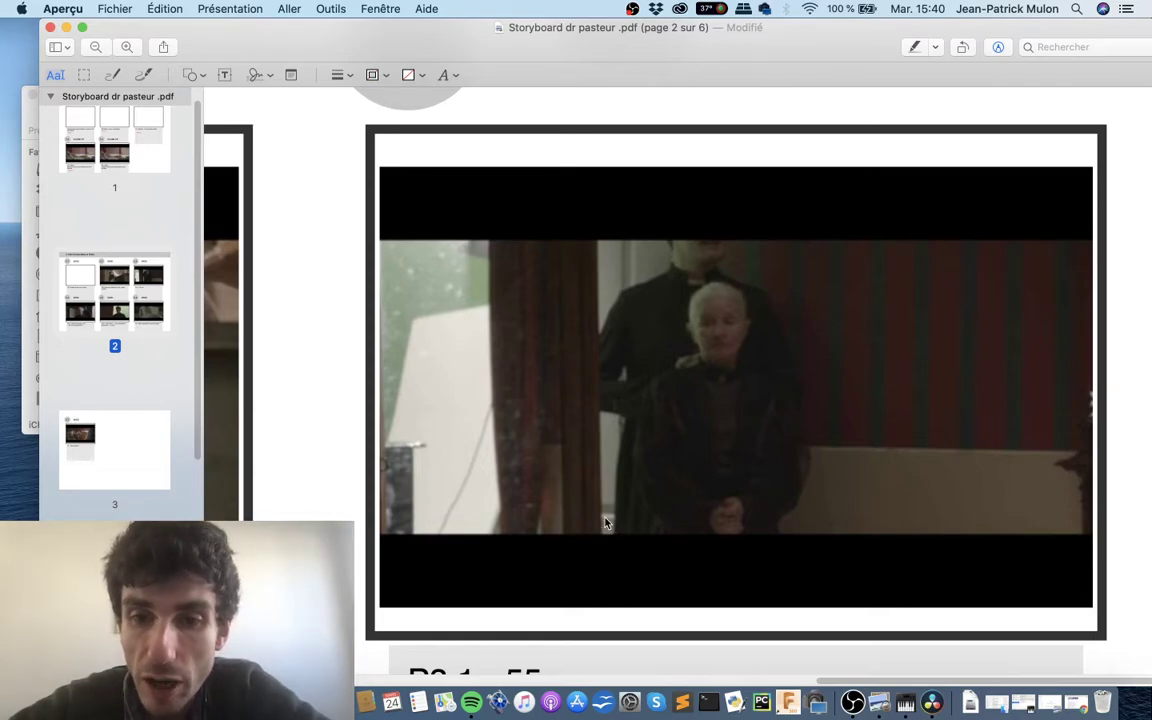
{"action": "scroll", "coordinate": [605, 522], "scroll_direction": "down", "scroll_amount": 2}
{"action": "scroll", "coordinate": [605, 522], "scroll_direction": "up", "scroll_amount": 3}
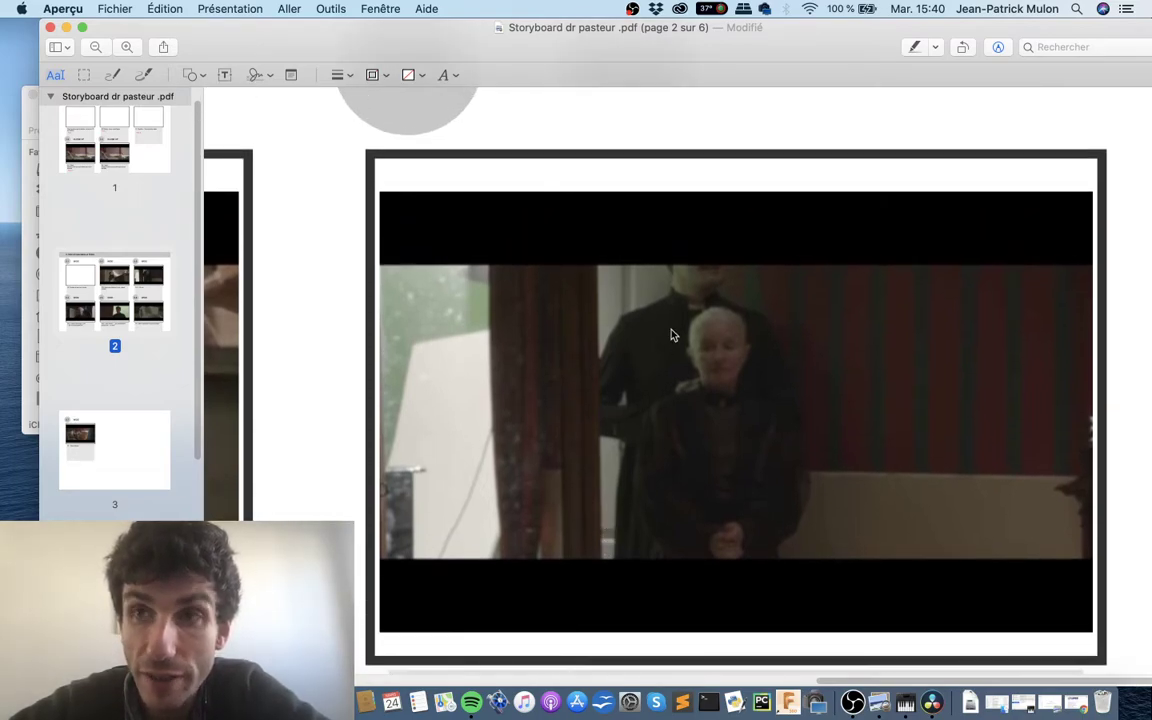
{"action": "scroll", "coordinate": [672, 335], "scroll_direction": "down", "scroll_amount": 2}
{"action": "scroll", "coordinate": [650, 380], "scroll_direction": "up", "scroll_amount": 3}
{"action": "scroll", "coordinate": [645, 390], "scroll_direction": "down", "scroll_amount": 5}
{"action": "scroll", "coordinate": [645, 392], "scroll_direction": "down", "scroll_amount": 3}
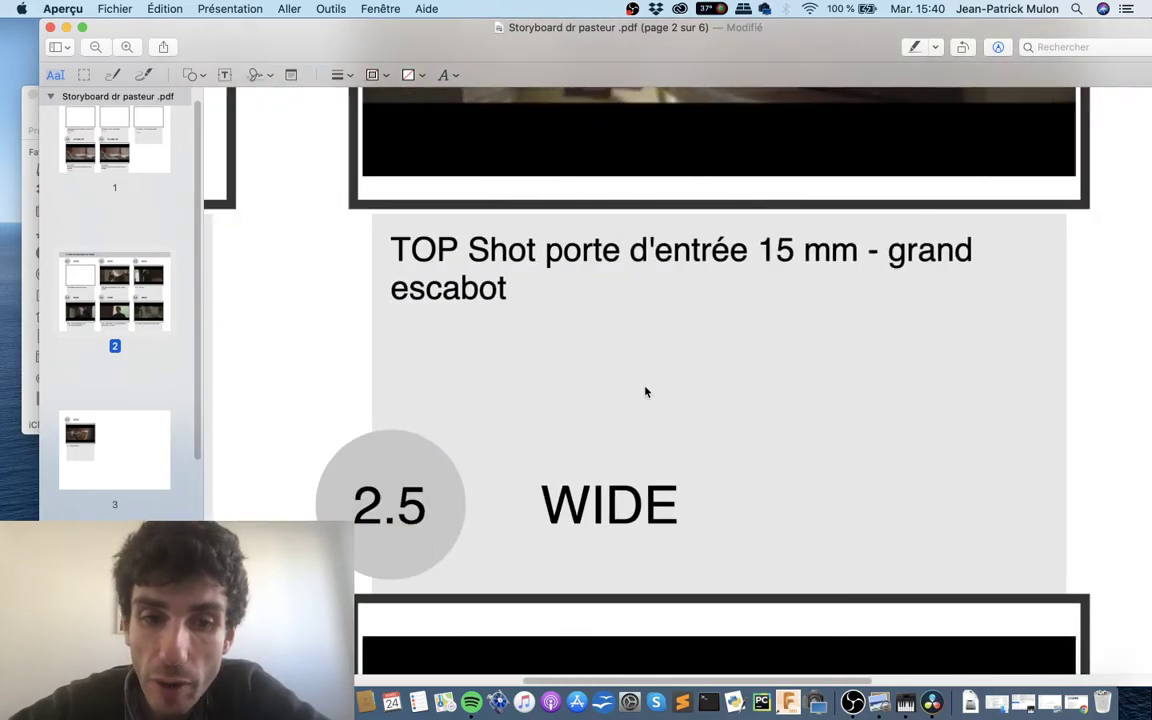
{"action": "scroll", "coordinate": [645, 392], "scroll_direction": "up", "scroll_amount": 5}
{"action": "scroll", "coordinate": [645, 392], "scroll_direction": "left", "scroll_amount": 3}
{"action": "scroll", "coordinate": [645, 392], "scroll_direction": "up", "scroll_amount": 2}
{"action": "scroll", "coordinate": [645, 392], "scroll_direction": "right", "scroll_amount": 1}
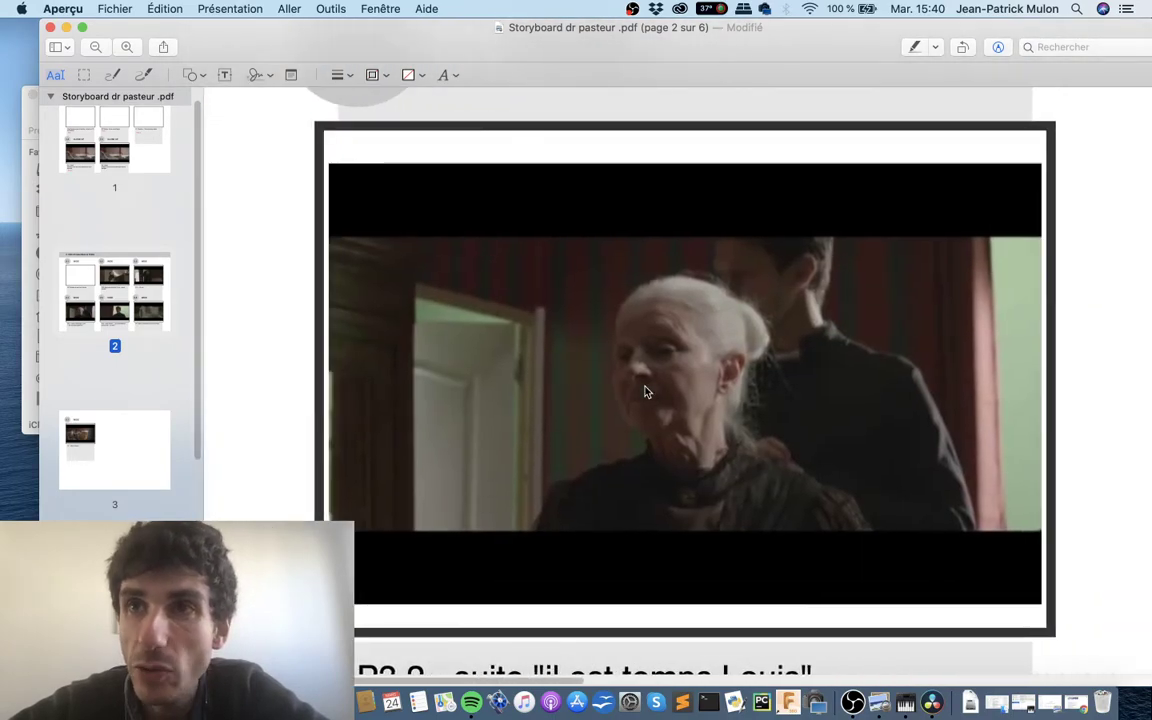
{"action": "scroll", "coordinate": [645, 392], "scroll_direction": "right", "scroll_amount": 2}
{"action": "scroll", "coordinate": [645, 392], "scroll_direction": "up", "scroll_amount": 2}
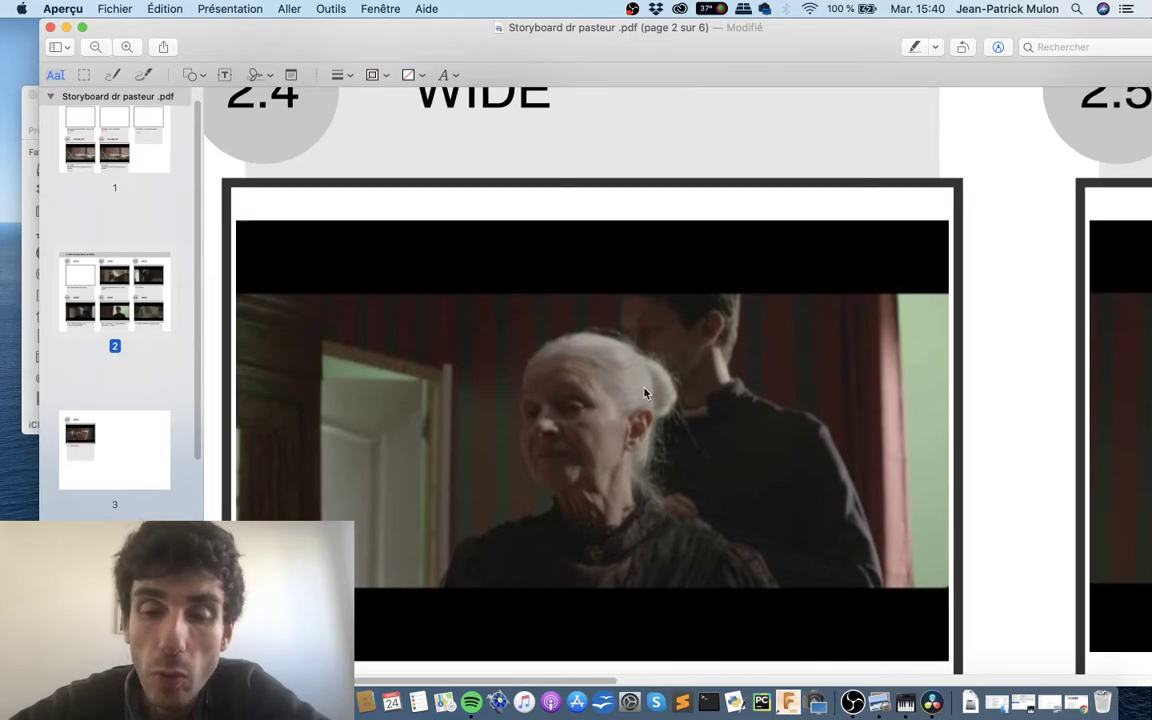
{"action": "scroll", "coordinate": [645, 393], "scroll_direction": "up", "scroll_amount": 3}
{"action": "scroll", "coordinate": [643, 398], "scroll_direction": "up", "scroll_amount": 5}
{"action": "scroll", "coordinate": [642, 398], "scroll_direction": "up", "scroll_amount": 8}
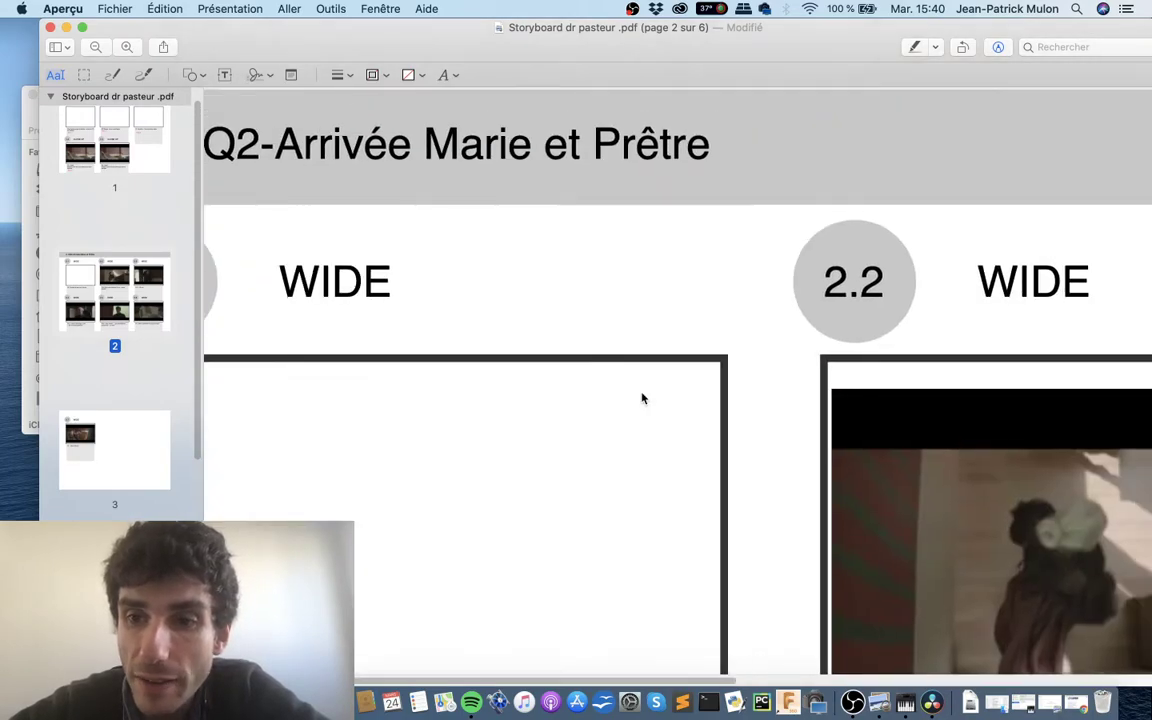
{"action": "scroll", "coordinate": [642, 398], "scroll_direction": "right", "scroll_amount": 6}
{"action": "scroll", "coordinate": [642, 398], "scroll_direction": "right", "scroll_amount": 4}
{"action": "scroll", "coordinate": [642, 398], "scroll_direction": "down", "scroll_amount": 2}
{"action": "scroll", "coordinate": [642, 398], "scroll_direction": "down", "scroll_amount": 1}
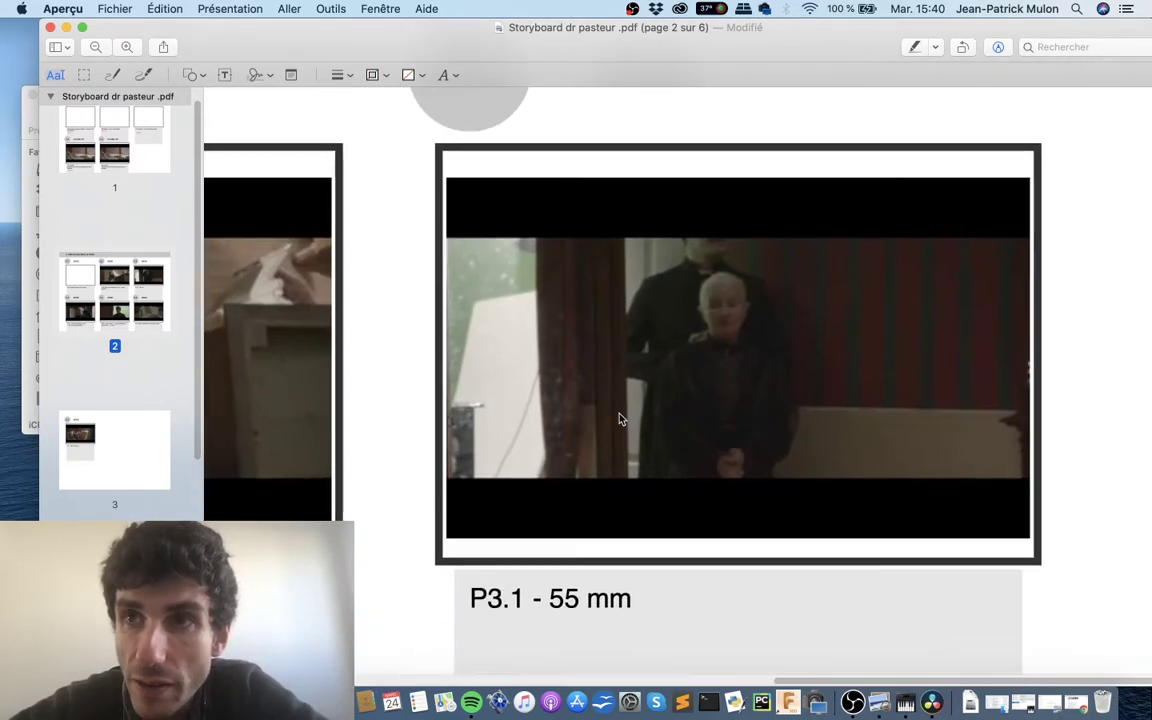
{"action": "scroll", "coordinate": [620, 420], "scroll_direction": "left", "scroll_amount": 1}
{"action": "scroll", "coordinate": [620, 420], "scroll_direction": "down", "scroll_amount": 1}
{"action": "scroll", "coordinate": [612, 589], "scroll_direction": "down", "scroll_amount": 2}
{"action": "scroll", "coordinate": [588, 565], "scroll_direction": "down", "scroll_amount": 2}
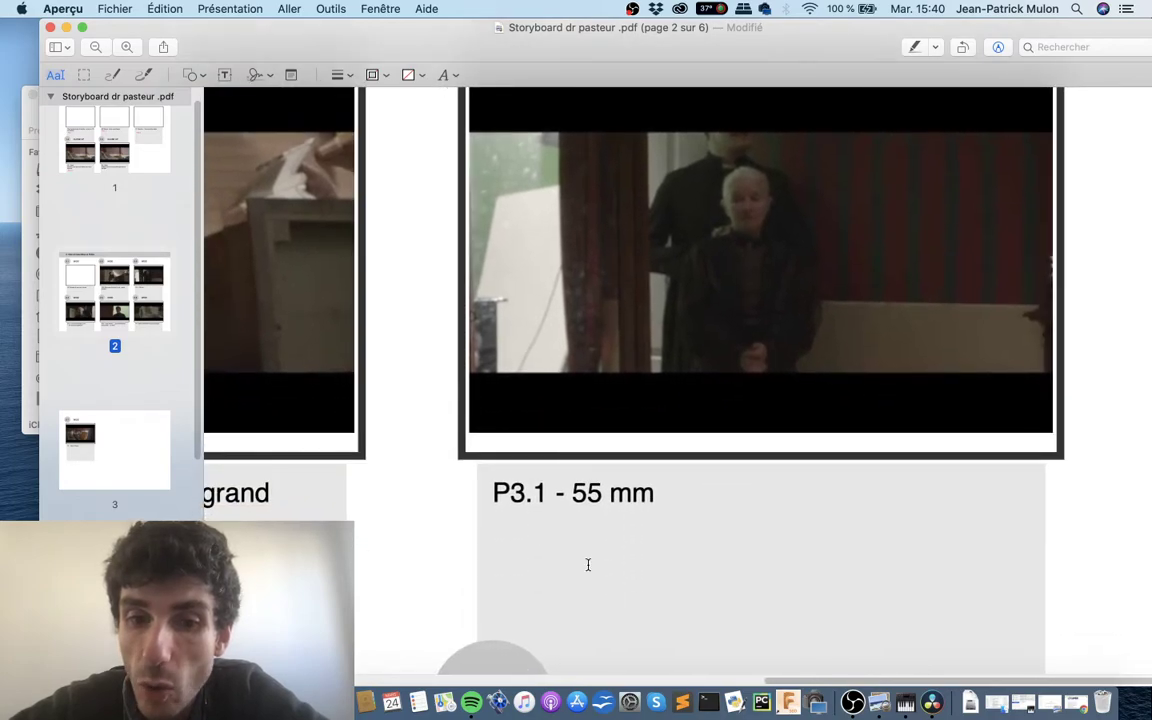
{"action": "scroll", "coordinate": [558, 627], "scroll_direction": "left", "scroll_amount": 5}
{"action": "scroll", "coordinate": [558, 627], "scroll_direction": "down", "scroll_amount": 2}
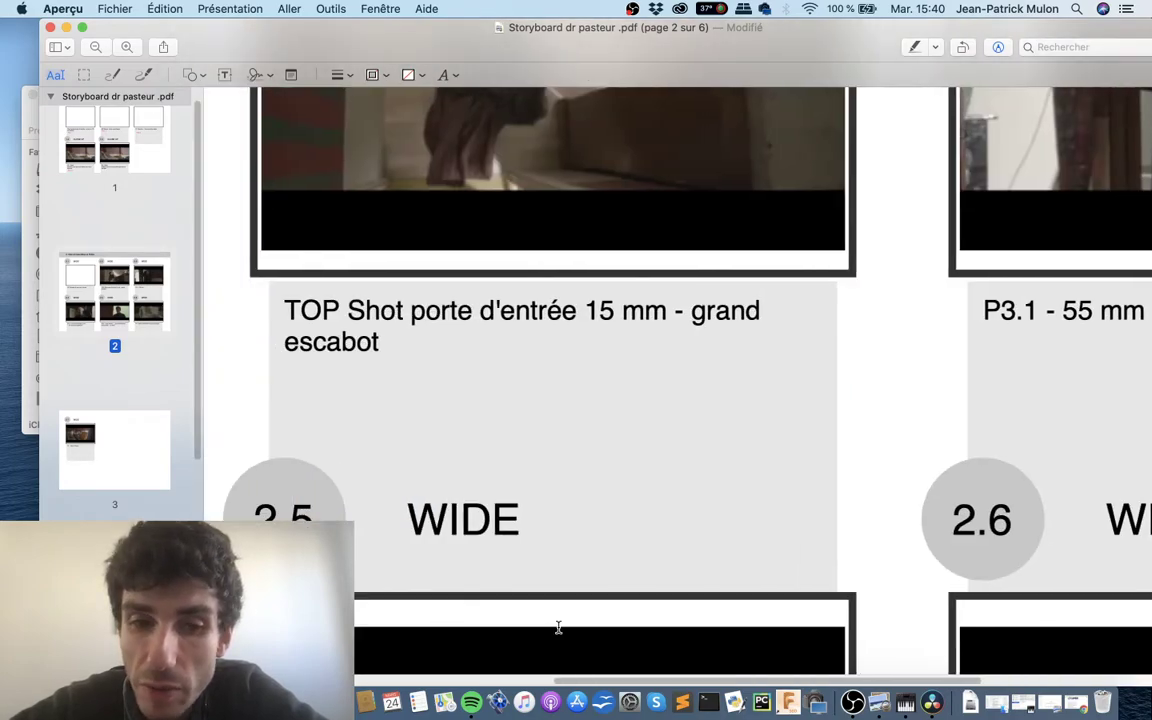
{"action": "scroll", "coordinate": [558, 627], "scroll_direction": "left", "scroll_amount": 5}
{"action": "scroll", "coordinate": [558, 627], "scroll_direction": "down", "scroll_amount": 1}
{"action": "scroll", "coordinate": [558, 627], "scroll_direction": "down", "scroll_amount": 10}
{"action": "scroll", "coordinate": [558, 627], "scroll_direction": "up", "scroll_amount": 5}
{"action": "scroll", "coordinate": [558, 627], "scroll_direction": "up", "scroll_amount": 3}
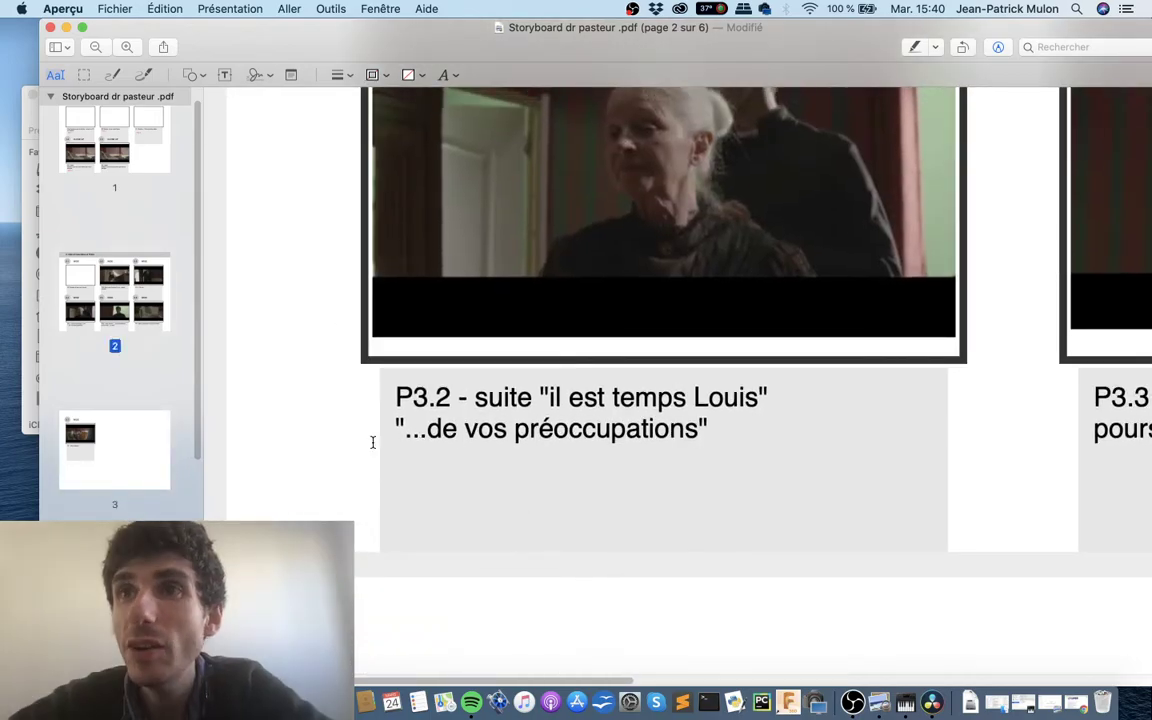
{"action": "scroll", "coordinate": [372, 442], "scroll_direction": "right", "scroll_amount": 10}
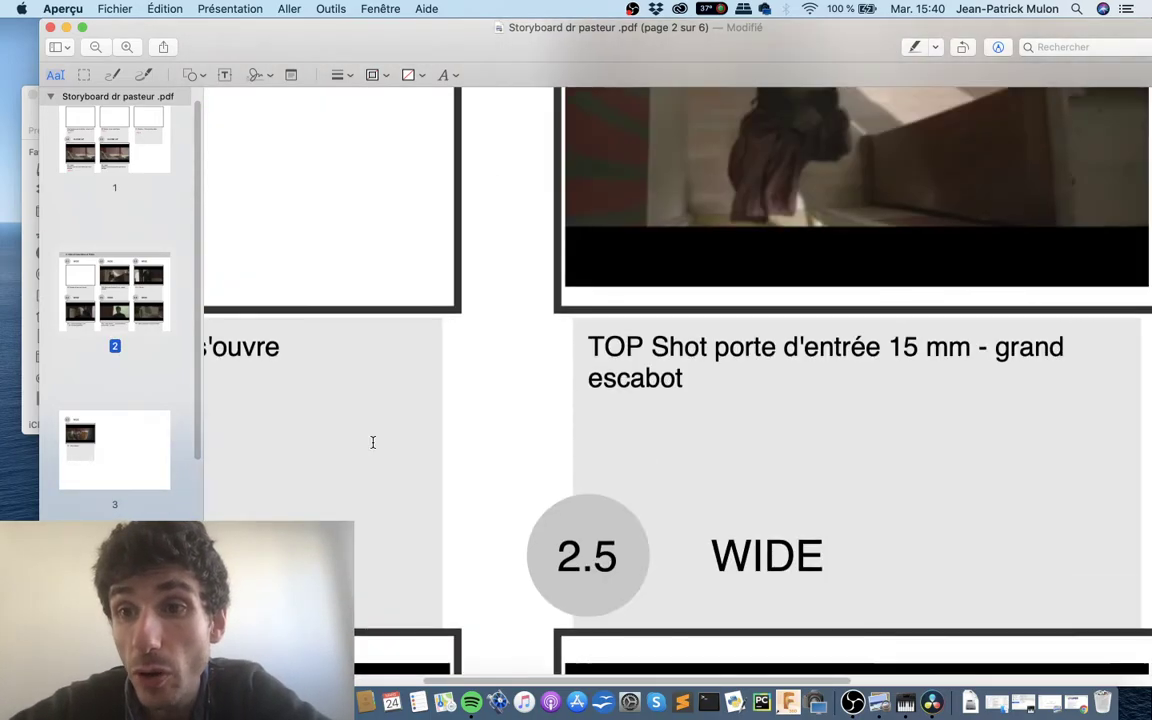
{"action": "scroll", "coordinate": [372, 442], "scroll_direction": "left", "scroll_amount": 3}
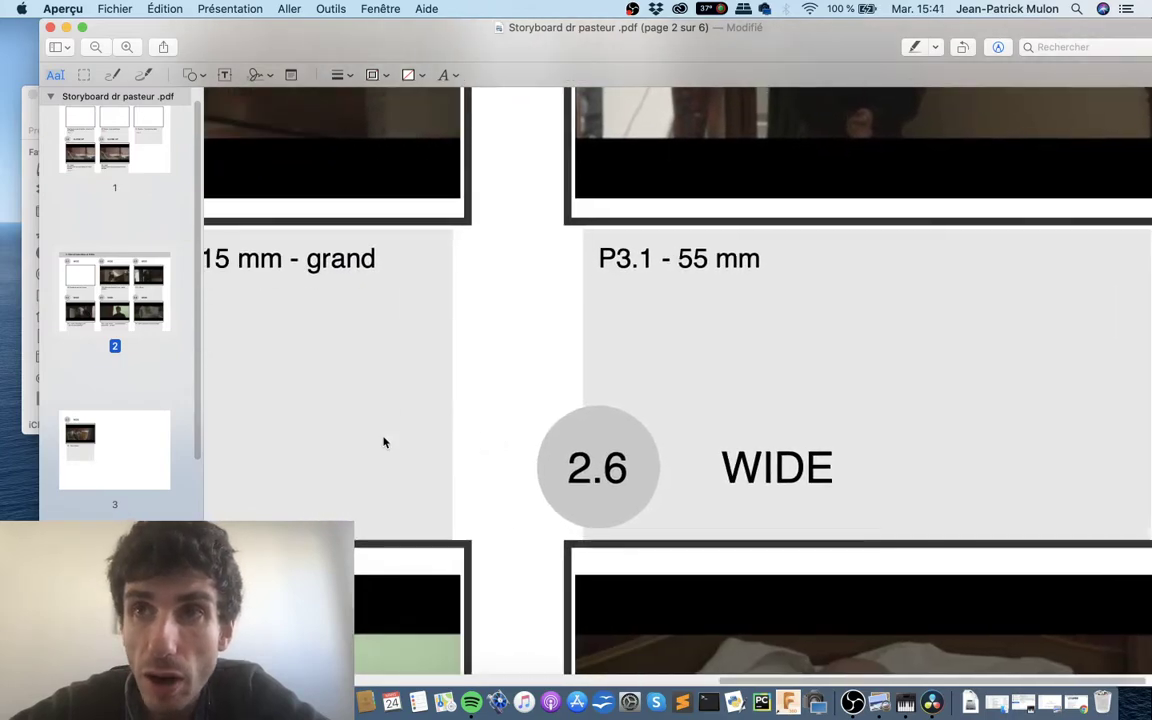
{"action": "scroll", "coordinate": [378, 442], "scroll_direction": "down", "scroll_amount": 5}
{"action": "scroll", "coordinate": [383, 442], "scroll_direction": "down", "scroll_amount": 3}
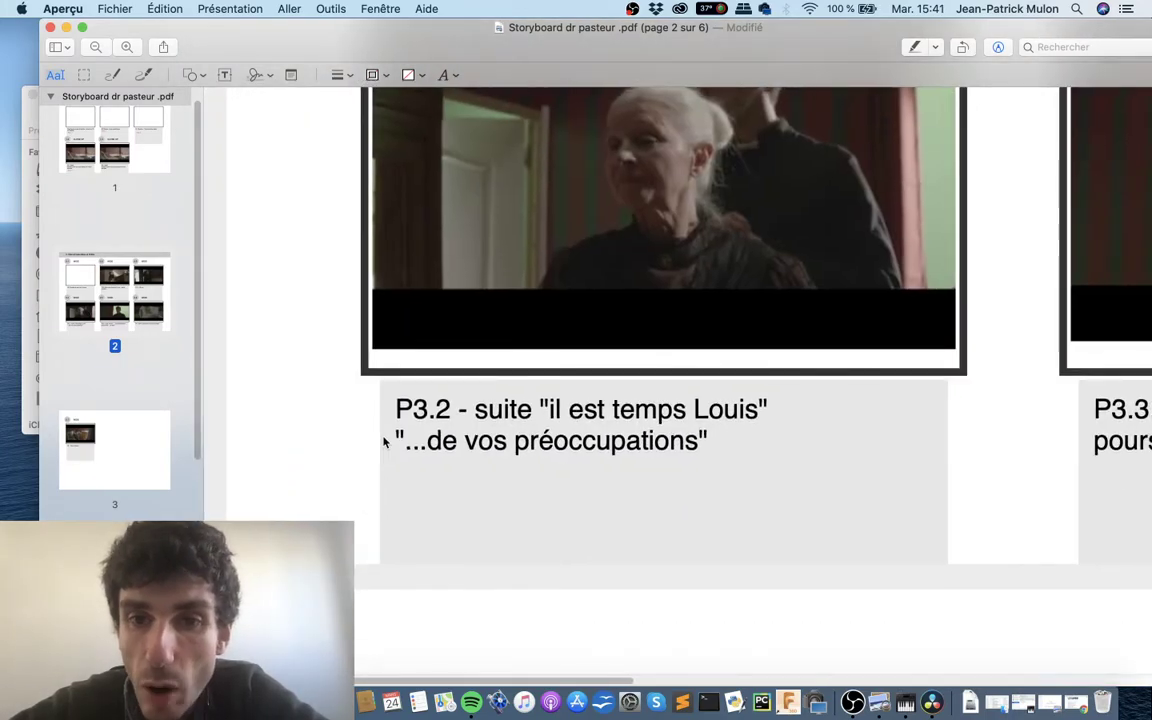
{"action": "scroll", "coordinate": [383, 442], "scroll_direction": "right", "scroll_amount": 5}
{"action": "scroll", "coordinate": [385, 444], "scroll_direction": "right", "scroll_amount": 5}
{"action": "scroll", "coordinate": [386, 443], "scroll_direction": "up", "scroll_amount": 3}
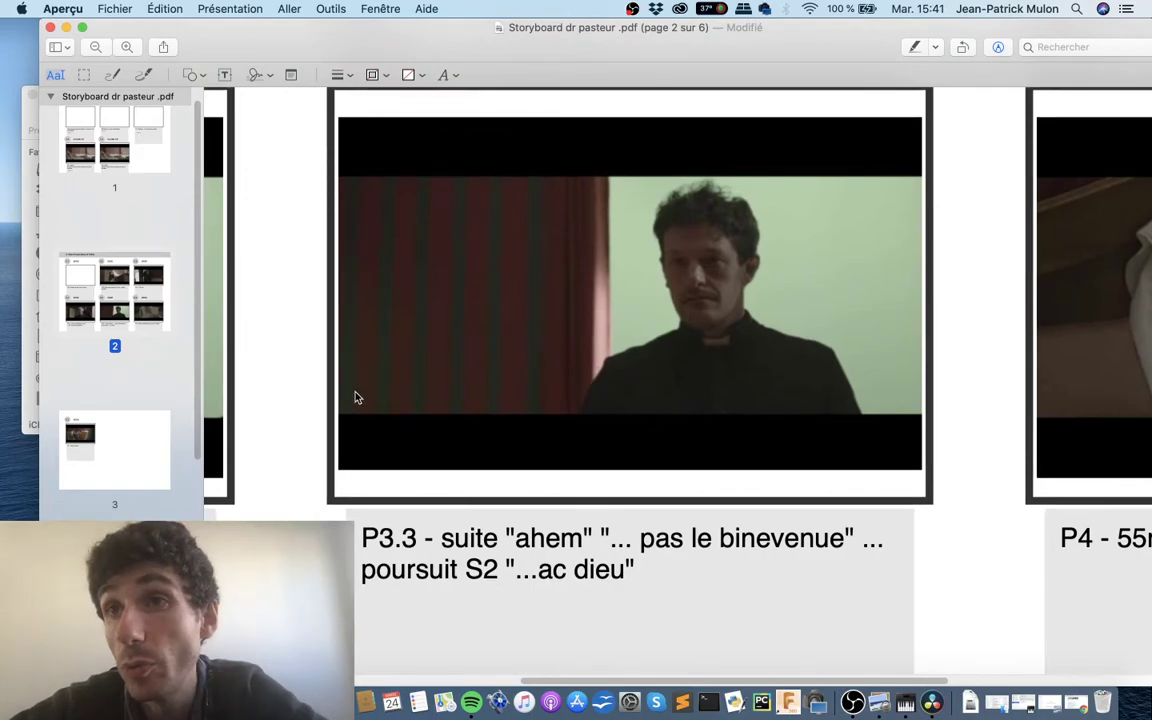
{"action": "scroll", "coordinate": [355, 397], "scroll_direction": "down", "scroll_amount": 5}
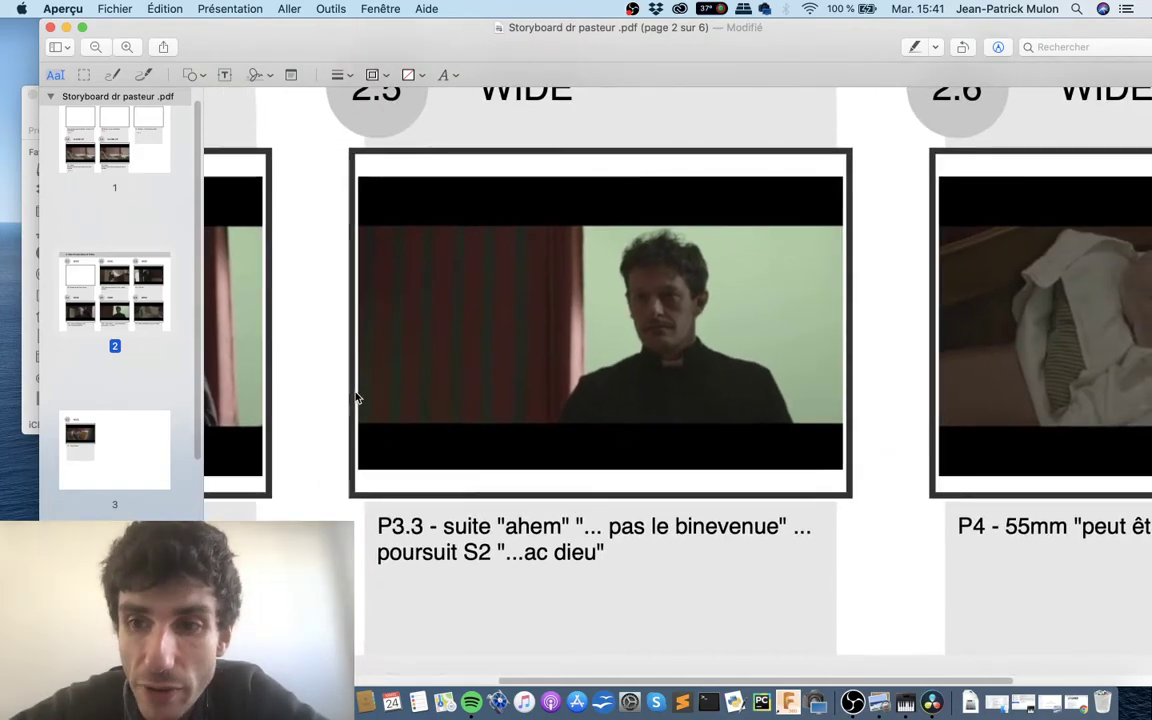
{"action": "scroll", "coordinate": [355, 397], "scroll_direction": "right", "scroll_amount": 2}
{"action": "scroll", "coordinate": [355, 397], "scroll_direction": "right", "scroll_amount": 4}
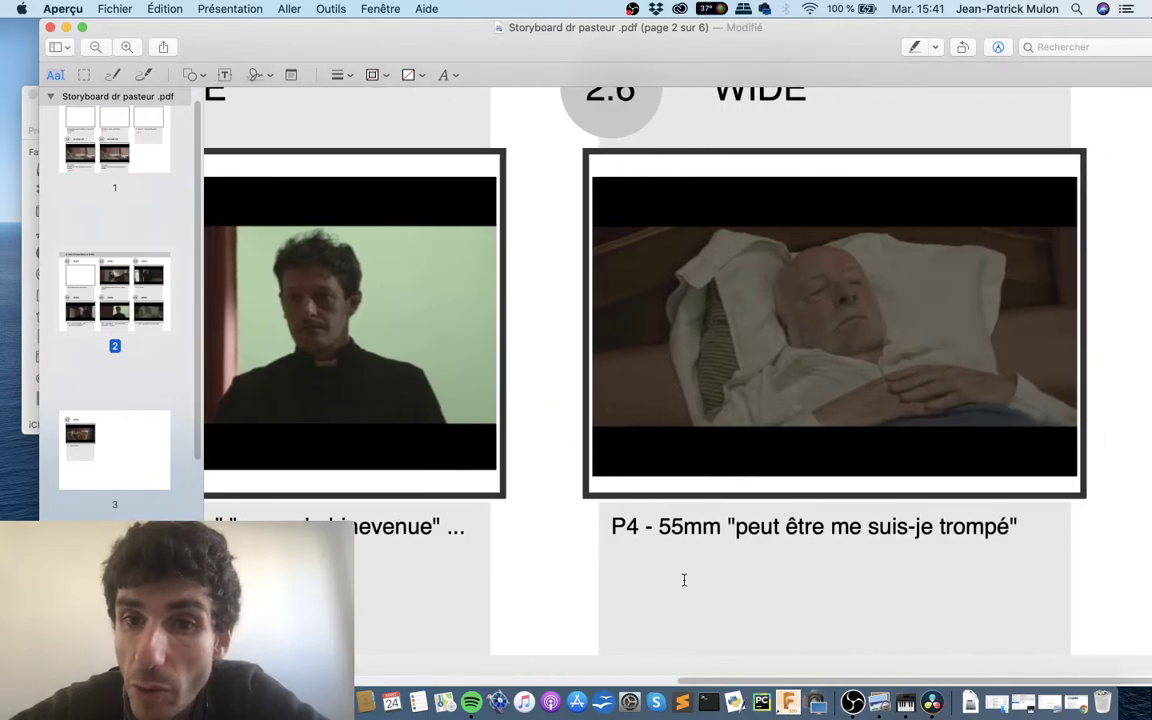
{"action": "scroll", "coordinate": [466, 344], "scroll_direction": "down", "scroll_amount": 2}
{"action": "scroll", "coordinate": [522, 388], "scroll_direction": "up", "scroll_amount": 5}
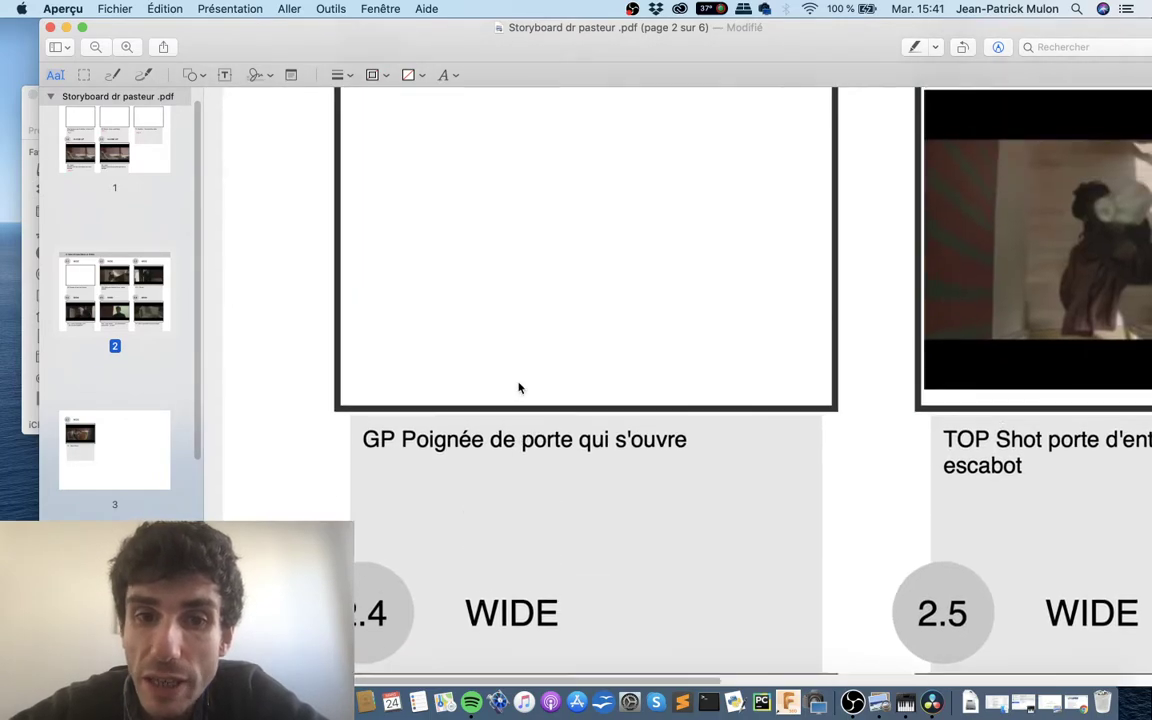
{"action": "scroll", "coordinate": [522, 388], "scroll_direction": "up", "scroll_amount": 3}
{"action": "scroll", "coordinate": [519, 388], "scroll_direction": "right", "scroll_amount": 2}
{"action": "scroll", "coordinate": [519, 388], "scroll_direction": "right", "scroll_amount": 3}
{"action": "scroll", "coordinate": [519, 388], "scroll_direction": "right", "scroll_amount": 3}
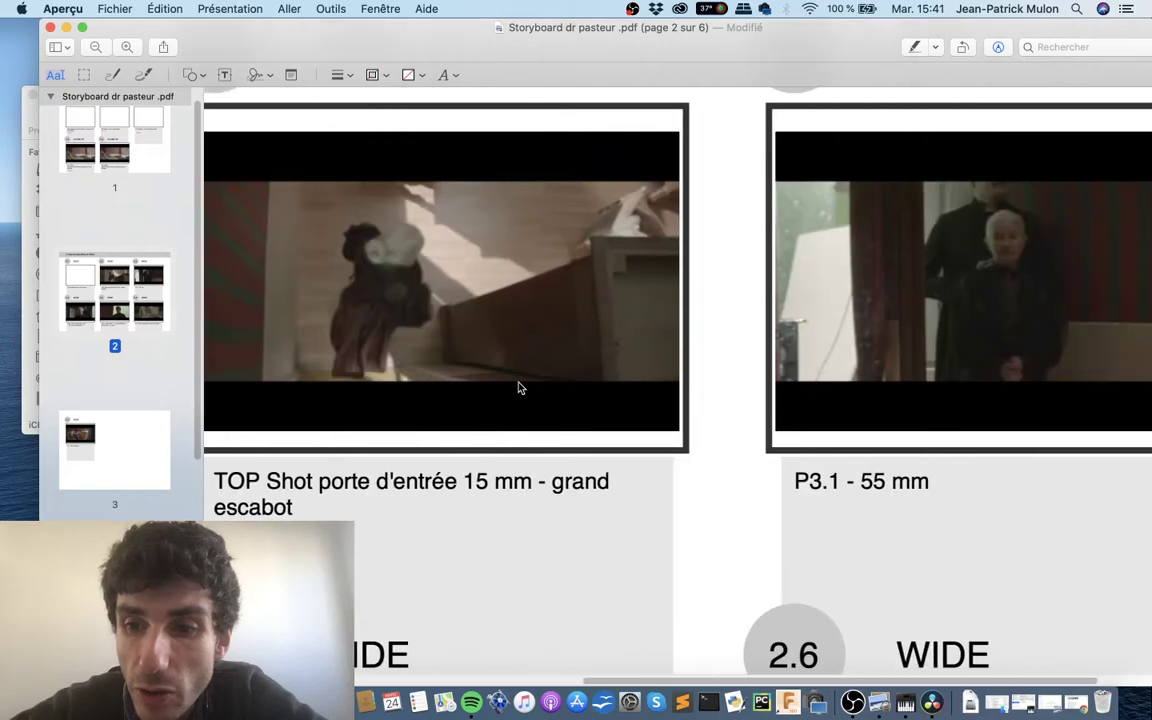
{"action": "scroll", "coordinate": [519, 388], "scroll_direction": "right", "scroll_amount": 1}
{"action": "scroll", "coordinate": [519, 388], "scroll_direction": "left", "scroll_amount": 4}
{"action": "scroll", "coordinate": [519, 388], "scroll_direction": "left", "scroll_amount": 2}
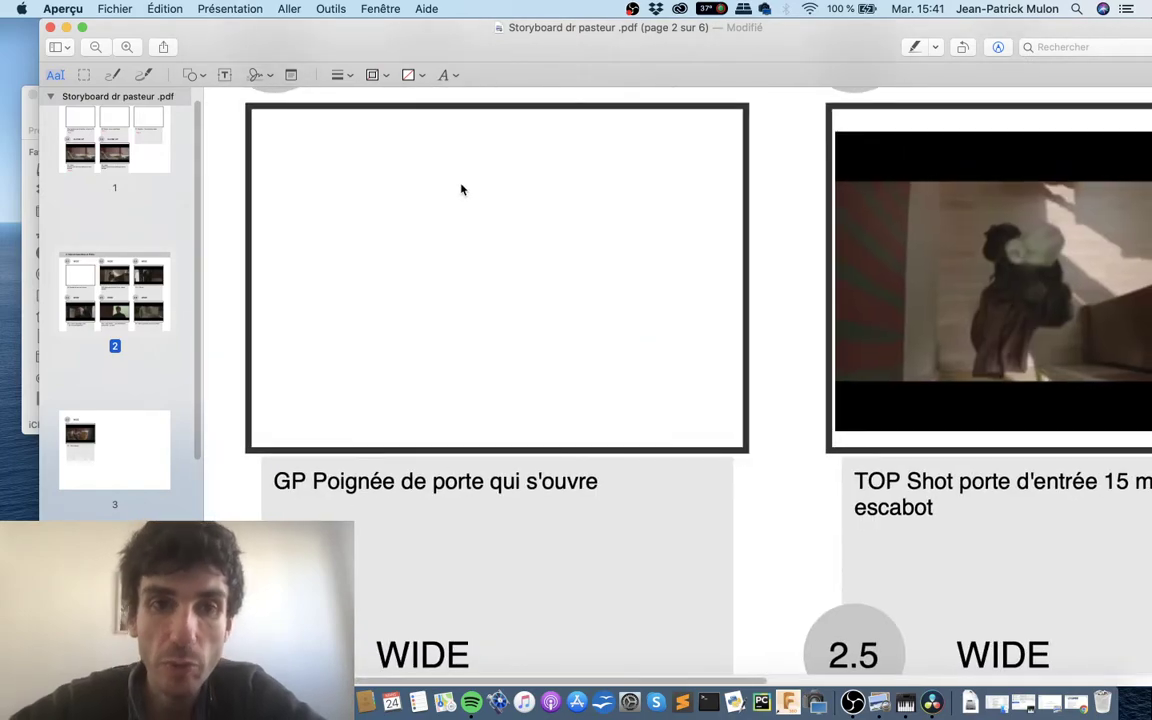
{"action": "left_click", "coordinate": [454, 77]}
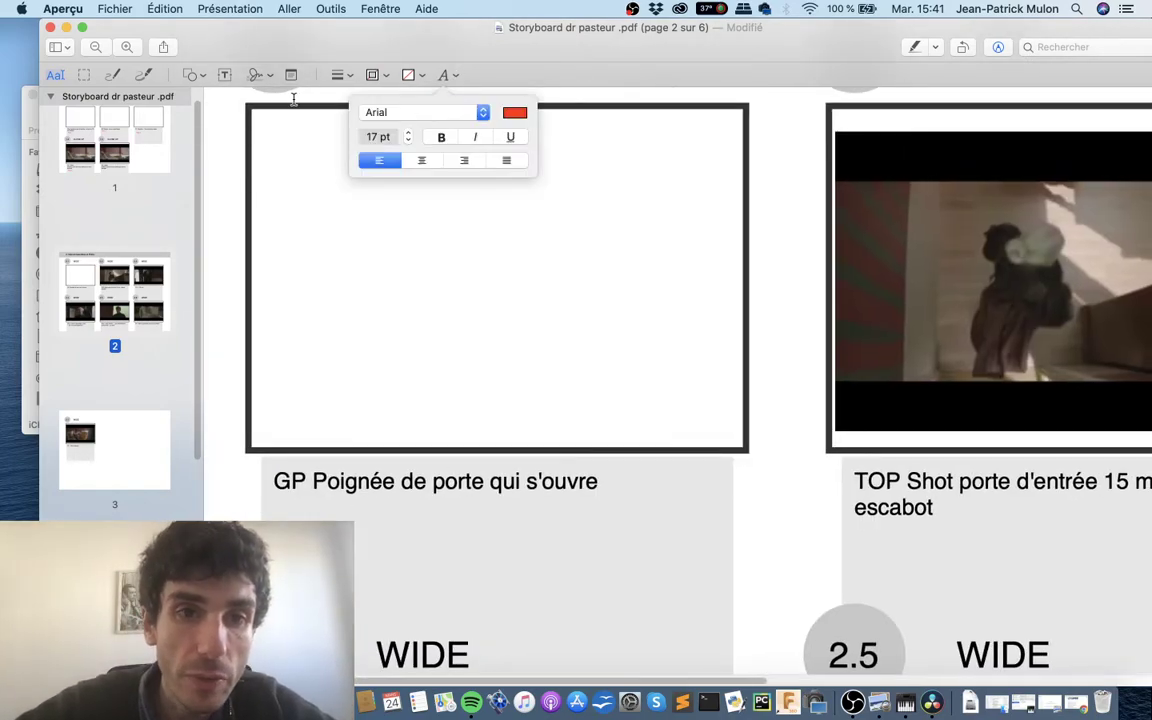
Step: Add a red 'Fixe' label under the GP Poignée de porte caption, then return to DaVinci Resolve
{"action": "left_click", "coordinate": [227, 76]}
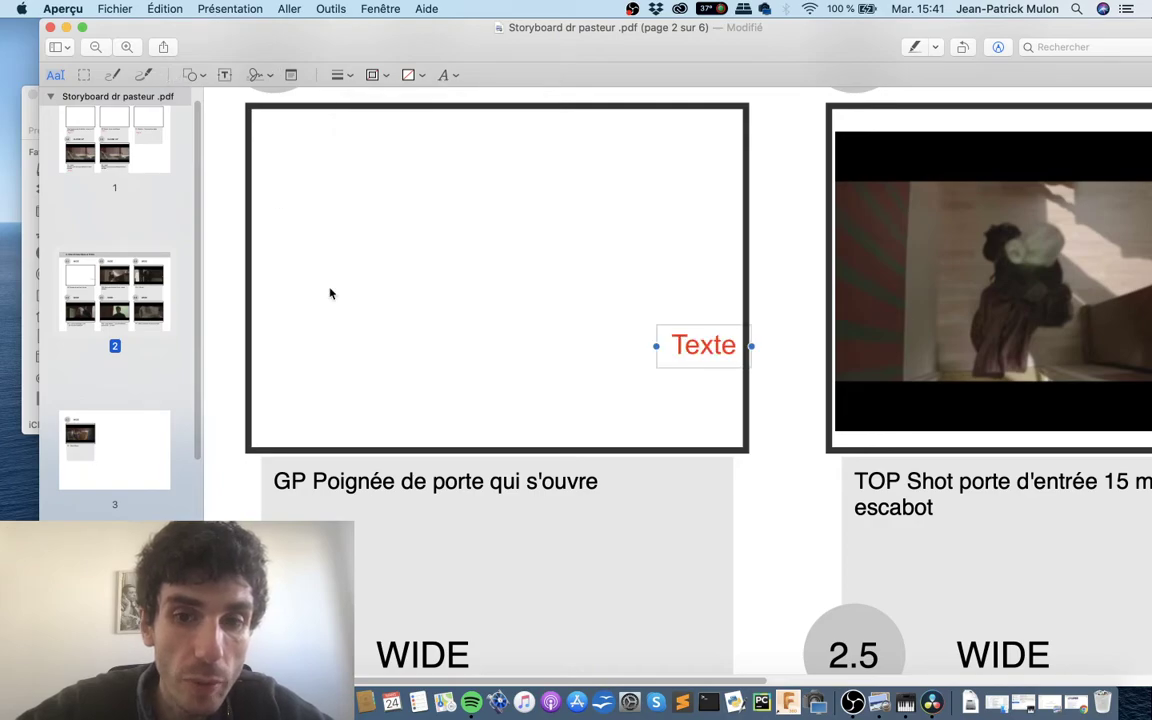
{"action": "left_click_drag", "start_coordinate": [714, 348], "coordinate": [338, 512]}
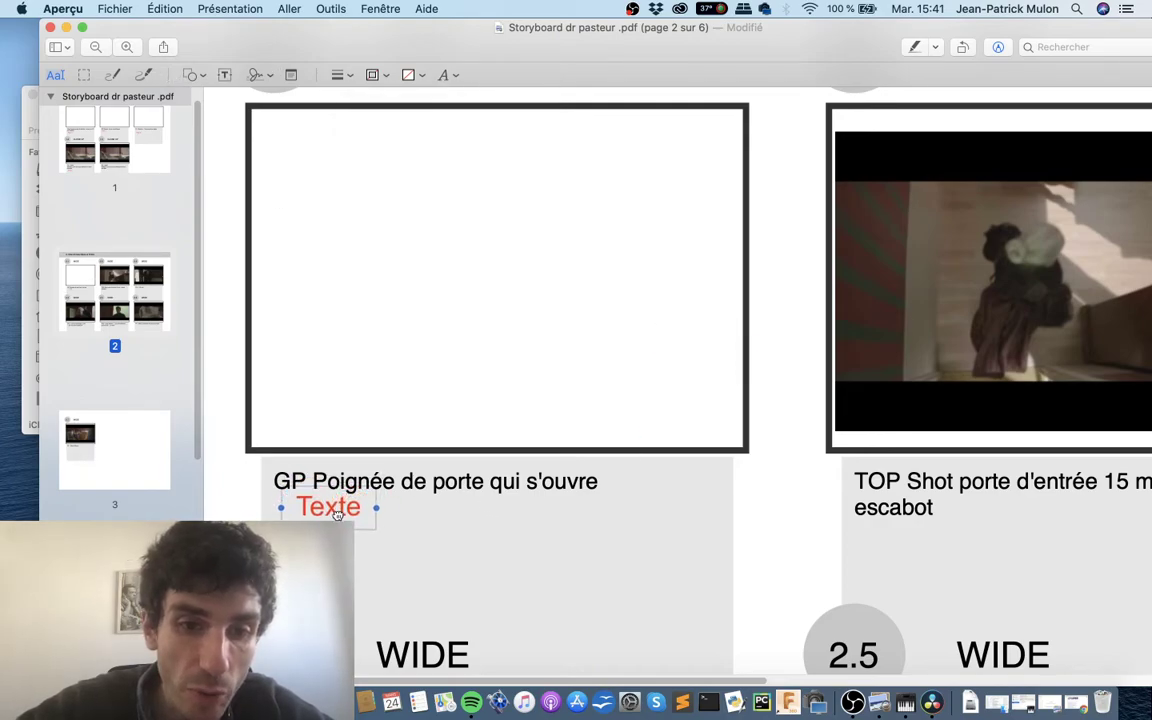
{"action": "type", "text": "Fixe"}
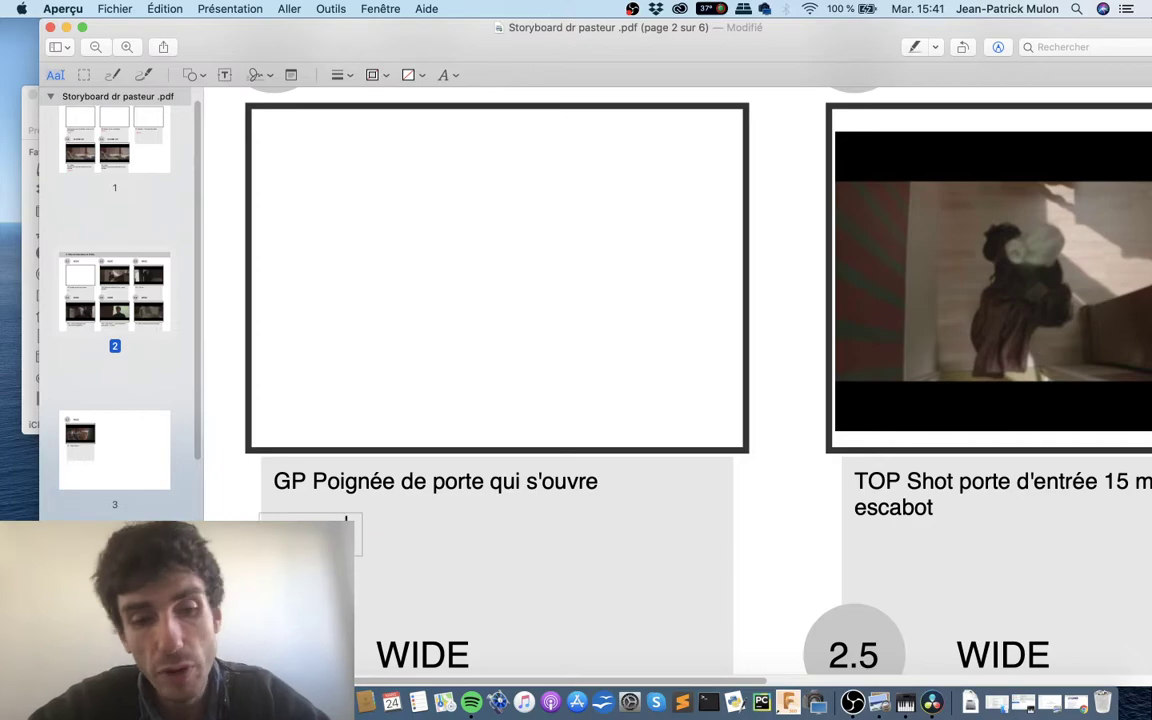
{"action": "key", "text": "ctrl+Right"}
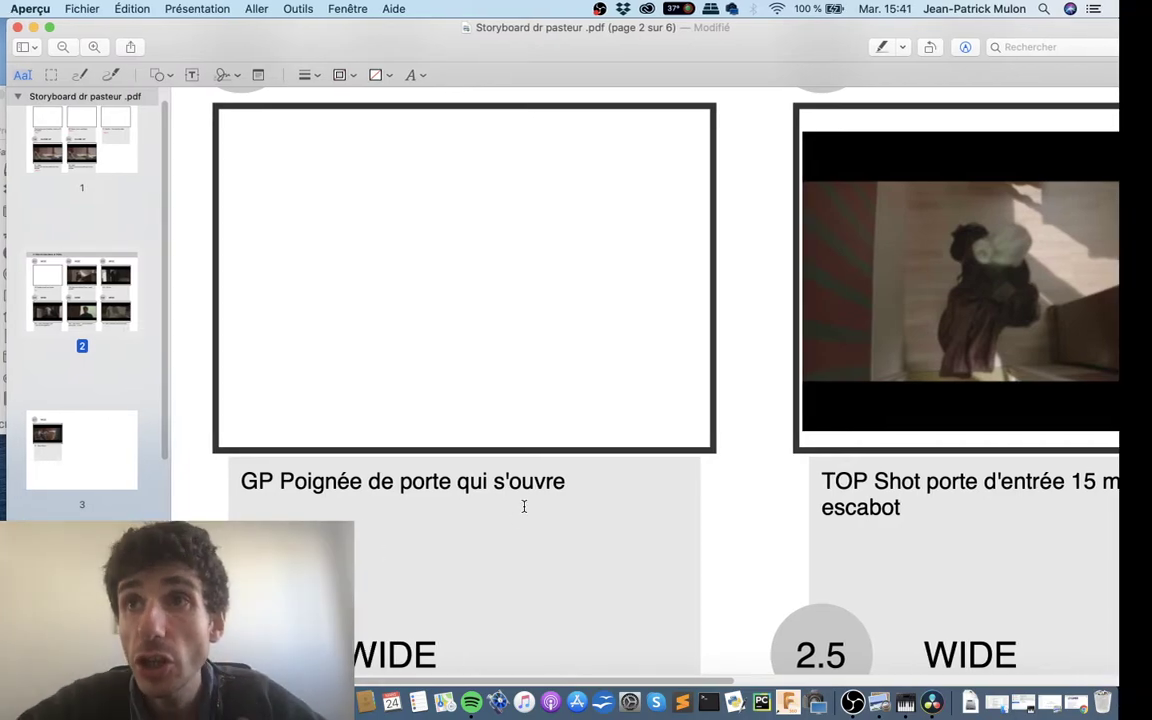
{"action": "scroll", "coordinate": [230, 288], "scroll_direction": "up", "scroll_amount": 1}
Step: Load A005_01161954_C008_Proxy.mp4 into the viewer and scrub through it toward the end
{"action": "scroll", "coordinate": [170, 228], "scroll_direction": "up", "scroll_amount": 5}
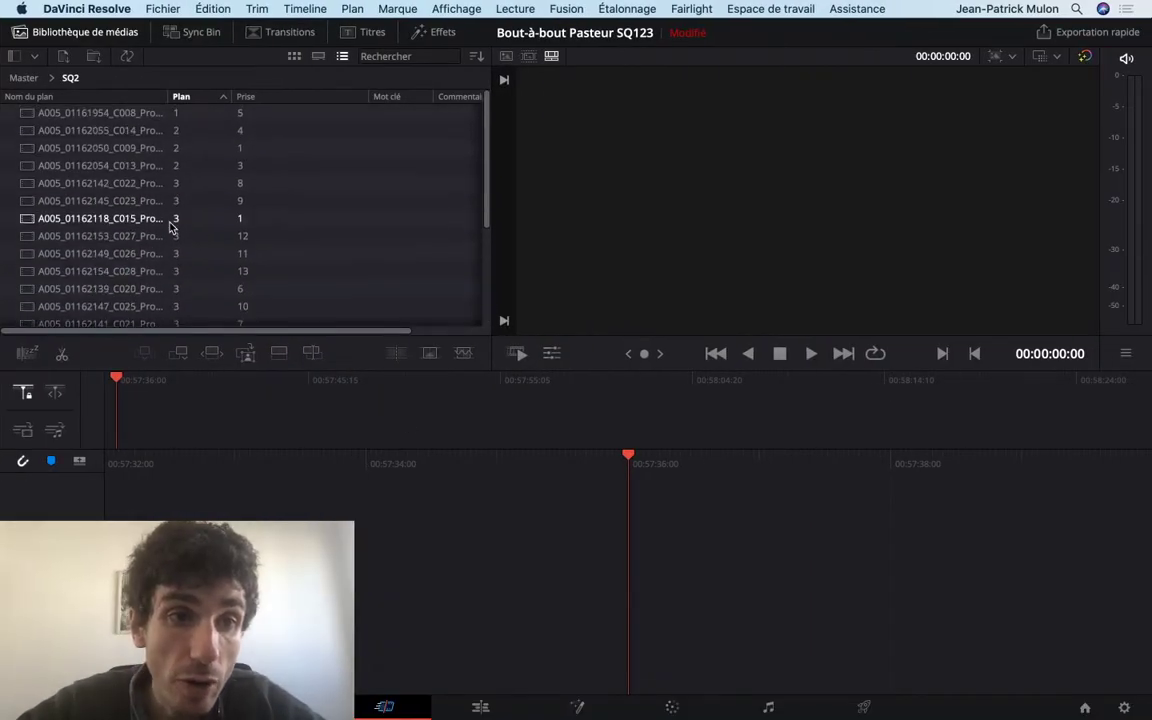
{"action": "left_click", "coordinate": [122, 116]}
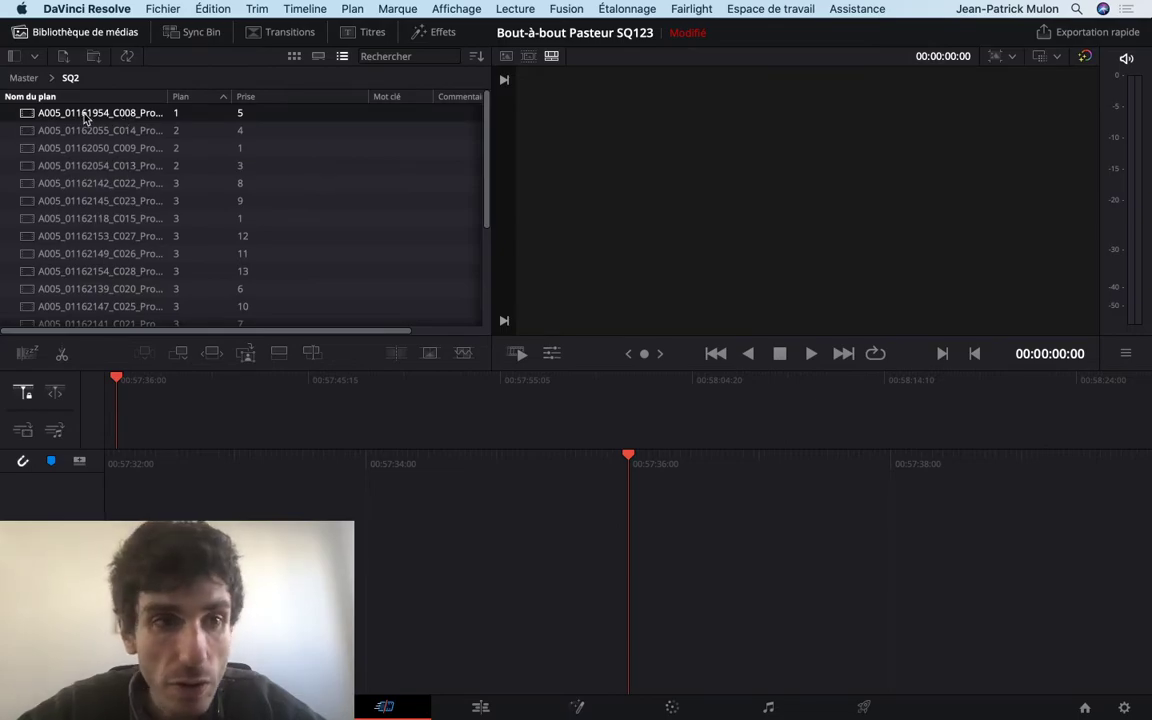
{"action": "double_click", "coordinate": [27, 116]}
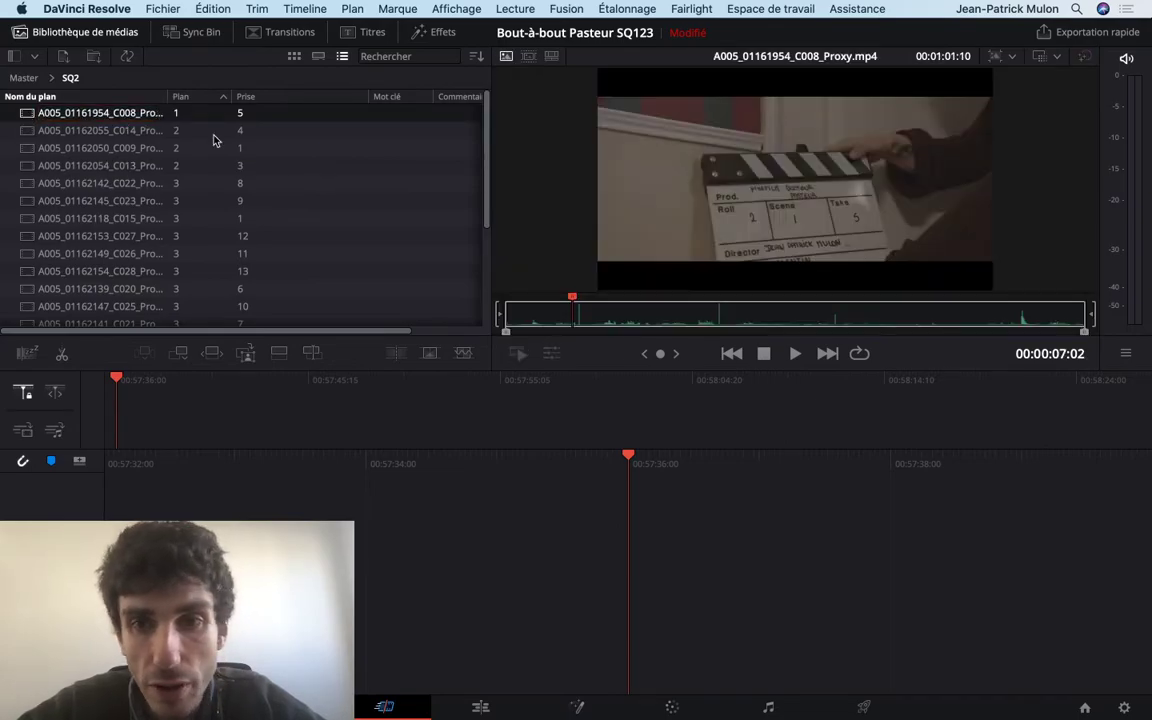
{"action": "left_click_drag", "start_coordinate": [592, 308], "coordinate": [878, 351]}
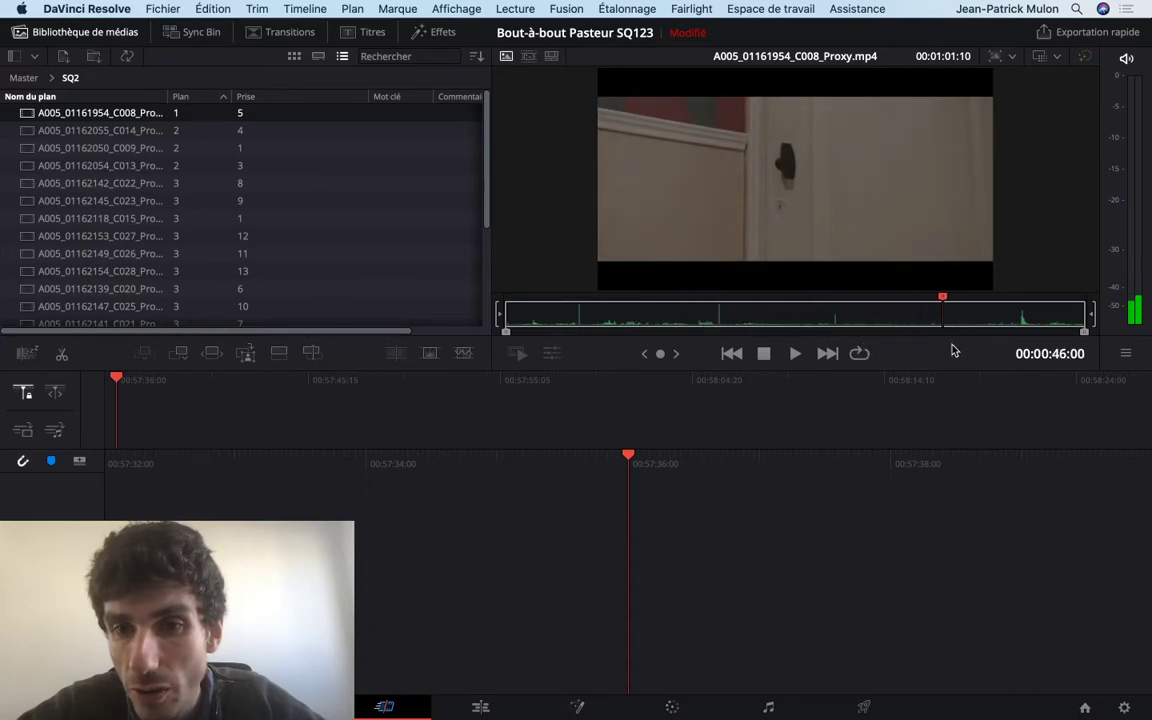
{"action": "left_click_drag", "start_coordinate": [953, 350], "coordinate": [977, 353]}
Step: Place a red 'plan 2' label under the TOP Shot porte d'entrée caption, then return to Resolve
{"action": "key", "text": "ctrl+Left"}
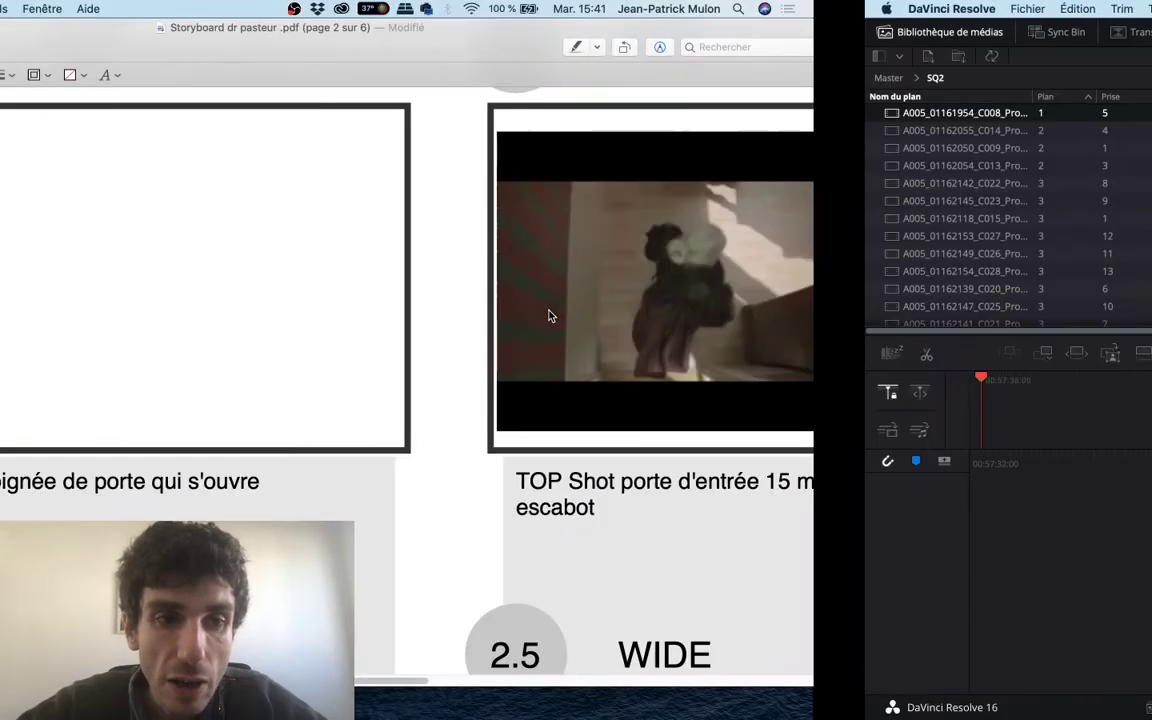
{"action": "scroll", "coordinate": [621, 432], "scroll_direction": "right", "scroll_amount": 5}
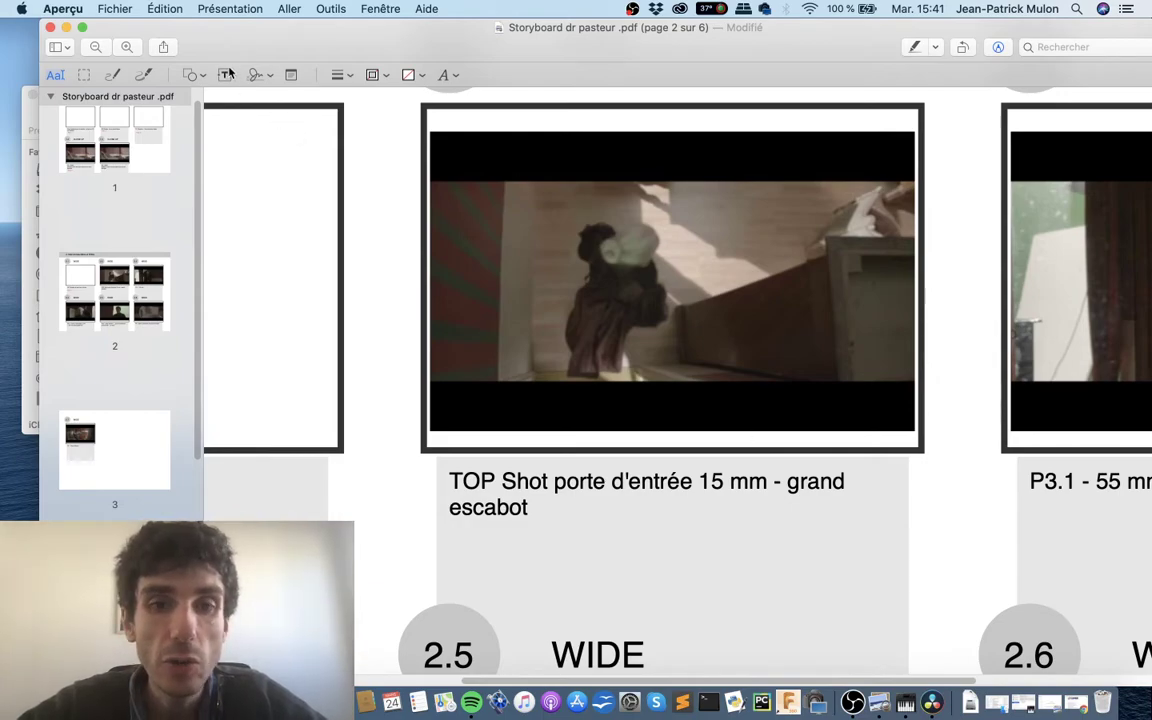
{"action": "left_click_drag", "start_coordinate": [576, 538], "coordinate": [506, 563]}
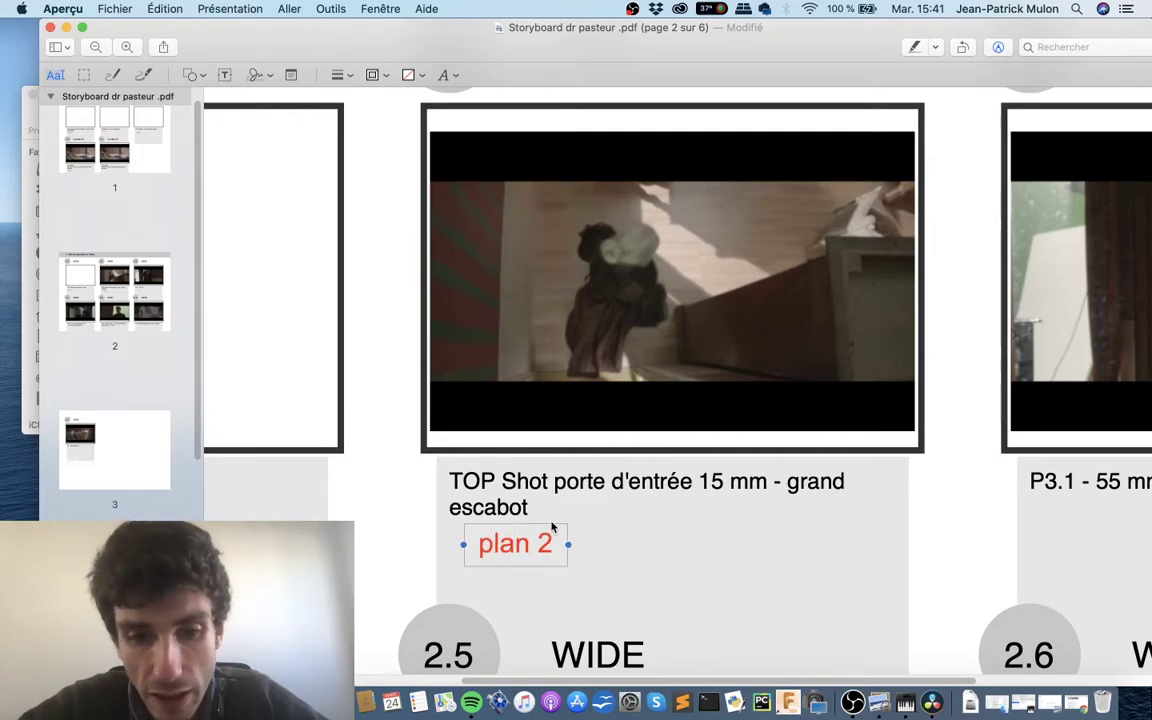
{"action": "left_click", "coordinate": [577, 544]}
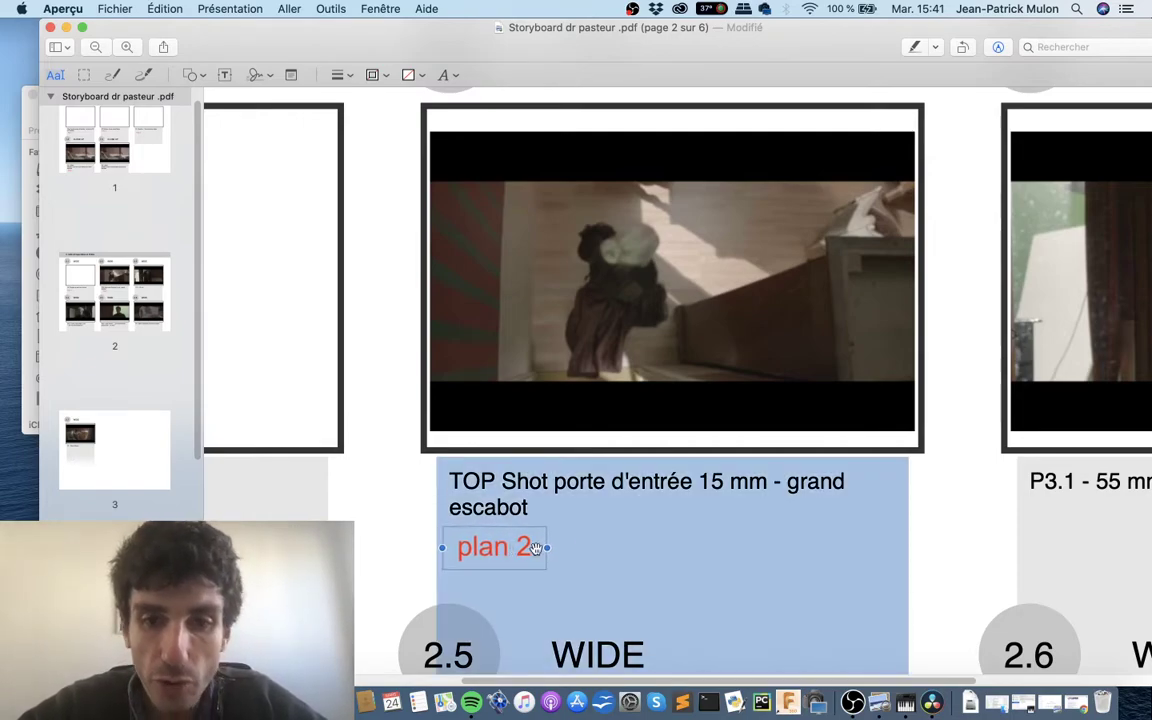
{"action": "left_click", "coordinate": [624, 318]}
{"action": "scroll", "coordinate": [624, 318], "scroll_direction": "up", "scroll_amount": 2}
{"action": "scroll", "coordinate": [624, 318], "scroll_direction": "right", "scroll_amount": 2}
{"action": "scroll", "coordinate": [624, 318], "scroll_direction": "down", "scroll_amount": 1}
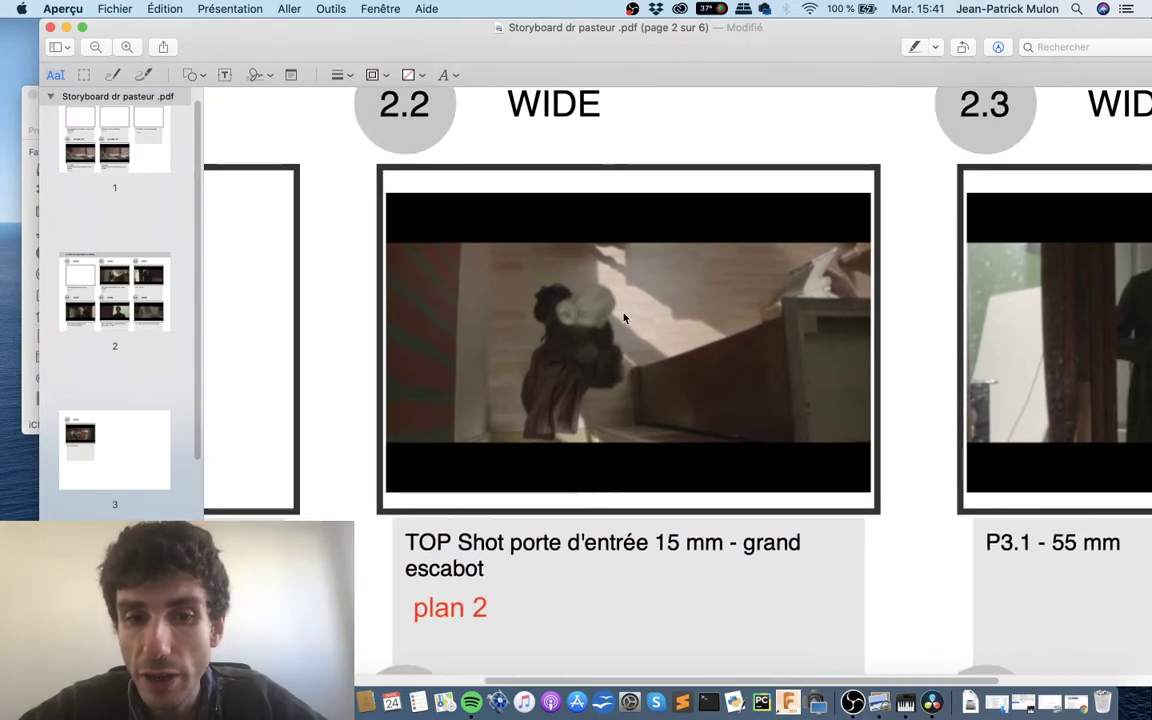
{"action": "key", "text": "ctrl+Right"}
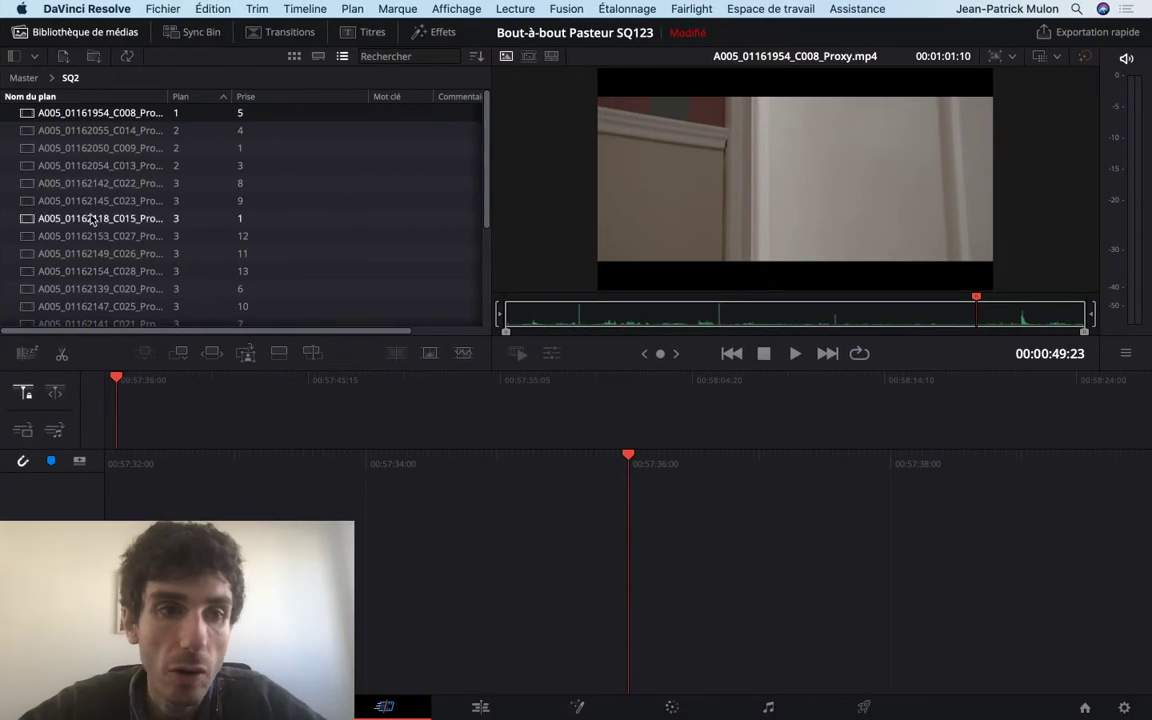
Step: Preview clip C013 past its slate to the end, then return to the storyboard
{"action": "left_click", "coordinate": [76, 150]}
{"action": "left_click", "coordinate": [78, 167]}
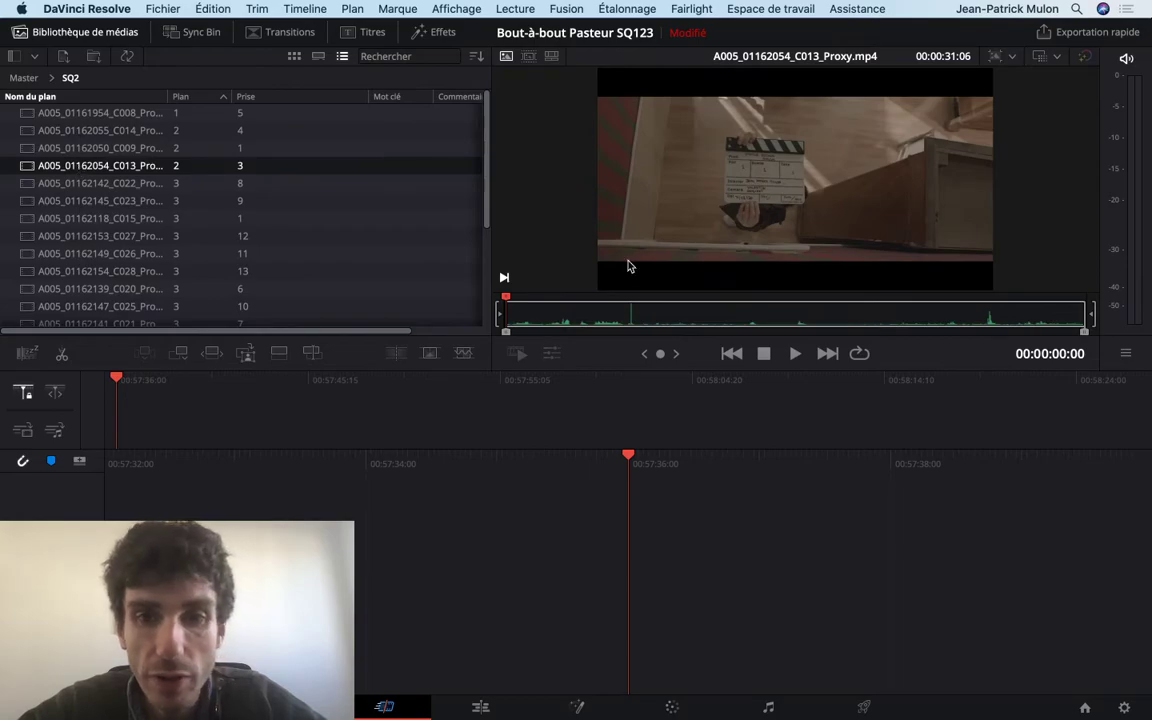
{"action": "left_click_drag", "start_coordinate": [571, 318], "coordinate": [723, 313]}
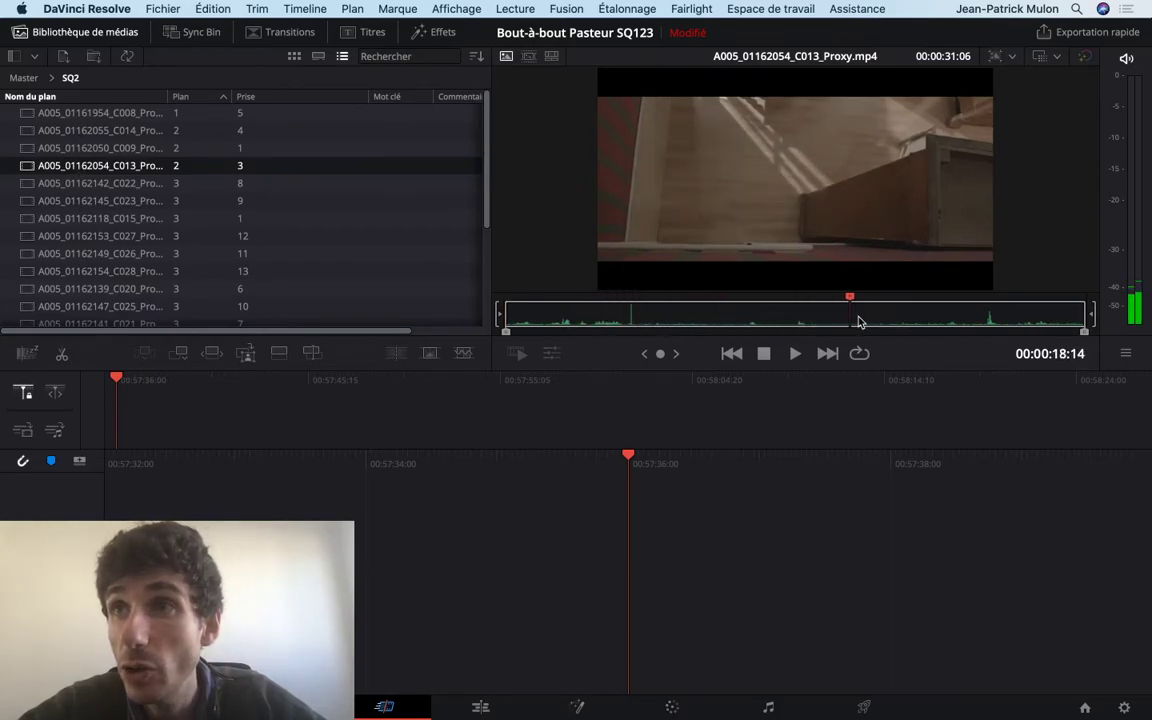
{"action": "mouse_move", "coordinate": [858, 322]}
{"action": "left_mouse_down"}
{"action": "mouse_move", "coordinate": [991, 343]}
{"action": "mouse_move", "coordinate": [975, 343]}
{"action": "left_mouse_up"}
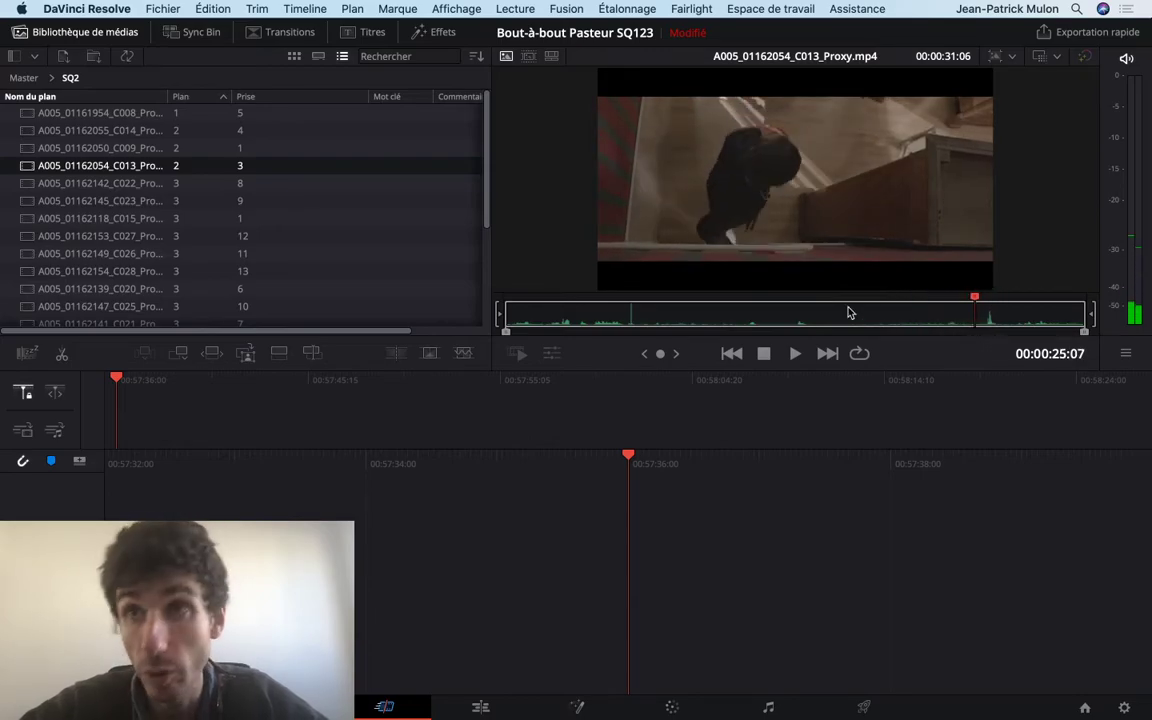
{"action": "key", "text": "ctrl+Left"}
{"action": "scroll", "coordinate": [764, 416], "scroll_direction": "right", "scroll_amount": 5}
Step: Duplicate the 'plan 2' label, move it under the P3.1 - 55 mm caption and retype it 'plan 3'
{"action": "scroll", "coordinate": [766, 420], "scroll_direction": "right", "scroll_amount": 3}
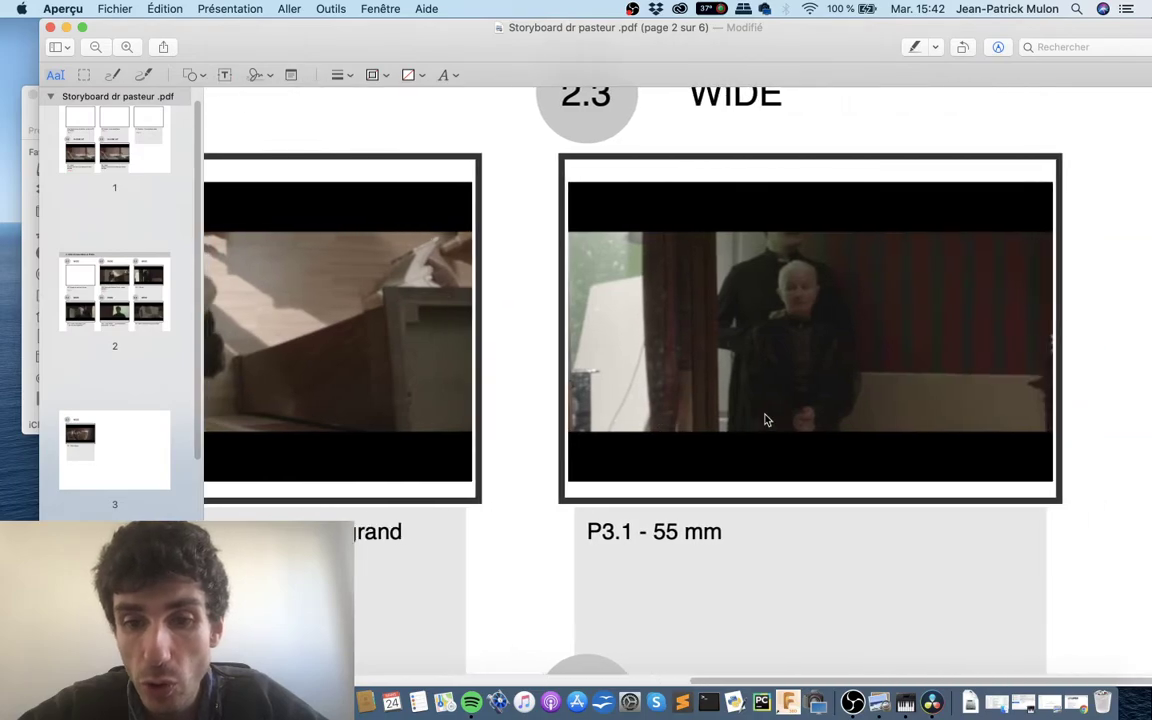
{"action": "scroll", "coordinate": [765, 419], "scroll_direction": "down", "scroll_amount": 5}
{"action": "scroll", "coordinate": [578, 263], "scroll_direction": "up", "scroll_amount": 5}
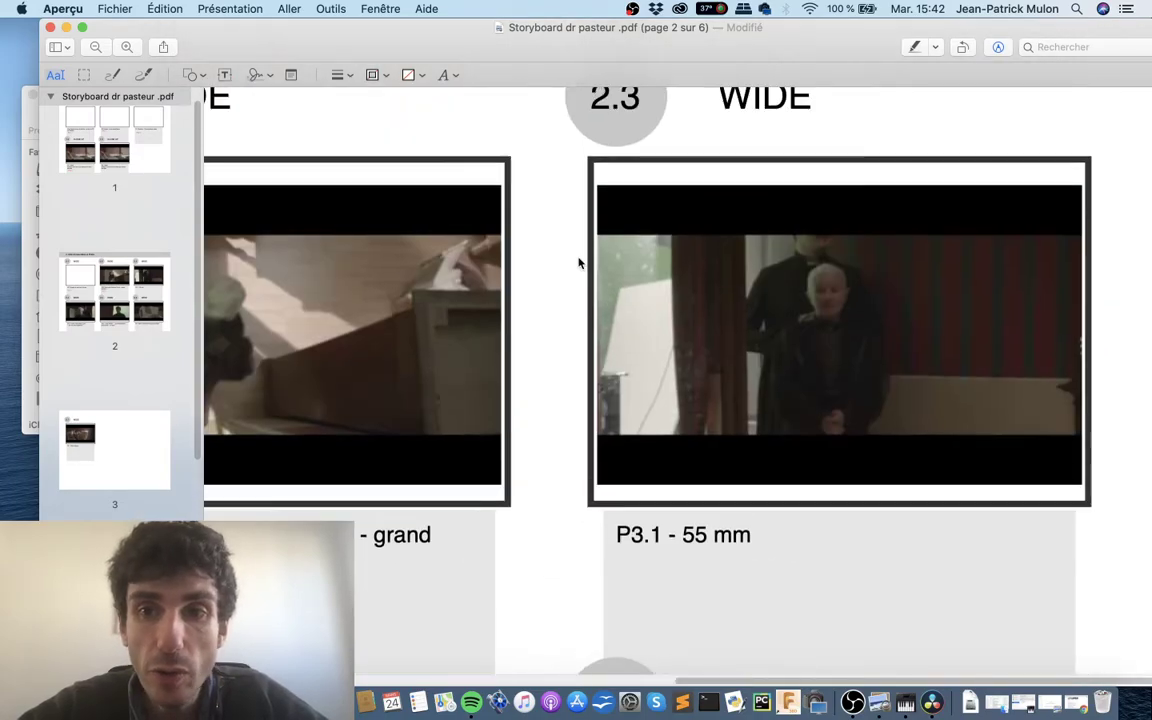
{"action": "scroll", "coordinate": [806, 434], "scroll_direction": "down", "scroll_amount": 10}
{"action": "scroll", "coordinate": [806, 434], "scroll_direction": "left", "scroll_amount": 15}
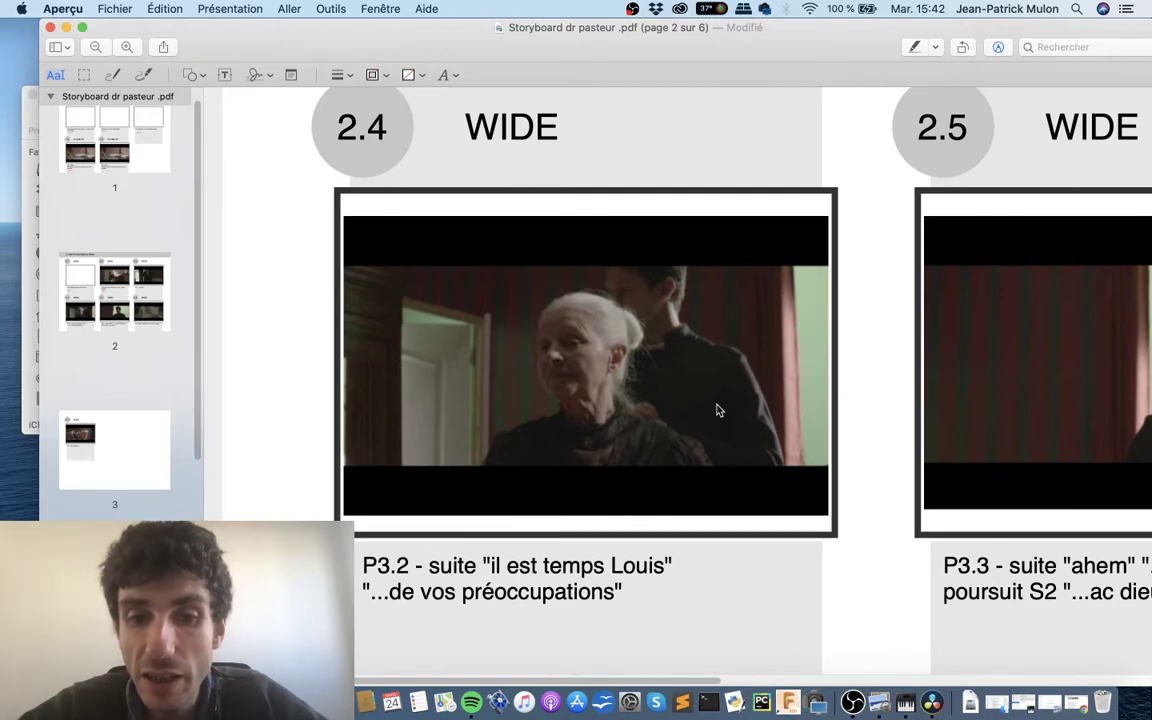
{"action": "scroll", "coordinate": [716, 408], "scroll_direction": "right", "scroll_amount": 6}
{"action": "scroll", "coordinate": [716, 408], "scroll_direction": "right", "scroll_amount": 5}
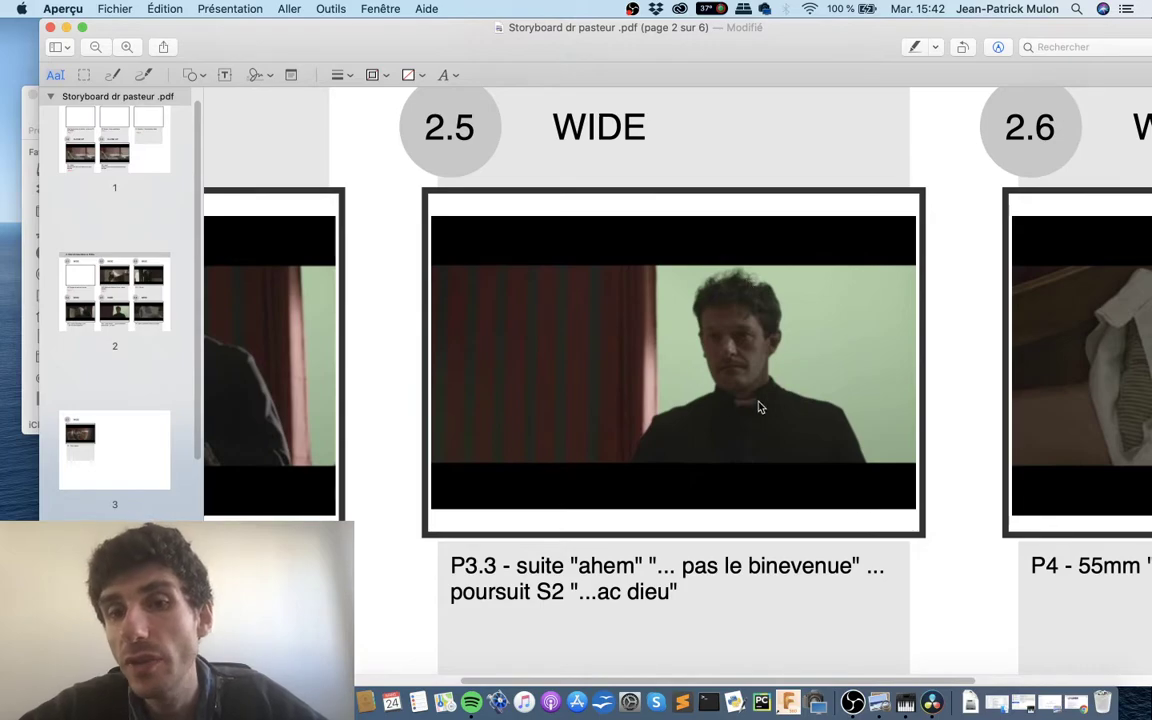
{"action": "scroll", "coordinate": [684, 397], "scroll_direction": "up", "scroll_amount": 5}
{"action": "scroll", "coordinate": [650, 370], "scroll_direction": "right", "scroll_amount": 5}
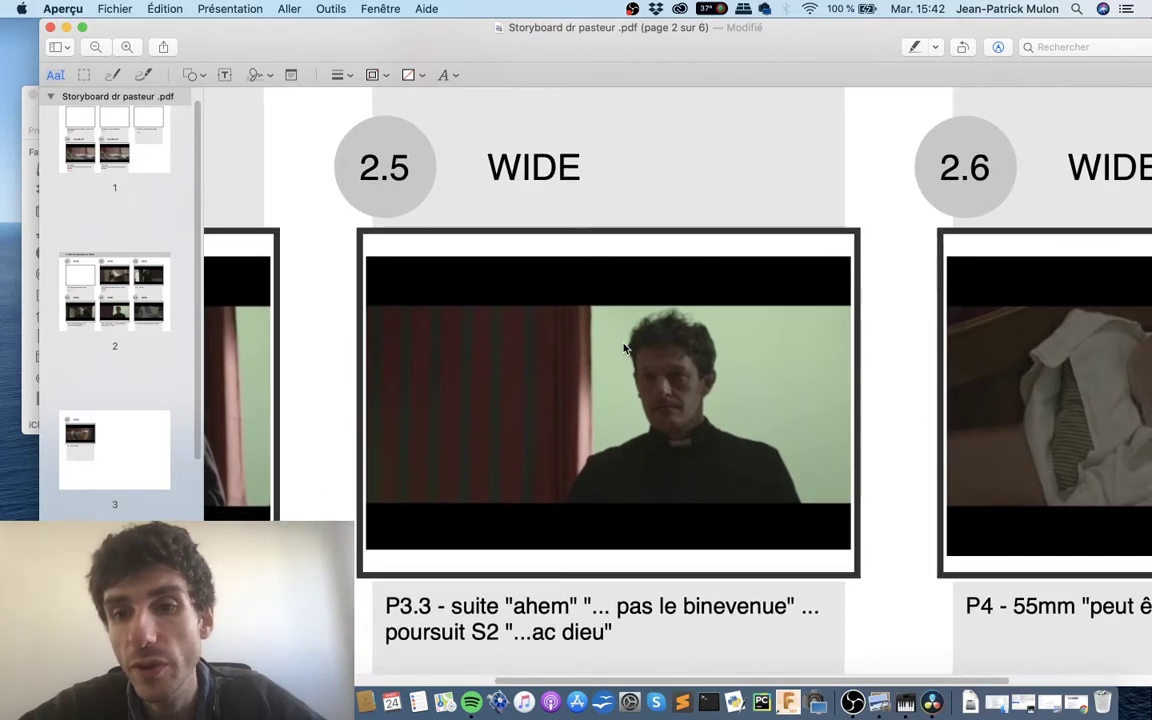
{"action": "scroll", "coordinate": [625, 340], "scroll_direction": "right", "scroll_amount": 6}
{"action": "scroll", "coordinate": [625, 347], "scroll_direction": "left", "scroll_amount": 6}
{"action": "scroll", "coordinate": [500, 260], "scroll_direction": "left", "scroll_amount": 3}
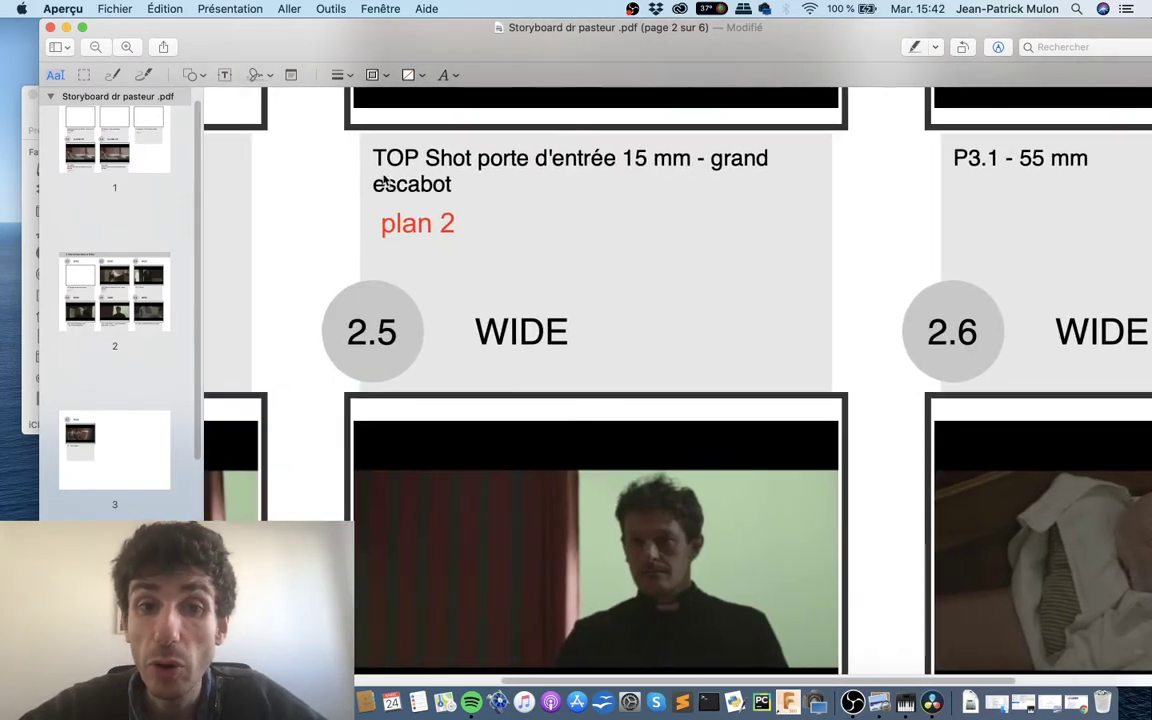
{"action": "scroll", "coordinate": [520, 228], "scroll_direction": "right", "scroll_amount": 8}
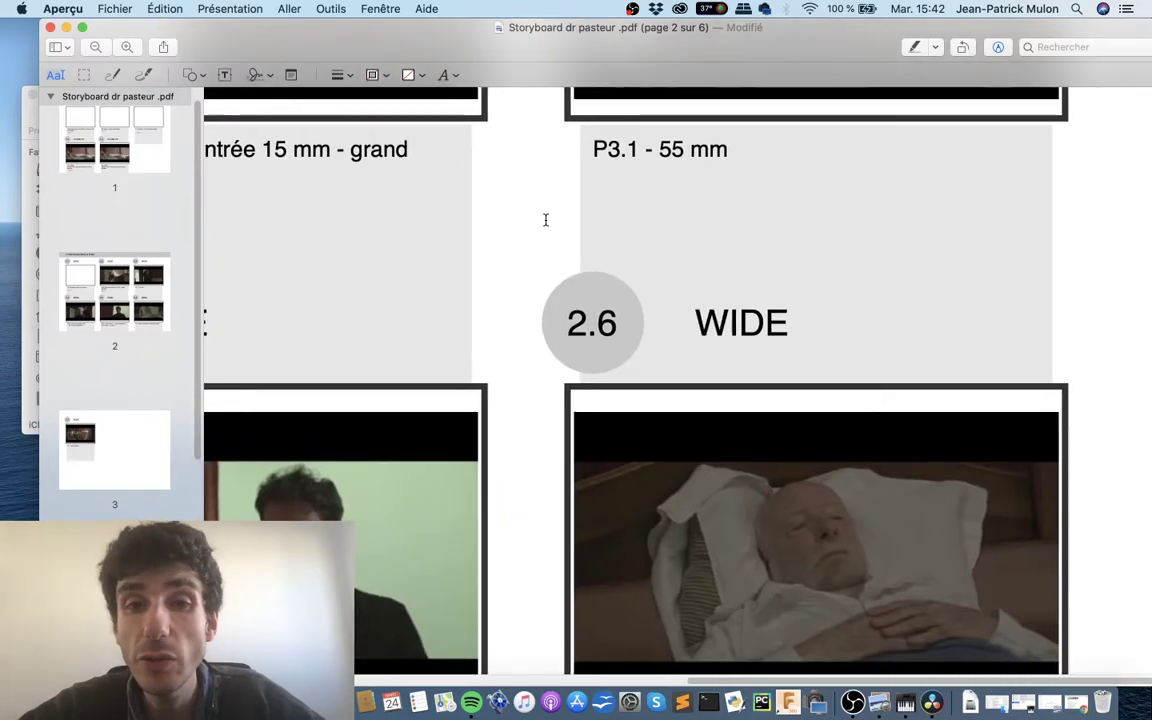
{"action": "scroll", "coordinate": [265, 255], "scroll_direction": "left", "scroll_amount": 5}
{"action": "key", "text": "super+d"}
{"action": "left_click_drag", "start_coordinate": [341, 233], "coordinate": [910, 197]}
{"action": "type", "text": "plan 3"}
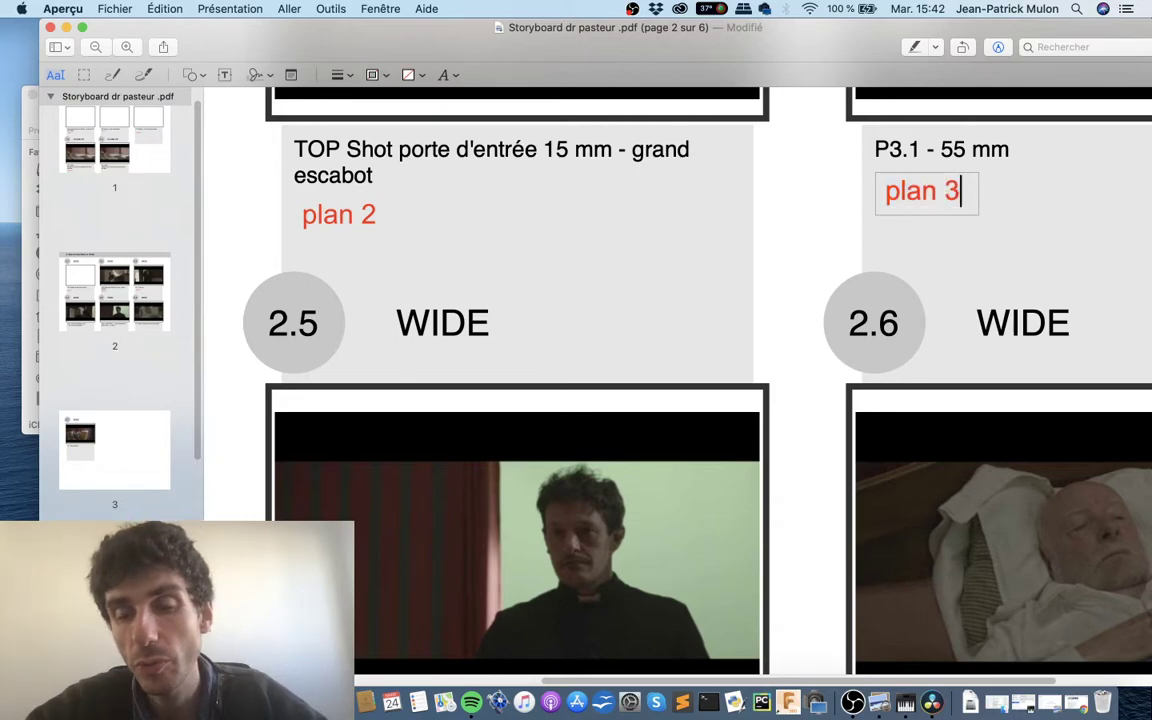
{"action": "left_click", "coordinate": [1025, 211]}
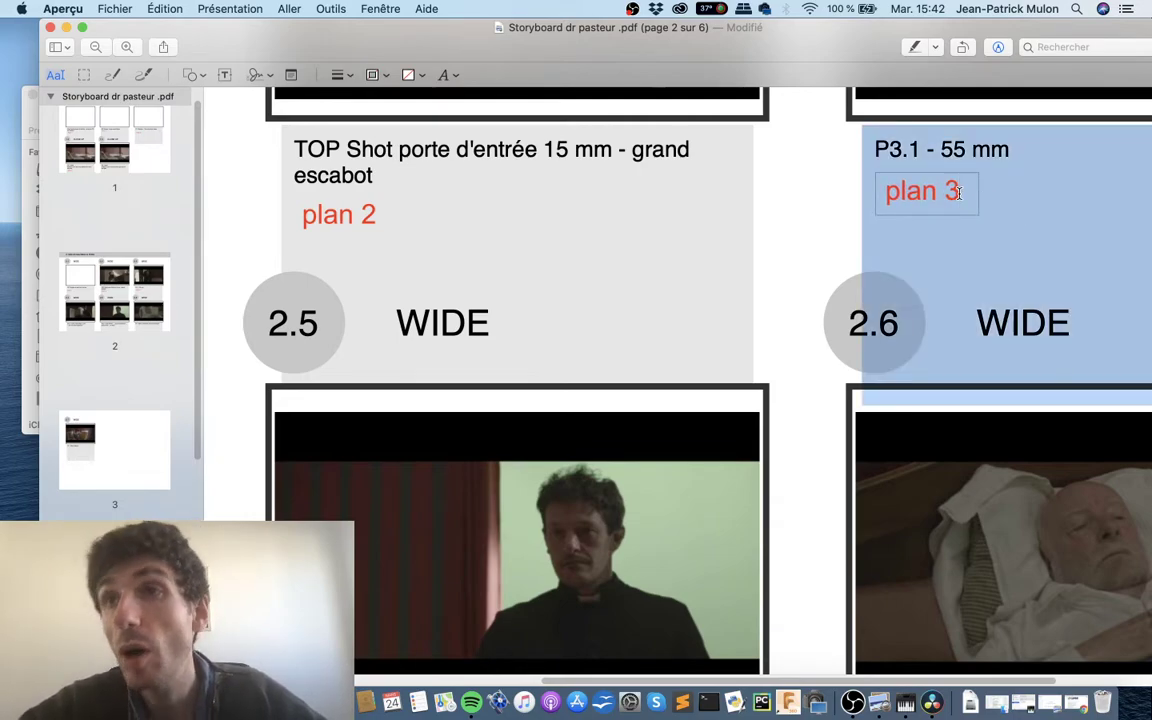
{"action": "left_click", "coordinate": [1040, 190]}
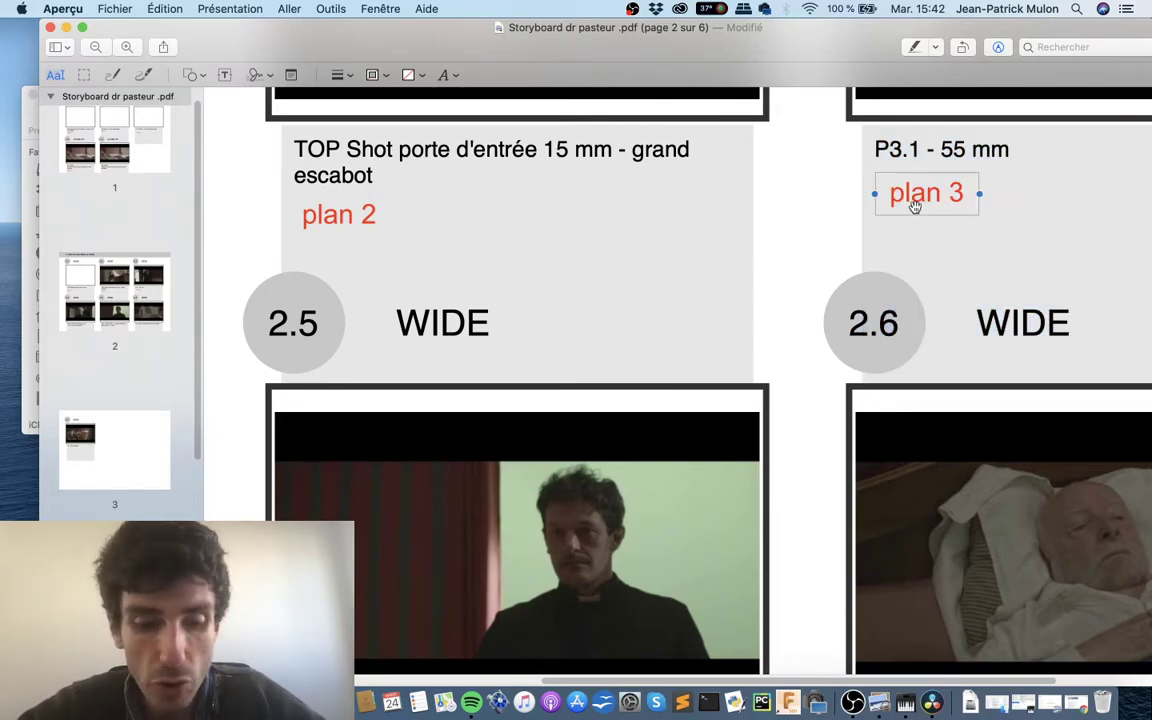
{"action": "scroll", "coordinate": [915, 205], "scroll_direction": "left", "scroll_amount": 10}
{"action": "scroll", "coordinate": [940, 208], "scroll_direction": "down", "scroll_amount": 5}
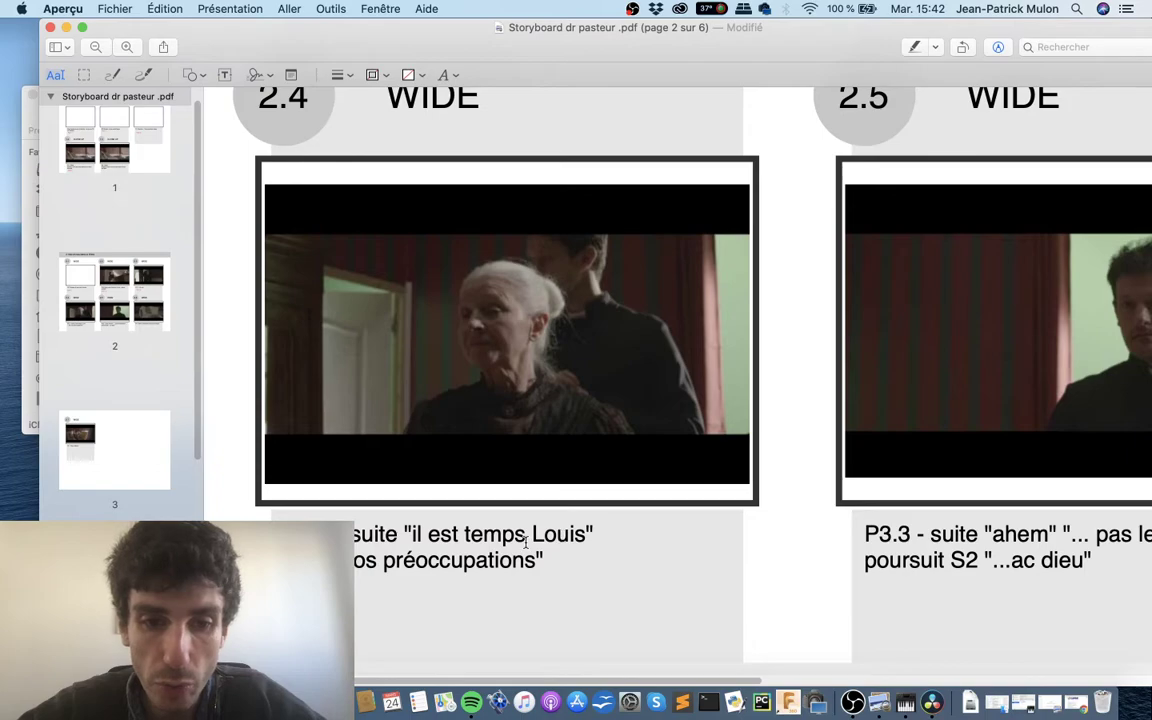
Step: Place red 'plan 3' label copies under the 2.4 and 2.5 storyboard captions
{"action": "scroll", "coordinate": [525, 541], "scroll_direction": "down", "scroll_amount": 4}
{"action": "scroll", "coordinate": [525, 541], "scroll_direction": "up", "scroll_amount": 9}
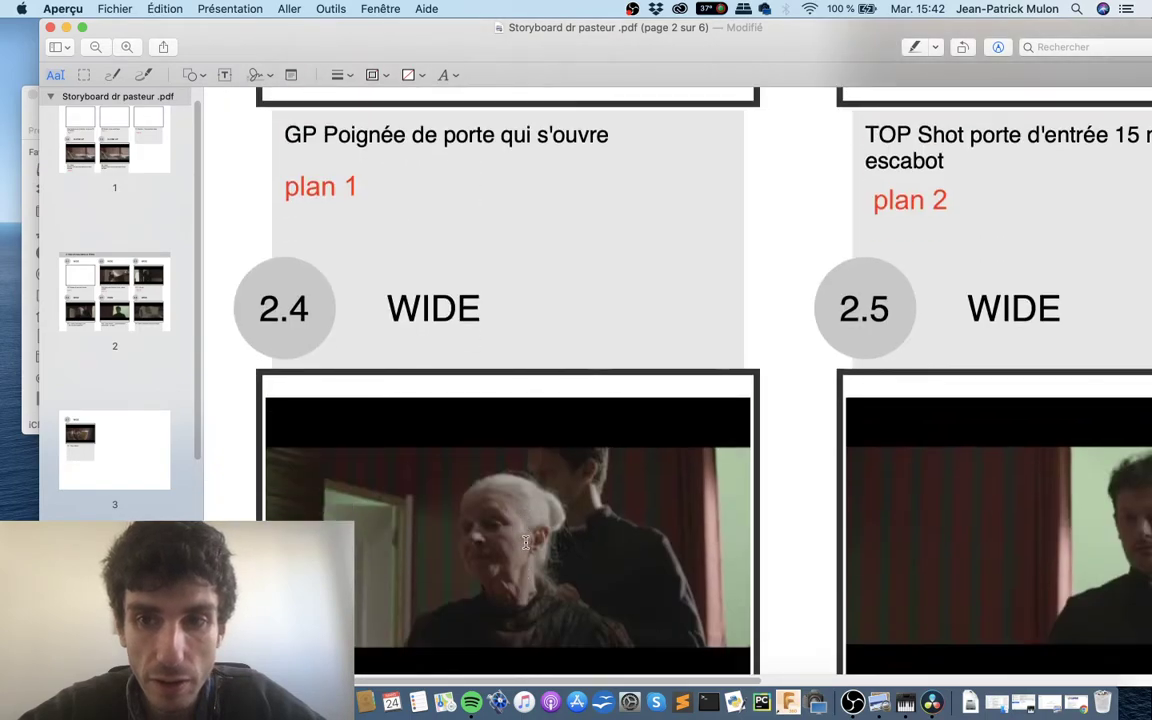
{"action": "scroll", "coordinate": [525, 541], "scroll_direction": "down", "scroll_amount": 5}
{"action": "scroll", "coordinate": [525, 541], "scroll_direction": "up", "scroll_amount": 4}
{"action": "scroll", "coordinate": [525, 541], "scroll_direction": "right", "scroll_amount": 5}
{"action": "scroll", "coordinate": [525, 541], "scroll_direction": "right", "scroll_amount": 6}
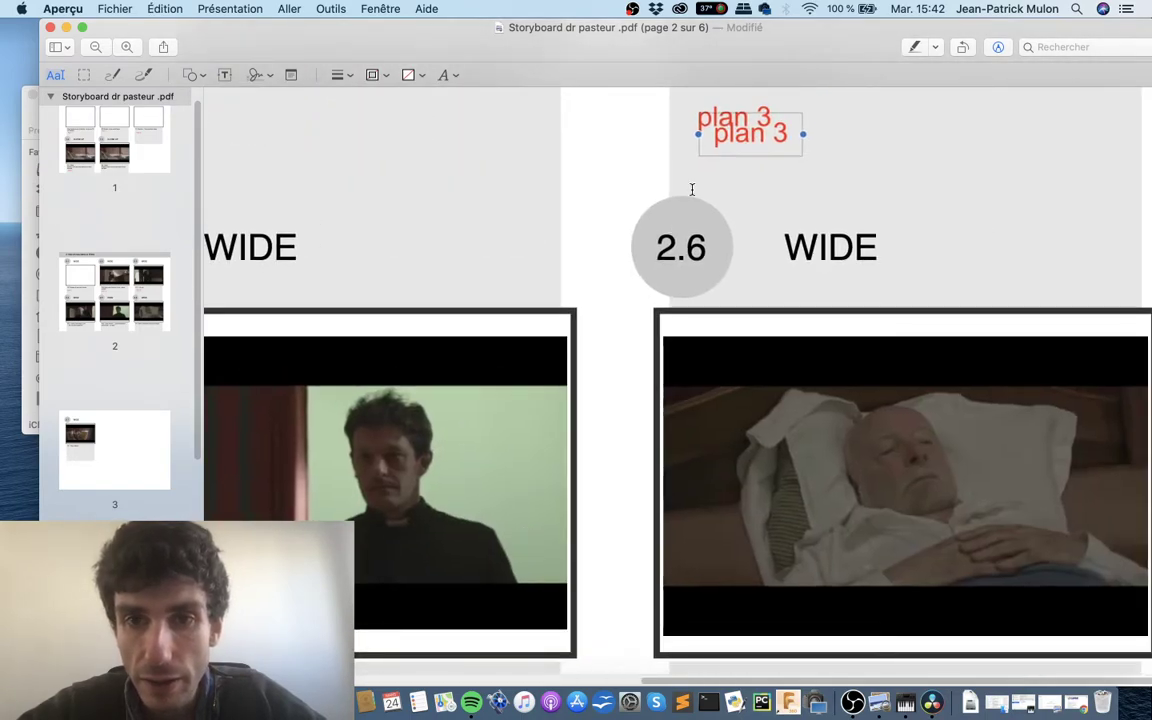
{"action": "left_click_drag", "start_coordinate": [728, 143], "coordinate": [479, 365]}
{"action": "scroll", "coordinate": [479, 368], "scroll_direction": "left", "scroll_amount": 5}
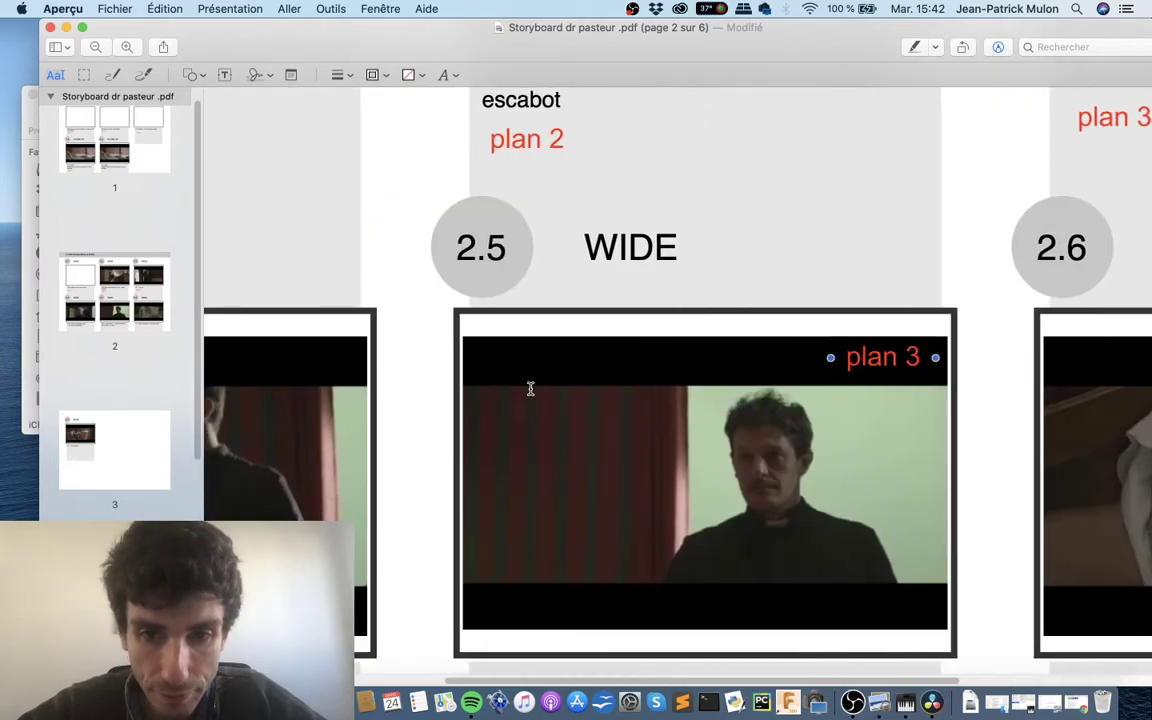
{"action": "scroll", "coordinate": [422, 413], "scroll_direction": "down", "scroll_amount": 3}
{"action": "scroll", "coordinate": [422, 413], "scroll_direction": "left", "scroll_amount": 2}
{"action": "scroll", "coordinate": [937, 329], "scroll_direction": "left", "scroll_amount": 2}
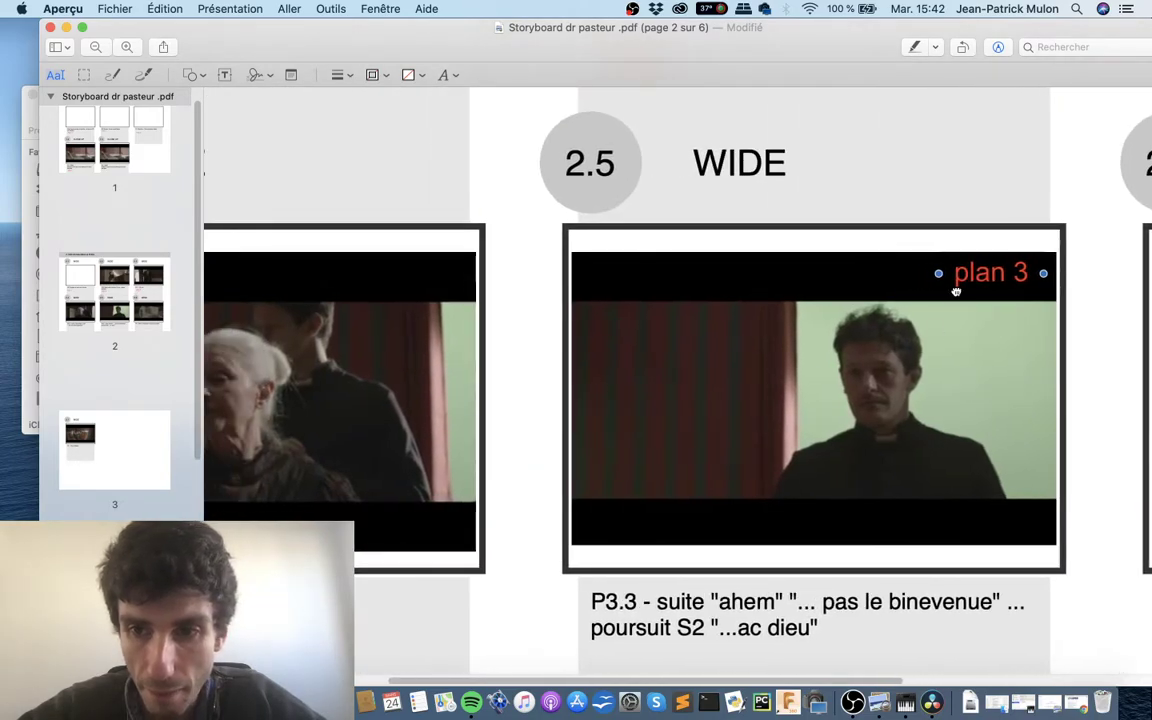
{"action": "mouse_move", "coordinate": [956, 291]}
{"action": "left_mouse_down"}
{"action": "mouse_move", "coordinate": [375, 612]}
{"action": "mouse_move", "coordinate": [958, 638]}
{"action": "left_mouse_up"}
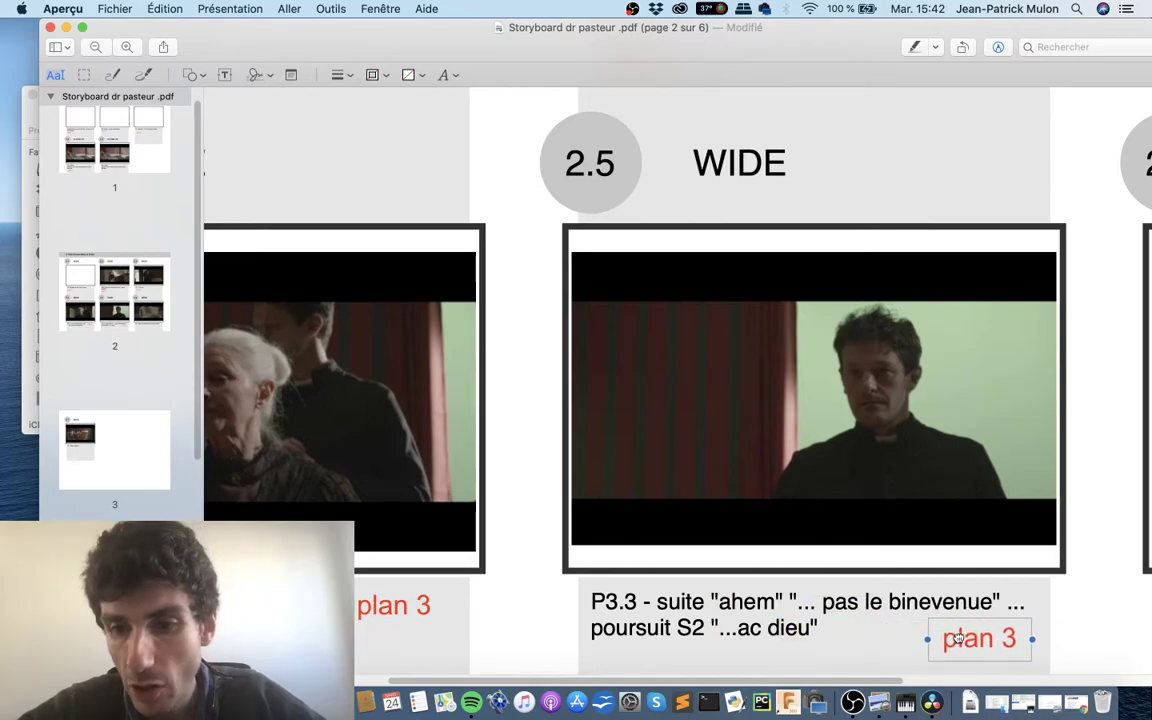
Step: Add a red 'plan 4' label under the P4 caption, then switch back to DaVinci Resolve
{"action": "scroll", "coordinate": [940, 610], "scroll_direction": "up", "scroll_amount": 3}
{"action": "scroll", "coordinate": [930, 600], "scroll_direction": "right", "scroll_amount": 5}
{"action": "scroll", "coordinate": [917, 577], "scroll_direction": "up", "scroll_amount": 3}
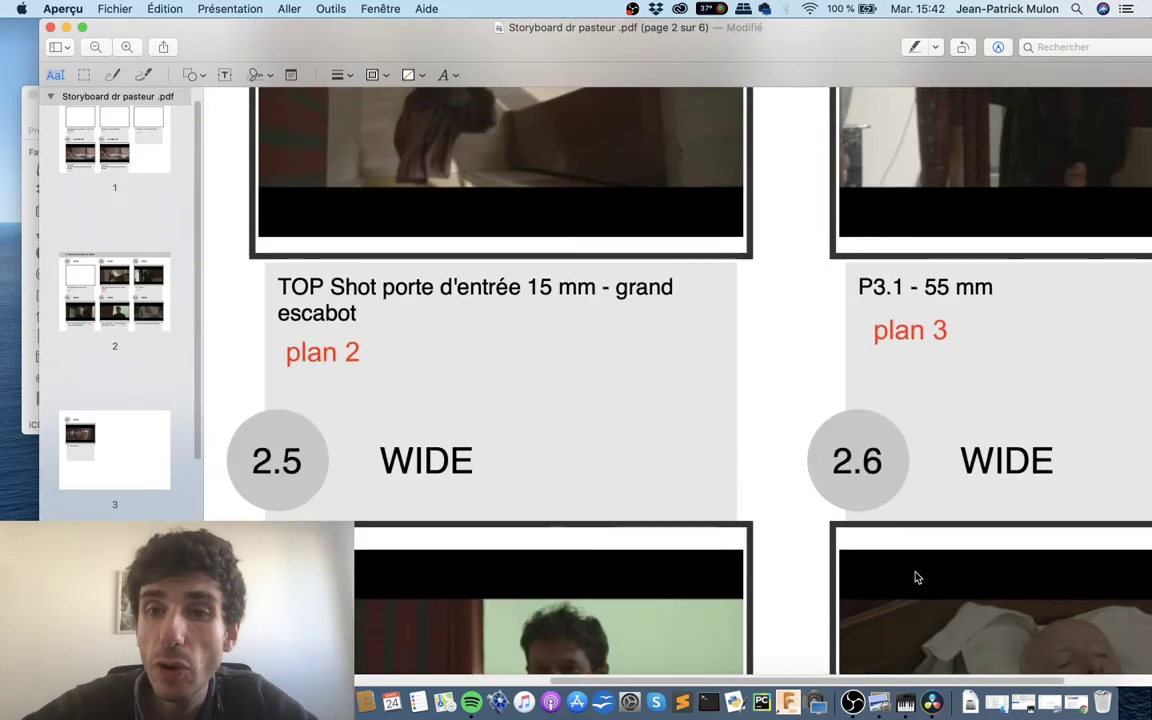
{"action": "scroll", "coordinate": [1022, 420], "scroll_direction": "down", "scroll_amount": 3}
{"action": "scroll", "coordinate": [1022, 420], "scroll_direction": "left", "scroll_amount": 6}
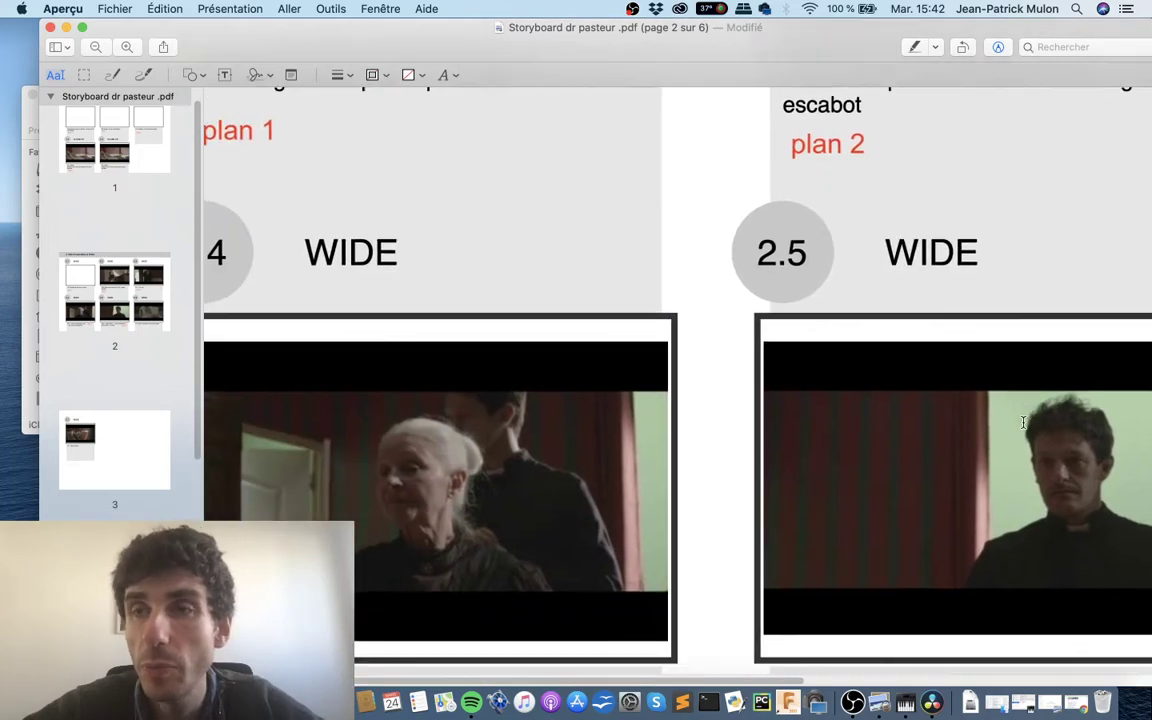
{"action": "scroll", "coordinate": [1022, 420], "scroll_direction": "down", "scroll_amount": 3}
{"action": "scroll", "coordinate": [1022, 420], "scroll_direction": "right", "scroll_amount": 2}
{"action": "scroll", "coordinate": [900, 370], "scroll_direction": "right", "scroll_amount": 2}
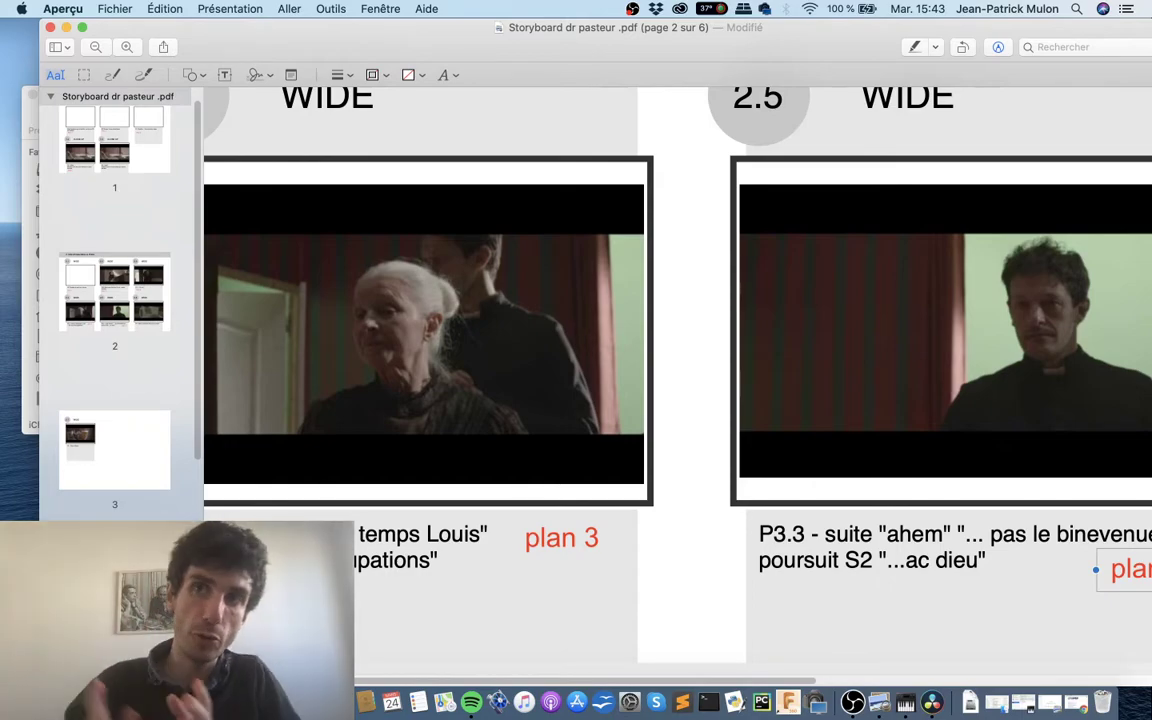
{"action": "scroll", "coordinate": [553, 630], "scroll_direction": "right", "scroll_amount": 8}
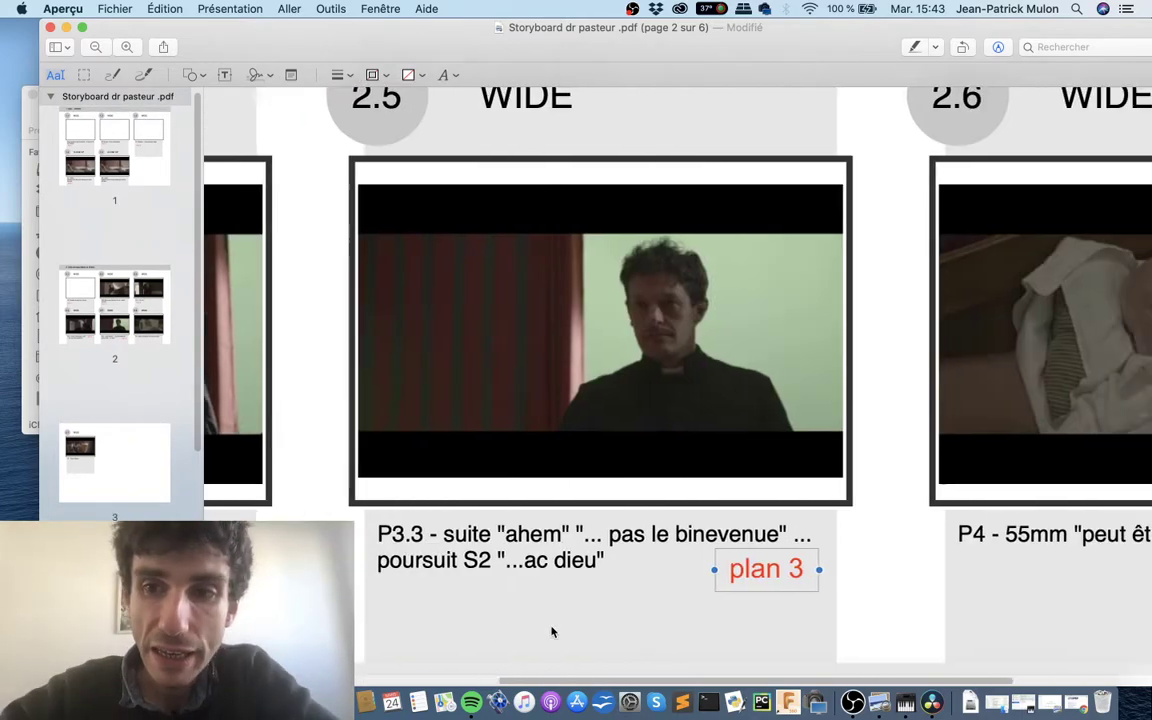
{"action": "scroll", "coordinate": [550, 627], "scroll_direction": "right", "scroll_amount": 10}
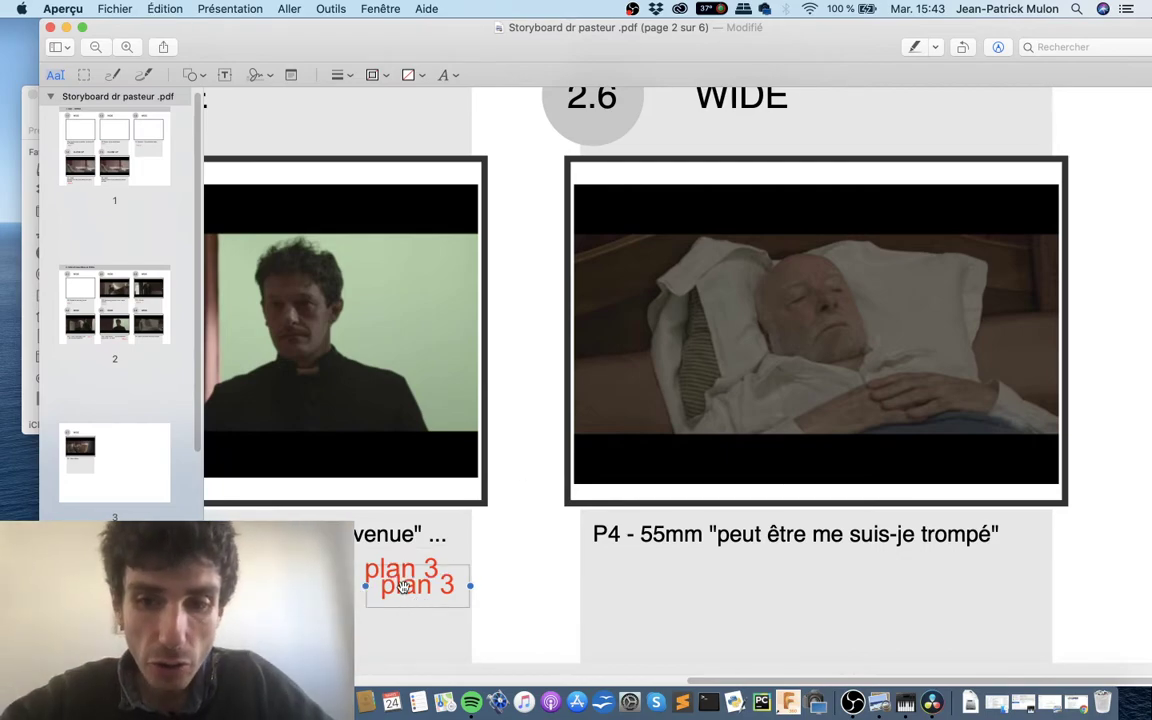
{"action": "left_click_drag", "start_coordinate": [502, 587], "coordinate": [622, 570]}
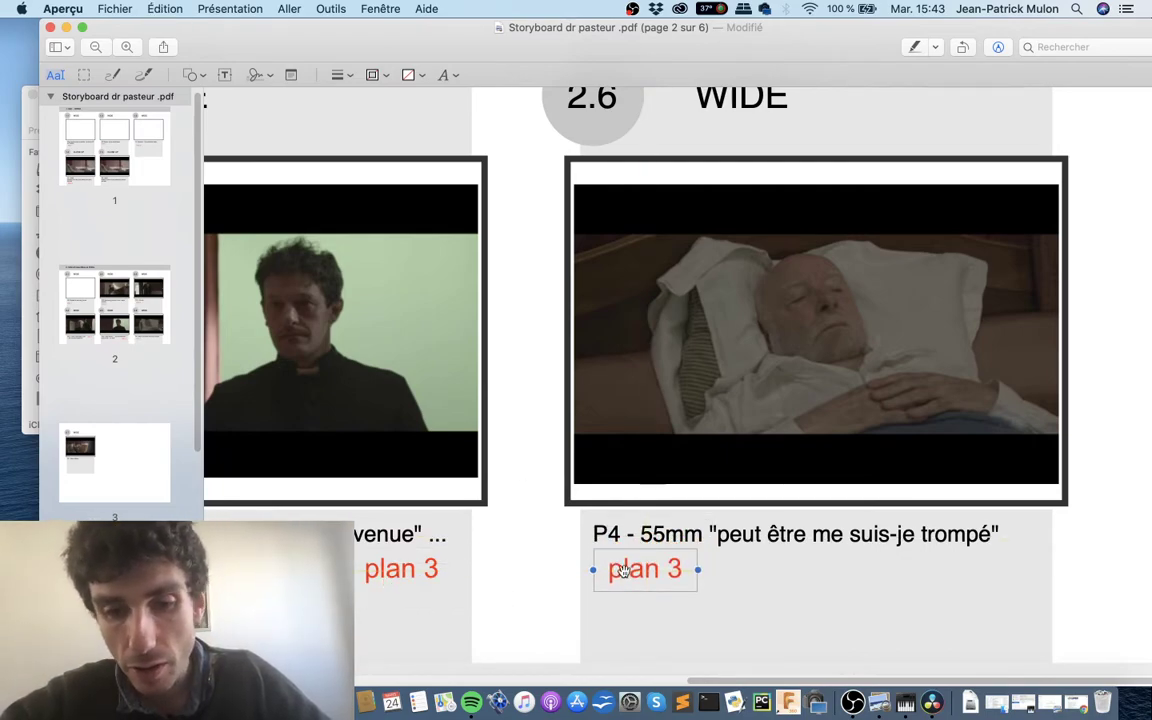
{"action": "type", "text": "4"}
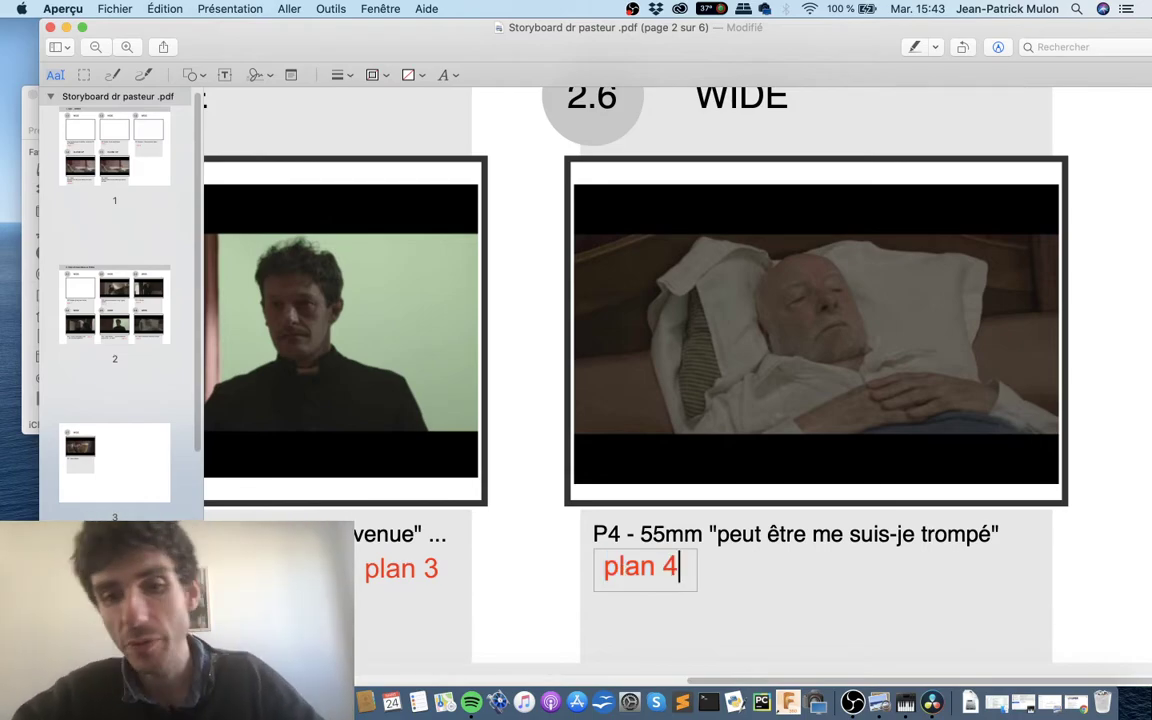
{"action": "key", "text": "ctrl+Right"}
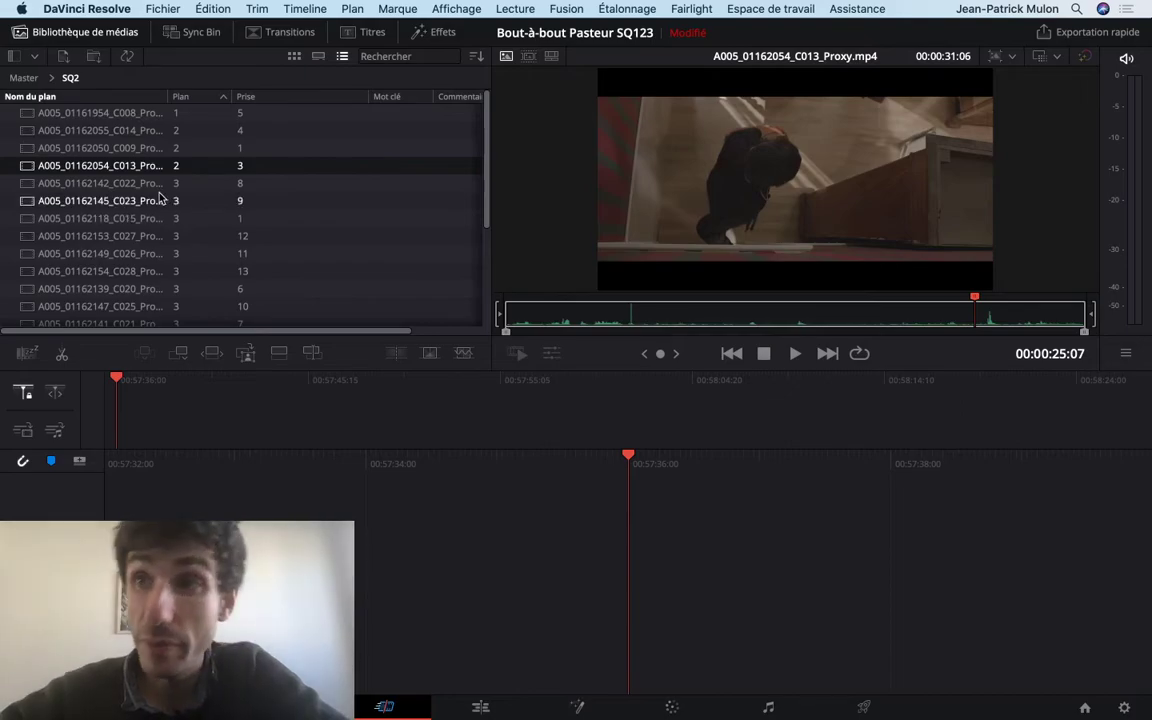
Step: Preview clips C022, C023, C027, C026 and C028 in turn, ending on C028's slate
{"action": "left_click", "coordinate": [95, 186]}
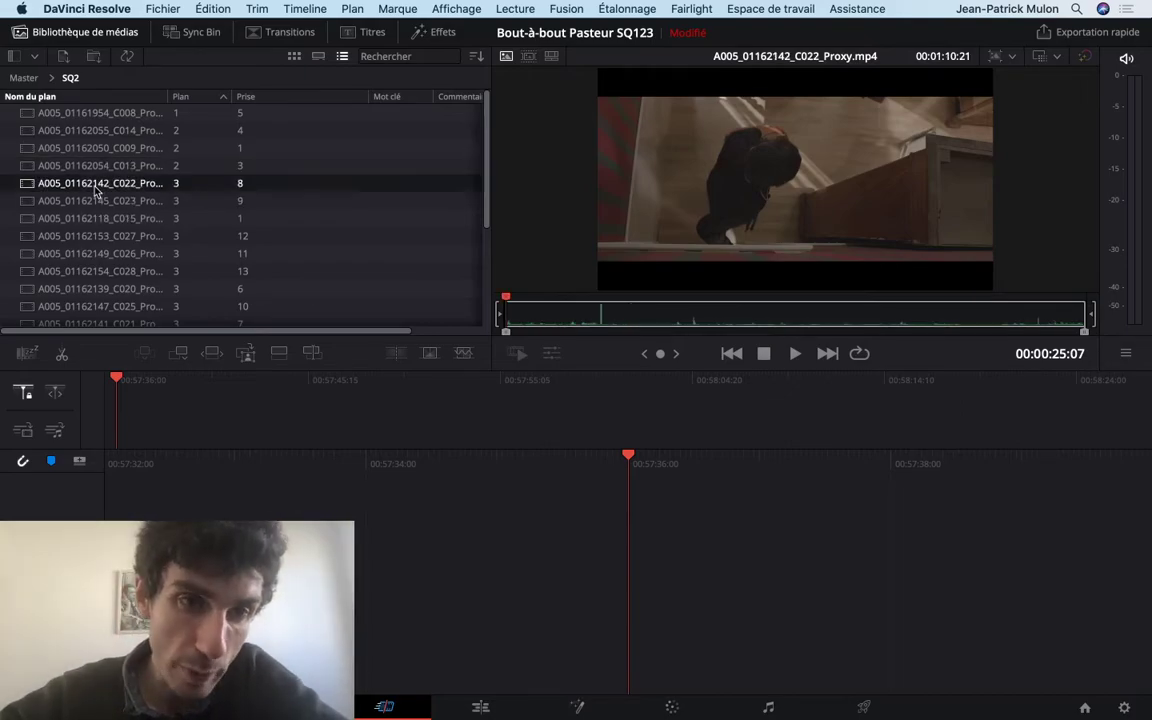
{"action": "left_click", "coordinate": [45, 206]}
{"action": "left_click", "coordinate": [45, 236]}
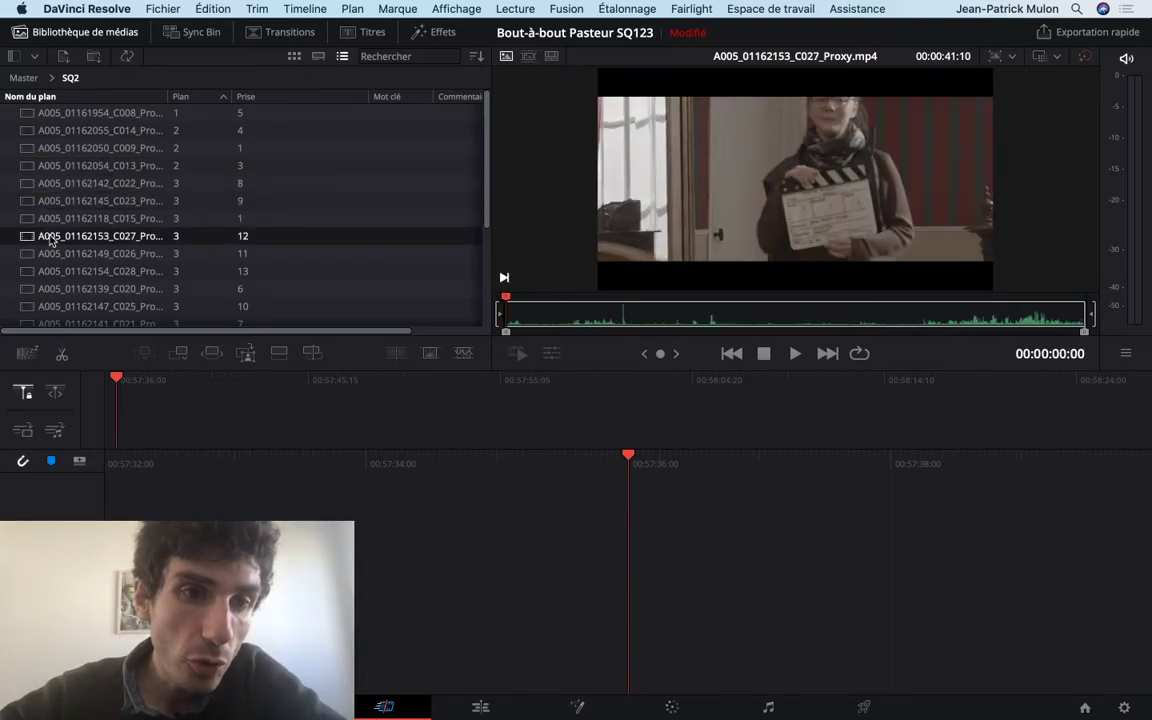
{"action": "left_click", "coordinate": [46, 253]}
{"action": "left_click", "coordinate": [50, 271]}
{"action": "scroll", "coordinate": [50, 271], "scroll_direction": "down", "scroll_amount": 3}
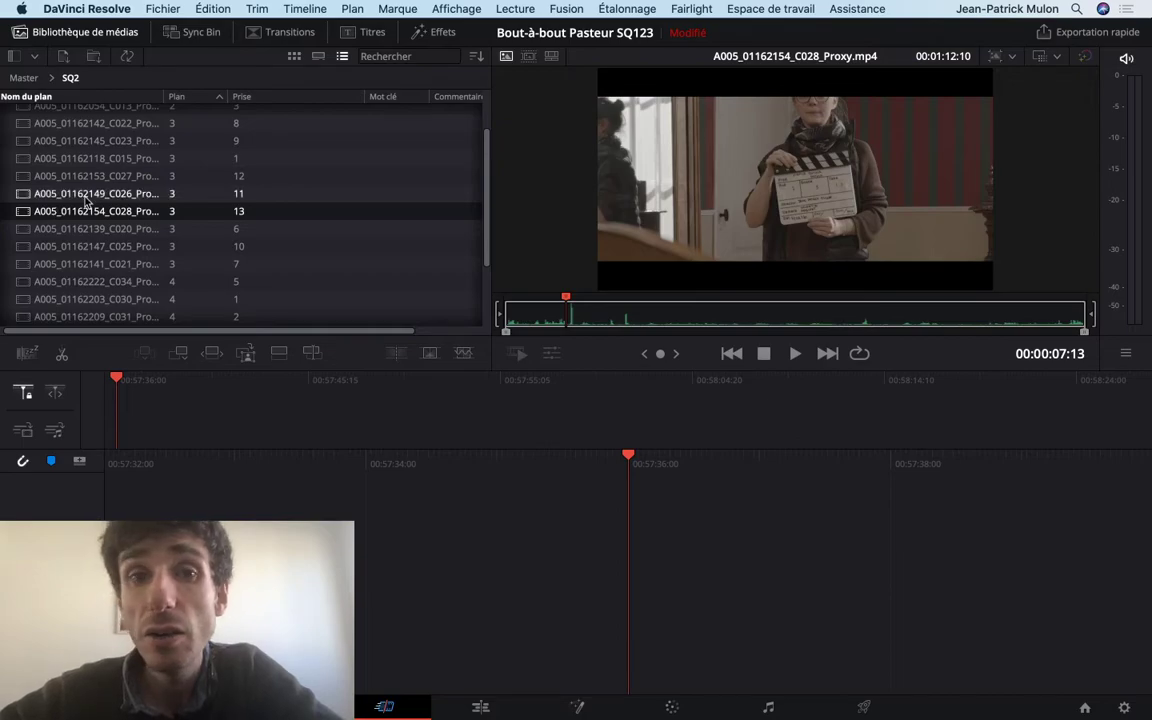
{"action": "scroll", "coordinate": [153, 141], "scroll_direction": "up", "scroll_amount": 3}
{"action": "scroll", "coordinate": [153, 141], "scroll_direction": "down", "scroll_amount": 2}
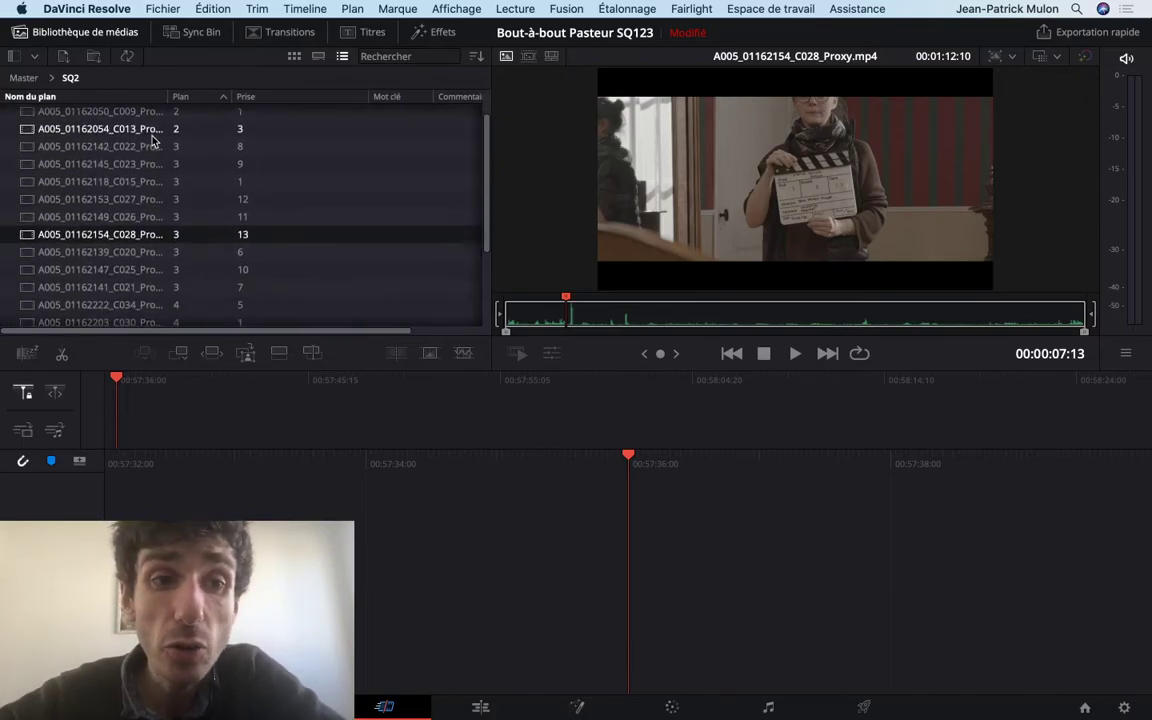
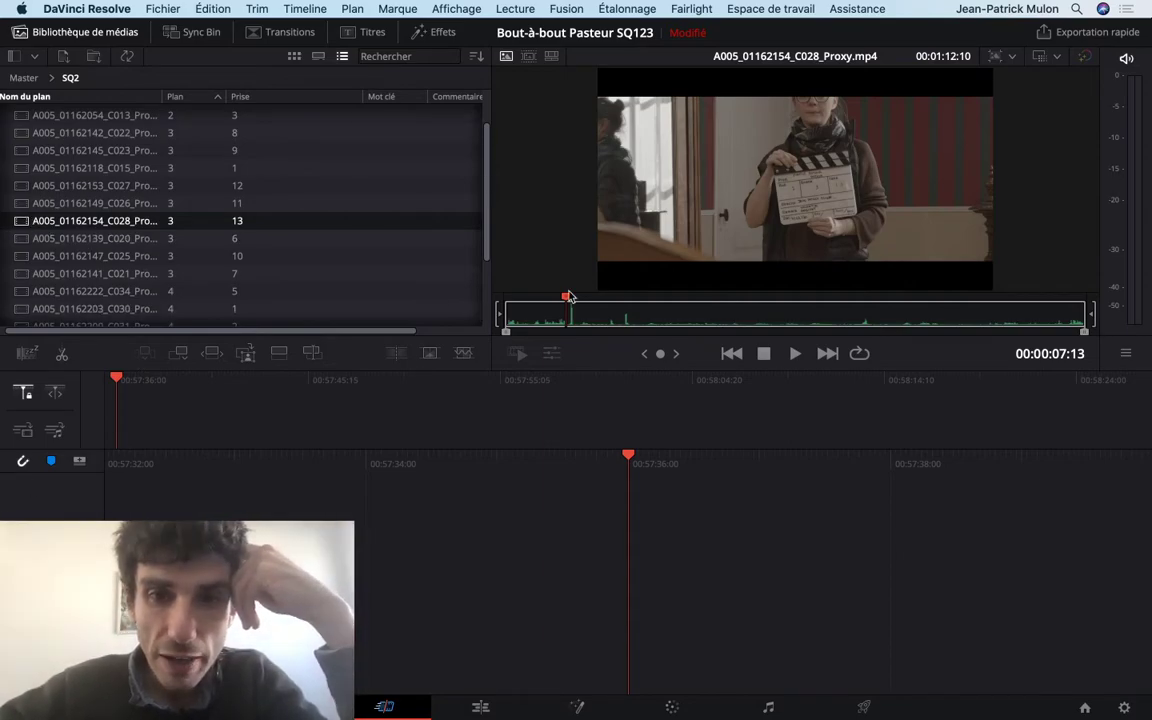
Step: Scrub clip C028 forward and glance at the storyboard PDF
{"action": "left_click_drag", "start_coordinate": [573, 314], "coordinate": [679, 320]}
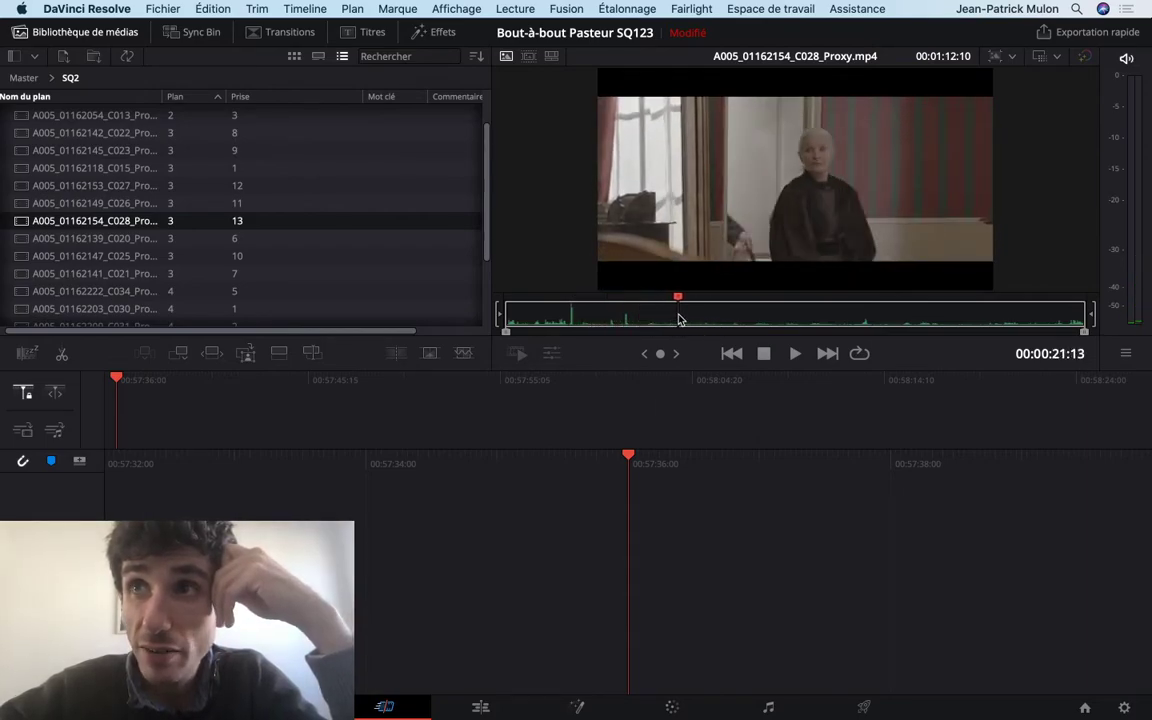
{"action": "key", "text": "super+Tab"}
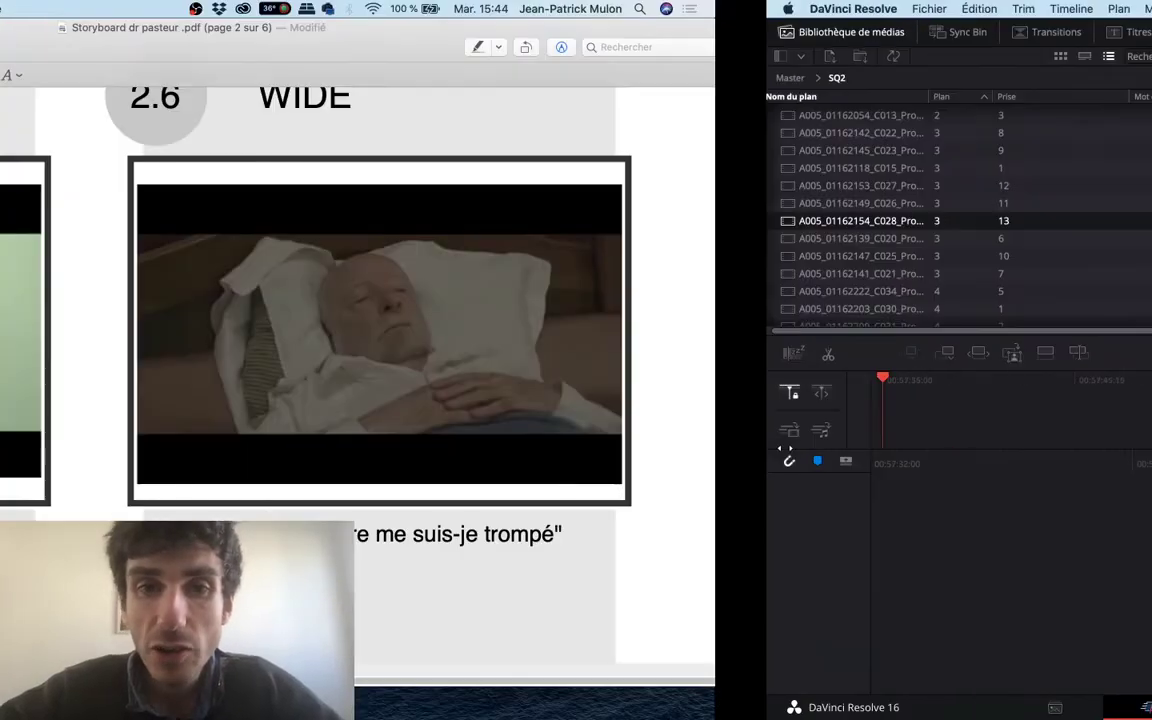
{"action": "scroll", "coordinate": [762, 428], "scroll_direction": "up", "scroll_amount": 10}
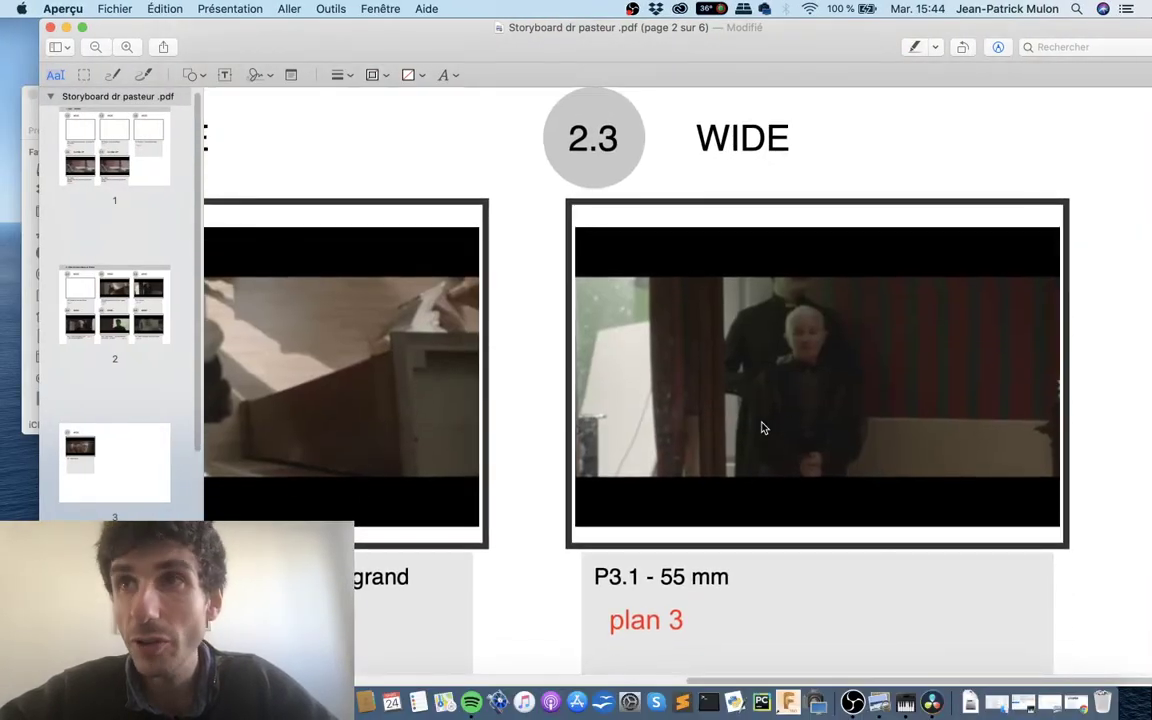
Step: Scrub C028 on to 00:00:30:01, then bring up storyboard shot 2.3 (P3.1 - 55 mm)
{"action": "key", "text": "super+Tab"}
{"action": "key", "text": "super+Tab"}
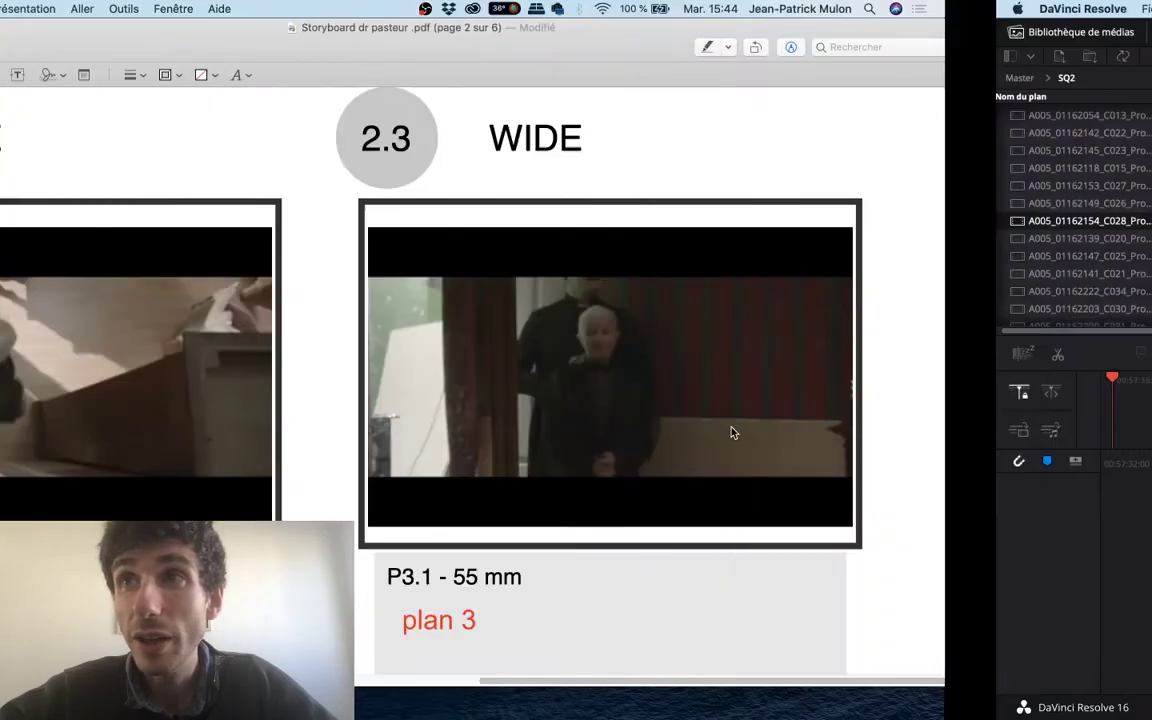
{"action": "key", "text": "super+Tab"}
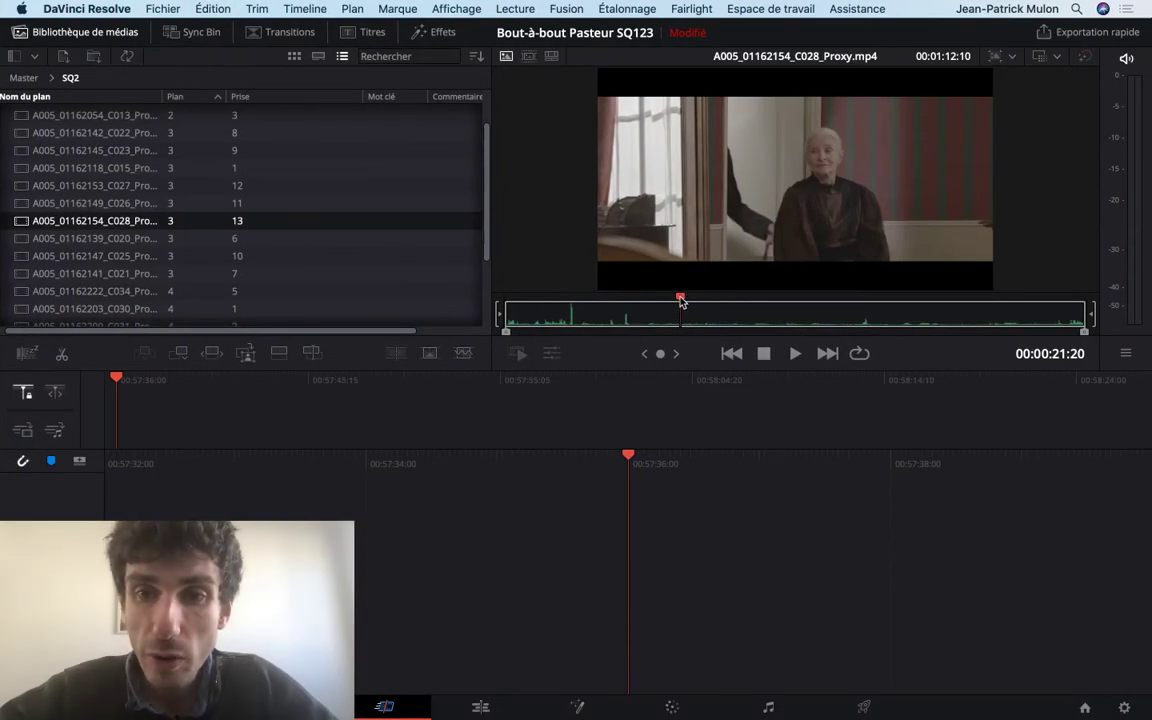
{"action": "left_click_drag", "start_coordinate": [681, 299], "coordinate": [746, 301]}
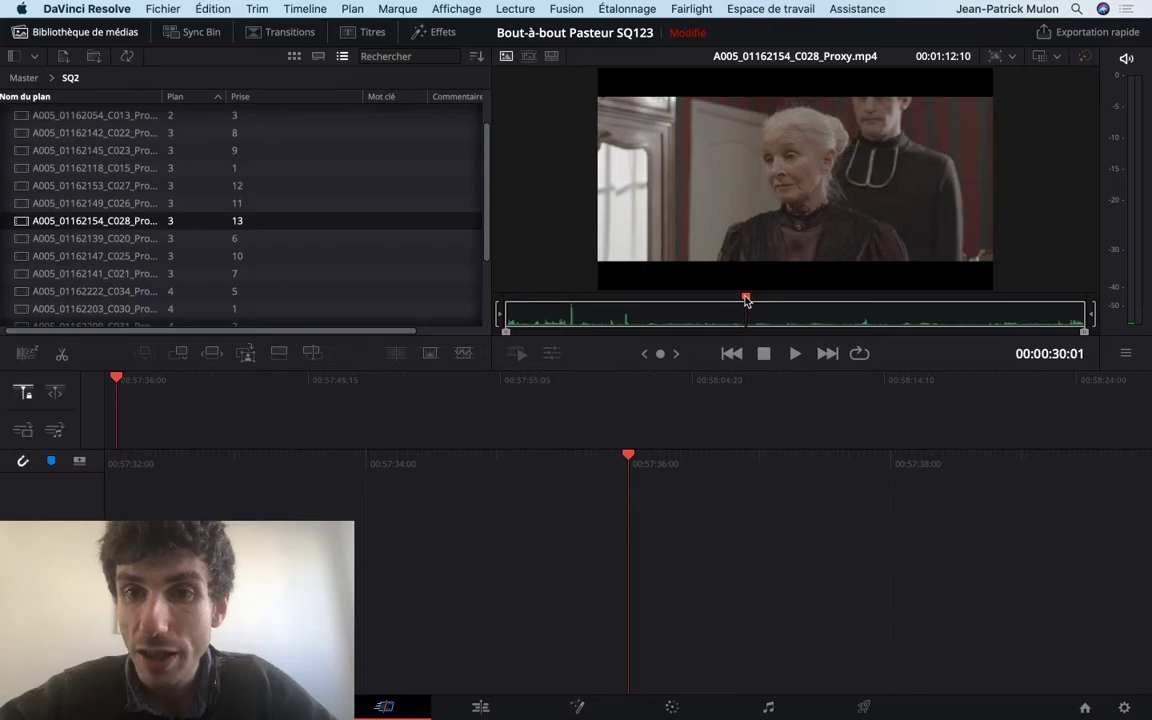
{"action": "key", "text": "ctrl+Left"}
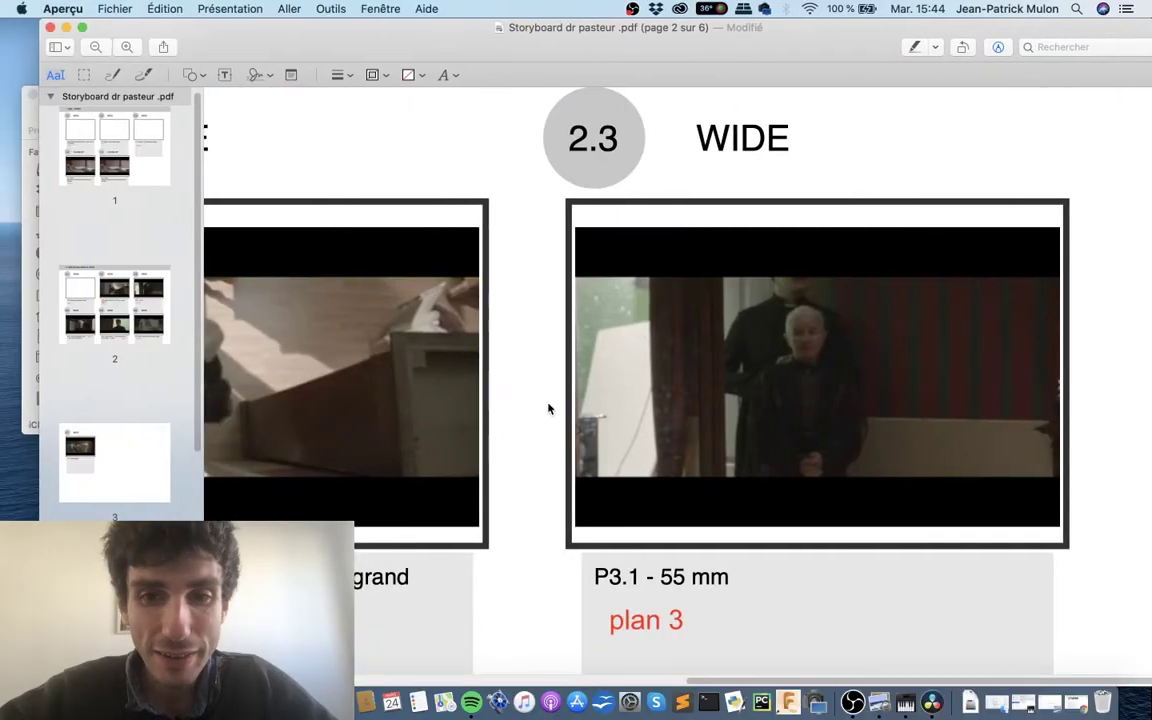
Step: Pan the storyboard across shots 2.4 and 2.5, then return to clip C028 at 00:00:30:01
{"action": "scroll", "coordinate": [548, 408], "scroll_direction": "left", "scroll_amount": 5}
{"action": "scroll", "coordinate": [548, 408], "scroll_direction": "down", "scroll_amount": 5}
{"action": "scroll", "coordinate": [568, 393], "scroll_direction": "left", "scroll_amount": 2}
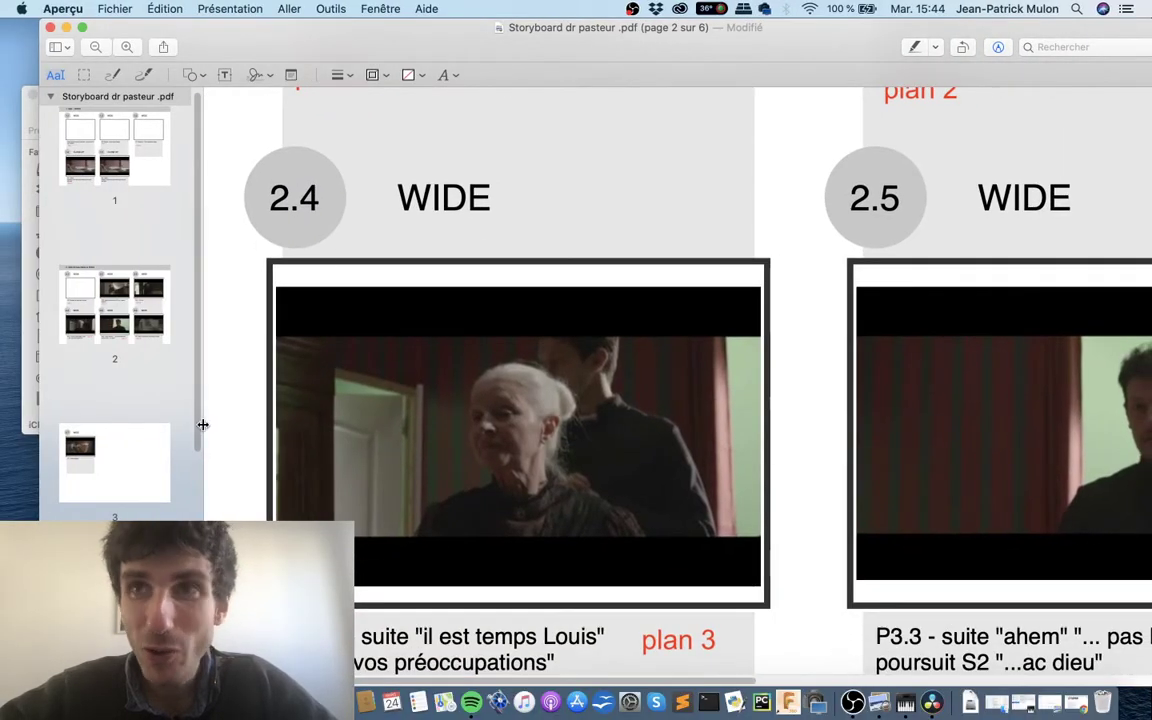
{"action": "scroll", "coordinate": [463, 397], "scroll_direction": "right", "scroll_amount": 3}
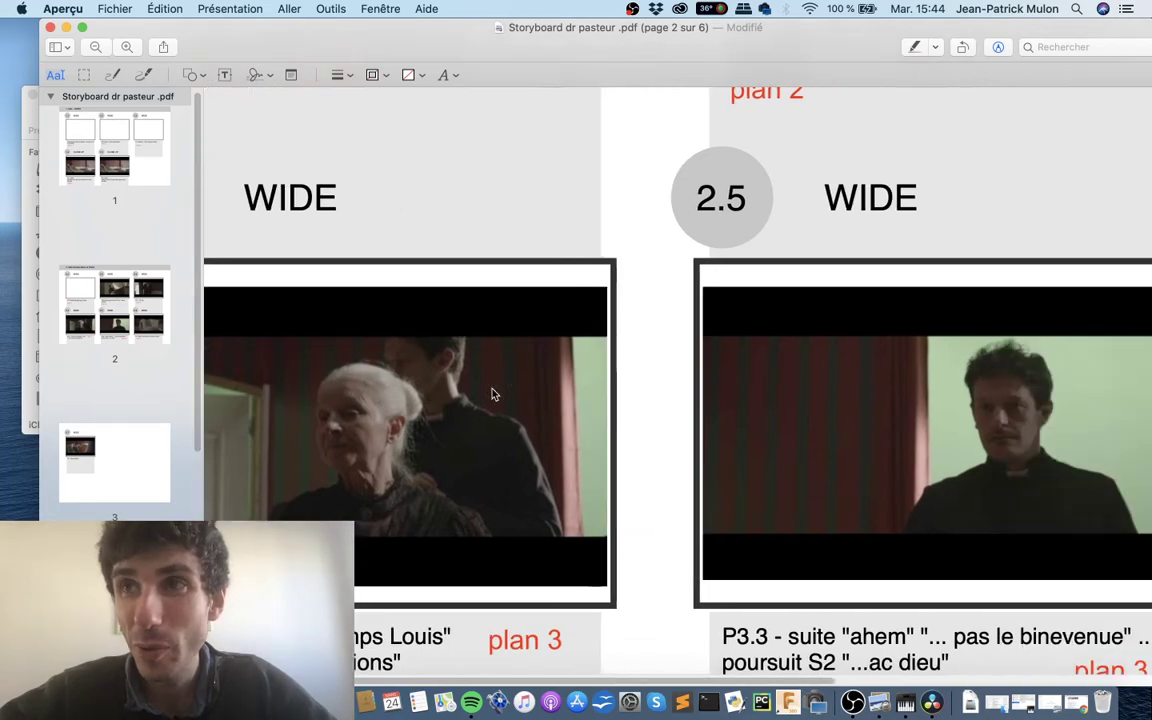
{"action": "scroll", "coordinate": [494, 393], "scroll_direction": "right", "scroll_amount": 4}
{"action": "scroll", "coordinate": [660, 397], "scroll_direction": "right", "scroll_amount": 1}
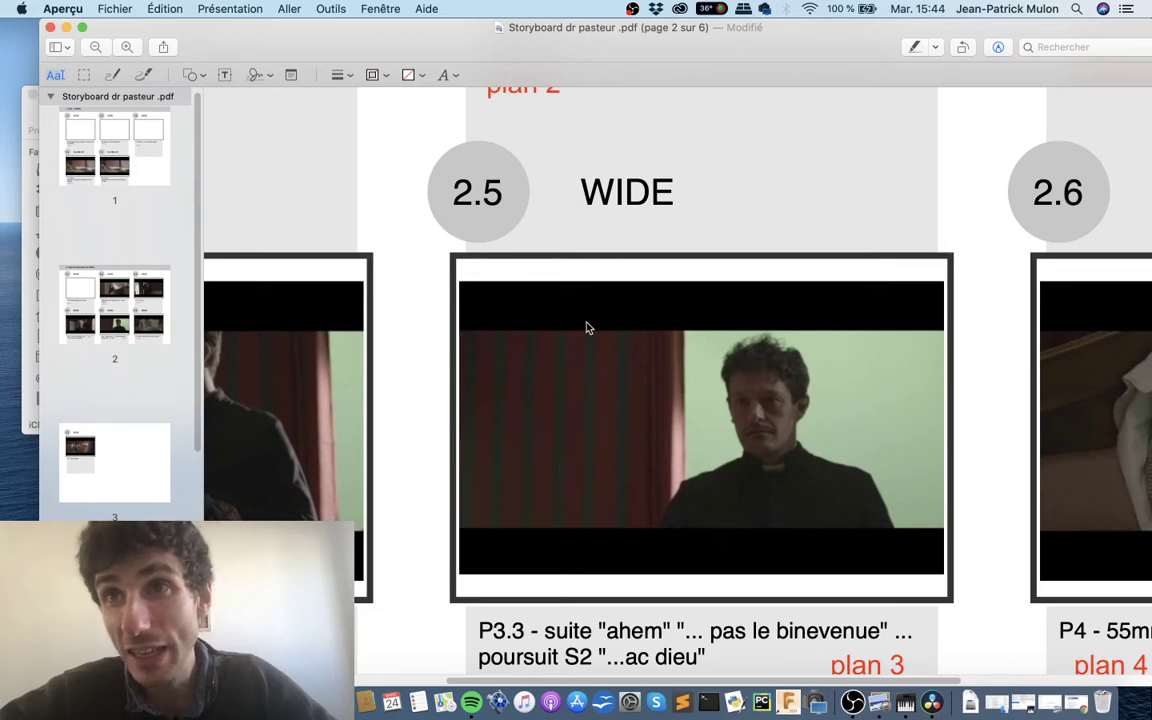
{"action": "scroll", "coordinate": [689, 350], "scroll_direction": "left", "scroll_amount": 3}
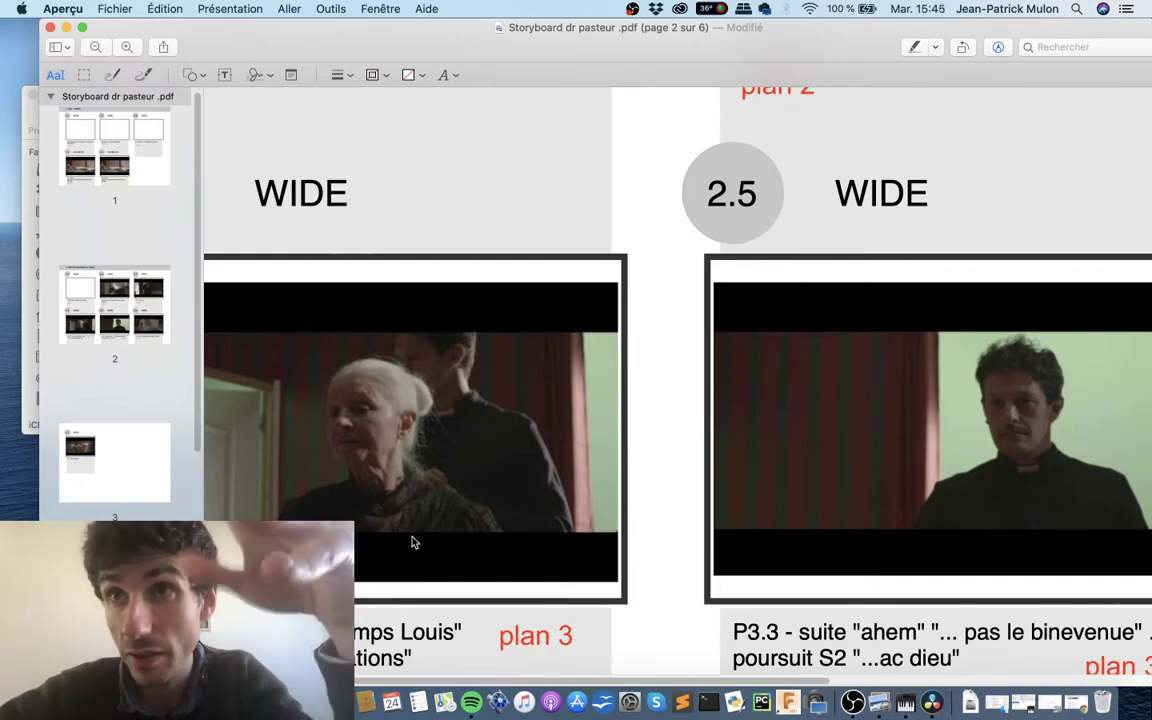
{"action": "key", "text": "ctrl+Right"}
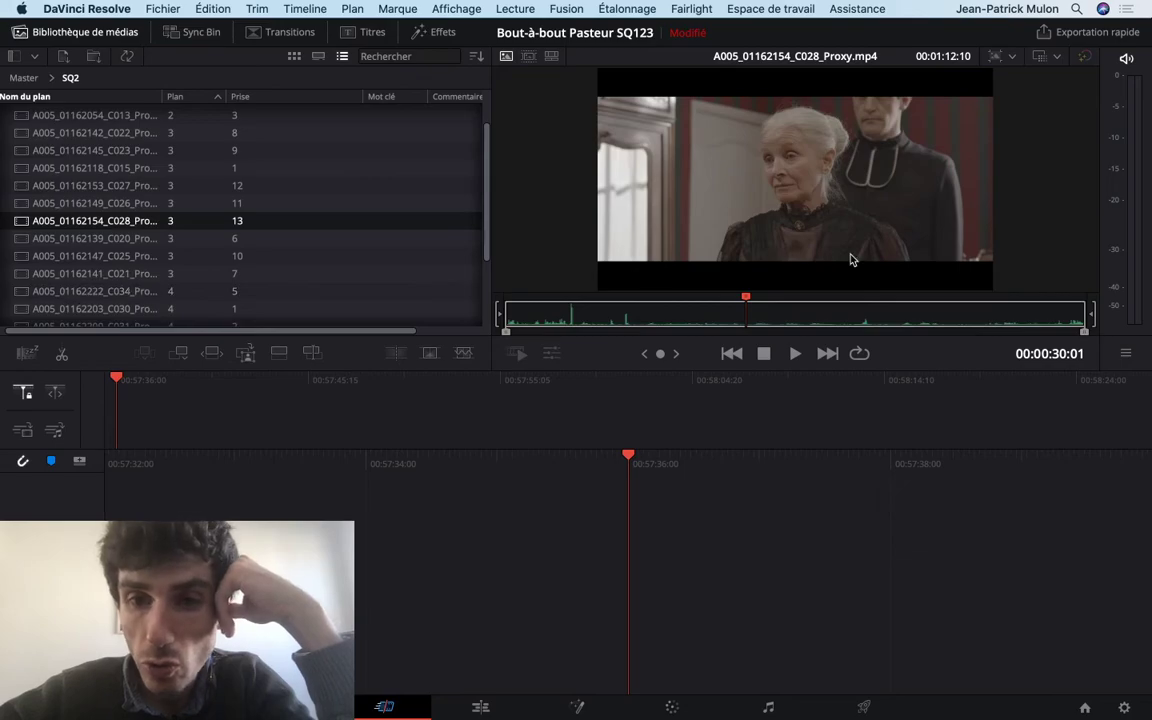
Step: Scrub C028 toward its end and check the matching shots 2.5–2.6 in the storyboard
{"action": "left_click_drag", "start_coordinate": [747, 307], "coordinate": [1041, 317]}
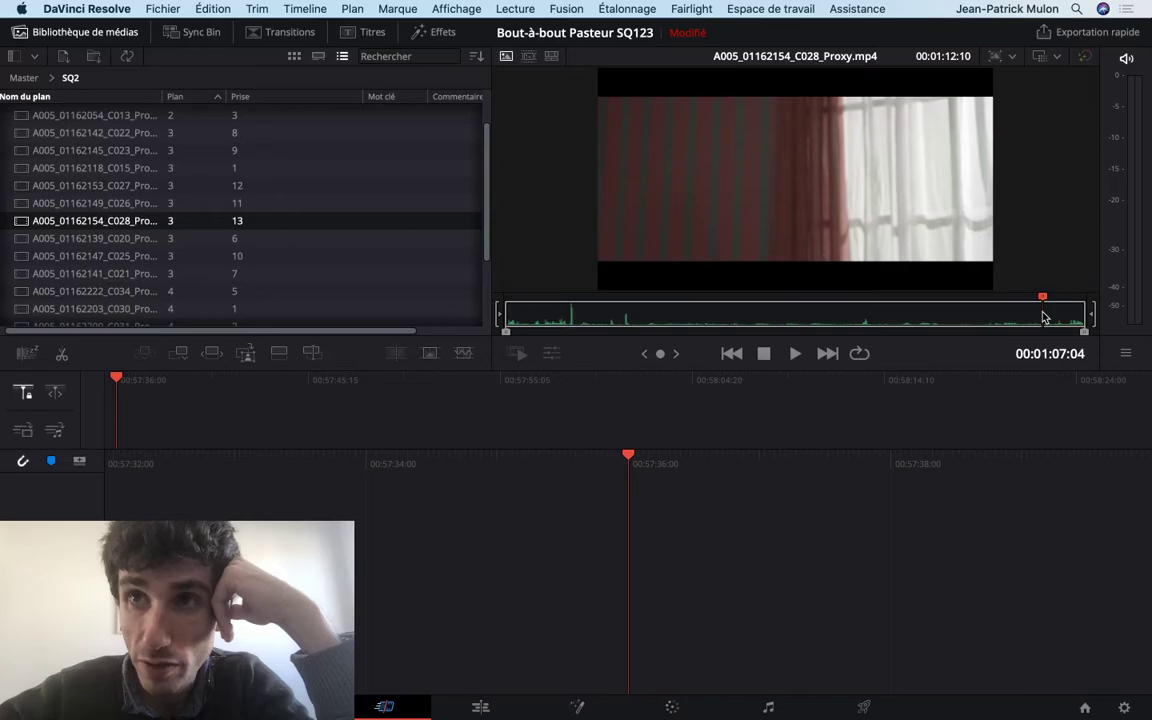
{"action": "key", "text": "ctrl+Left"}
{"action": "scroll", "coordinate": [838, 504], "scroll_direction": "right", "scroll_amount": 5}
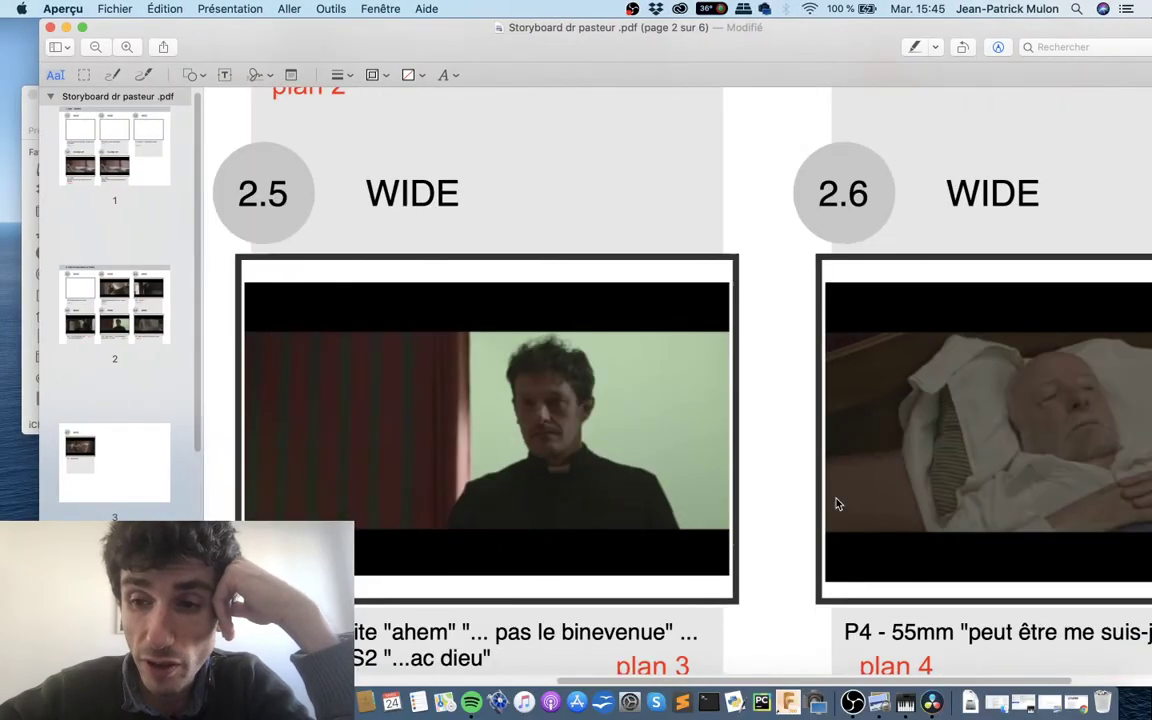
{"action": "scroll", "coordinate": [838, 504], "scroll_direction": "right", "scroll_amount": 4}
{"action": "scroll", "coordinate": [838, 504], "scroll_direction": "left", "scroll_amount": 5}
{"action": "scroll", "coordinate": [836, 502], "scroll_direction": "left", "scroll_amount": 4}
{"action": "scroll", "coordinate": [836, 502], "scroll_direction": "down", "scroll_amount": 2}
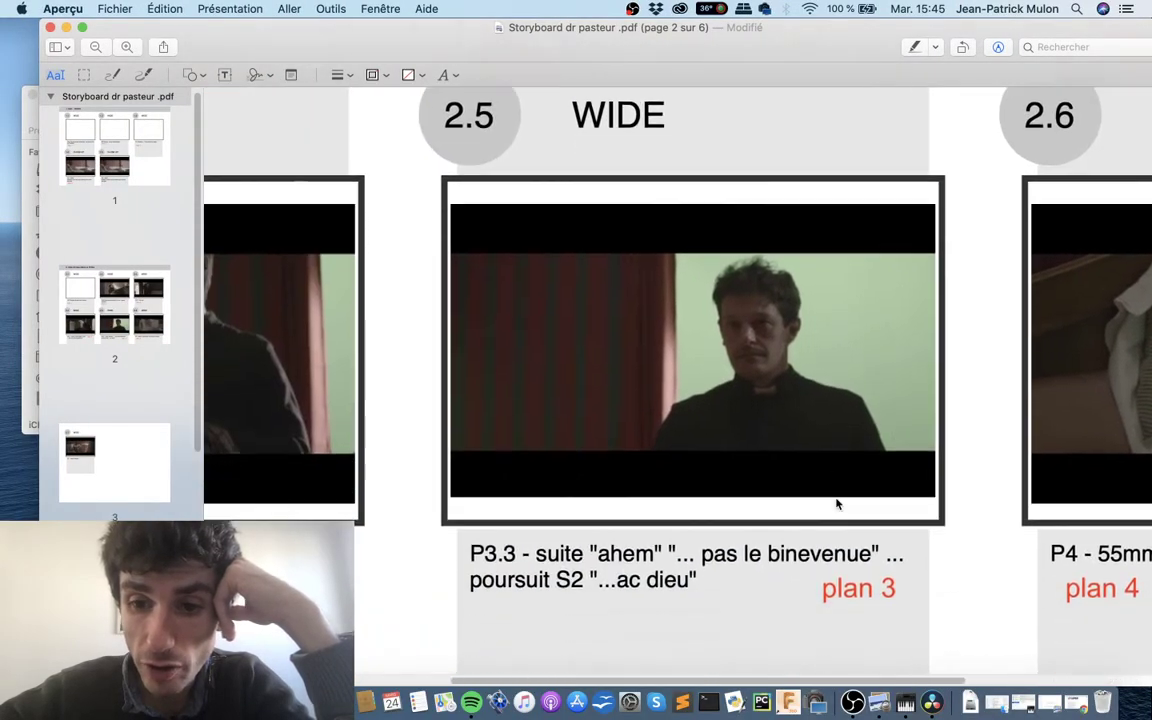
{"action": "scroll", "coordinate": [852, 485], "scroll_direction": "down", "scroll_amount": 2}
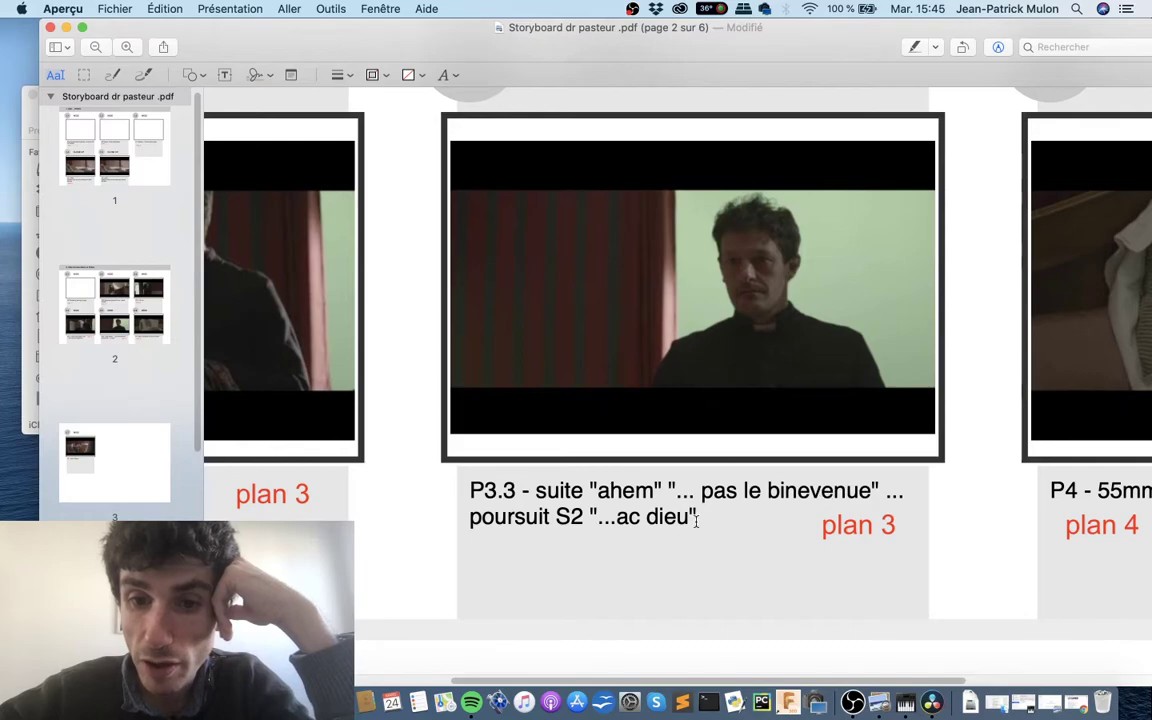
Step: Play C028 from about 00:00:51, stop at 00:01:03:06, then bring up storyboard plan 4
{"action": "key", "text": "ctrl+Right"}
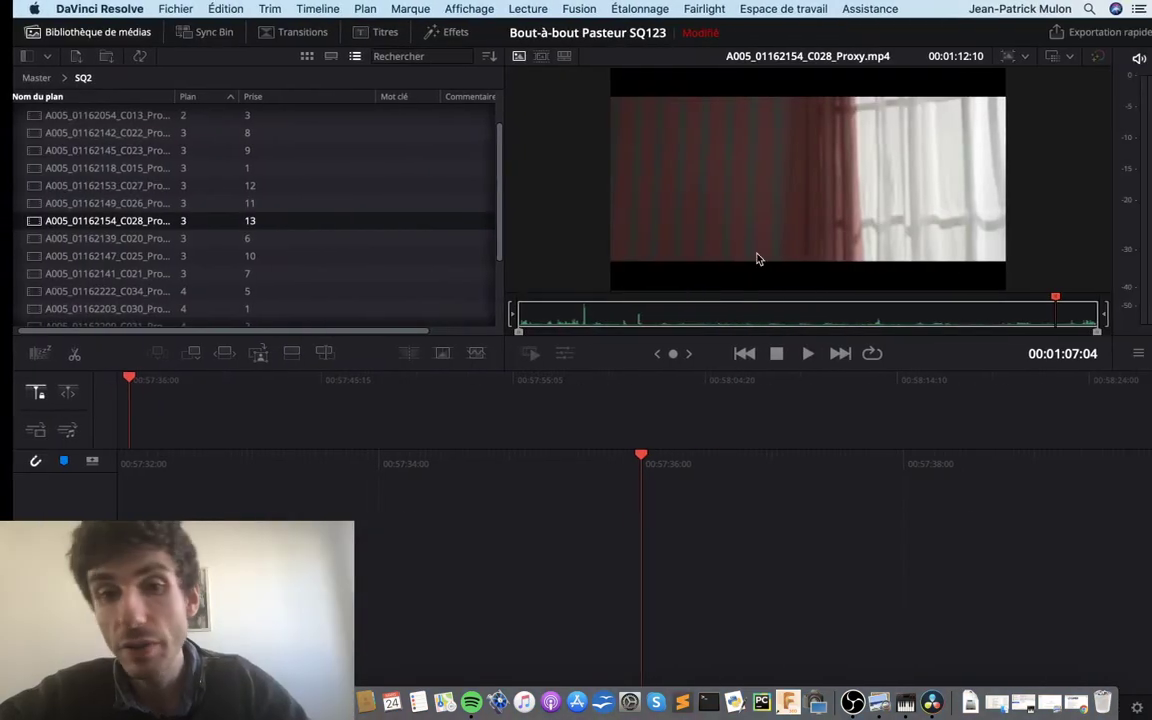
{"action": "left_click", "coordinate": [920, 316]}
{"action": "left_click", "coordinate": [913, 318]}
{"action": "key", "text": "space"}
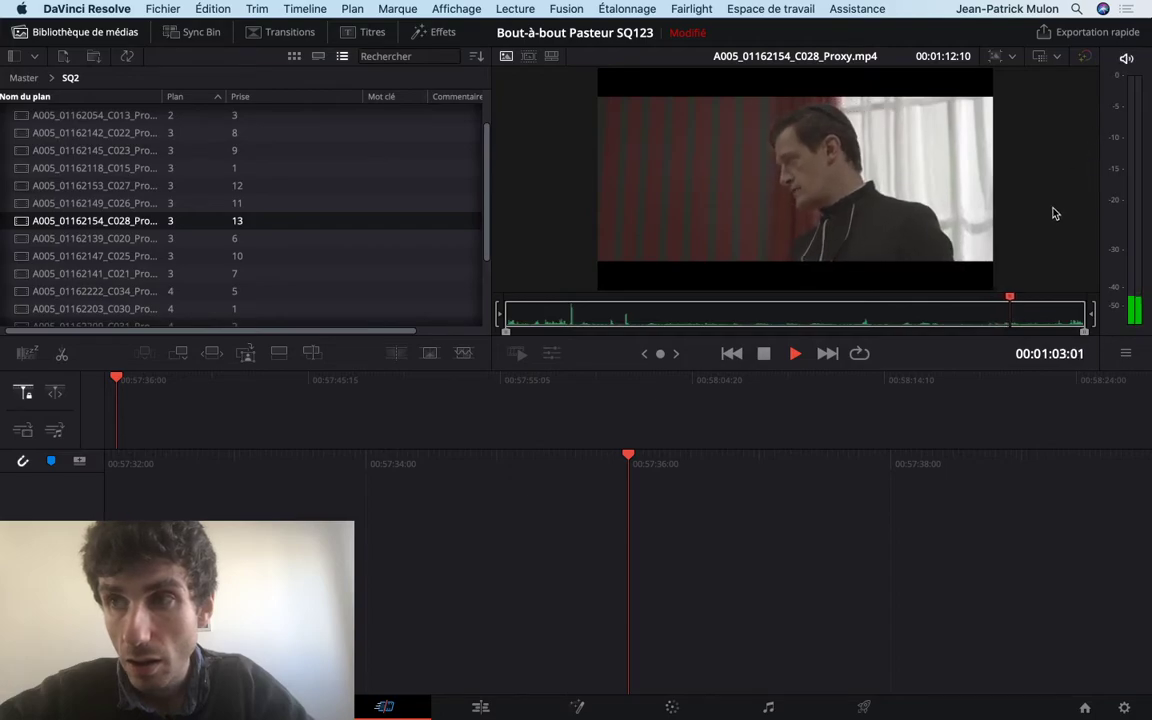
{"action": "left_click", "coordinate": [1011, 310]}
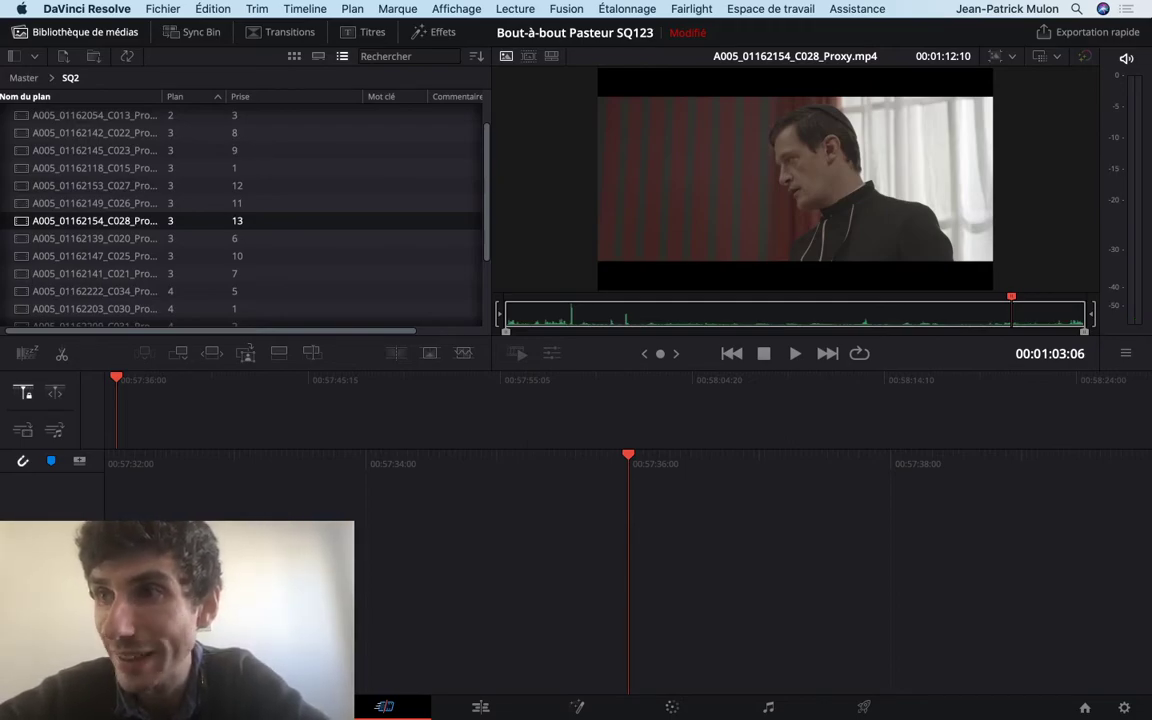
{"action": "mouse_move", "coordinate": [640, 716]}
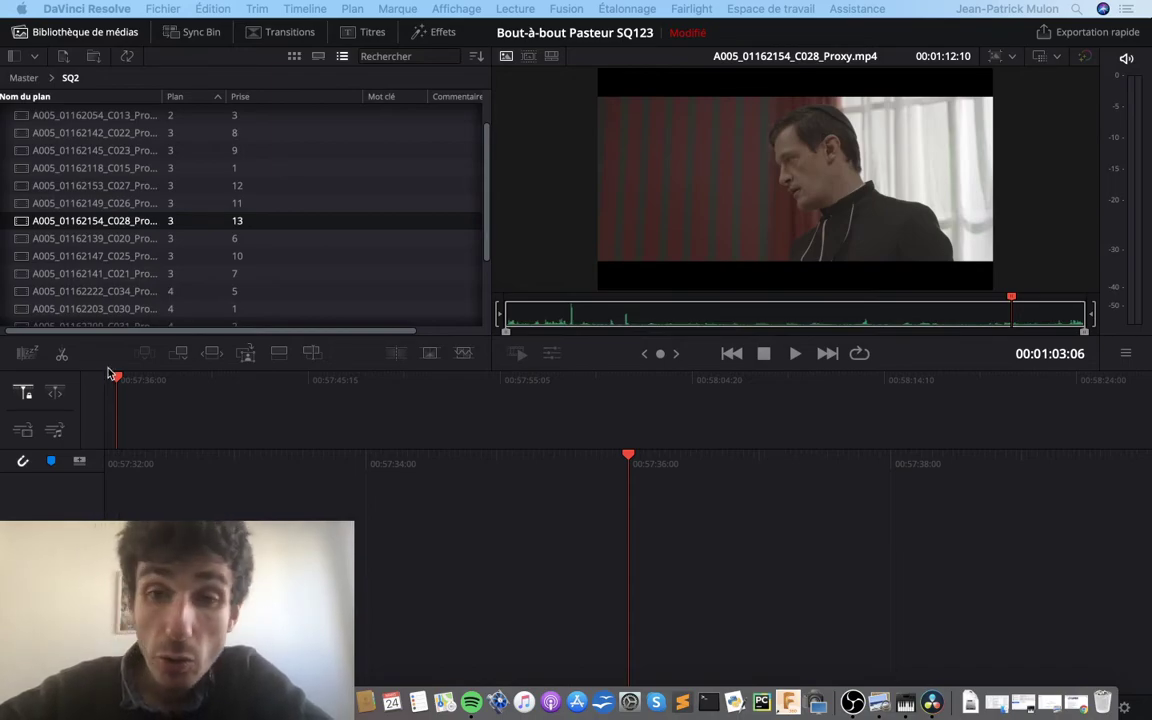
{"action": "key", "text": "ctrl+Left"}
Step: Scroll the storyboard to shot 2.7 on page 3 and back to page 2, then return to Resolve
{"action": "scroll", "coordinate": [675, 356], "scroll_direction": "right", "scroll_amount": 5}
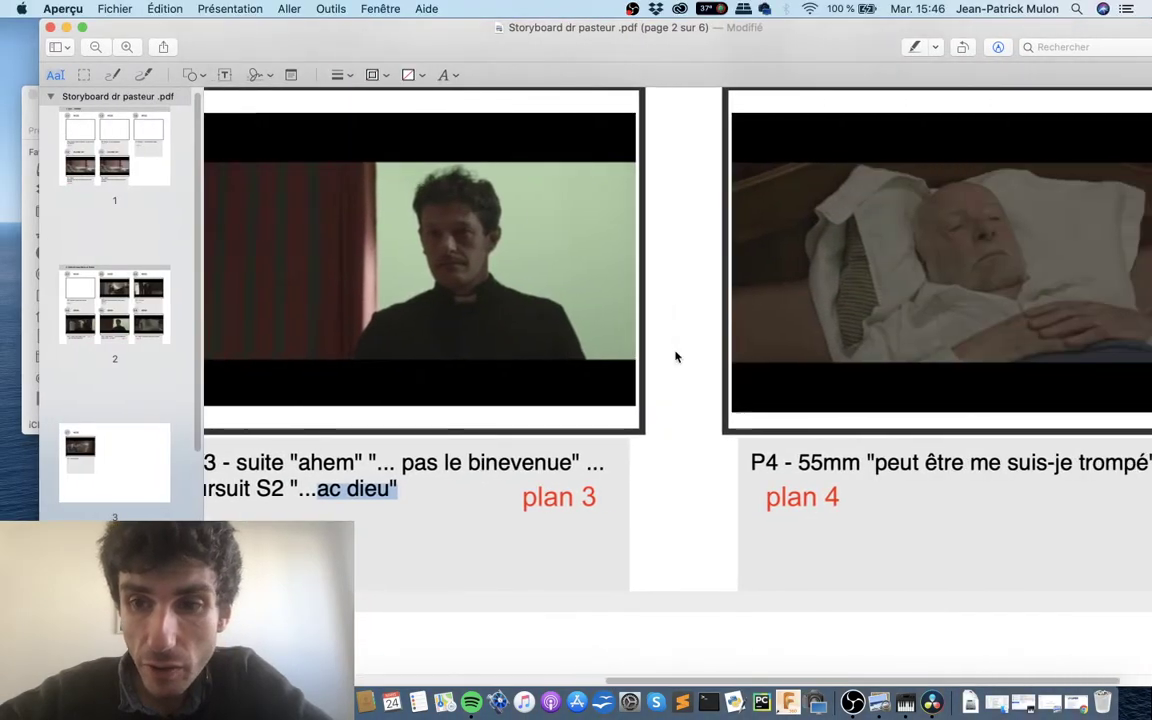
{"action": "scroll", "coordinate": [675, 356], "scroll_direction": "down", "scroll_amount": 2}
{"action": "scroll", "coordinate": [675, 356], "scroll_direction": "down", "scroll_amount": 5}
{"action": "scroll", "coordinate": [675, 356], "scroll_direction": "left", "scroll_amount": 5}
{"action": "scroll", "coordinate": [675, 356], "scroll_direction": "down", "scroll_amount": 5}
{"action": "scroll", "coordinate": [675, 356], "scroll_direction": "left", "scroll_amount": 3}
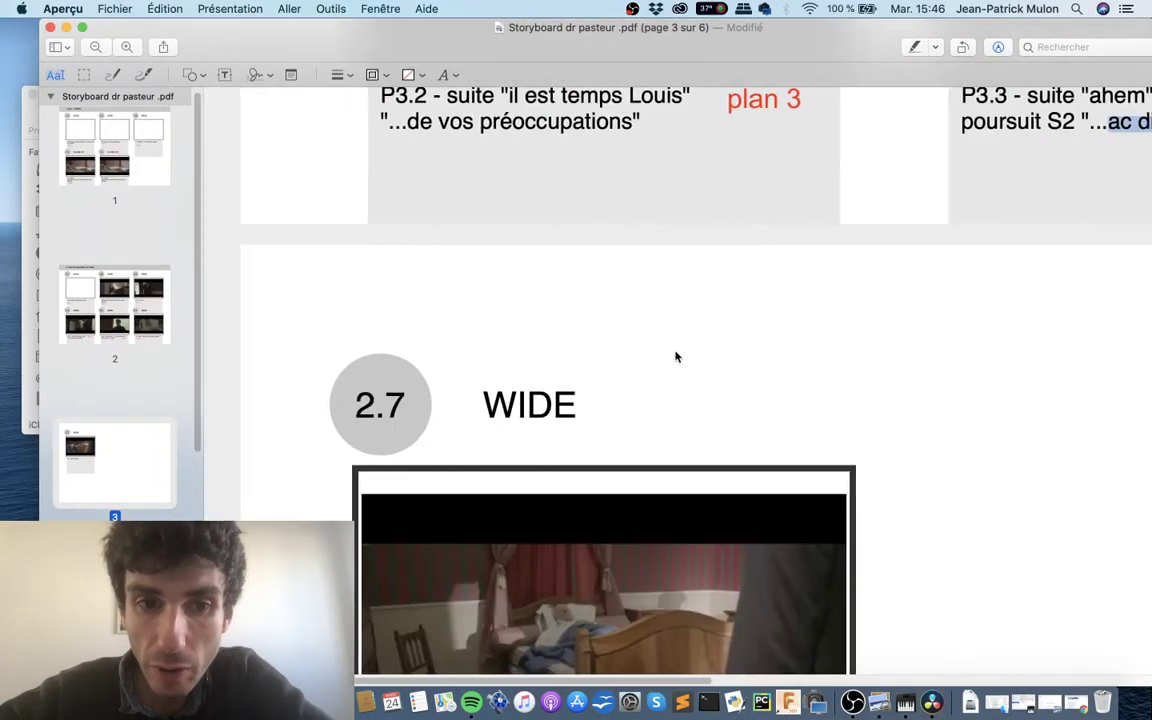
{"action": "scroll", "coordinate": [675, 356], "scroll_direction": "down", "scroll_amount": 2}
{"action": "scroll", "coordinate": [675, 356], "scroll_direction": "down", "scroll_amount": 5}
{"action": "scroll", "coordinate": [675, 356], "scroll_direction": "up", "scroll_amount": 5}
{"action": "scroll", "coordinate": [675, 356], "scroll_direction": "right", "scroll_amount": 5}
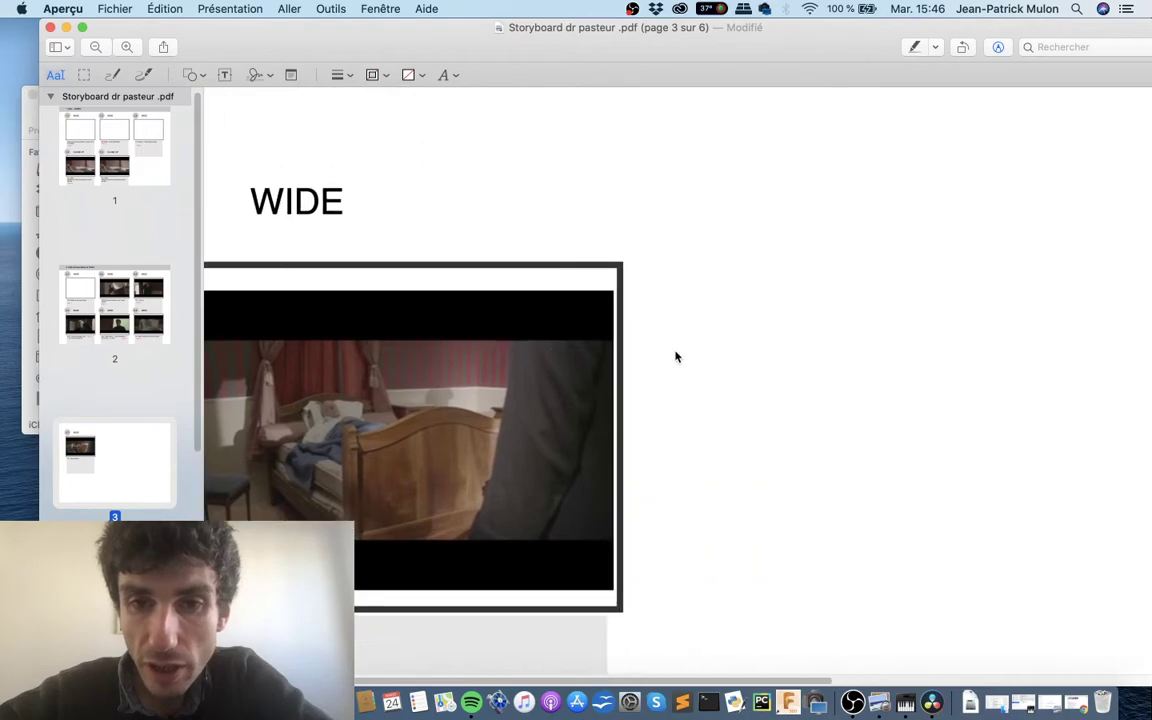
{"action": "scroll", "coordinate": [675, 356], "scroll_direction": "down", "scroll_amount": 3}
{"action": "scroll", "coordinate": [675, 357], "scroll_direction": "up", "scroll_amount": 5}
{"action": "scroll", "coordinate": [675, 357], "scroll_direction": "up", "scroll_amount": 3}
{"action": "scroll", "coordinate": [675, 357], "scroll_direction": "right", "scroll_amount": 4}
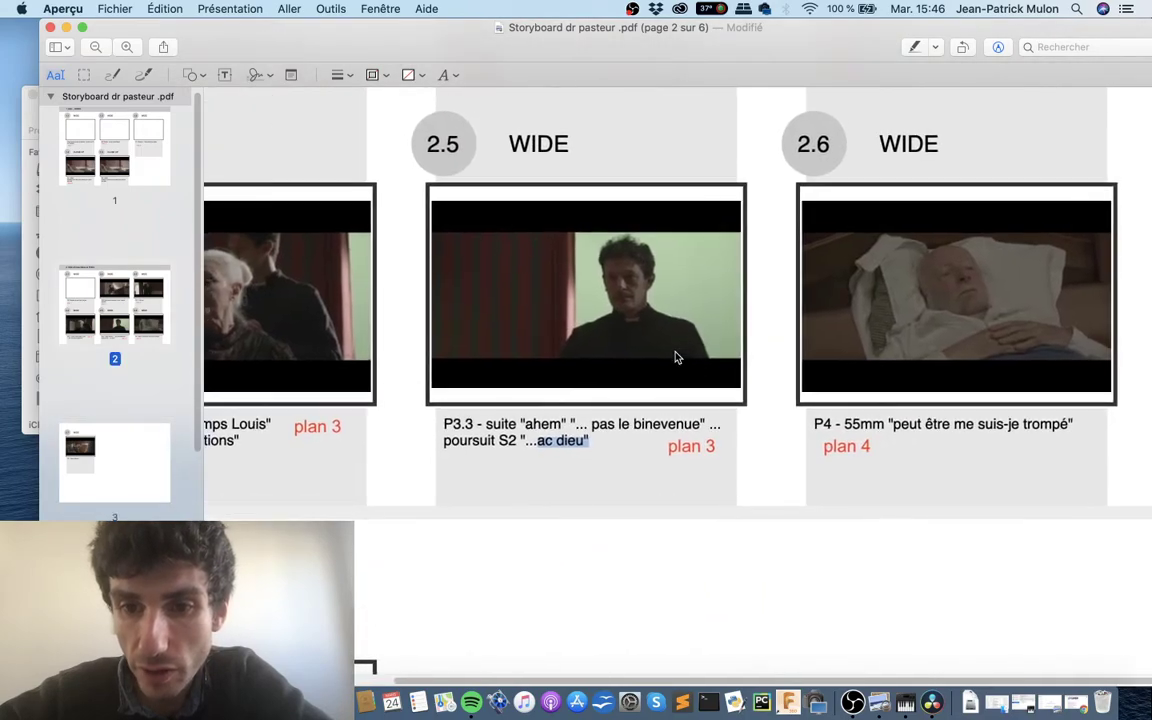
{"action": "scroll", "coordinate": [905, 355], "scroll_direction": "down", "scroll_amount": 5}
{"action": "scroll", "coordinate": [905, 355], "scroll_direction": "right", "scroll_amount": 3}
{"action": "scroll", "coordinate": [905, 355], "scroll_direction": "left", "scroll_amount": 2}
{"action": "scroll", "coordinate": [905, 355], "scroll_direction": "up", "scroll_amount": 3}
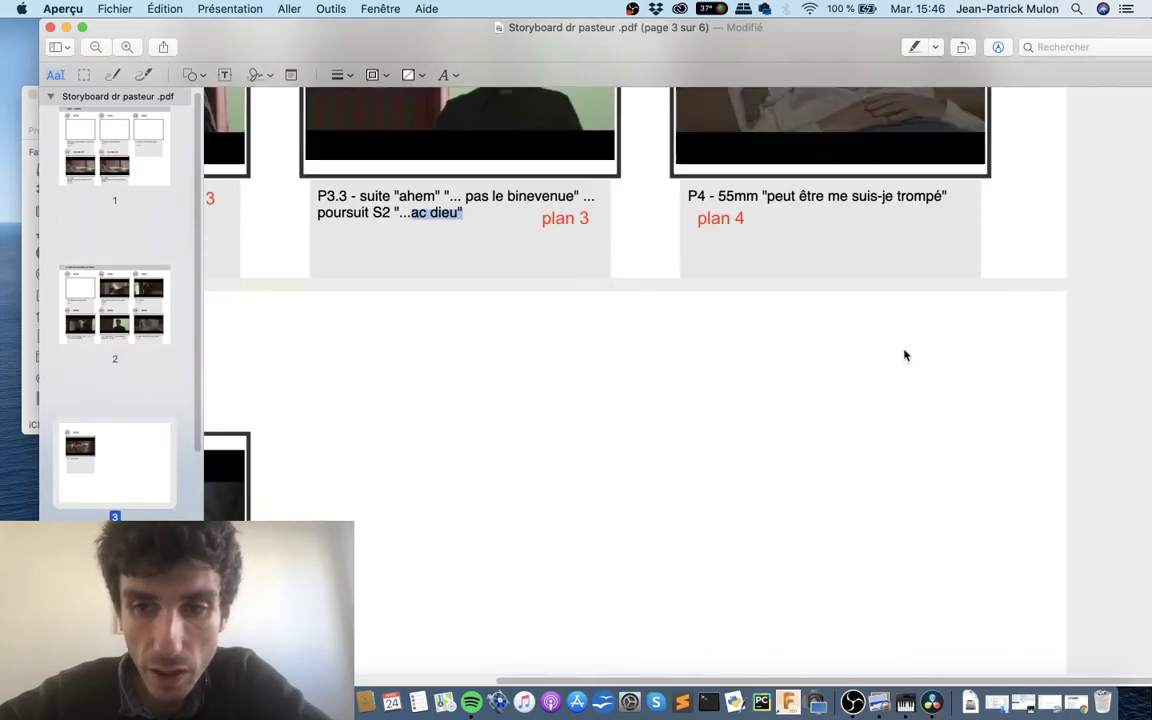
{"action": "scroll", "coordinate": [905, 355], "scroll_direction": "up", "scroll_amount": 3}
{"action": "scroll", "coordinate": [905, 355], "scroll_direction": "left", "scroll_amount": 2}
{"action": "key", "text": "super+Tab"}
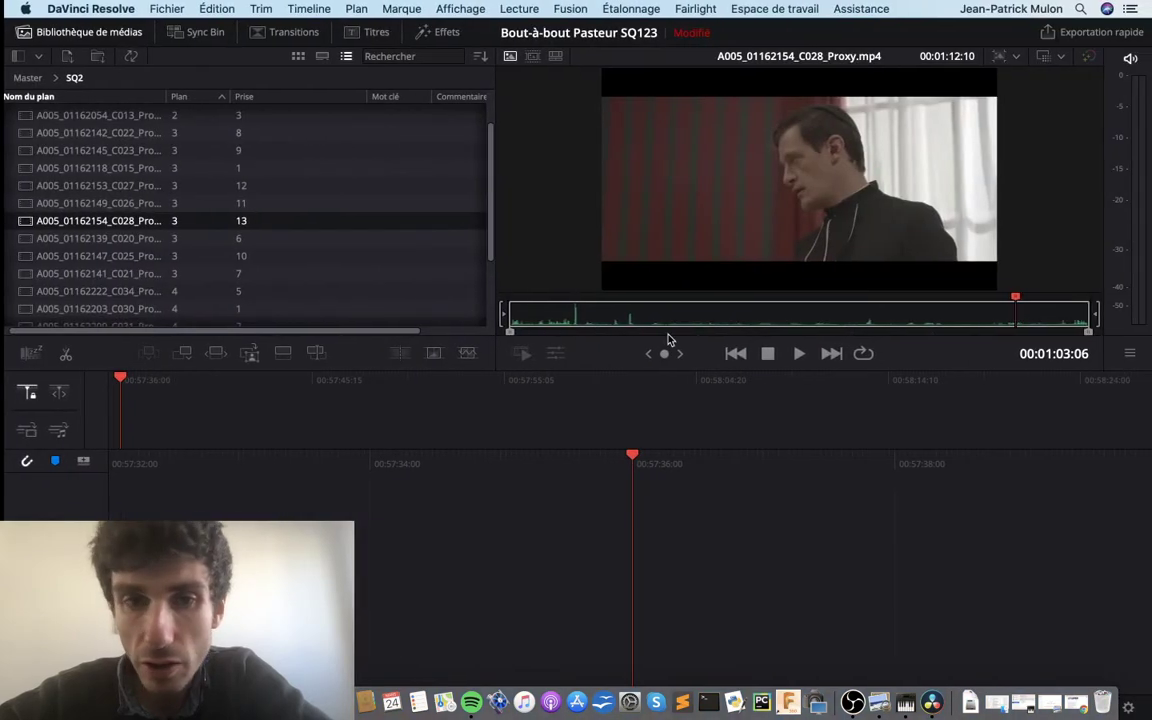
Step: Load clip C034 and scrub from the slate to the old man
{"action": "left_click", "coordinate": [79, 295]}
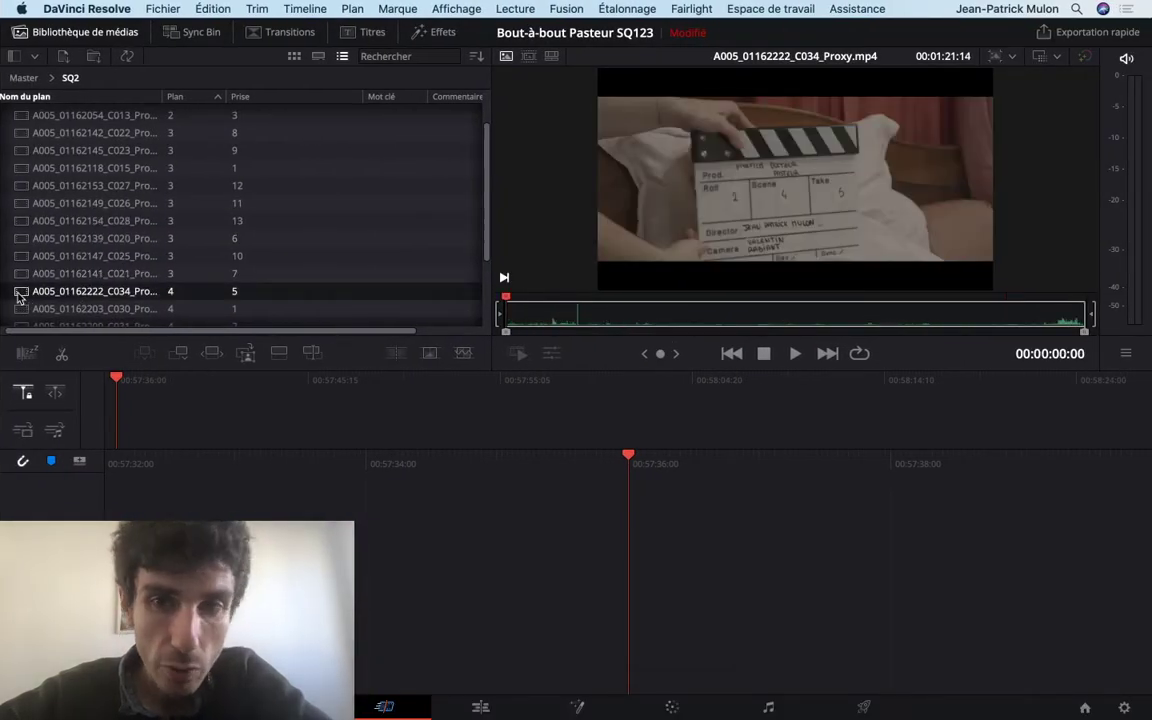
{"action": "mouse_move", "coordinate": [502, 305]}
{"action": "left_mouse_down"}
{"action": "mouse_move", "coordinate": [802, 298]}
{"action": "mouse_move", "coordinate": [987, 309]}
{"action": "left_mouse_up"}
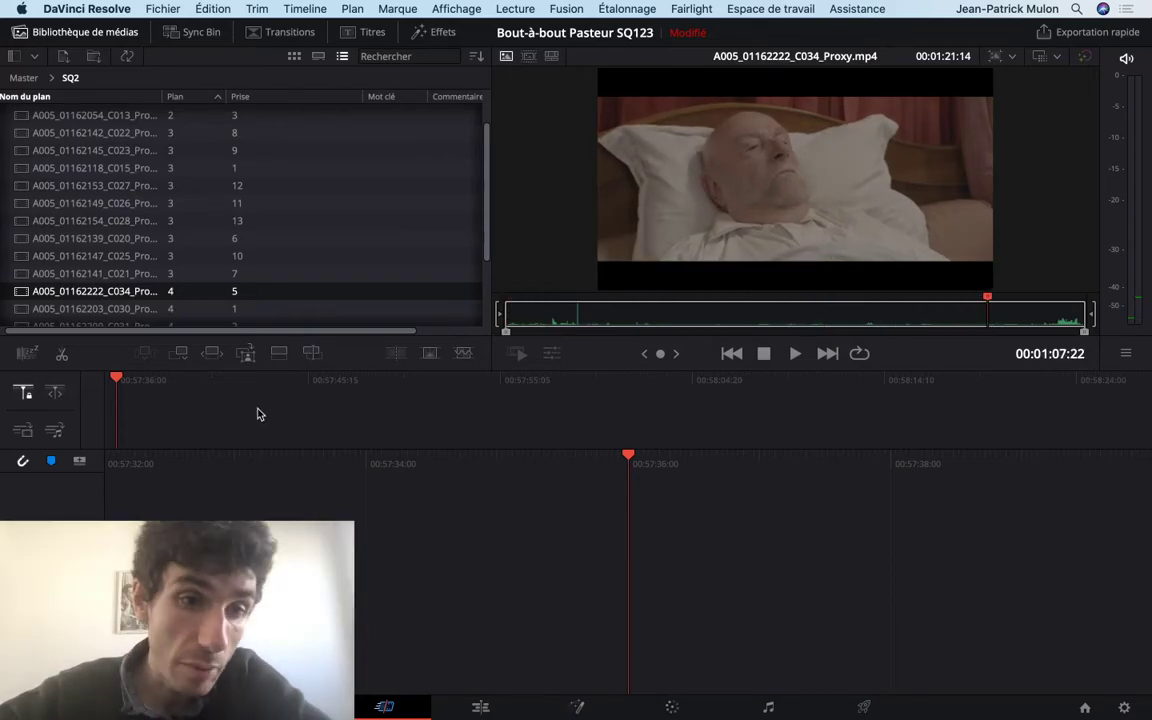
{"action": "scroll", "coordinate": [293, 275], "scroll_direction": "down", "scroll_amount": 5}
Step: Load clip C036, scrub ahead through it, then bring the storyboard back up
{"action": "left_click", "coordinate": [100, 314]}
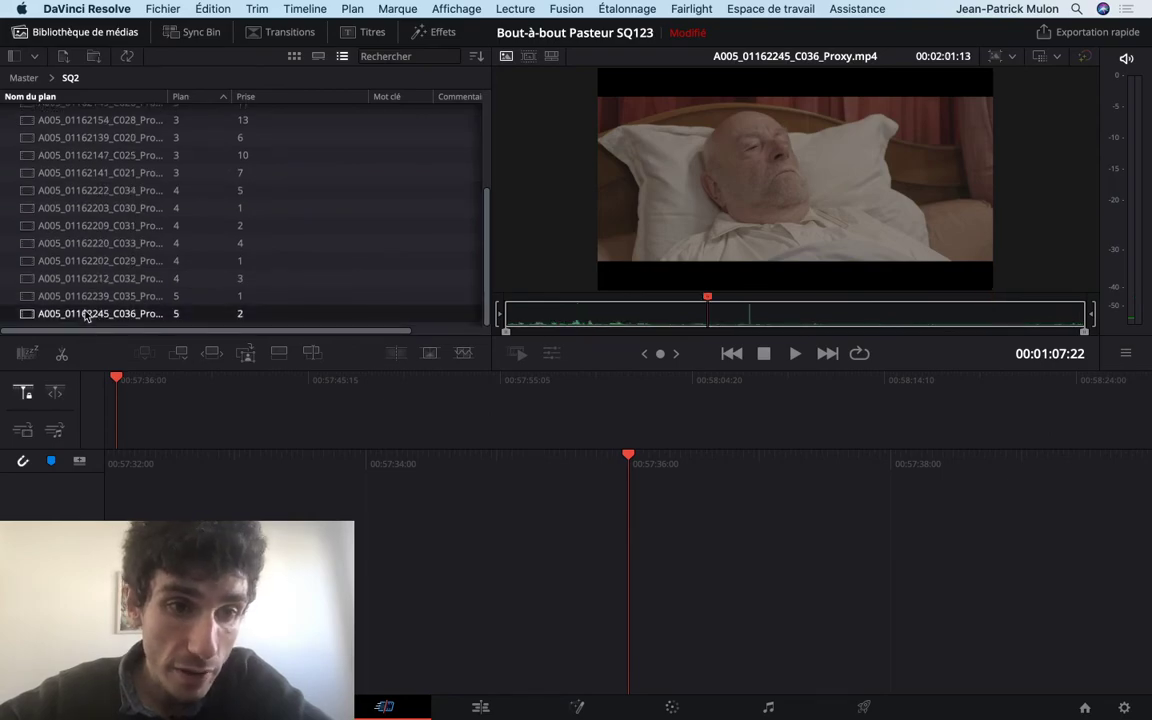
{"action": "left_click_drag", "start_coordinate": [697, 311], "coordinate": [848, 313]}
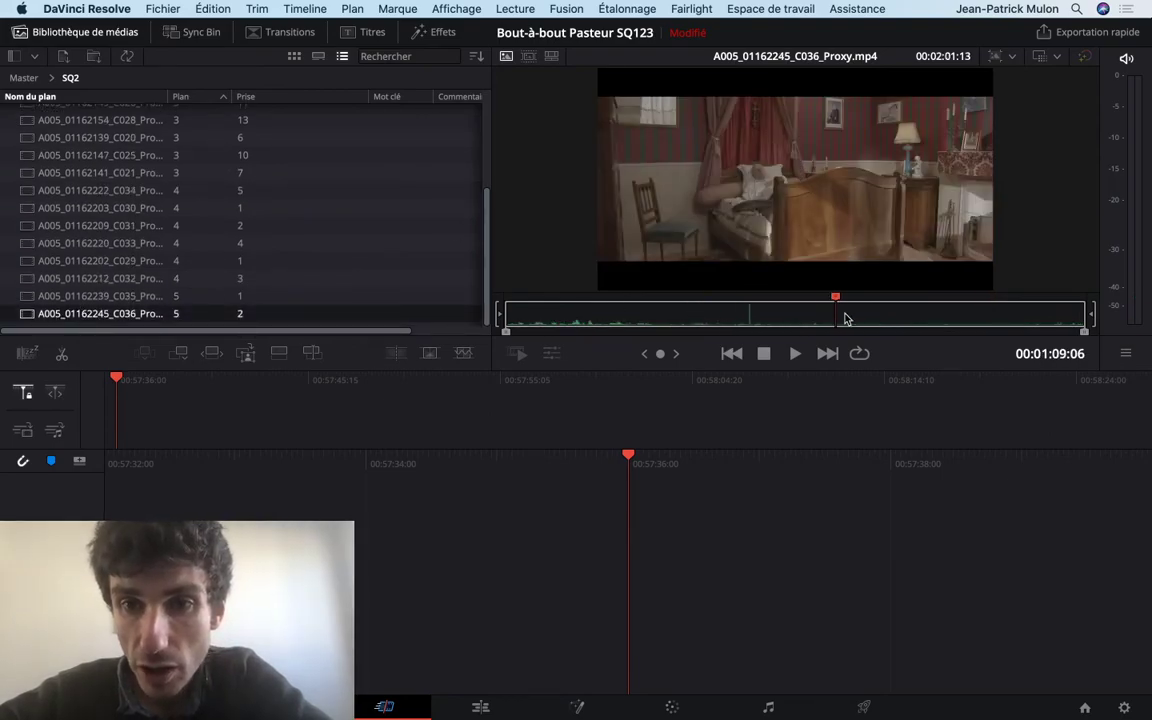
{"action": "key", "text": "ctrl+Left"}
Step: Scroll briefly through the storyboard, then switch back to DaVinci Resolve
{"action": "scroll", "coordinate": [828, 400], "scroll_direction": "left", "scroll_amount": 3}
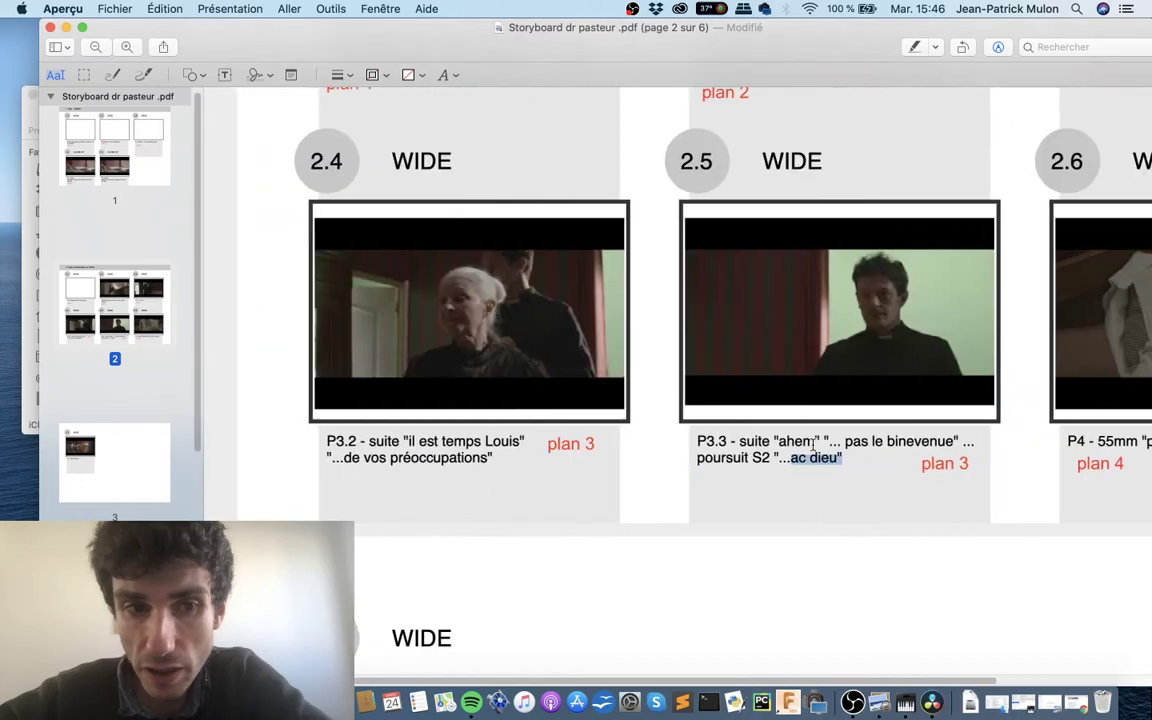
{"action": "scroll", "coordinate": [812, 442], "scroll_direction": "down", "scroll_amount": 3}
{"action": "scroll", "coordinate": [812, 442], "scroll_direction": "down", "scroll_amount": 10}
{"action": "scroll", "coordinate": [755, 432], "scroll_direction": "up", "scroll_amount": 2}
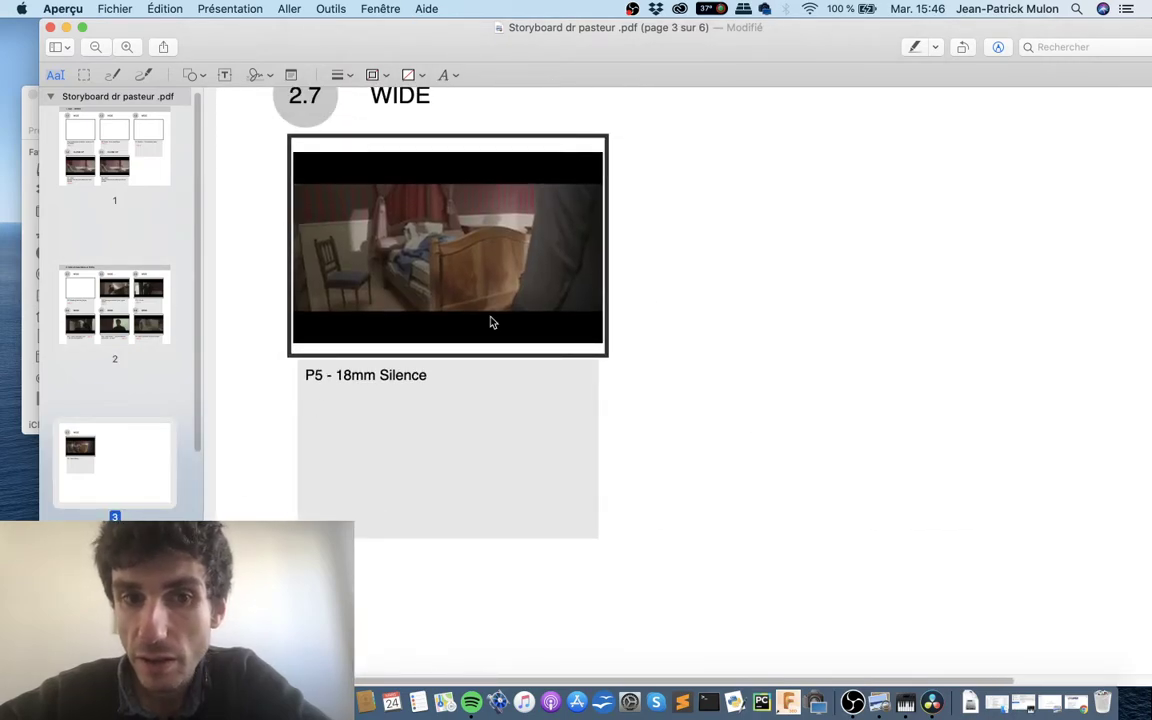
{"action": "key", "text": "ctrl+Right"}
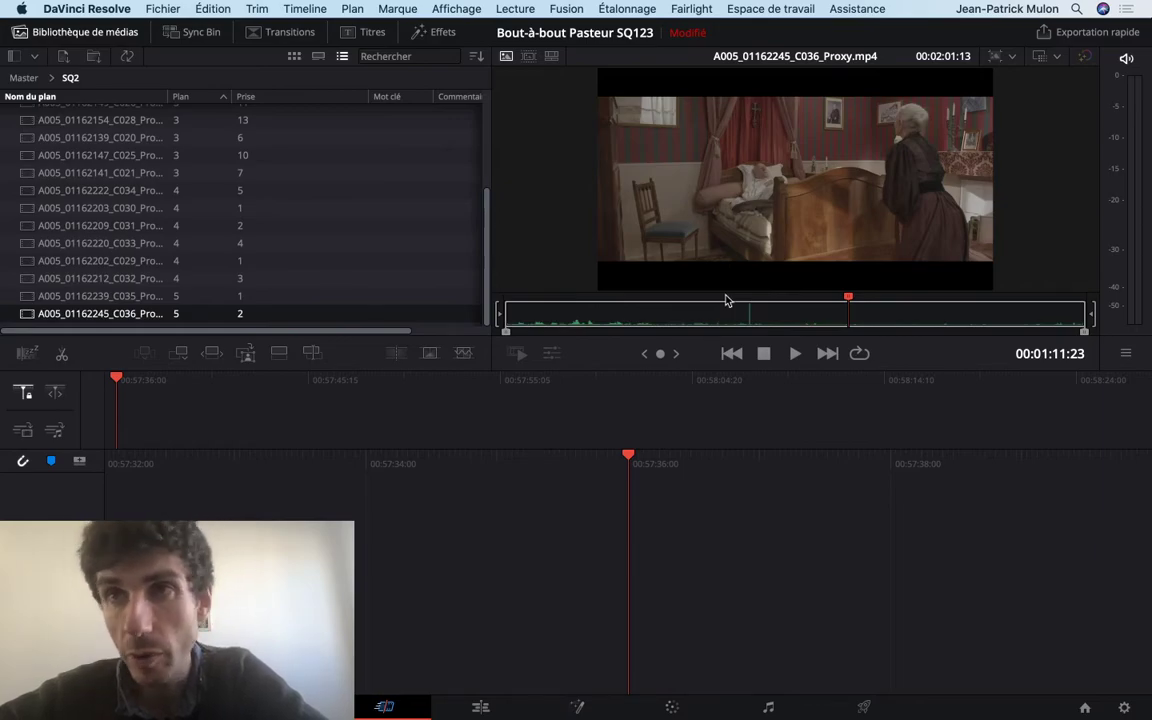
Step: Scroll the storyboard to page 4's SQ3 'Coup de pression prêtre' shots 3.1–3.6
{"action": "key", "text": "ctrl+Left"}
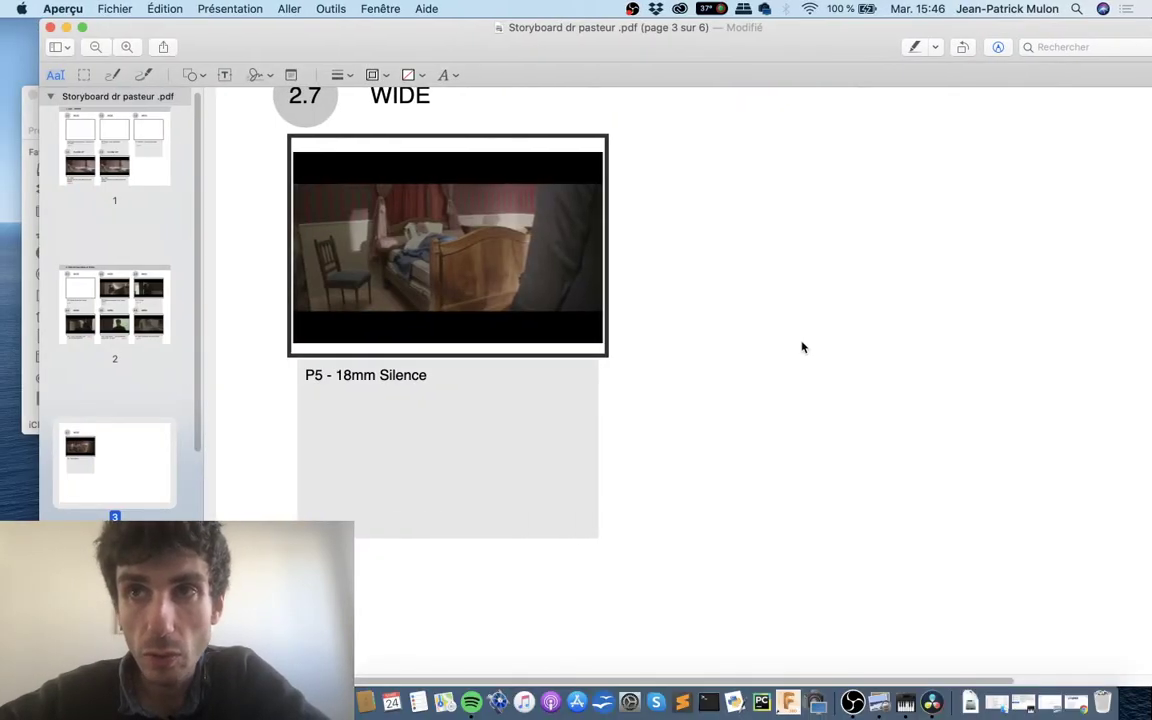
{"action": "scroll", "coordinate": [573, 522], "scroll_direction": "down", "scroll_amount": 5}
{"action": "scroll", "coordinate": [574, 524], "scroll_direction": "up", "scroll_amount": 4}
{"action": "scroll", "coordinate": [574, 524], "scroll_direction": "down", "scroll_amount": 5}
{"action": "scroll", "coordinate": [576, 510], "scroll_direction": "down", "scroll_amount": 2}
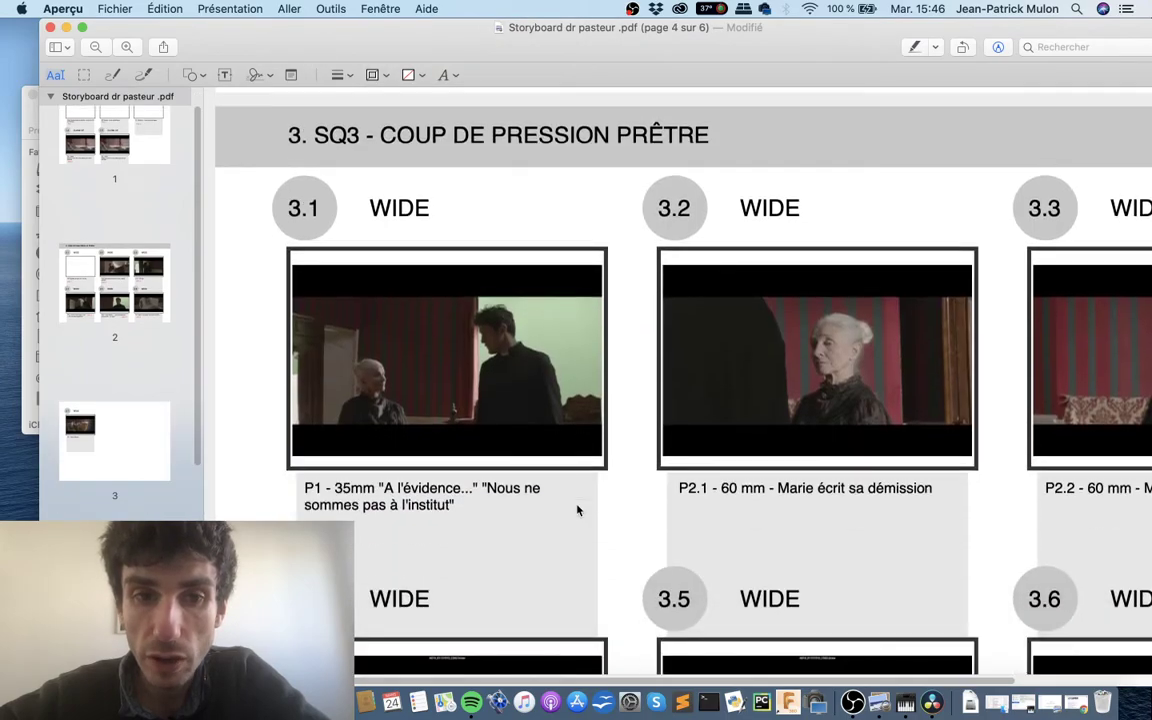
{"action": "scroll", "coordinate": [577, 511], "scroll_direction": "up", "scroll_amount": 3}
{"action": "scroll", "coordinate": [577, 510], "scroll_direction": "up", "scroll_amount": 2}
{"action": "scroll", "coordinate": [577, 510], "scroll_direction": "down", "scroll_amount": 2}
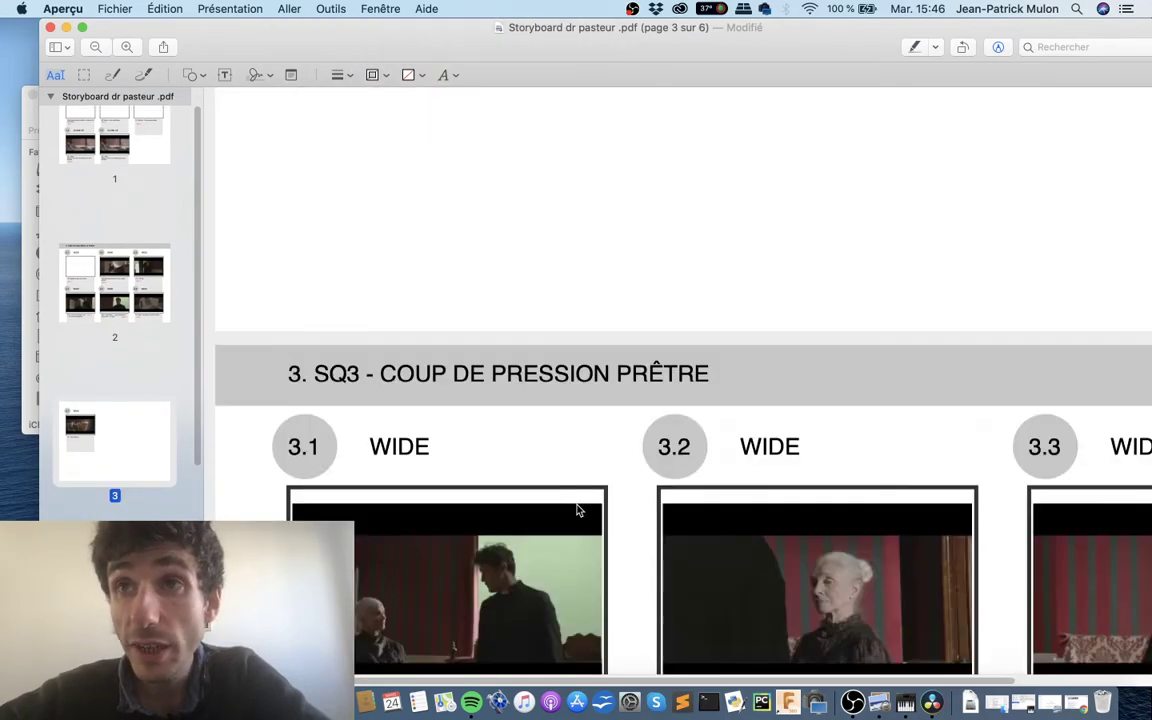
{"action": "scroll", "coordinate": [577, 510], "scroll_direction": "down", "scroll_amount": 5}
{"action": "scroll", "coordinate": [577, 510], "scroll_direction": "down", "scroll_amount": 1}
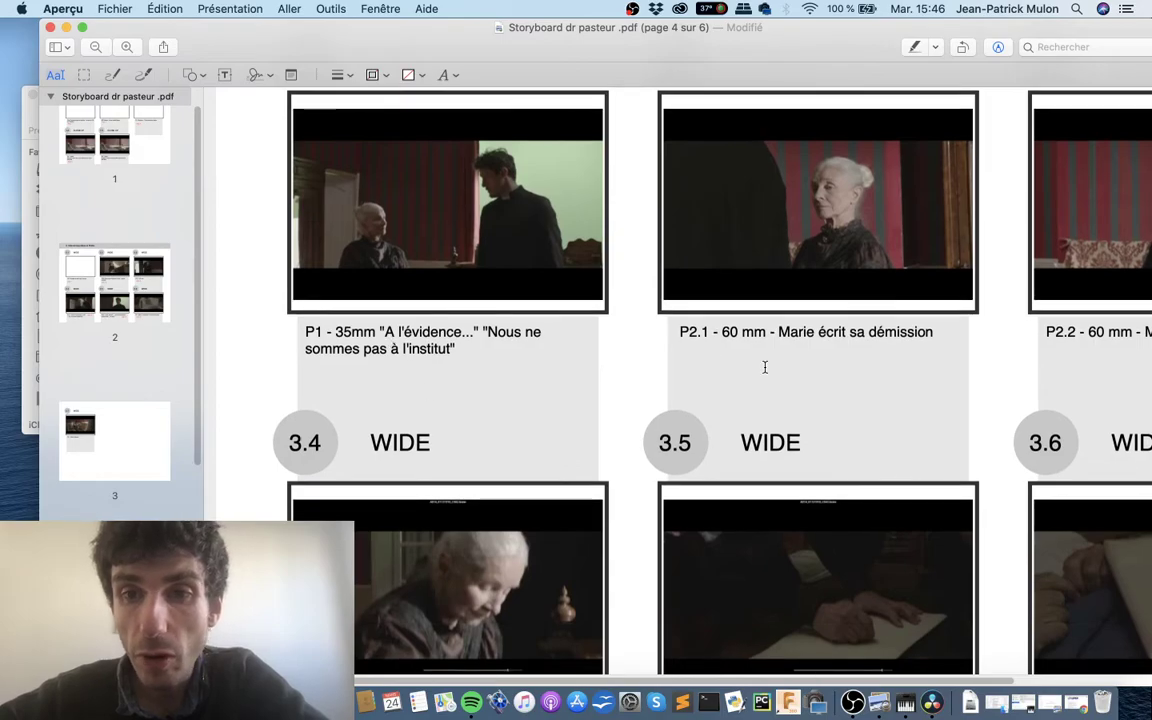
{"action": "scroll", "coordinate": [775, 370], "scroll_direction": "right", "scroll_amount": 3}
{"action": "scroll", "coordinate": [780, 370], "scroll_direction": "down", "scroll_amount": 4}
{"action": "scroll", "coordinate": [780, 370], "scroll_direction": "left", "scroll_amount": 3}
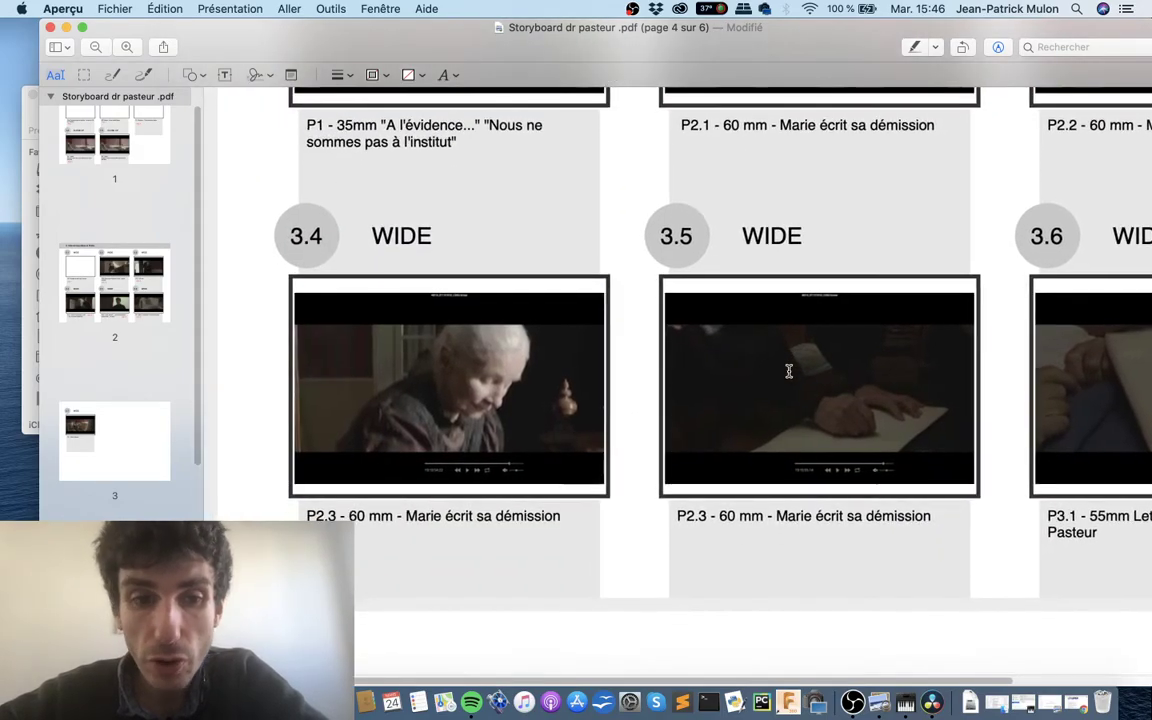
Step: Return the Media Pool from the SQ2 bin to Master, listing bins SQ1–SQ4
{"action": "key", "text": "ctrl+Right"}
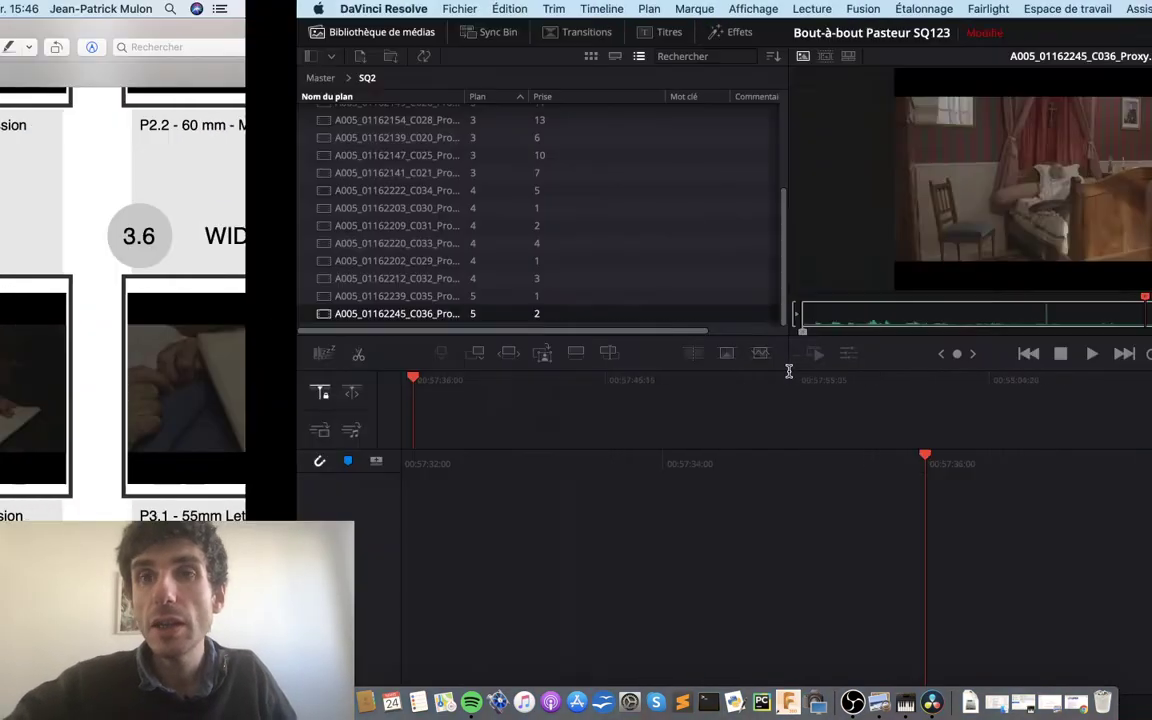
{"action": "left_click", "coordinate": [24, 77]}
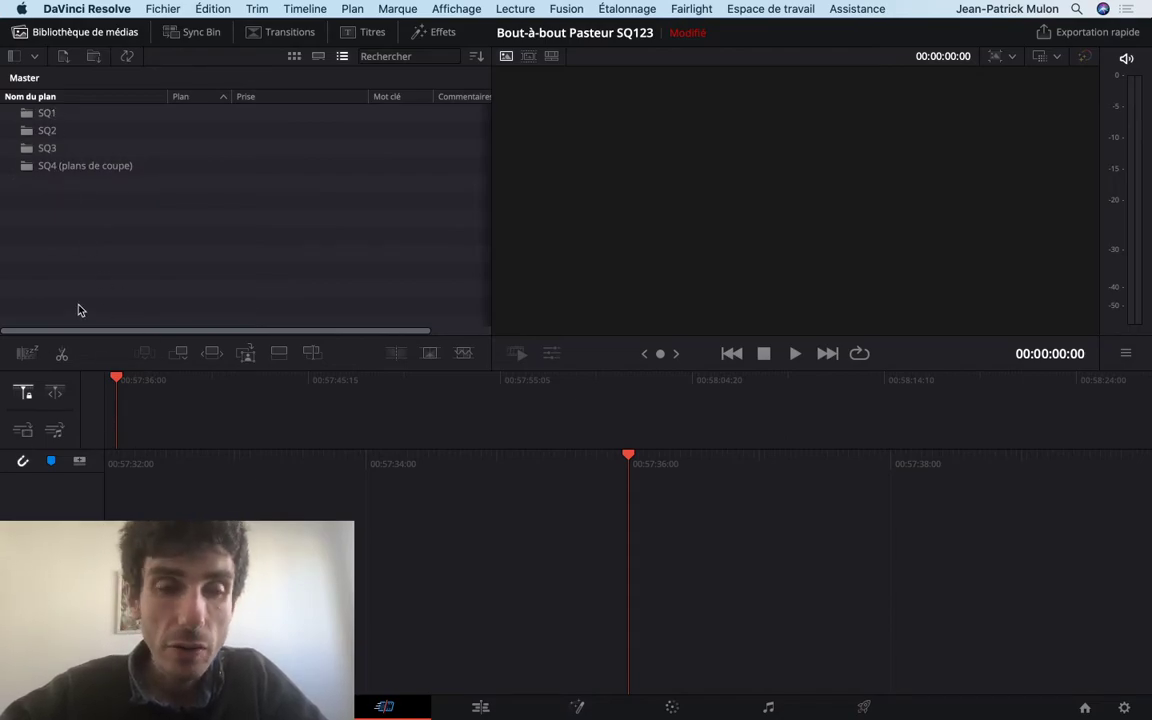
{"action": "key", "text": "ctrl+Left"}
{"action": "key", "text": "ctrl+Right"}
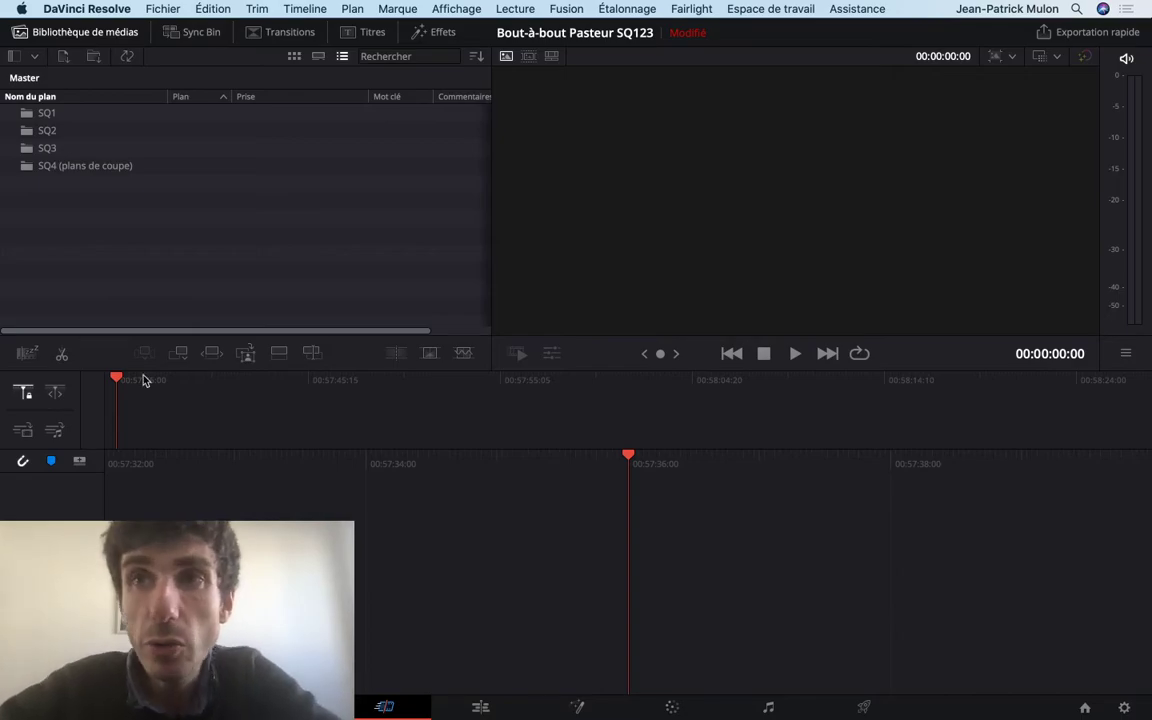
{"action": "left_click", "coordinate": [40, 118]}
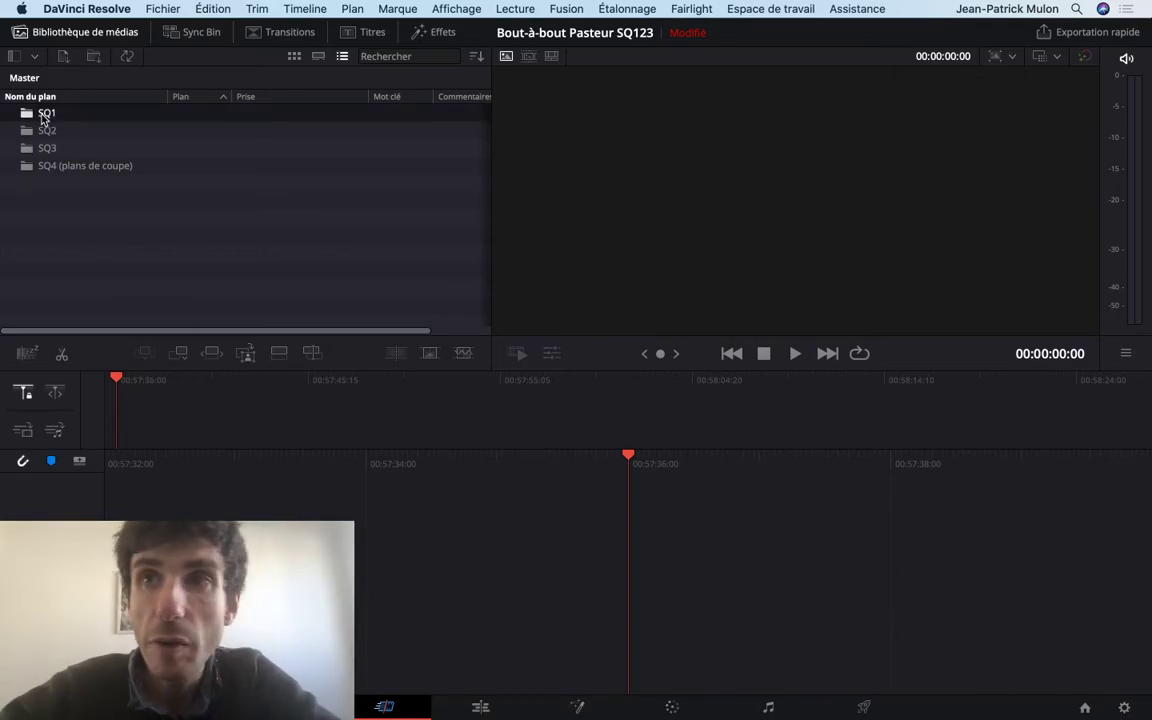
{"action": "double_click", "coordinate": [42, 119]}
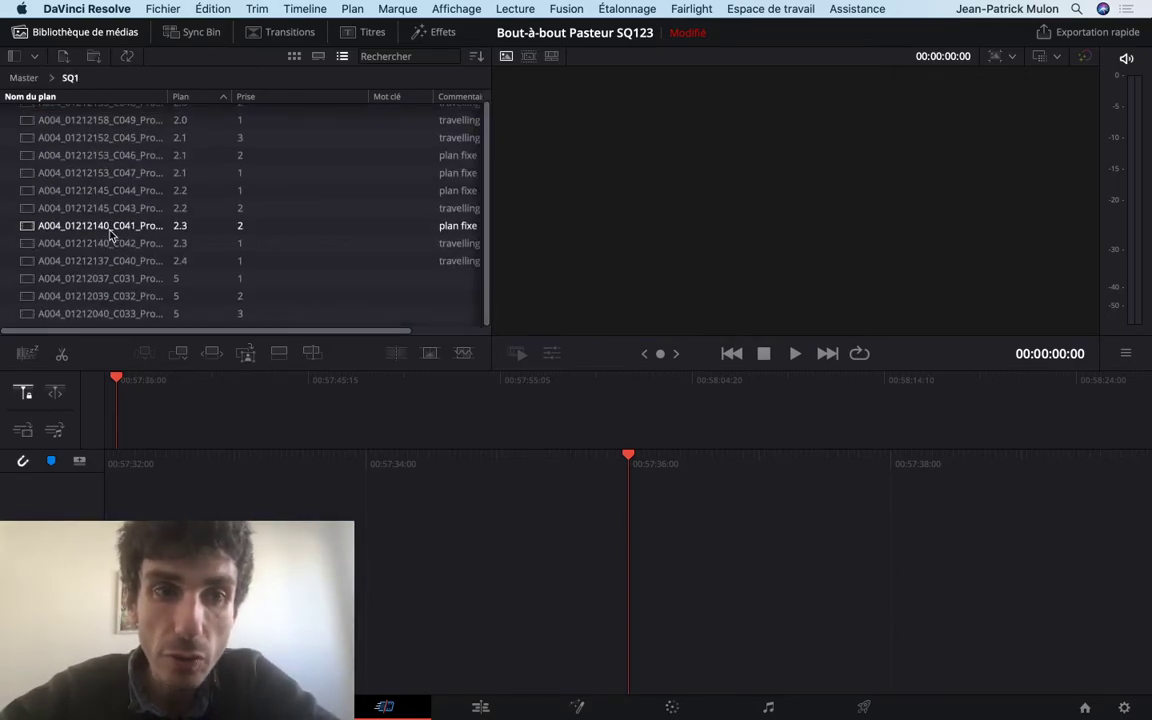
{"action": "left_click", "coordinate": [28, 78]}
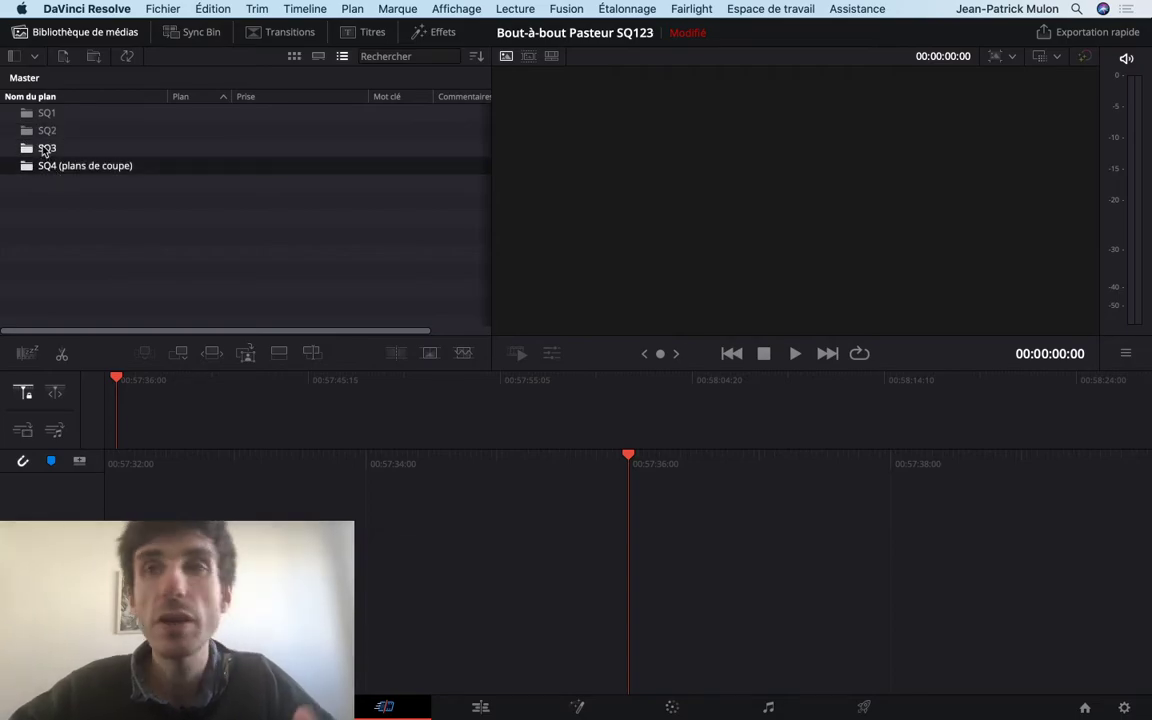
Step: Glance at storyboard page 4 shots 3.4–3.6, then return to Resolve
{"action": "key", "text": "ctrl+Left"}
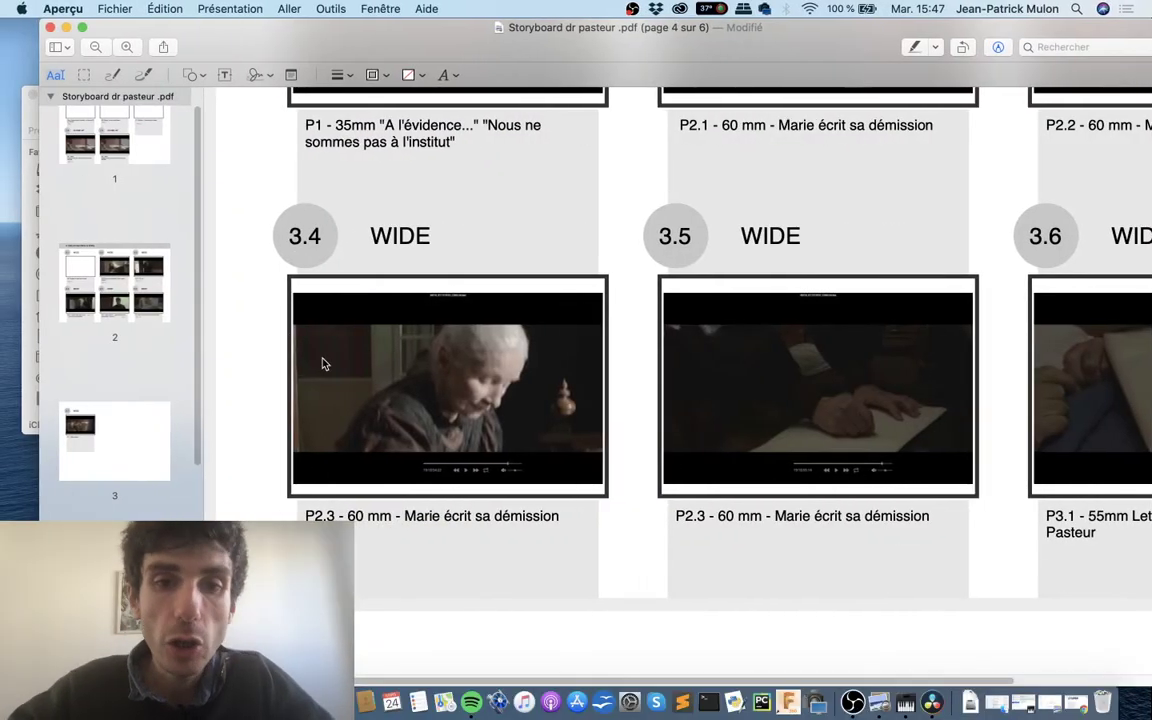
{"action": "scroll", "coordinate": [323, 364], "scroll_direction": "down", "scroll_amount": 5}
{"action": "scroll", "coordinate": [323, 364], "scroll_direction": "down", "scroll_amount": 5}
{"action": "scroll", "coordinate": [323, 364], "scroll_direction": "up", "scroll_amount": 5}
{"action": "key", "text": "ctrl+Right"}
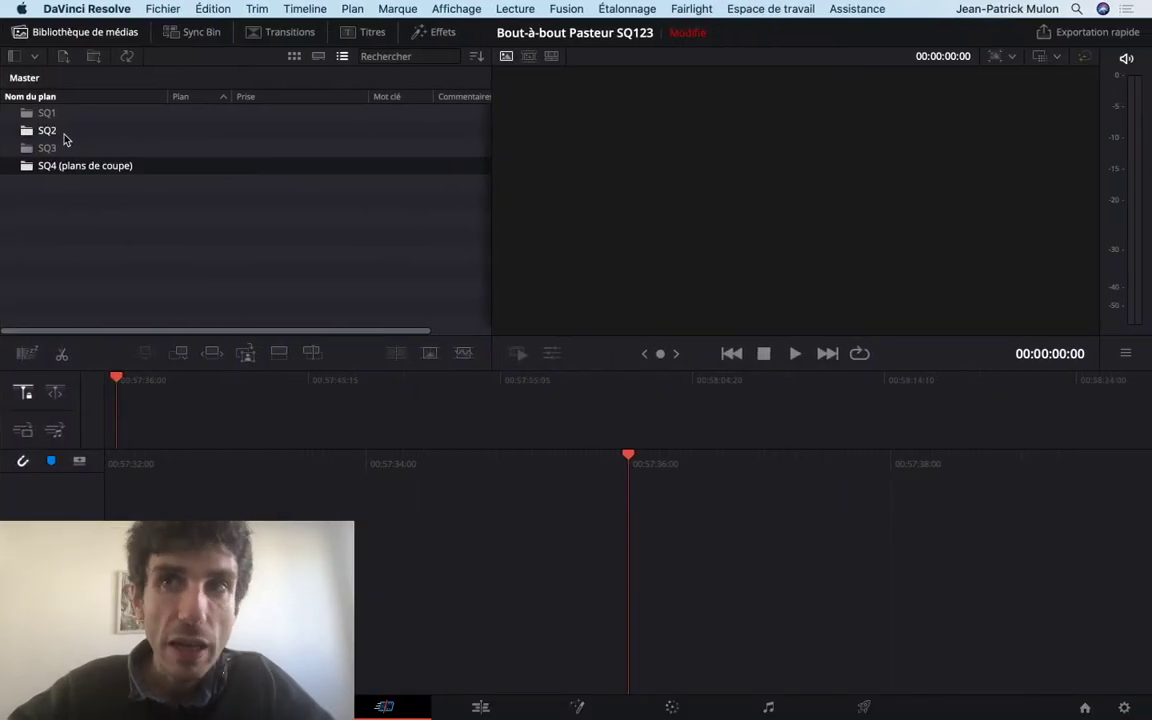
Step: Open the SQ3 bin, load clip C047, go back to Master, then show the storyboard
{"action": "double_click", "coordinate": [47, 147]}
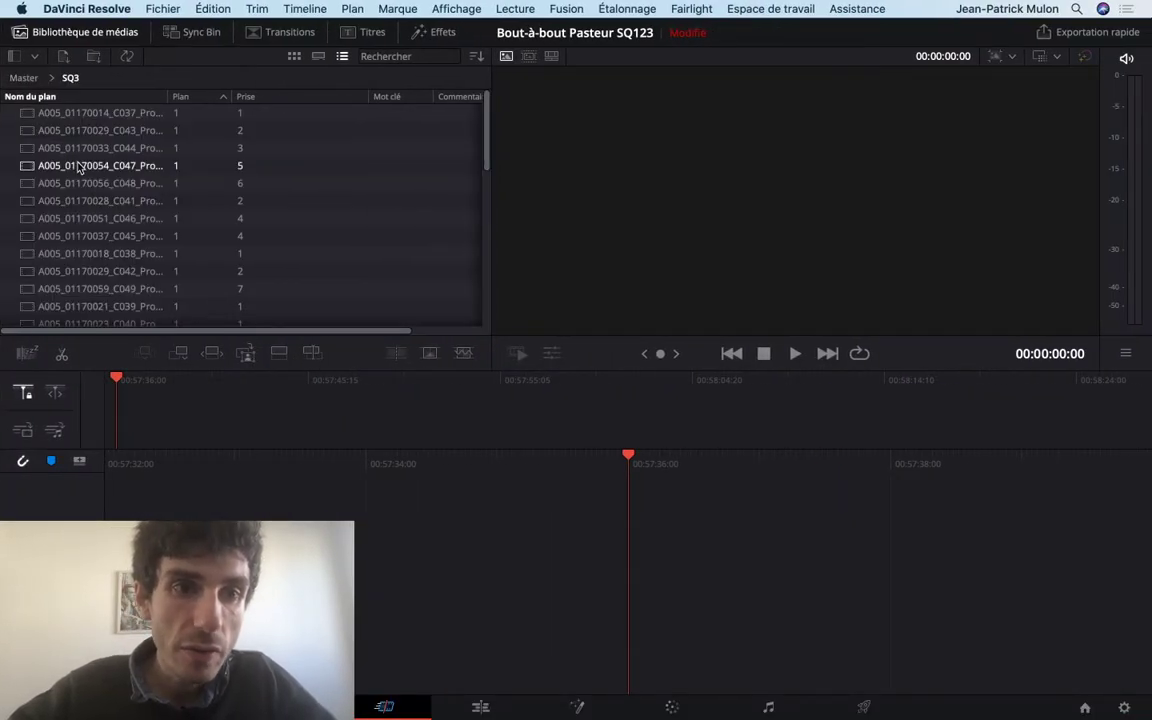
{"action": "left_click", "coordinate": [79, 167]}
{"action": "left_click", "coordinate": [24, 78]}
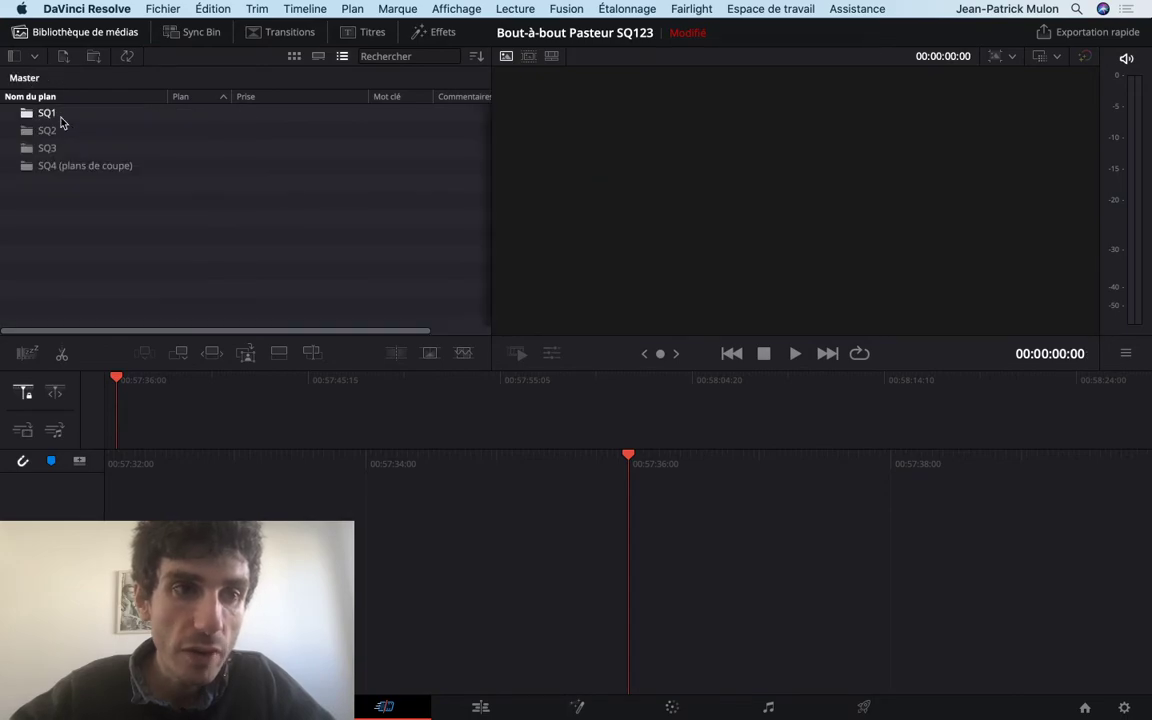
{"action": "key", "text": "super+Tab"}
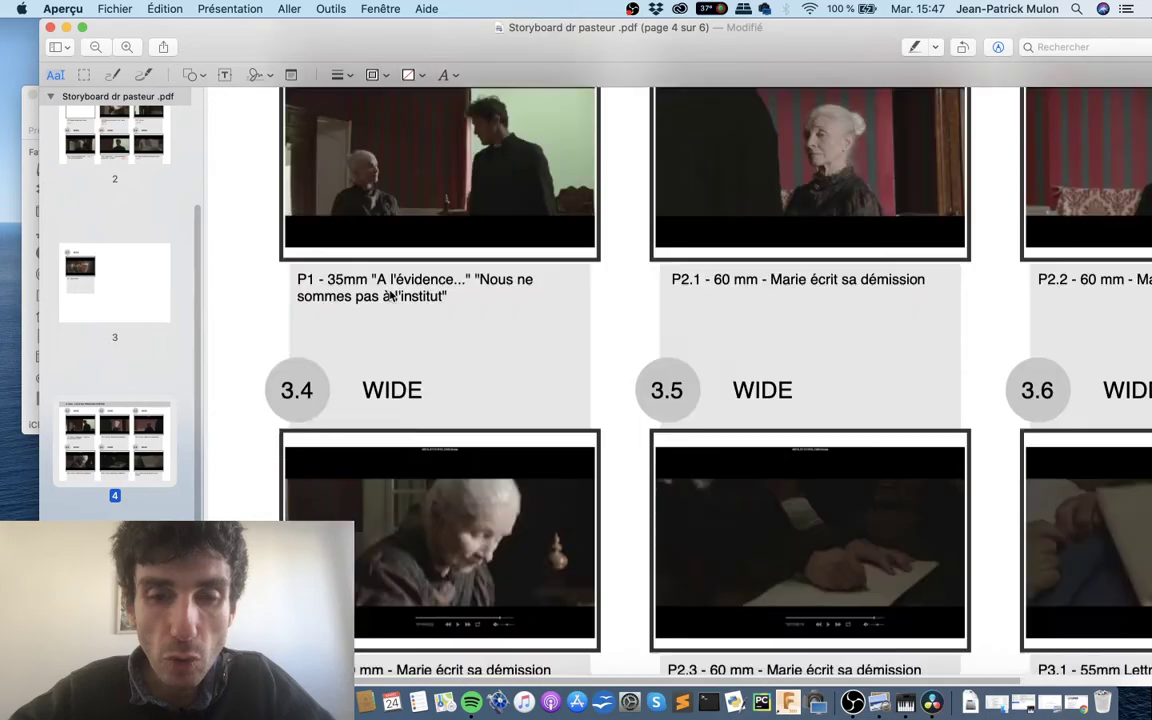
Step: Pan around storyboard shots 3.1–3.3 and their captions, then return to Resolve
{"action": "scroll", "coordinate": [390, 295], "scroll_direction": "down", "scroll_amount": 3}
{"action": "scroll", "coordinate": [390, 295], "scroll_direction": "right", "scroll_amount": 3}
{"action": "scroll", "coordinate": [390, 295], "scroll_direction": "up", "scroll_amount": 3}
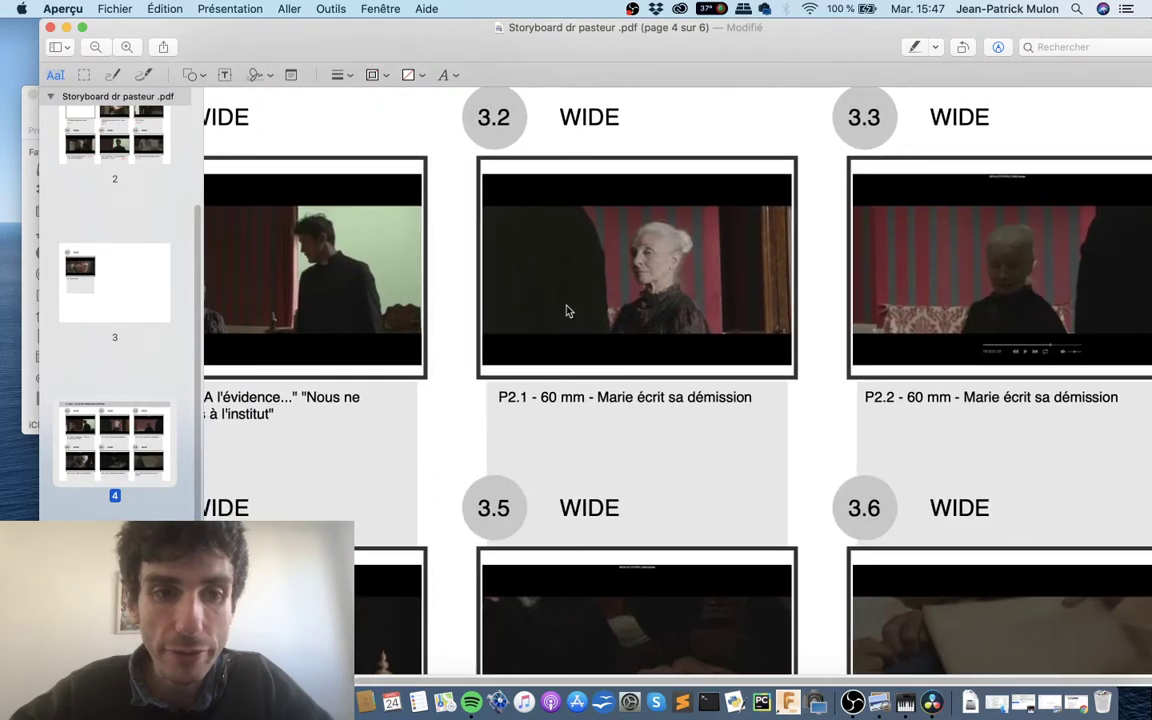
{"action": "scroll", "coordinate": [566, 311], "scroll_direction": "left", "scroll_amount": 2}
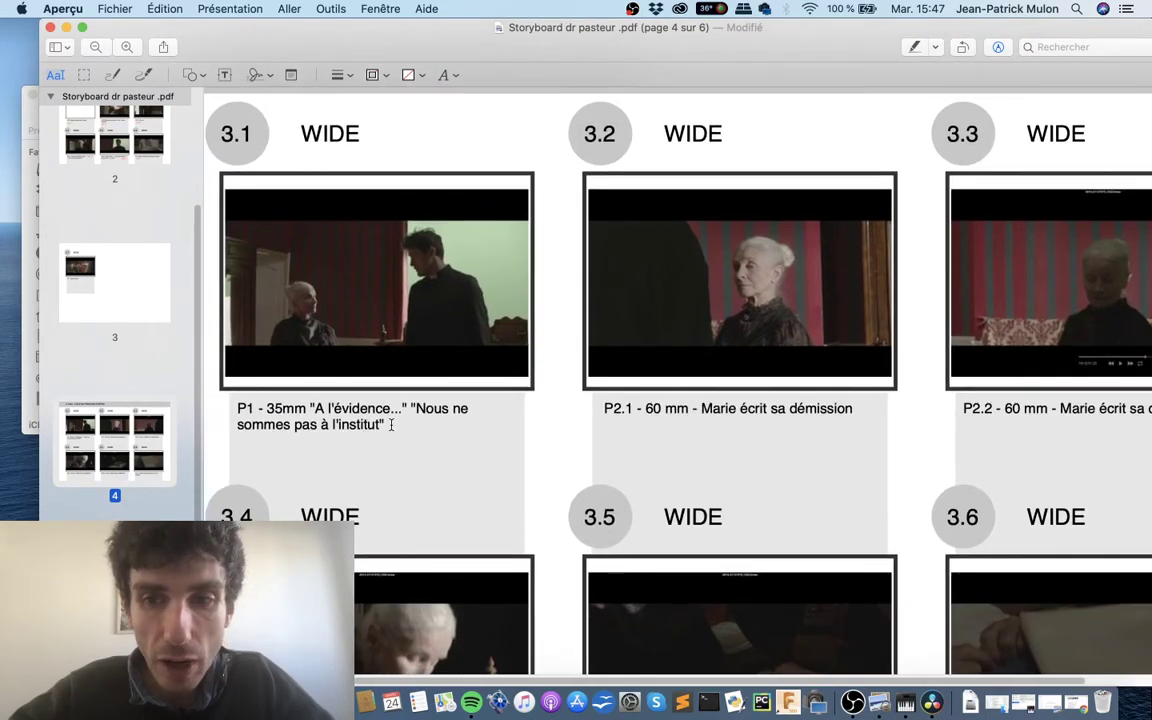
{"action": "scroll", "coordinate": [743, 431], "scroll_direction": "right", "scroll_amount": 2}
{"action": "scroll", "coordinate": [720, 430], "scroll_direction": "left", "scroll_amount": 3}
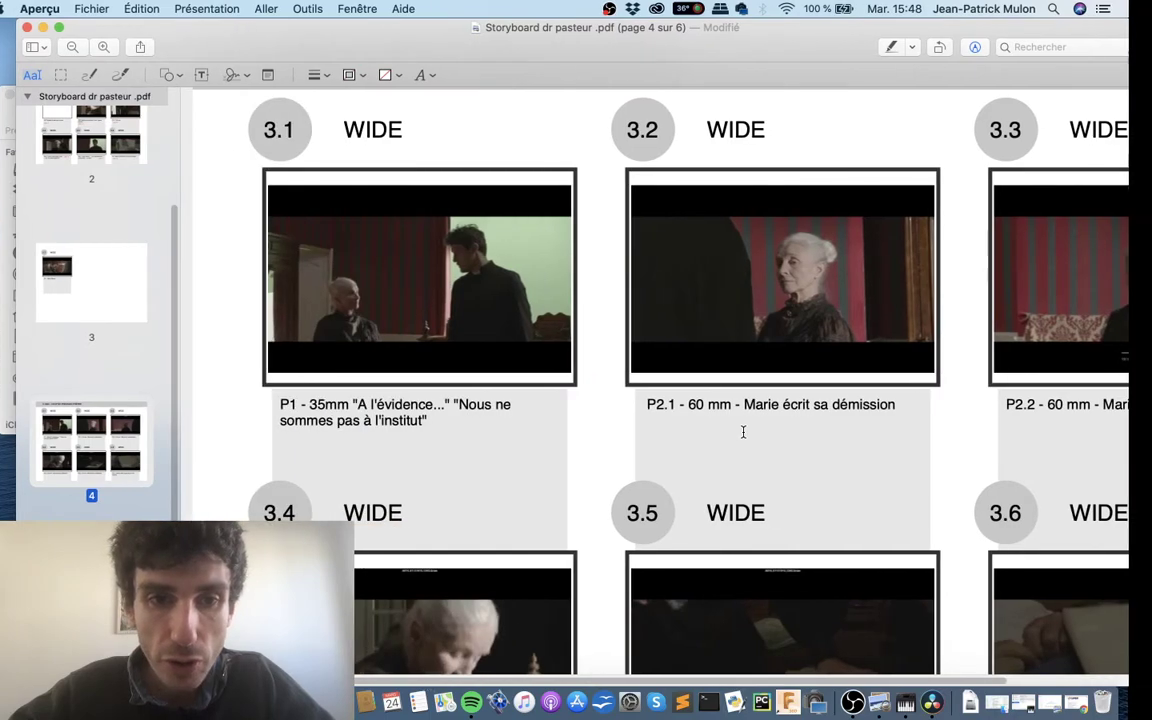
{"action": "scroll", "coordinate": [660, 330], "scroll_direction": "up", "scroll_amount": 2}
{"action": "scroll", "coordinate": [657, 329], "scroll_direction": "up", "scroll_amount": 2}
{"action": "scroll", "coordinate": [657, 329], "scroll_direction": "left", "scroll_amount": 2}
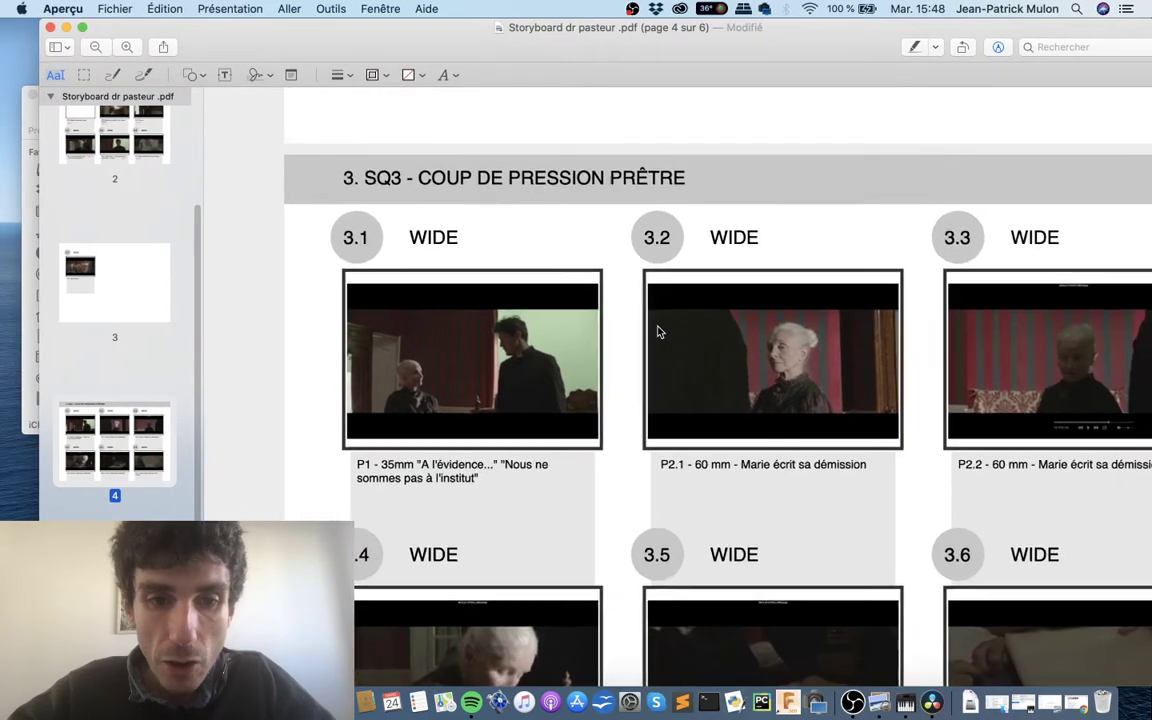
{"action": "scroll", "coordinate": [657, 329], "scroll_direction": "right", "scroll_amount": 3}
{"action": "key", "text": "super+Tab"}
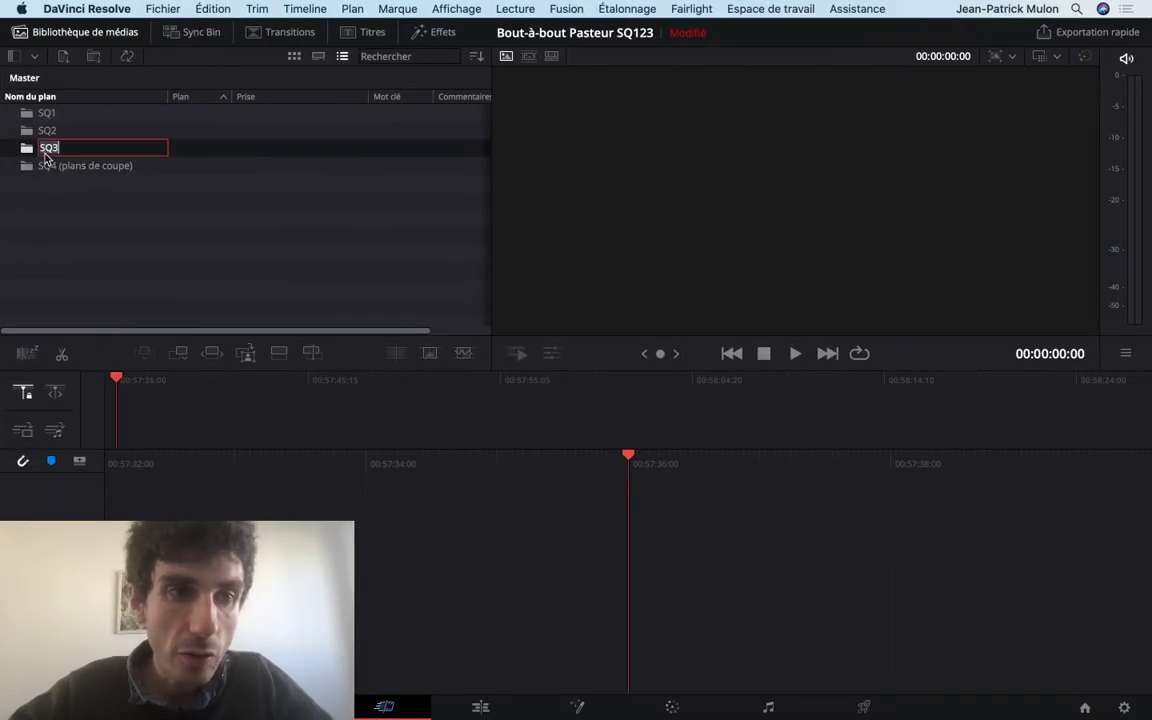
Step: Open the SQ3 bin, scrub through C037, then scrub take C048 to about 55 seconds
{"action": "double_click", "coordinate": [45, 152]}
{"action": "left_click", "coordinate": [85, 115]}
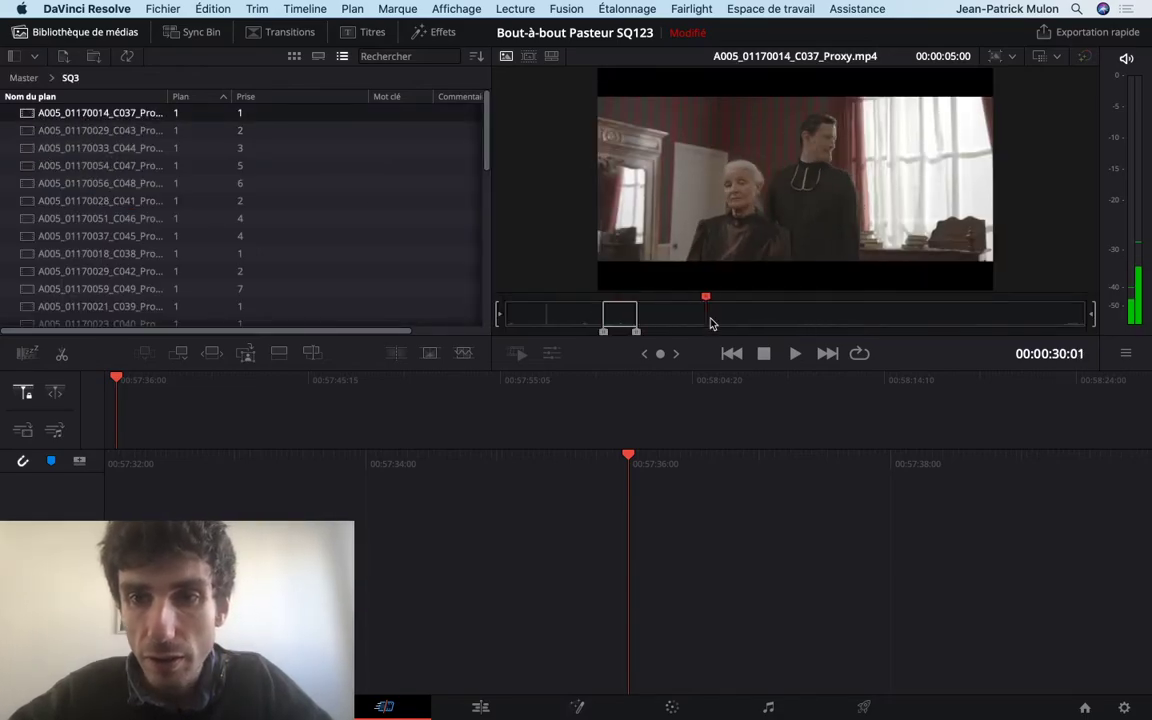
{"action": "left_click_drag", "start_coordinate": [755, 316], "coordinate": [1105, 339]}
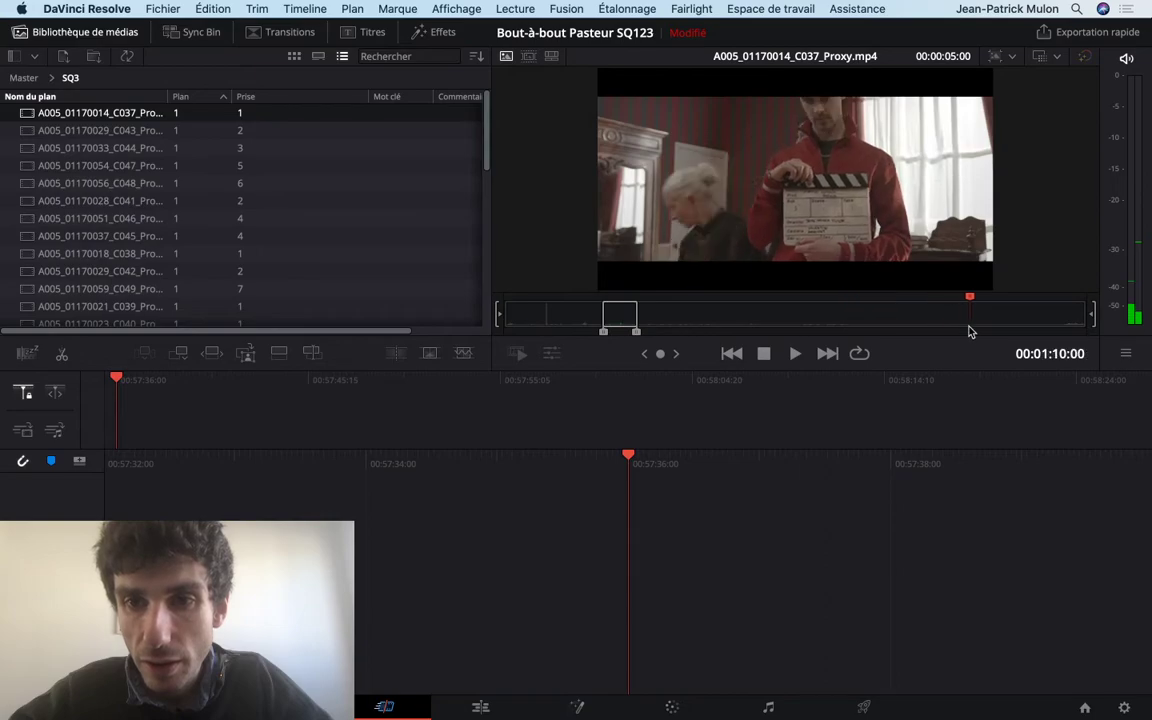
{"action": "key", "text": "Down"}
{"action": "key", "text": "Down"}
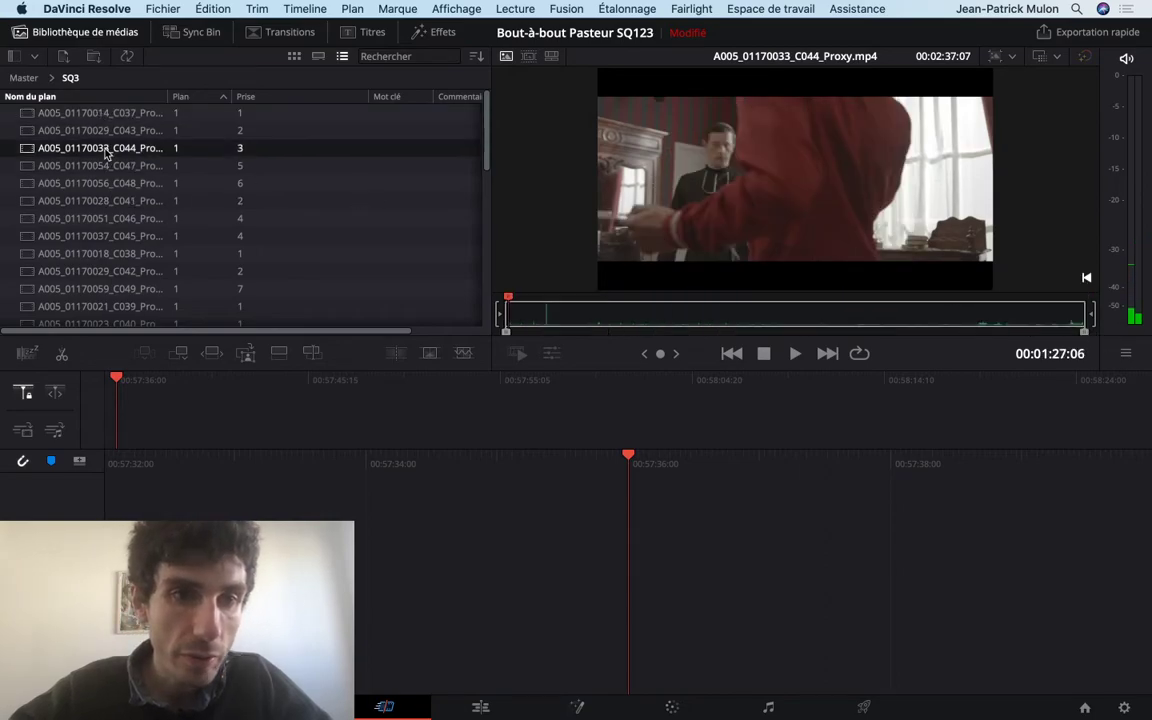
{"action": "key", "text": "Down"}
{"action": "key", "text": "Down"}
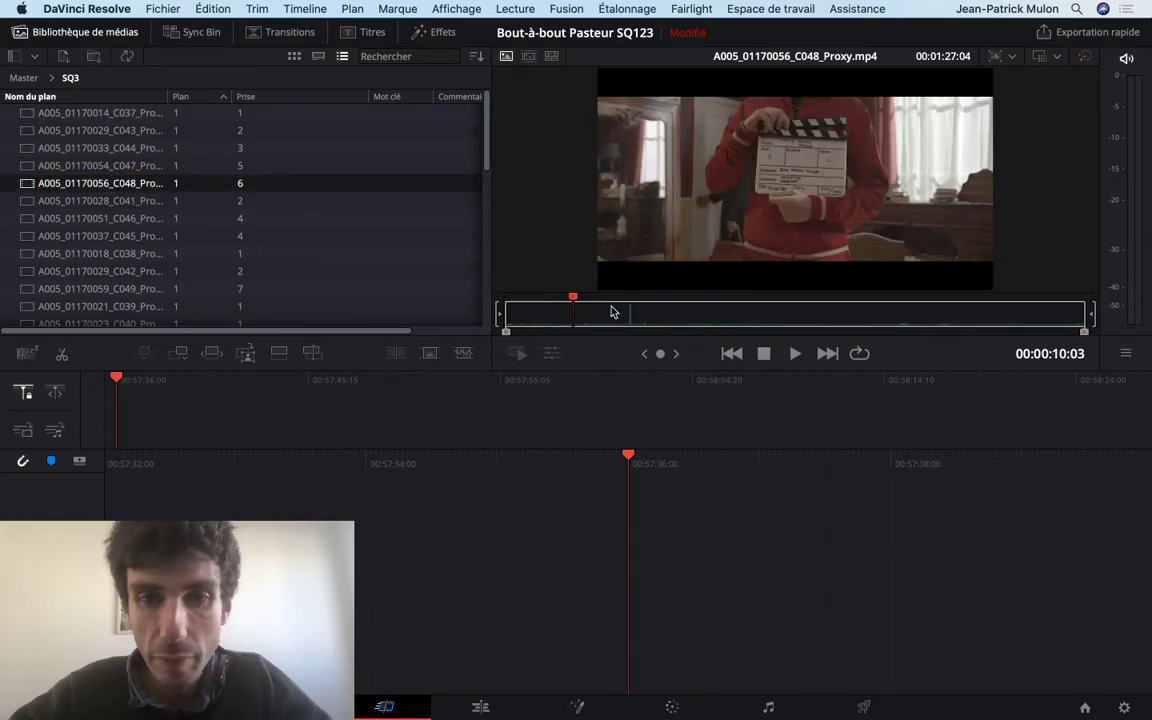
{"action": "left_click_drag", "start_coordinate": [576, 303], "coordinate": [873, 314]}
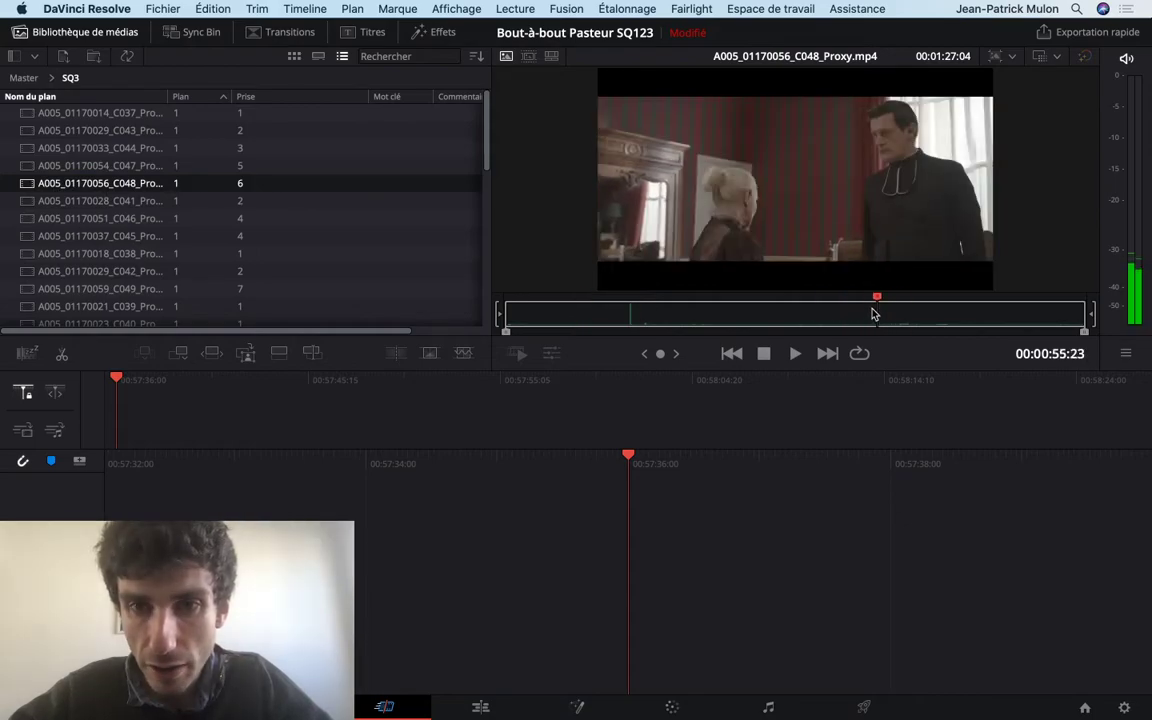
Step: Check the storyboard briefly, then play take C041 at fast speed
{"action": "key", "text": "super+Tab"}
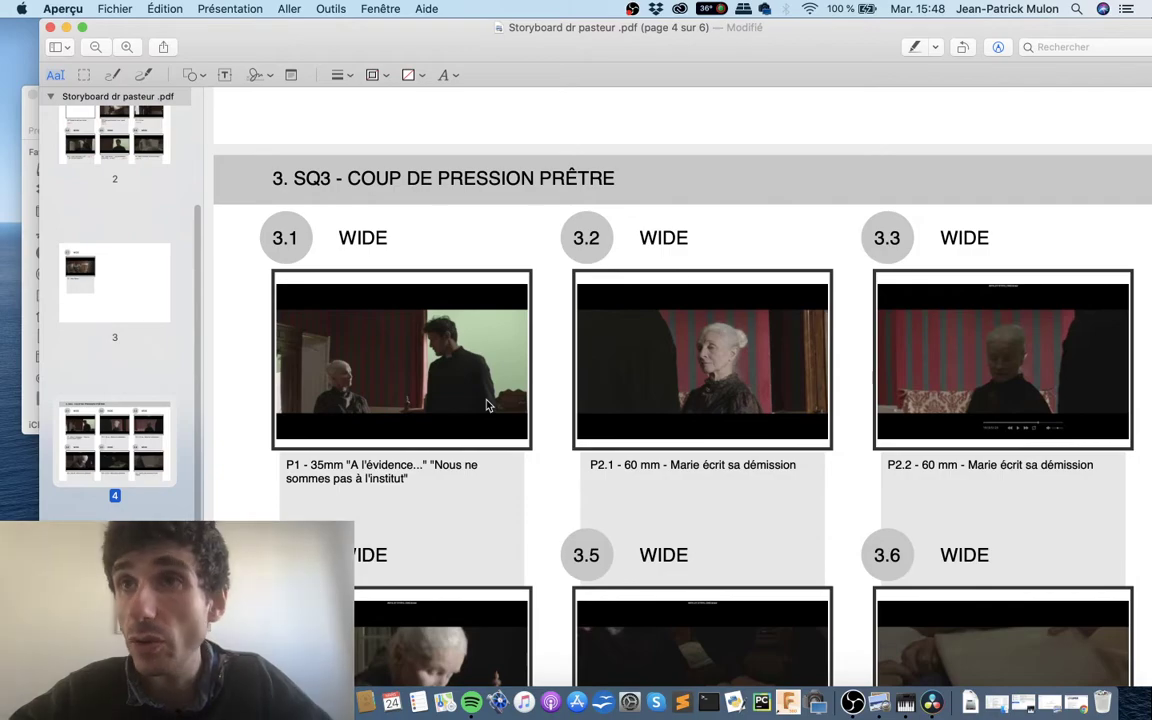
{"action": "key", "text": "super+Tab"}
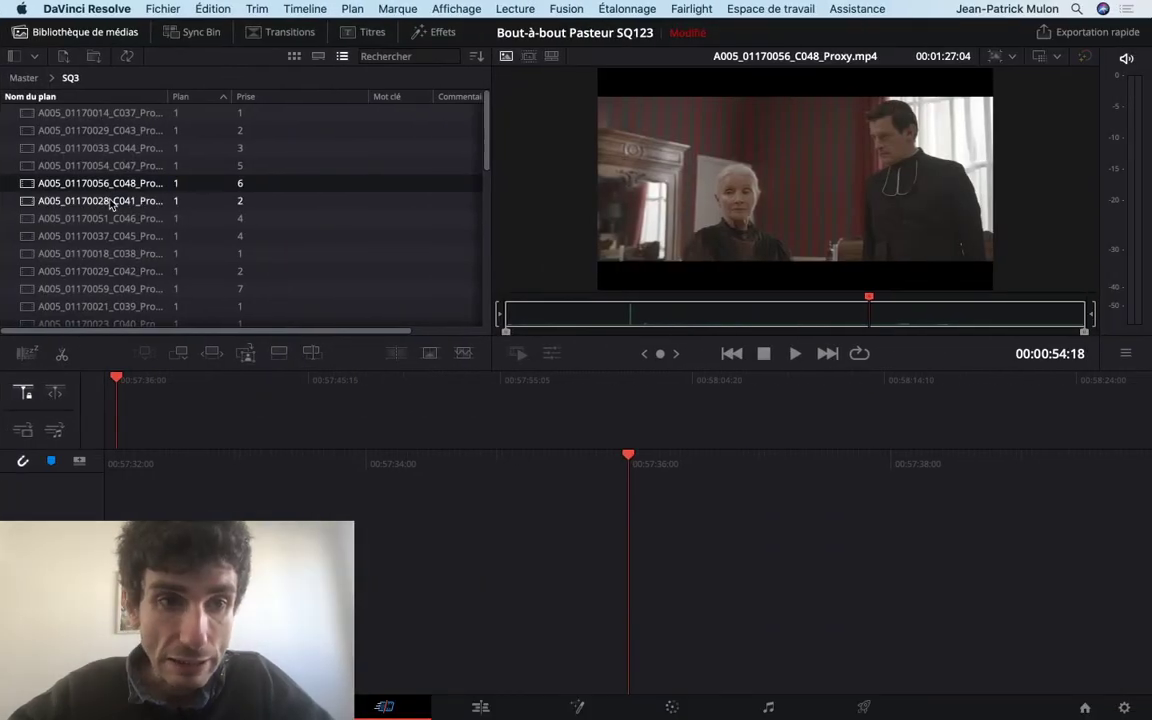
{"action": "left_click", "coordinate": [108, 203]}
{"action": "key", "text": "l"}
{"action": "key", "text": "l"}
{"action": "key", "text": "l"}
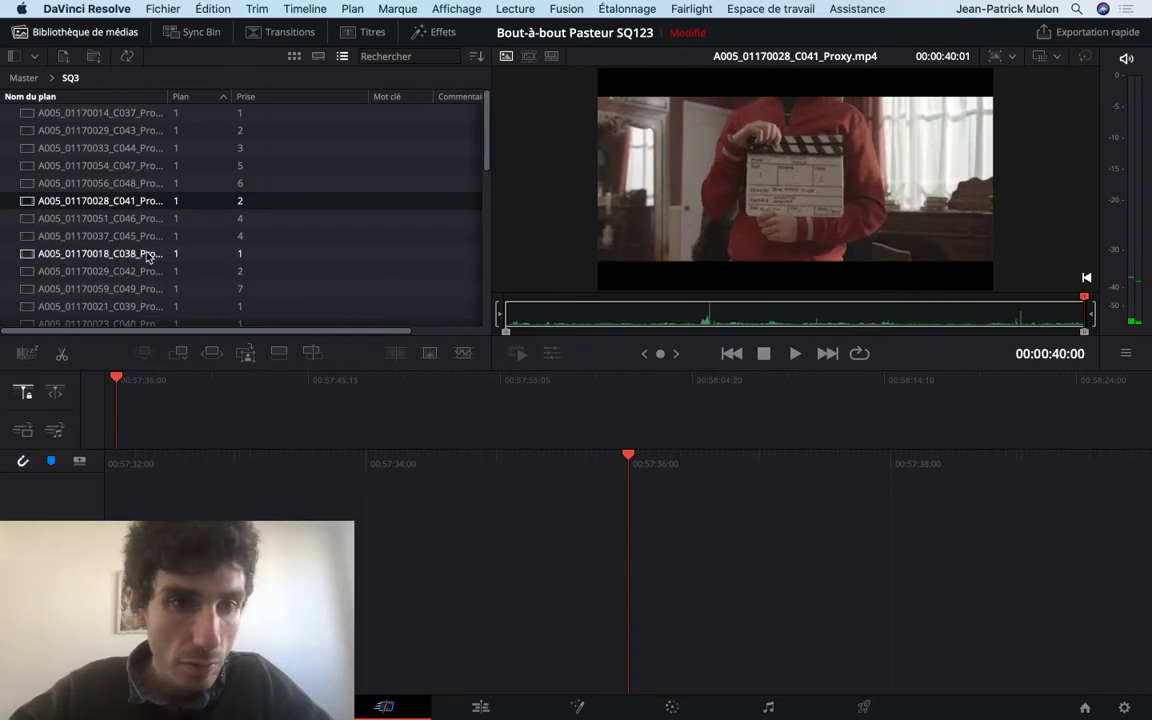
Step: Load take C045, then scrub clip A004_01211943_C026 forward to about 35 seconds
{"action": "left_click", "coordinate": [135, 236]}
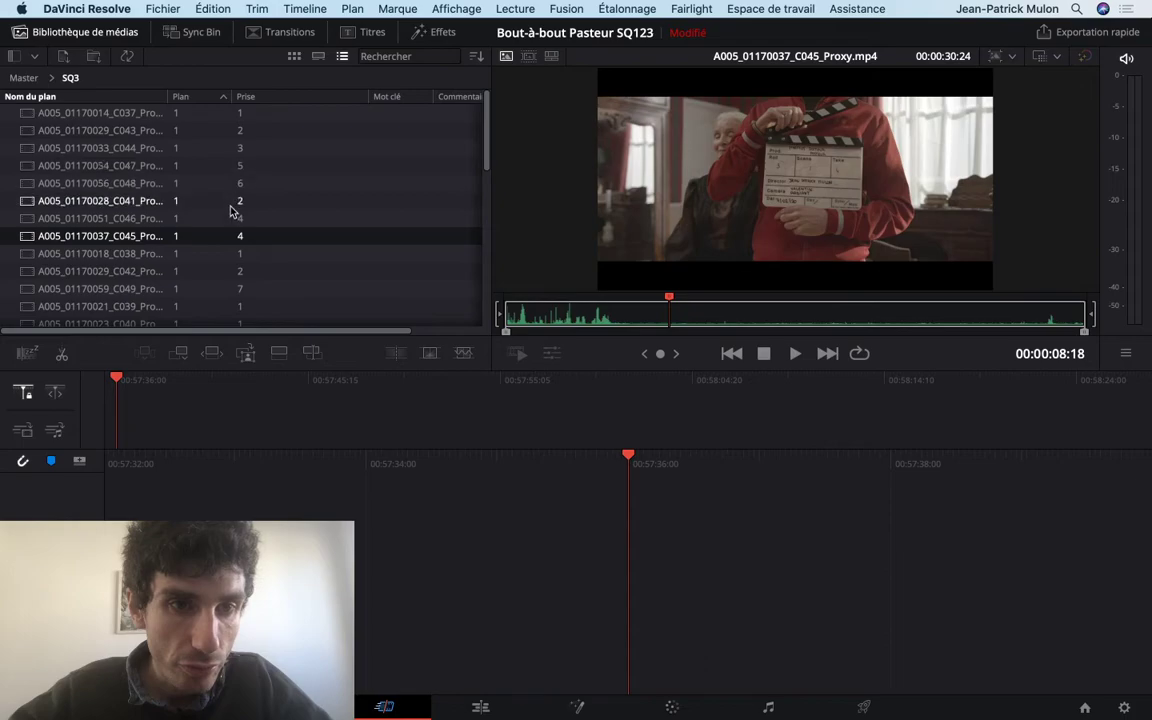
{"action": "scroll", "coordinate": [230, 247], "scroll_direction": "down", "scroll_amount": 6}
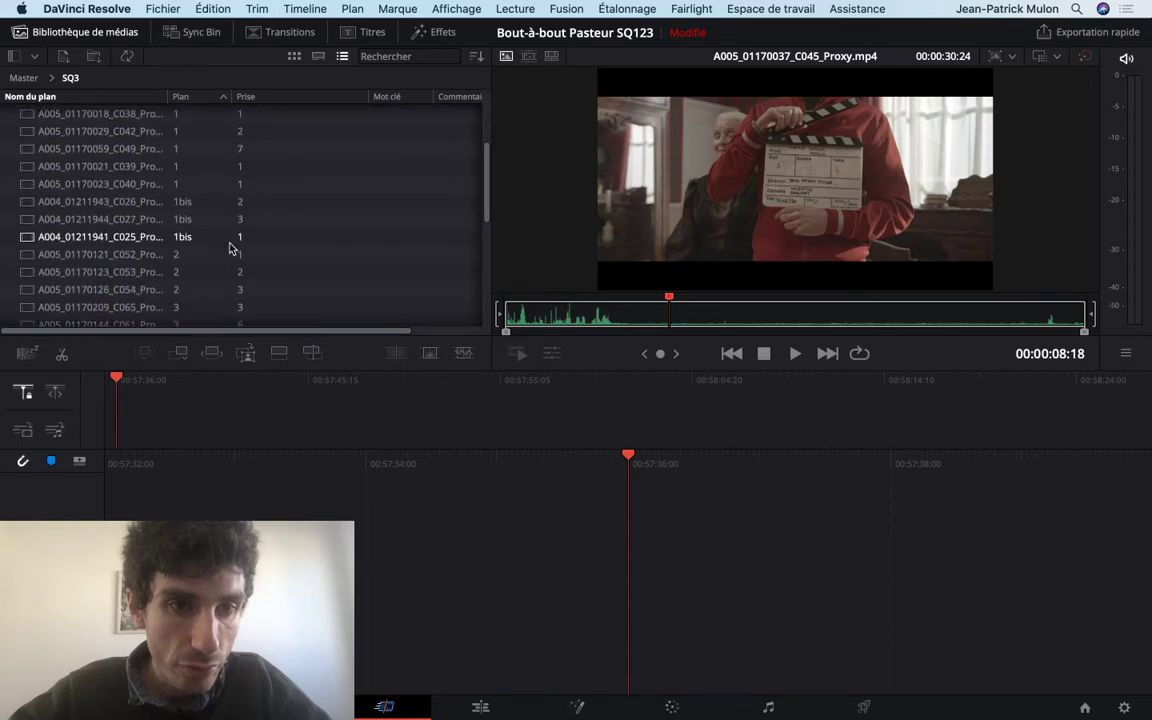
{"action": "left_click", "coordinate": [115, 205]}
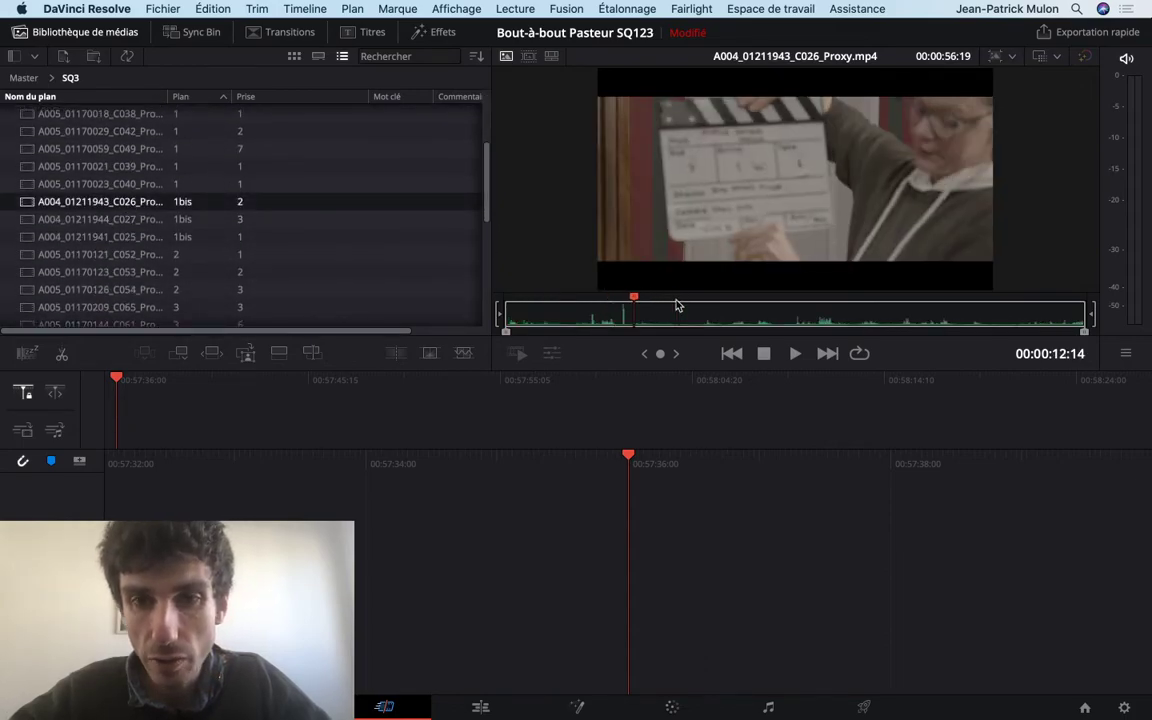
{"action": "left_click_drag", "start_coordinate": [676, 303], "coordinate": [870, 307]}
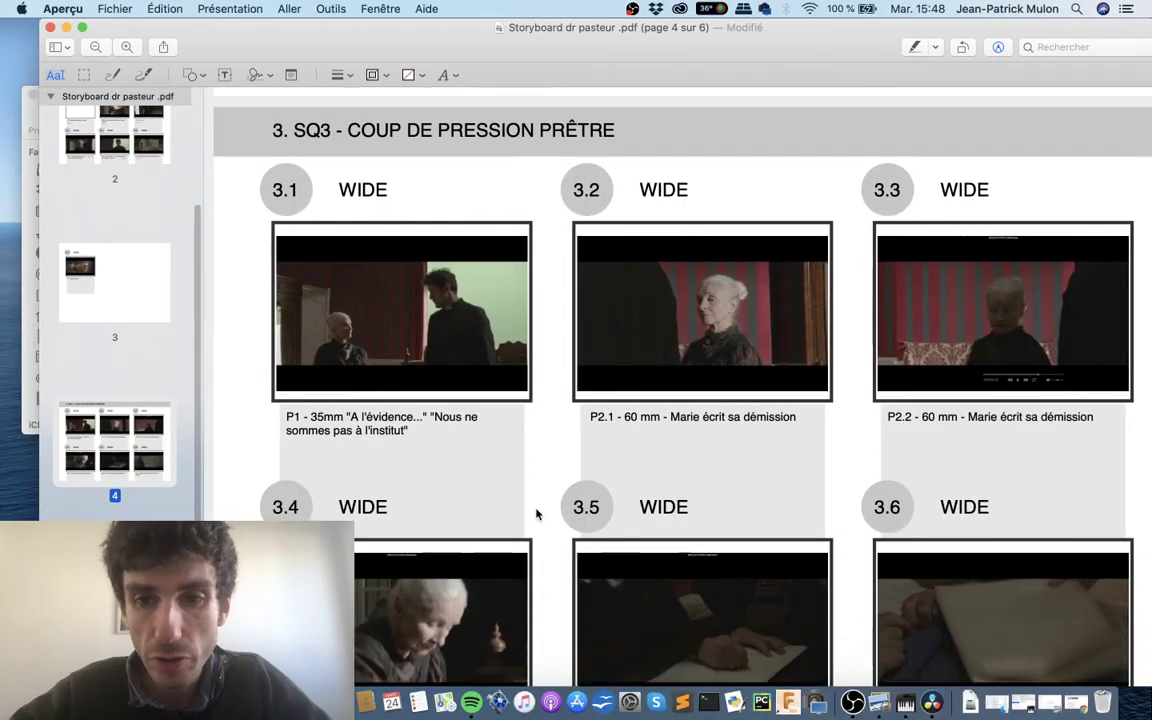
{"action": "scroll", "coordinate": [535, 514], "scroll_direction": "down", "scroll_amount": 3}
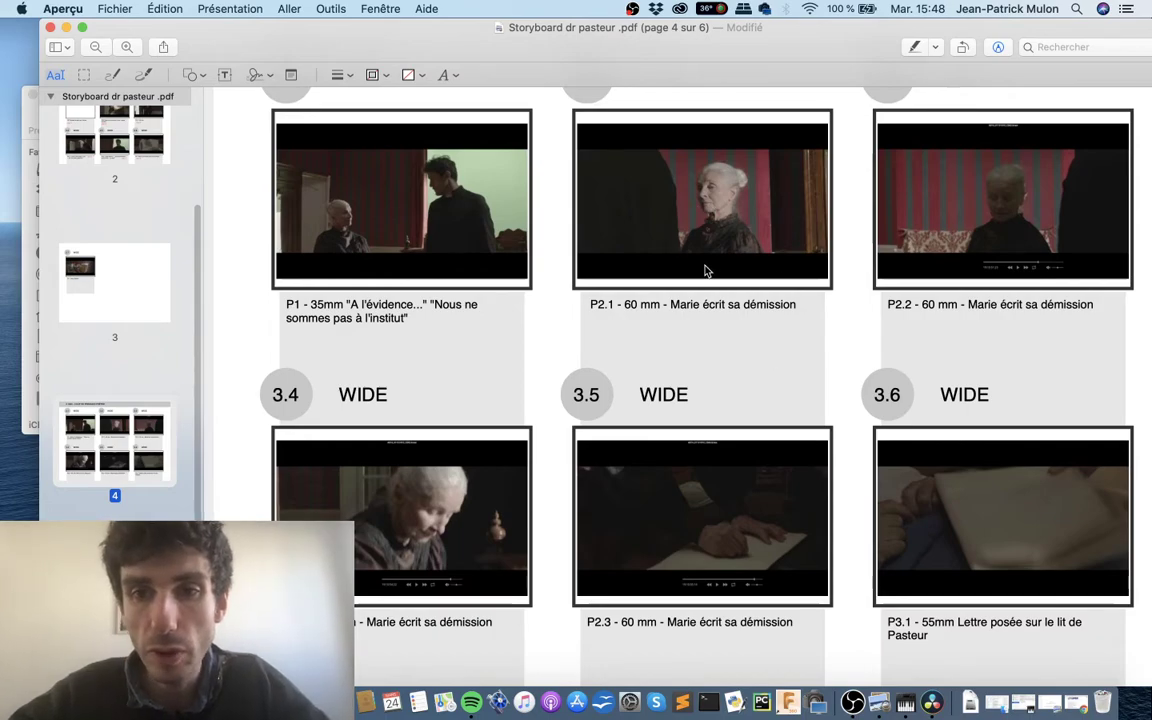
Step: Back in Resolve, load SQ3 take C052 and scrub it forward to about 35 seconds
{"action": "key", "text": "ctrl+Right"}
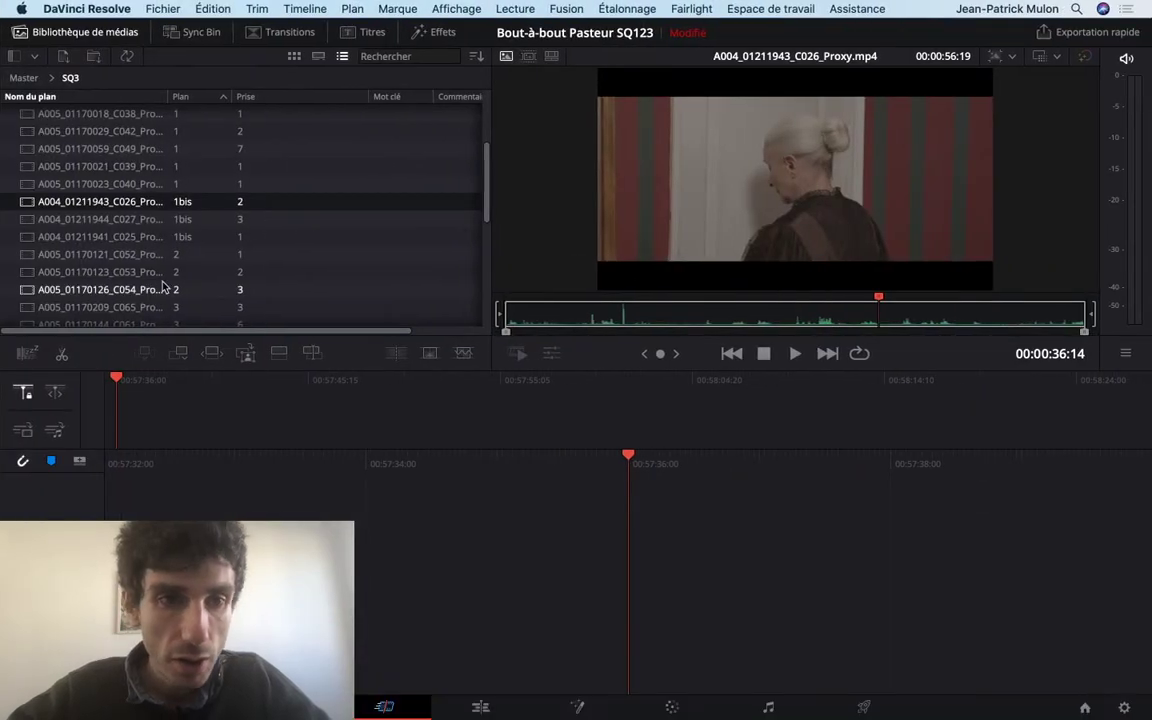
{"action": "left_click", "coordinate": [133, 256]}
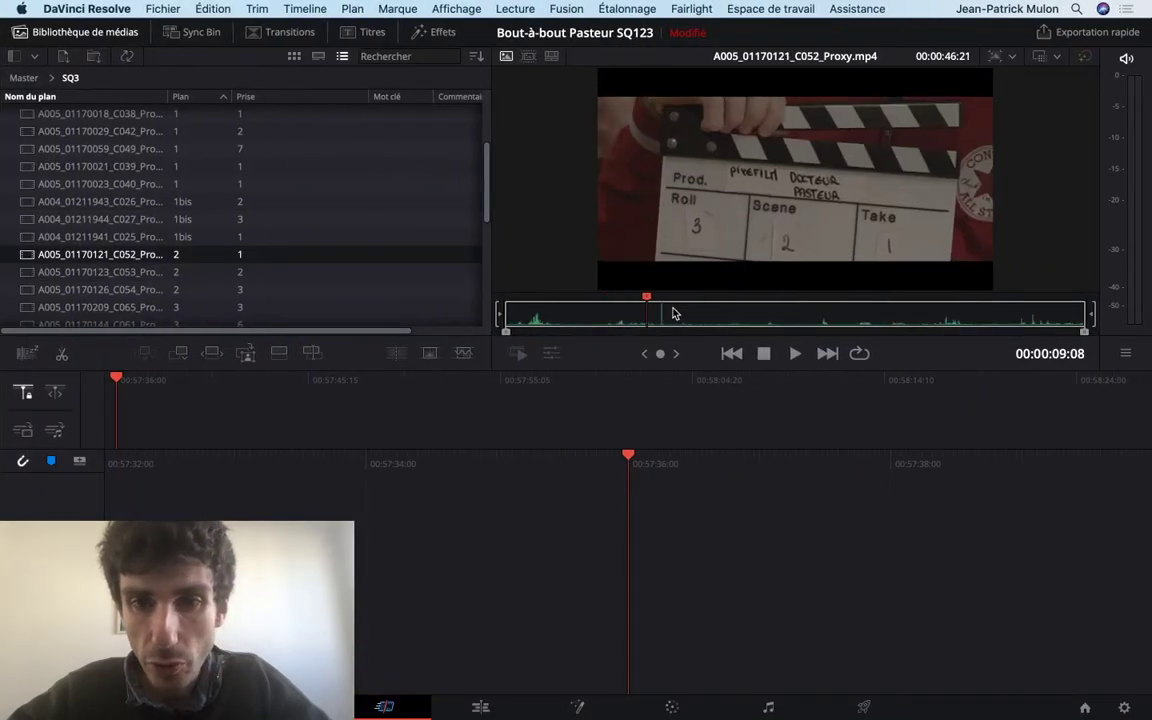
{"action": "left_click", "coordinate": [758, 318]}
{"action": "left_click_drag", "start_coordinate": [758, 318], "coordinate": [980, 332]}
Step: Load take C054, scrub it to about 29 seconds and around its end, then revisit the storyboard
{"action": "scroll", "coordinate": [270, 270], "scroll_direction": "down", "scroll_amount": 2}
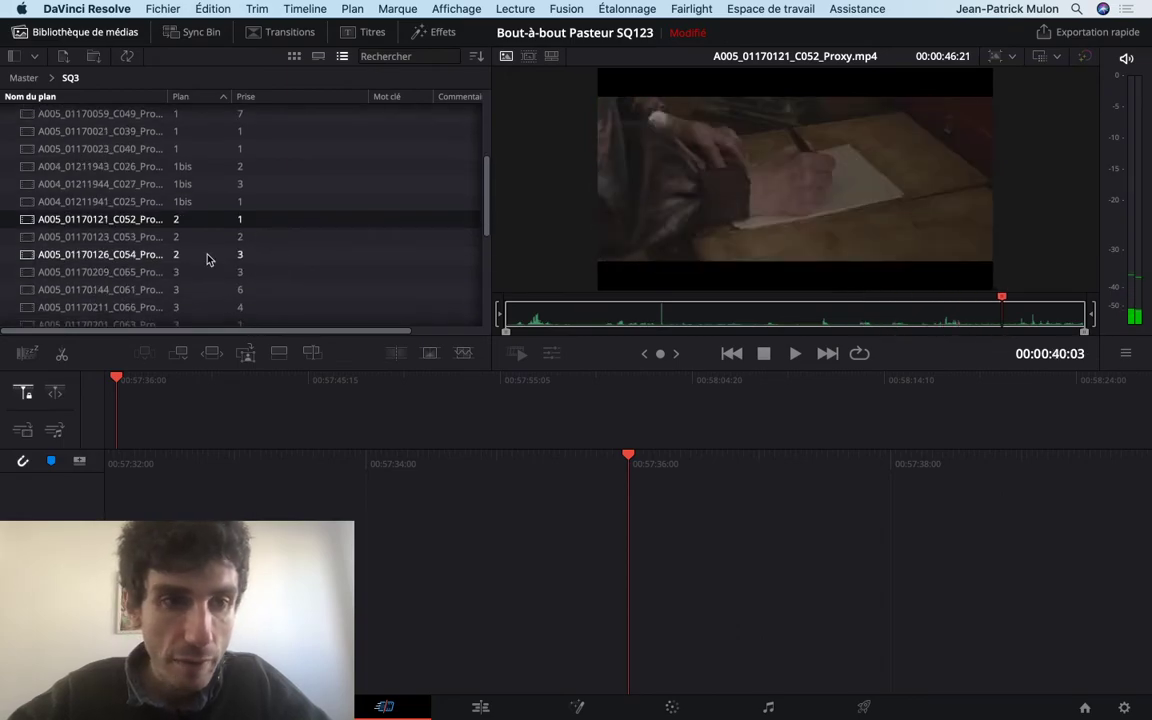
{"action": "left_click", "coordinate": [371, 262]}
{"action": "mouse_move", "coordinate": [689, 311]}
{"action": "left_mouse_down"}
{"action": "mouse_move", "coordinate": [933, 307]}
{"action": "mouse_move", "coordinate": [1078, 327]}
{"action": "mouse_move", "coordinate": [1063, 323]}
{"action": "left_mouse_up"}
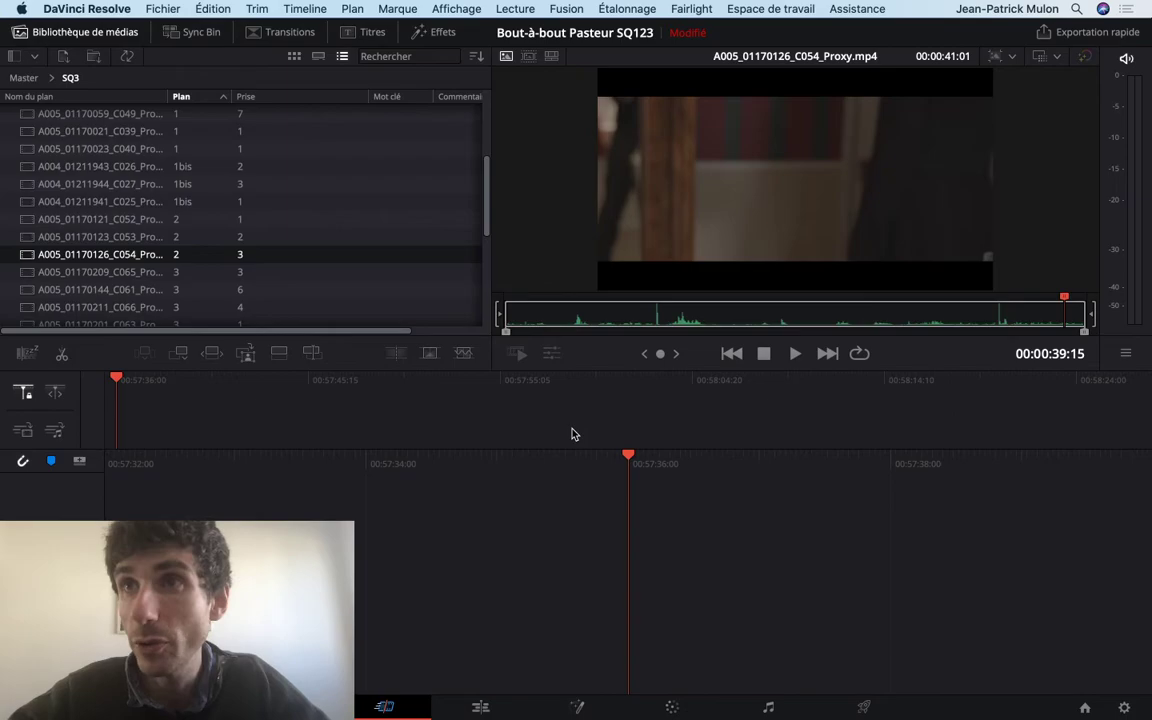
{"action": "mouse_move", "coordinate": [973, 320]}
{"action": "left_mouse_down"}
{"action": "mouse_move", "coordinate": [928, 320]}
{"action": "mouse_move", "coordinate": [995, 316]}
{"action": "left_mouse_up"}
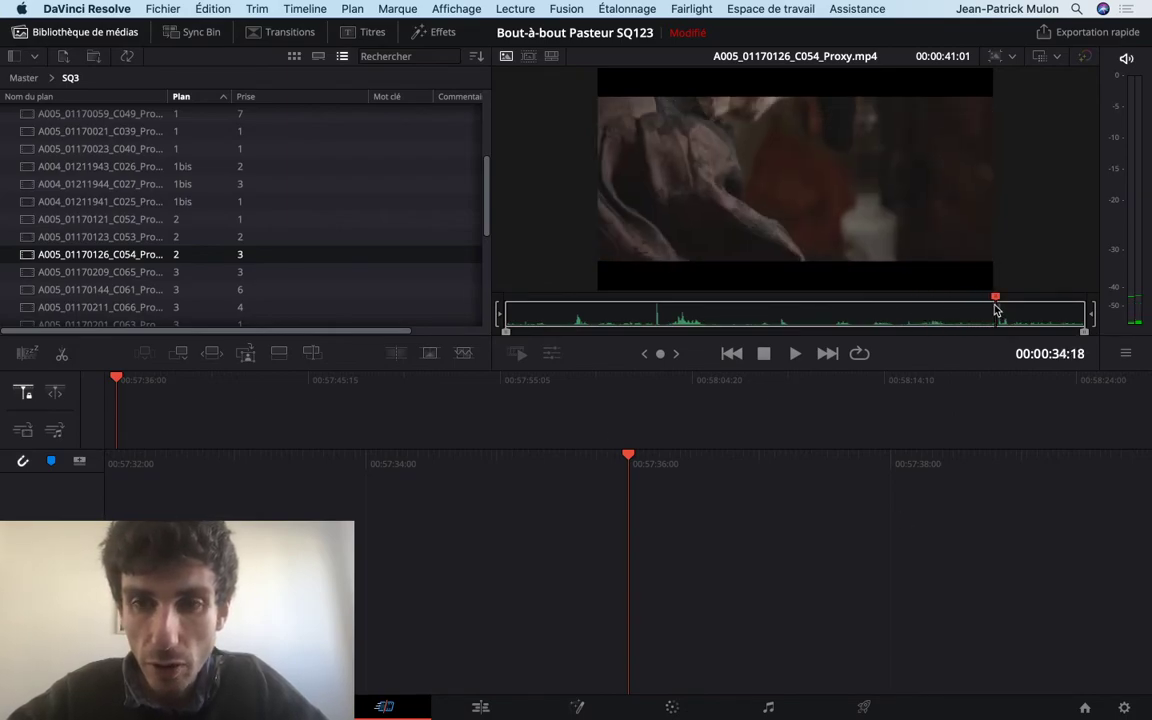
{"action": "key", "text": "super+Tab"}
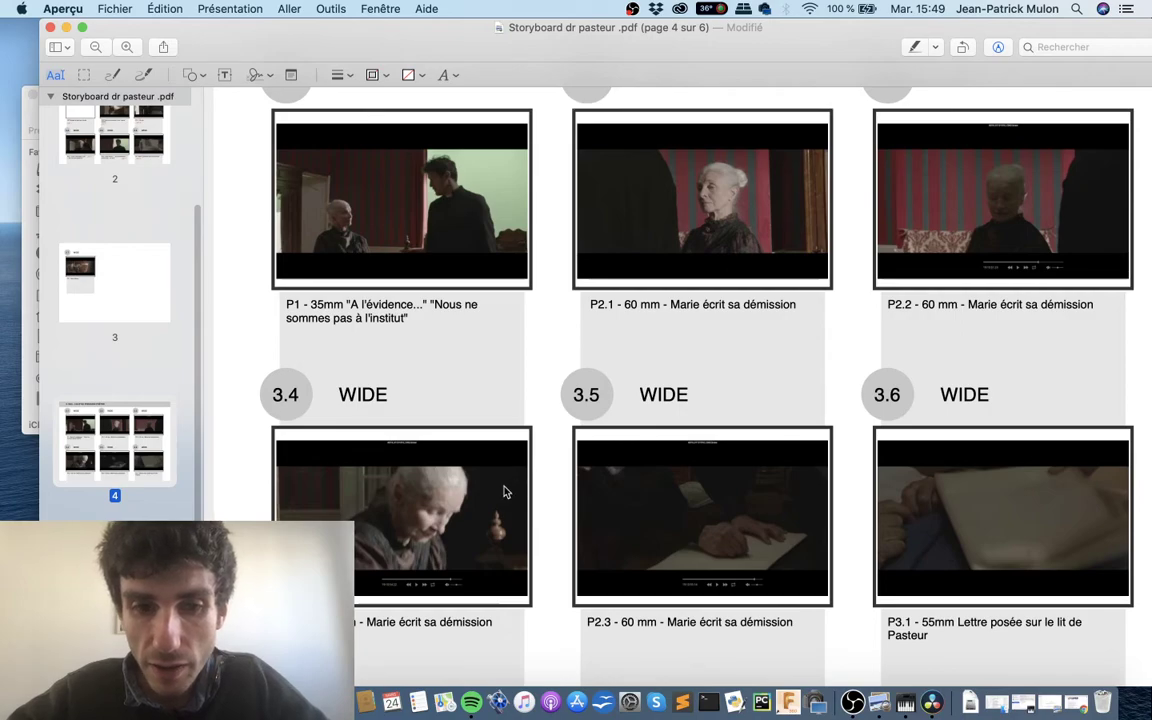
Step: Scroll and zoom across storyboard pages 4–5 to study shots 3.4–3.12, then go back to Resolve
{"action": "scroll", "coordinate": [505, 492], "scroll_direction": "down", "scroll_amount": 4}
{"action": "scroll", "coordinate": [1015, 355], "scroll_direction": "up", "scroll_amount": 5}
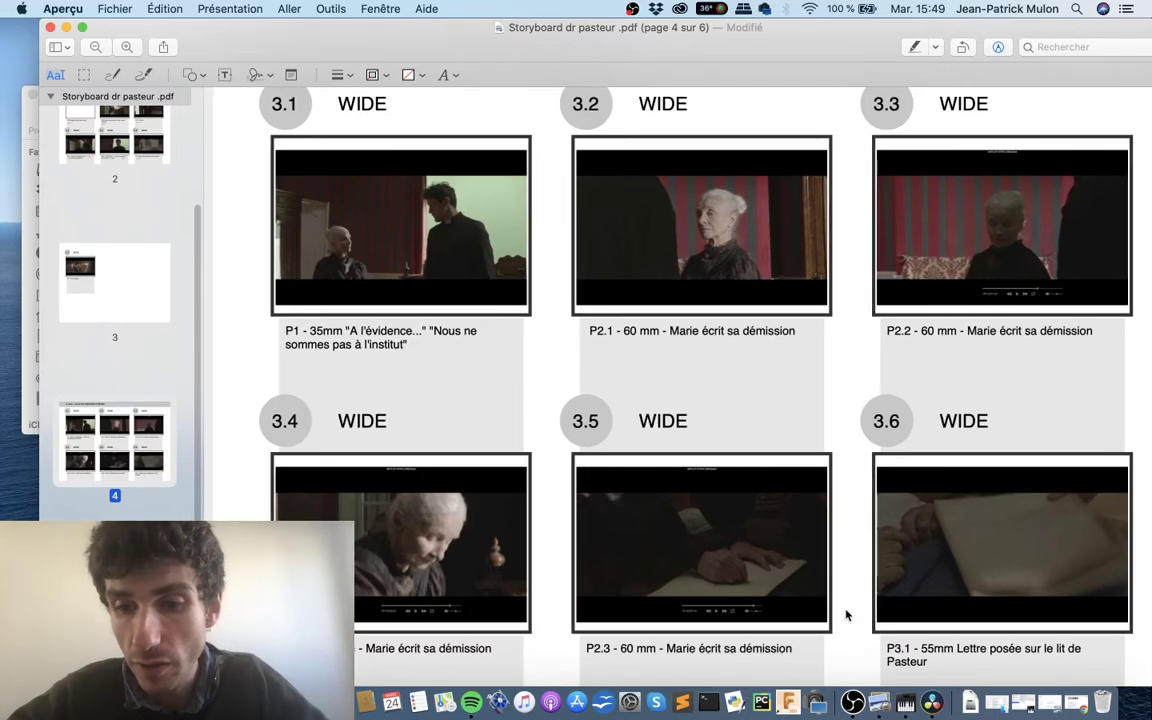
{"action": "scroll", "coordinate": [848, 600], "scroll_direction": "down", "scroll_amount": 10}
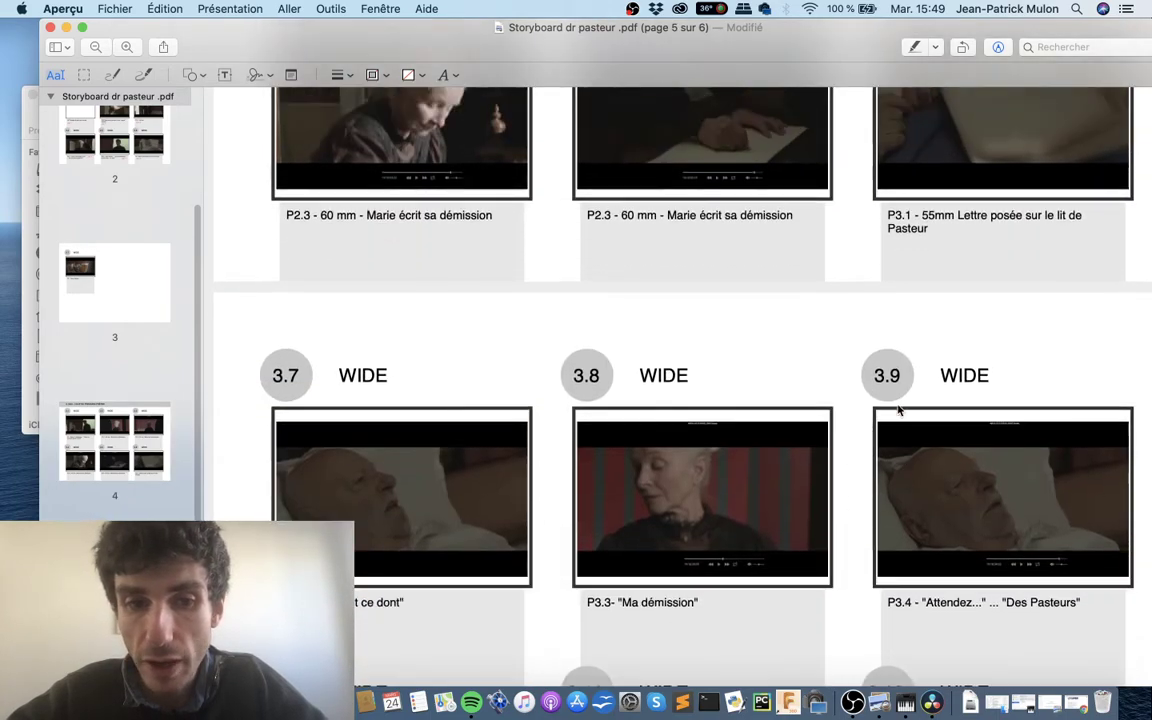
{"action": "scroll", "coordinate": [918, 188], "scroll_direction": "up", "scroll_amount": 2}
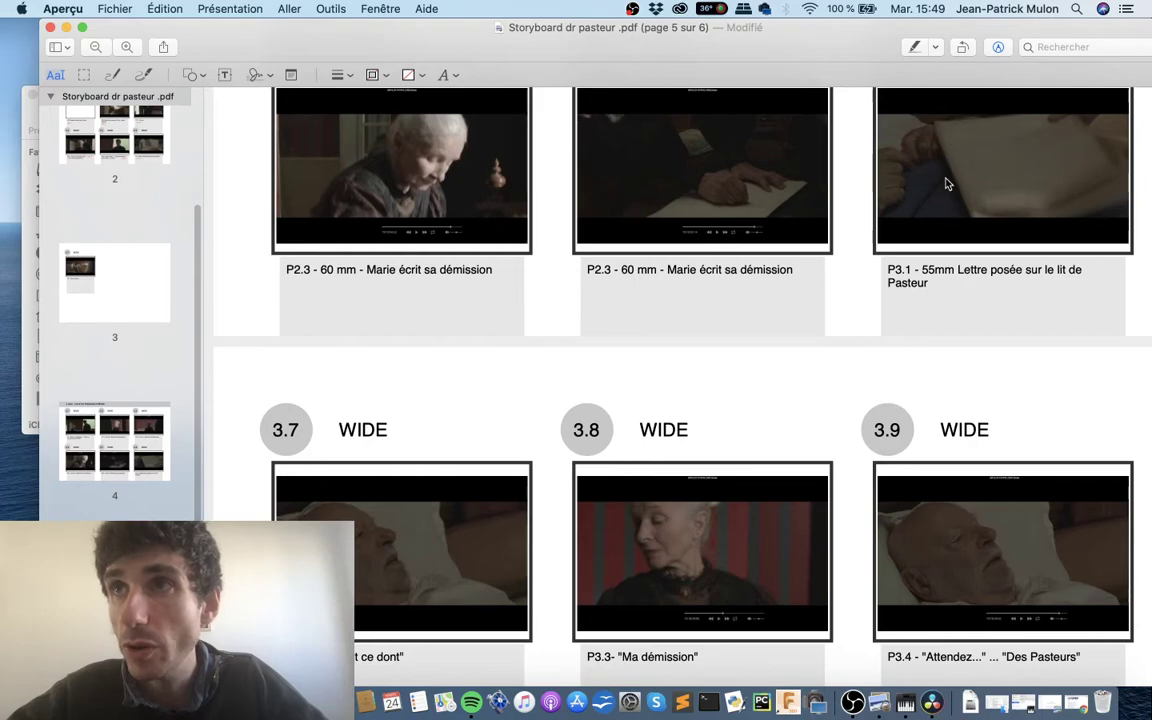
{"action": "scroll", "coordinate": [948, 183], "scroll_direction": "up", "scroll_amount": 3}
{"action": "scroll", "coordinate": [948, 160], "scroll_direction": "up", "scroll_amount": 5}
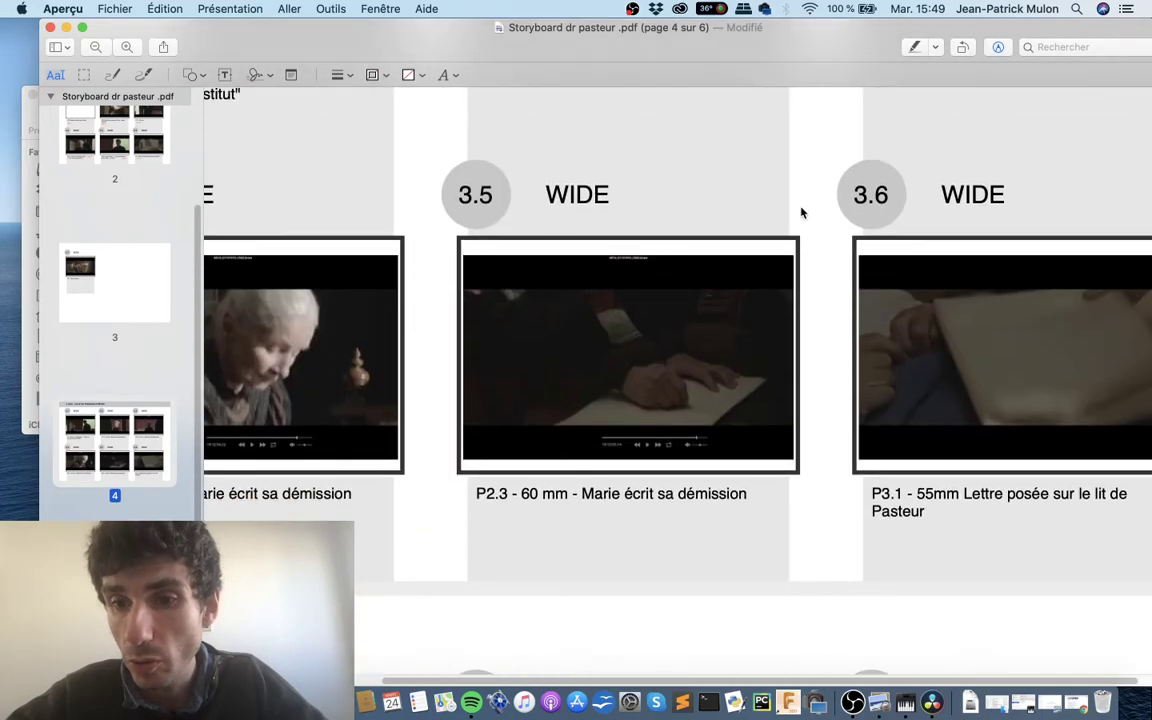
{"action": "scroll", "coordinate": [801, 212], "scroll_direction": "right", "scroll_amount": 3}
{"action": "scroll", "coordinate": [801, 210], "scroll_direction": "up", "scroll_amount": 5}
{"action": "scroll", "coordinate": [800, 205], "scroll_direction": "down", "scroll_amount": 4}
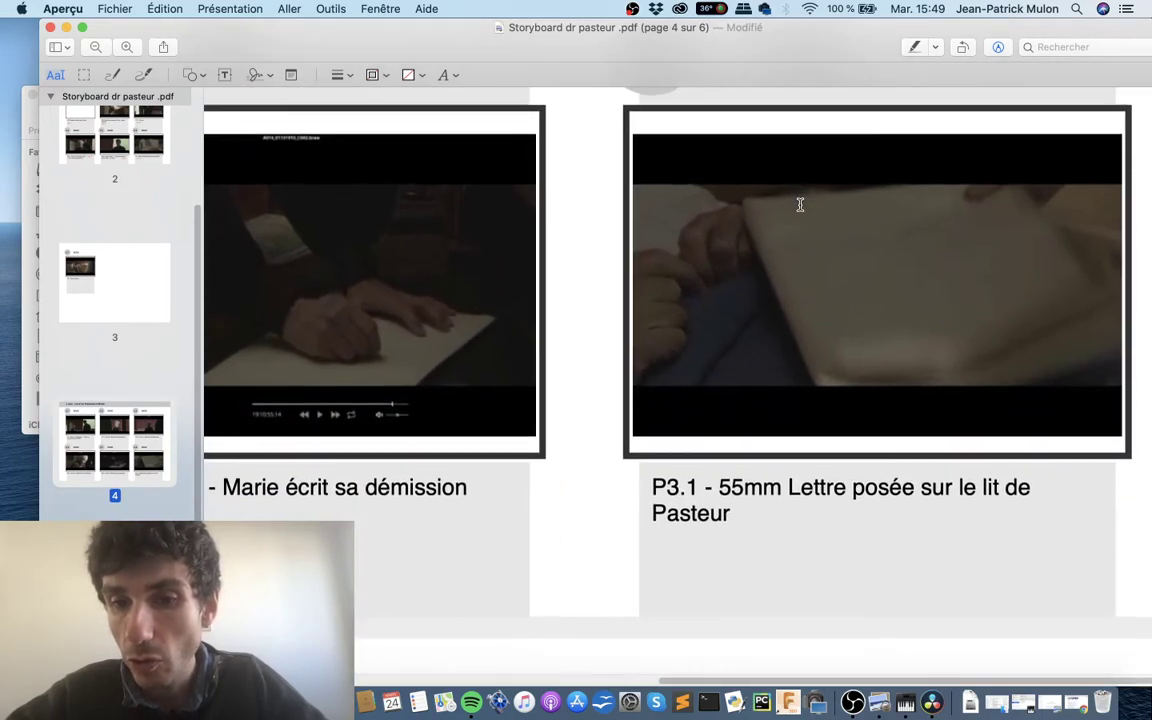
{"action": "scroll", "coordinate": [800, 205], "scroll_direction": "down", "scroll_amount": 2}
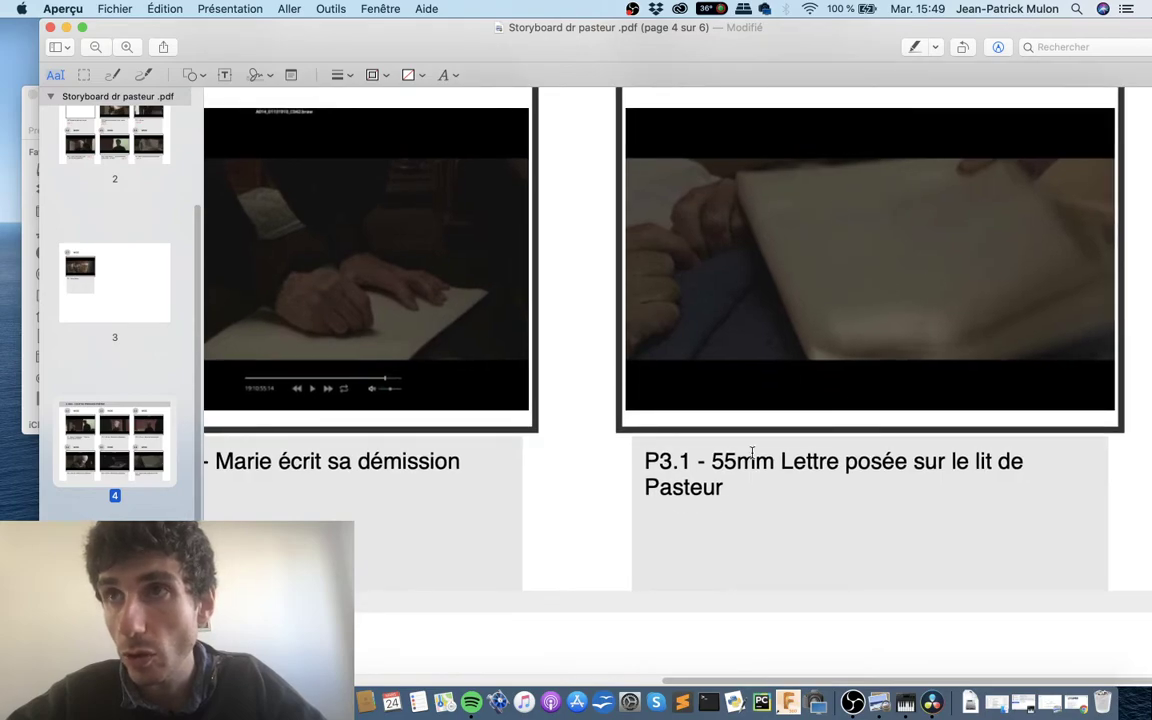
{"action": "scroll", "coordinate": [688, 260], "scroll_direction": "down", "scroll_amount": 3}
{"action": "scroll", "coordinate": [688, 260], "scroll_direction": "down", "scroll_amount": 4}
{"action": "scroll", "coordinate": [688, 260], "scroll_direction": "down", "scroll_amount": 4}
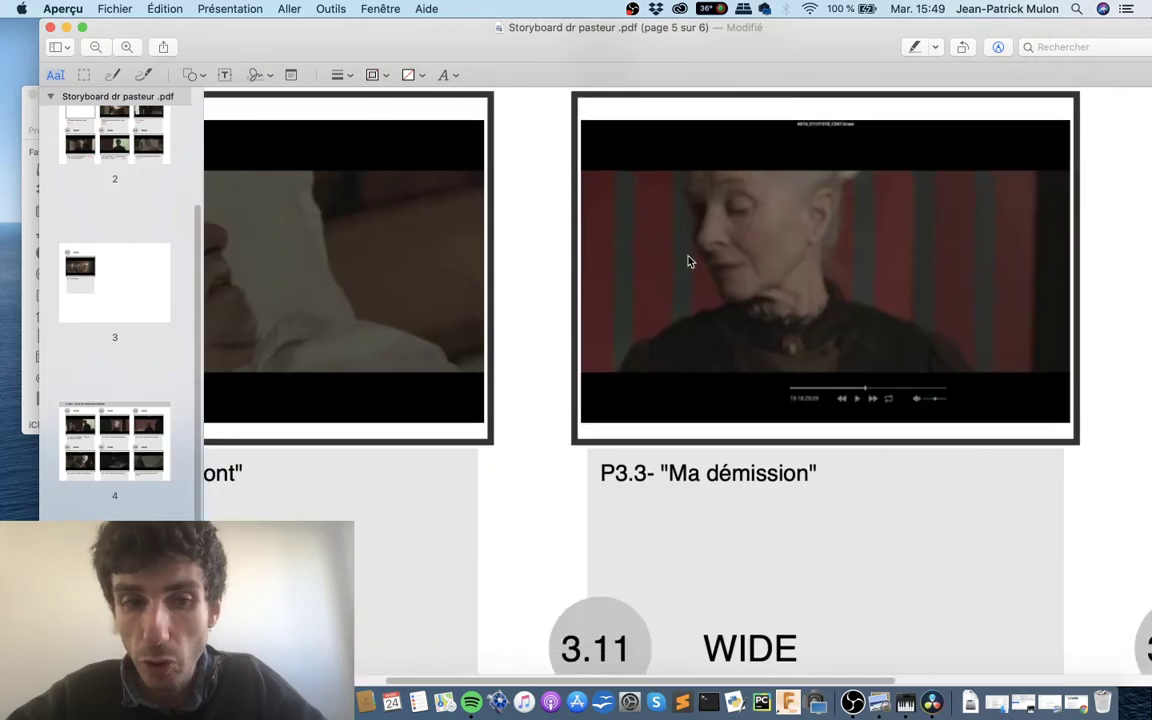
{"action": "scroll", "coordinate": [688, 262], "scroll_direction": "up", "scroll_amount": 2}
{"action": "scroll", "coordinate": [688, 262], "scroll_direction": "down", "scroll_amount": 2}
{"action": "scroll", "coordinate": [688, 262], "scroll_direction": "down", "scroll_amount": 3}
{"action": "scroll", "coordinate": [688, 262], "scroll_direction": "up", "scroll_amount": 4}
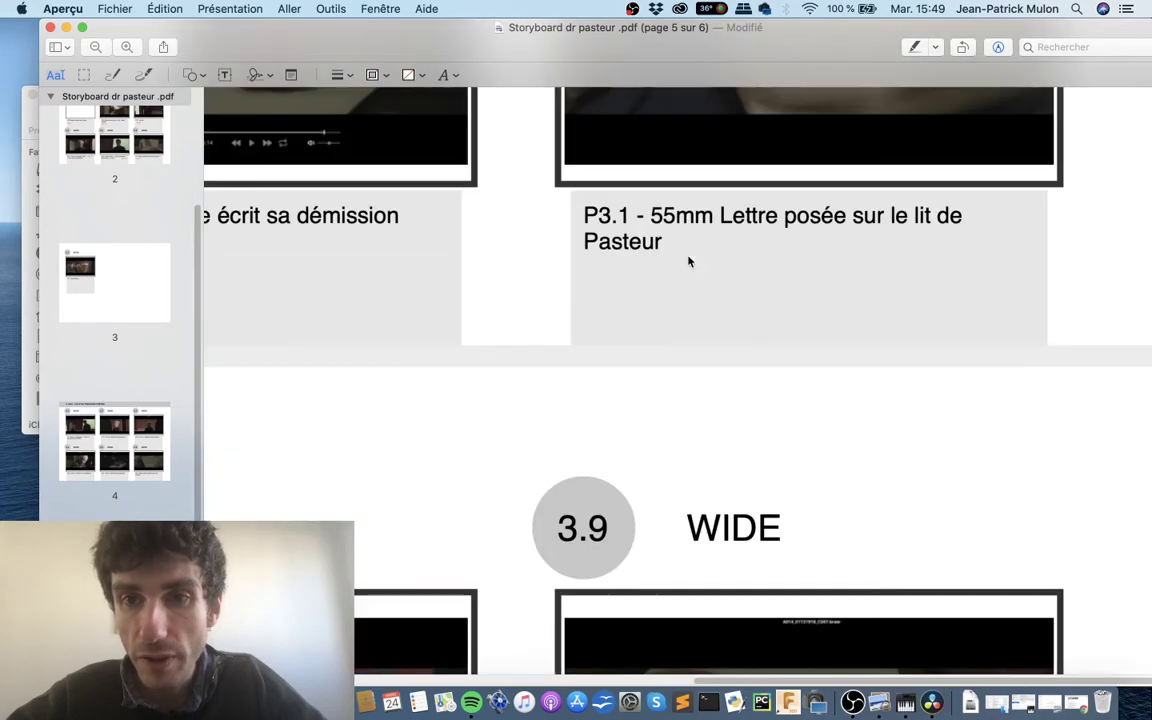
{"action": "scroll", "coordinate": [688, 262], "scroll_direction": "up", "scroll_amount": 2}
{"action": "scroll", "coordinate": [699, 247], "scroll_direction": "up", "scroll_amount": 3}
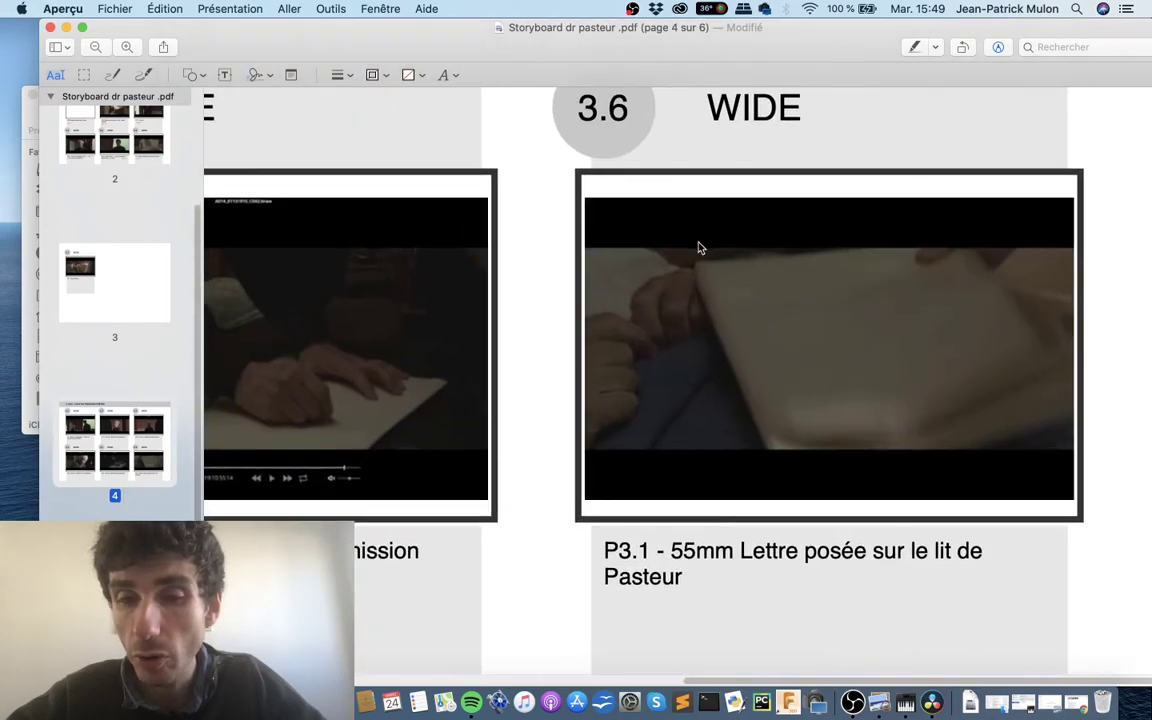
{"action": "scroll", "coordinate": [699, 247], "scroll_direction": "down", "scroll_amount": 6}
{"action": "scroll", "coordinate": [699, 247], "scroll_direction": "left", "scroll_amount": 5}
{"action": "scroll", "coordinate": [699, 247], "scroll_direction": "left", "scroll_amount": 2}
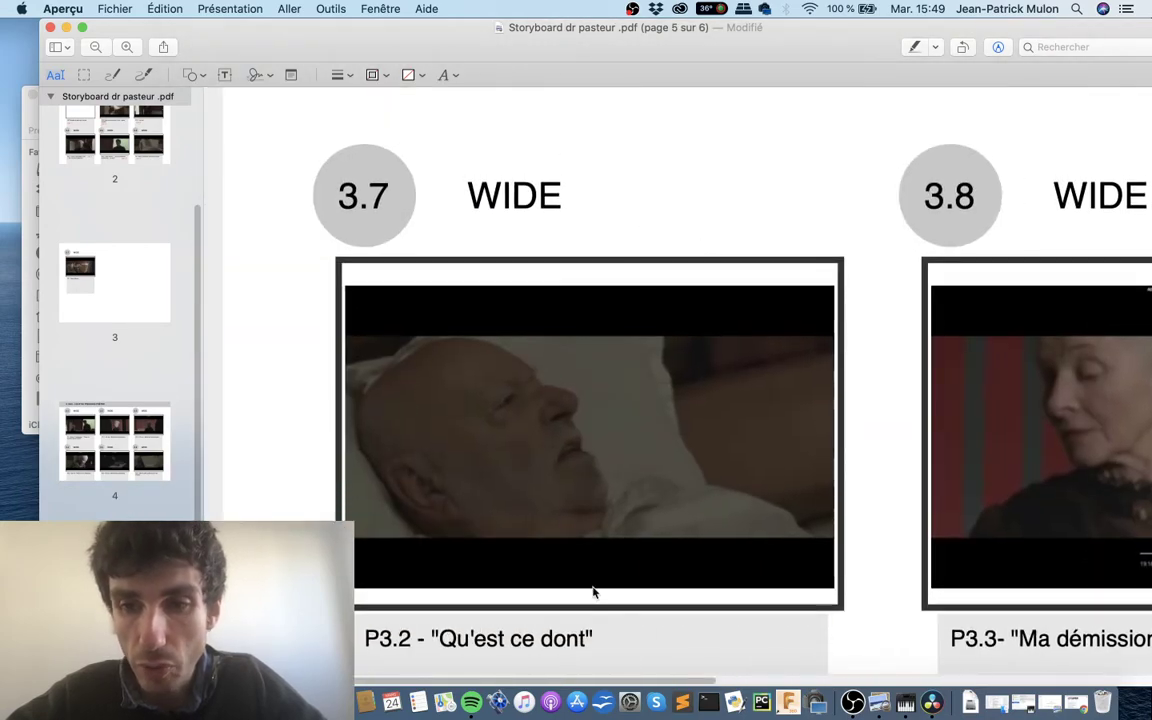
{"action": "scroll", "coordinate": [585, 575], "scroll_direction": "right", "scroll_amount": 5}
{"action": "scroll", "coordinate": [581, 561], "scroll_direction": "right", "scroll_amount": 2}
{"action": "scroll", "coordinate": [581, 561], "scroll_direction": "right", "scroll_amount": 3}
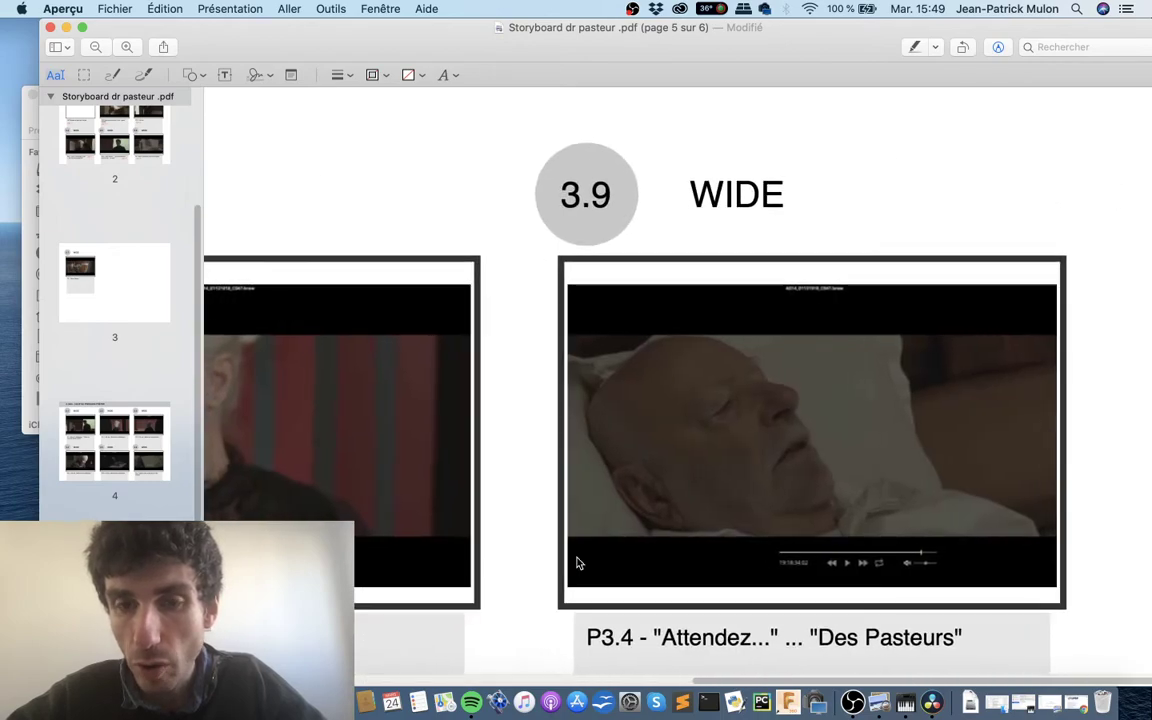
{"action": "scroll", "coordinate": [577, 563], "scroll_direction": "down", "scroll_amount": 1}
{"action": "scroll", "coordinate": [577, 563], "scroll_direction": "down", "scroll_amount": 5}
{"action": "scroll", "coordinate": [577, 563], "scroll_direction": "down", "scroll_amount": 3}
{"action": "scroll", "coordinate": [577, 564], "scroll_direction": "left", "scroll_amount": 5}
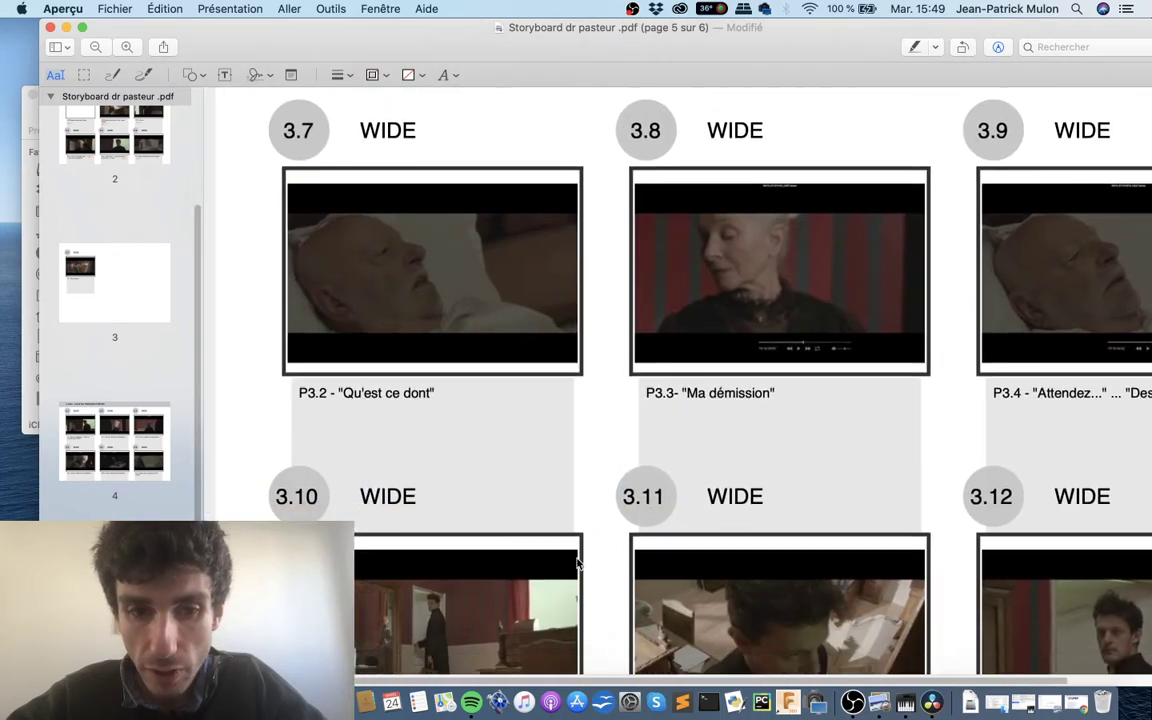
{"action": "scroll", "coordinate": [577, 563], "scroll_direction": "down", "scroll_amount": 3}
{"action": "scroll", "coordinate": [577, 563], "scroll_direction": "up", "scroll_amount": 1}
{"action": "scroll", "coordinate": [577, 563], "scroll_direction": "up", "scroll_amount": 5}
{"action": "scroll", "coordinate": [577, 564], "scroll_direction": "up", "scroll_amount": 3}
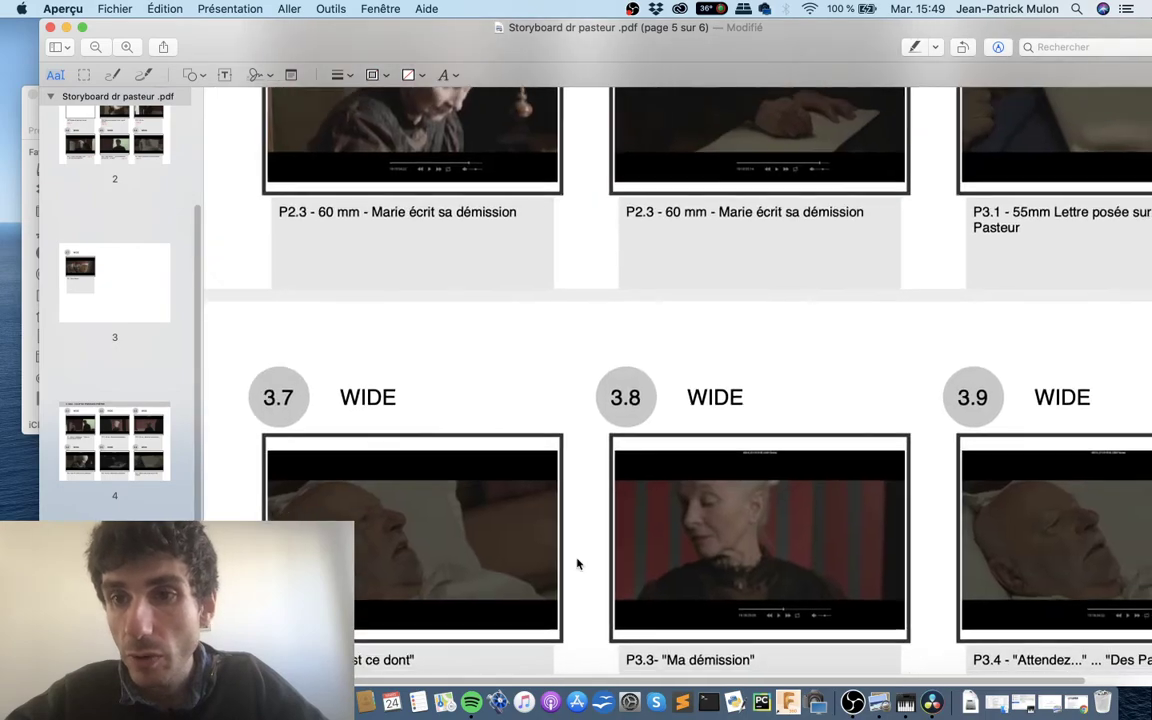
{"action": "scroll", "coordinate": [577, 585], "scroll_direction": "up", "scroll_amount": 2}
{"action": "key", "text": "ctrl+Right"}
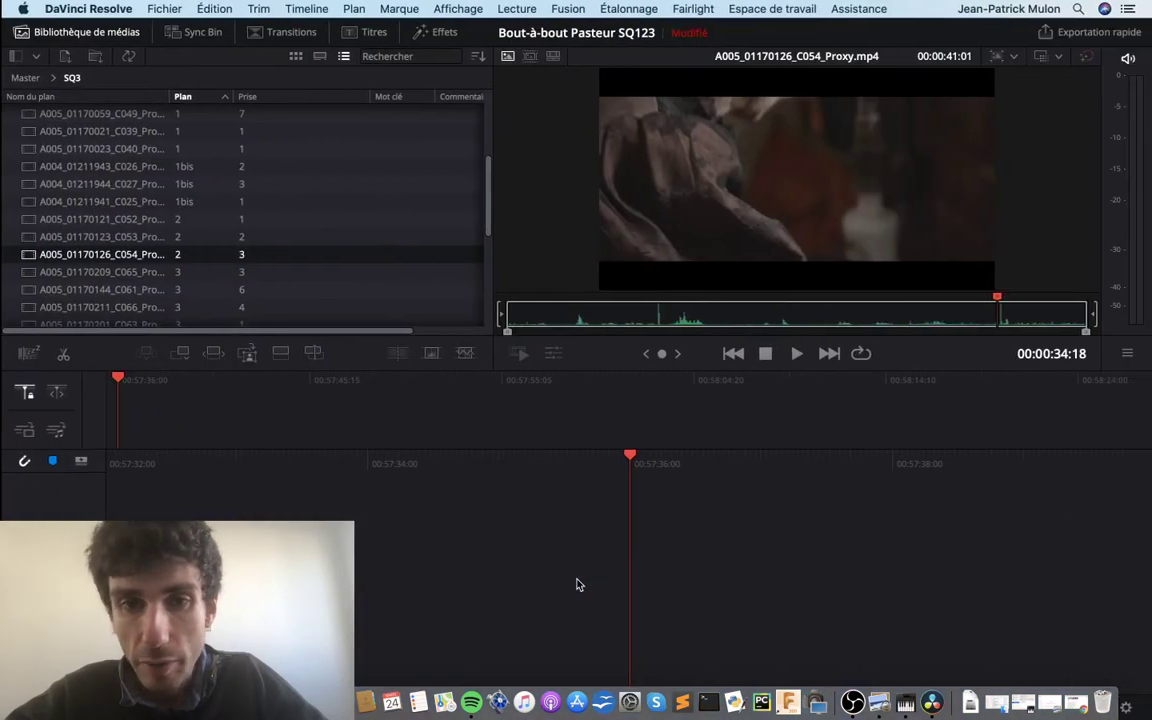
Step: Load take C061, skim forward, and check it against the storyboard rows
{"action": "scroll", "coordinate": [140, 272], "scroll_direction": "down", "scroll_amount": 3}
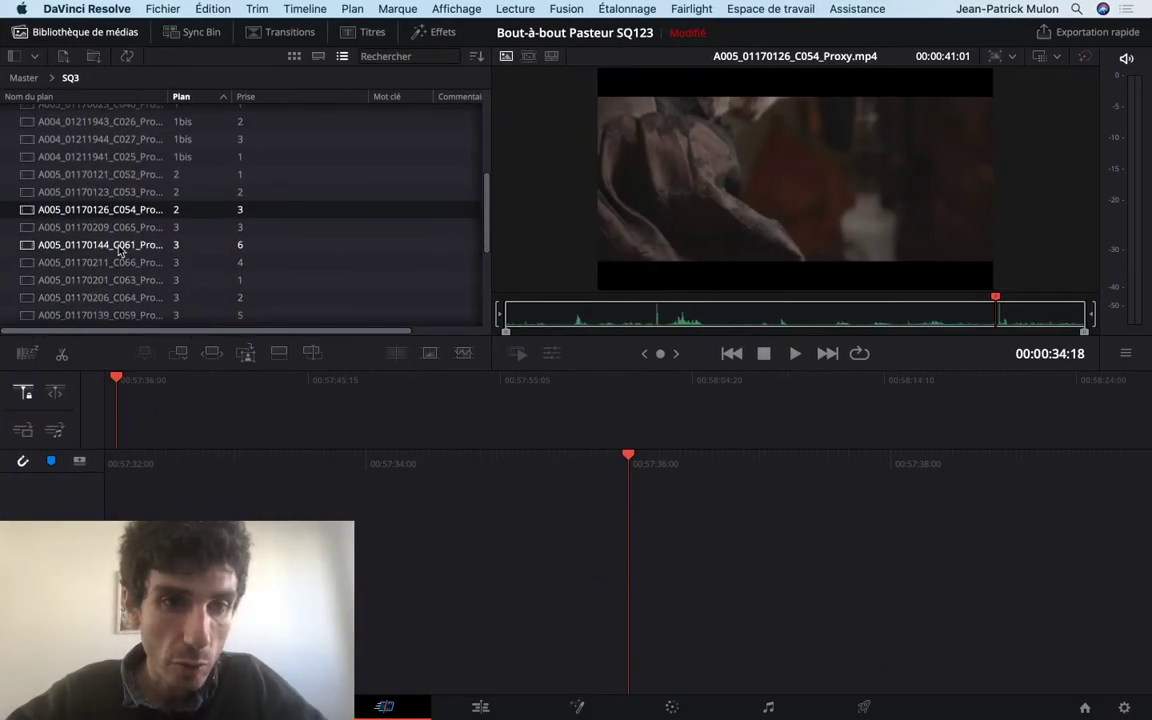
{"action": "left_click", "coordinate": [119, 250]}
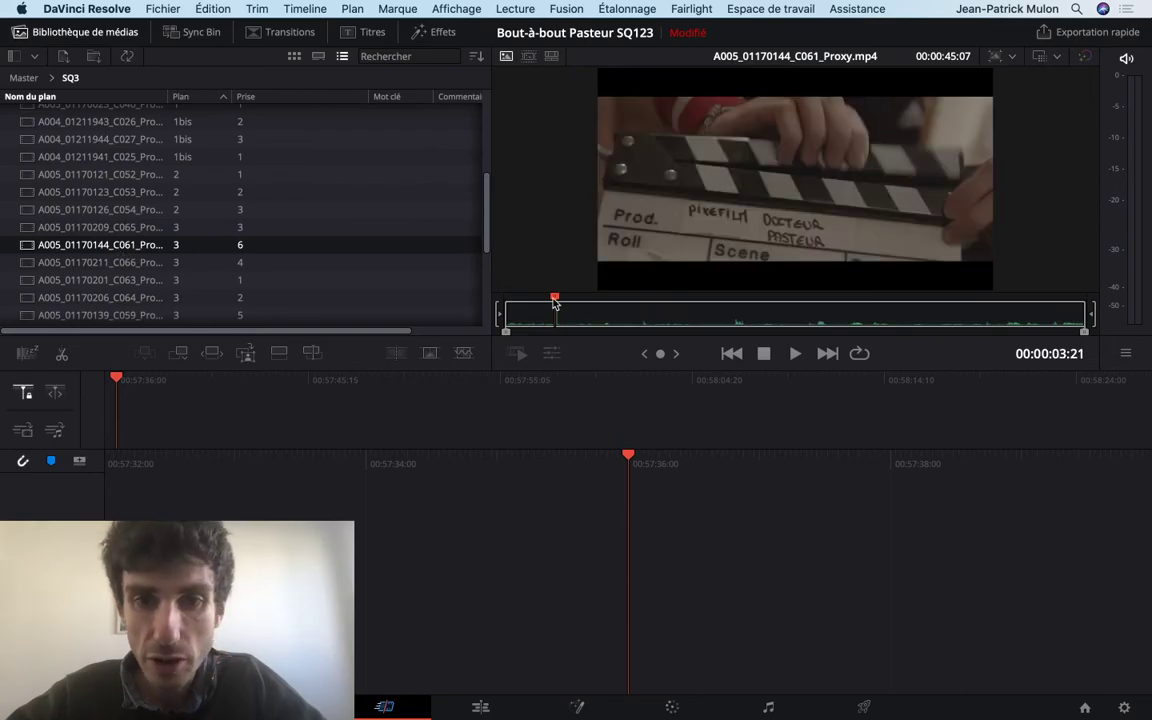
{"action": "mouse_move", "coordinate": [555, 304]}
{"action": "left_mouse_down"}
{"action": "mouse_move", "coordinate": [716, 319]}
{"action": "mouse_move", "coordinate": [686, 318]}
{"action": "mouse_move", "coordinate": [696, 318]}
{"action": "left_mouse_up"}
{"action": "key", "text": "ctrl+Left"}
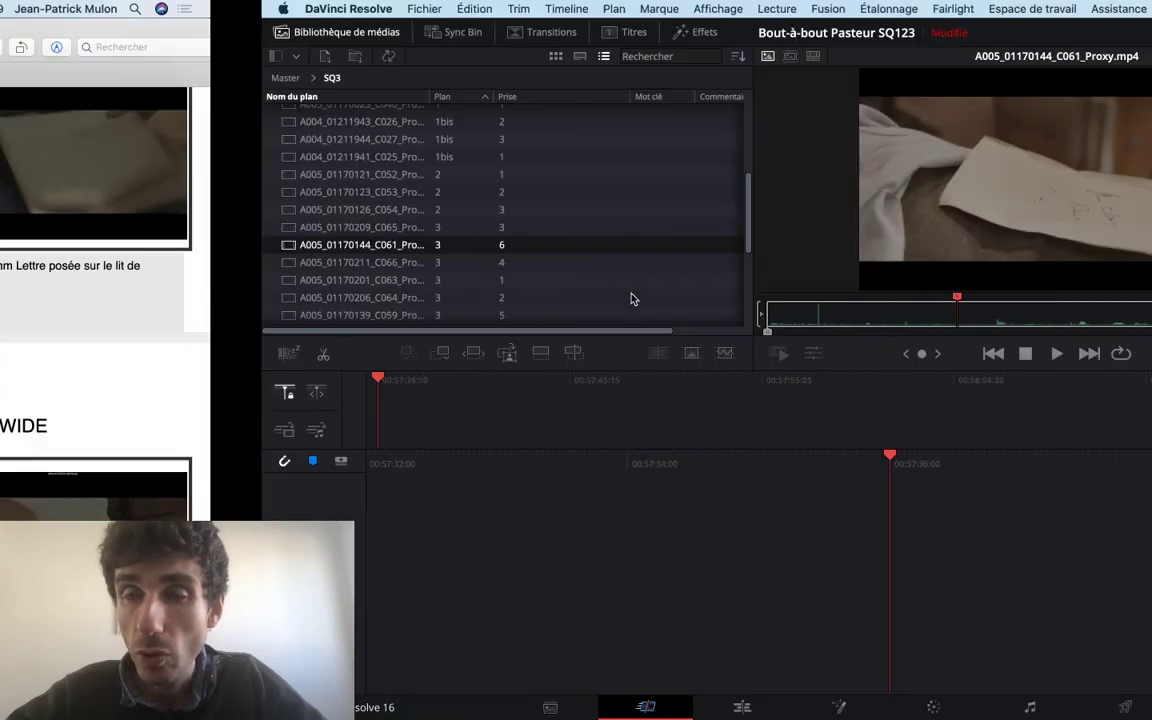
{"action": "scroll", "coordinate": [669, 240], "scroll_direction": "up", "scroll_amount": 5}
{"action": "scroll", "coordinate": [669, 240], "scroll_direction": "down", "scroll_amount": 3}
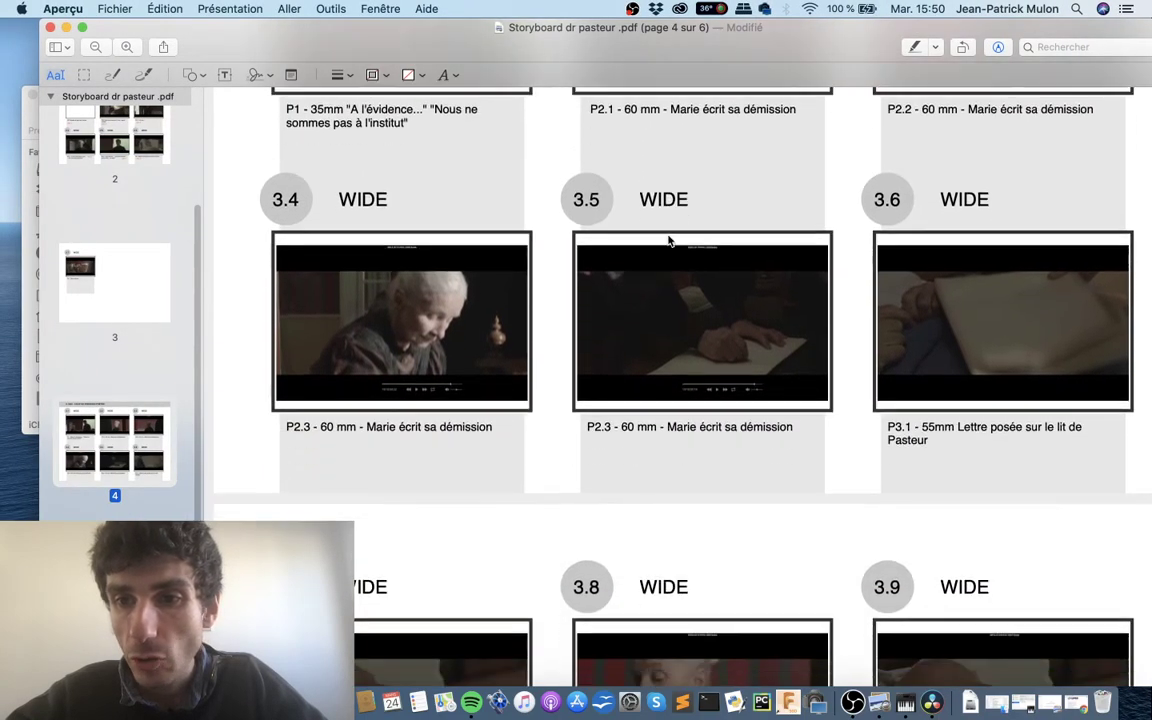
{"action": "scroll", "coordinate": [1003, 320], "scroll_direction": "down", "scroll_amount": 1}
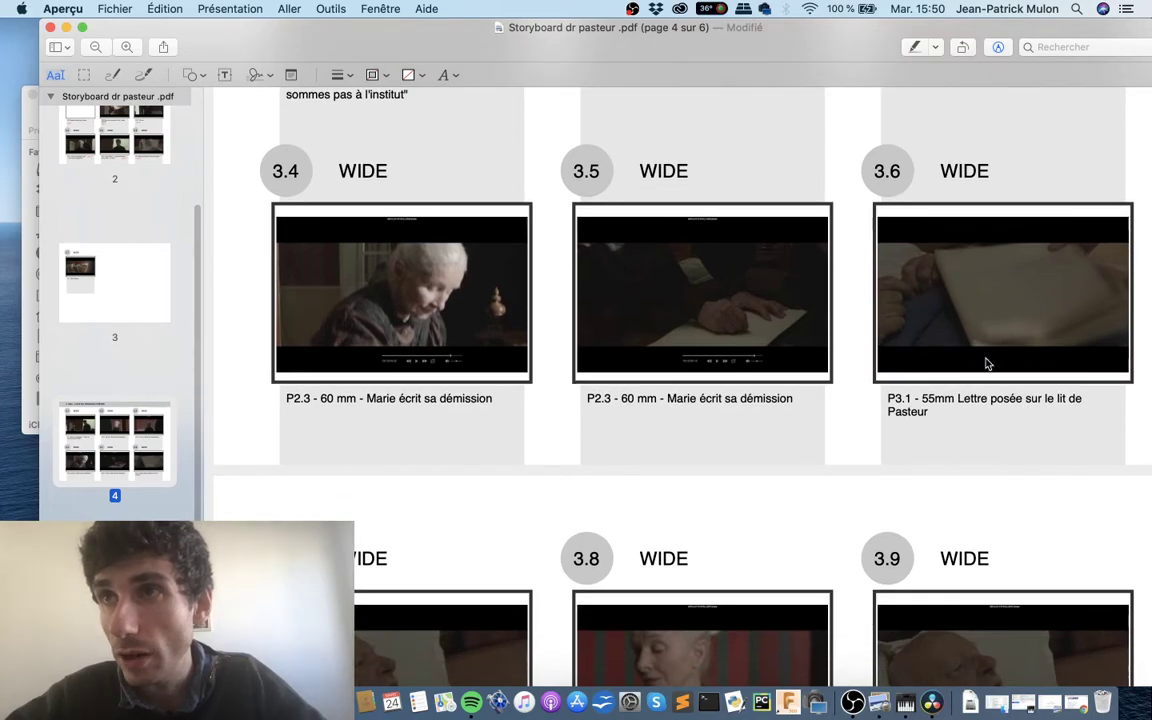
{"action": "key", "text": "ctrl+Right"}
{"action": "key", "text": "ctrl+Left"}
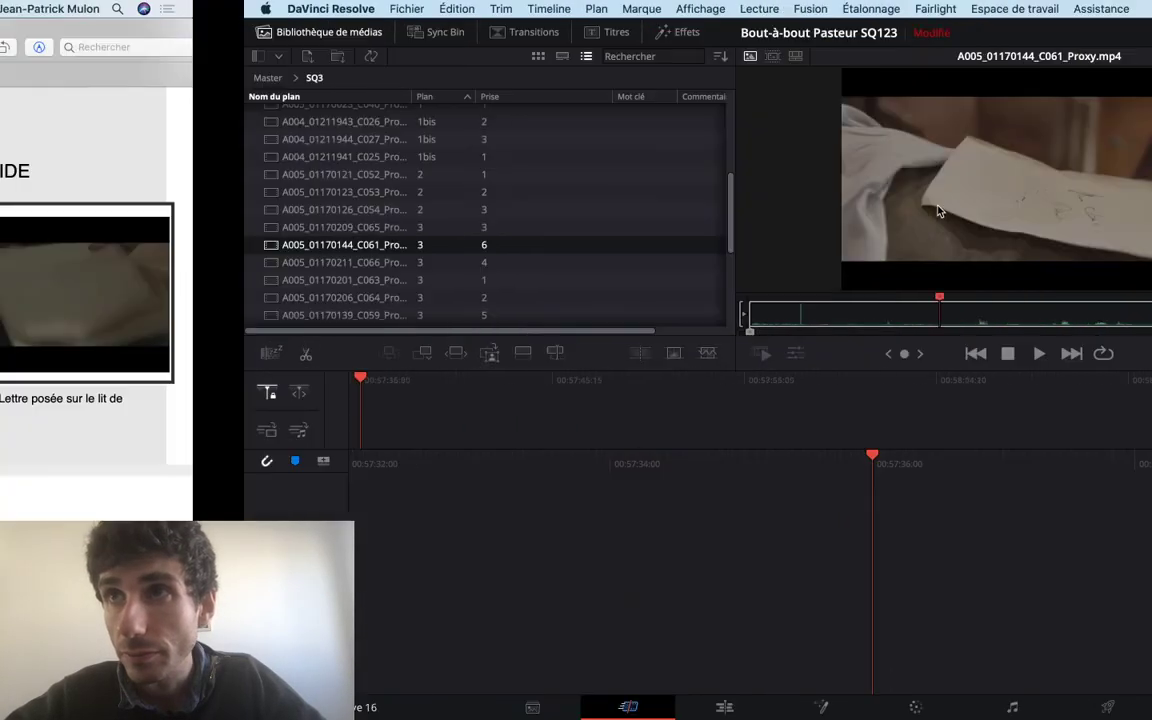
{"action": "scroll", "coordinate": [877, 383], "scroll_direction": "down", "scroll_amount": 5}
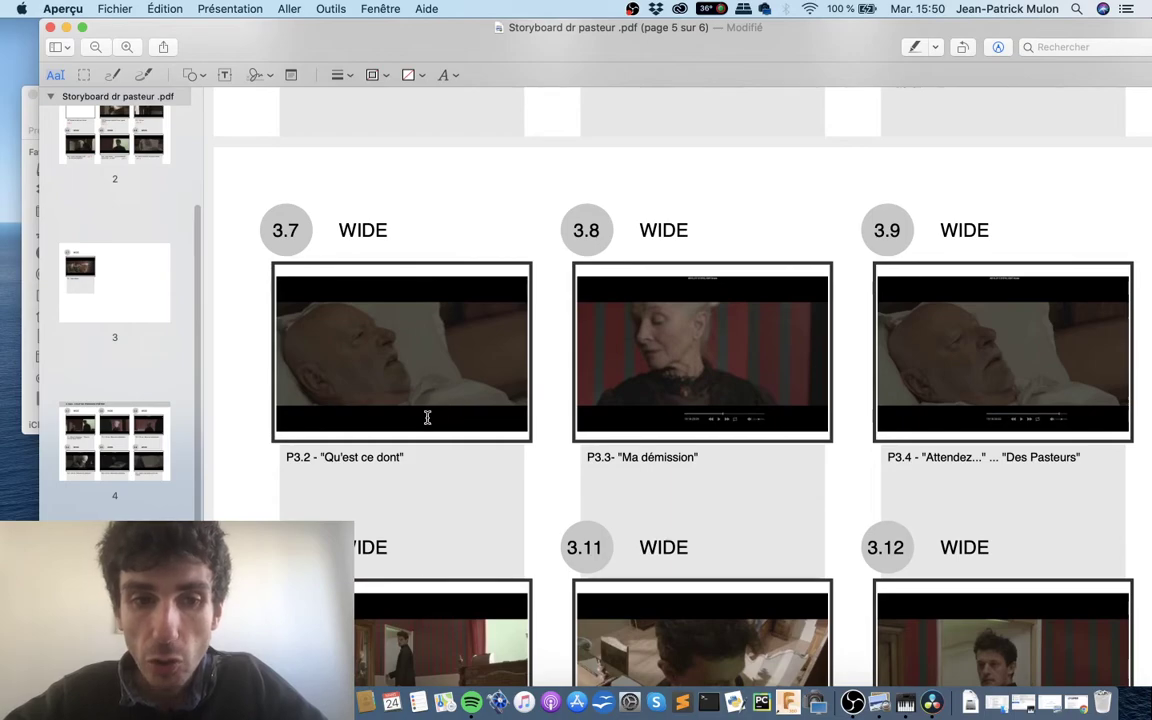
{"action": "key", "text": "ctrl+Right"}
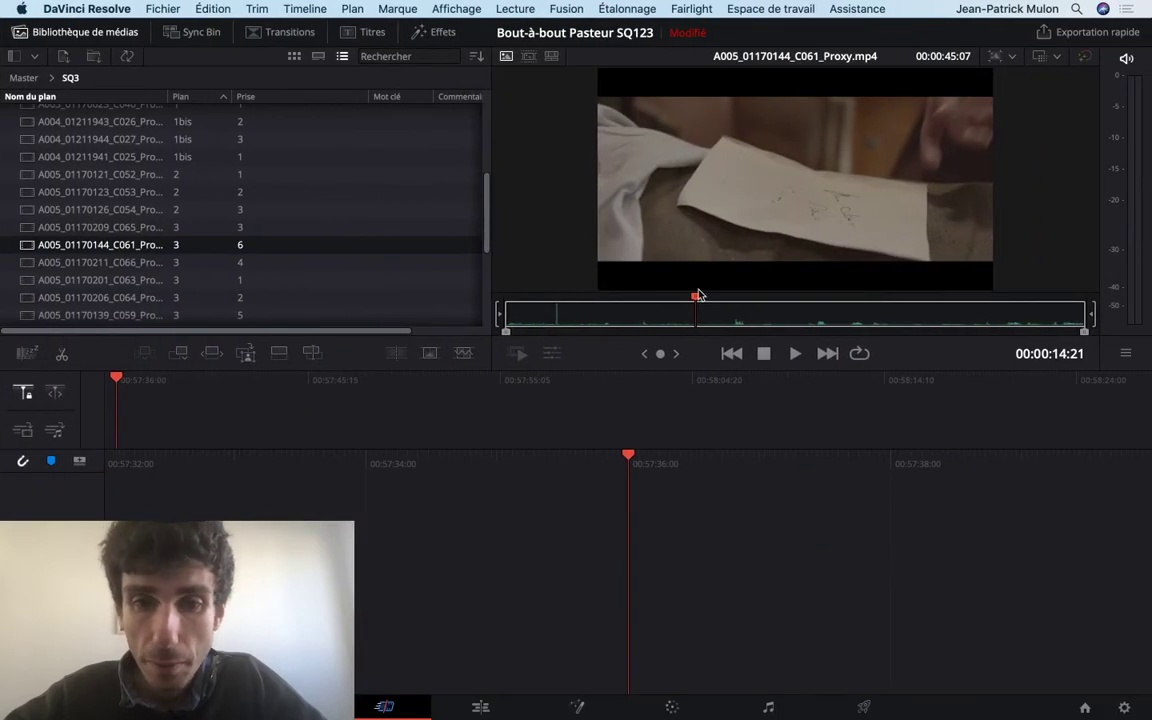
Step: Skim C061 to the old man's close-up and the old woman's shot, matching each to its board
{"action": "left_click_drag", "start_coordinate": [698, 295], "coordinate": [737, 301]}
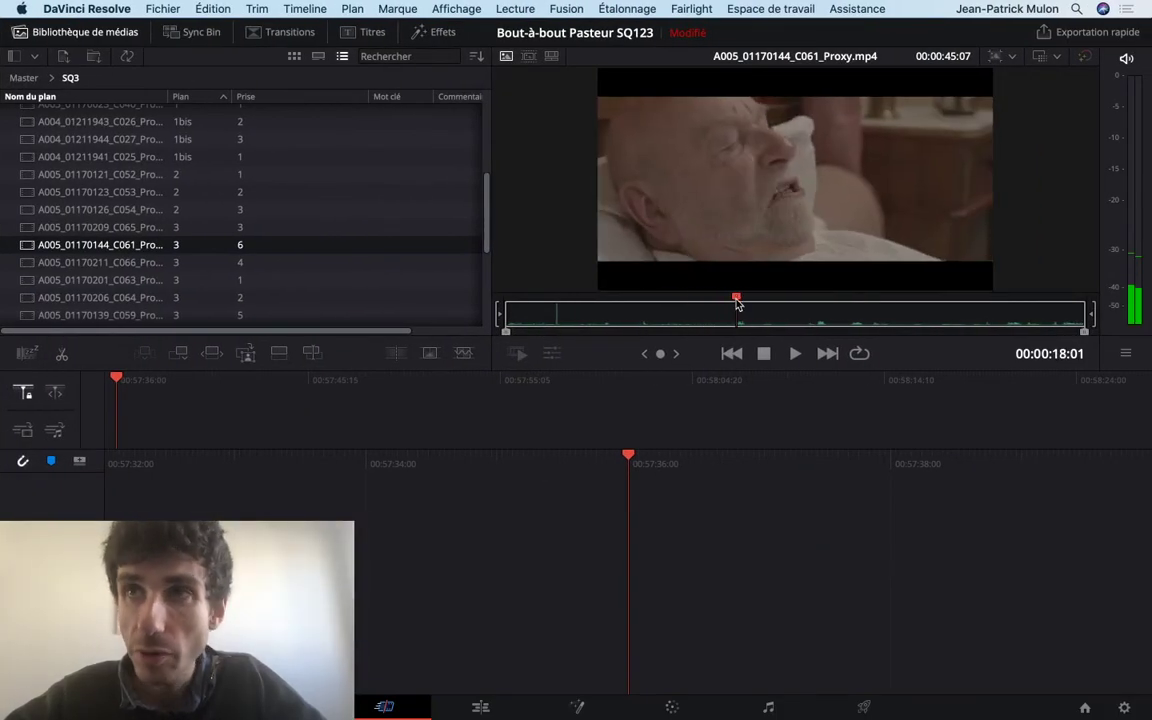
{"action": "key", "text": "ctrl+Left"}
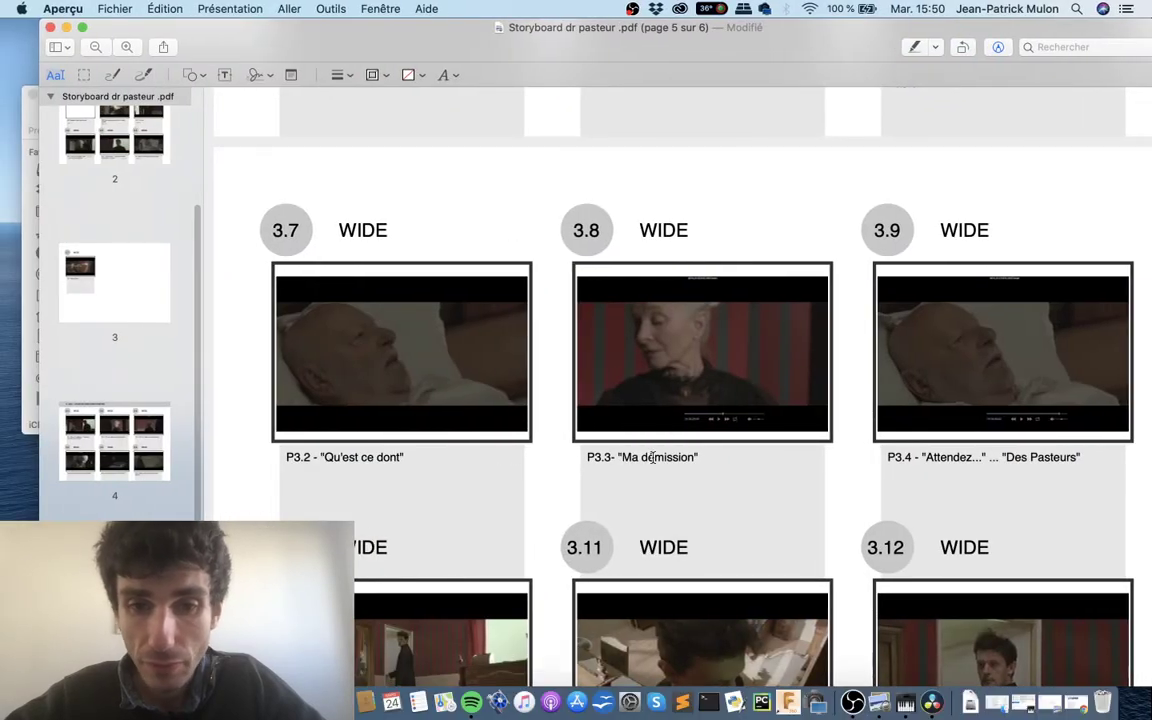
{"action": "key", "text": "ctrl+Right"}
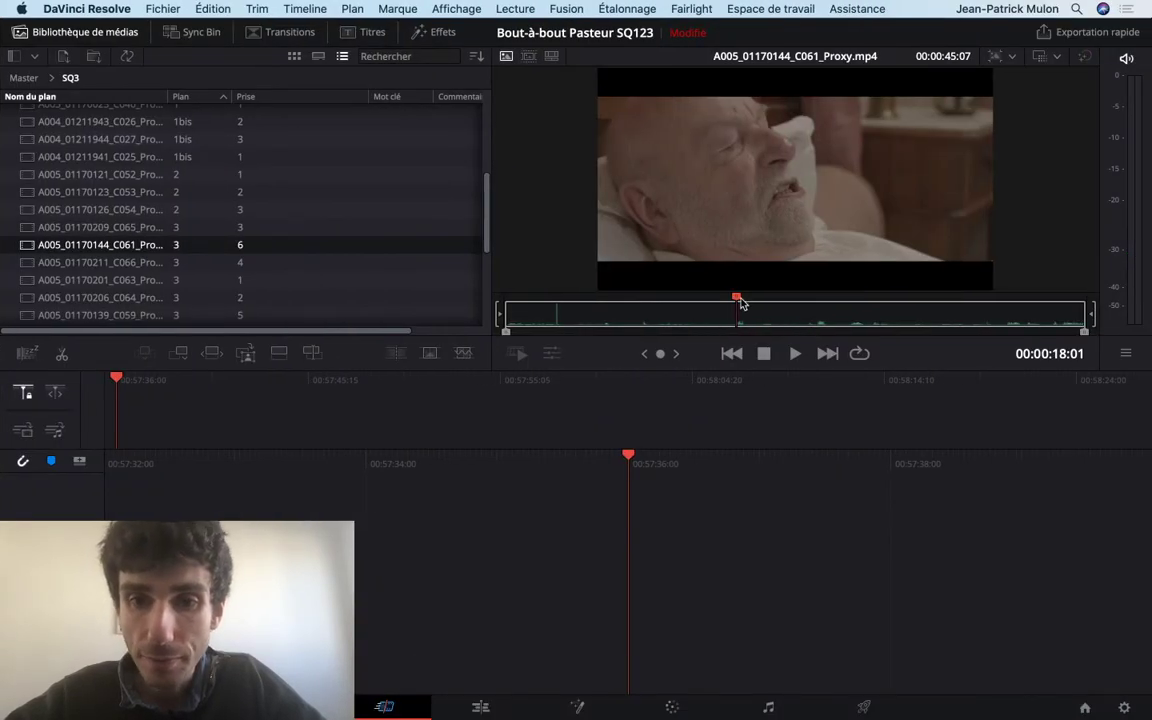
{"action": "left_click_drag", "start_coordinate": [749, 302], "coordinate": [767, 302]}
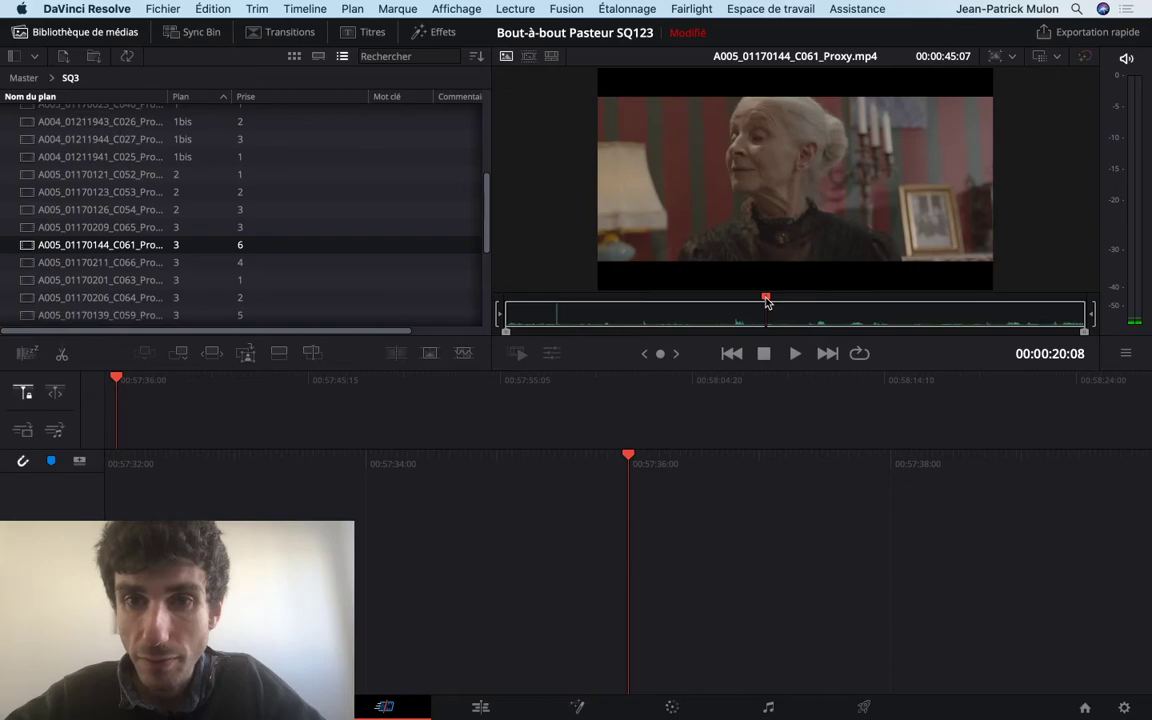
{"action": "key", "text": "ctrl+Left"}
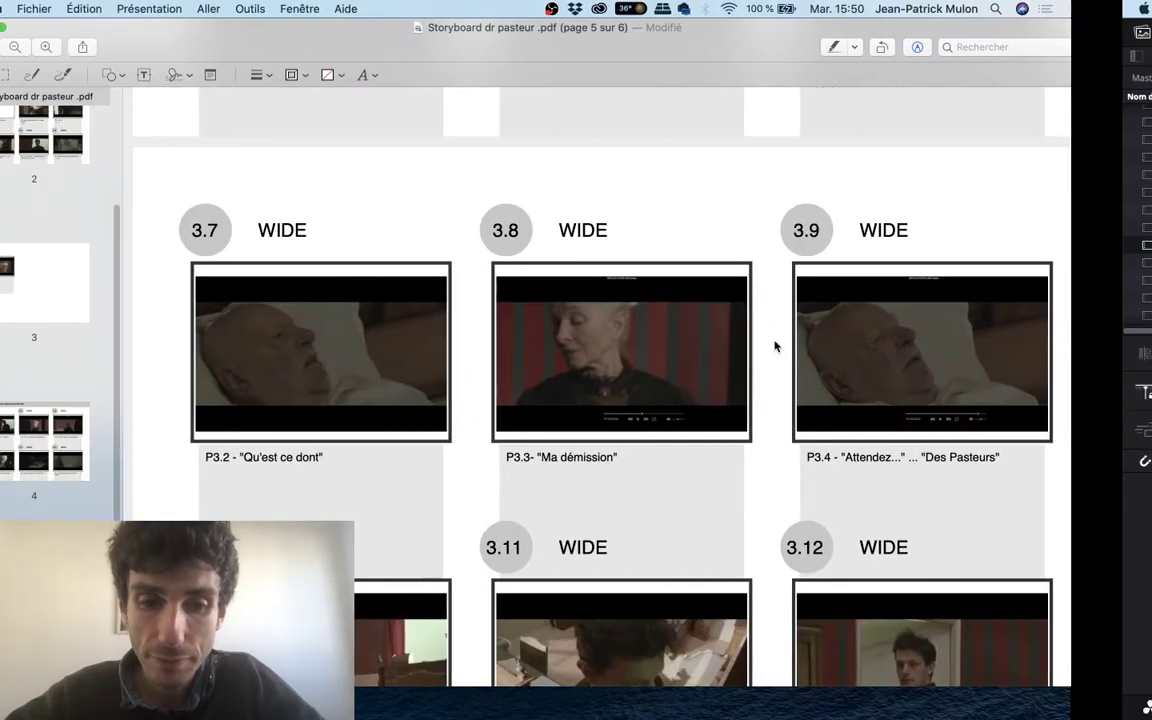
{"action": "key", "text": "ctrl+Right"}
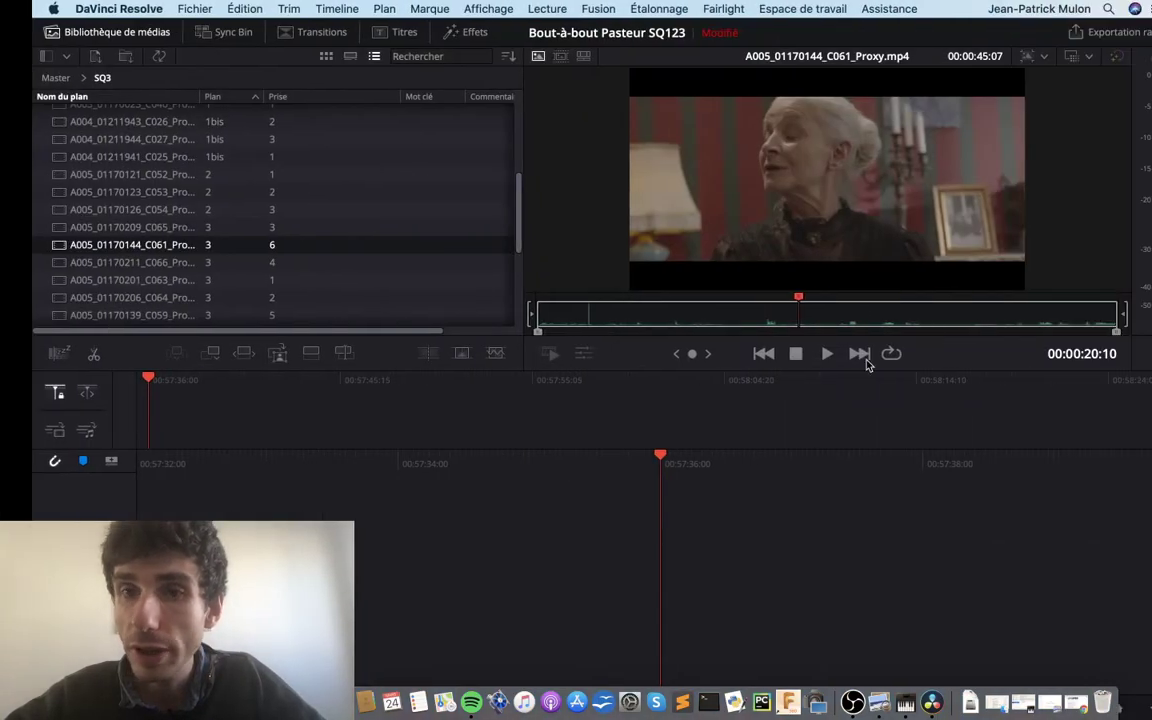
Step: Skim on to the sleeping man's shot and later, ending at 00:00:37:21 on the bedridden old man
{"action": "left_click_drag", "start_coordinate": [767, 300], "coordinate": [815, 305]}
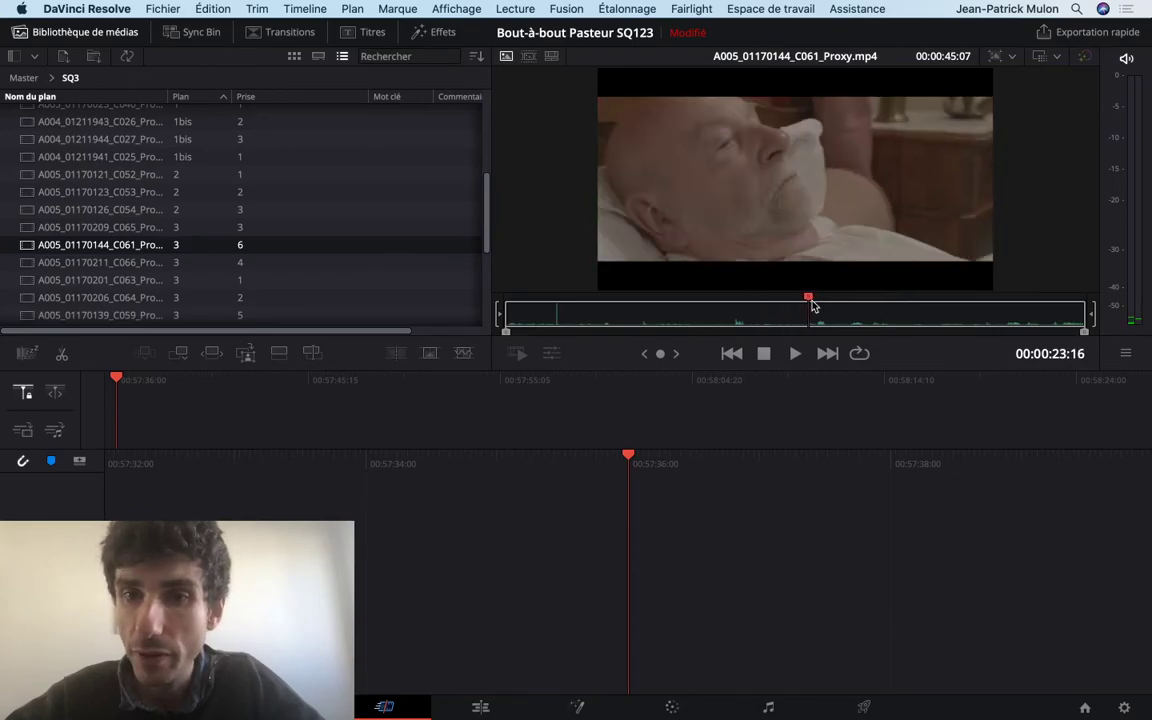
{"action": "key", "text": "ctrl+Left"}
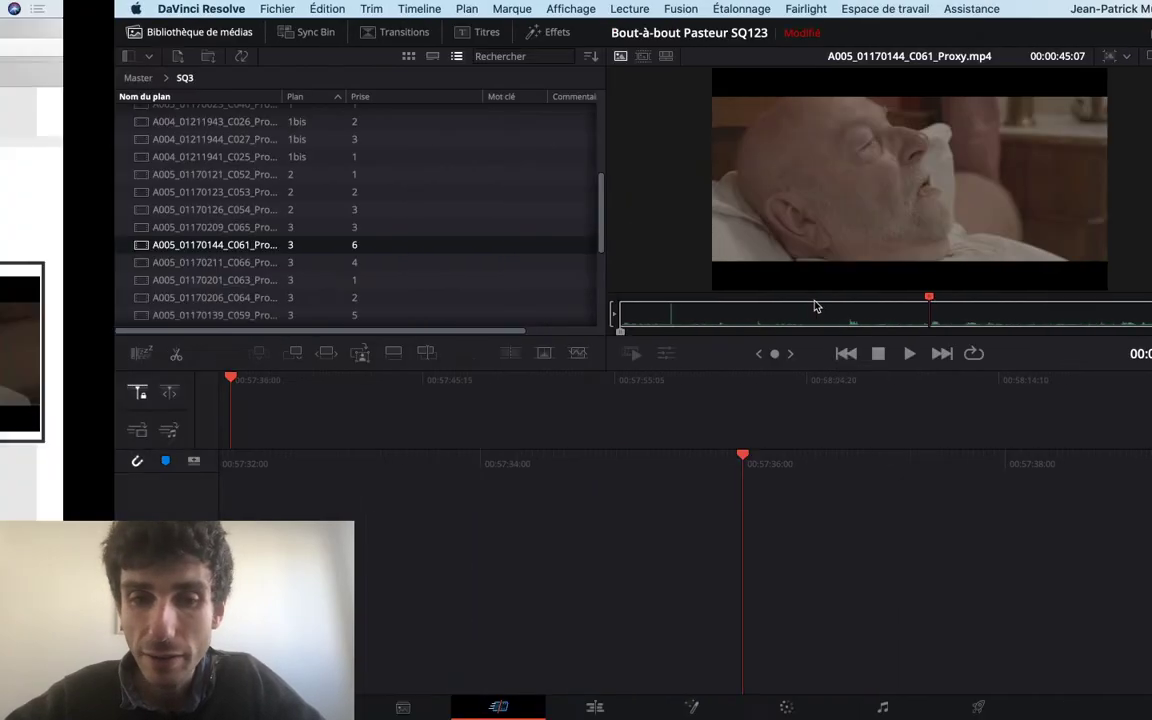
{"action": "scroll", "coordinate": [669, 442], "scroll_direction": "down", "scroll_amount": 3}
{"action": "scroll", "coordinate": [743, 497], "scroll_direction": "up", "scroll_amount": 1}
{"action": "key", "text": "ctrl+Right"}
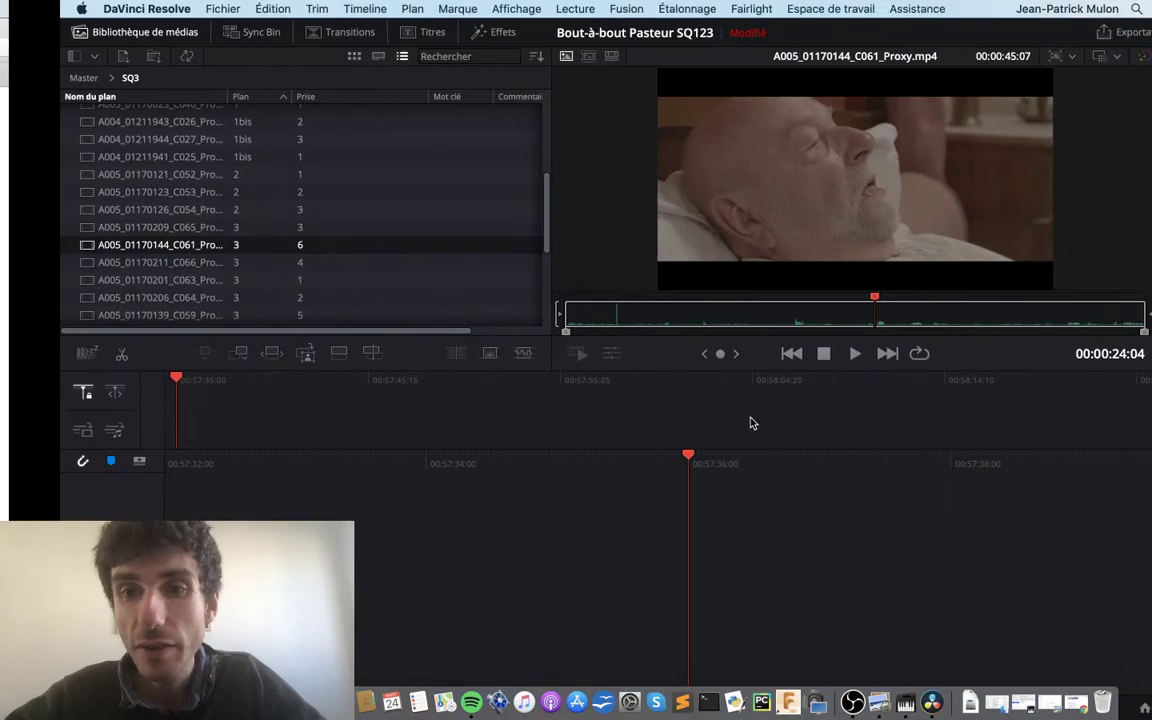
{"action": "mouse_move", "coordinate": [816, 300]}
{"action": "left_mouse_down"}
{"action": "mouse_move", "coordinate": [1019, 321]}
{"action": "mouse_move", "coordinate": [990, 321]}
{"action": "left_mouse_up"}
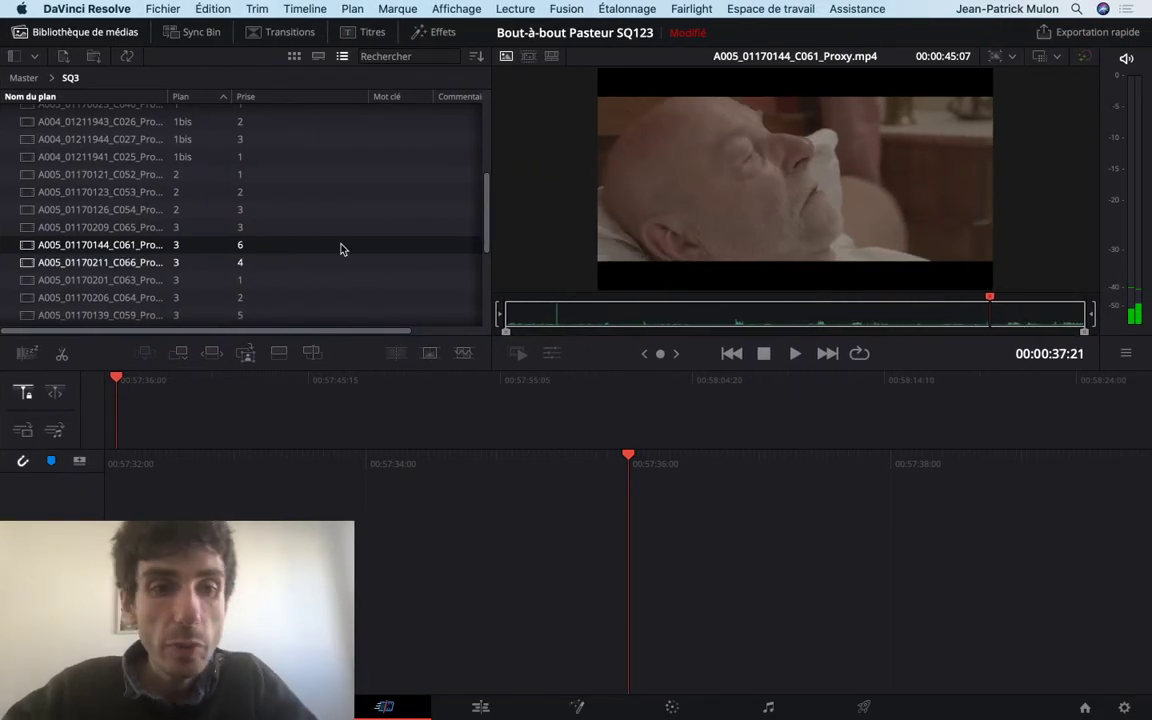
Step: Preview take C066, then load A004_01212021_C030 and skim it forward and back
{"action": "left_click", "coordinate": [220, 265]}
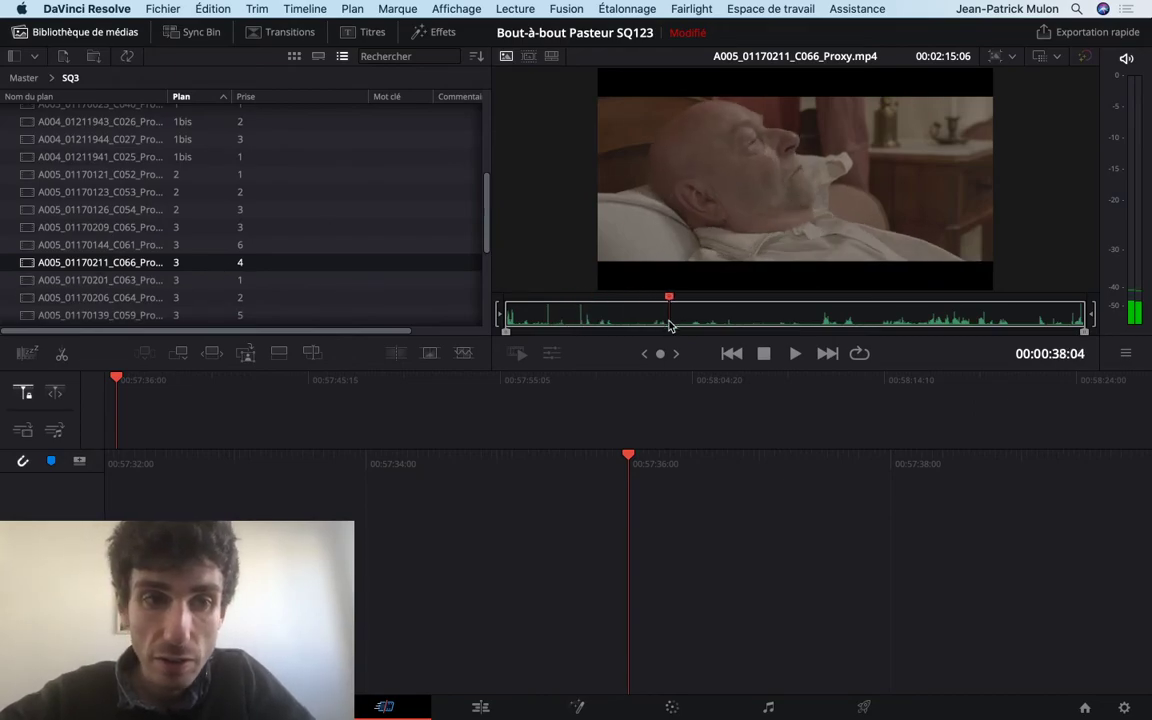
{"action": "left_click_drag", "start_coordinate": [670, 325], "coordinate": [614, 322]}
{"action": "scroll", "coordinate": [155, 245], "scroll_direction": "down", "scroll_amount": 5}
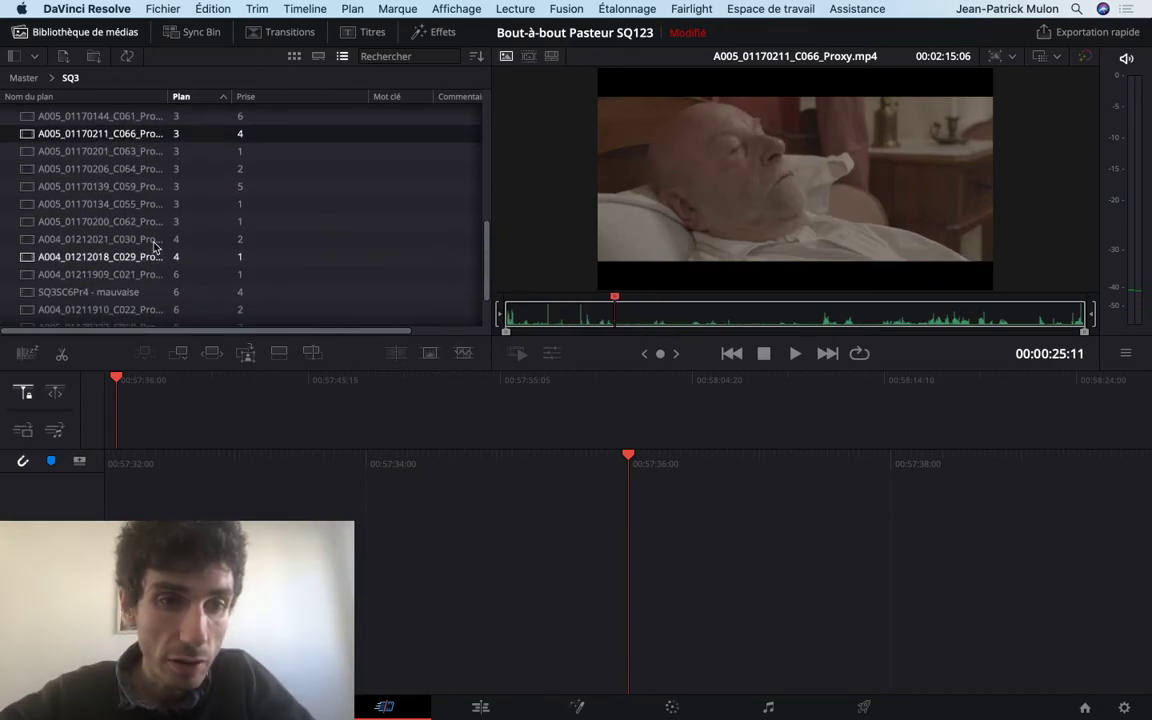
{"action": "left_click", "coordinate": [148, 240]}
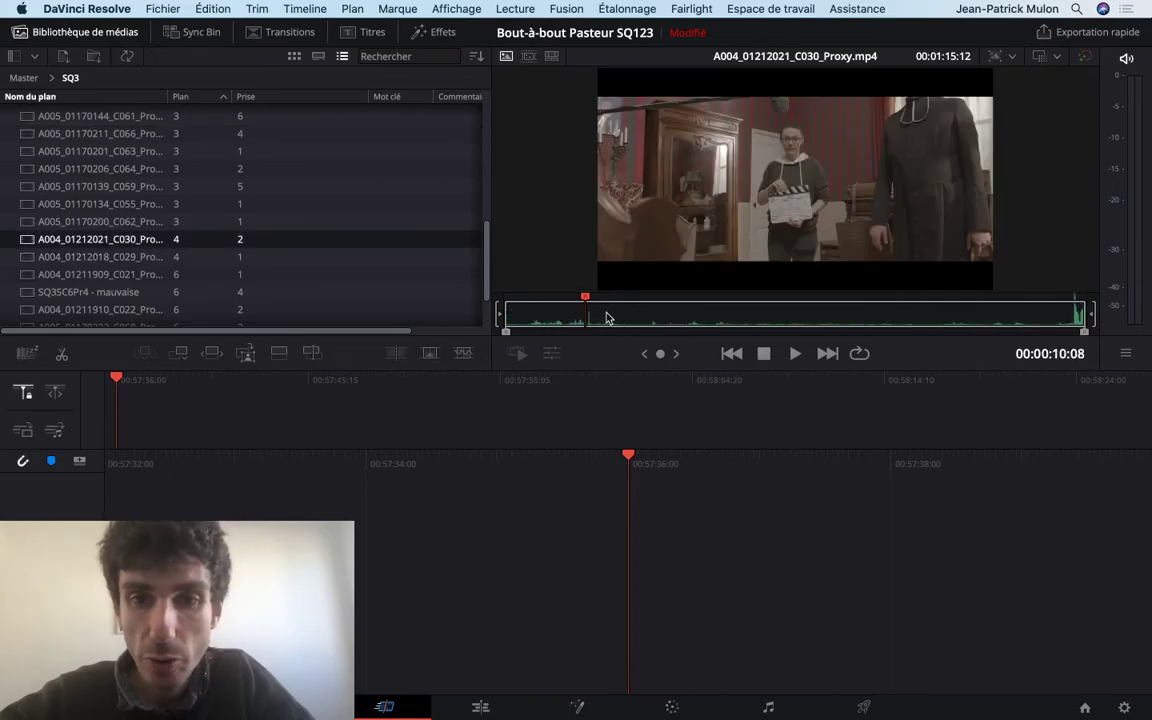
{"action": "mouse_move", "coordinate": [606, 318]}
{"action": "left_mouse_down"}
{"action": "mouse_move", "coordinate": [750, 330]}
{"action": "mouse_move", "coordinate": [868, 360]}
{"action": "left_mouse_up"}
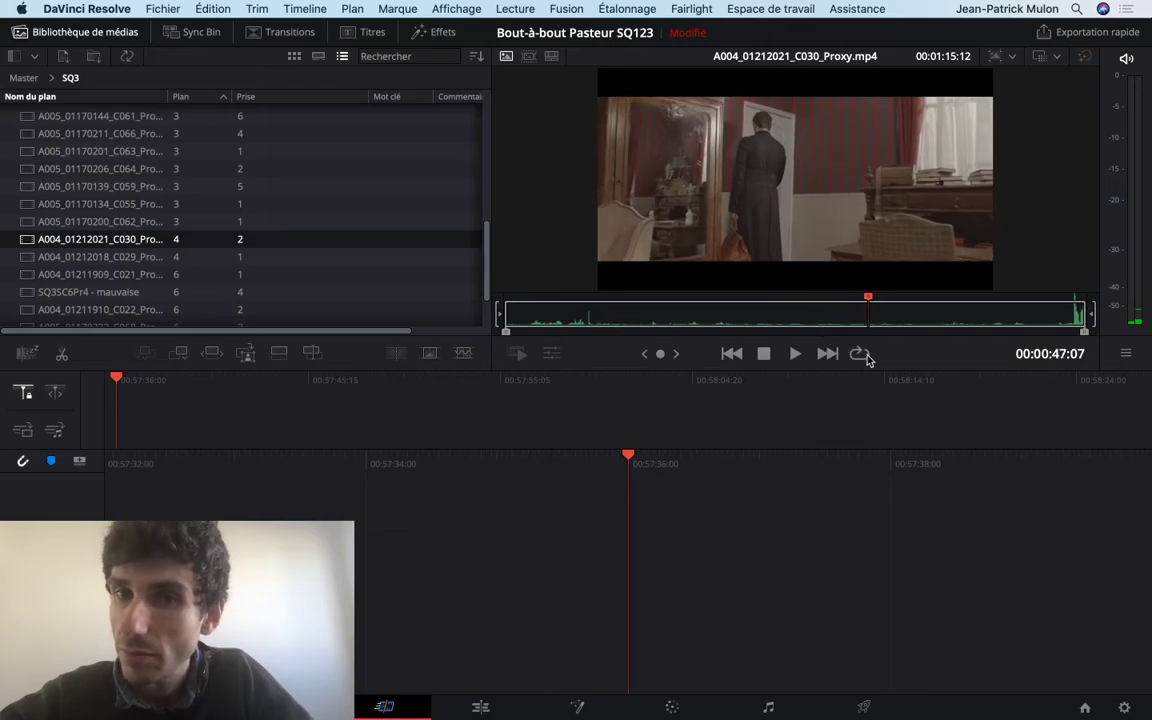
{"action": "left_click_drag", "start_coordinate": [926, 371], "coordinate": [766, 371]}
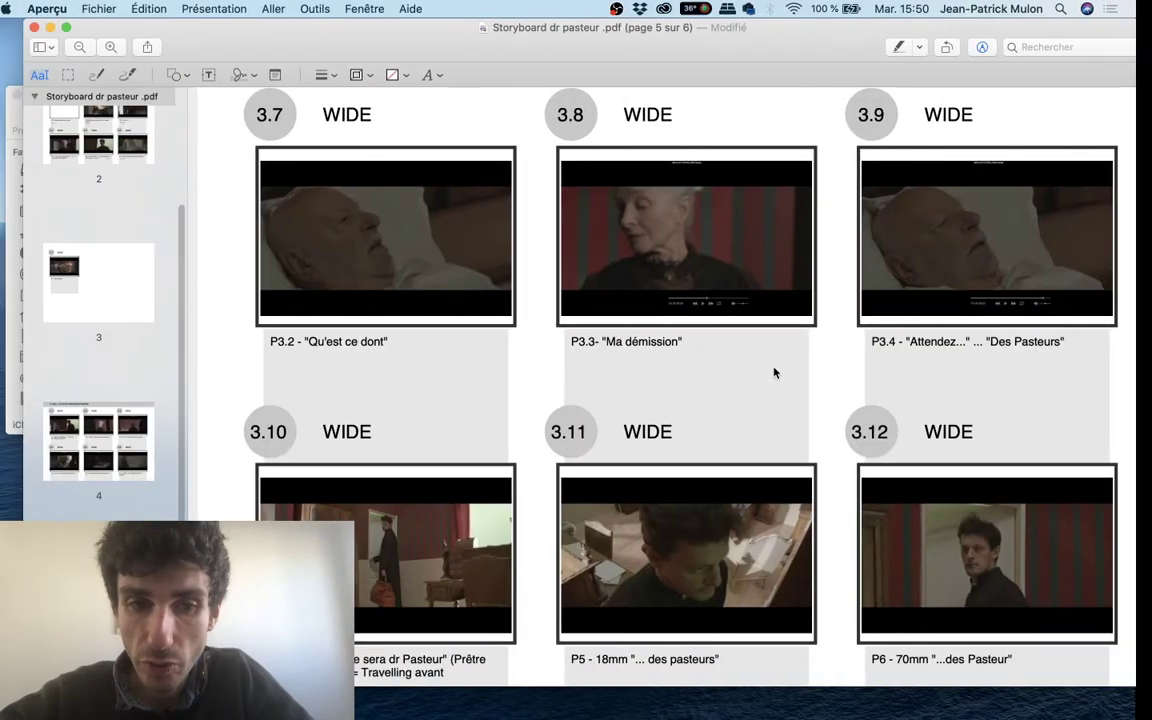
Step: Scroll down to storyboard shots 3.10–3.12 and start a markup shape next to shot 3.11
{"action": "scroll", "coordinate": [700, 440], "scroll_direction": "down", "scroll_amount": 3}
{"action": "scroll", "coordinate": [646, 511], "scroll_direction": "down", "scroll_amount": 2}
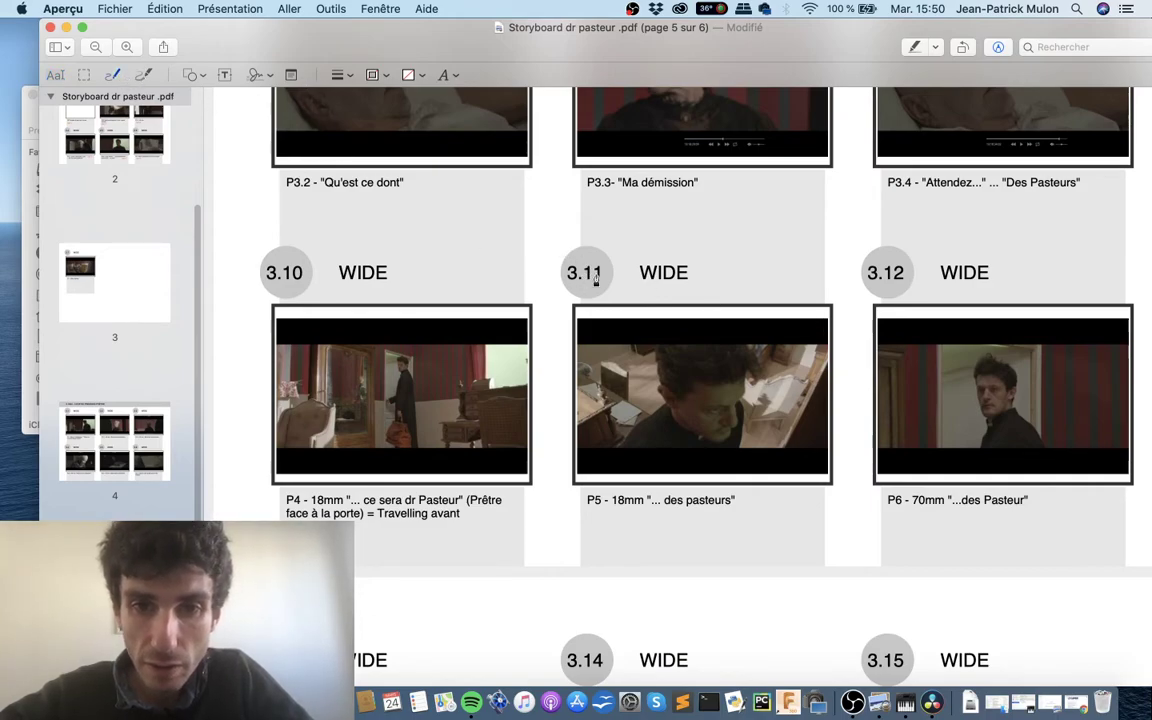
{"action": "left_click", "coordinate": [563, 241]}
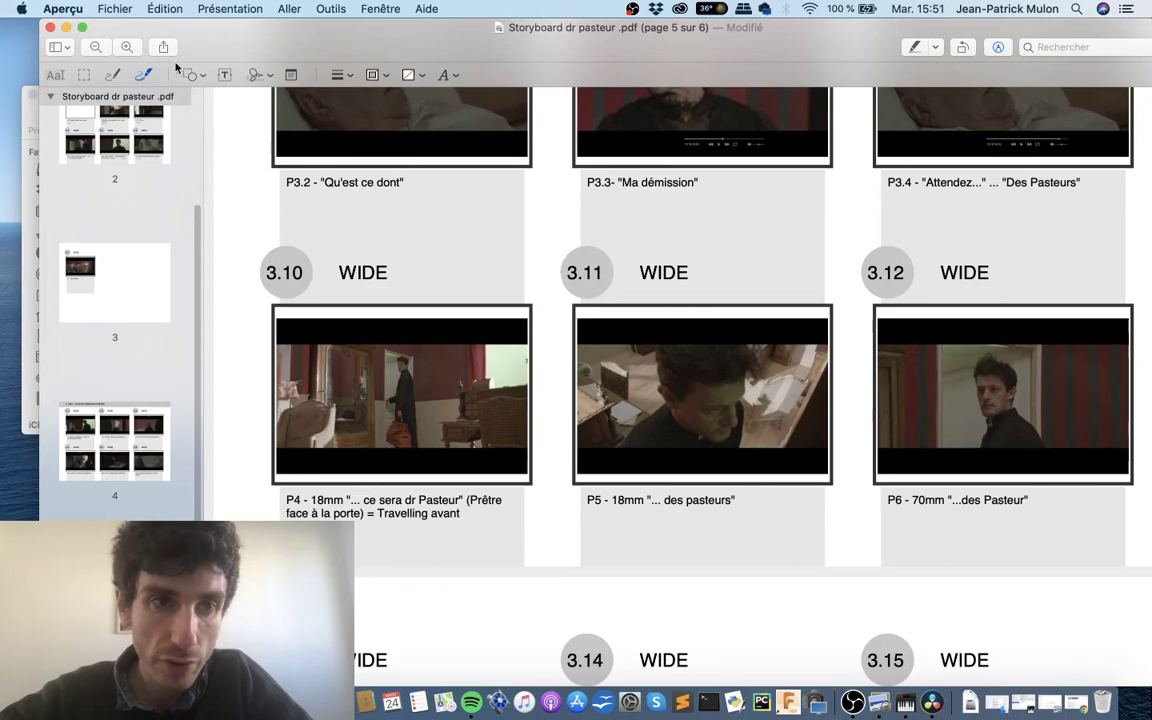
{"action": "left_click", "coordinate": [192, 75]}
Step: Add a red line beside shot 3.11, then delete that first attempt
{"action": "left_click", "coordinate": [178, 114]}
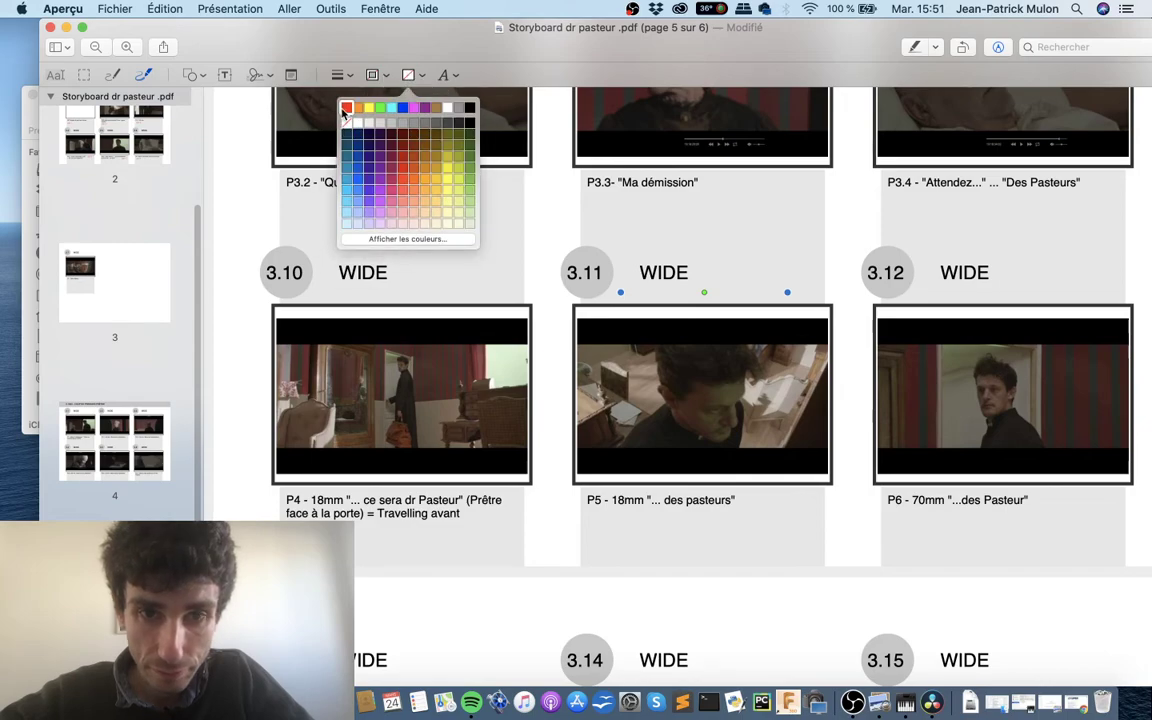
{"action": "left_click", "coordinate": [345, 108]}
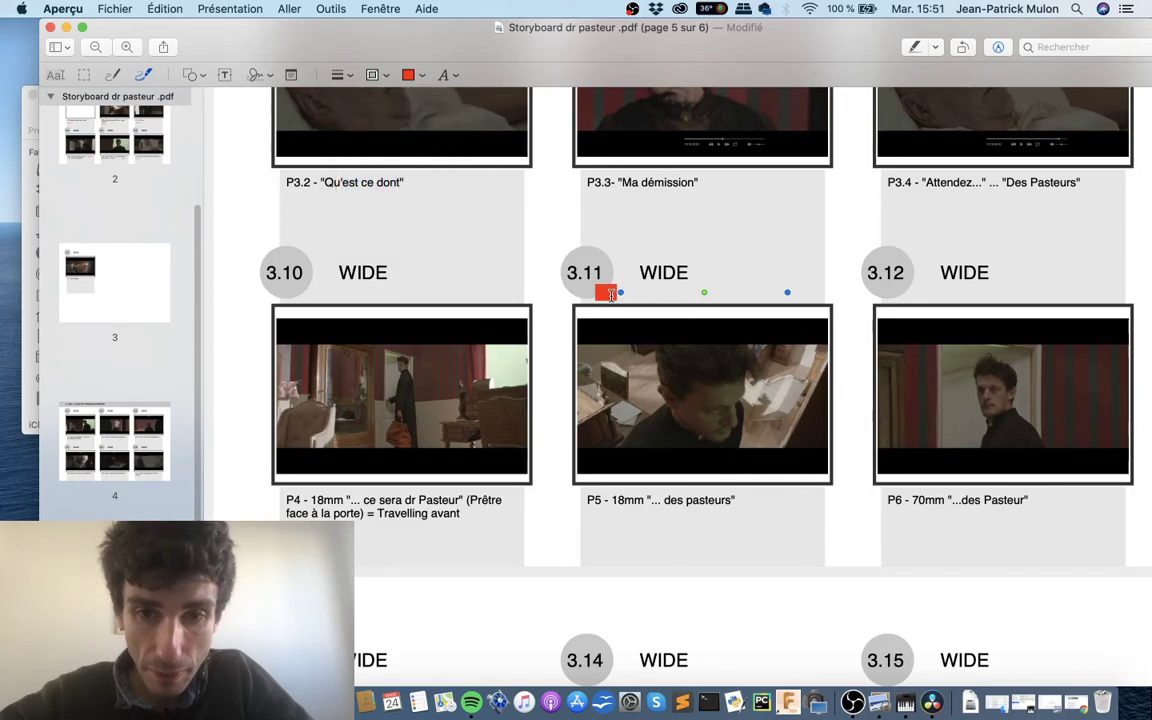
{"action": "left_click_drag", "start_coordinate": [604, 290], "coordinate": [568, 232]}
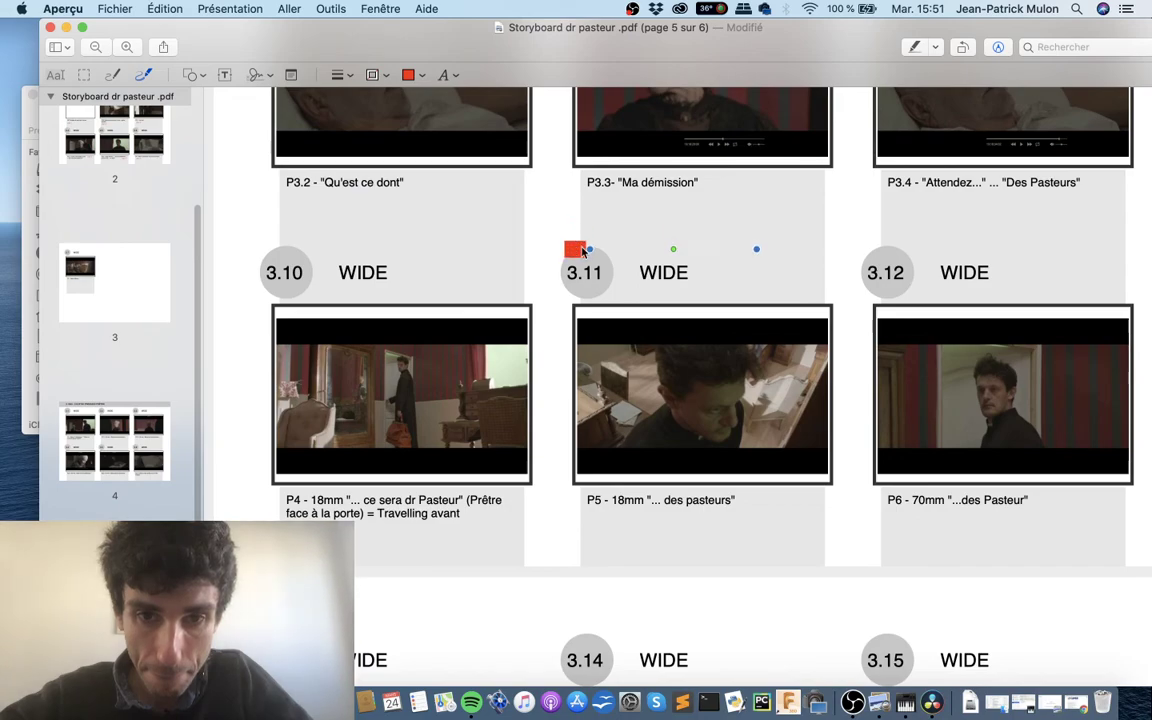
{"action": "key", "text": "Delete"}
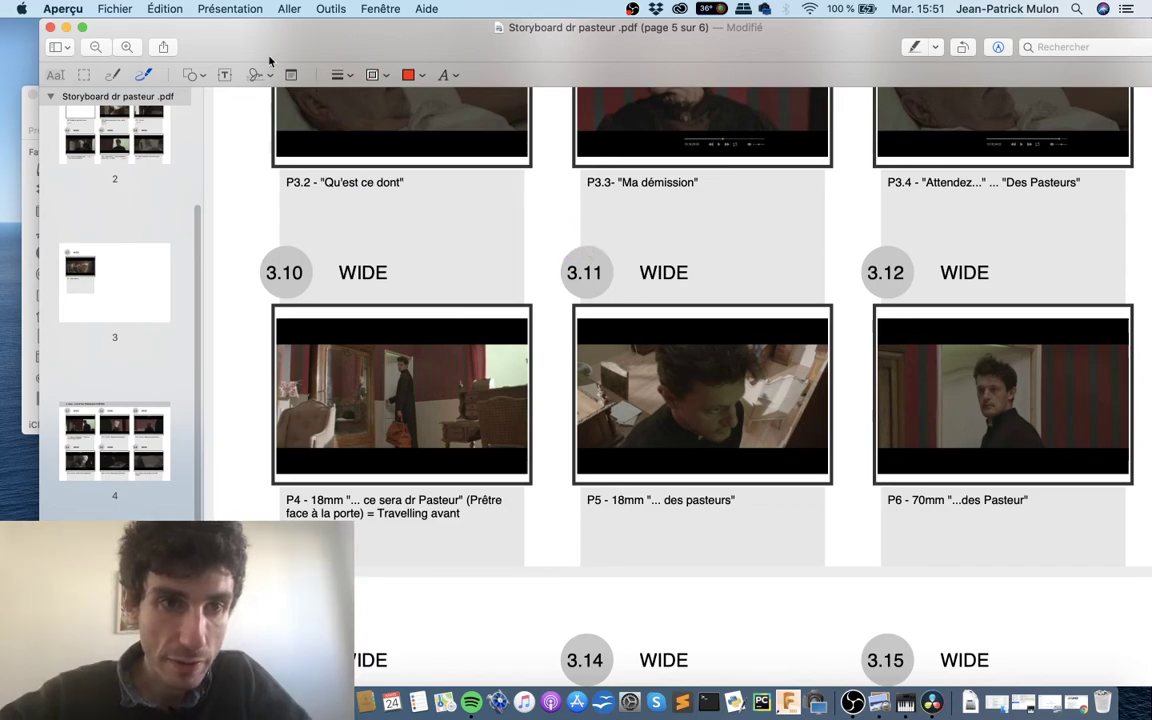
Step: Draw a red diagonal line over 3.11 and duplicate it into an X
{"action": "left_click", "coordinate": [191, 76]}
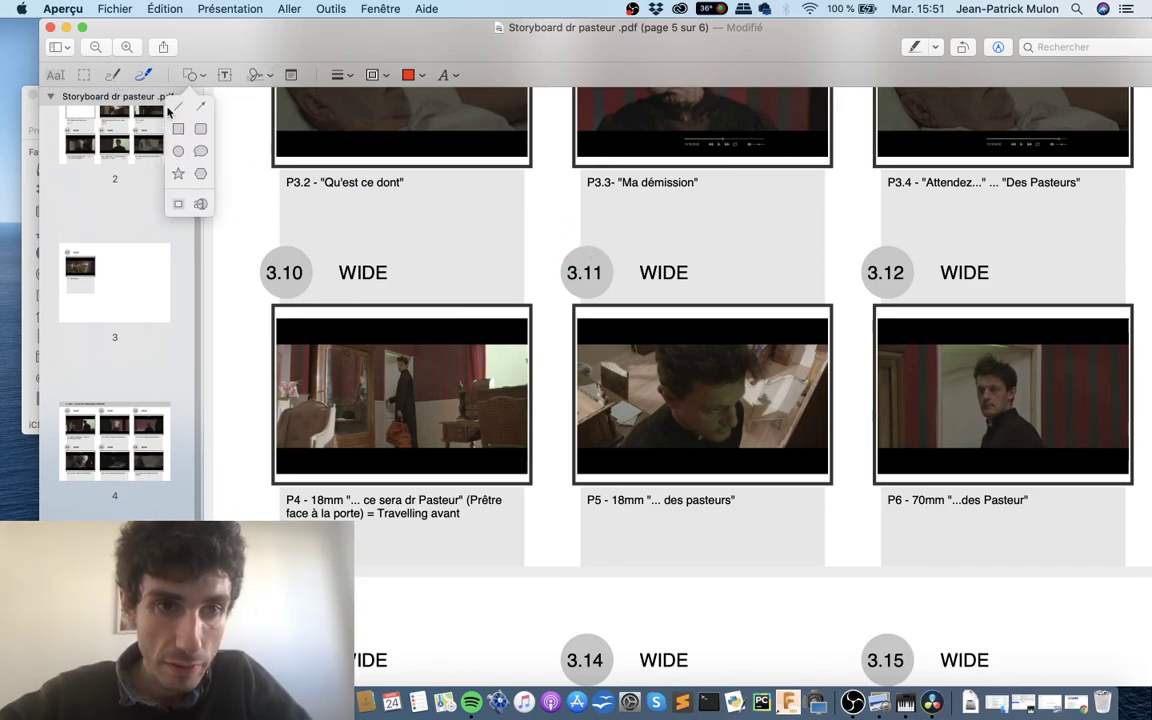
{"action": "left_click", "coordinate": [176, 108]}
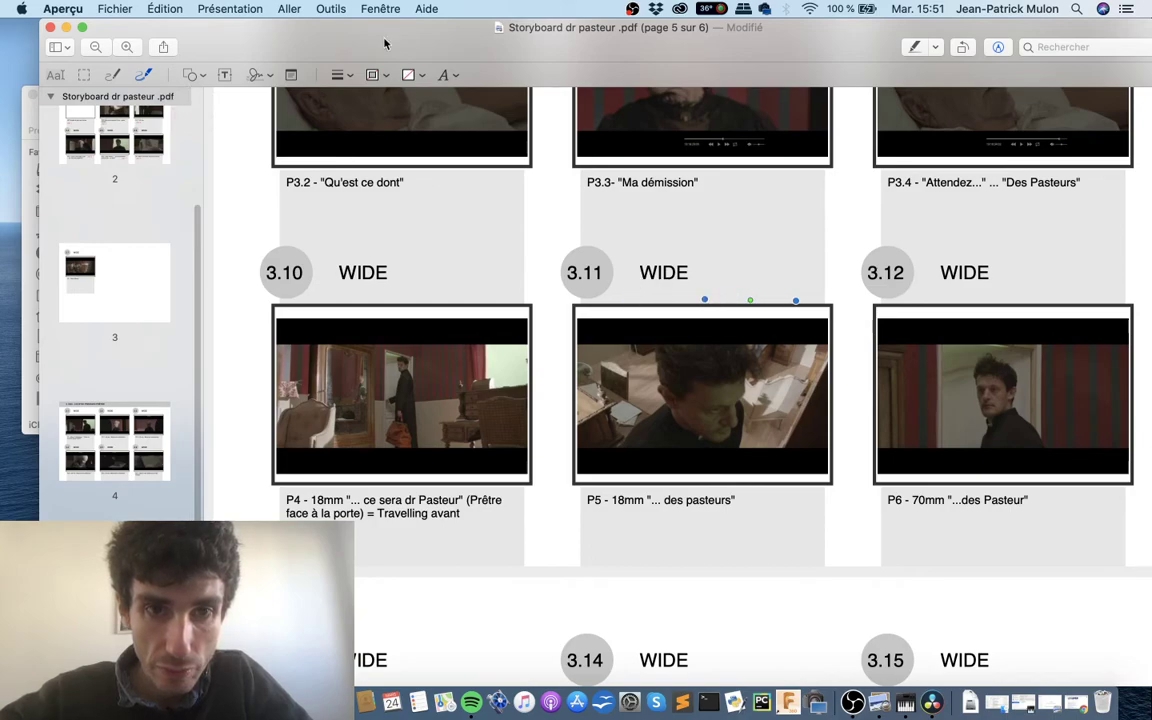
{"action": "left_click", "coordinate": [372, 75]}
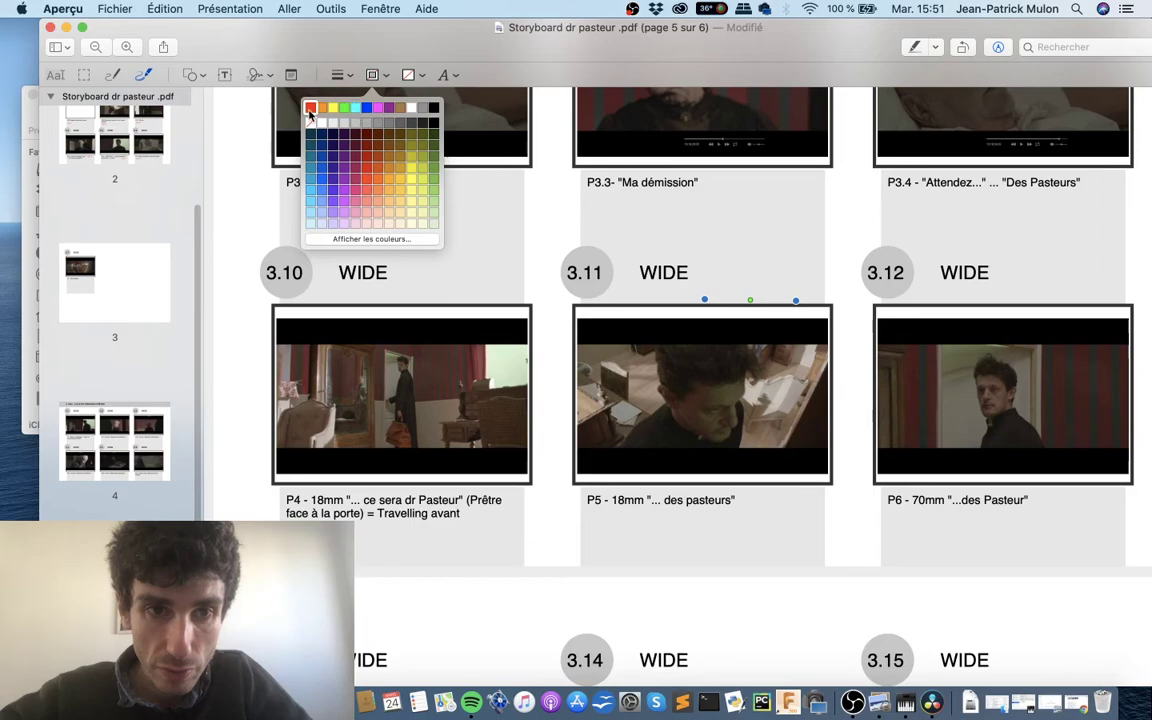
{"action": "left_click", "coordinate": [311, 108]}
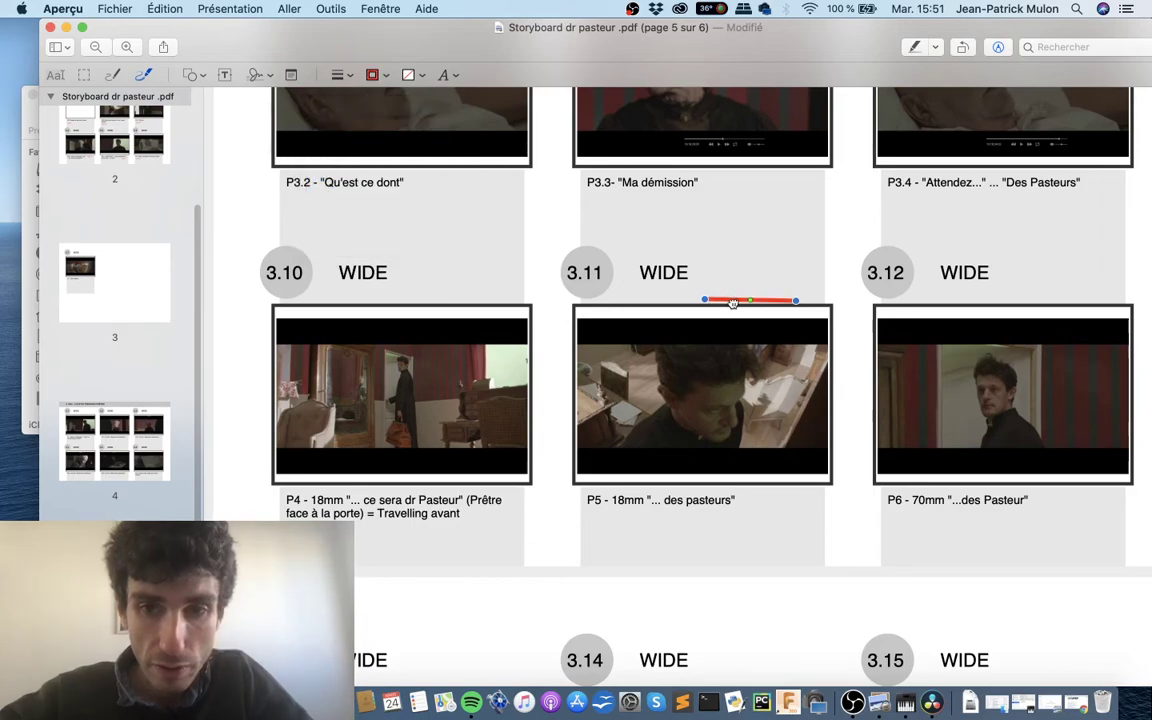
{"action": "mouse_move", "coordinate": [733, 303]}
{"action": "left_mouse_down"}
{"action": "mouse_move", "coordinate": [557, 259]}
{"action": "mouse_move", "coordinate": [632, 312]}
{"action": "mouse_move", "coordinate": [600, 281]}
{"action": "left_mouse_up"}
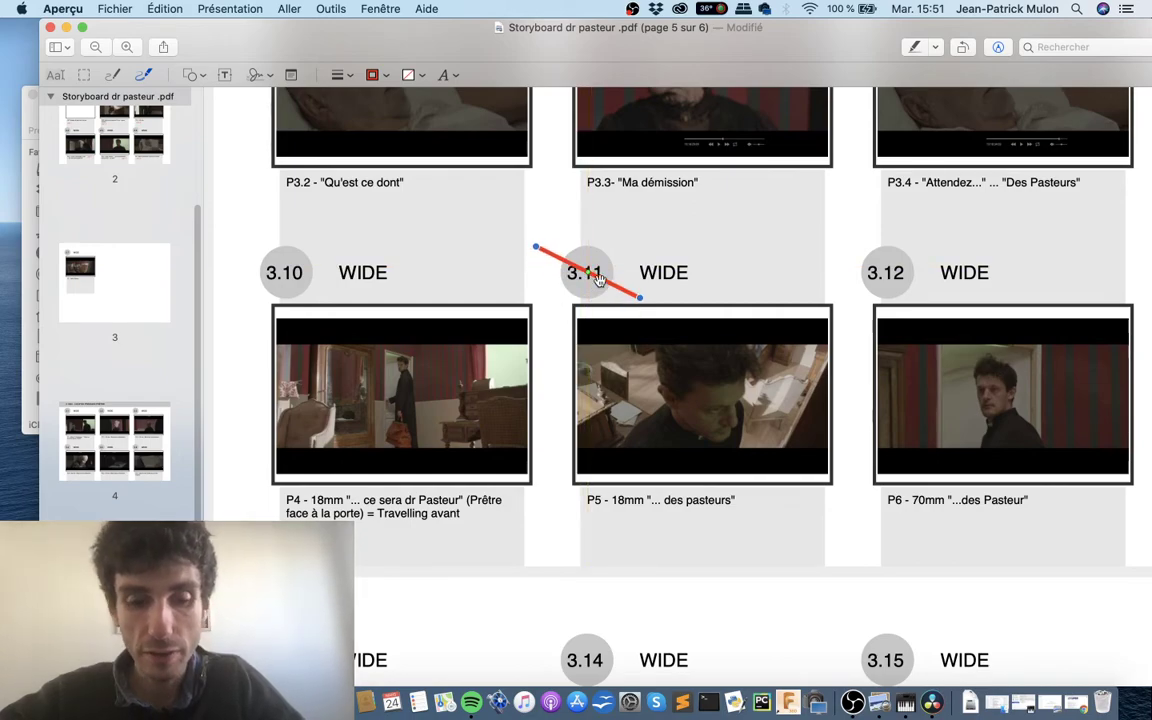
{"action": "key", "text": "cmd+d"}
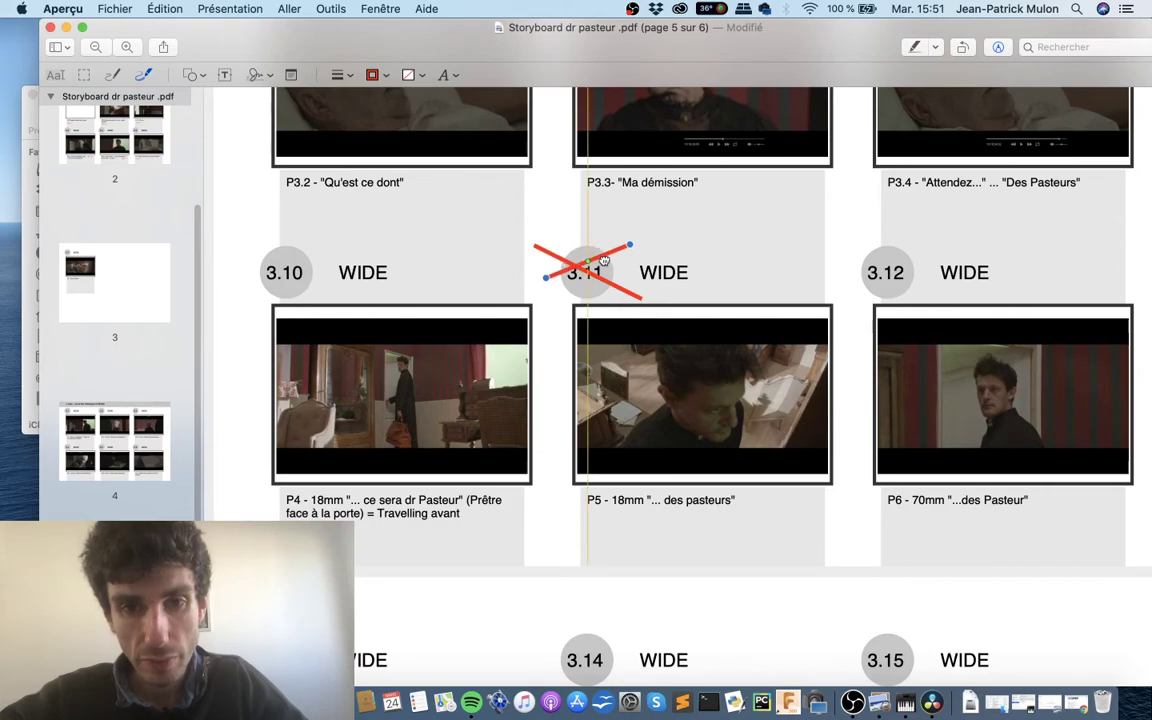
{"action": "left_click_drag", "start_coordinate": [604, 260], "coordinate": [604, 265]}
{"action": "left_click", "coordinate": [748, 232]}
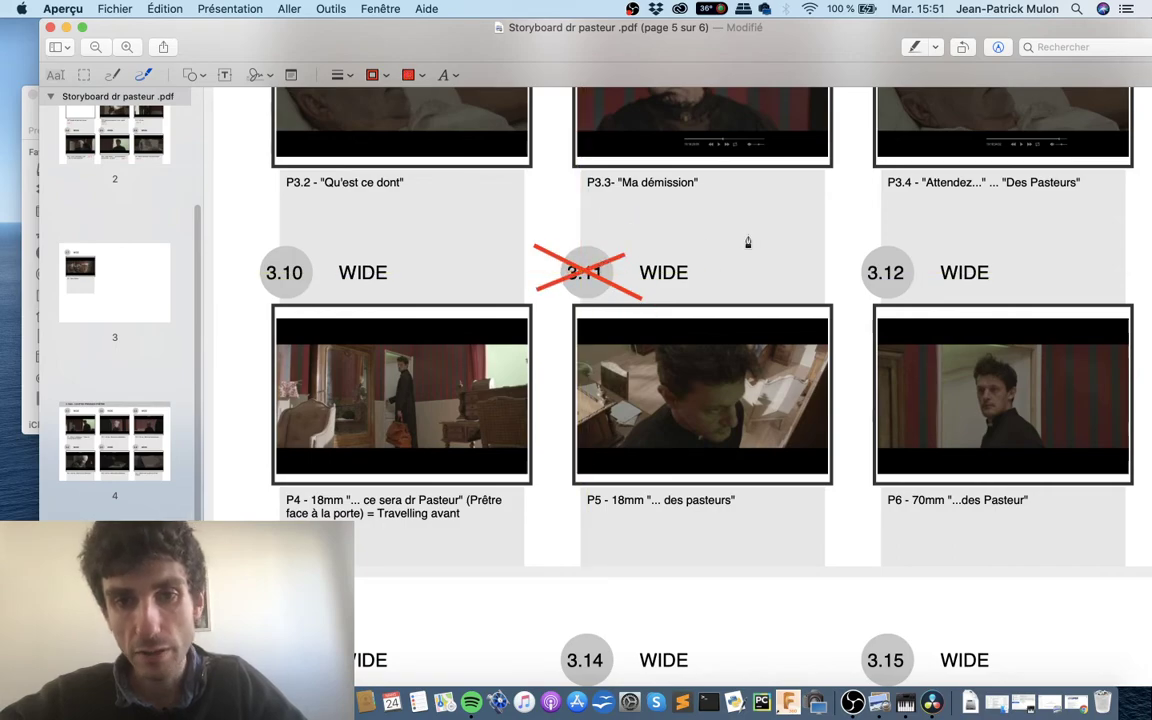
Step: Scroll through the marked-up storyboard pages, then return to DaVinci Resolve
{"action": "scroll", "coordinate": [879, 296], "scroll_direction": "down", "scroll_amount": 1}
{"action": "scroll", "coordinate": [879, 296], "scroll_direction": "down", "scroll_amount": 5}
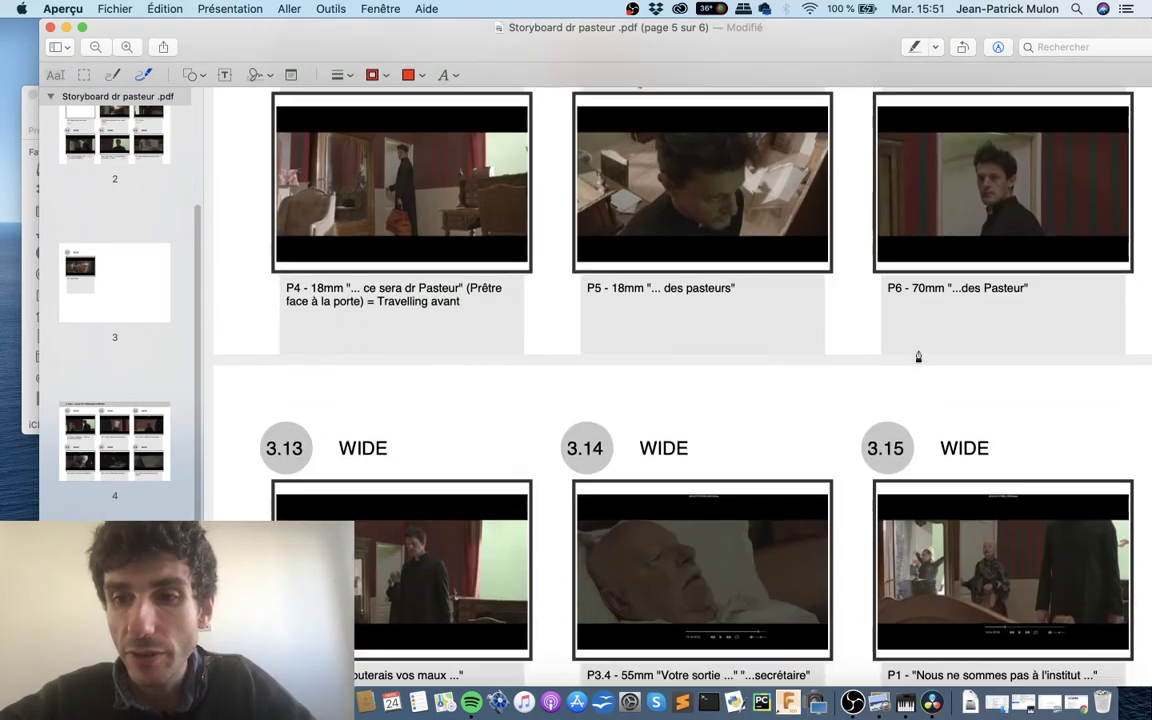
{"action": "scroll", "coordinate": [910, 340], "scroll_direction": "down", "scroll_amount": 3}
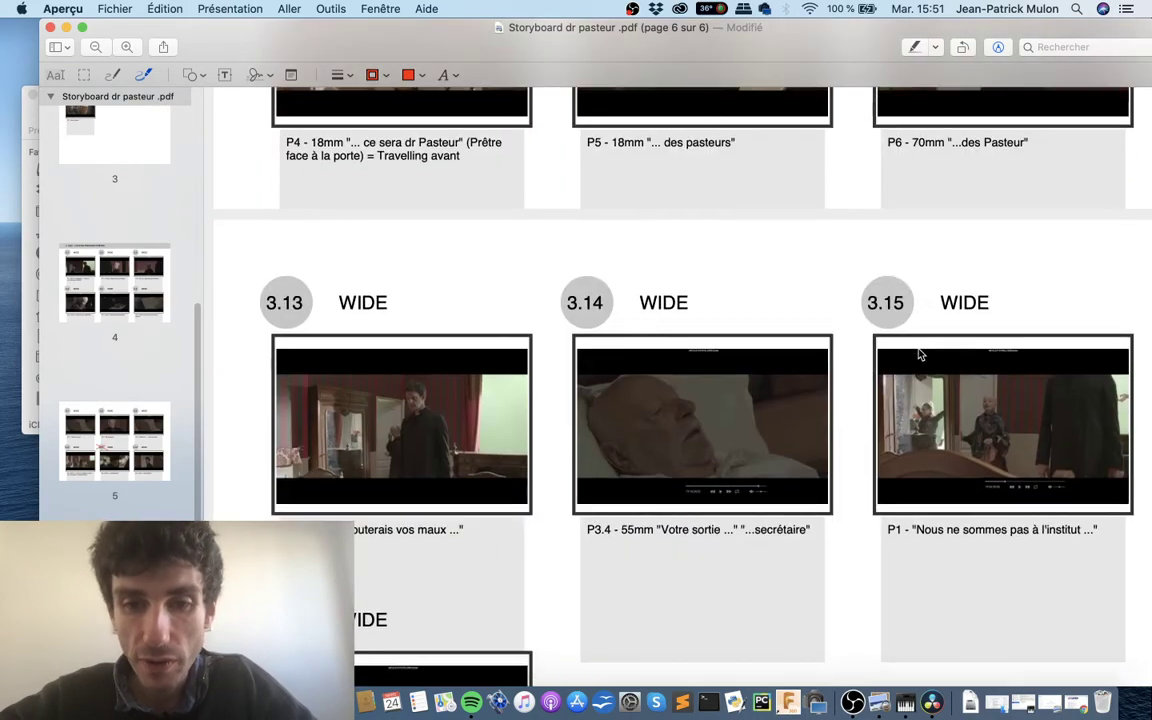
{"action": "scroll", "coordinate": [920, 354], "scroll_direction": "up", "scroll_amount": 5}
{"action": "scroll", "coordinate": [920, 352], "scroll_direction": "down", "scroll_amount": 5}
{"action": "scroll", "coordinate": [920, 352], "scroll_direction": "down", "scroll_amount": 1}
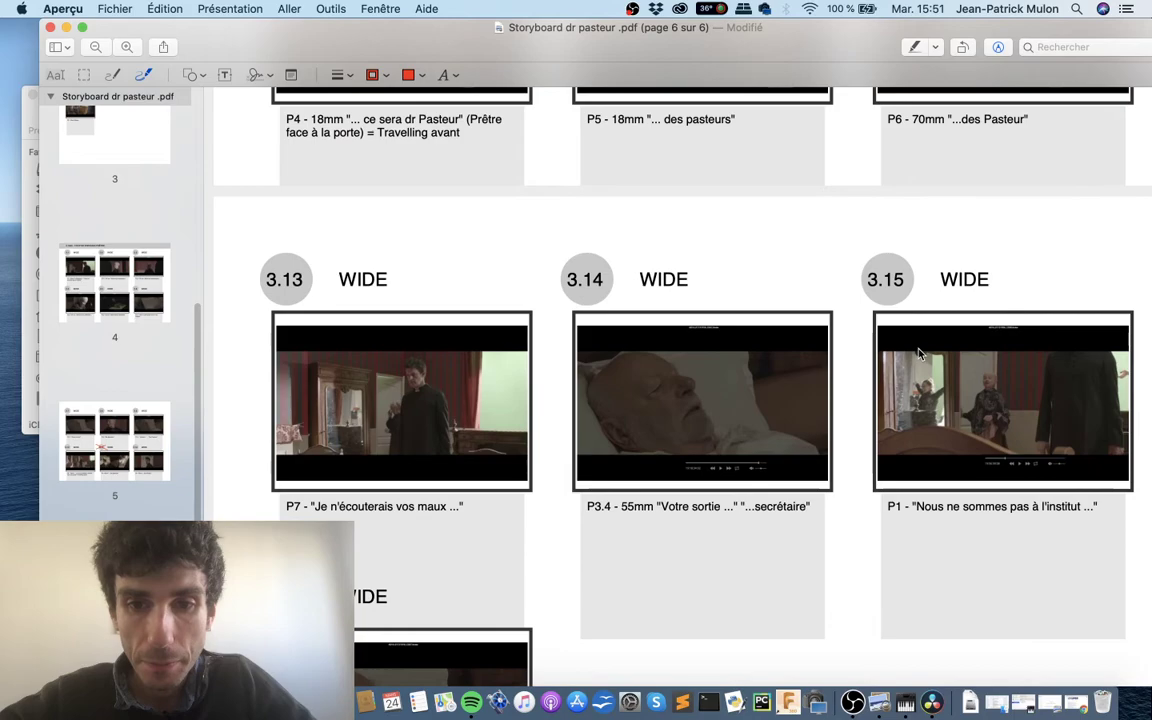
{"action": "scroll", "coordinate": [546, 424], "scroll_direction": "up", "scroll_amount": 1}
{"action": "scroll", "coordinate": [546, 424], "scroll_direction": "up", "scroll_amount": 8}
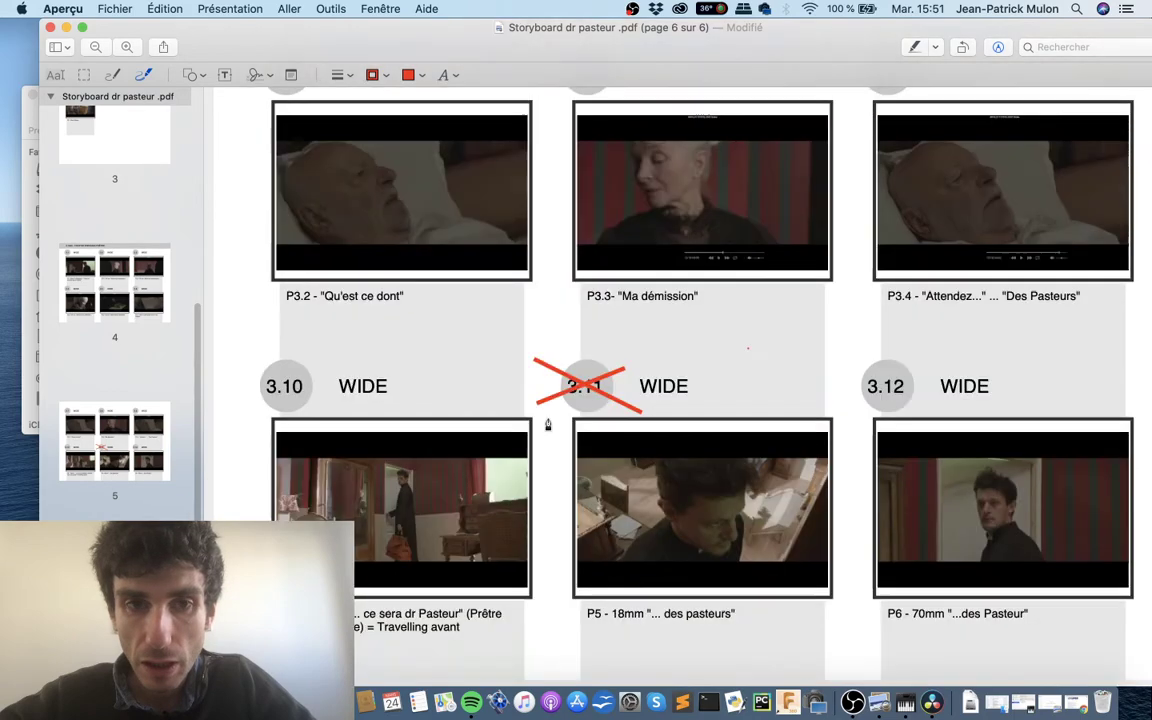
{"action": "scroll", "coordinate": [548, 425], "scroll_direction": "up", "scroll_amount": 7}
{"action": "scroll", "coordinate": [547, 424], "scroll_direction": "up", "scroll_amount": 3}
{"action": "scroll", "coordinate": [547, 424], "scroll_direction": "down", "scroll_amount": 1}
{"action": "scroll", "coordinate": [547, 424], "scroll_direction": "down", "scroll_amount": 4}
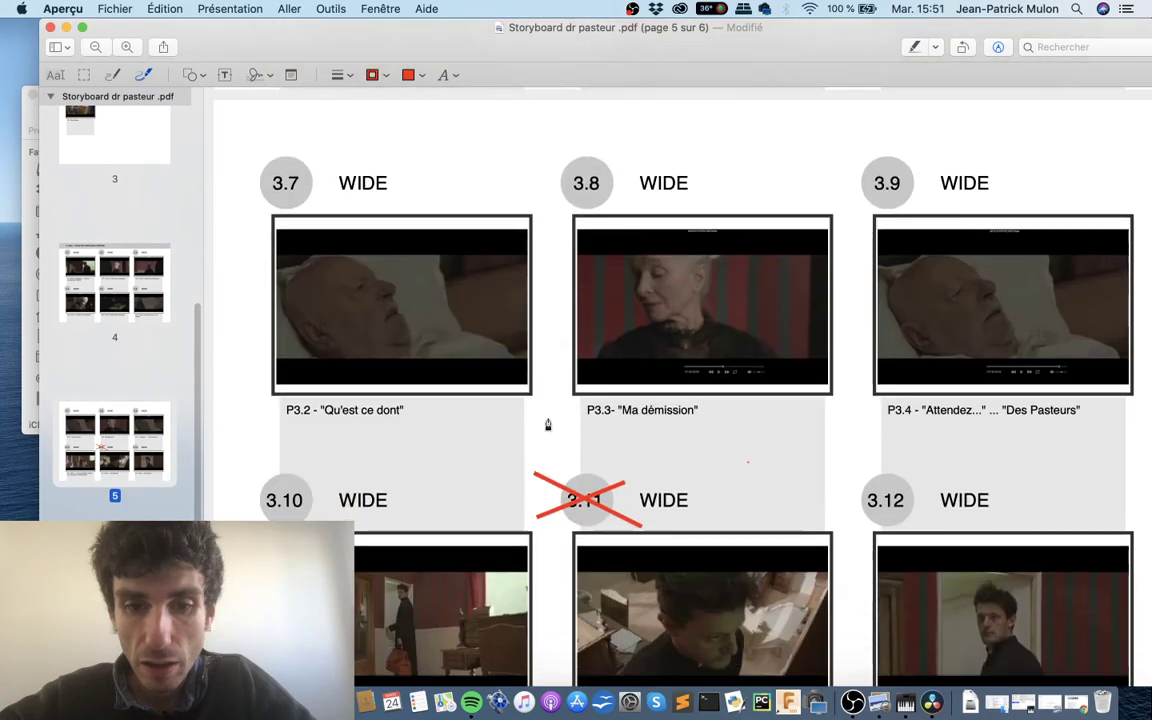
{"action": "scroll", "coordinate": [547, 424], "scroll_direction": "down", "scroll_amount": 5}
{"action": "scroll", "coordinate": [547, 424], "scroll_direction": "down", "scroll_amount": 1}
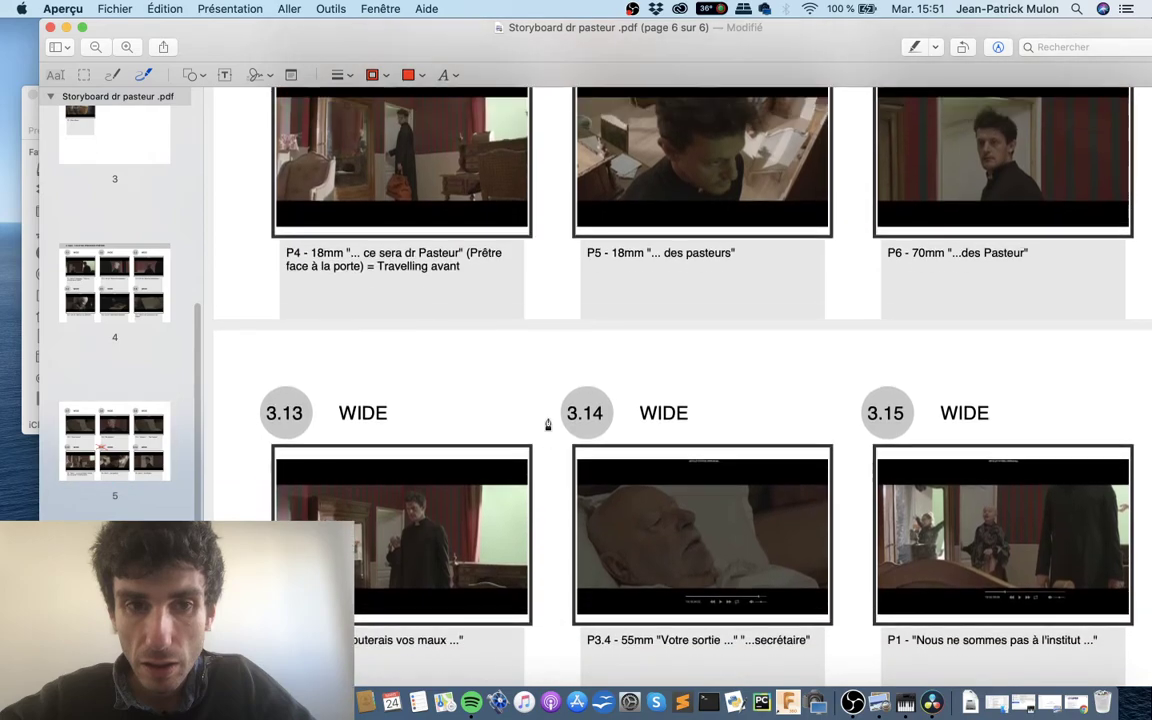
{"action": "scroll", "coordinate": [548, 424], "scroll_direction": "up", "scroll_amount": 1}
{"action": "scroll", "coordinate": [548, 424], "scroll_direction": "down", "scroll_amount": 2}
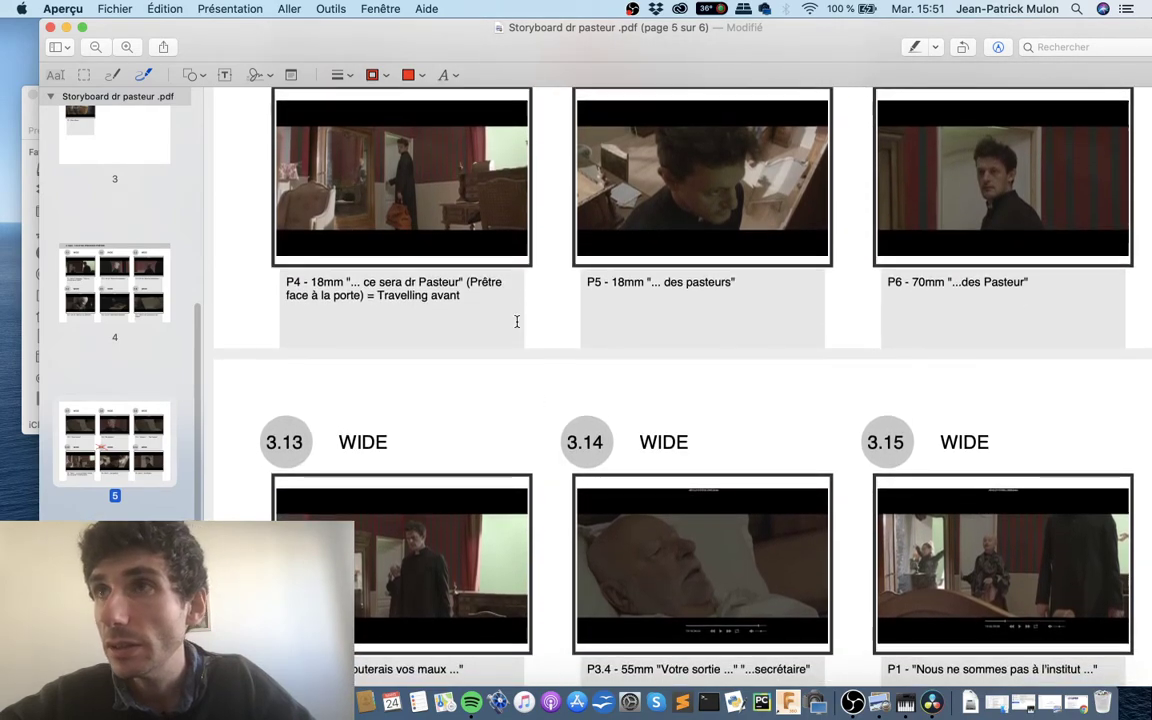
{"action": "key", "text": "ctrl+Right"}
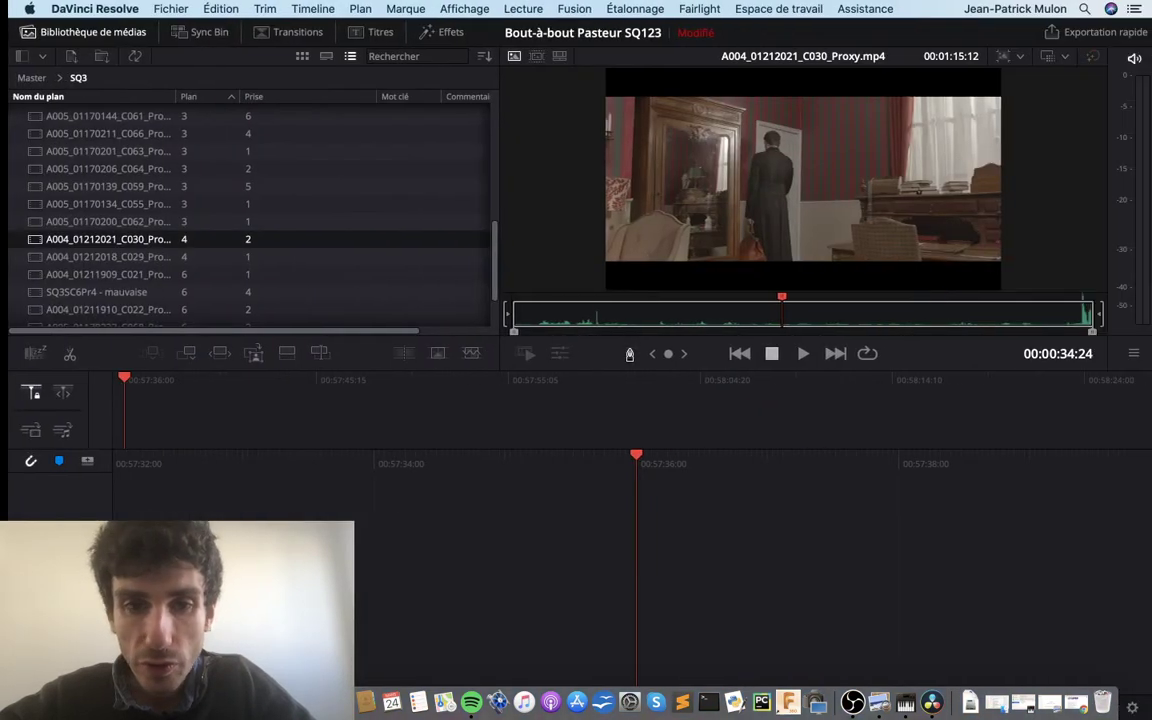
Step: Load clip C021 (plan 6, take 1) and scrub it to about 00:00:30:15 on the priest
{"action": "left_click", "coordinate": [127, 263]}
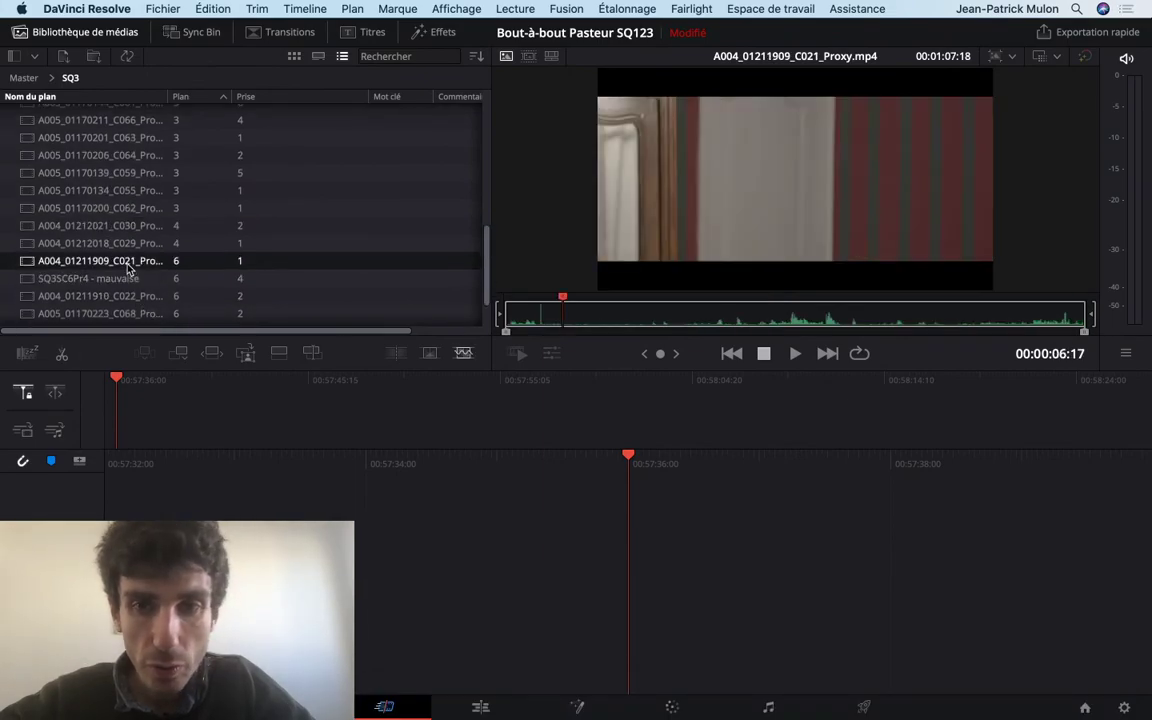
{"action": "mouse_move", "coordinate": [668, 313]}
{"action": "left_mouse_down"}
{"action": "mouse_move", "coordinate": [818, 325]}
{"action": "mouse_move", "coordinate": [768, 320]}
{"action": "left_mouse_up"}
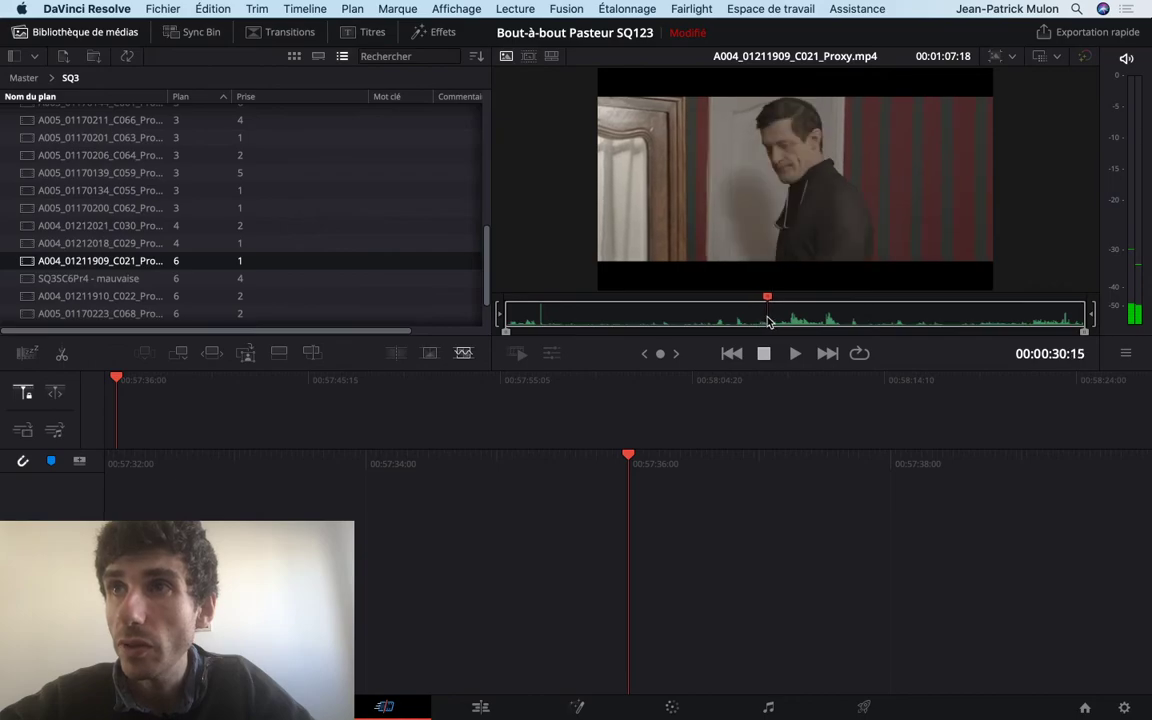
Step: Zoom into storyboard frames P5 and P6 and switch from sketching to the text-selection tool
{"action": "key", "text": "super+Tab"}
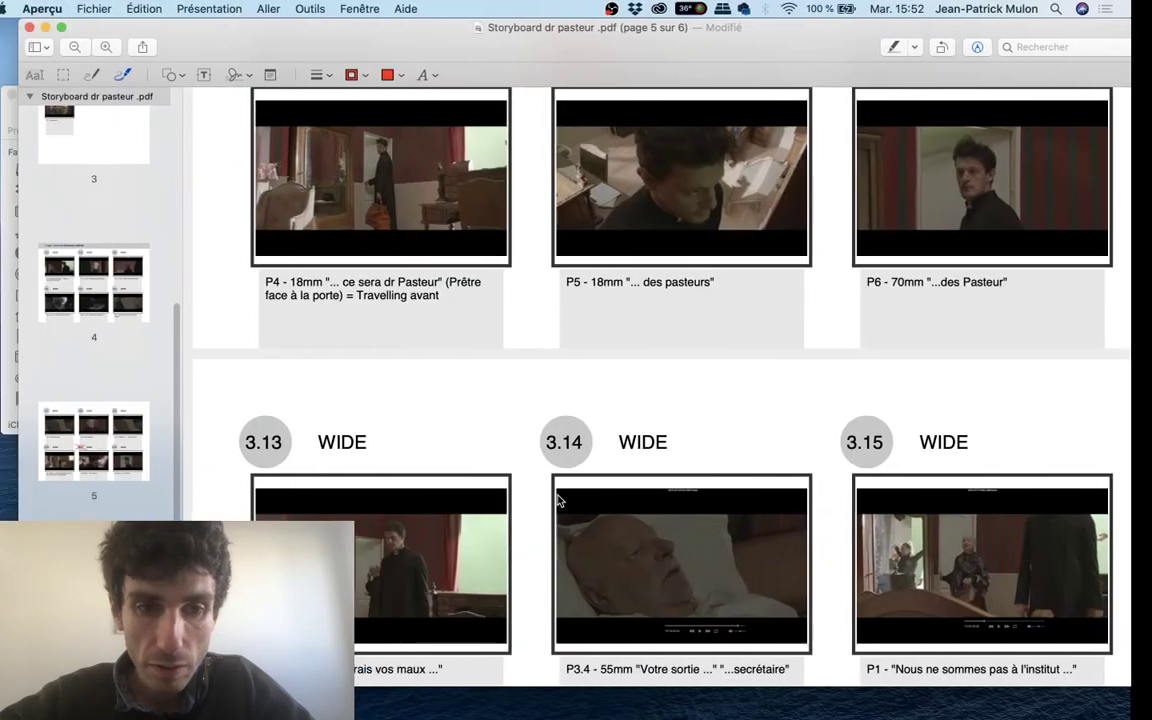
{"action": "scroll", "coordinate": [707, 415], "scroll_direction": "up", "scroll_amount": 5}
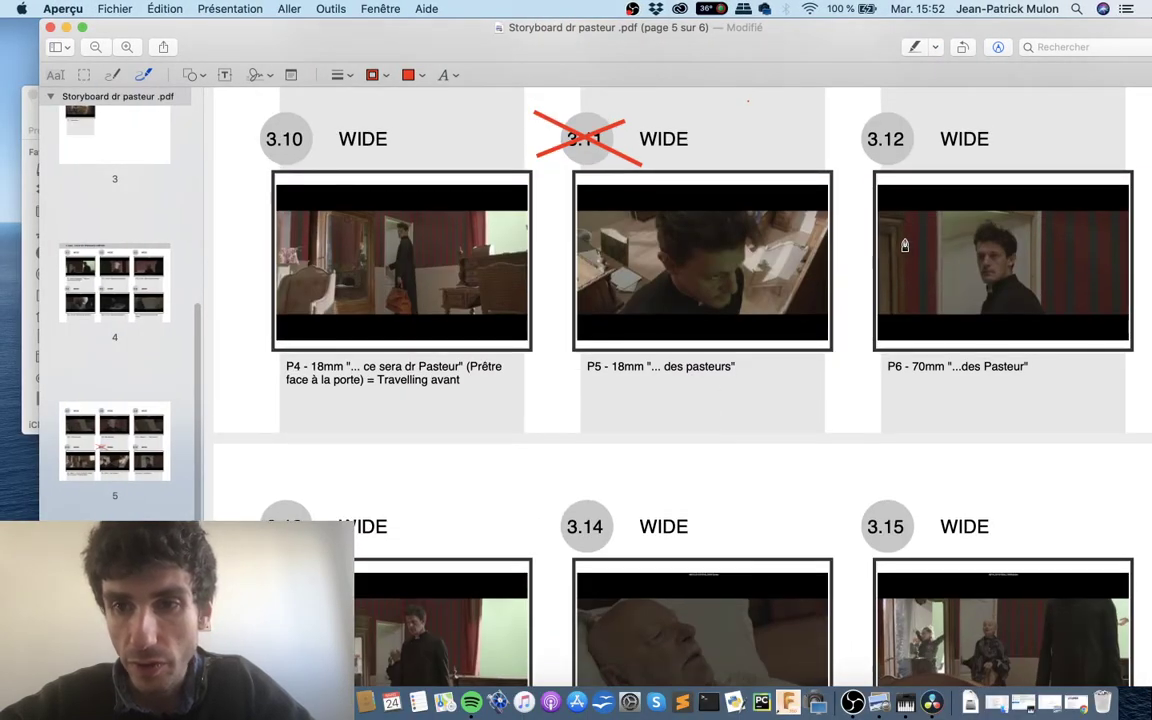
{"action": "scroll", "coordinate": [904, 245], "scroll_direction": "up", "scroll_amount": 5}
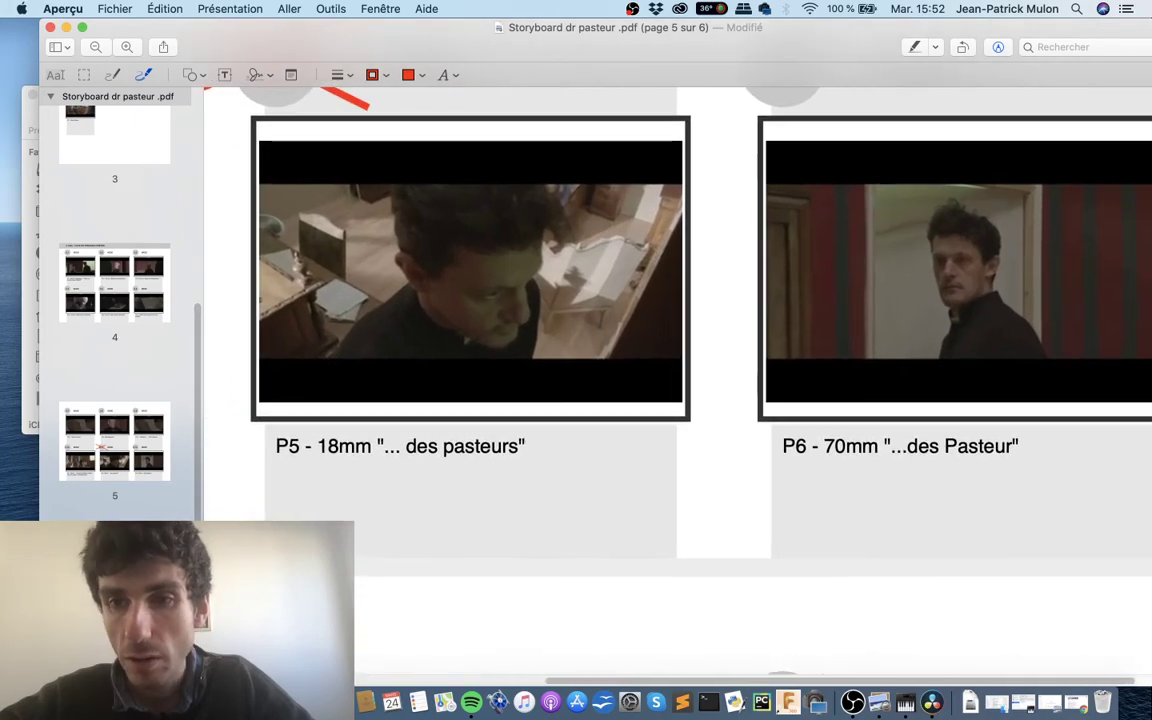
{"action": "scroll", "coordinate": [918, 247], "scroll_direction": "right", "scroll_amount": 3}
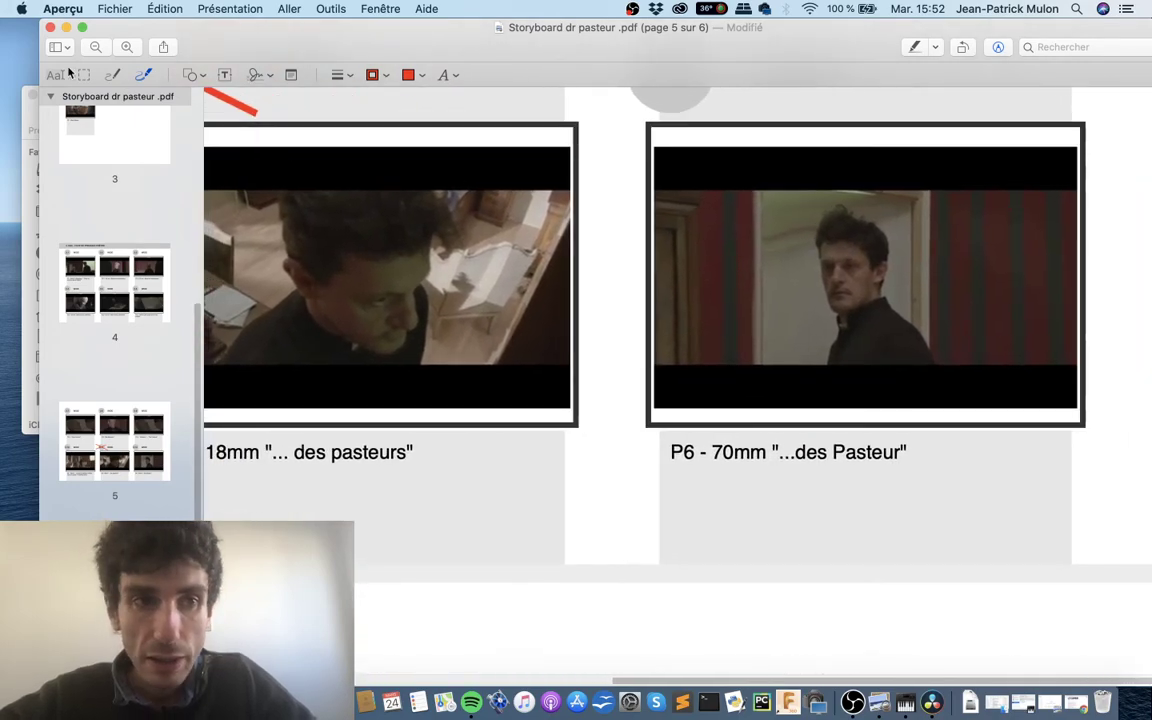
{"action": "left_click", "coordinate": [56, 80]}
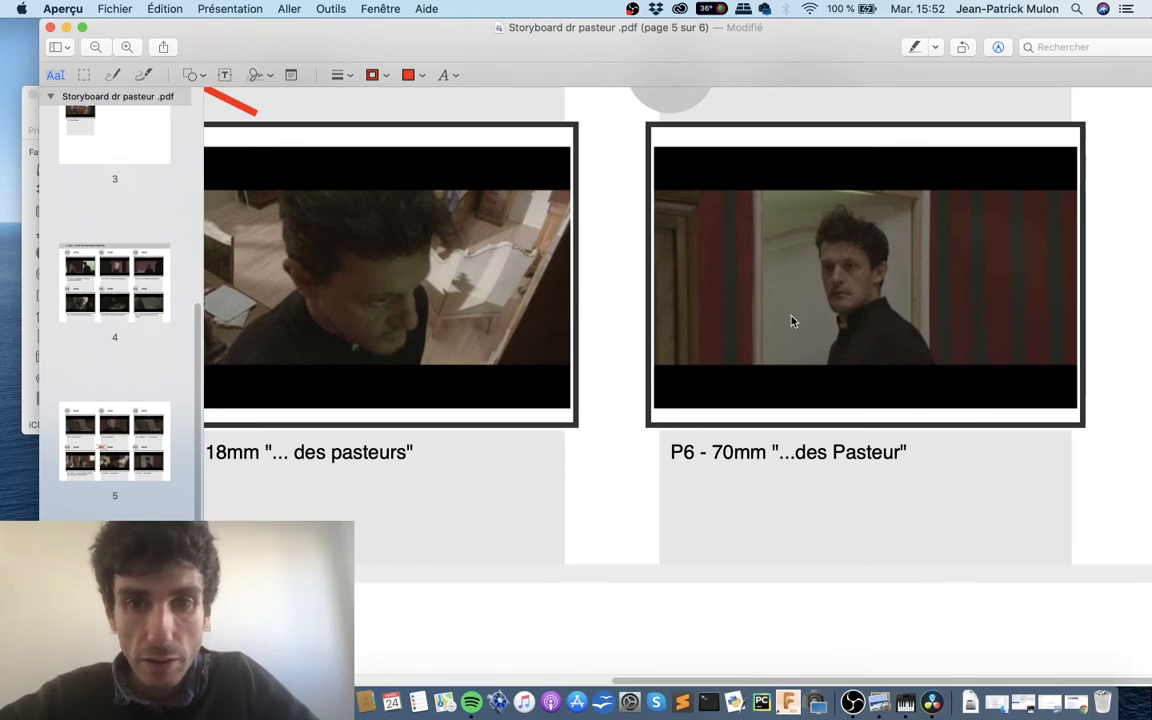
{"action": "scroll", "coordinate": [797, 283], "scroll_direction": "down", "scroll_amount": 2}
{"action": "scroll", "coordinate": [843, 206], "scroll_direction": "down", "scroll_amount": 3}
{"action": "scroll", "coordinate": [828, 360], "scroll_direction": "up", "scroll_amount": 2}
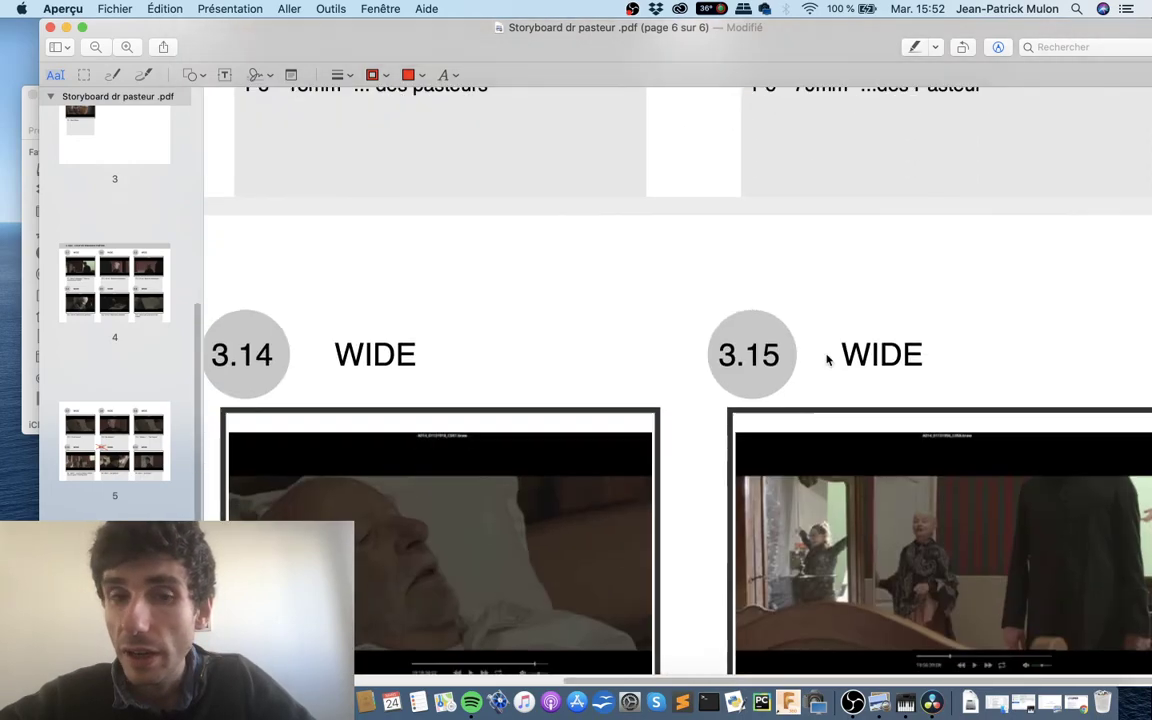
{"action": "scroll", "coordinate": [828, 360], "scroll_direction": "left", "scroll_amount": 5}
Step: Compare with the C021 clip in Resolve, then pan the storyboard to shots 3.13–3.14 on page 6
{"action": "key", "text": "ctrl+Right"}
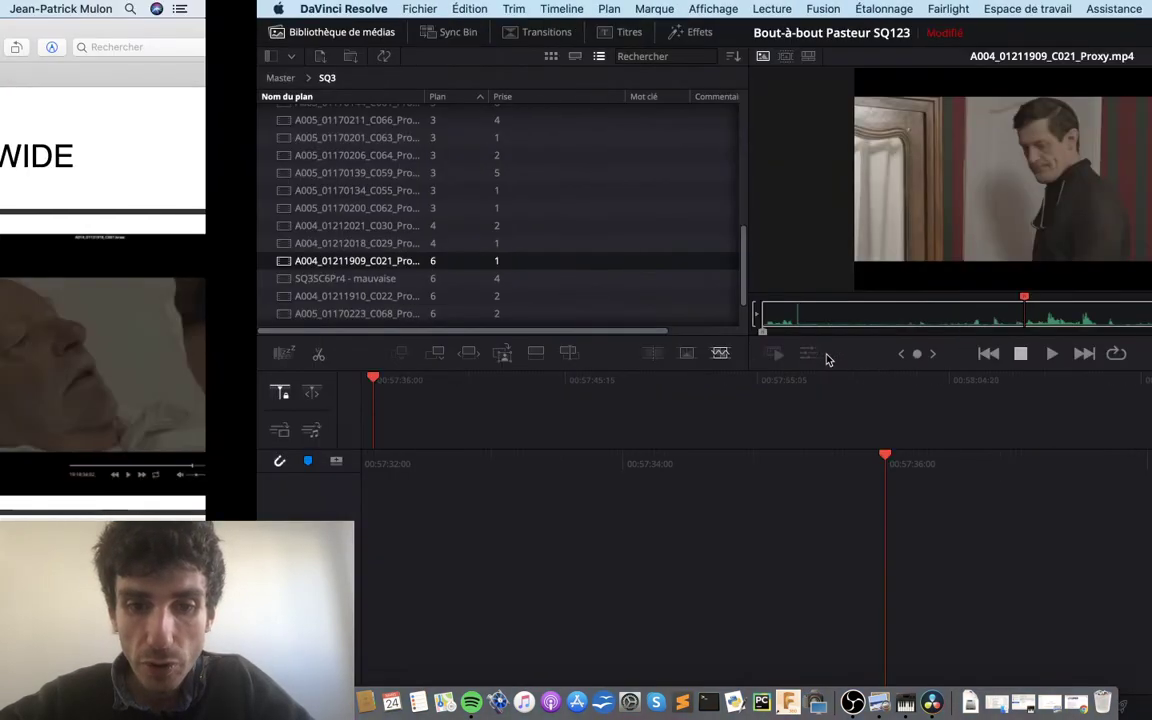
{"action": "scroll", "coordinate": [228, 252], "scroll_direction": "down", "scroll_amount": 3}
{"action": "scroll", "coordinate": [228, 256], "scroll_direction": "up", "scroll_amount": 1}
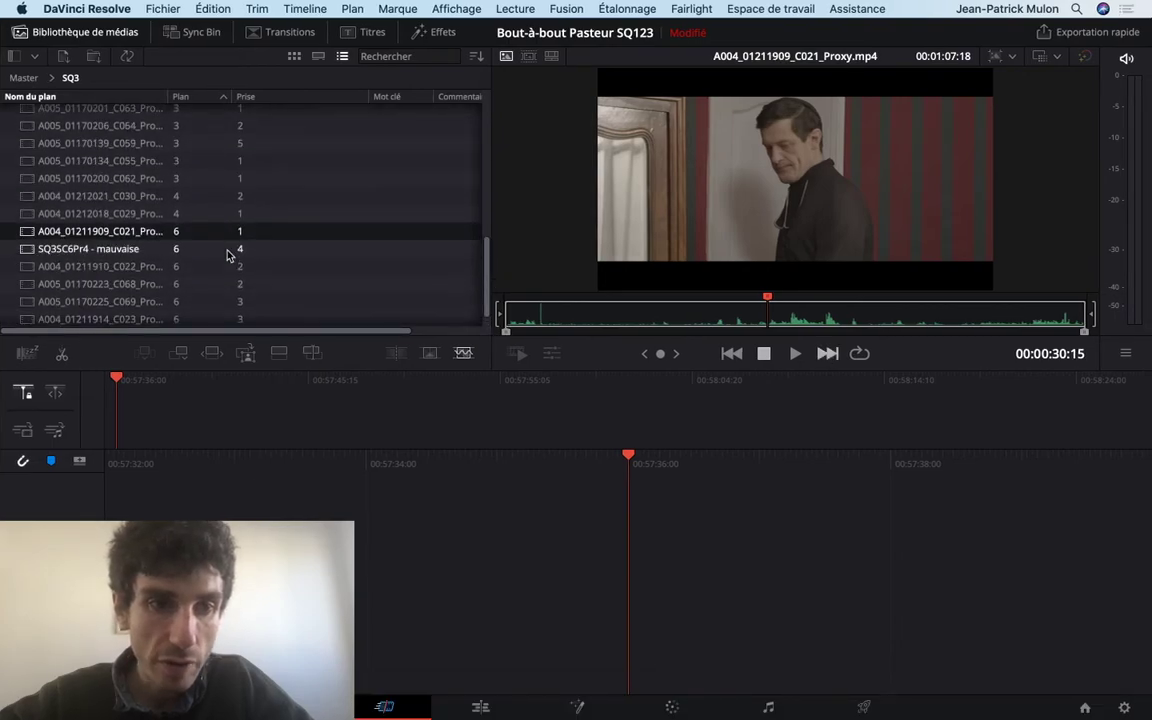
{"action": "scroll", "coordinate": [228, 256], "scroll_direction": "down", "scroll_amount": 1}
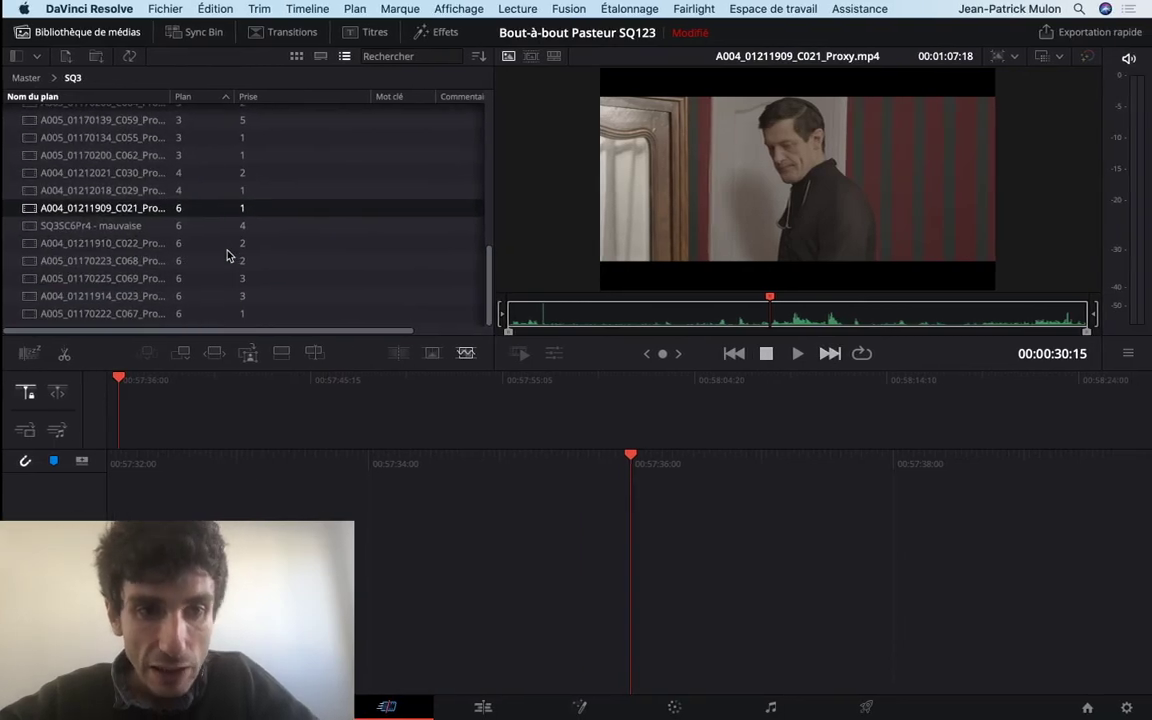
{"action": "key", "text": "ctrl+Left"}
{"action": "scroll", "coordinate": [258, 421], "scroll_direction": "right", "scroll_amount": 5}
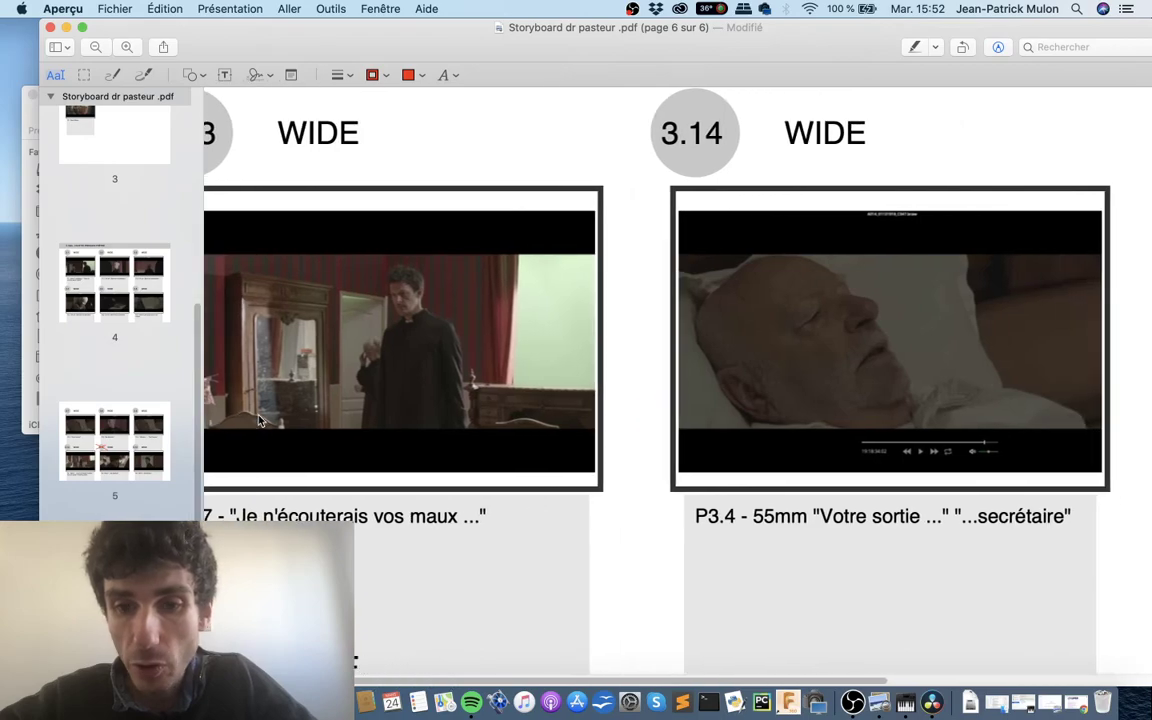
Step: Scroll down to page 6 and back up through storyboard shots 3.7–3.15
{"action": "scroll", "coordinate": [258, 421], "scroll_direction": "down", "scroll_amount": 3}
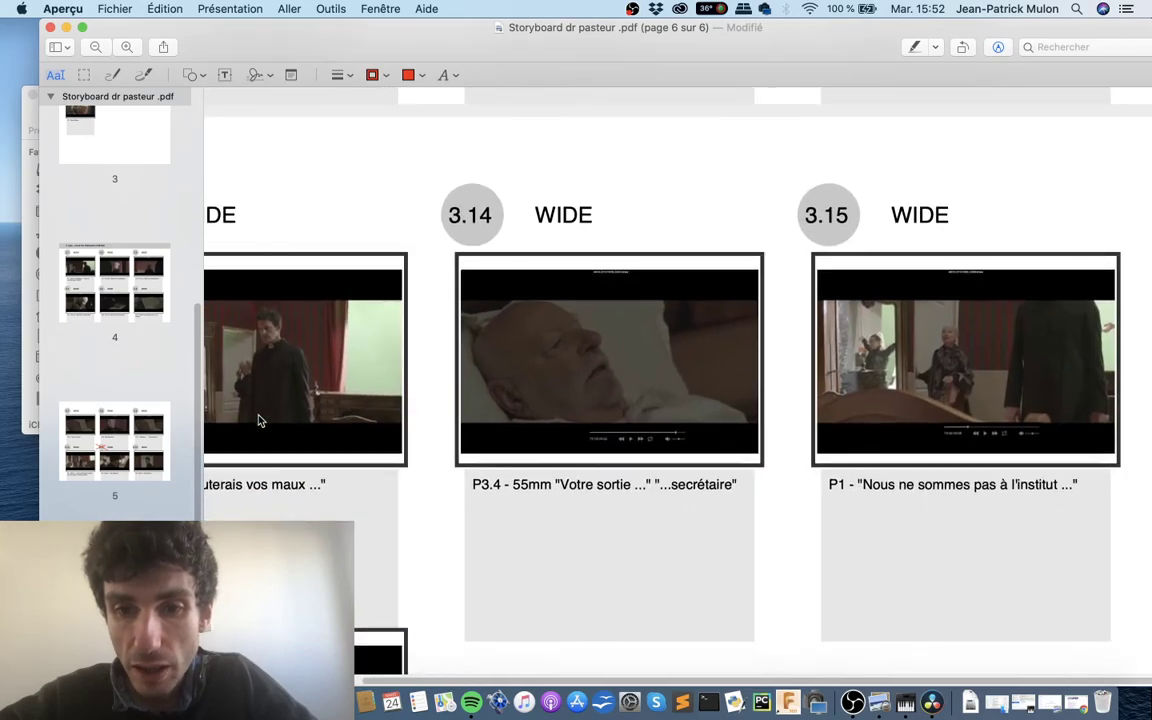
{"action": "scroll", "coordinate": [258, 421], "scroll_direction": "down", "scroll_amount": 3}
{"action": "scroll", "coordinate": [258, 421], "scroll_direction": "down", "scroll_amount": 2}
{"action": "scroll", "coordinate": [258, 421], "scroll_direction": "down", "scroll_amount": 3}
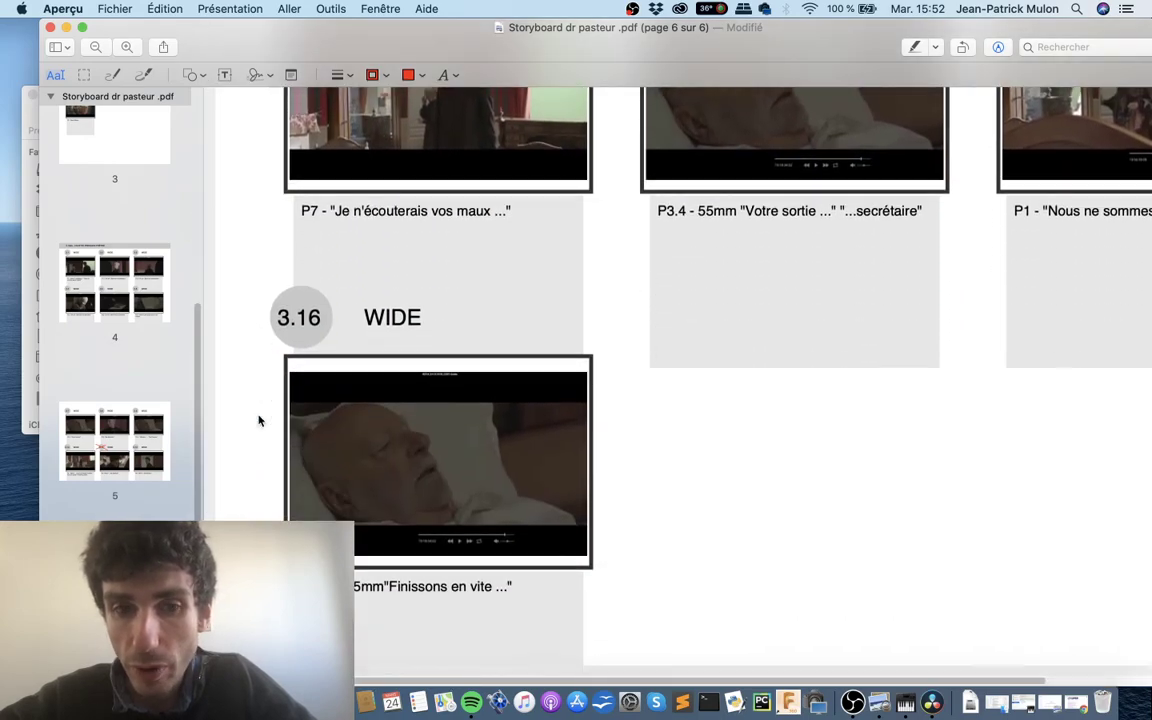
{"action": "scroll", "coordinate": [258, 421], "scroll_direction": "up", "scroll_amount": 6}
{"action": "scroll", "coordinate": [258, 421], "scroll_direction": "up", "scroll_amount": 2}
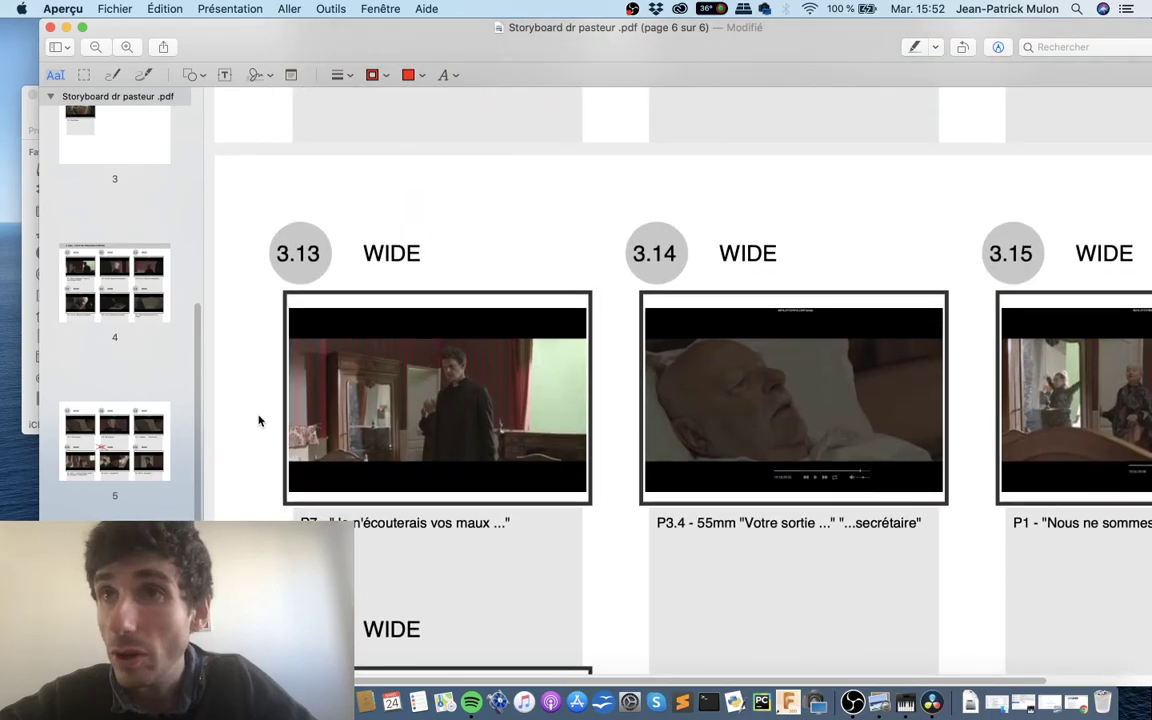
{"action": "scroll", "coordinate": [258, 421], "scroll_direction": "up", "scroll_amount": 1}
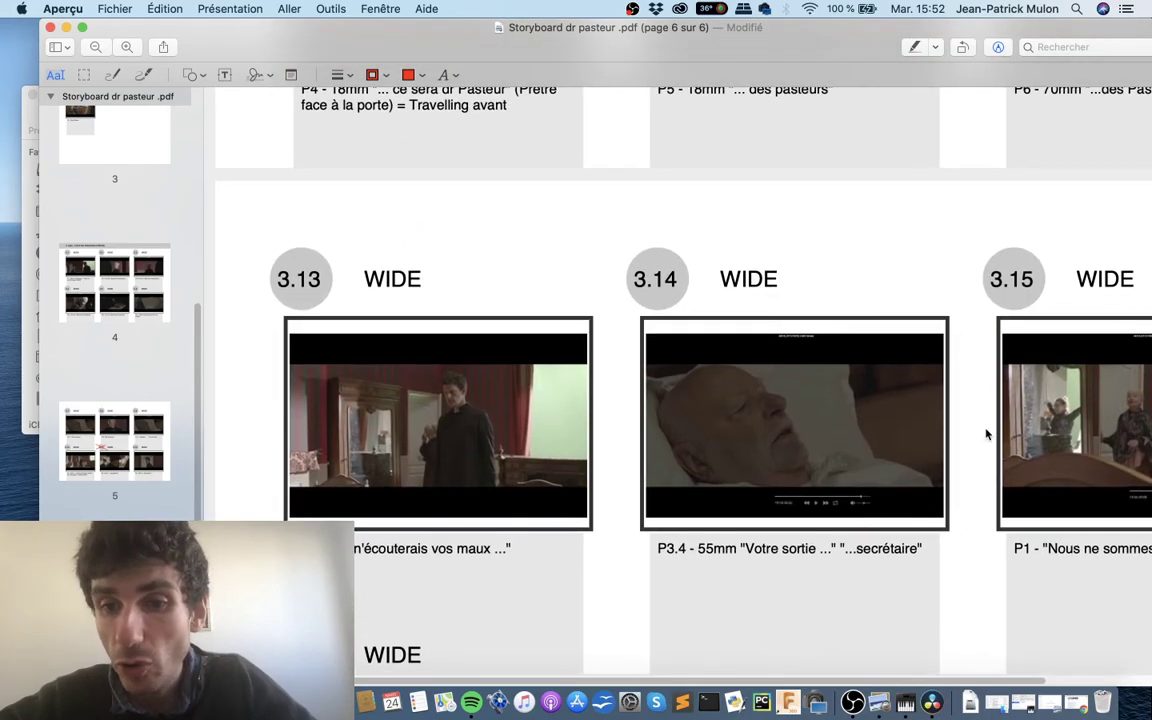
{"action": "scroll", "coordinate": [855, 437], "scroll_direction": "up", "scroll_amount": 5}
{"action": "scroll", "coordinate": [855, 437], "scroll_direction": "up", "scroll_amount": 10}
{"action": "scroll", "coordinate": [855, 437], "scroll_direction": "up", "scroll_amount": 3}
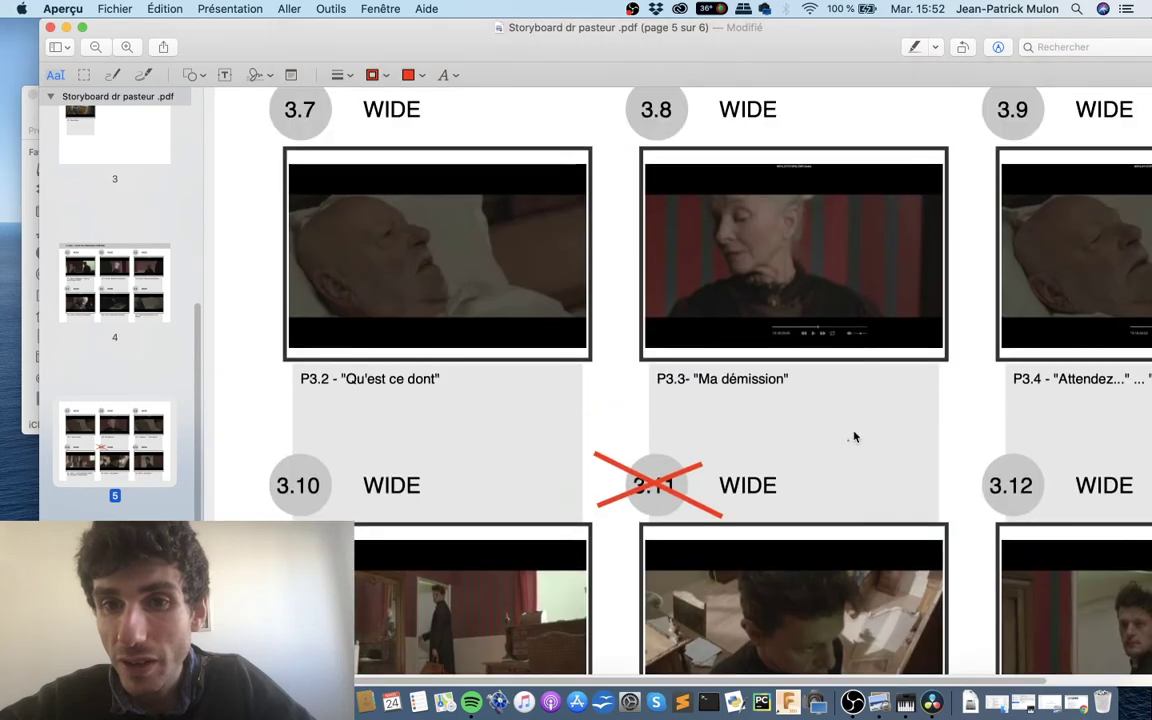
{"action": "scroll", "coordinate": [852, 434], "scroll_direction": "up", "scroll_amount": 5}
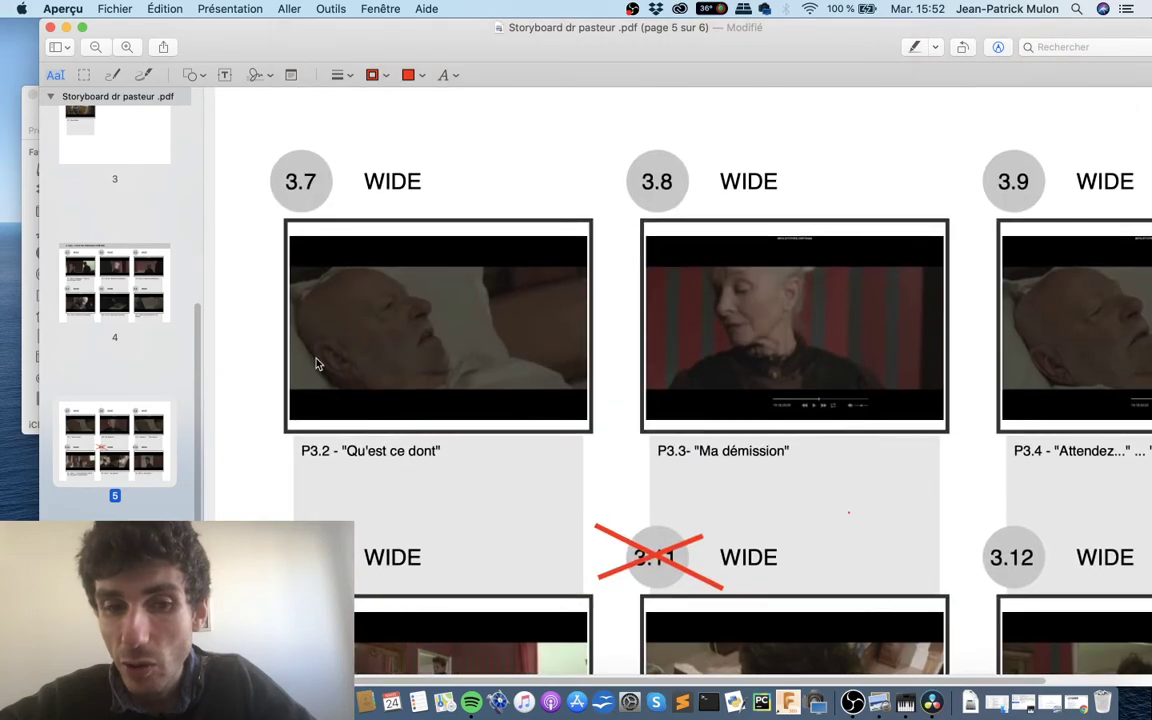
Step: Recheck page 6, then settle on page 5's shot 3.10 beside crossed-out 3.11 and 3.12
{"action": "scroll", "coordinate": [450, 300], "scroll_direction": "right", "scroll_amount": 4}
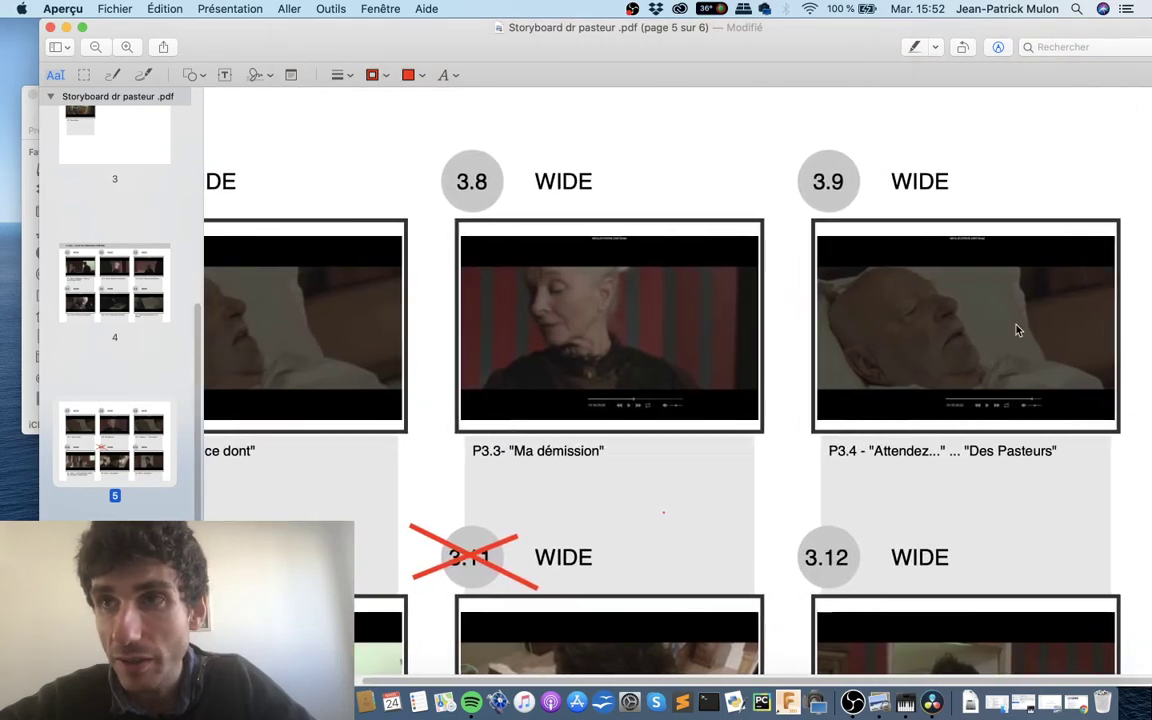
{"action": "scroll", "coordinate": [926, 303], "scroll_direction": "down", "scroll_amount": 8}
{"action": "scroll", "coordinate": [926, 303], "scroll_direction": "down", "scroll_amount": 9}
{"action": "scroll", "coordinate": [920, 303], "scroll_direction": "down", "scroll_amount": 6}
{"action": "scroll", "coordinate": [600, 320], "scroll_direction": "down", "scroll_amount": 2}
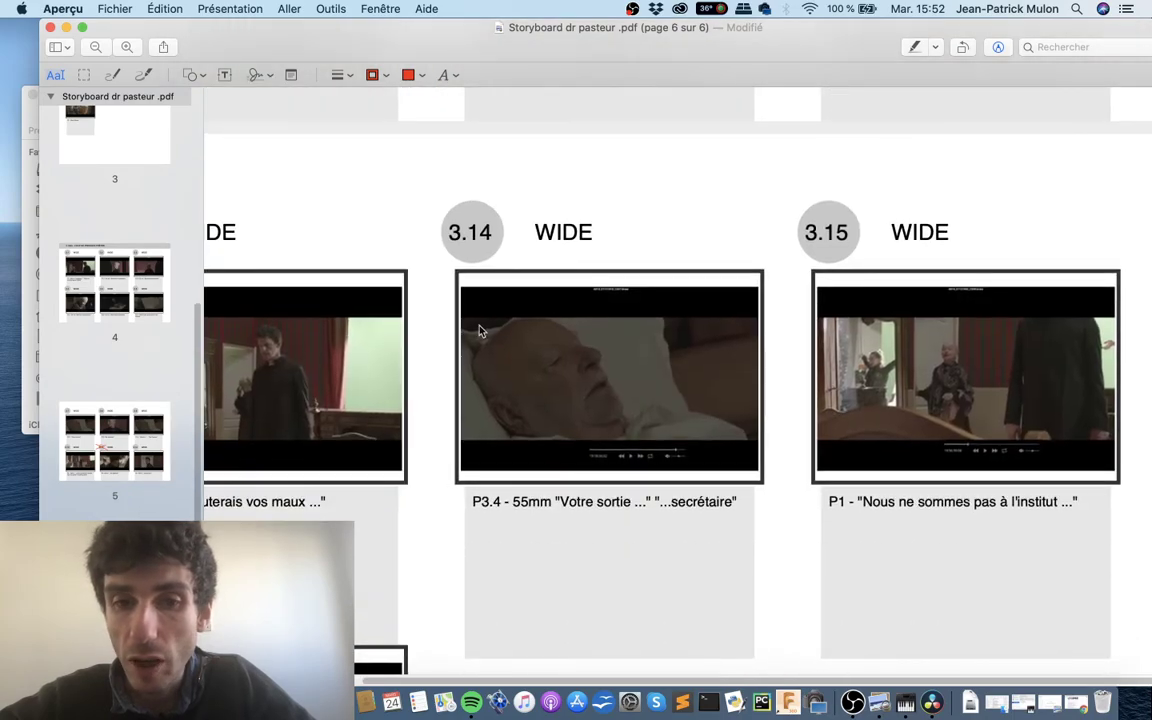
{"action": "scroll", "coordinate": [514, 478], "scroll_direction": "down", "scroll_amount": 5}
{"action": "scroll", "coordinate": [450, 510], "scroll_direction": "up", "scroll_amount": 4}
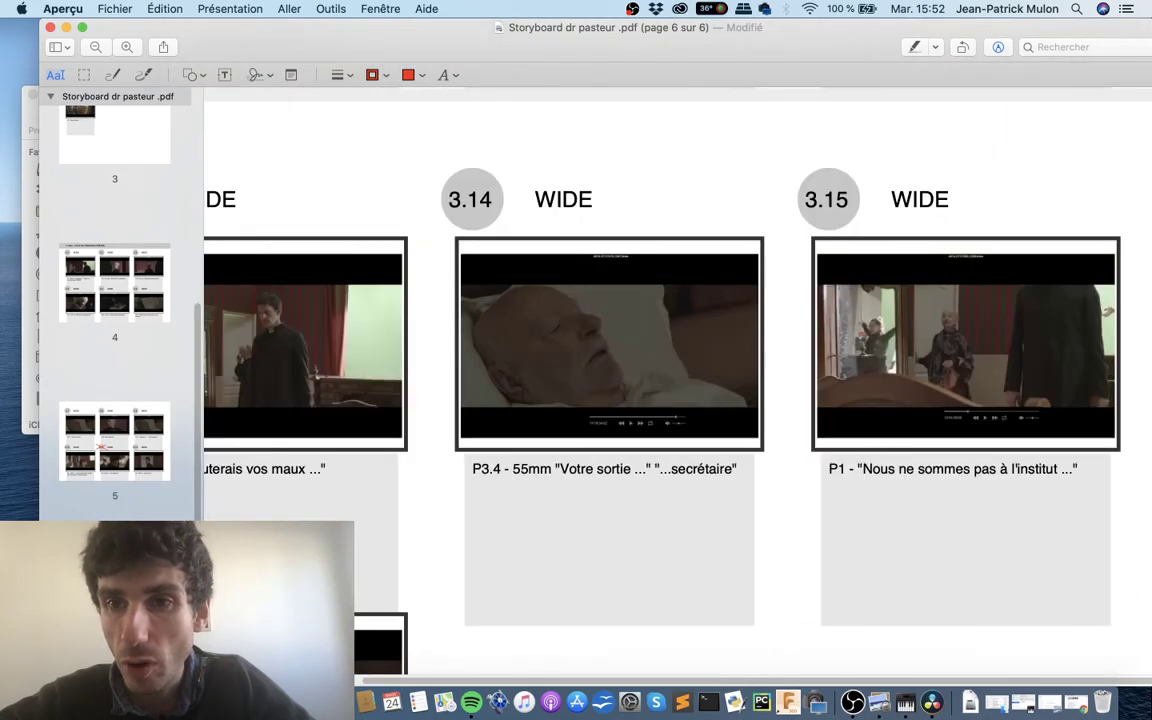
{"action": "scroll", "coordinate": [369, 557], "scroll_direction": "up", "scroll_amount": 2}
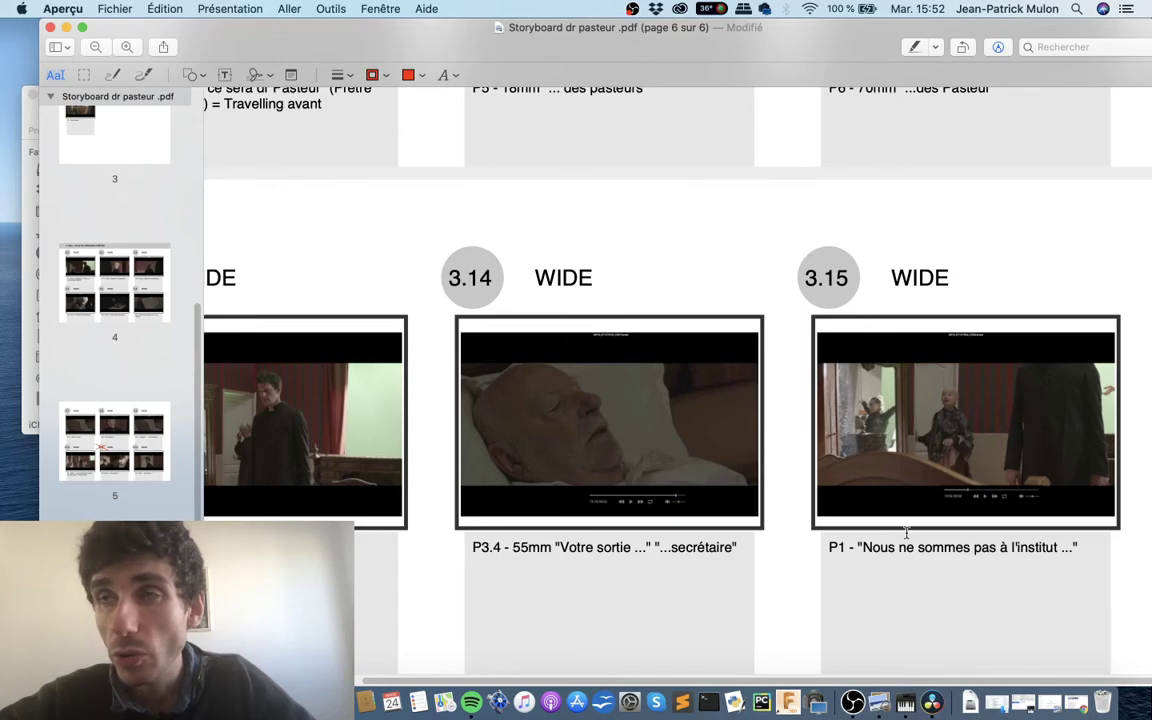
{"action": "scroll", "coordinate": [906, 533], "scroll_direction": "down", "scroll_amount": 2}
{"action": "scroll", "coordinate": [968, 490], "scroll_direction": "left", "scroll_amount": 4}
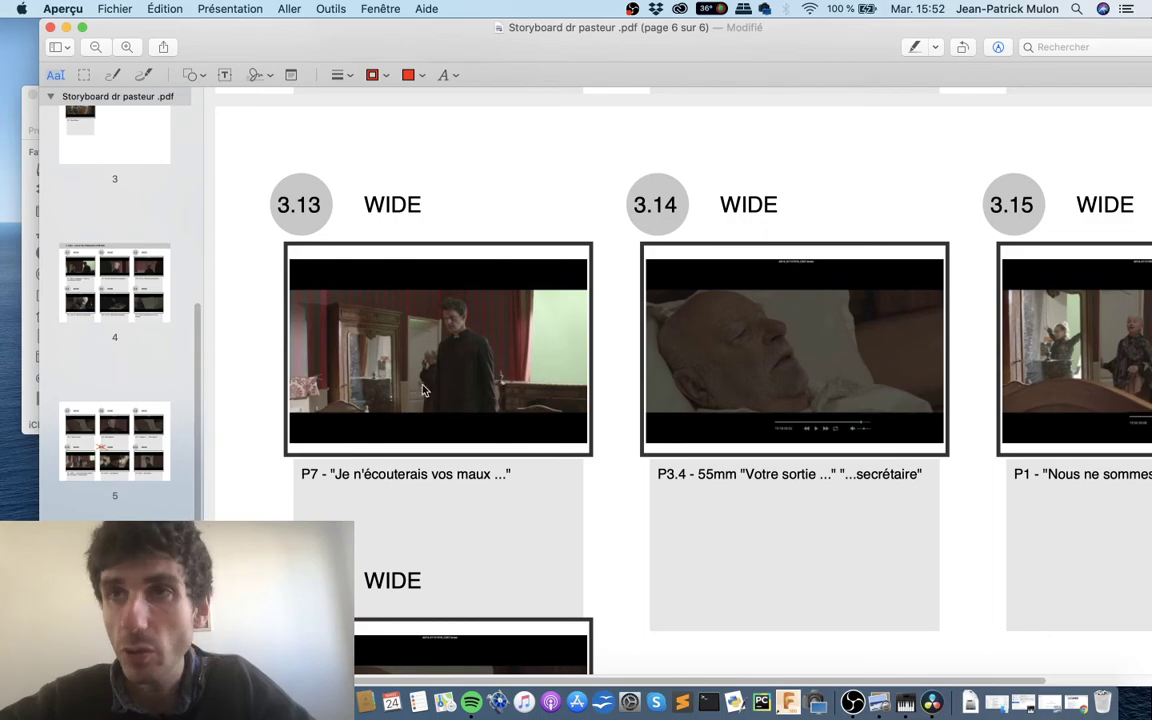
{"action": "scroll", "coordinate": [422, 390], "scroll_direction": "up", "scroll_amount": 2}
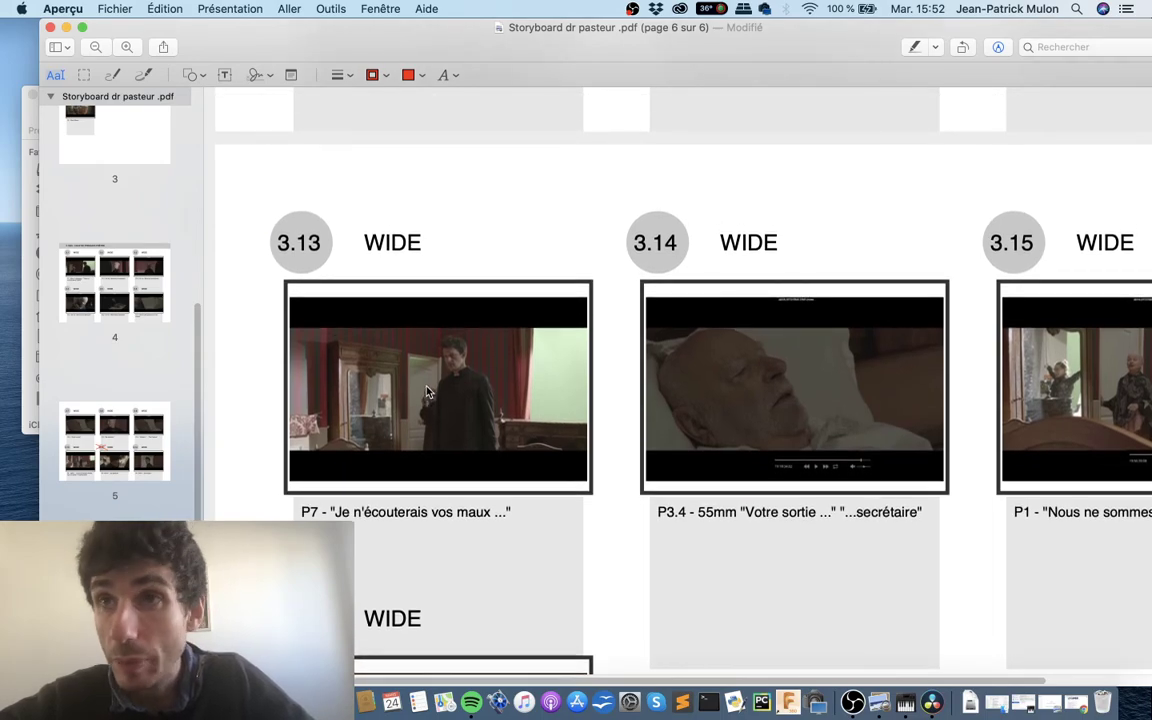
{"action": "scroll", "coordinate": [426, 390], "scroll_direction": "up", "scroll_amount": 8}
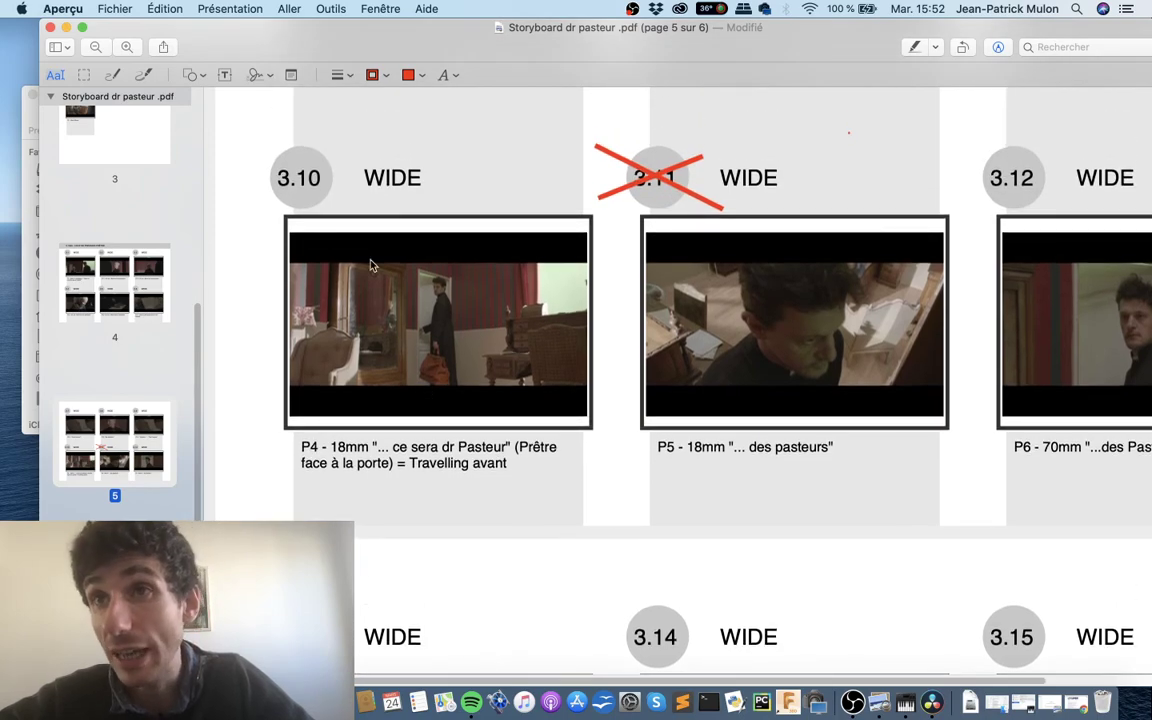
Step: Scroll up to the COUP DE PRESSION PRÊTRE header and shot 3.1 on page 4
{"action": "scroll", "coordinate": [370, 265], "scroll_direction": "up", "scroll_amount": 10}
{"action": "scroll", "coordinate": [366, 264], "scroll_direction": "left", "scroll_amount": 4}
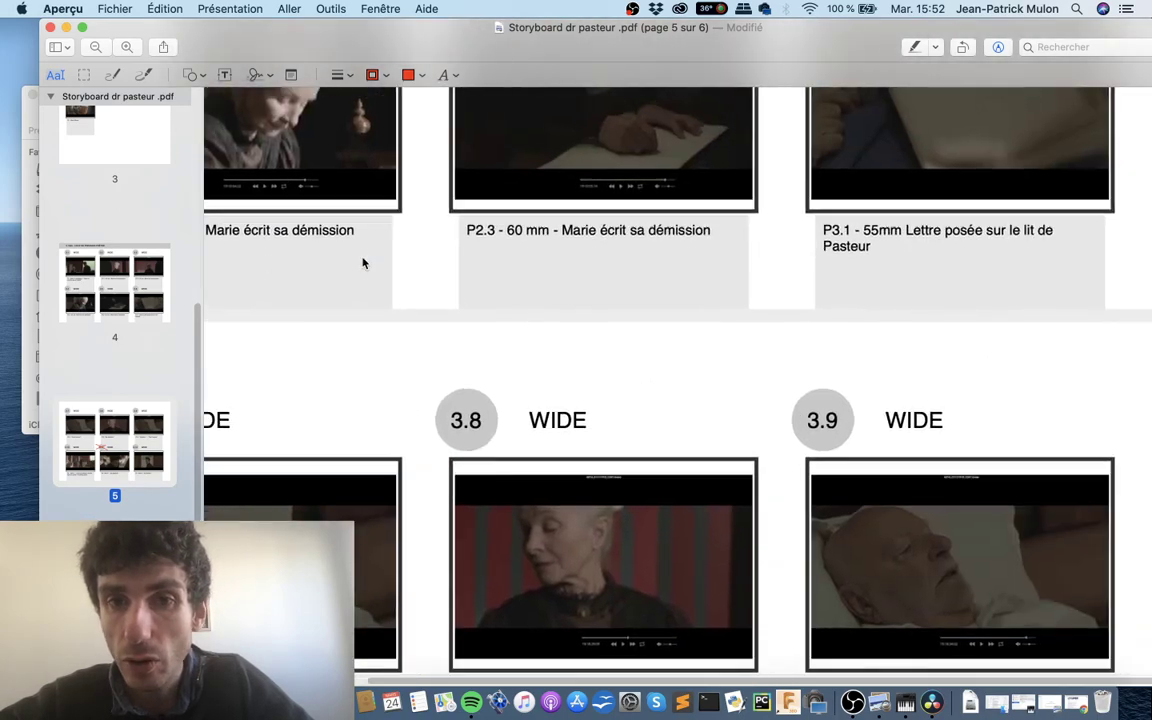
{"action": "scroll", "coordinate": [363, 263], "scroll_direction": "up", "scroll_amount": 4}
{"action": "scroll", "coordinate": [363, 263], "scroll_direction": "up", "scroll_amount": 6}
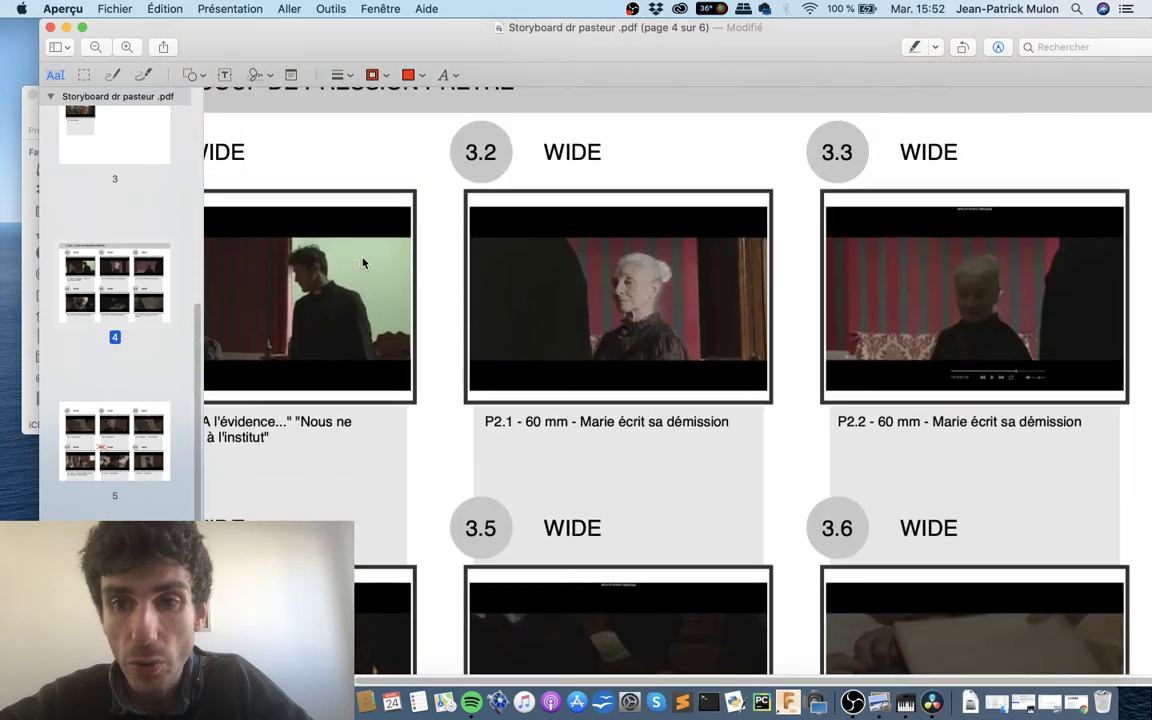
{"action": "scroll", "coordinate": [363, 263], "scroll_direction": "up", "scroll_amount": 2}
{"action": "scroll", "coordinate": [363, 263], "scroll_direction": "left", "scroll_amount": 4}
Step: Scroll down through the SQ3 shots to 3.16 WIDE on page 6
{"action": "scroll", "coordinate": [363, 260], "scroll_direction": "down", "scroll_amount": 3}
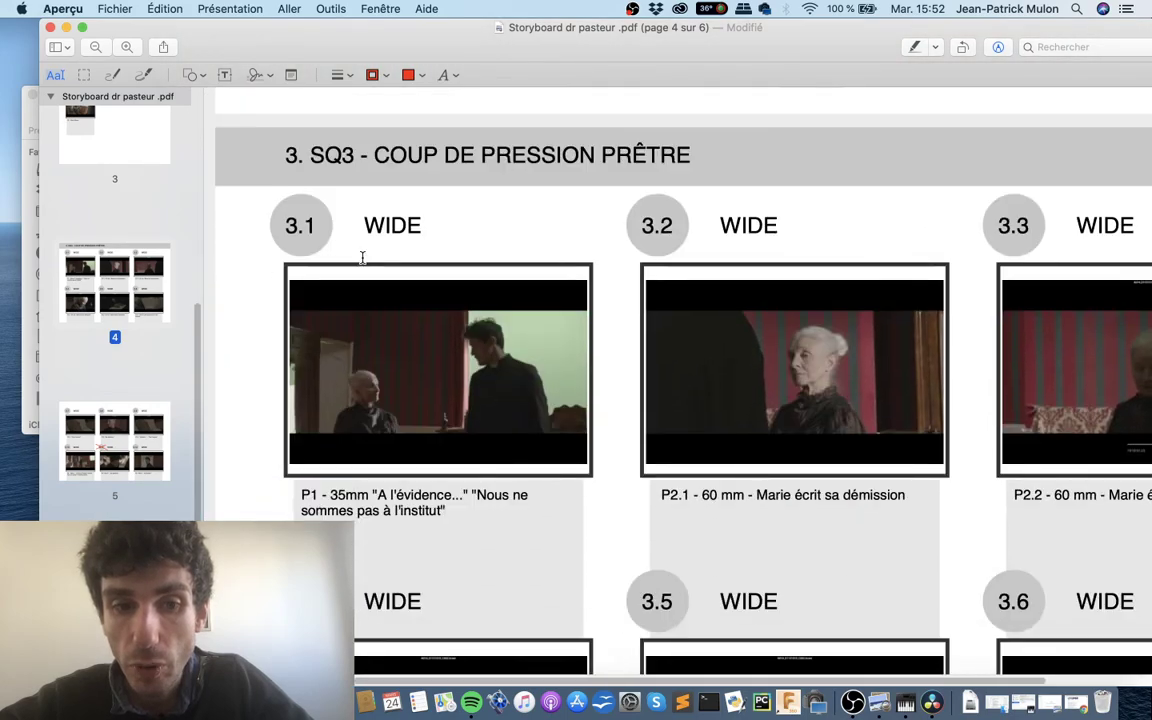
{"action": "scroll", "coordinate": [362, 258], "scroll_direction": "down", "scroll_amount": 1}
{"action": "scroll", "coordinate": [362, 258], "scroll_direction": "down", "scroll_amount": 3}
{"action": "scroll", "coordinate": [362, 258], "scroll_direction": "down", "scroll_amount": 5}
{"action": "scroll", "coordinate": [362, 258], "scroll_direction": "down", "scroll_amount": 6}
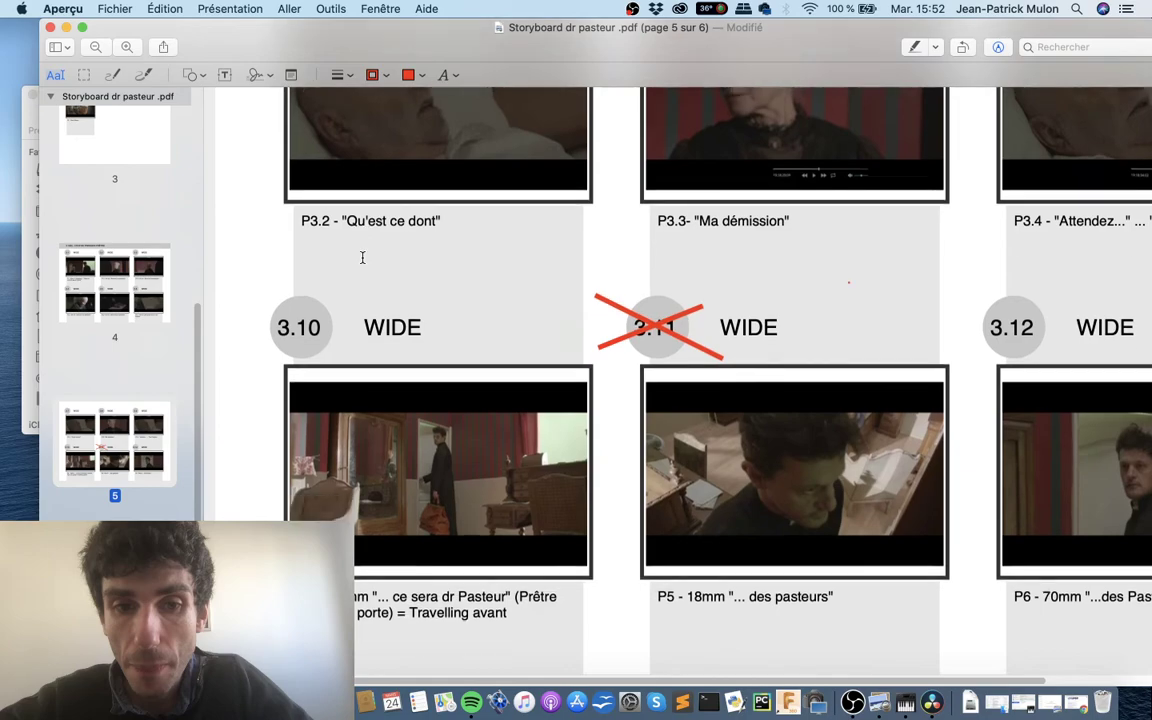
{"action": "scroll", "coordinate": [362, 258], "scroll_direction": "down", "scroll_amount": 3}
{"action": "scroll", "coordinate": [362, 258], "scroll_direction": "down", "scroll_amount": 3}
{"action": "scroll", "coordinate": [362, 258], "scroll_direction": "down", "scroll_amount": 5}
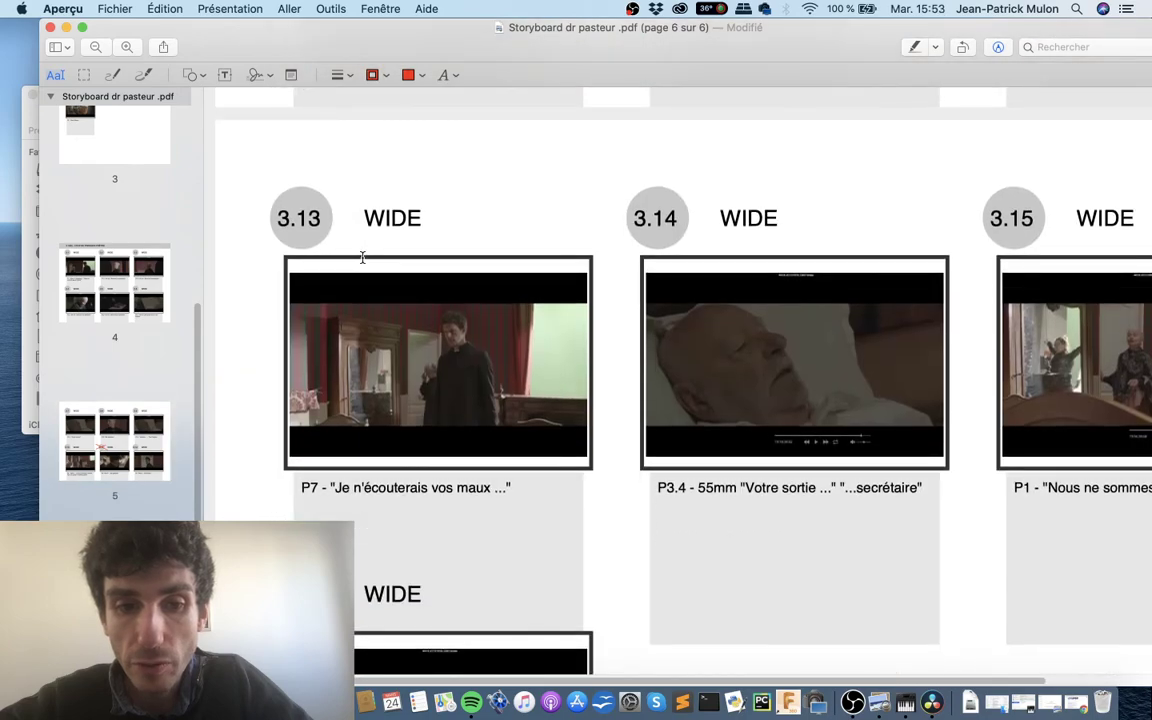
{"action": "scroll", "coordinate": [362, 258], "scroll_direction": "down", "scroll_amount": 4}
{"action": "scroll", "coordinate": [362, 258], "scroll_direction": "up", "scroll_amount": 6}
{"action": "scroll", "coordinate": [362, 258], "scroll_direction": "down", "scroll_amount": 7}
{"action": "scroll", "coordinate": [362, 258], "scroll_direction": "up", "scroll_amount": 1}
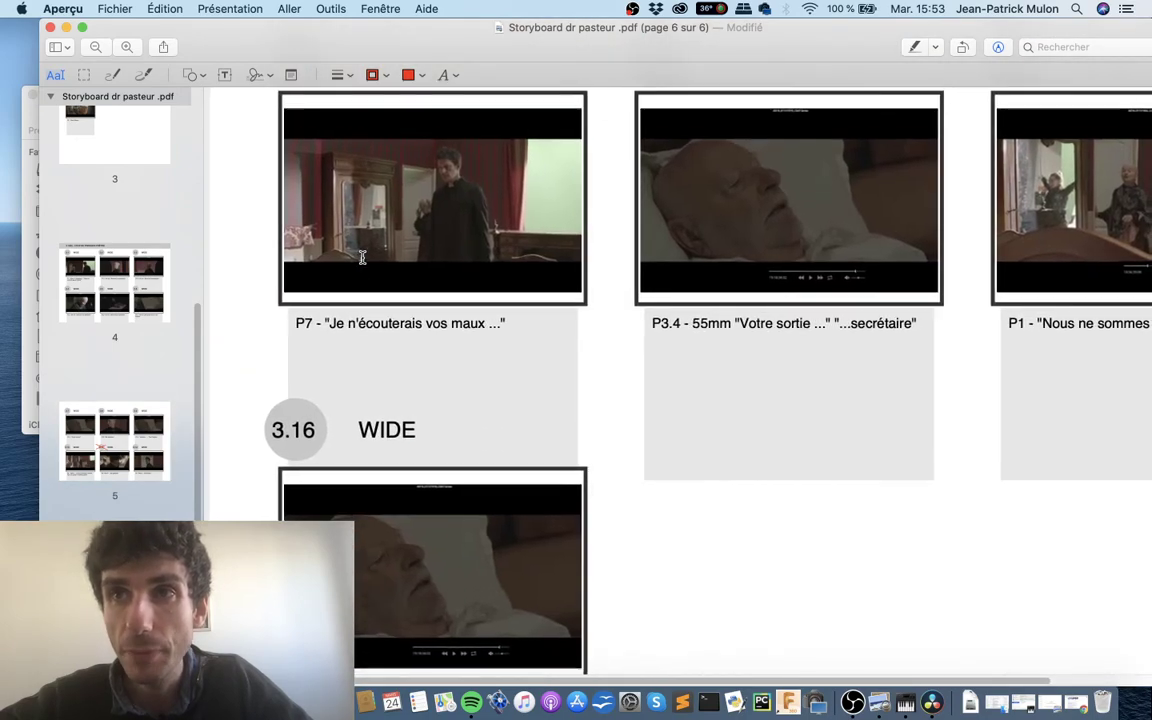
{"action": "scroll", "coordinate": [458, 233], "scroll_direction": "up", "scroll_amount": 5}
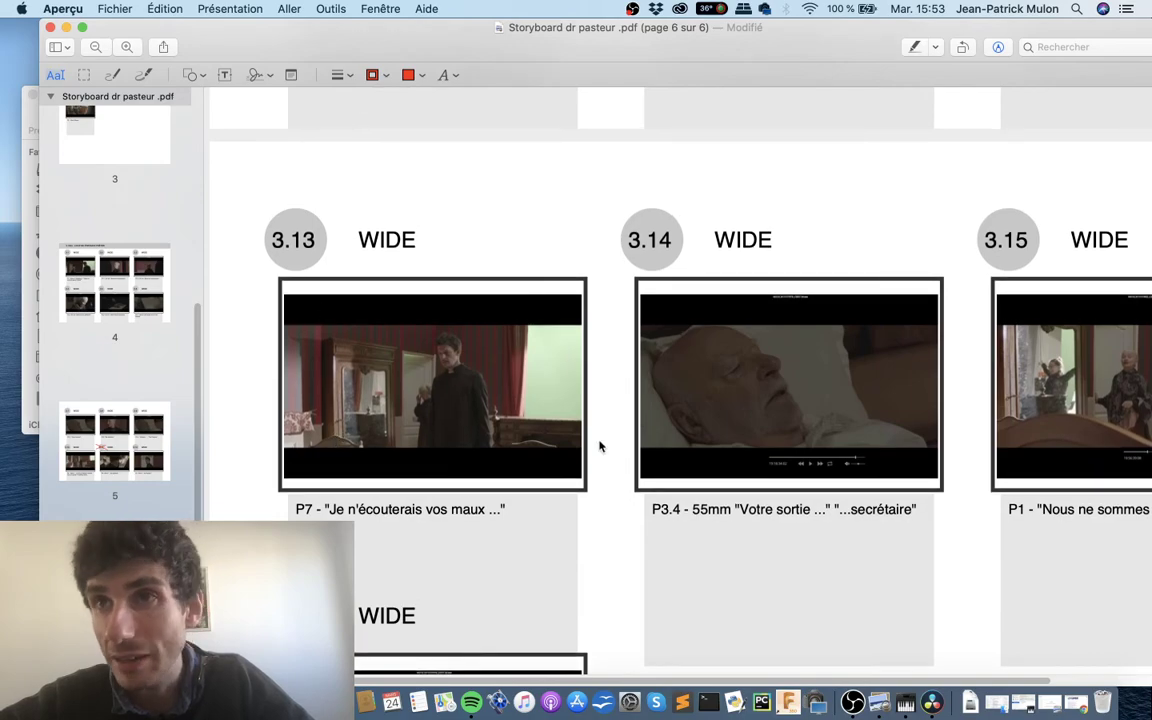
{"action": "scroll", "coordinate": [419, 442], "scroll_direction": "down", "scroll_amount": 5}
{"action": "scroll", "coordinate": [419, 442], "scroll_direction": "up", "scroll_amount": 5}
{"action": "scroll", "coordinate": [419, 442], "scroll_direction": "down", "scroll_amount": 2}
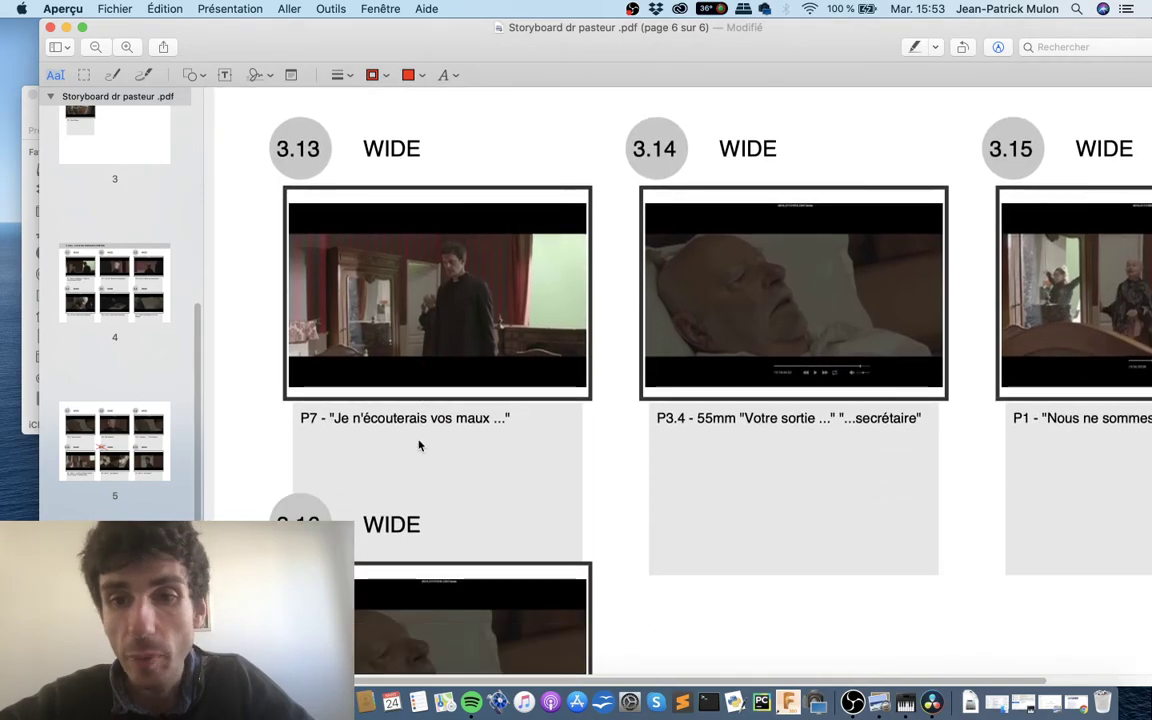
{"action": "scroll", "coordinate": [418, 445], "scroll_direction": "down", "scroll_amount": 4}
Step: Switch to DaVinci Resolve and load clip A005_01170054_C047 in the source viewer
{"action": "scroll", "coordinate": [419, 445], "scroll_direction": "up", "scroll_amount": 2}
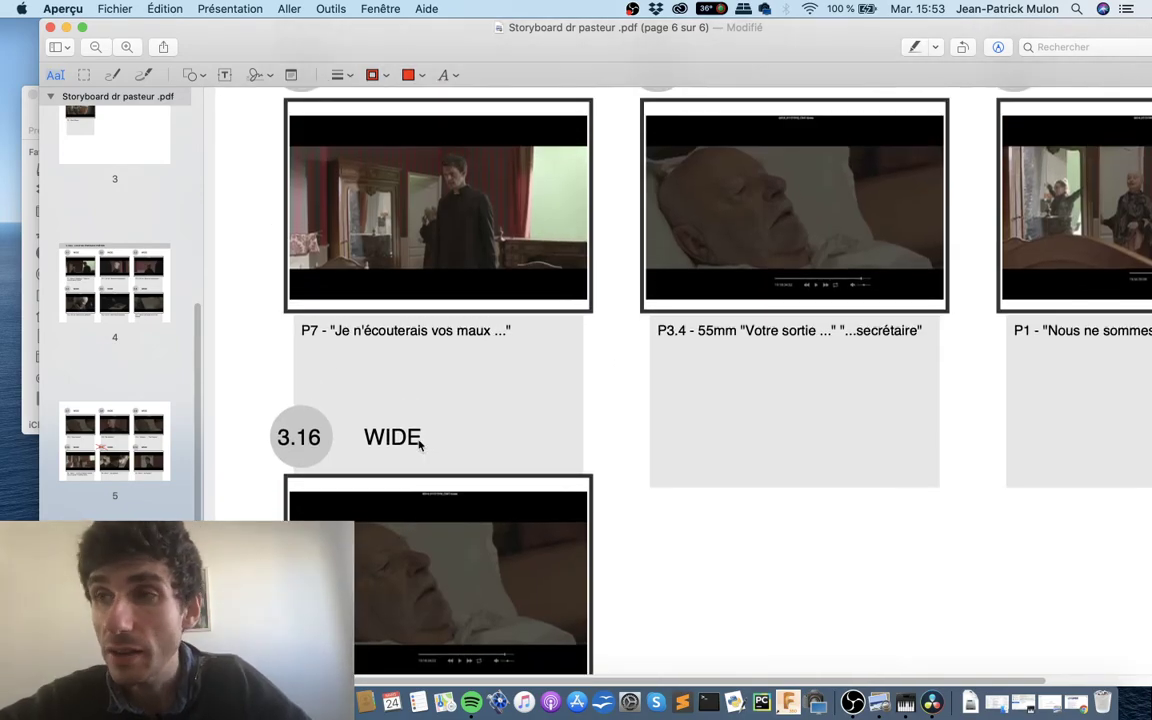
{"action": "key", "text": "ctrl+Right"}
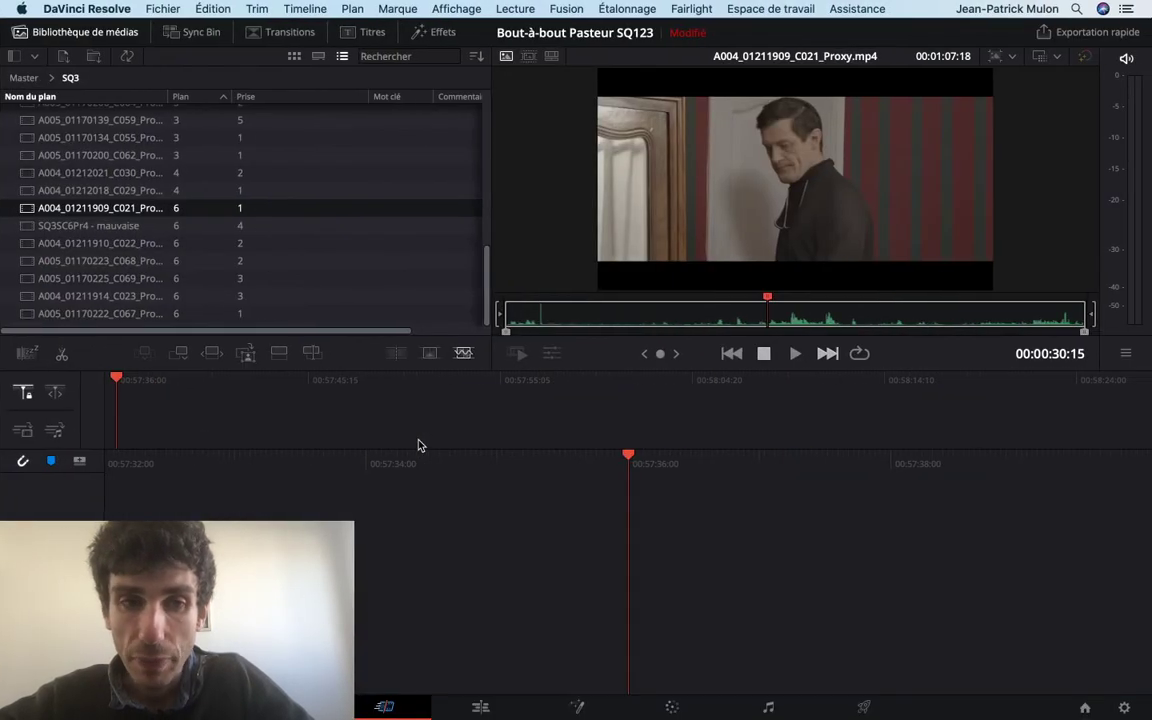
{"action": "scroll", "coordinate": [347, 218], "scroll_direction": "up", "scroll_amount": 3}
{"action": "scroll", "coordinate": [347, 218], "scroll_direction": "up", "scroll_amount": 3}
{"action": "scroll", "coordinate": [347, 218], "scroll_direction": "up", "scroll_amount": 2}
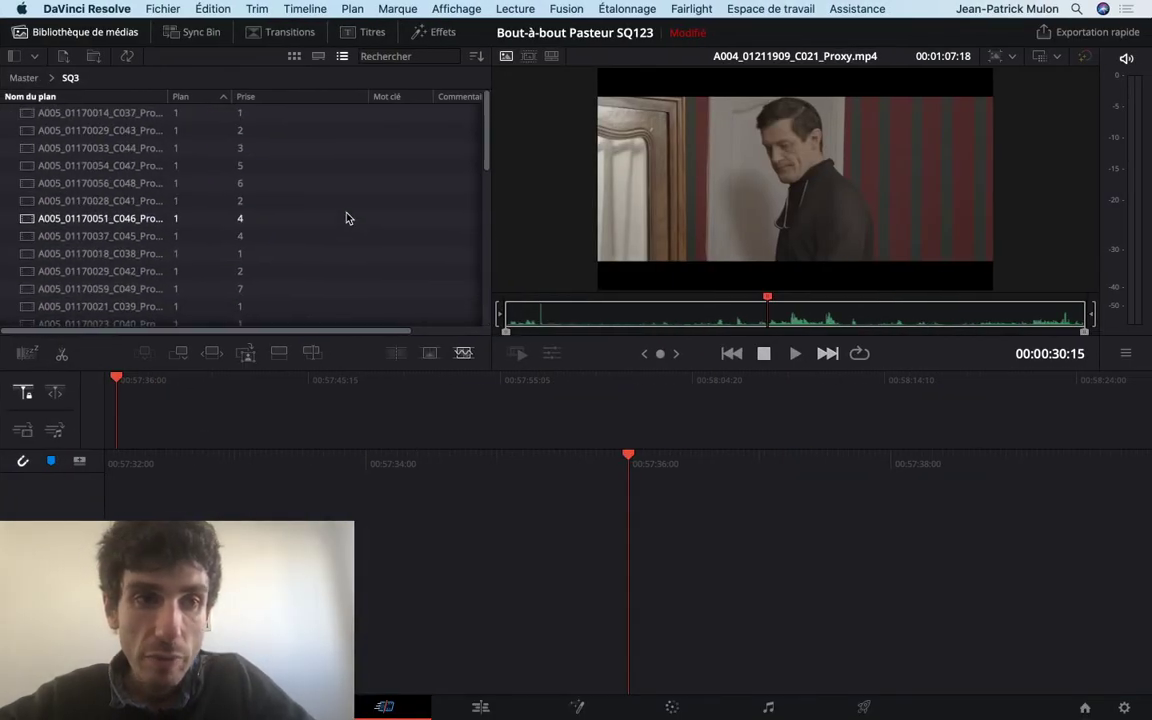
{"action": "scroll", "coordinate": [347, 218], "scroll_direction": "up", "scroll_amount": 2}
{"action": "scroll", "coordinate": [347, 218], "scroll_direction": "down", "scroll_amount": 3}
{"action": "scroll", "coordinate": [280, 226], "scroll_direction": "down", "scroll_amount": 3}
{"action": "left_click", "coordinate": [162, 245]}
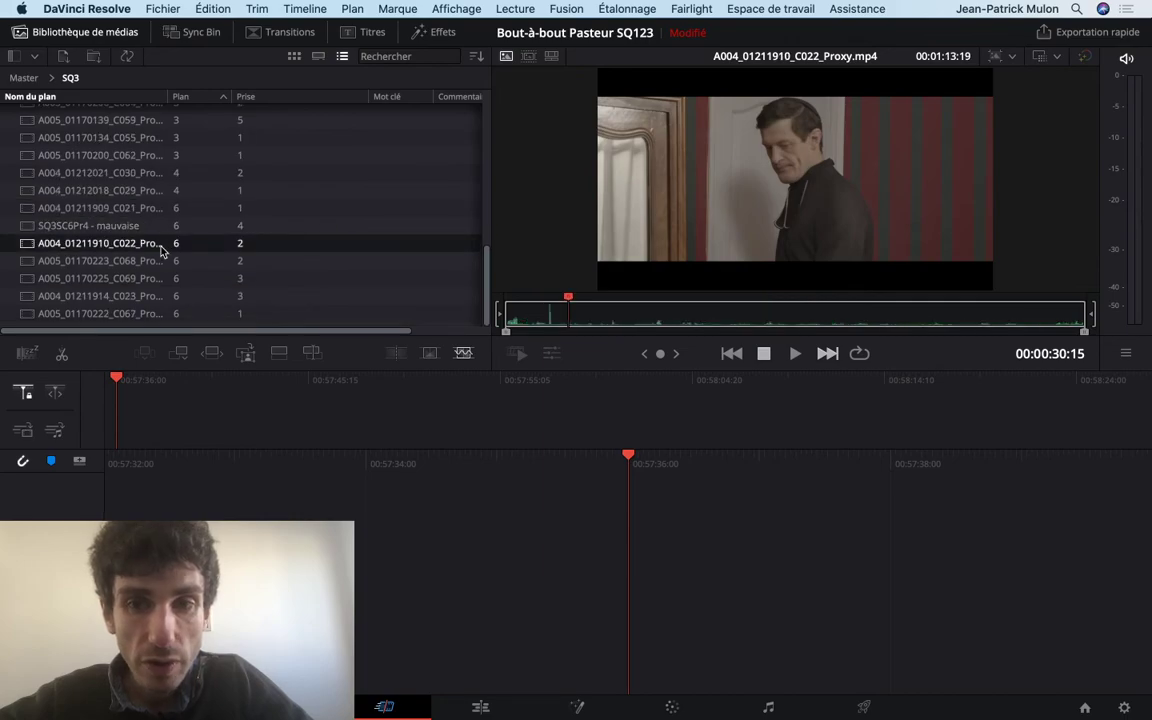
{"action": "left_click", "coordinate": [152, 293]}
{"action": "scroll", "coordinate": [155, 250], "scroll_direction": "up", "scroll_amount": 5}
{"action": "left_click", "coordinate": [158, 150]}
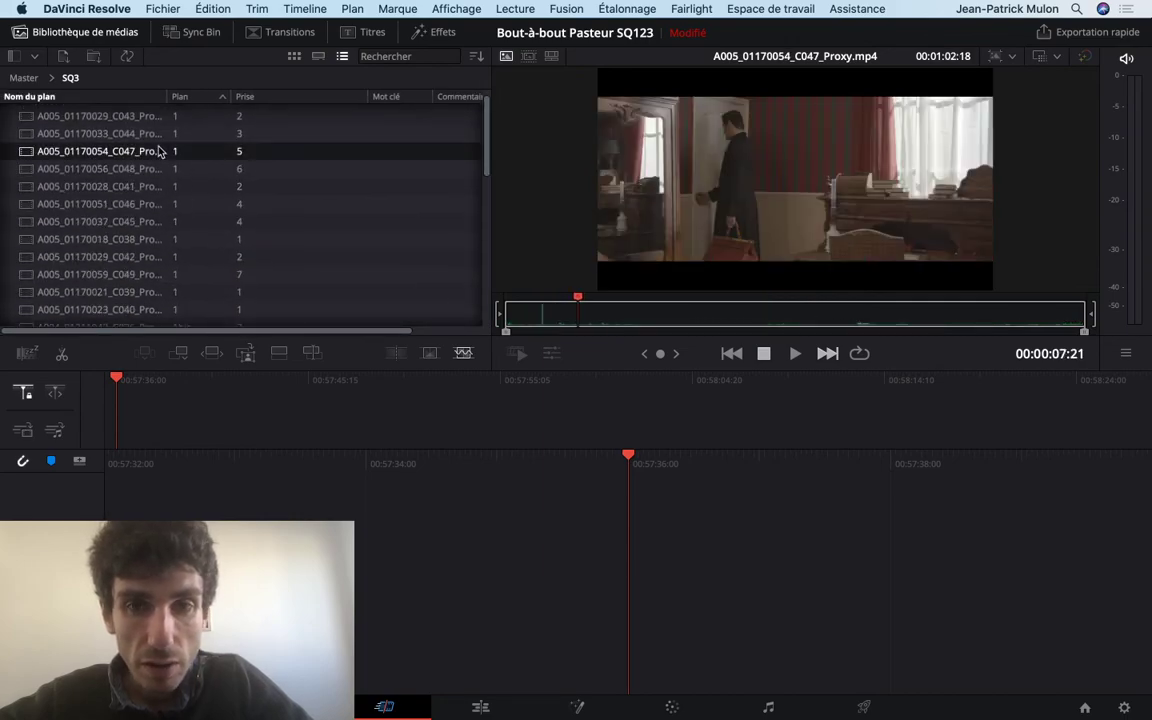
Step: Scrub C047 back to about 27 seconds and play it from there
{"action": "left_click_drag", "start_coordinate": [724, 320], "coordinate": [903, 328]}
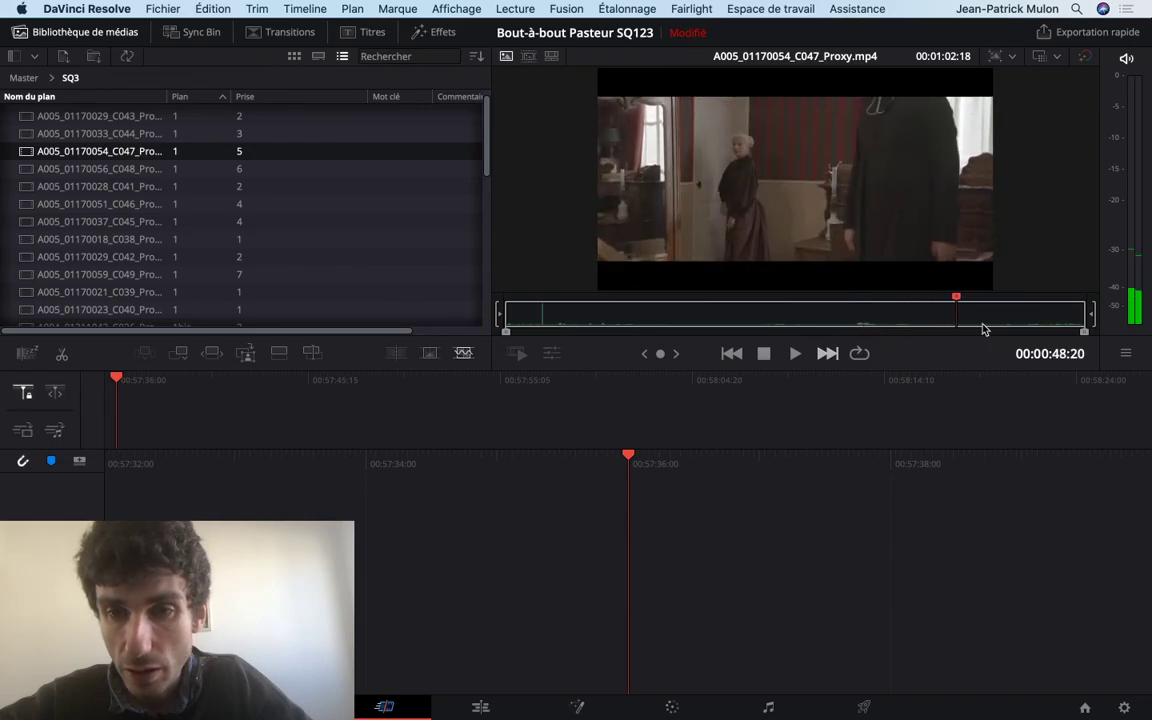
{"action": "mouse_move", "coordinate": [983, 329]}
{"action": "left_mouse_down"}
{"action": "mouse_move", "coordinate": [1025, 338]}
{"action": "mouse_move", "coordinate": [818, 320]}
{"action": "left_mouse_up"}
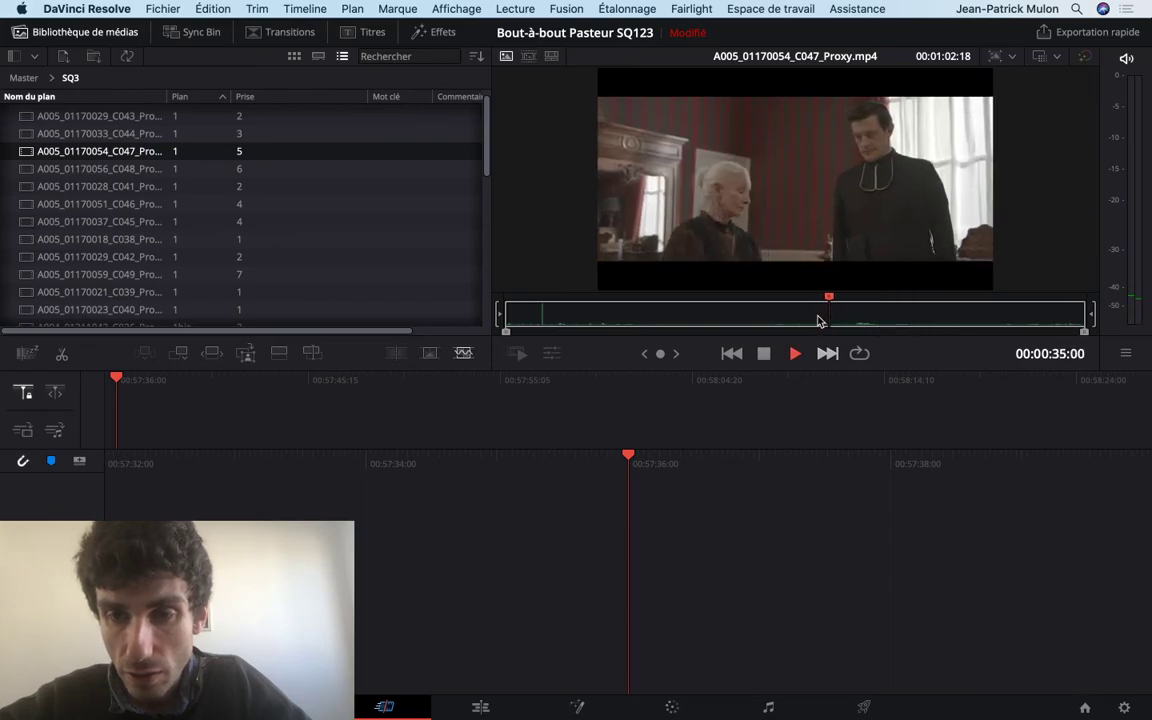
{"action": "left_click_drag", "start_coordinate": [818, 320], "coordinate": [762, 321]}
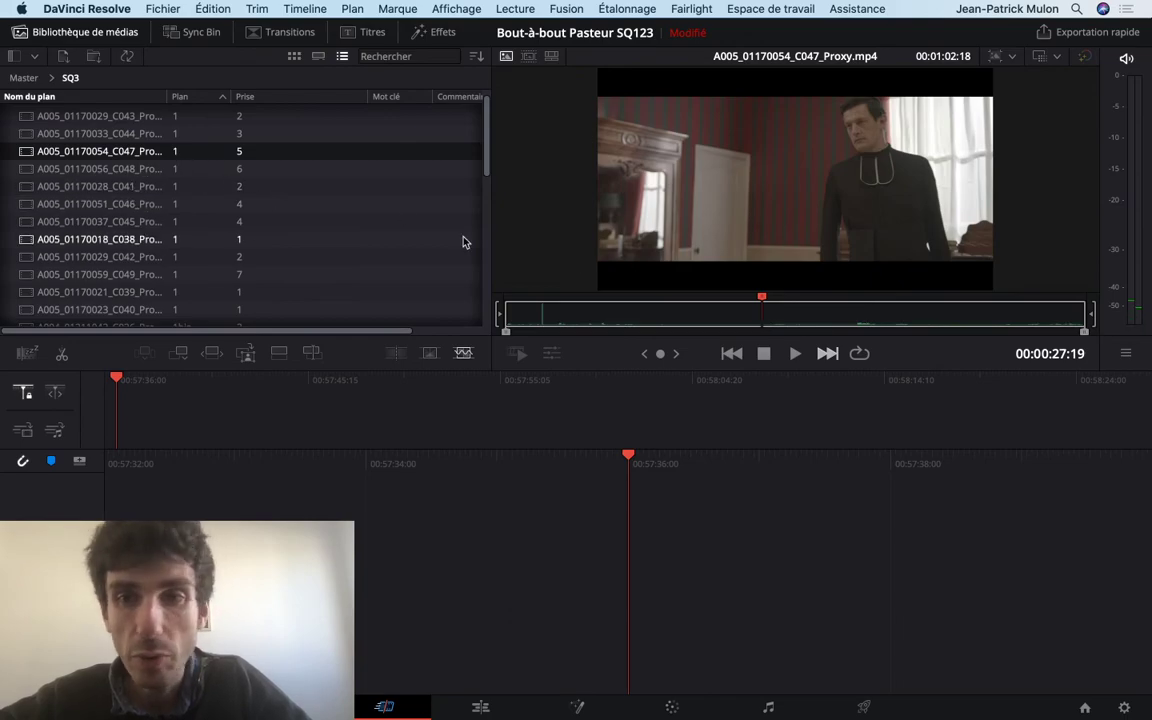
{"action": "key", "text": "space"}
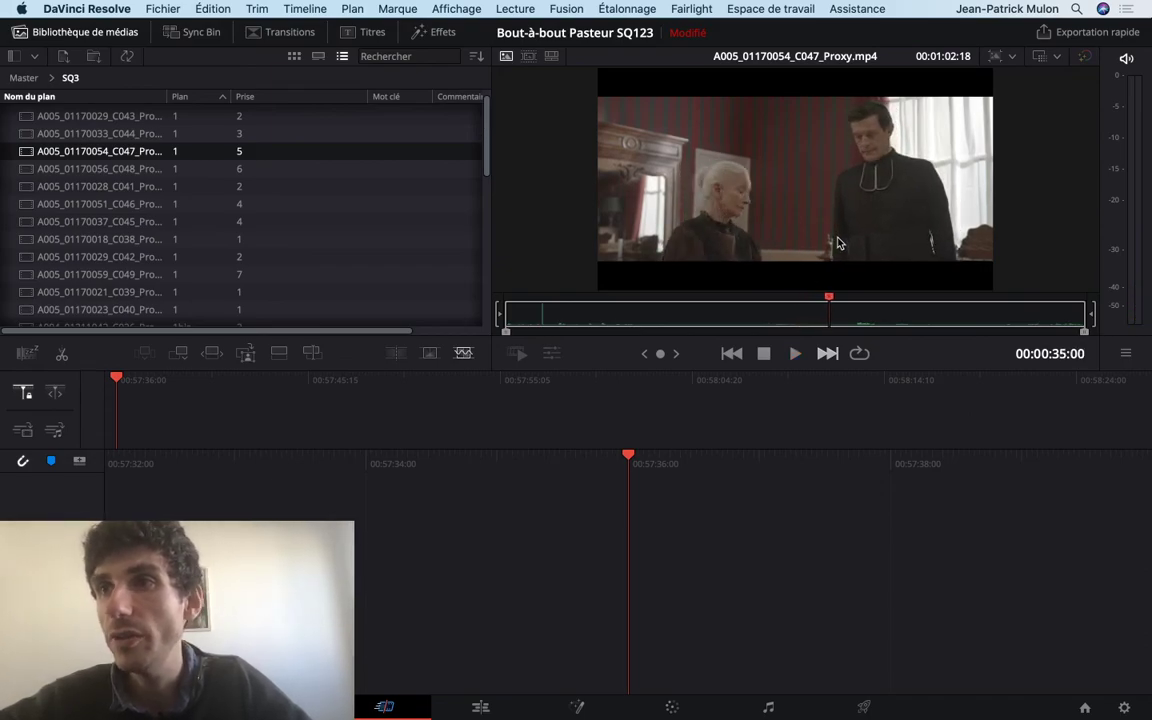
Step: Back in the storyboard PDF, finish the red 'Plan 1' note under shot 3.13's P7 caption
{"action": "key", "text": "super+Tab"}
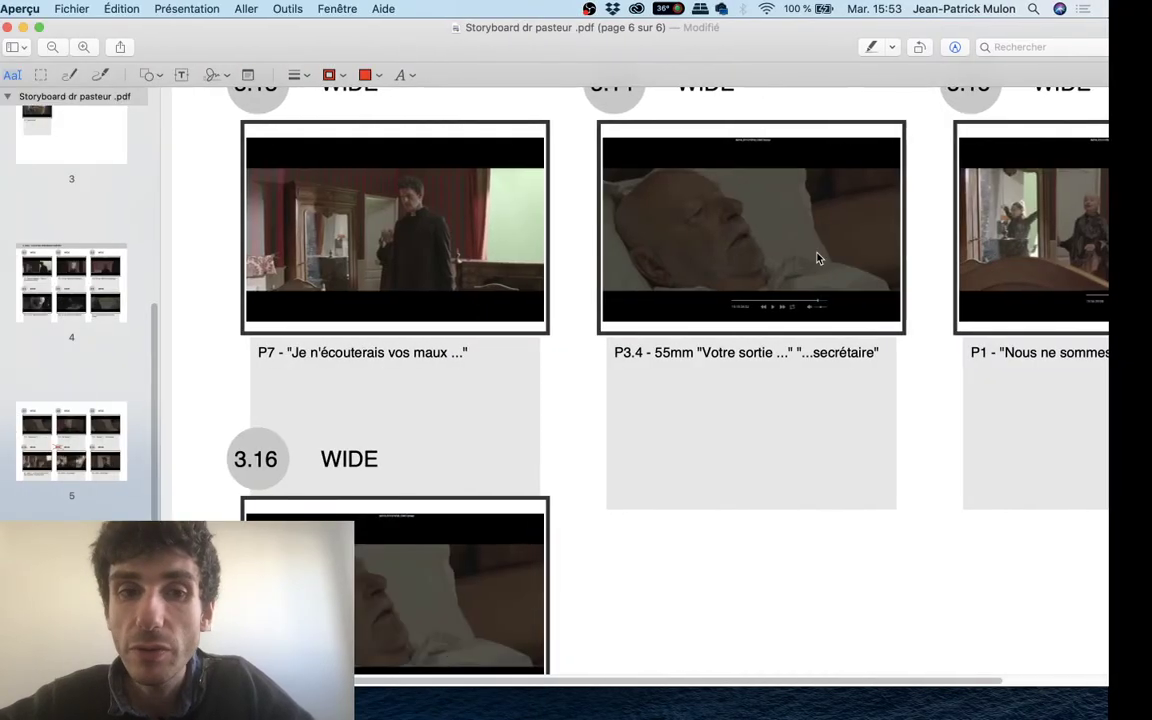
{"action": "scroll", "coordinate": [630, 384], "scroll_direction": "up", "scroll_amount": 2}
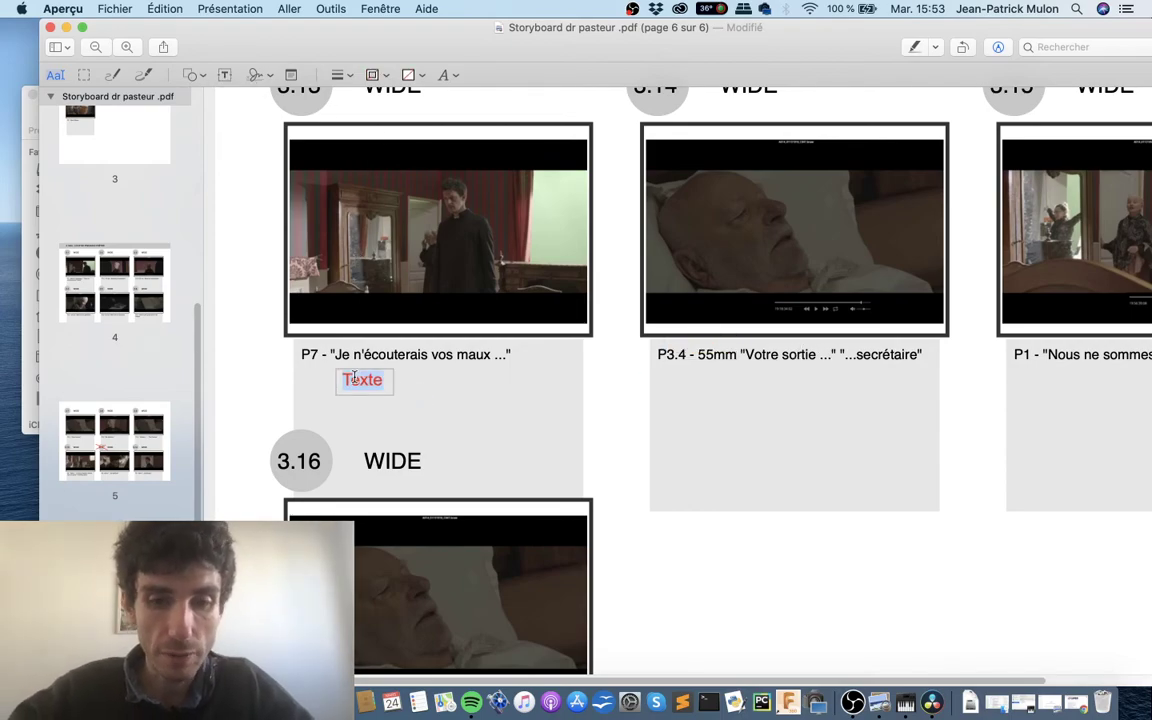
{"action": "type", "text": "Plan 1"}
{"action": "left_click", "coordinate": [436, 413]}
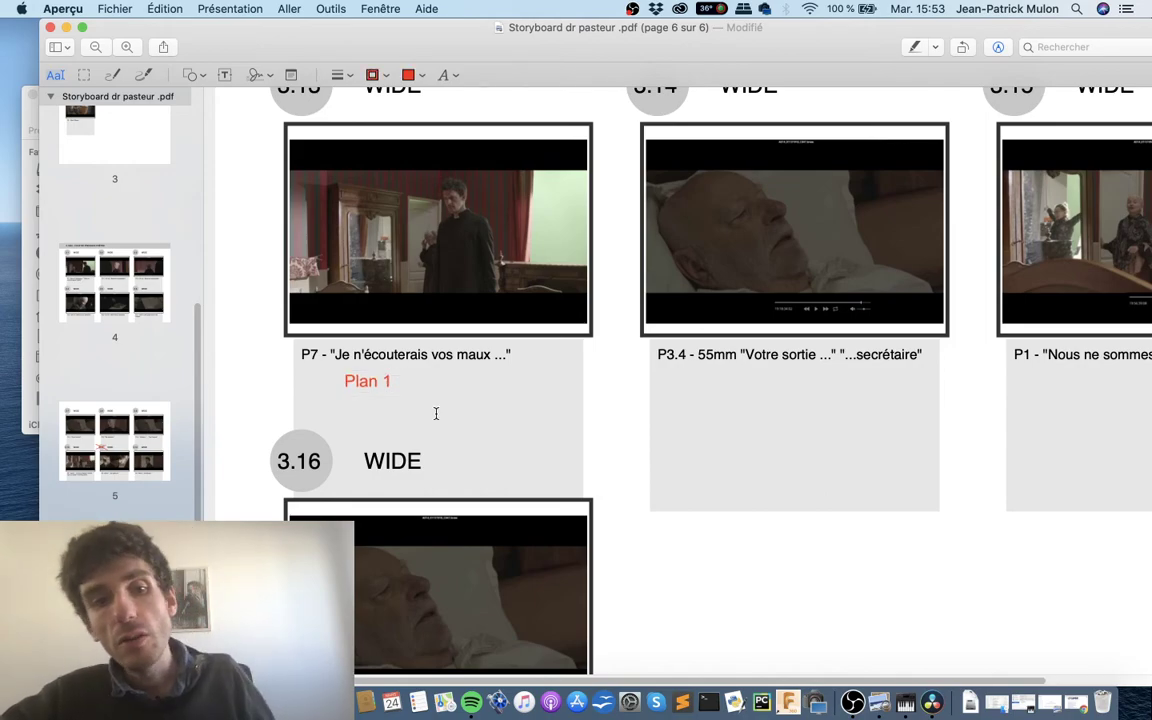
Step: Scroll the storyboard back up toward page 4, then switch to DaVinci Resolve
{"action": "scroll", "coordinate": [635, 398], "scroll_direction": "down", "scroll_amount": 2}
{"action": "scroll", "coordinate": [635, 398], "scroll_direction": "up", "scroll_amount": 3}
{"action": "scroll", "coordinate": [634, 396], "scroll_direction": "down", "scroll_amount": 2}
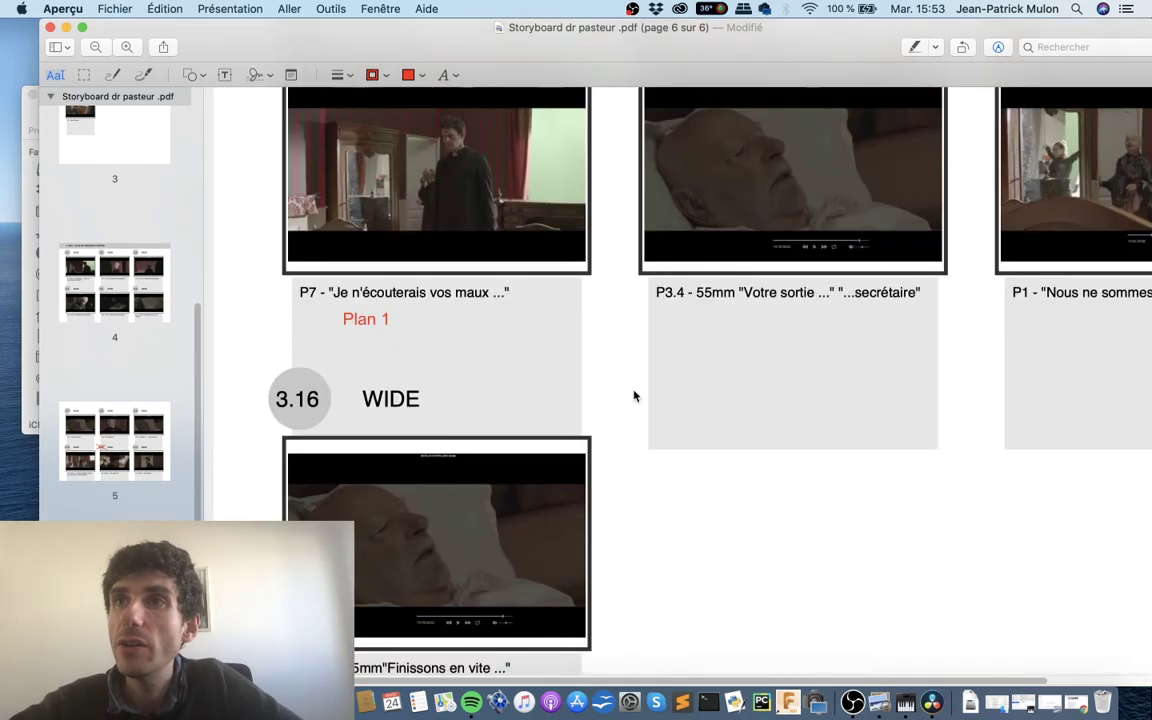
{"action": "scroll", "coordinate": [634, 396], "scroll_direction": "up", "scroll_amount": 10}
{"action": "scroll", "coordinate": [634, 396], "scroll_direction": "up", "scroll_amount": 5}
{"action": "scroll", "coordinate": [634, 396], "scroll_direction": "up", "scroll_amount": 5}
{"action": "scroll", "coordinate": [634, 396], "scroll_direction": "up", "scroll_amount": 10}
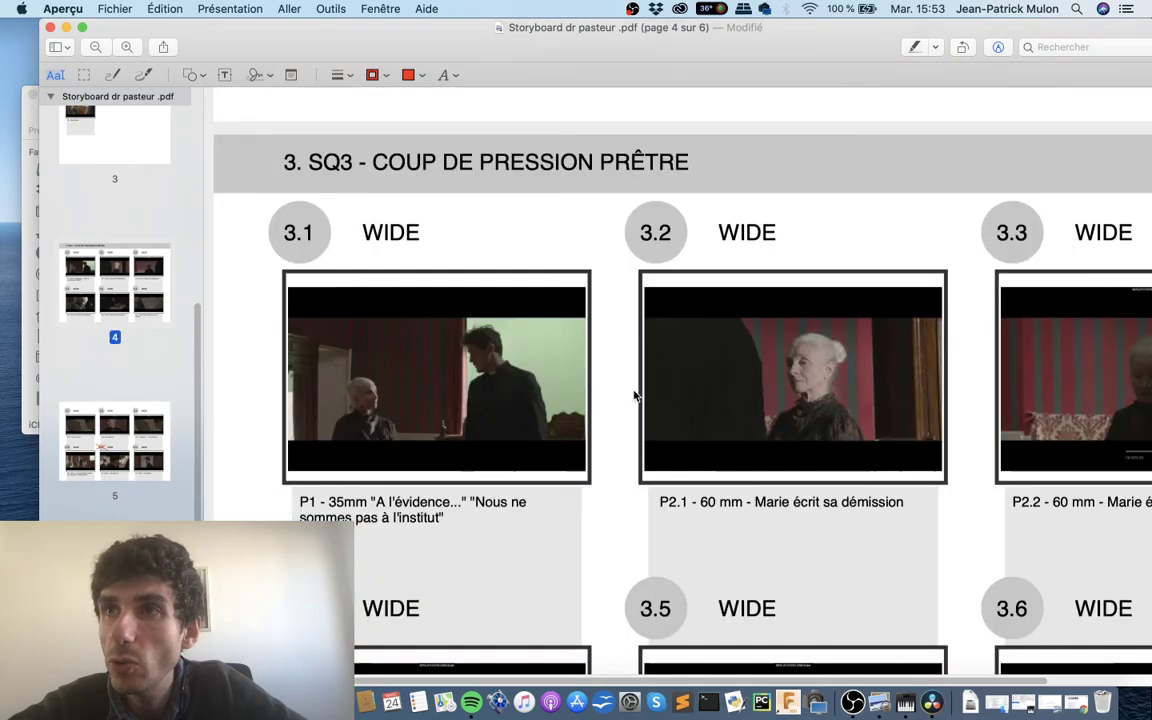
{"action": "scroll", "coordinate": [634, 396], "scroll_direction": "up", "scroll_amount": 7}
{"action": "scroll", "coordinate": [634, 396], "scroll_direction": "down", "scroll_amount": 8}
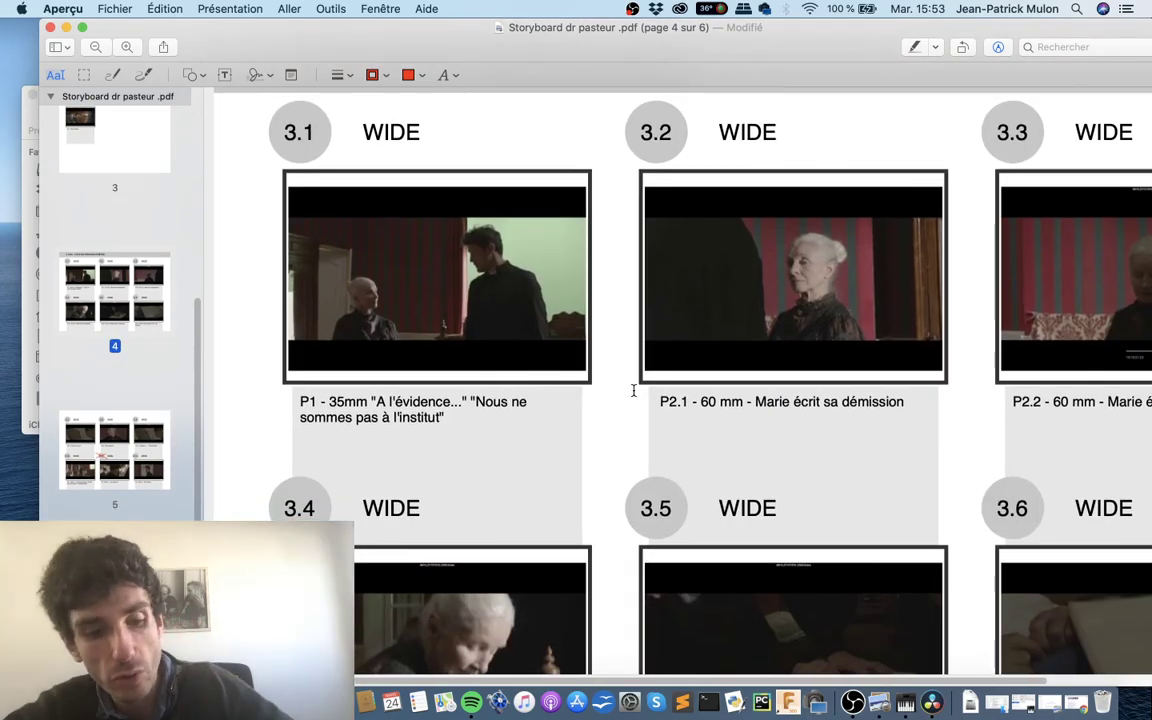
{"action": "key", "text": "ctrl+Right"}
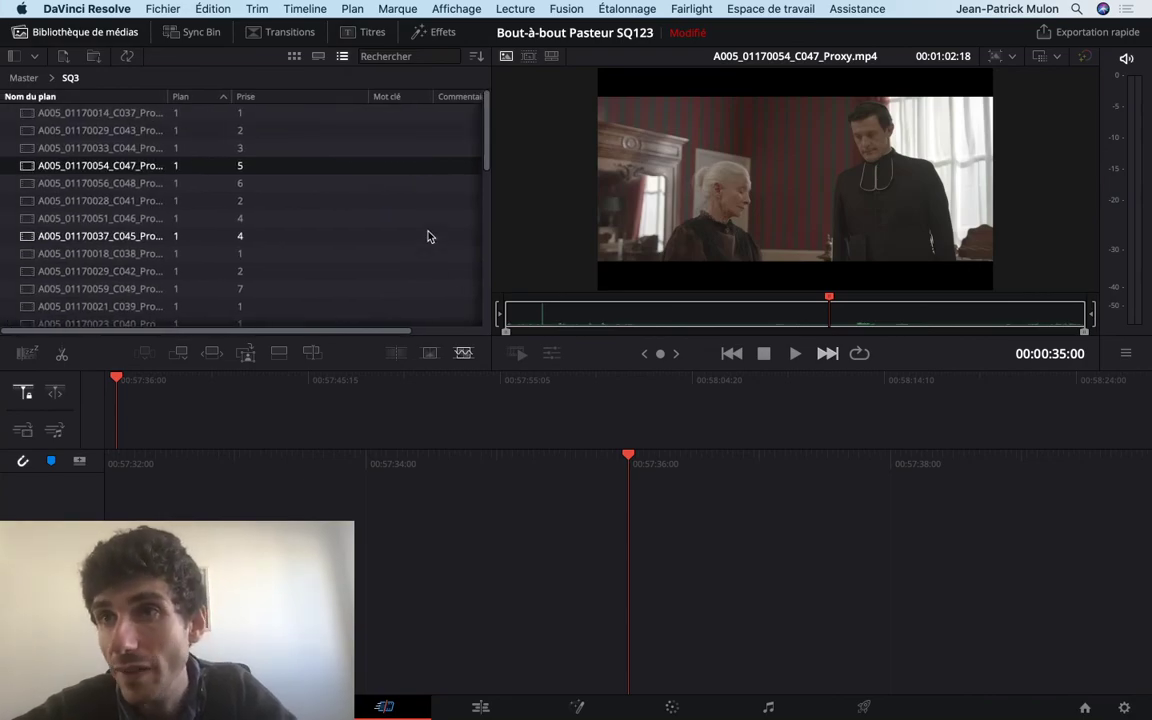
Step: Preview clip C048 from the SQ3 bin in the viewer
{"action": "scroll", "coordinate": [427, 236], "scroll_direction": "down", "scroll_amount": 5}
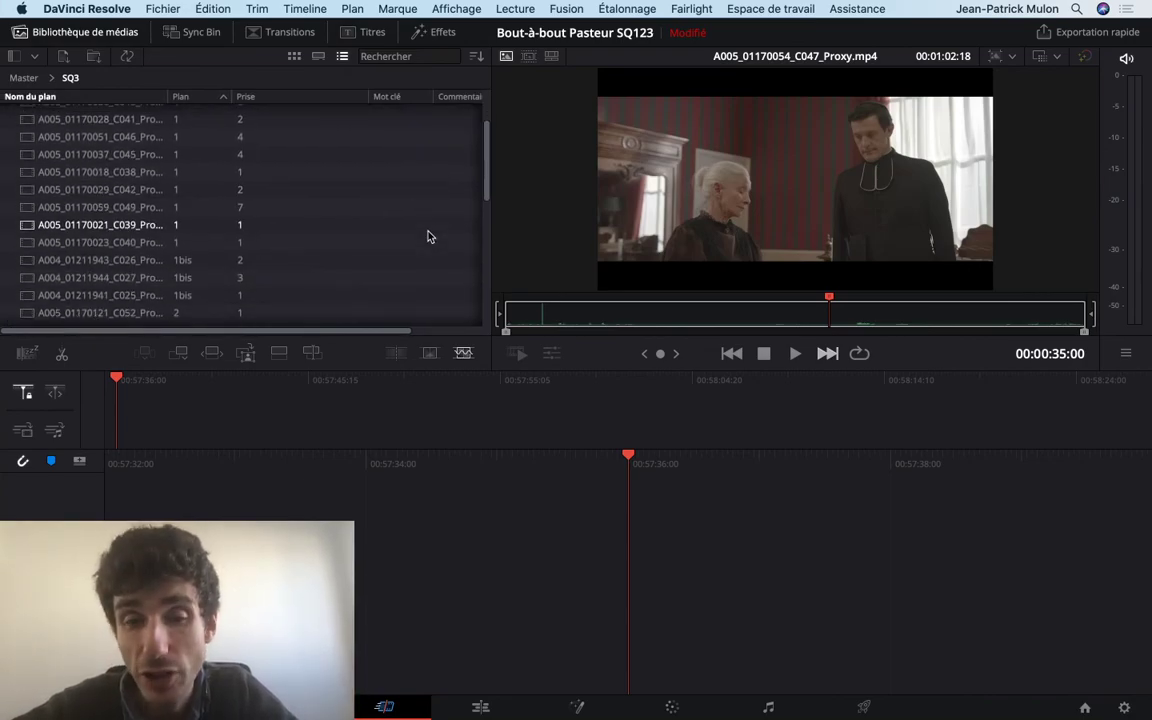
{"action": "scroll", "coordinate": [427, 236], "scroll_direction": "up", "scroll_amount": 4}
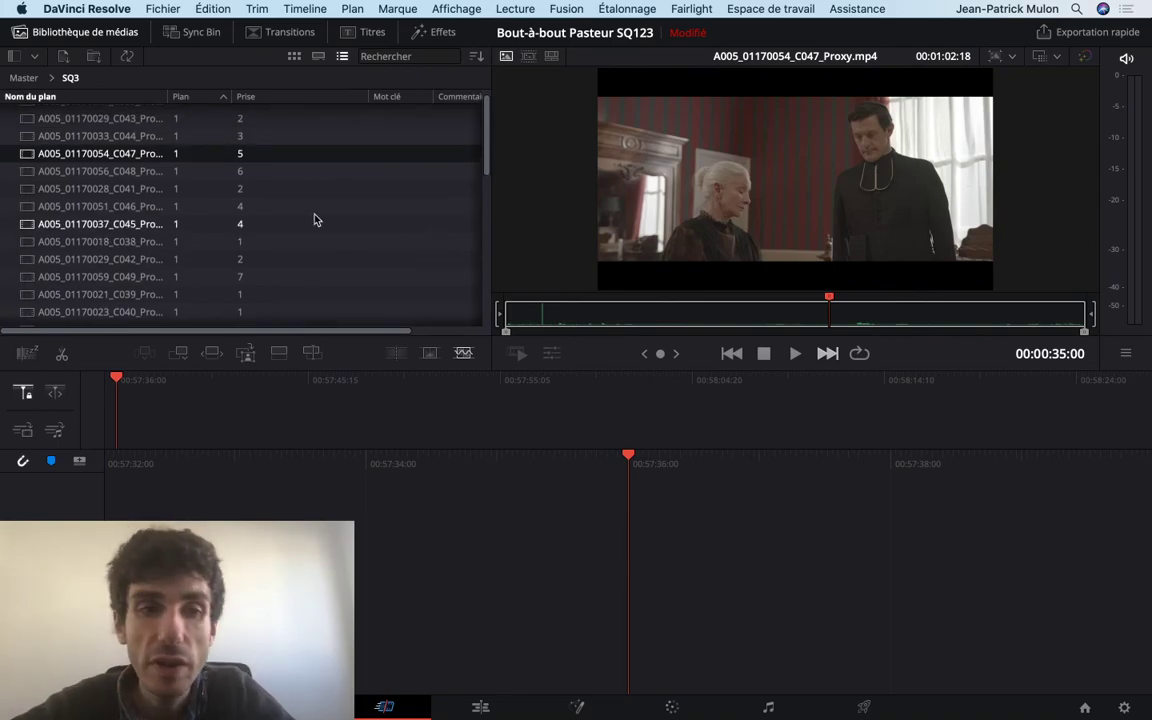
{"action": "scroll", "coordinate": [316, 218], "scroll_direction": "up", "scroll_amount": 1}
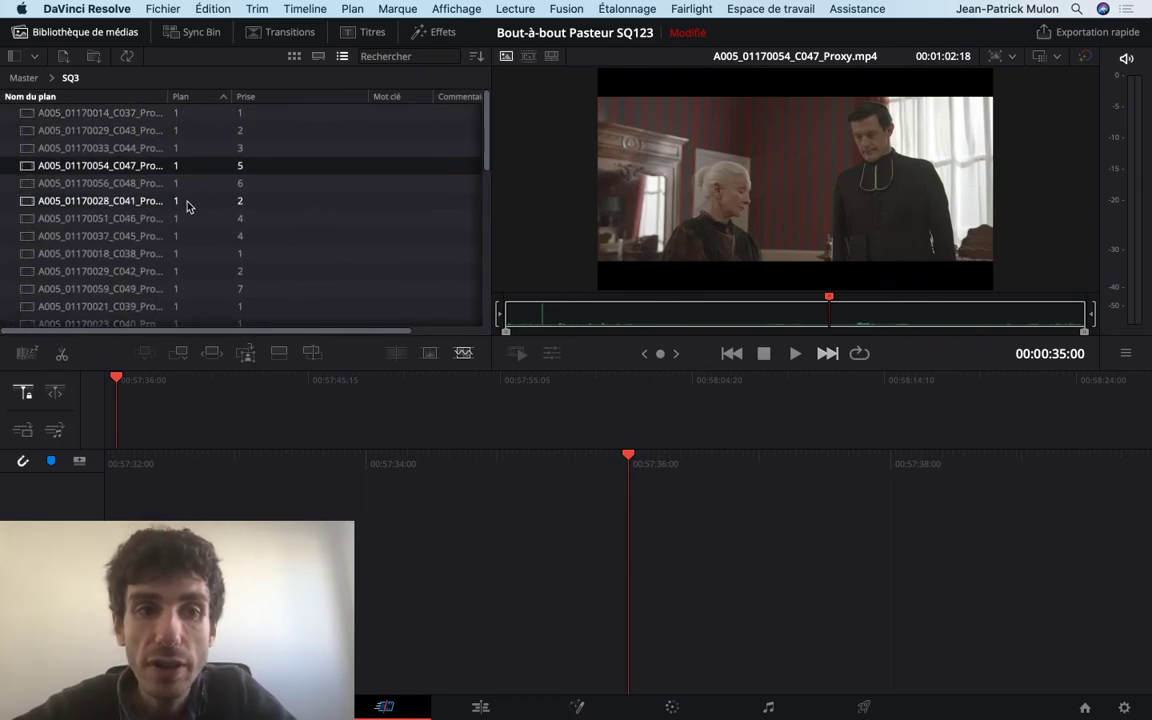
{"action": "left_click", "coordinate": [156, 185]}
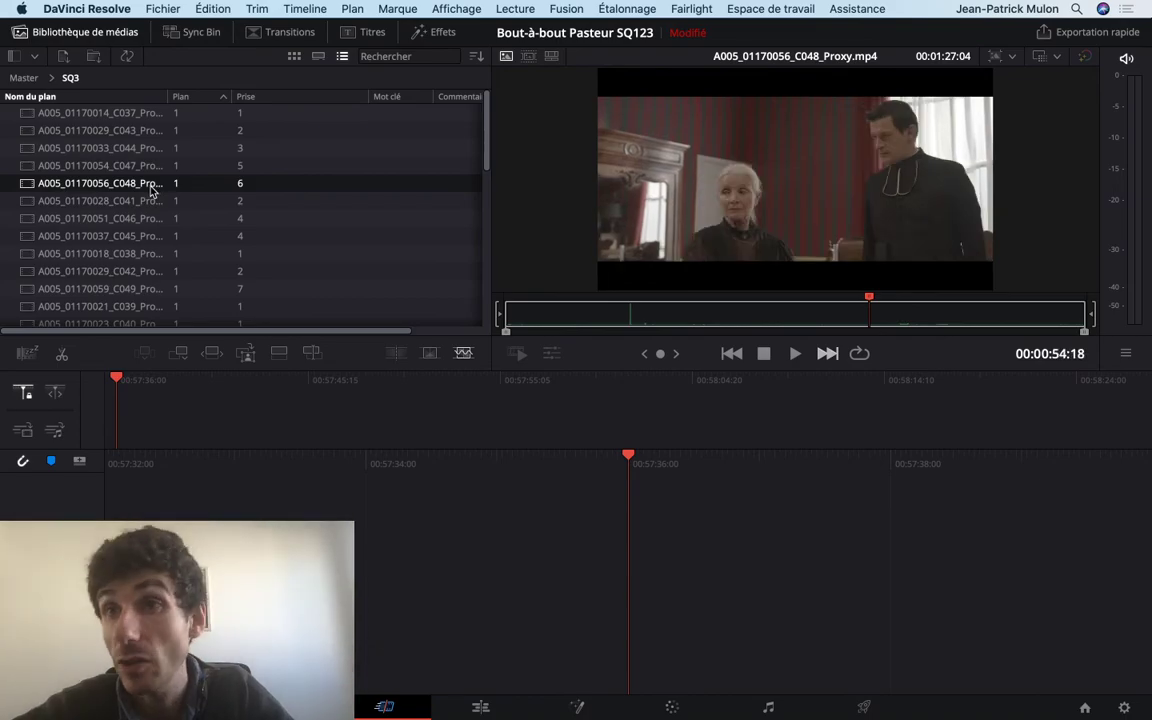
Step: Open the SQ1 bin, compare clips C045 and C049, and preview A004_01212155_C048
{"action": "left_click", "coordinate": [20, 86]}
{"action": "double_click", "coordinate": [49, 115]}
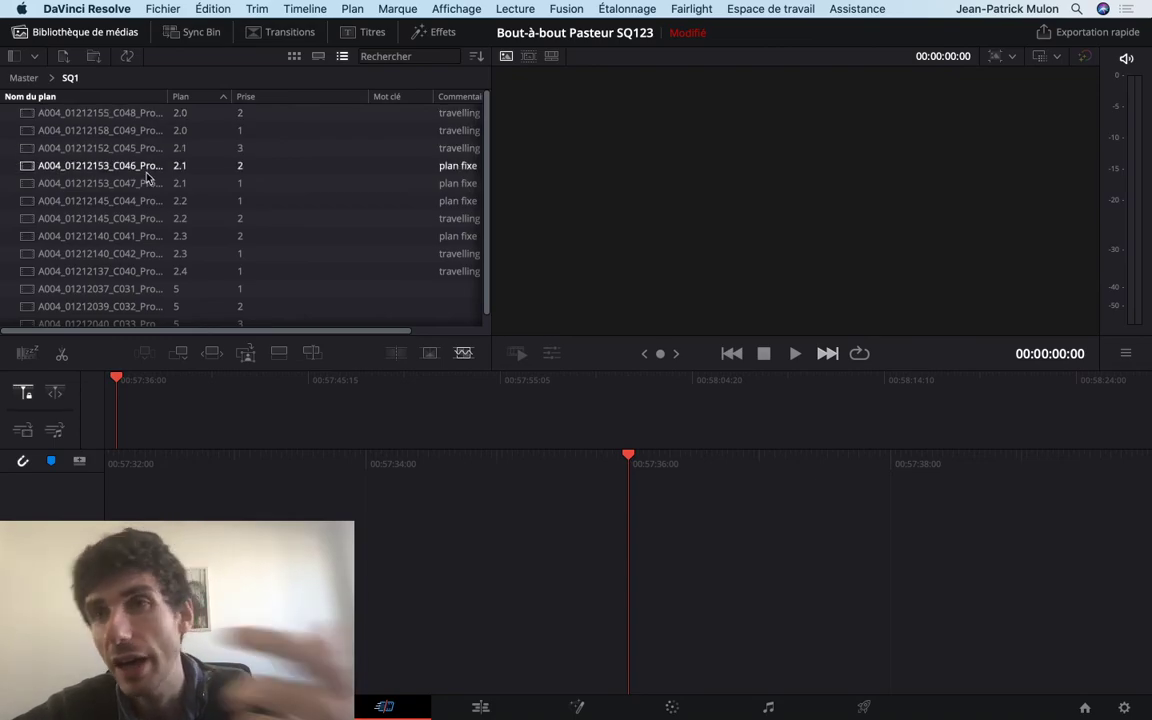
{"action": "left_click", "coordinate": [188, 188]}
{"action": "left_click", "coordinate": [164, 147]}
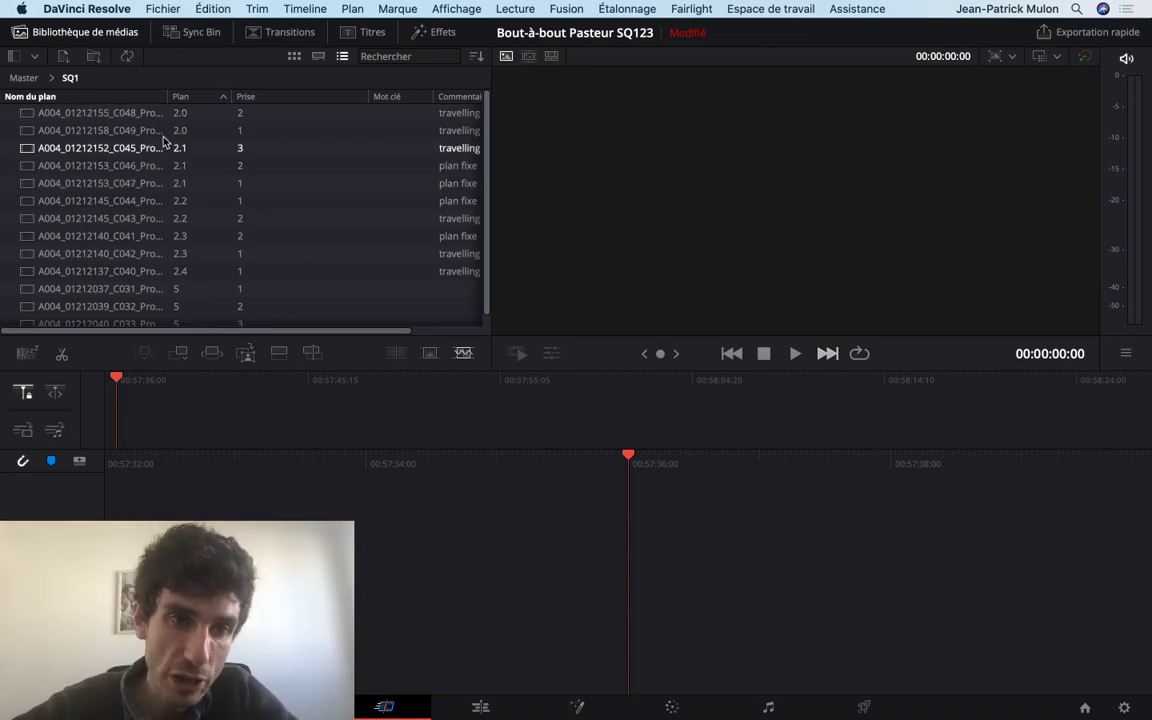
{"action": "left_click", "coordinate": [146, 130]}
{"action": "left_click", "coordinate": [145, 113]}
{"action": "left_click", "coordinate": [155, 131]}
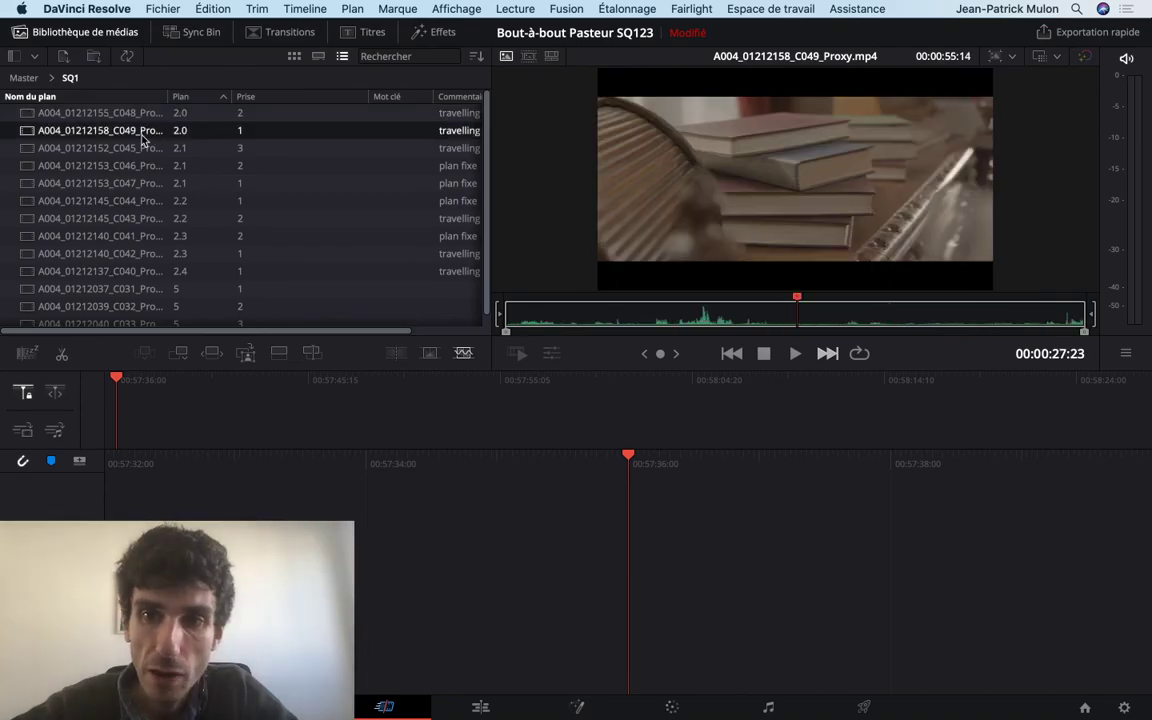
{"action": "left_click", "coordinate": [132, 150]}
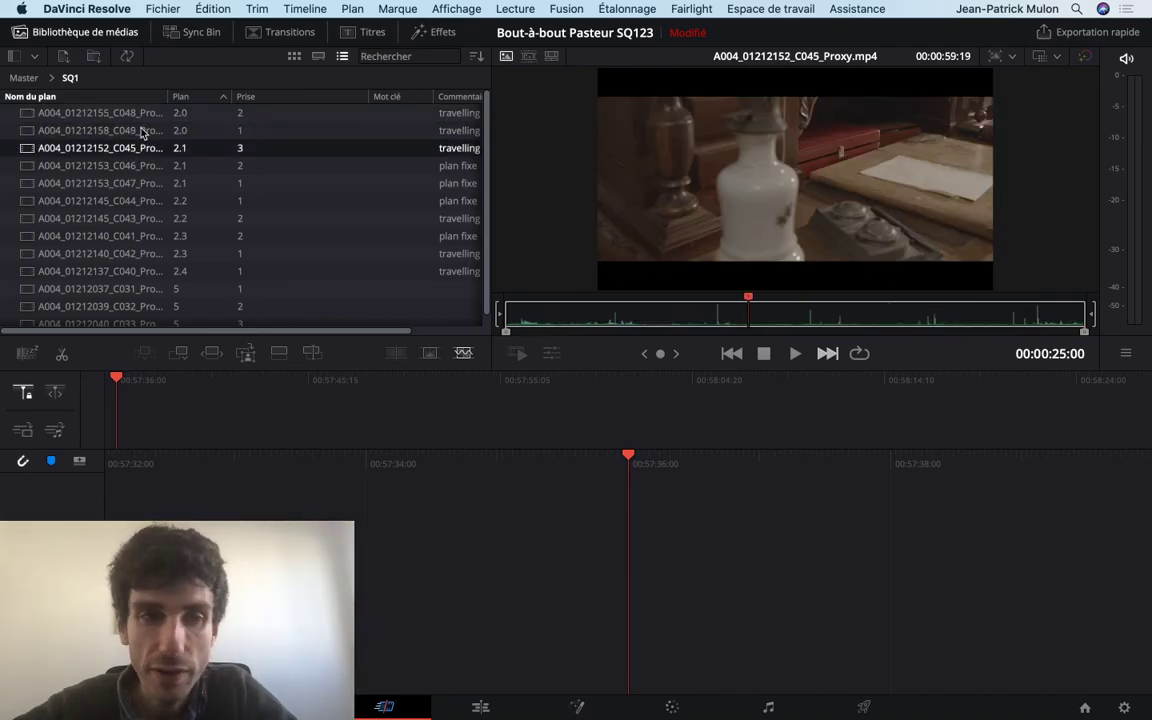
{"action": "left_click", "coordinate": [146, 114]}
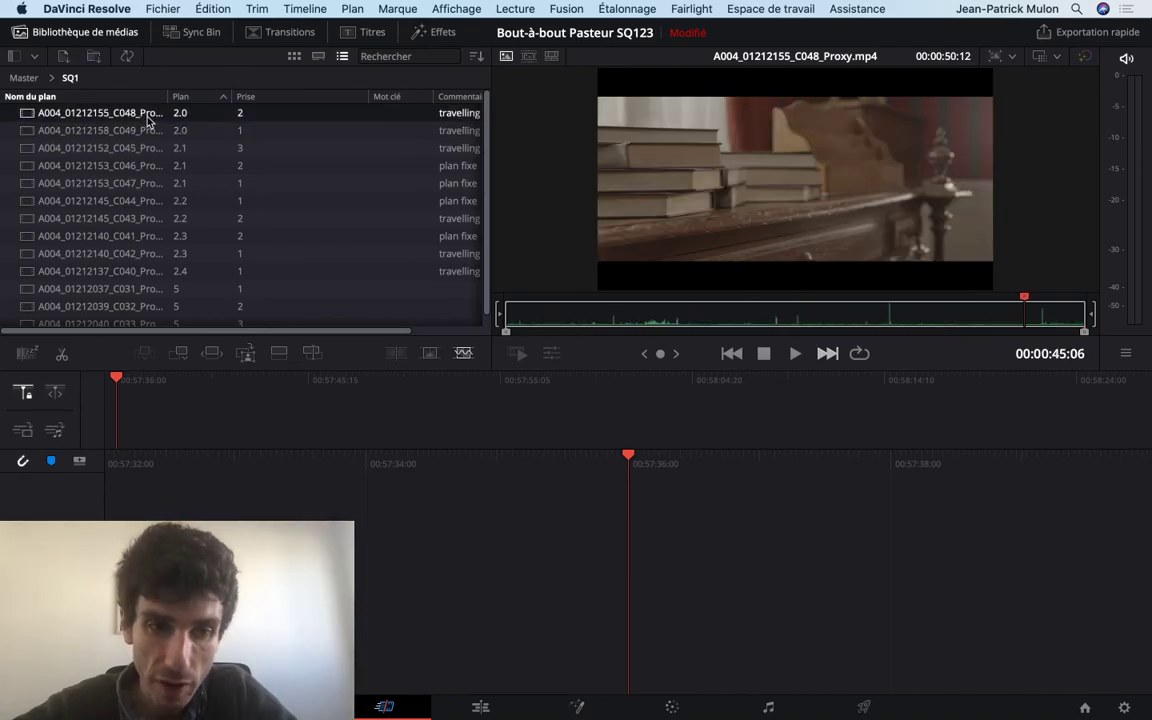
Step: Place C048 on Timeline 1 and trim about two seconds off its head
{"action": "mouse_move", "coordinate": [146, 117]}
{"action": "left_mouse_down"}
{"action": "mouse_move", "coordinate": [281, 452]}
{"action": "mouse_move", "coordinate": [365, 425]}
{"action": "left_mouse_up"}
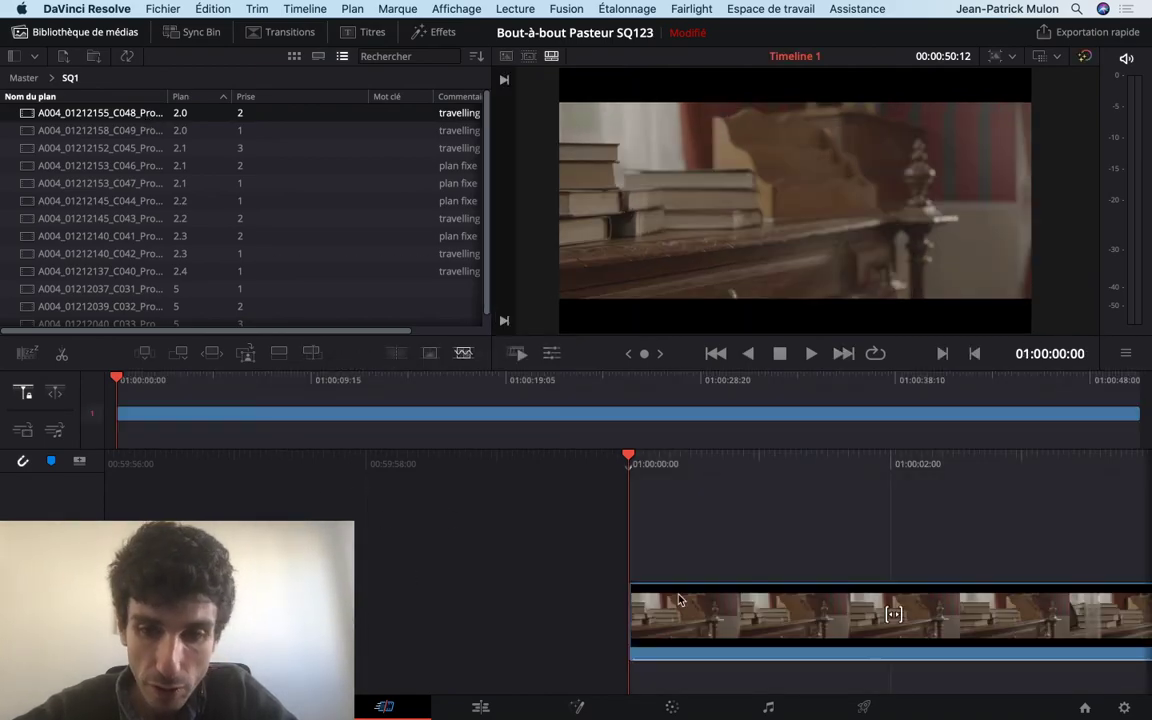
{"action": "left_click", "coordinate": [678, 600]}
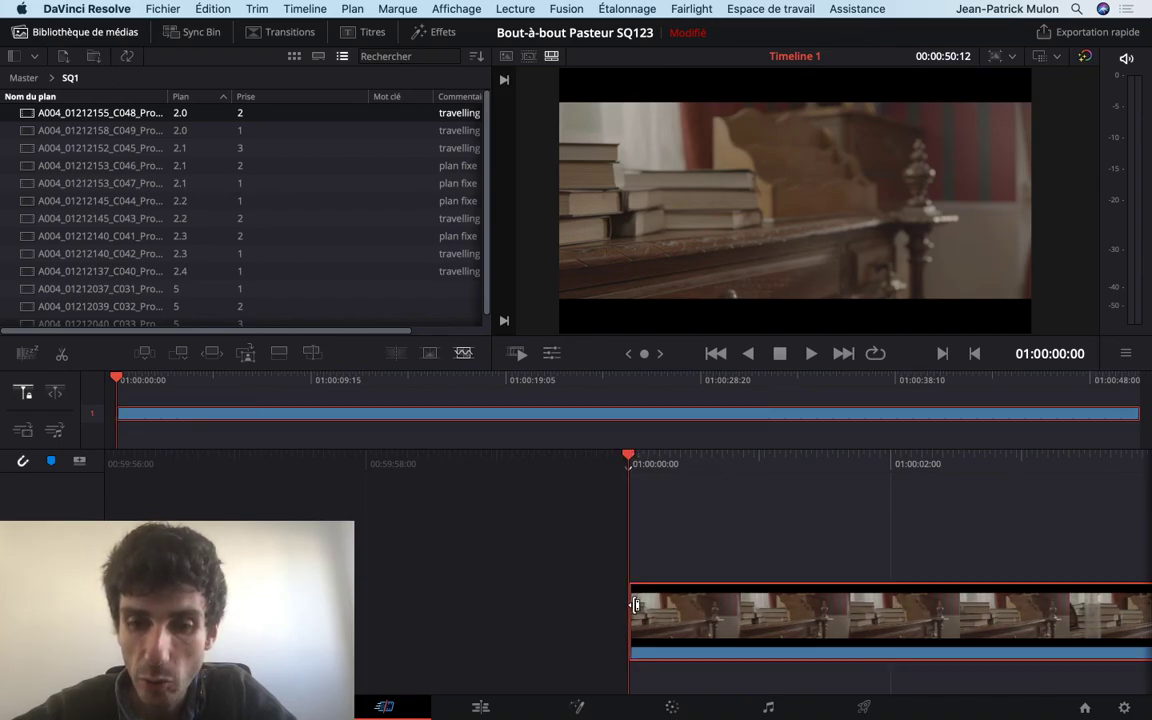
{"action": "mouse_move", "coordinate": [634, 604]}
{"action": "left_mouse_down"}
{"action": "mouse_move", "coordinate": [882, 637]}
{"action": "mouse_move", "coordinate": [959, 679]}
{"action": "left_mouse_up"}
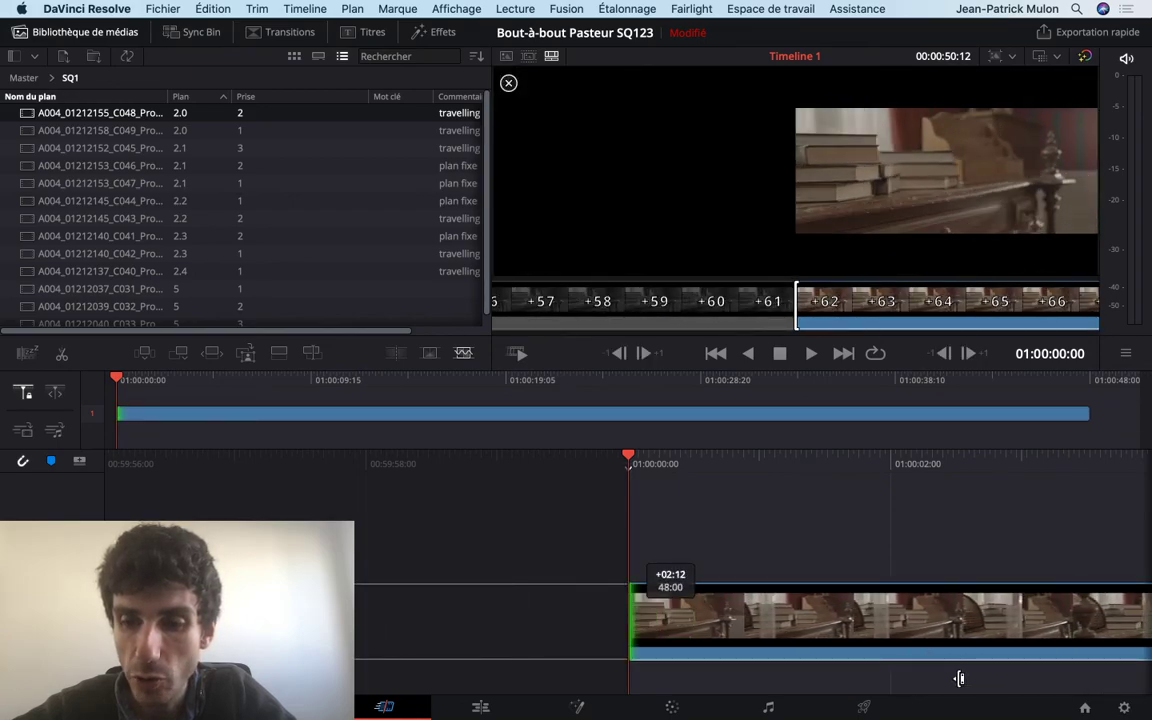
{"action": "left_click_drag", "start_coordinate": [959, 679], "coordinate": [960, 679]}
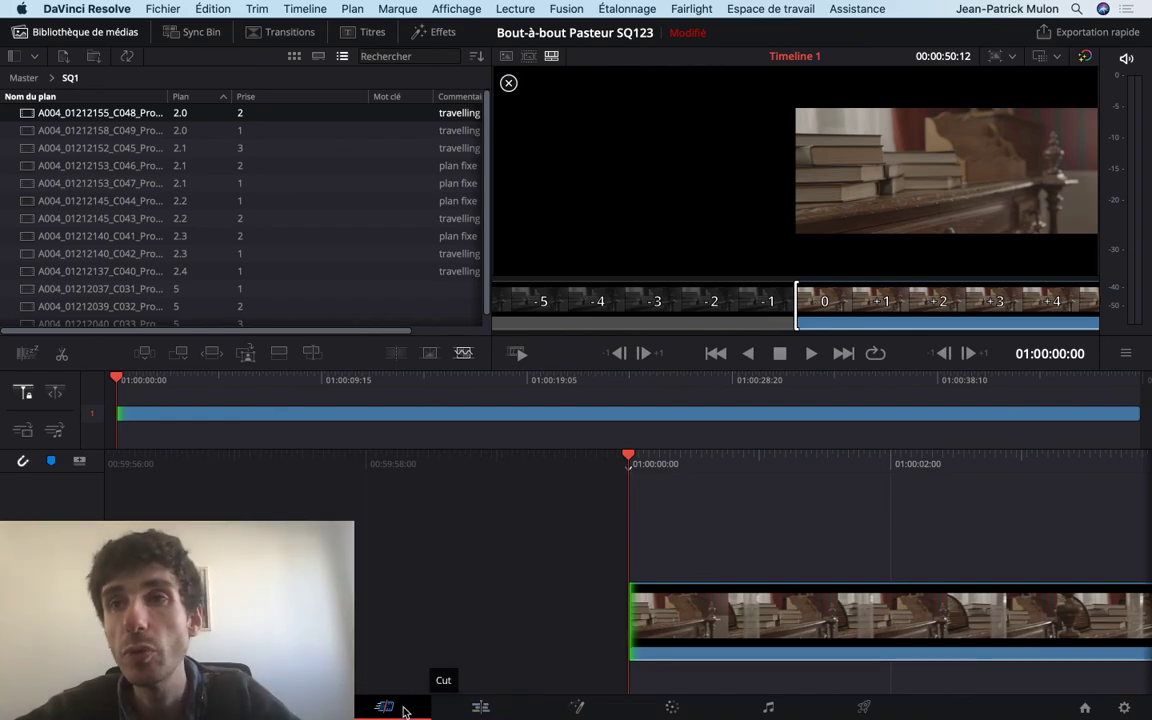
Step: Play back the trimmed timeline on the Edit page, then return to the Cut page
{"action": "left_click", "coordinate": [481, 708]}
{"action": "key", "text": "space"}
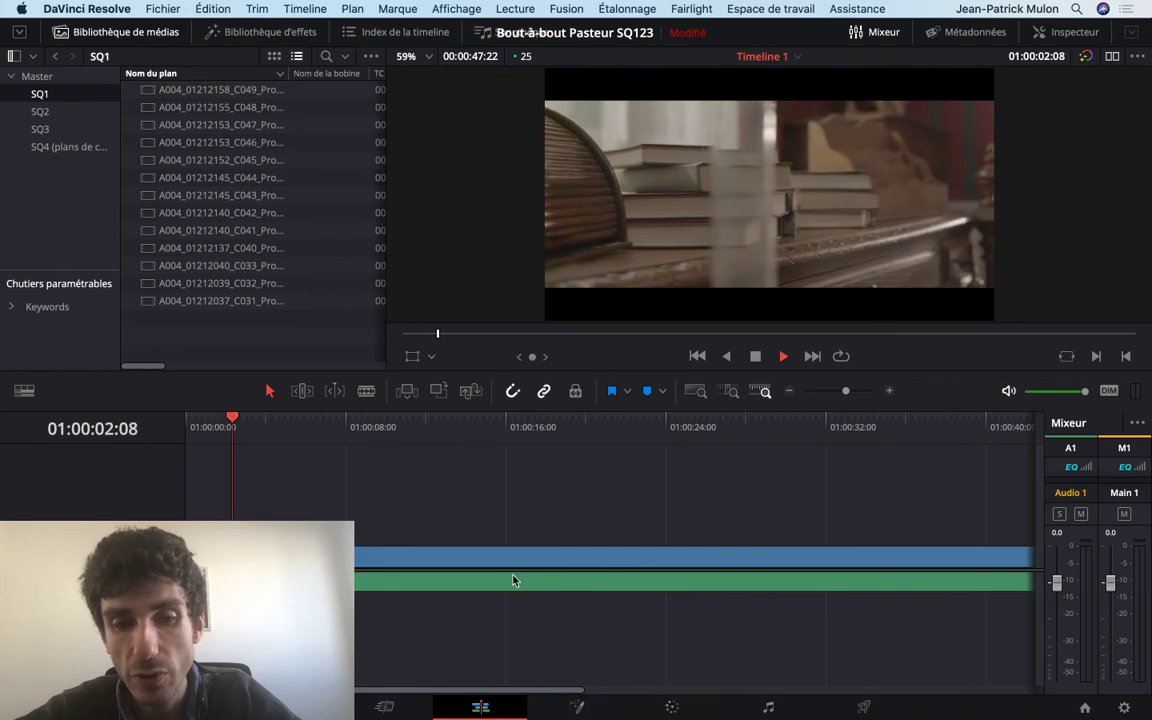
{"action": "key", "text": "space"}
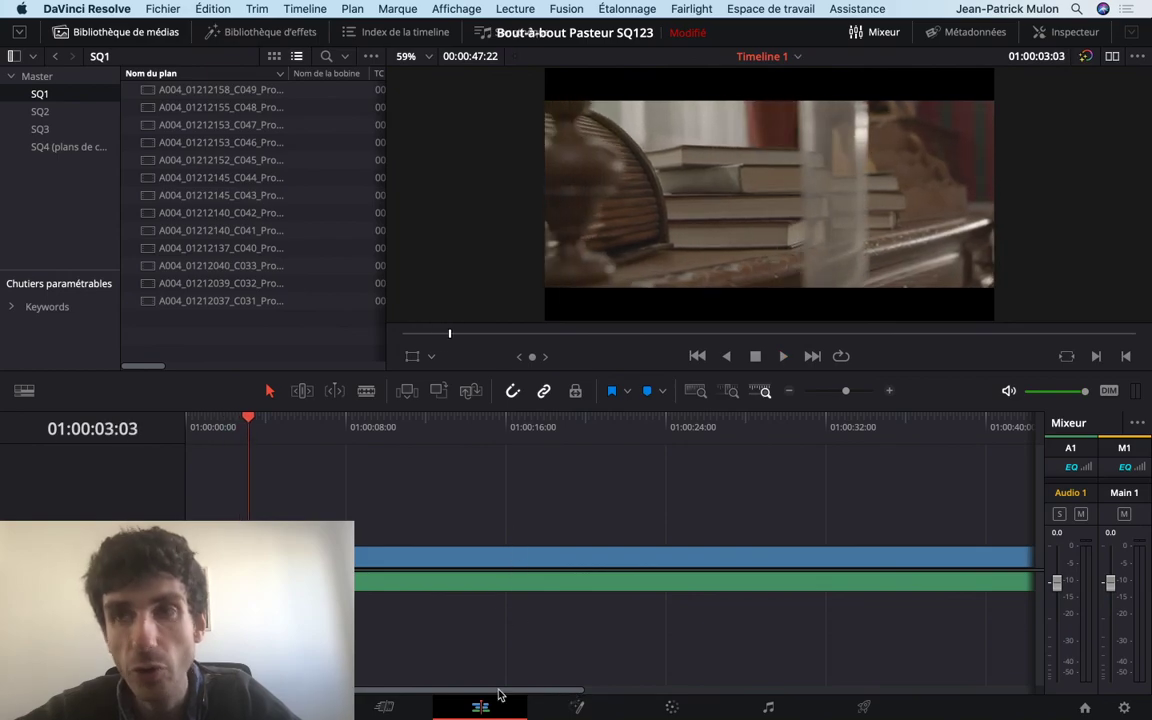
{"action": "left_click", "coordinate": [381, 707]}
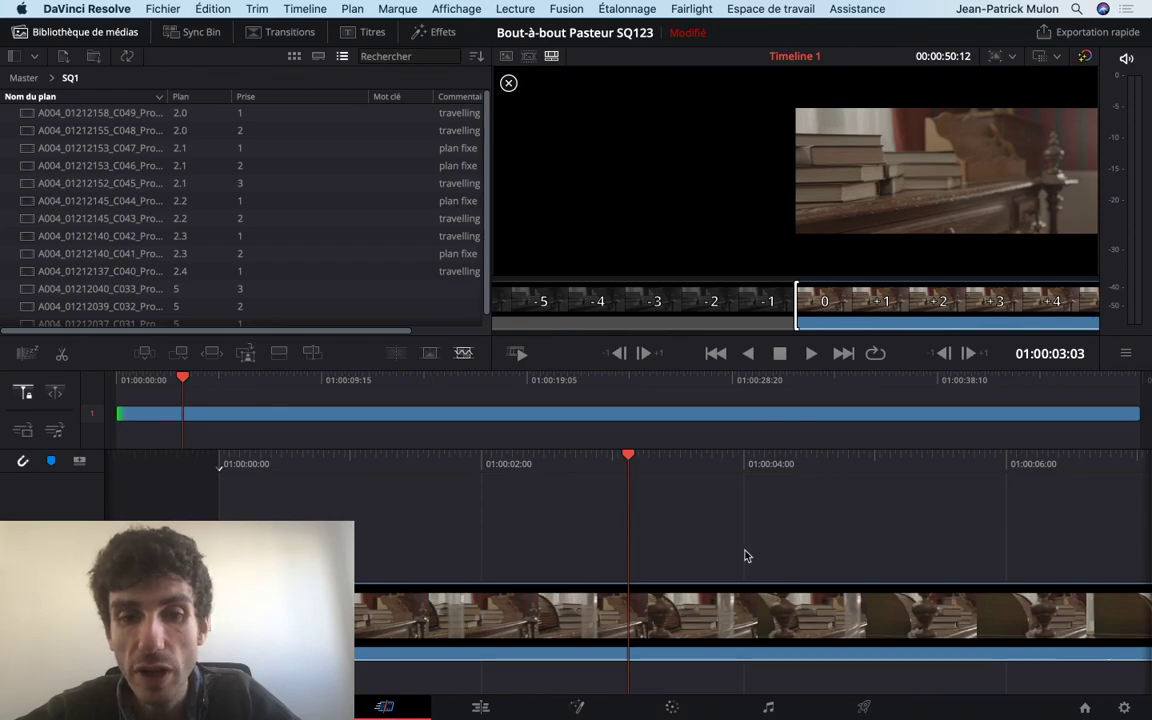
Step: Trim about four seconds off C048's tail and blade it at 01:00:01:11
{"action": "key", "text": "l"}
{"action": "key", "text": "l"}
{"action": "key", "text": "l"}
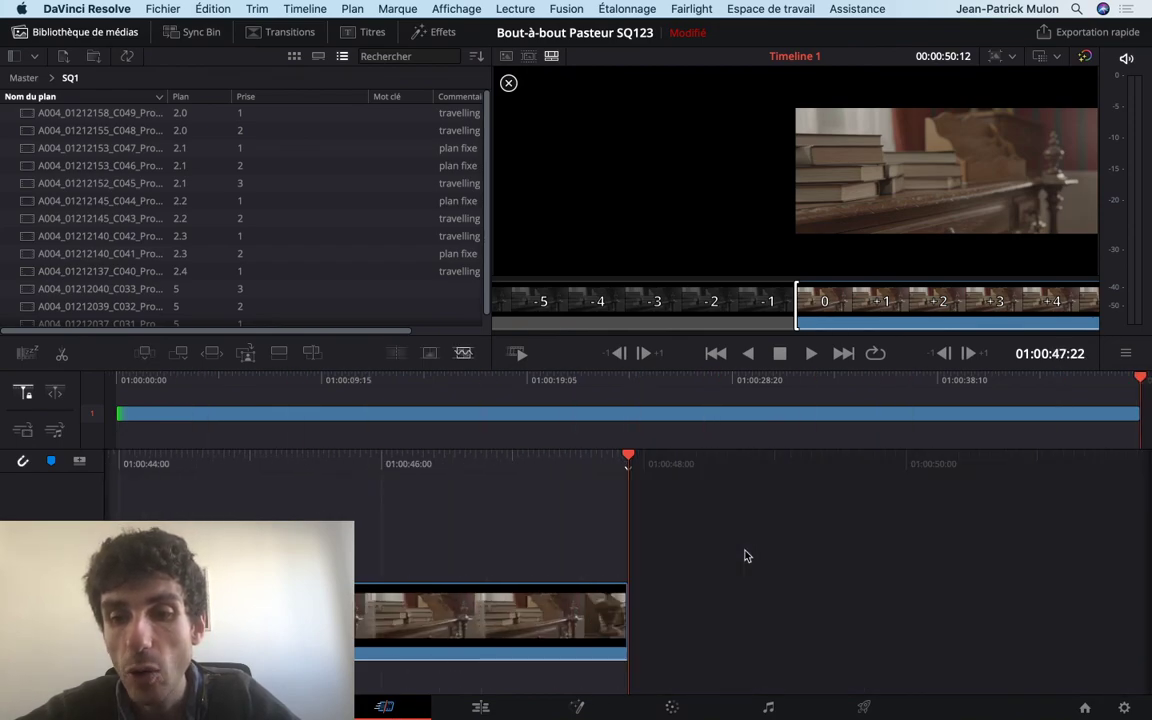
{"action": "left_click_drag", "start_coordinate": [626, 613], "coordinate": [128, 613]}
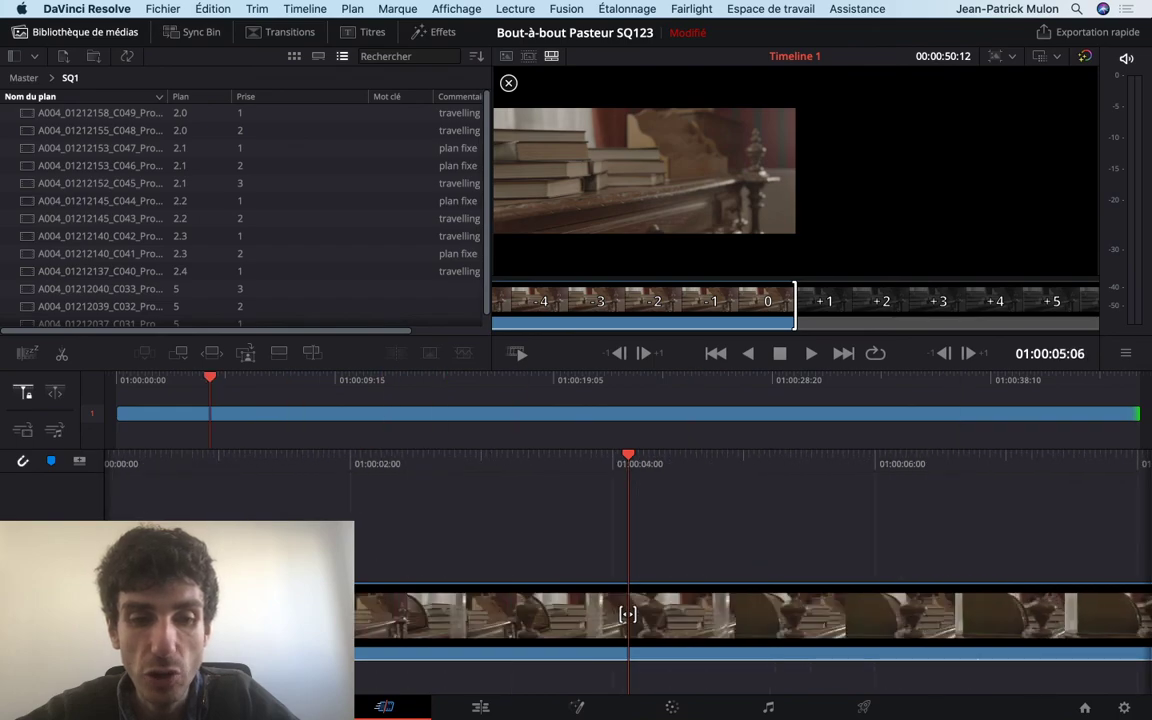
{"action": "left_click_drag", "start_coordinate": [887, 613], "coordinate": [822, 613]}
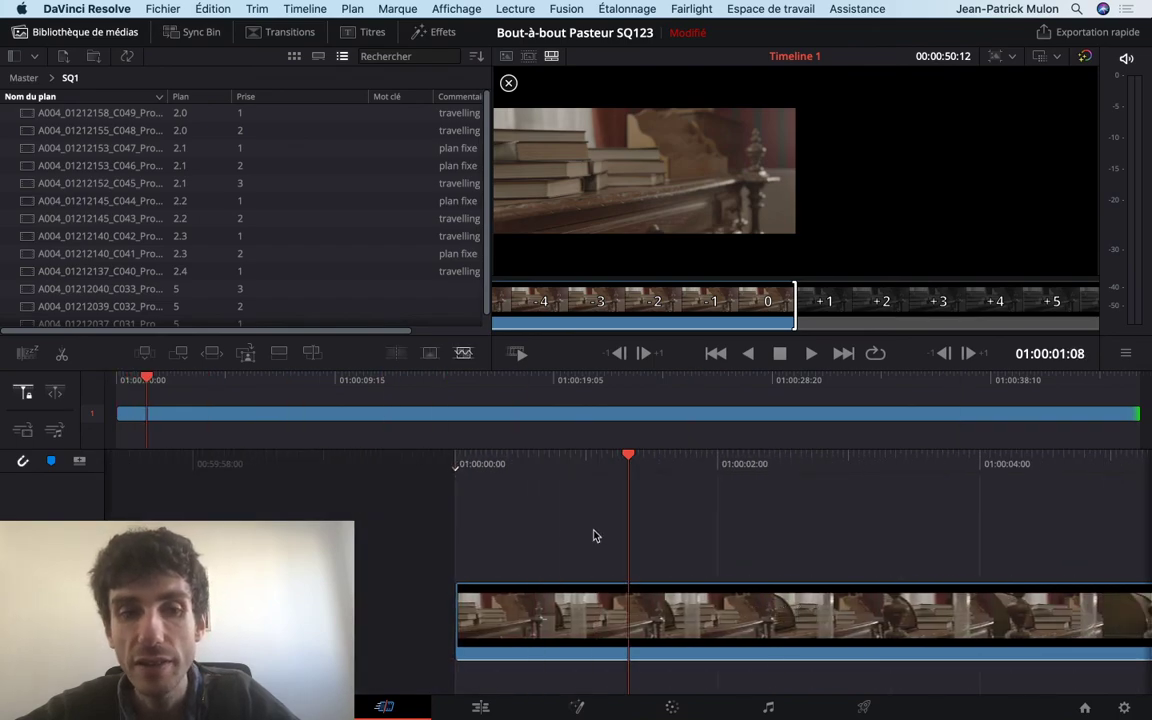
{"action": "left_click", "coordinate": [62, 358]}
{"action": "key", "text": "v"}
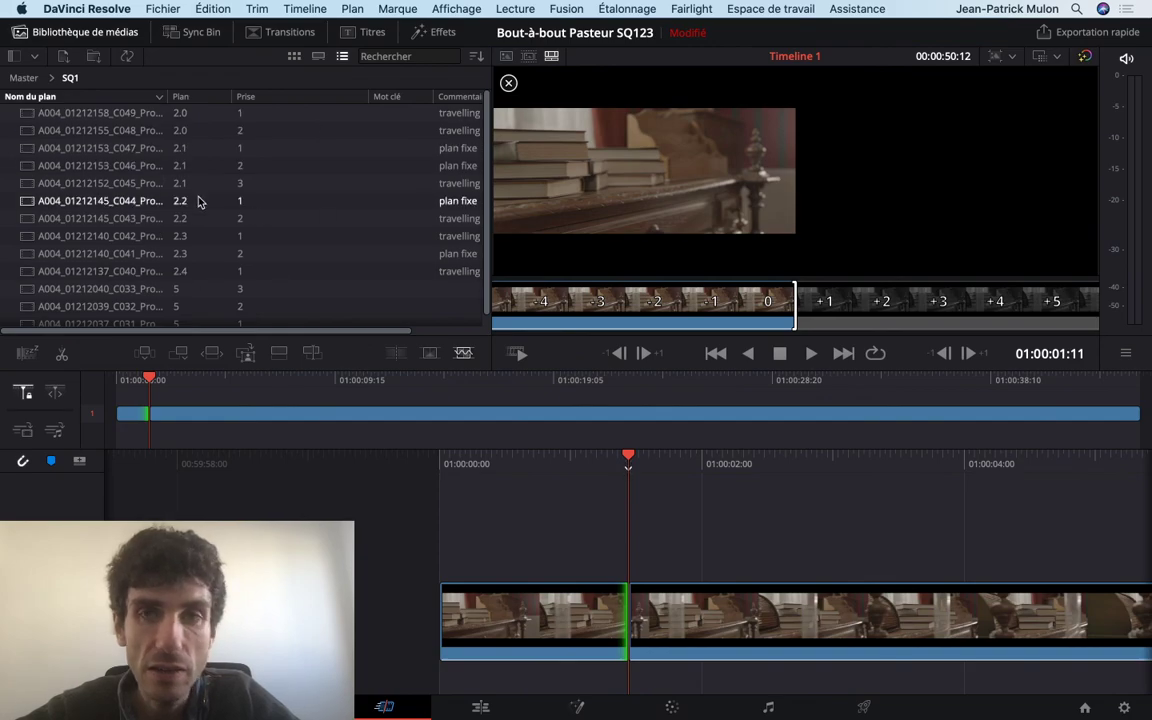
{"action": "scroll", "coordinate": [200, 195], "scroll_direction": "down", "scroll_amount": 1}
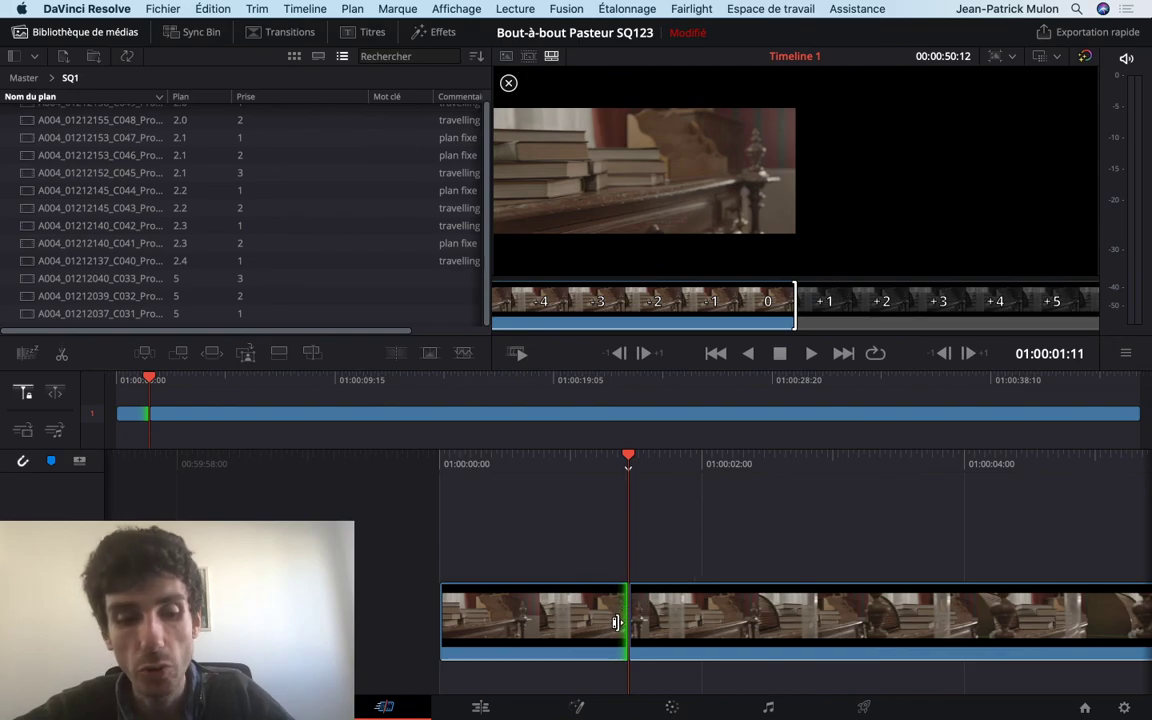
{"action": "mouse_move", "coordinate": [730, 716]}
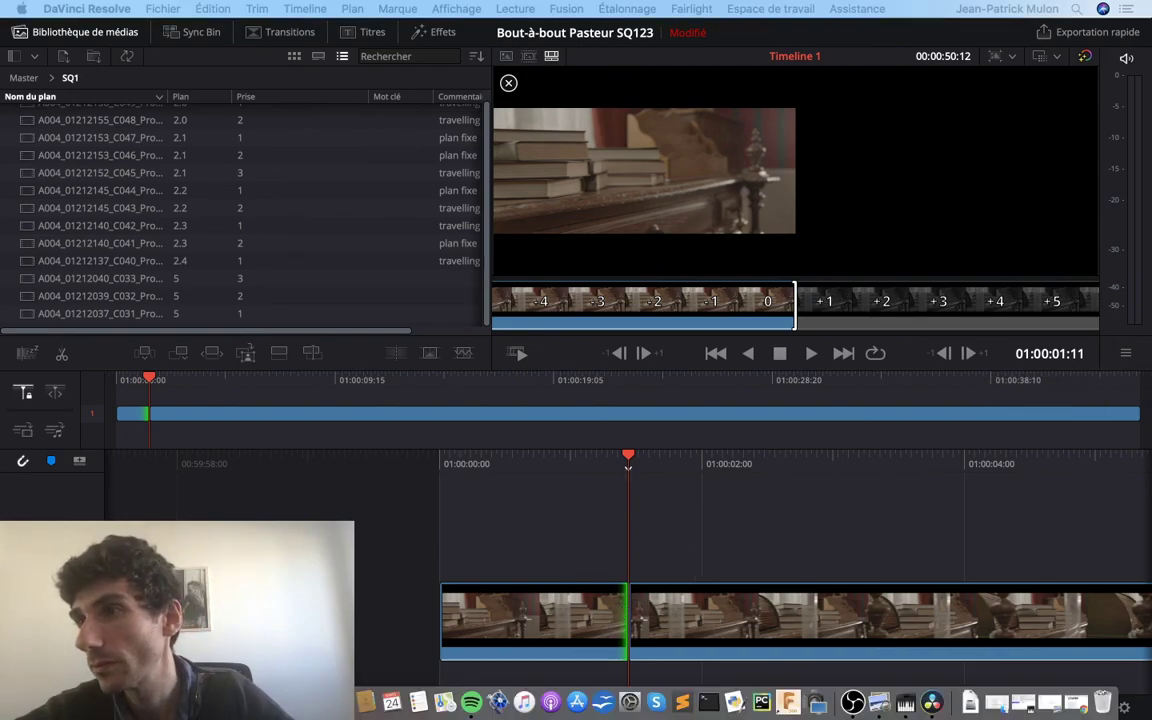